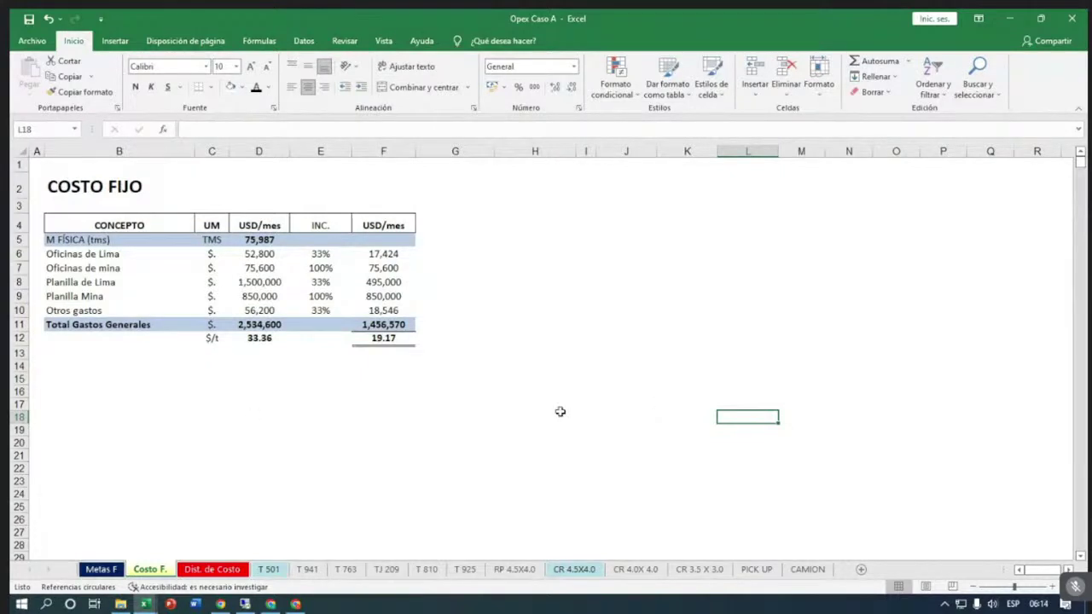
# Open the Metas F sheet and review the stopes TJ 501 to TJ 925 with their monthly production tonnages.
pyautogui.click(99, 566)
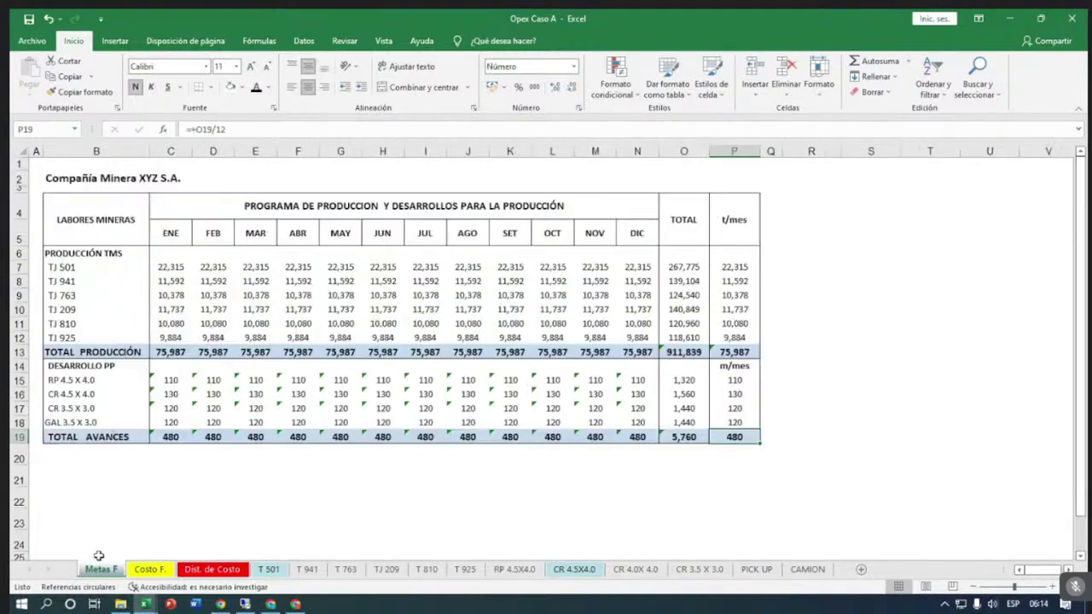
pyautogui.click(173, 477)
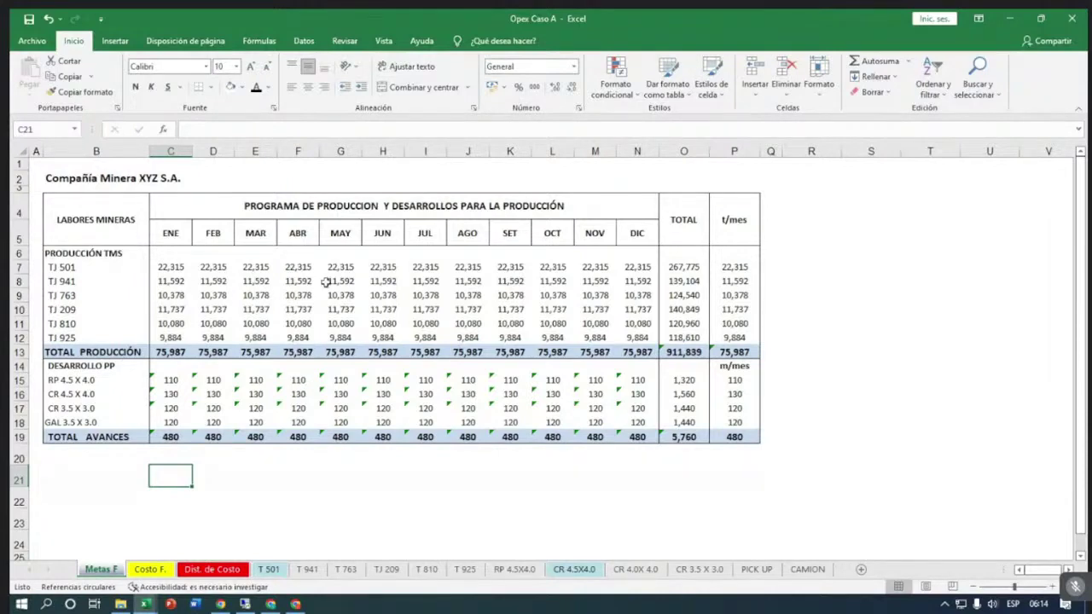
pyautogui.click(240, 307)
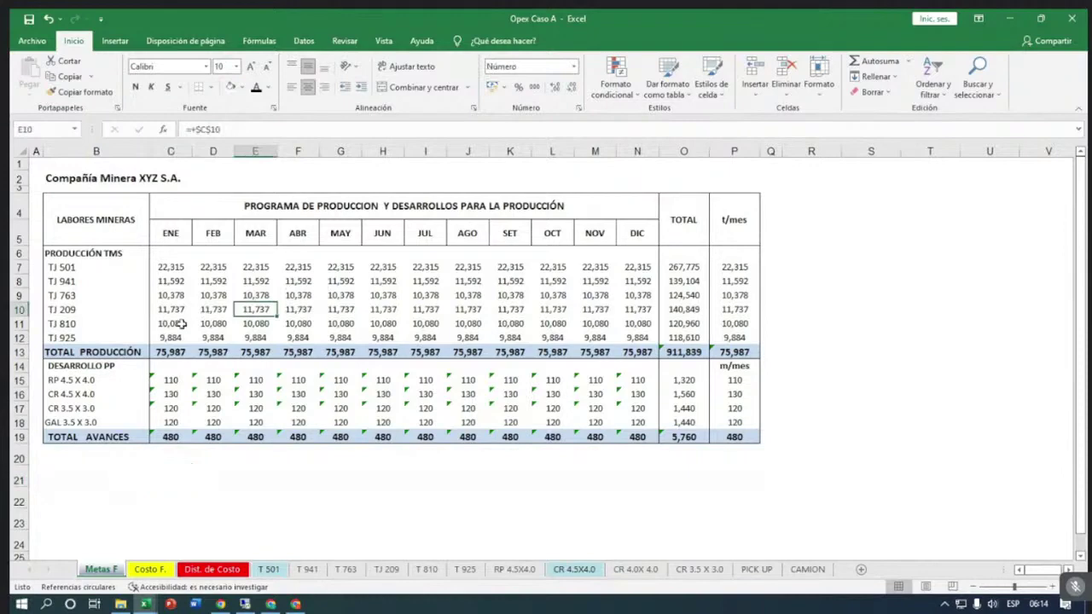
pyautogui.click(66, 268)
pyautogui.moveTo(66, 267); pyautogui.dragTo(68, 335)
pyautogui.moveTo(68, 334); pyautogui.dragTo(68, 335)
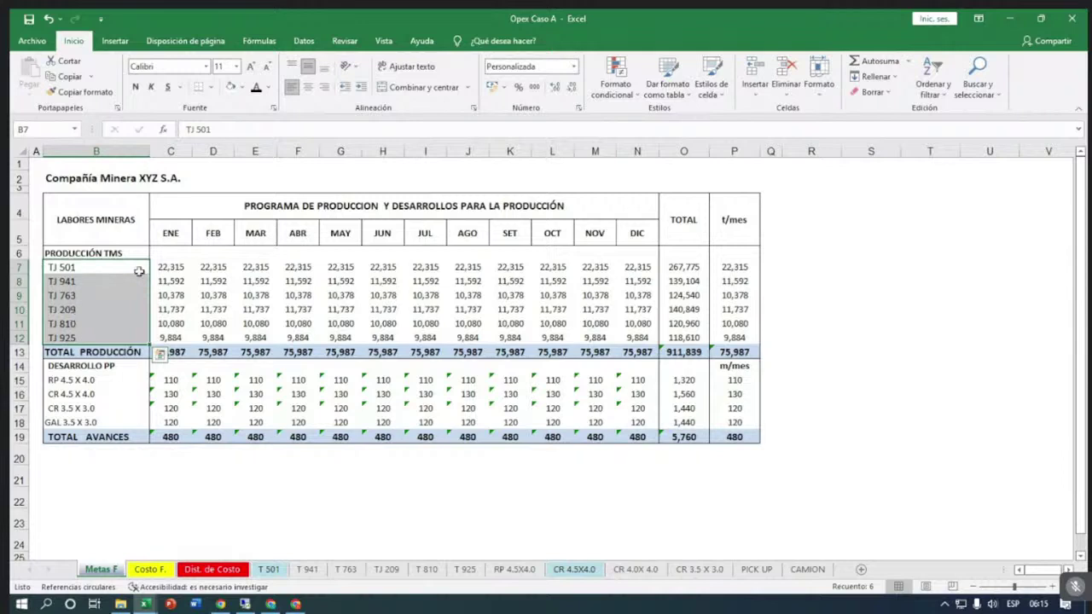
pyautogui.click(173, 267)
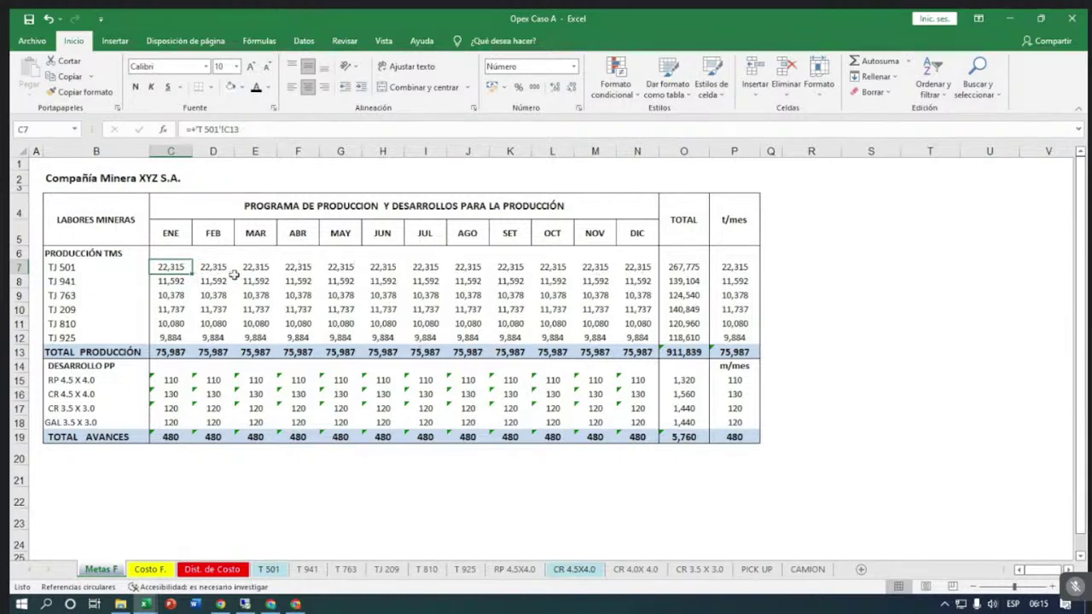
pyautogui.moveTo(171, 266); pyautogui.dragTo(627, 338)
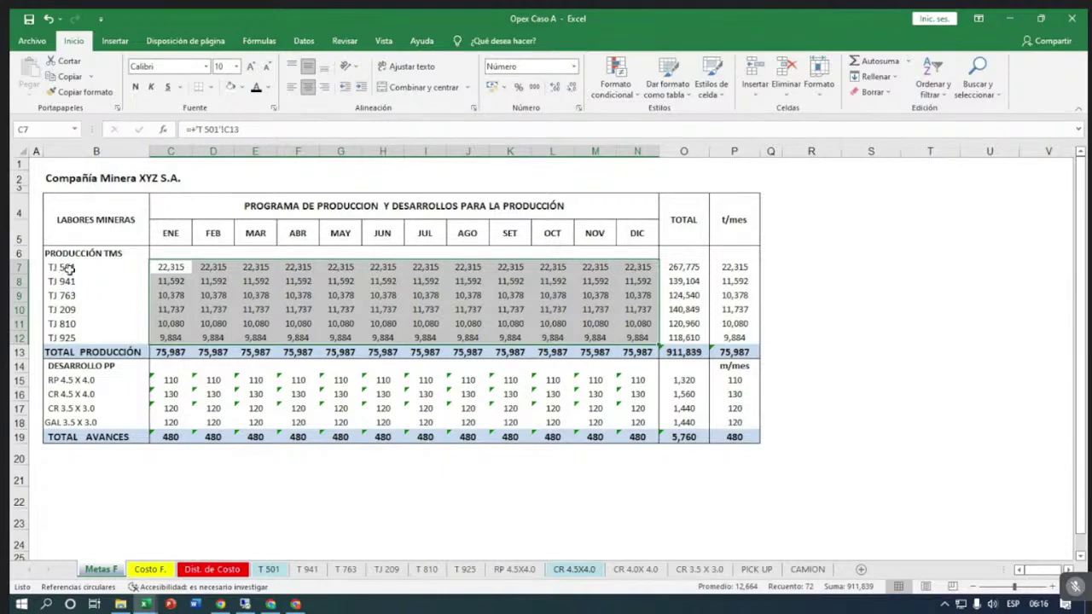
# Go through the TJ 501 row month by month from January to its annual total.
pyautogui.click(68, 268)
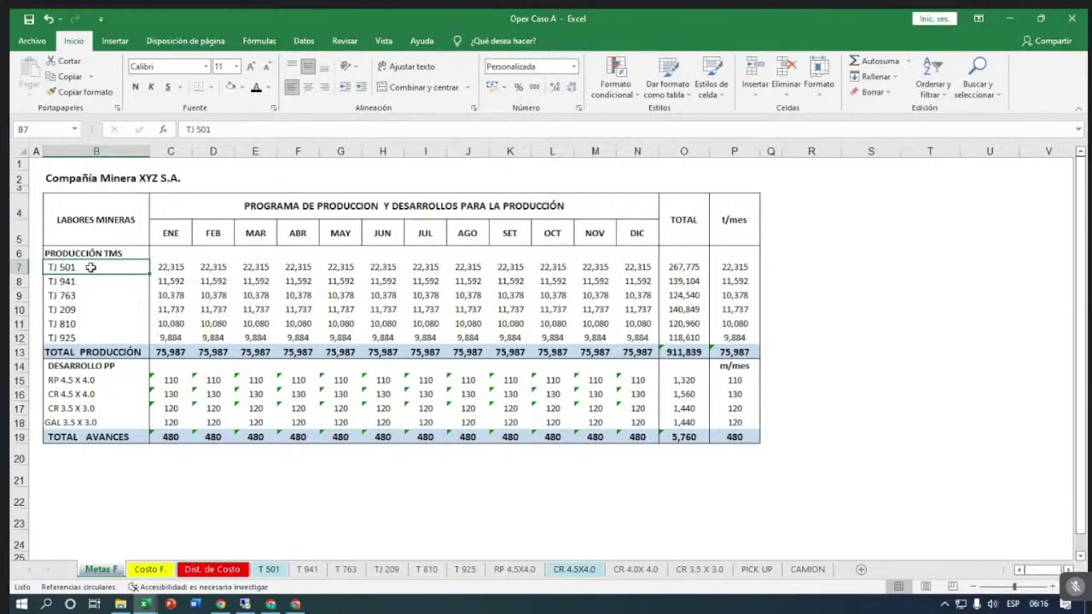
pyautogui.press('Right')
pyautogui.press('Right')
pyautogui.press('Right')
pyautogui.press('Right')
pyautogui.press('Right')
pyautogui.press('Right')
pyautogui.press('Right')
pyautogui.press('Right')
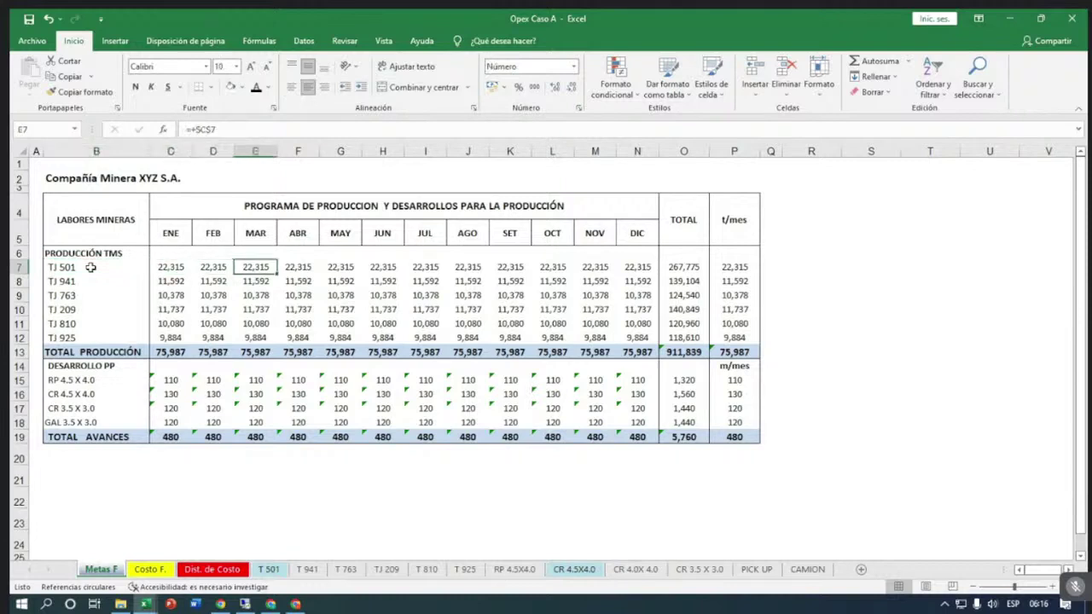
pyautogui.press('Right')
pyautogui.press('Right')
pyautogui.press('Right')
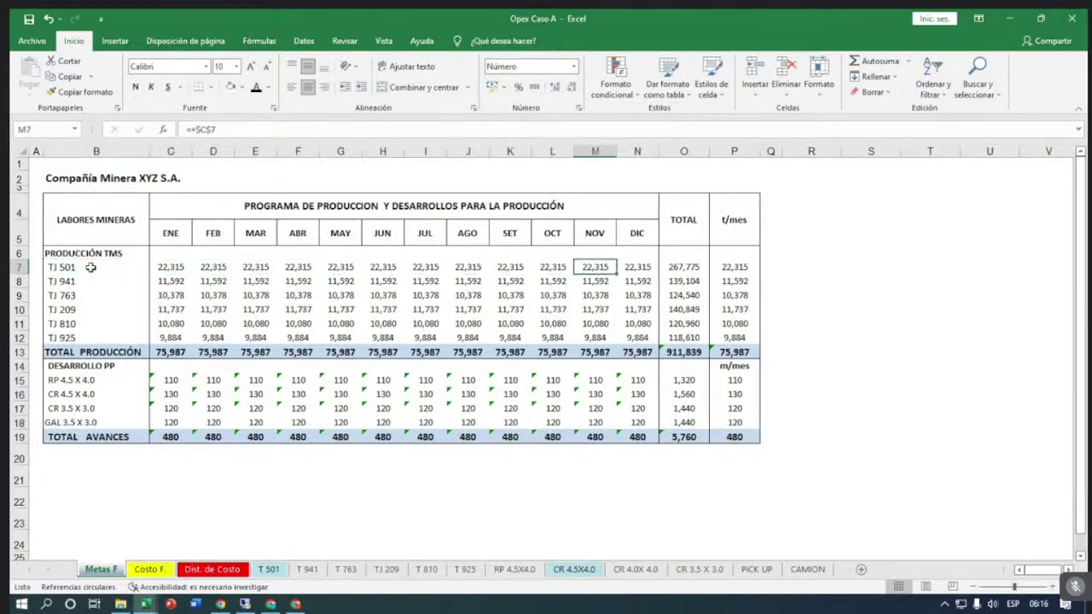
pyautogui.press('Right')
pyautogui.press('Right')
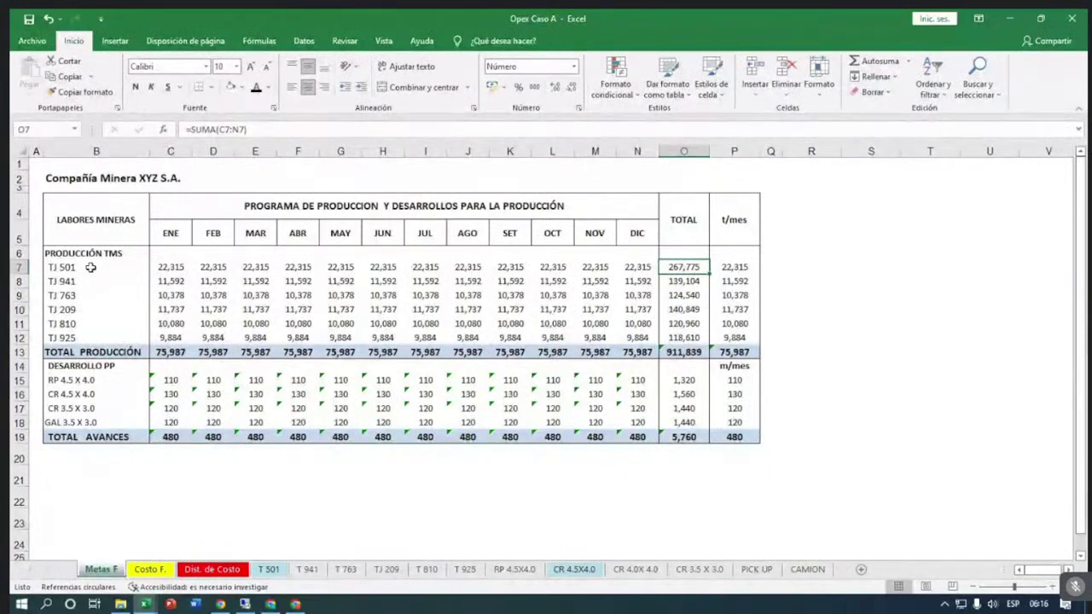
# Check the annual total formulas of the remaining stopes down to the overall production total in O13.
pyautogui.press('Down')
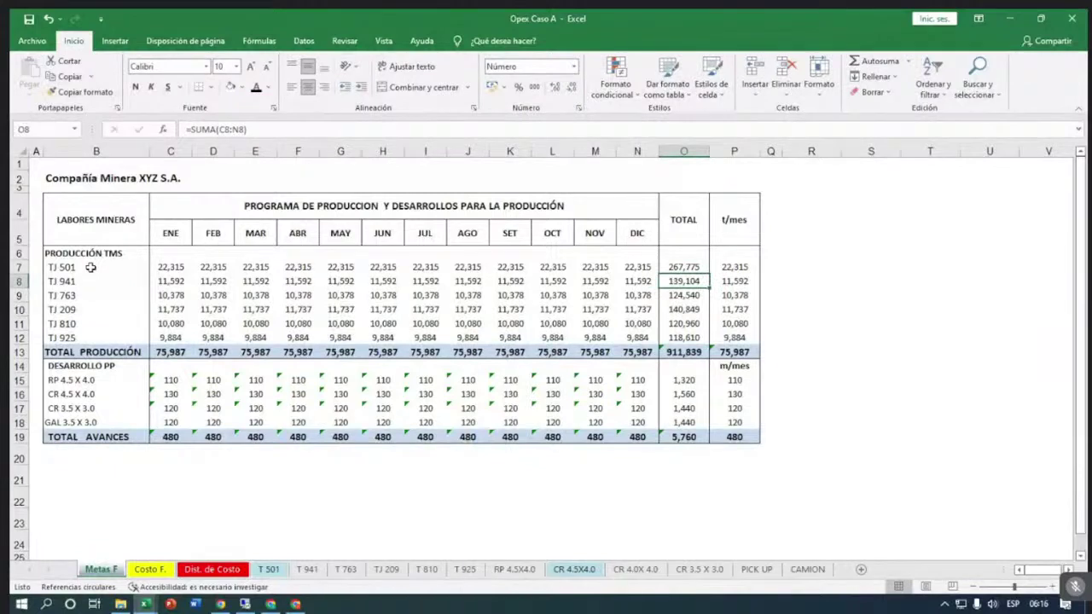
pyautogui.press('Down')
pyautogui.press('Down')
pyautogui.press('Down')
pyautogui.press('Down')
pyautogui.press('Down')
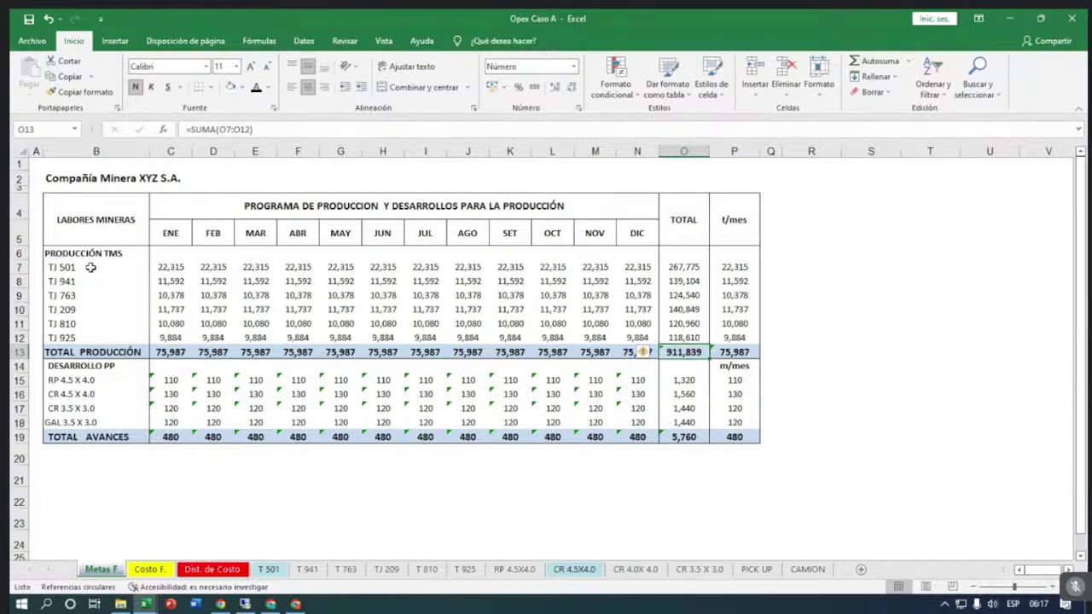
# Examine the t/mes averages in P7:P13 and compare the monthly production total with the annual one.
pyautogui.click(729, 266)
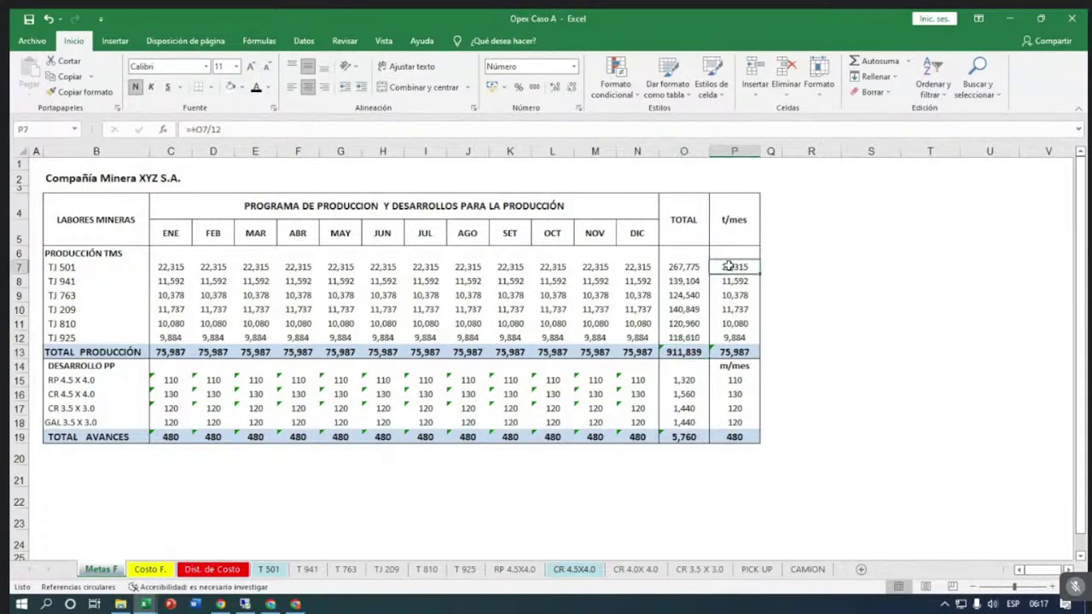
pyautogui.moveTo(729, 266); pyautogui.dragTo(728, 344)
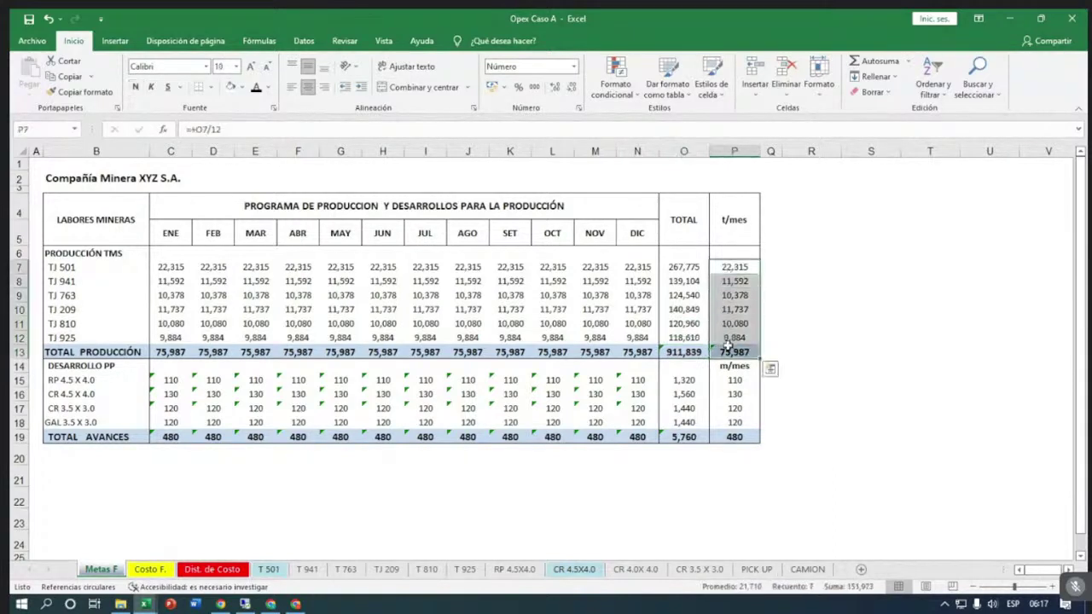
pyautogui.click(666, 351)
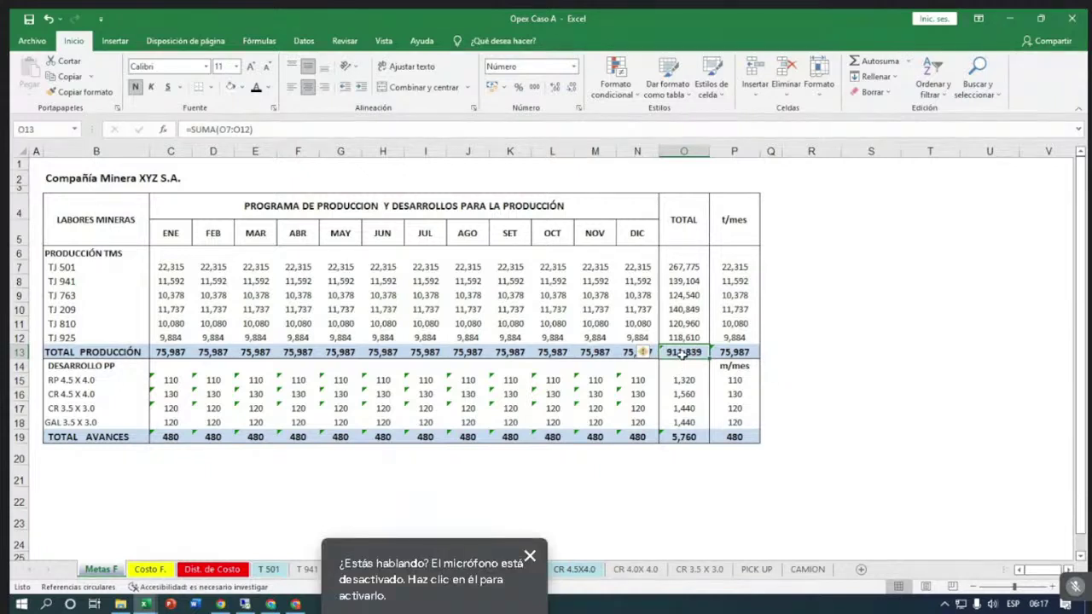
pyautogui.click(735, 351)
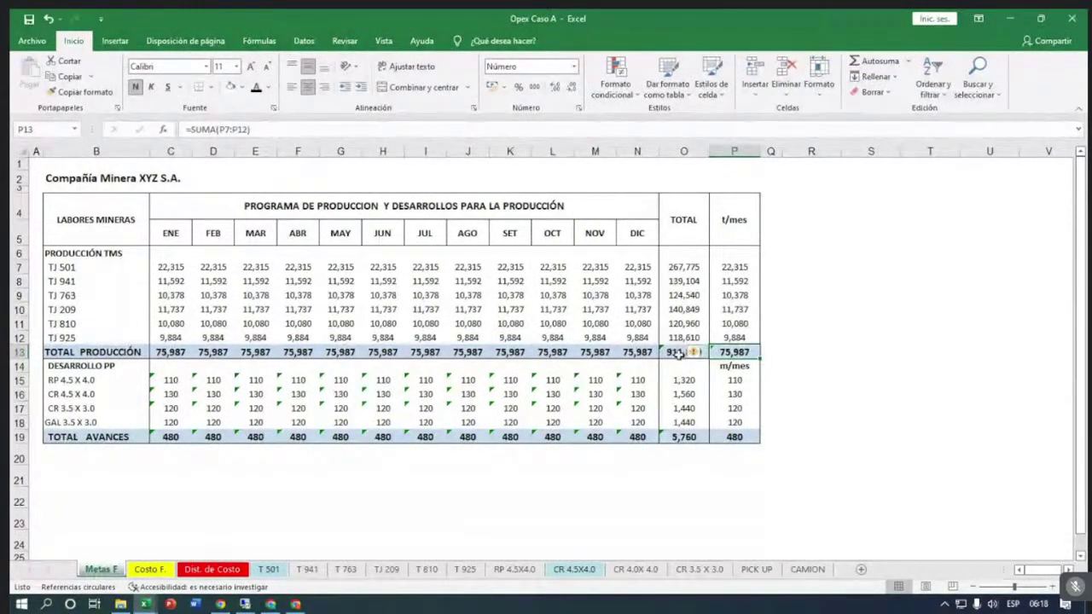
pyautogui.click(679, 351)
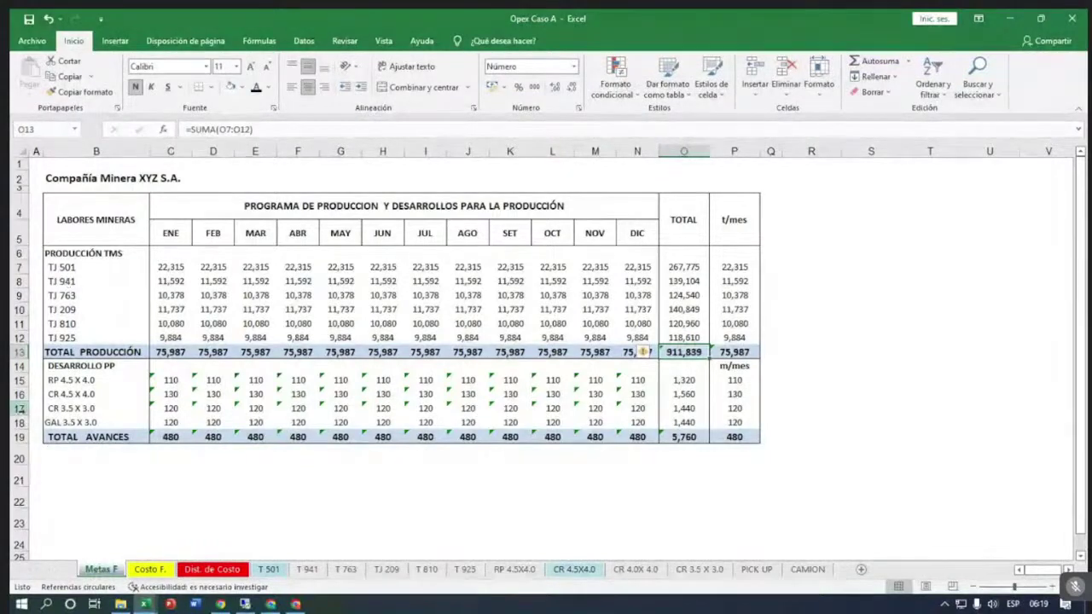
# Review the DESARROLLO PP rows with their annual and m/mes advances, and compare the advance totals with the production totals.
pyautogui.click(89, 382)
pyautogui.moveTo(89, 381); pyautogui.dragTo(679, 419)
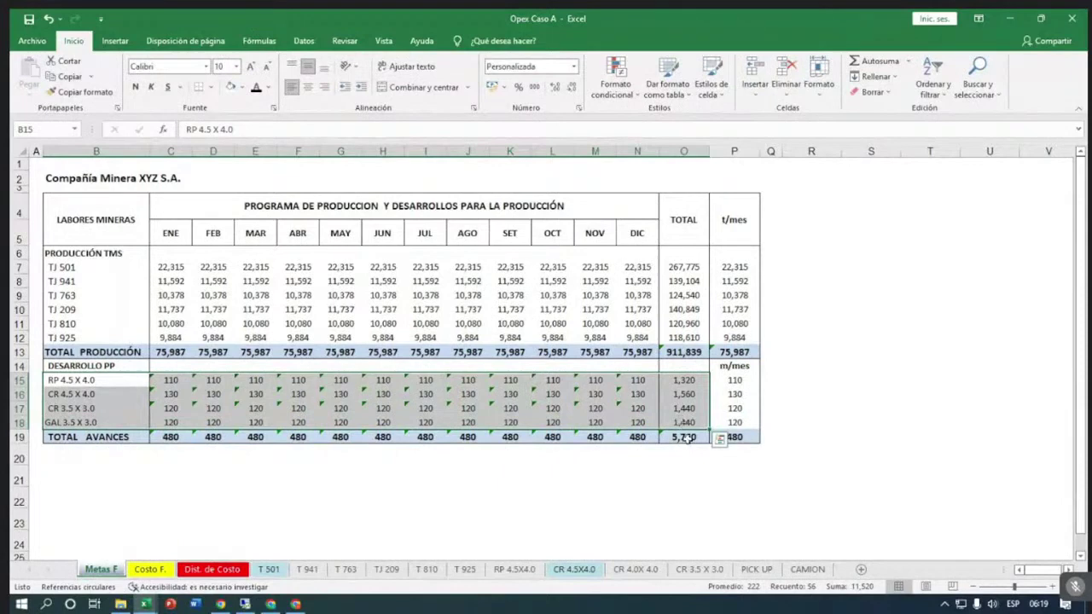
pyautogui.click(686, 436)
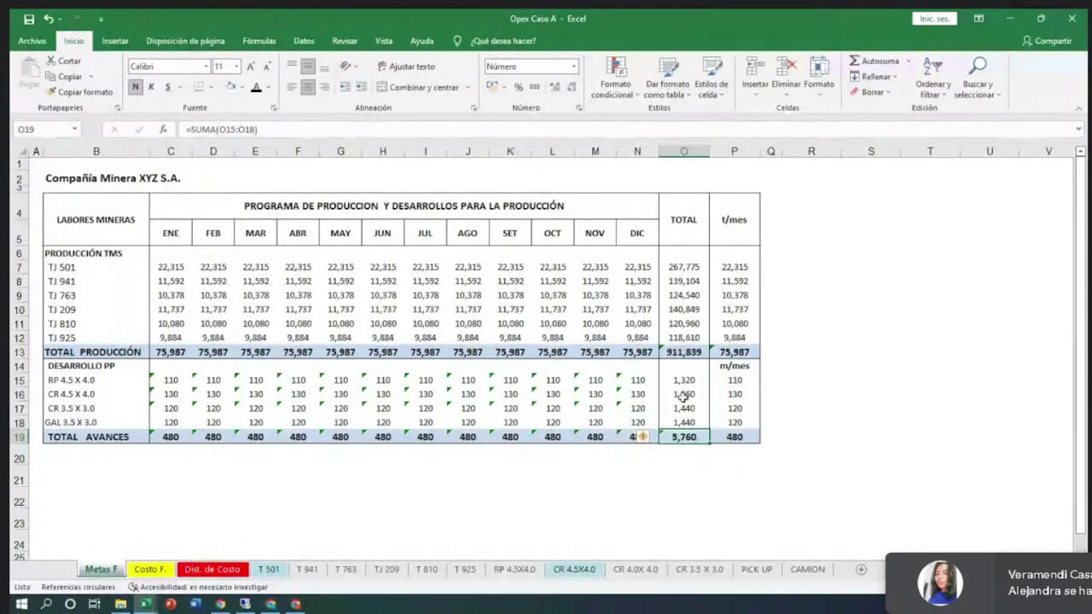
pyautogui.click(735, 379)
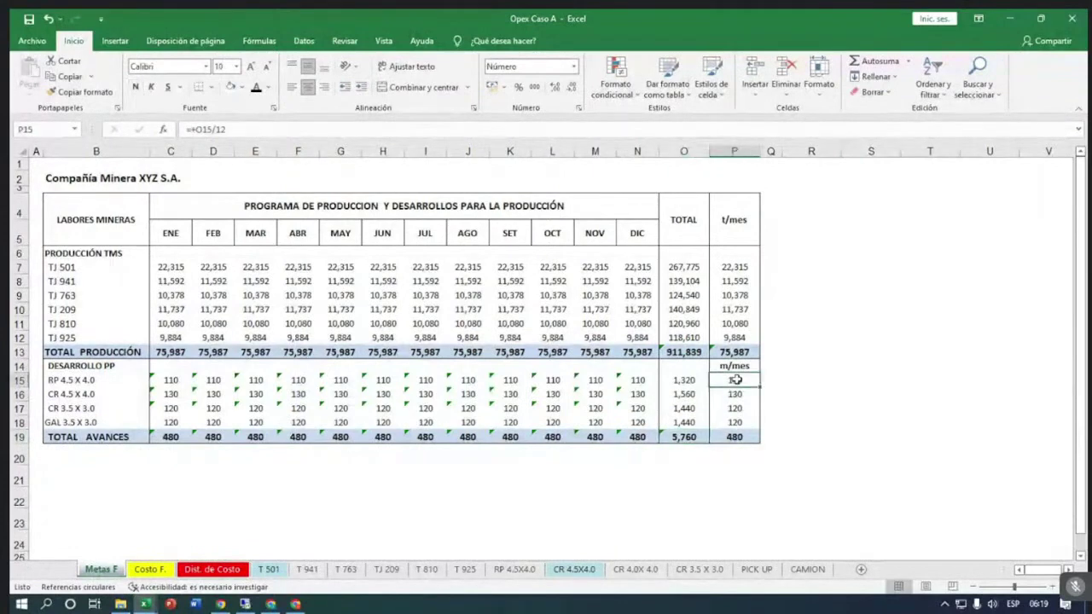
pyautogui.click(734, 436)
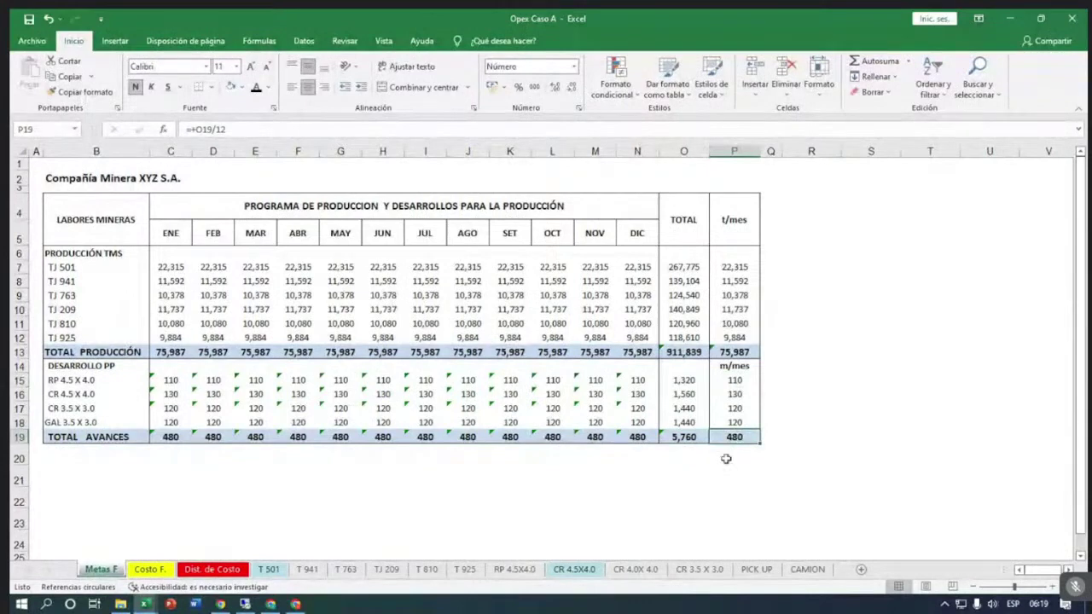
pyautogui.click(687, 382)
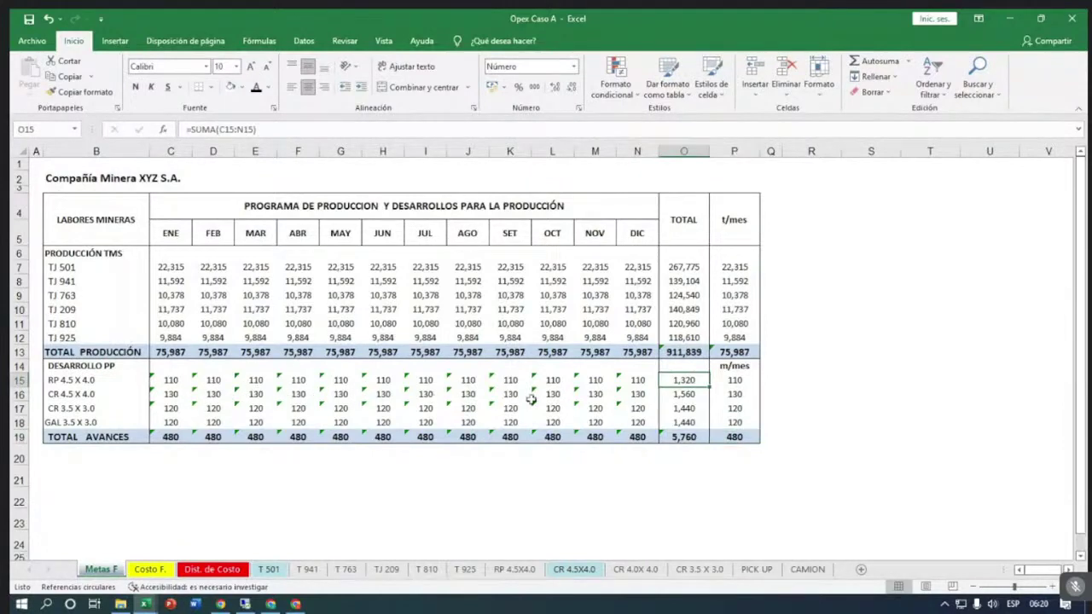
pyautogui.click(682, 438)
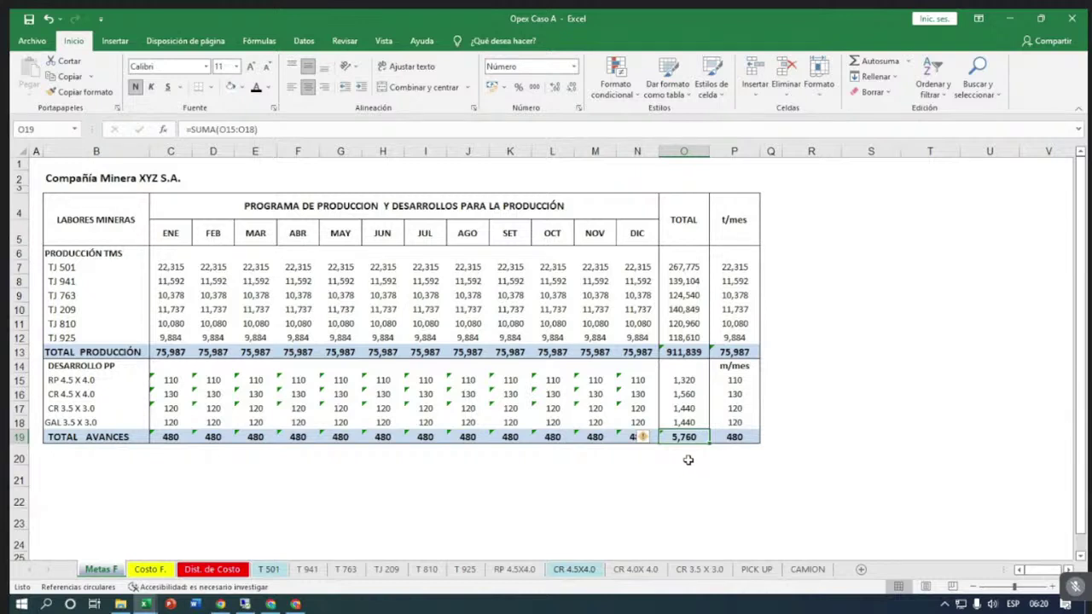
pyautogui.click(733, 435)
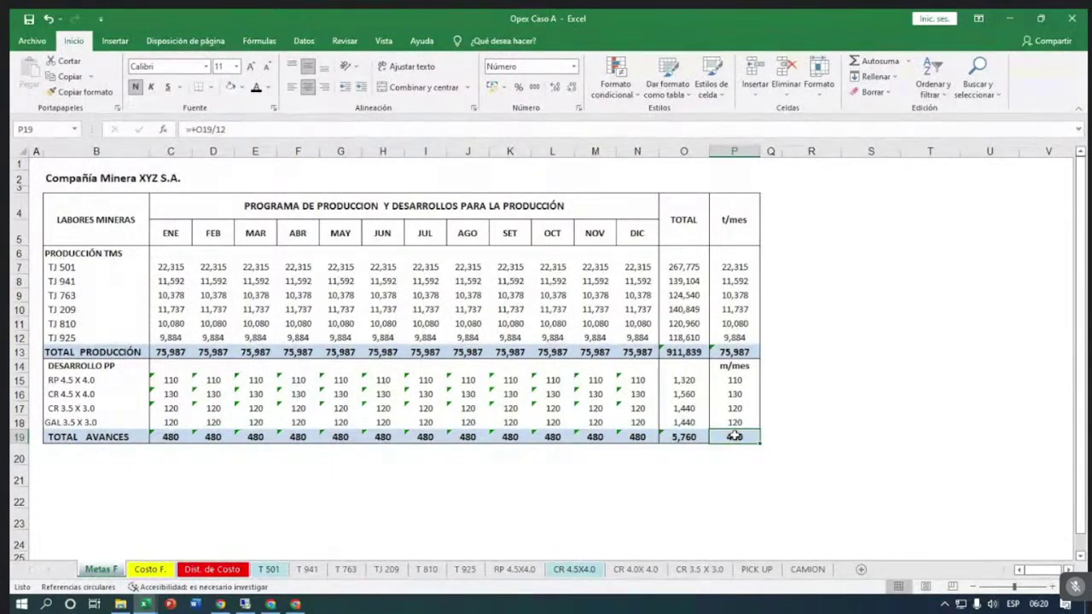
pyautogui.click(738, 351)
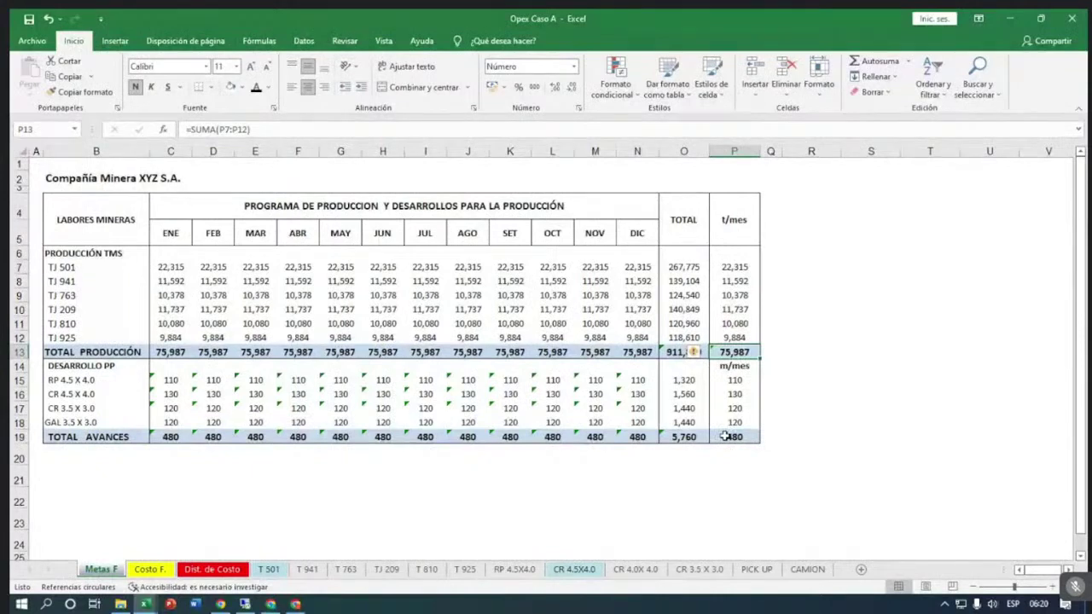
pyautogui.click(678, 351)
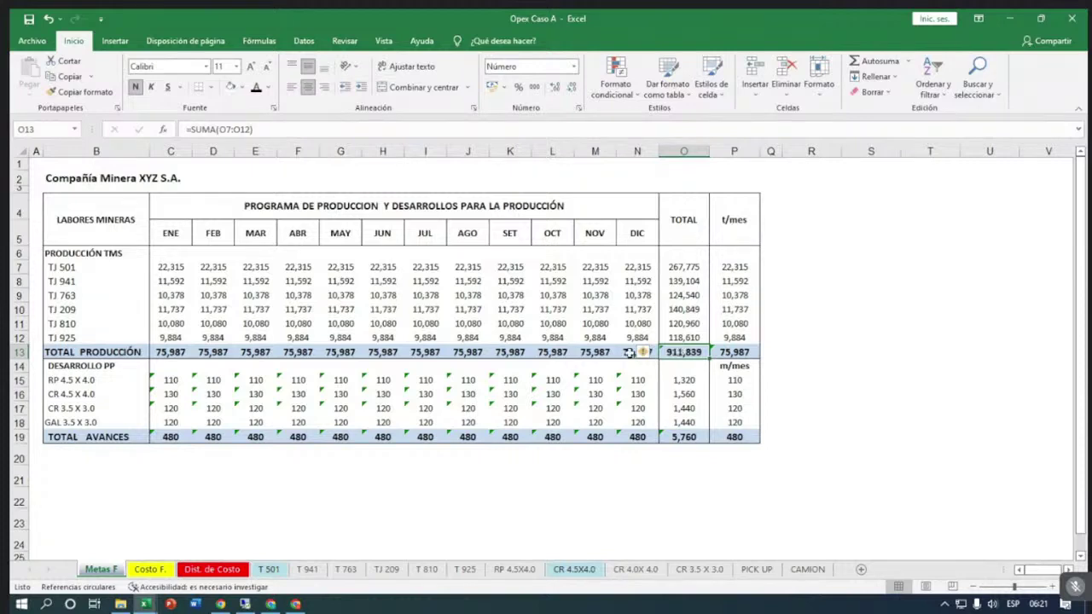
# Select TJ 501's monthly tonnages from January to December (C7:N7) to inspect them together.
pyautogui.click(424, 495)
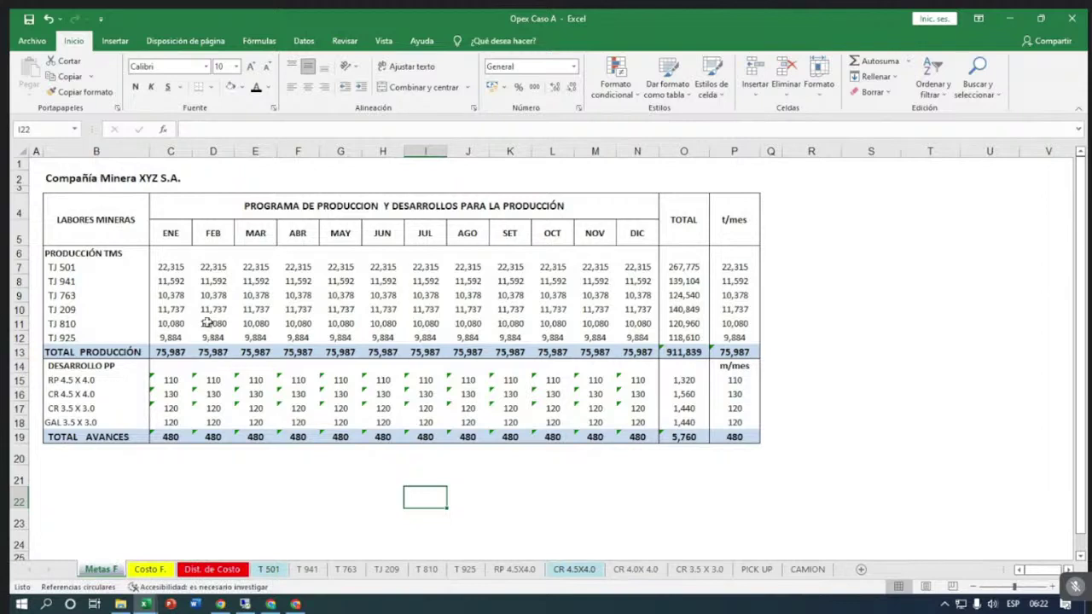
pyautogui.click(182, 269)
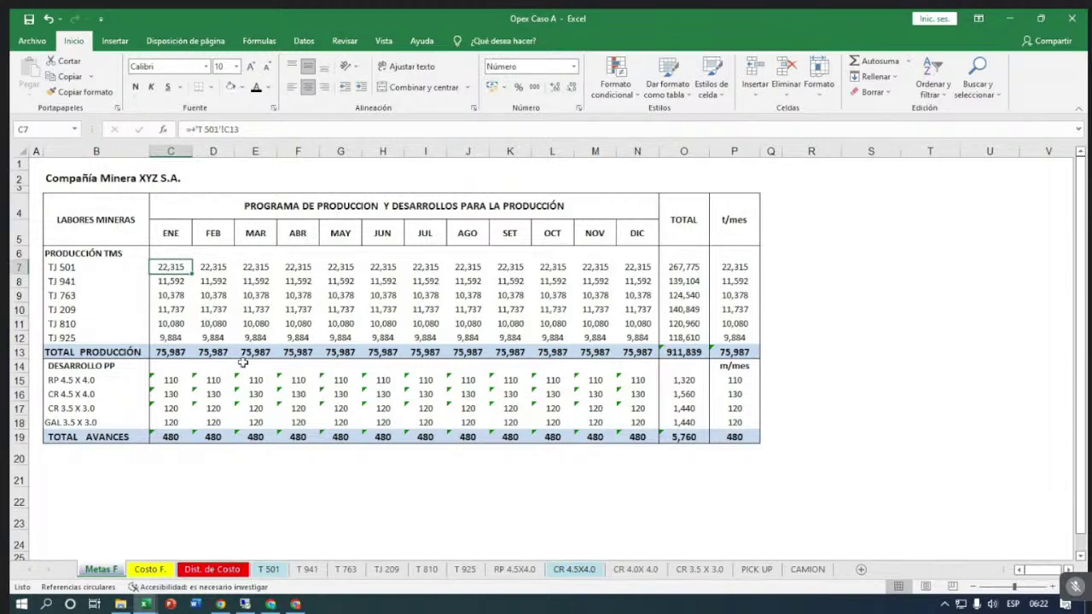
pyautogui.hotkey('shift', 'Right')
pyautogui.hotkey('shift', 'Right')
pyautogui.hotkey('shift', 'Right')
pyautogui.hotkey('shift', 'Right')
pyautogui.hotkey('shift', 'Right')
pyautogui.hotkey('shift', 'Right')
pyautogui.hotkey('shift', 'Right')
pyautogui.hotkey('shift', 'Right')
pyautogui.hotkey('shift', 'Right')
pyautogui.hotkey('shift', 'Right')
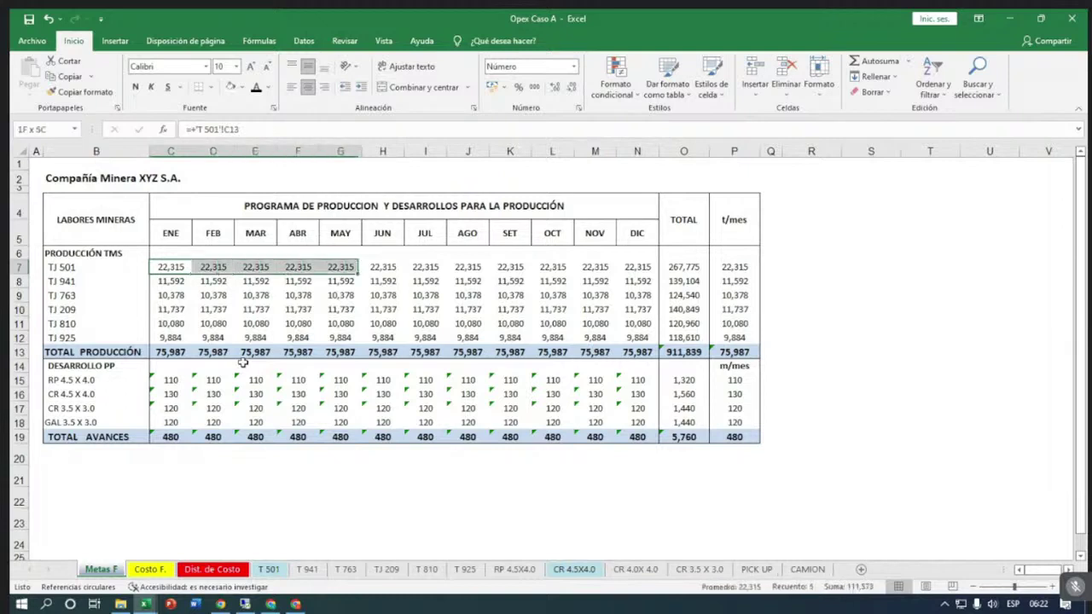
pyautogui.hotkey('shift', 'Right')
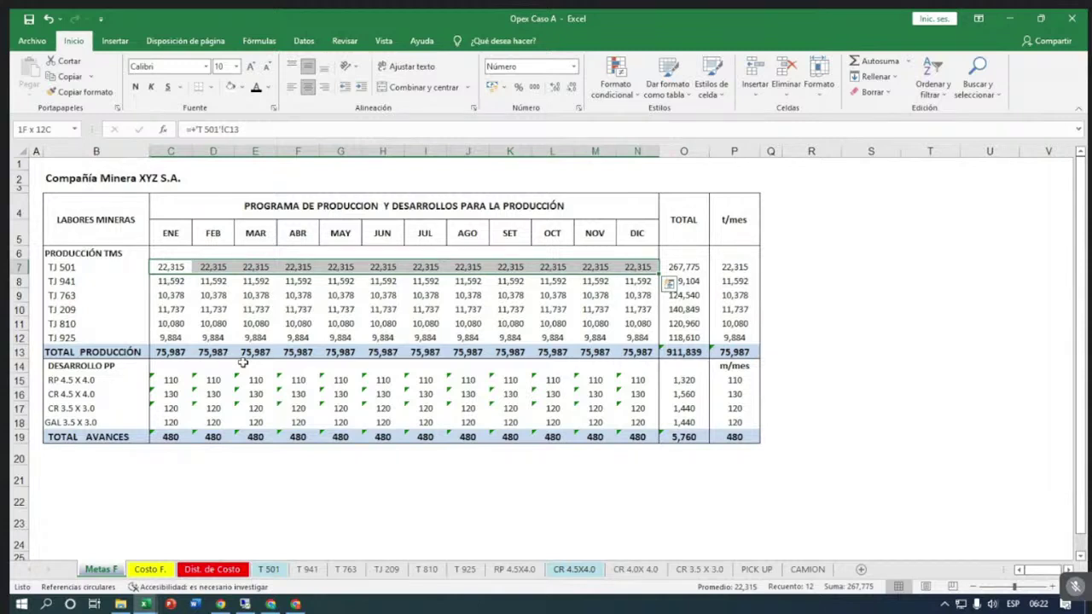
# In R7, sum TJ 501's January to March tonnages with the SUMA function over C7:E7.
pyautogui.click(808, 268)
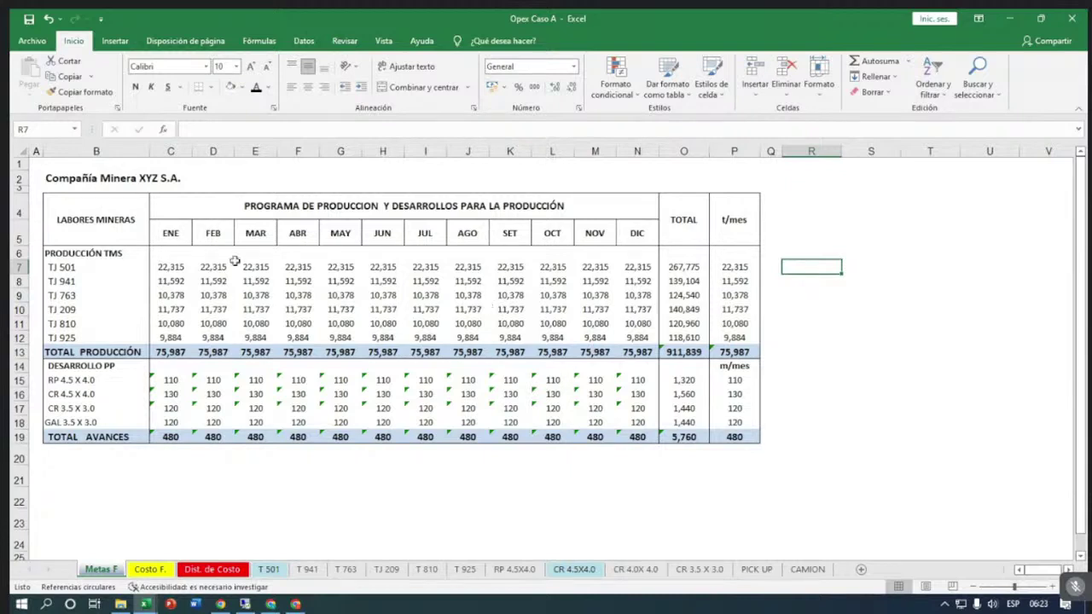
pyautogui.click(180, 268)
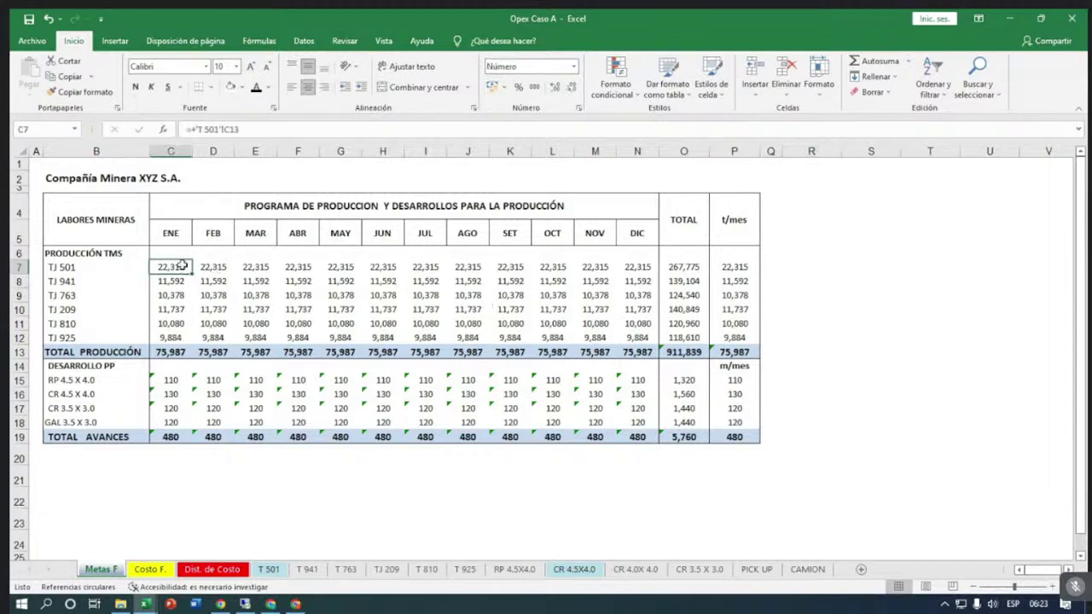
pyautogui.click(826, 265)
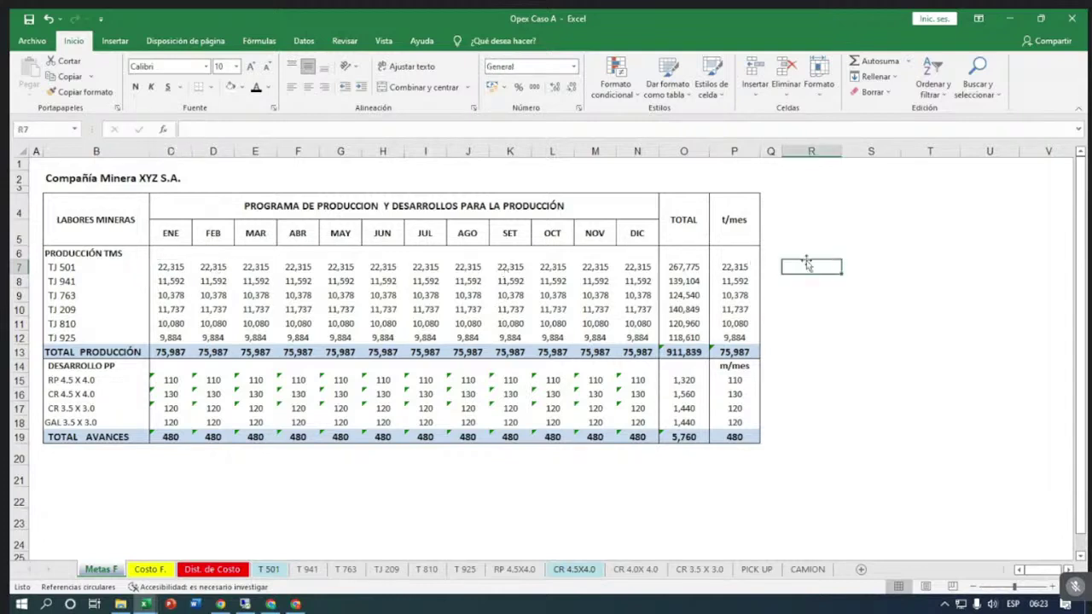
pyautogui.click(885, 67)
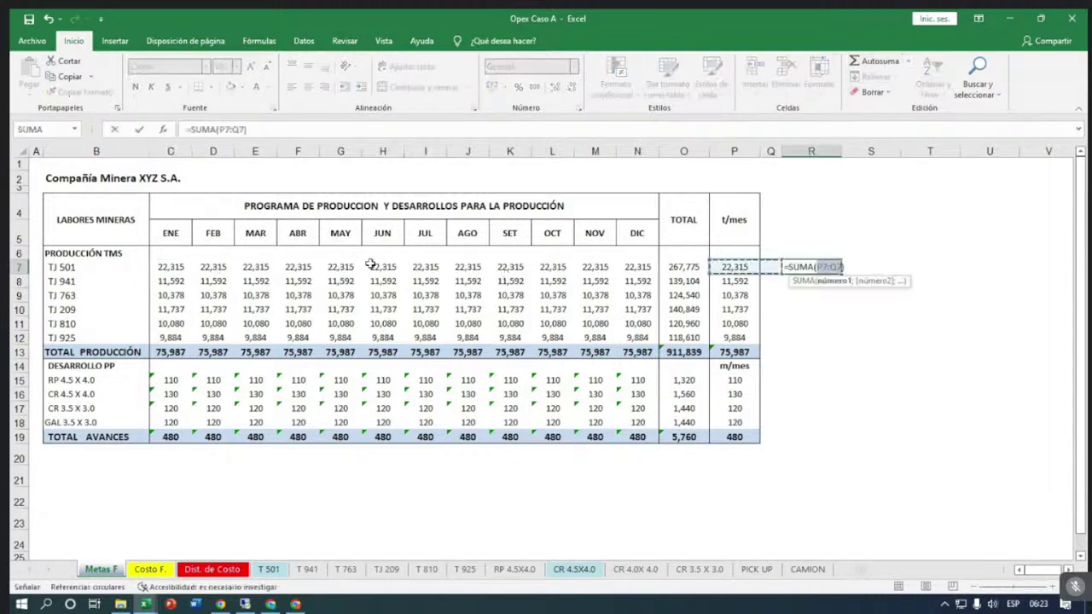
pyautogui.moveTo(160, 268); pyautogui.dragTo(243, 266)
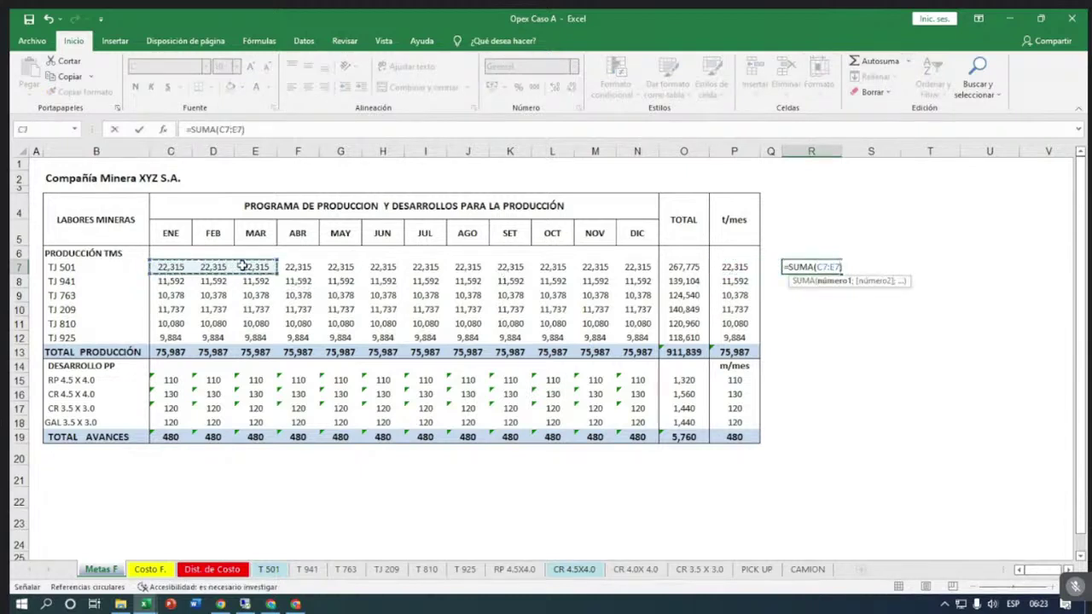
pyautogui.press('Return')
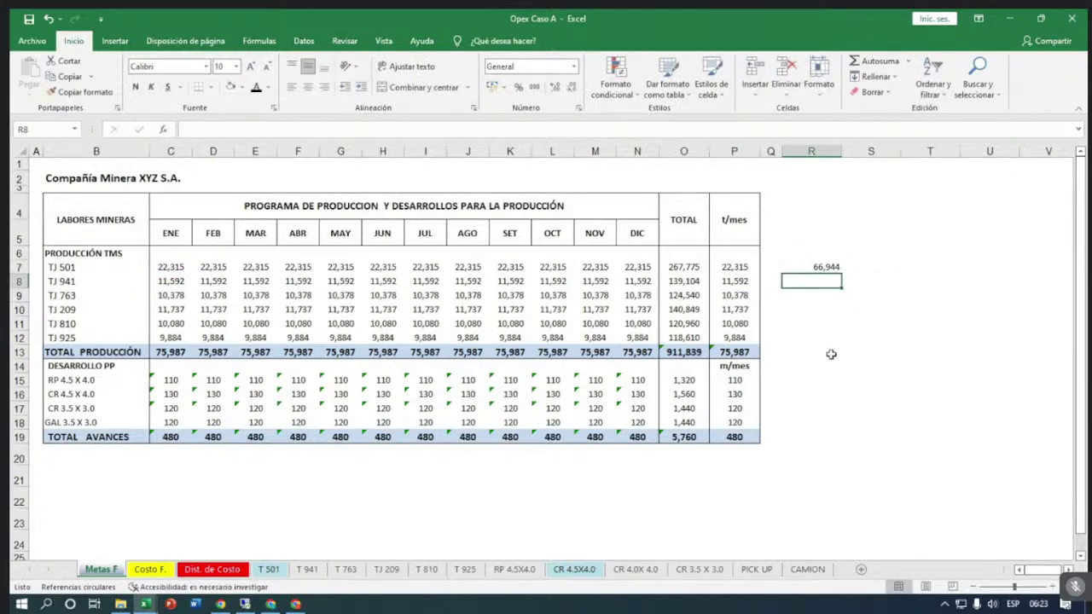
# Enter 64500 in S7, beside the quarterly sum, as the tonnage actually achieved.
pyautogui.press('Up')
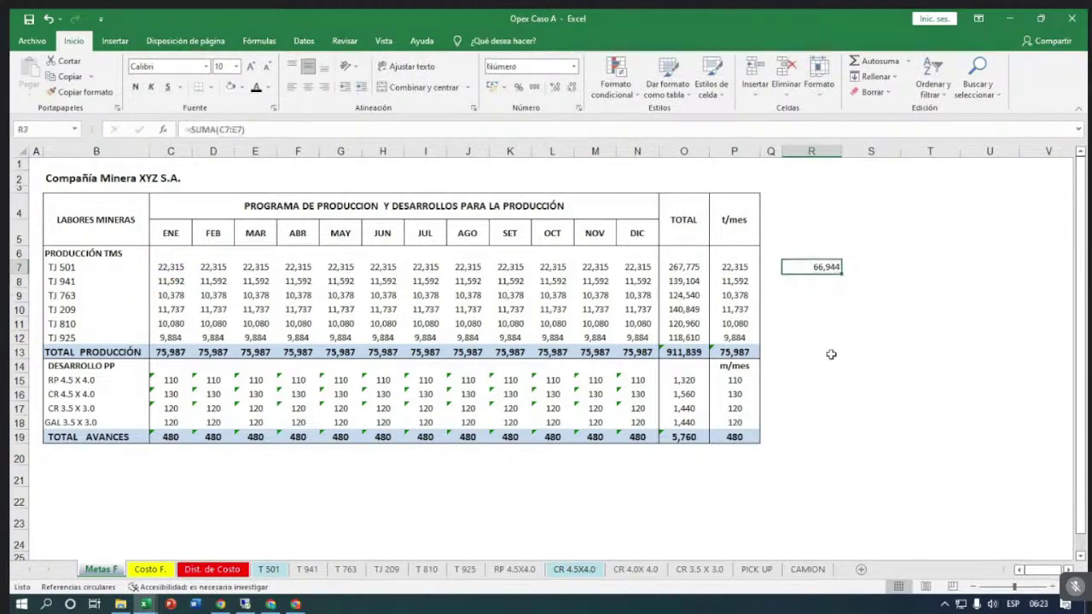
pyautogui.press('Right')
pyautogui.write('64500')
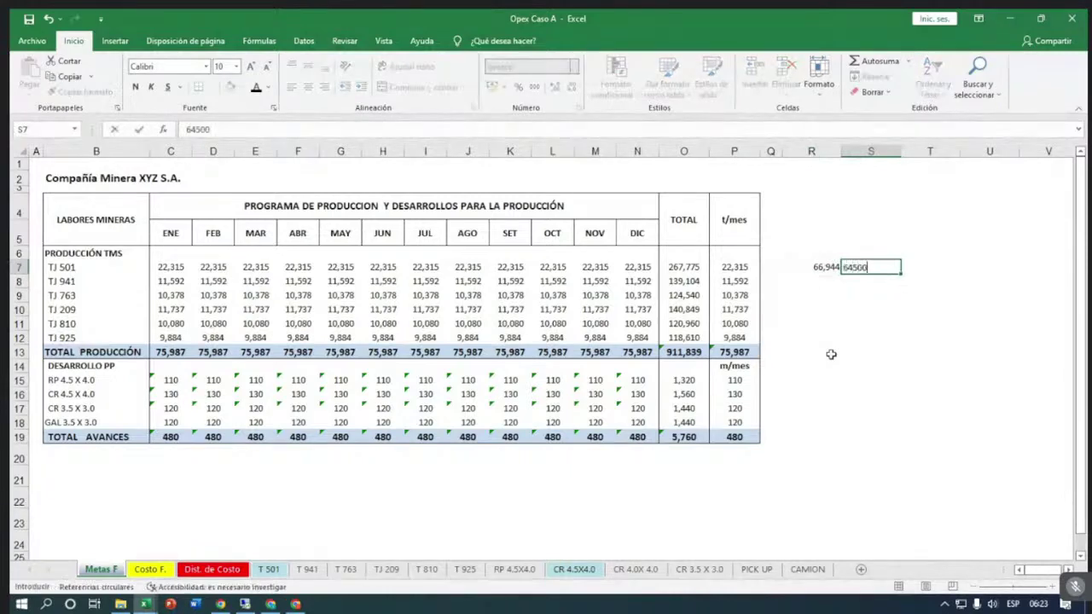
pyautogui.press('Return')
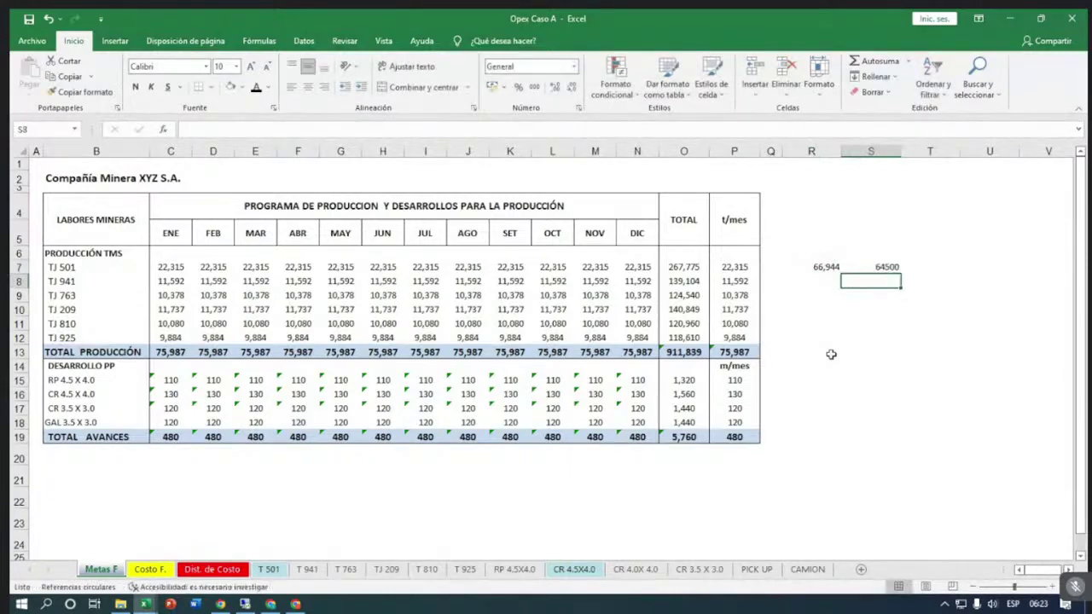
pyautogui.press('Up')
pyautogui.press('Right')
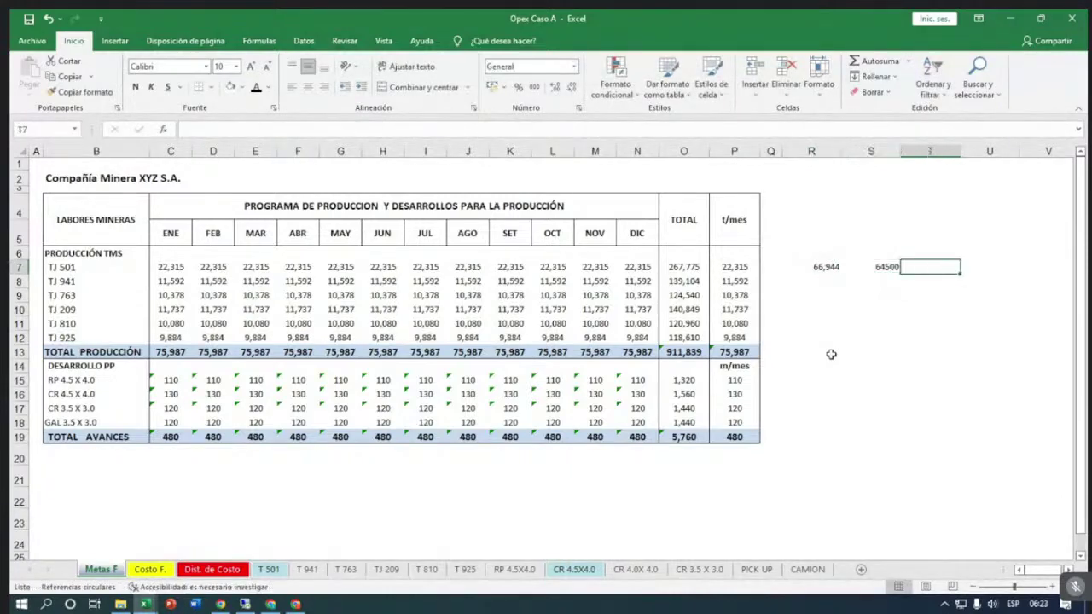
pyautogui.write('+')
pyautogui.press('Left')
pyautogui.press('Left')
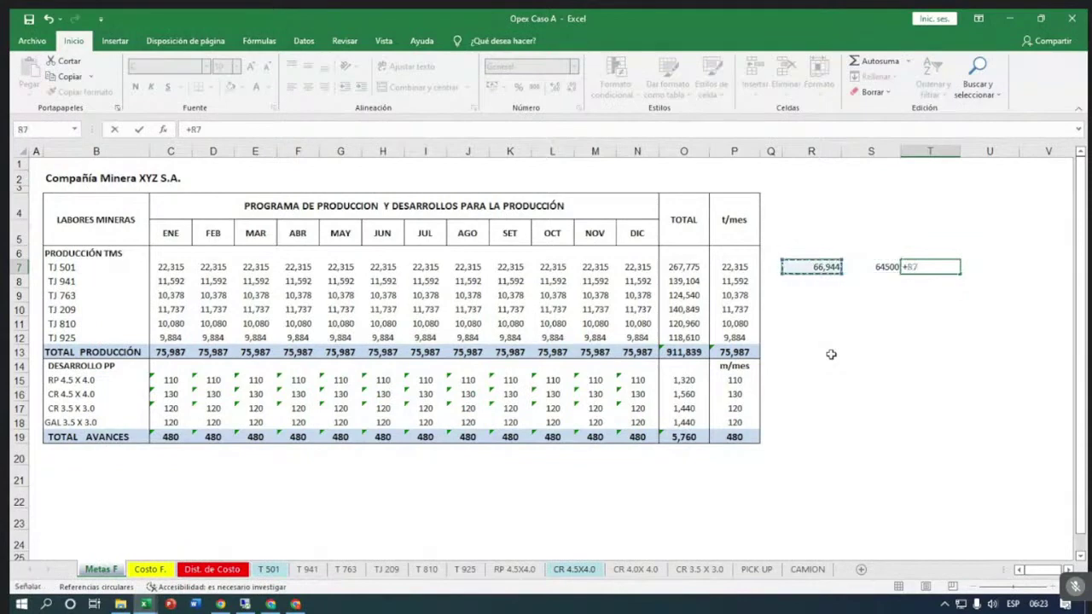
pyautogui.press('Escape')
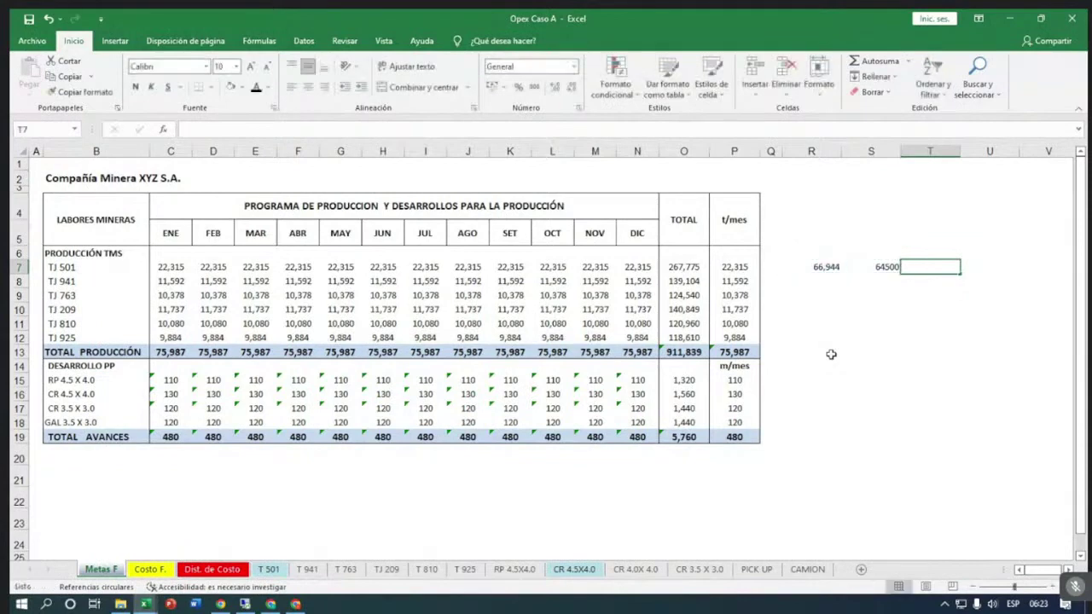
# Label the two quarterly tonnages with the headings "plan" in R6 and "real" in S6.
pyautogui.press('Left')
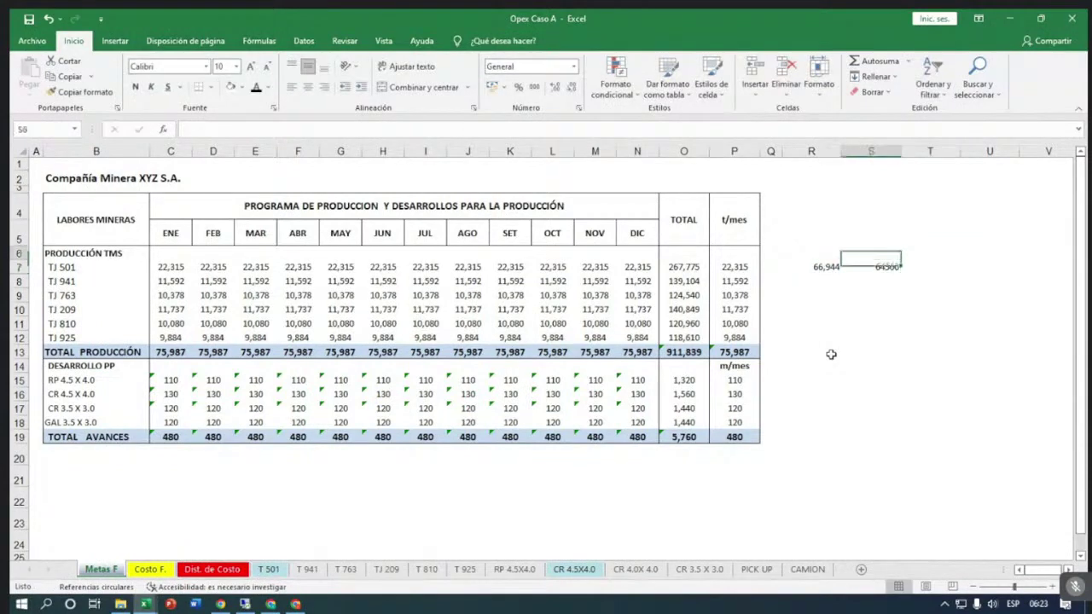
pyautogui.press('Up')
pyautogui.press('Left')
pyautogui.write('plan')
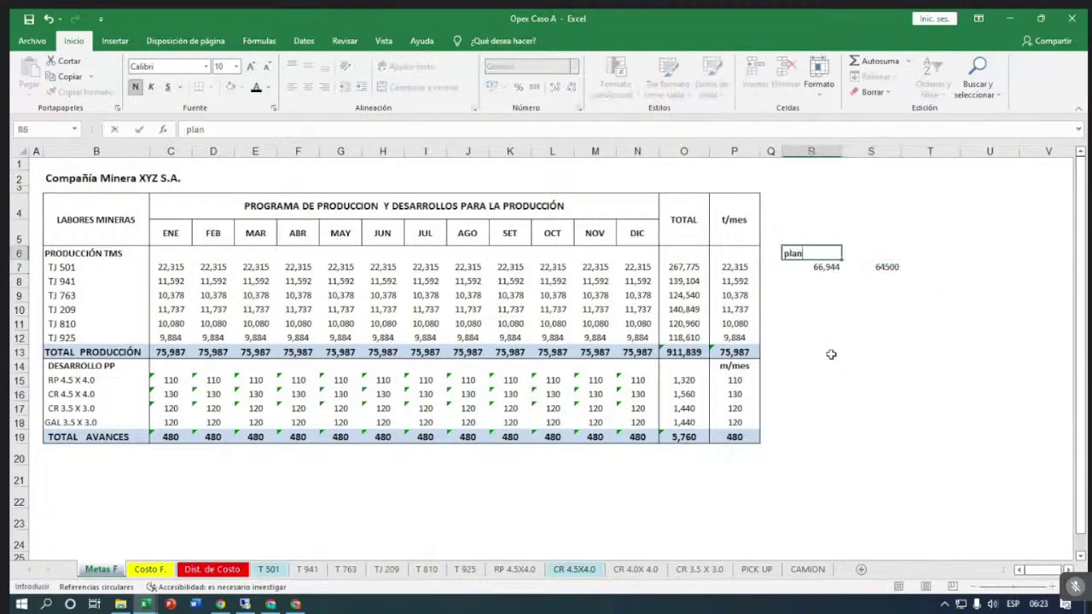
pyautogui.press('Right')
pyautogui.write('real')
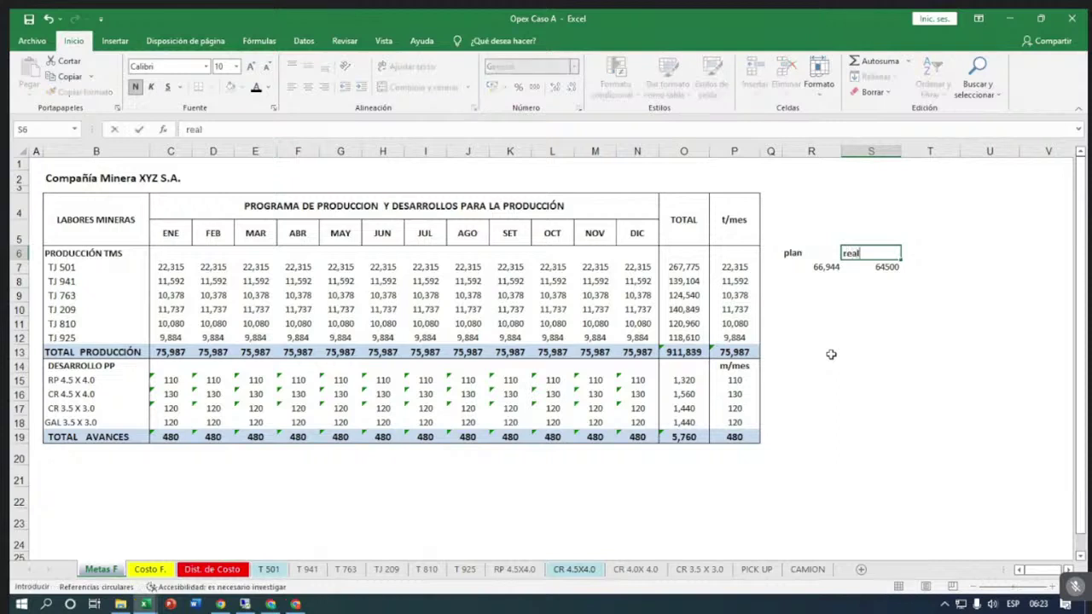
pyautogui.press('Return')
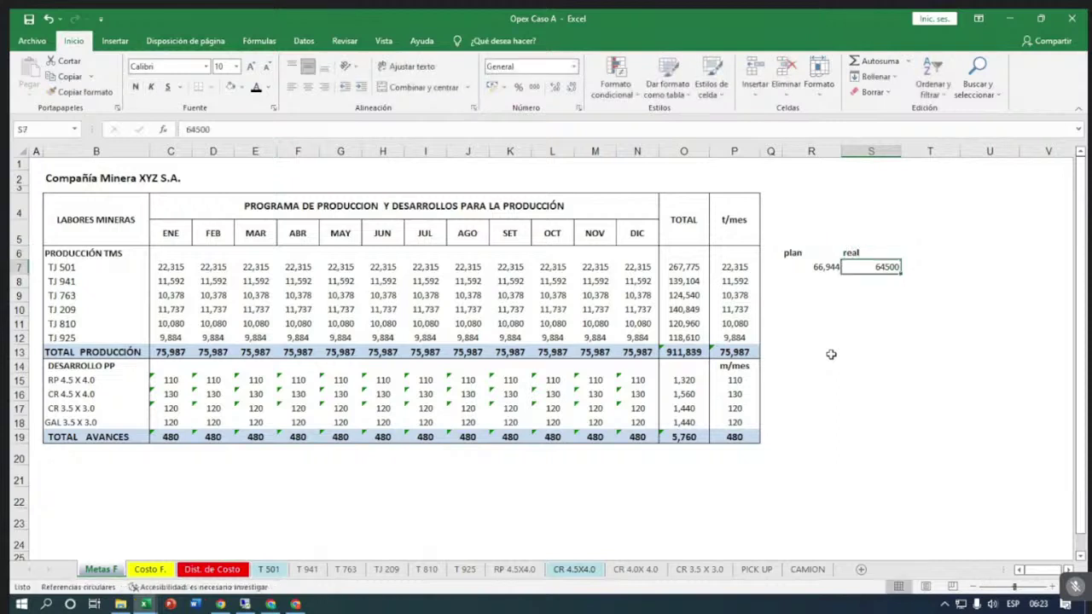
# Center the contents of columns R to T horizontally.
pyautogui.moveTo(811, 151); pyautogui.dragTo(938, 169)
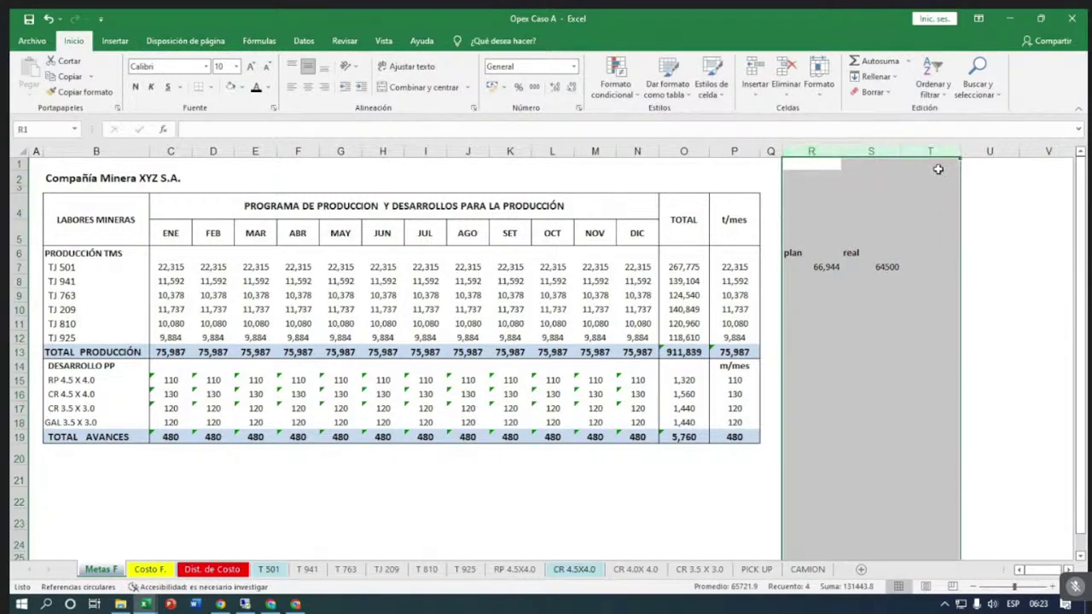
pyautogui.click(308, 87)
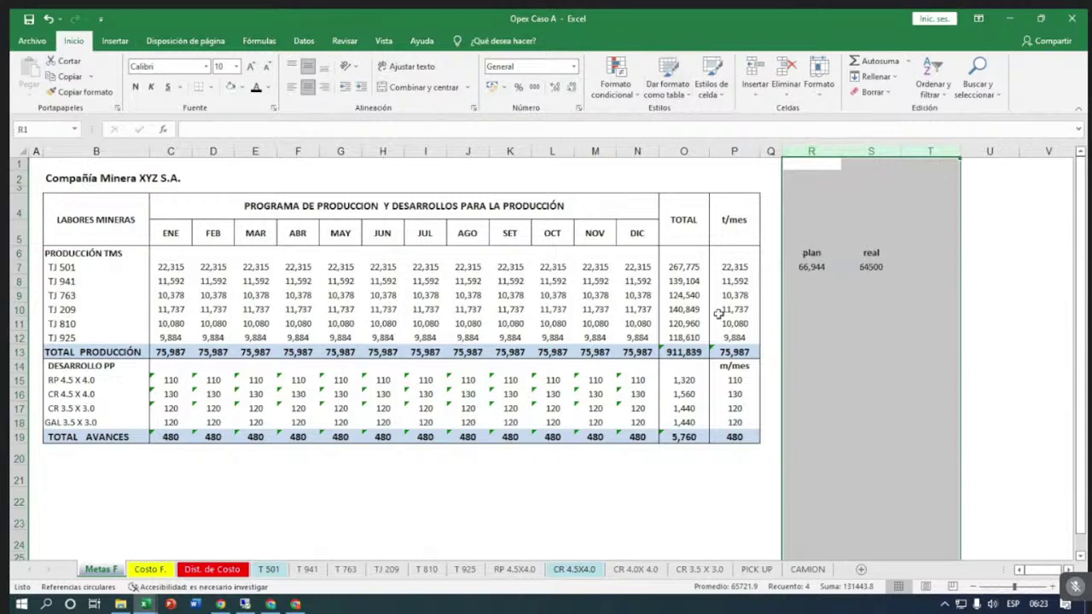
pyautogui.click(863, 333)
# In T7, calculate the relative deviation of the real tonnage from the plan with the formula +S7/R7-1.
pyautogui.click(917, 265)
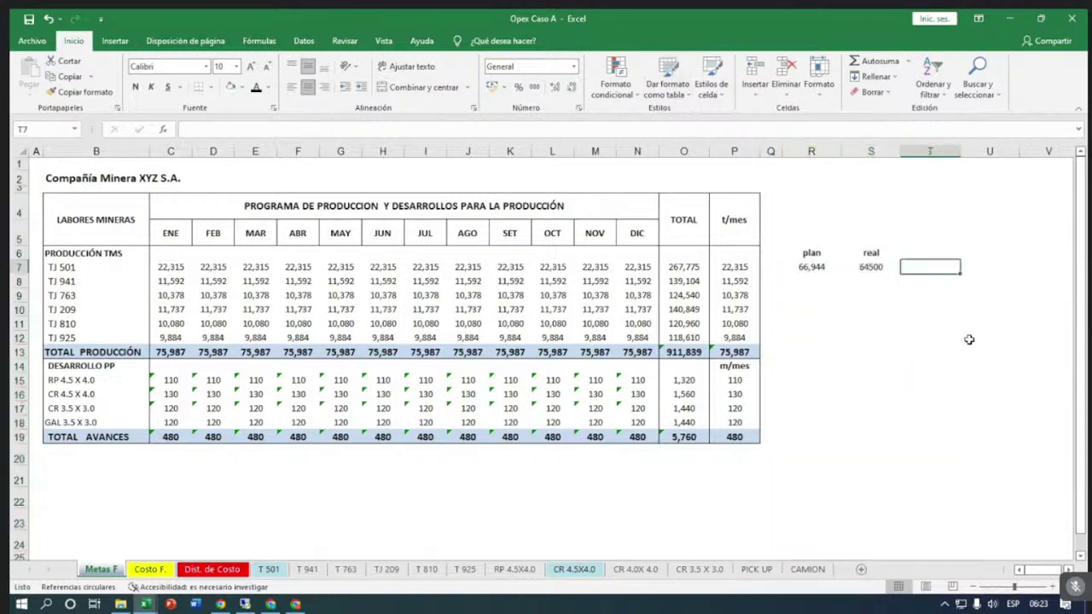
pyautogui.write('+')
pyautogui.press('Left')
pyautogui.press('Left')
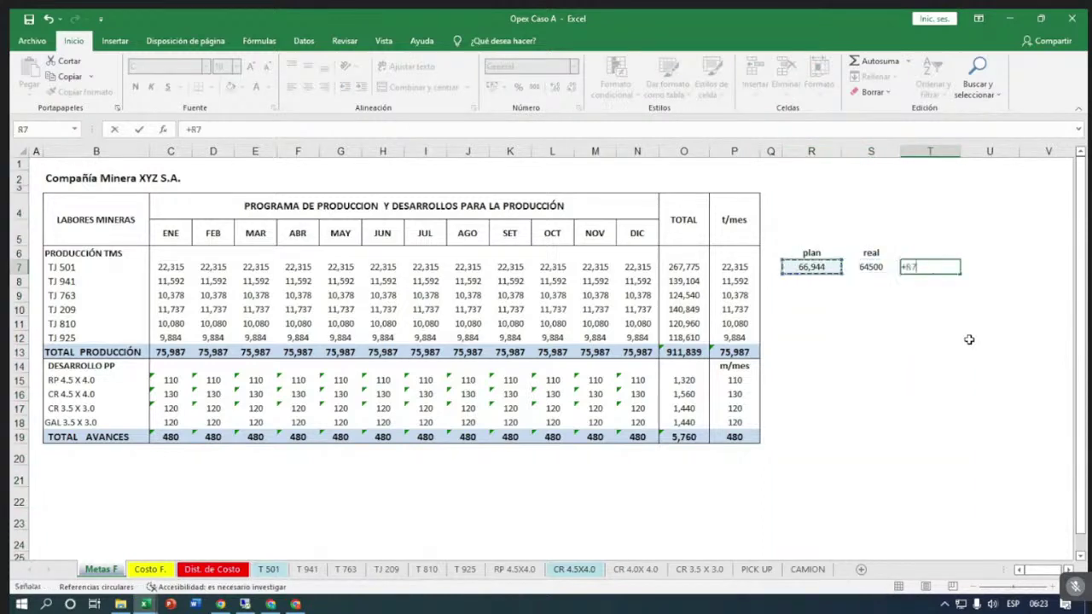
pyautogui.press('Right')
pyautogui.write('/')
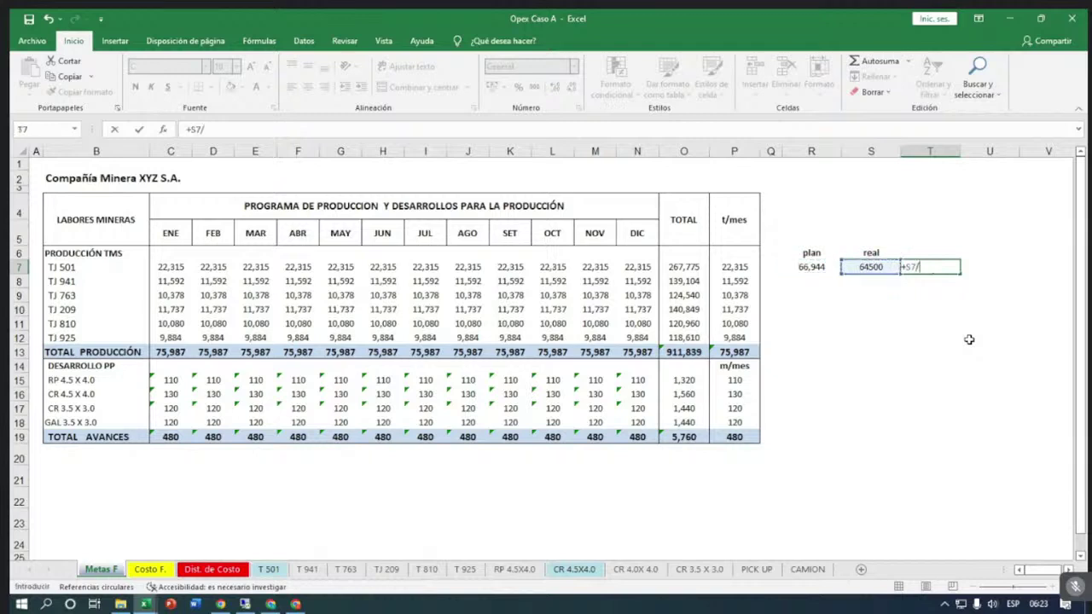
pyautogui.press('Left')
pyautogui.press('Left')
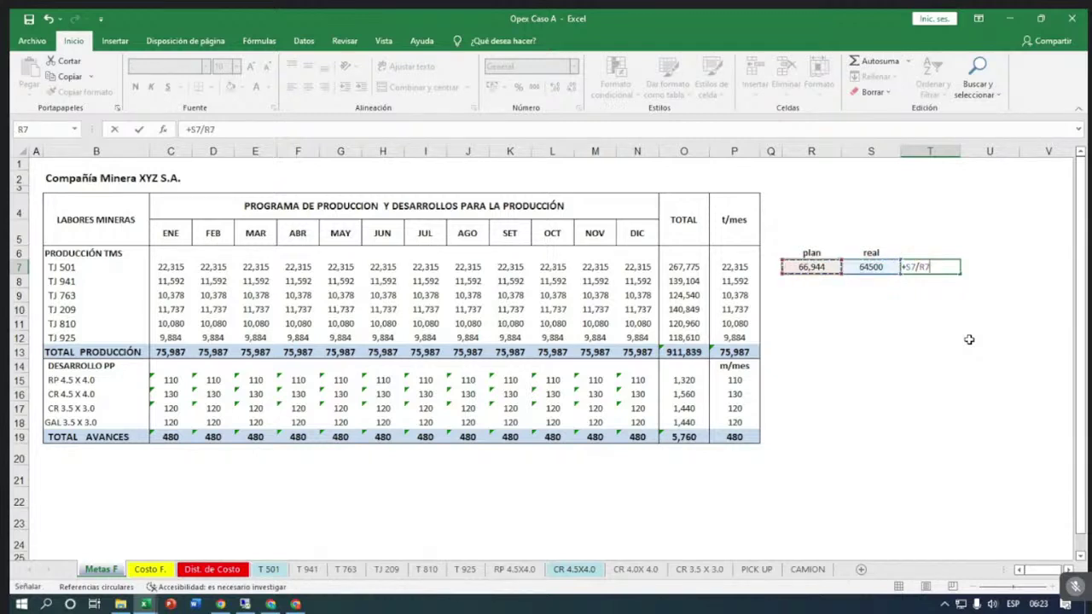
pyautogui.write('-1')
pyautogui.press('Return')
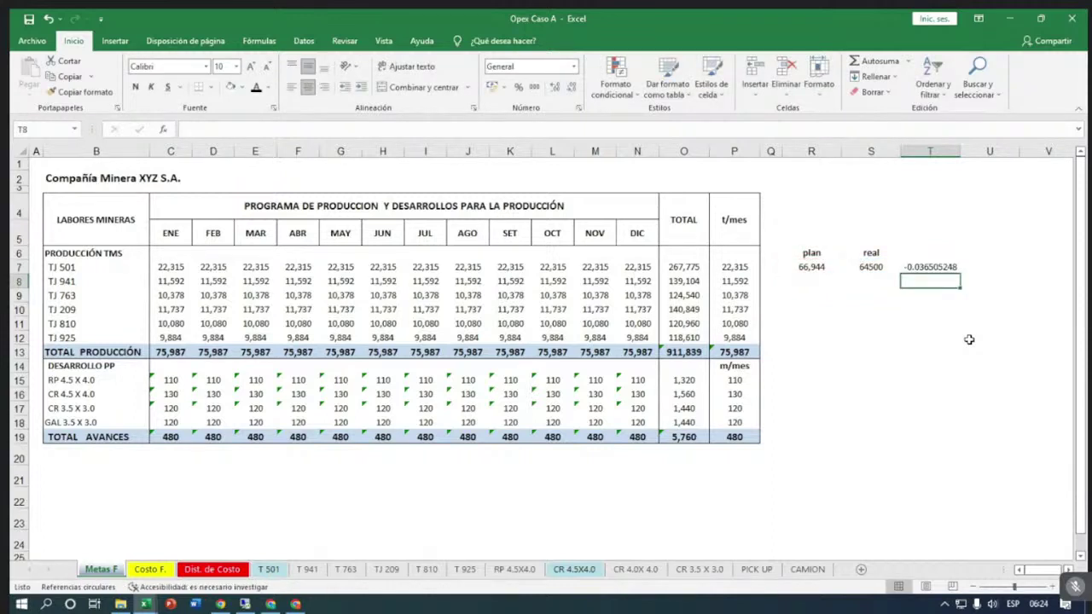
# Format the deviation in T7 as a percentage with one decimal and head it "%" in T6.
pyautogui.click(936, 266)
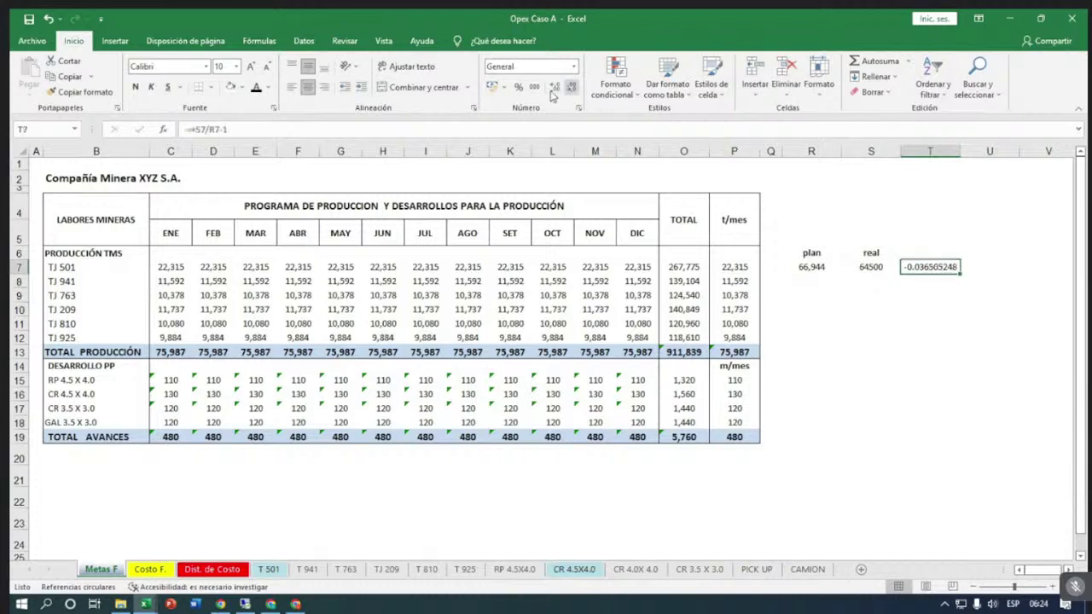
pyautogui.click(518, 87)
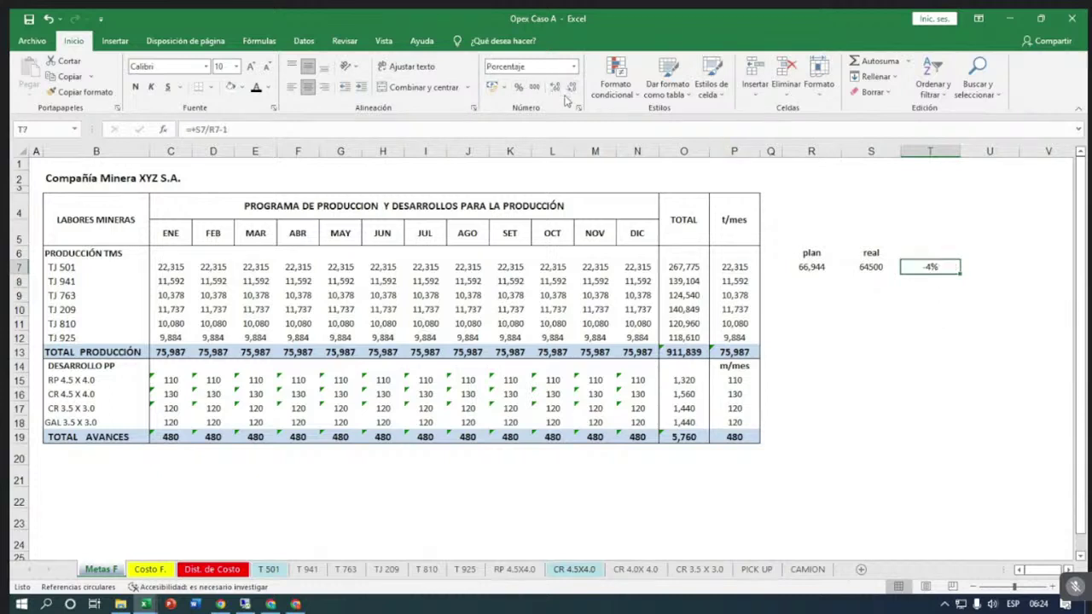
pyautogui.click(555, 87)
pyautogui.press('Up')
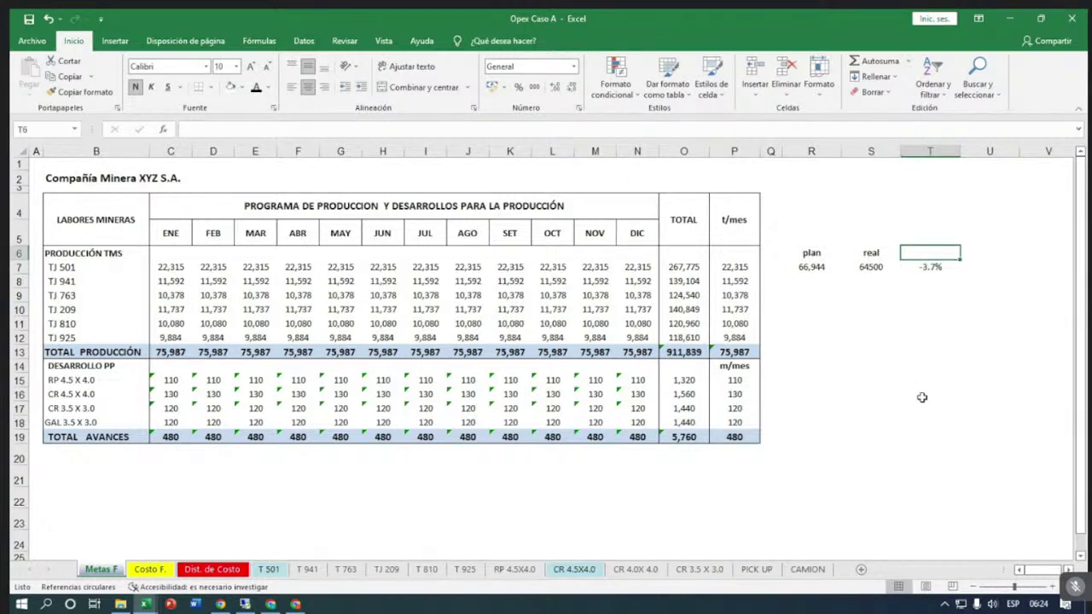
pyautogui.write('%')
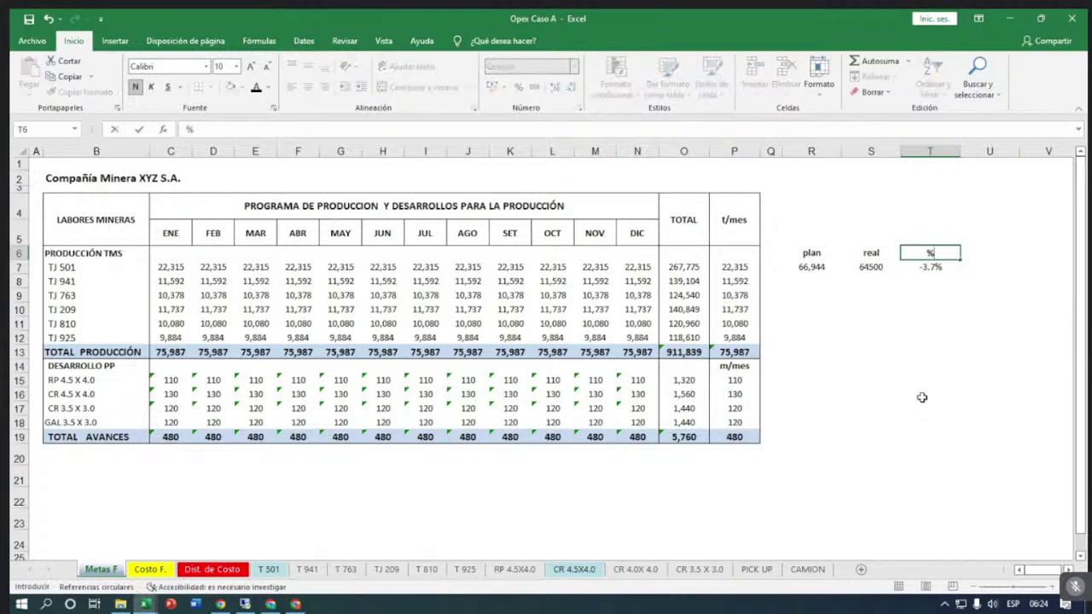
pyautogui.press('Return')
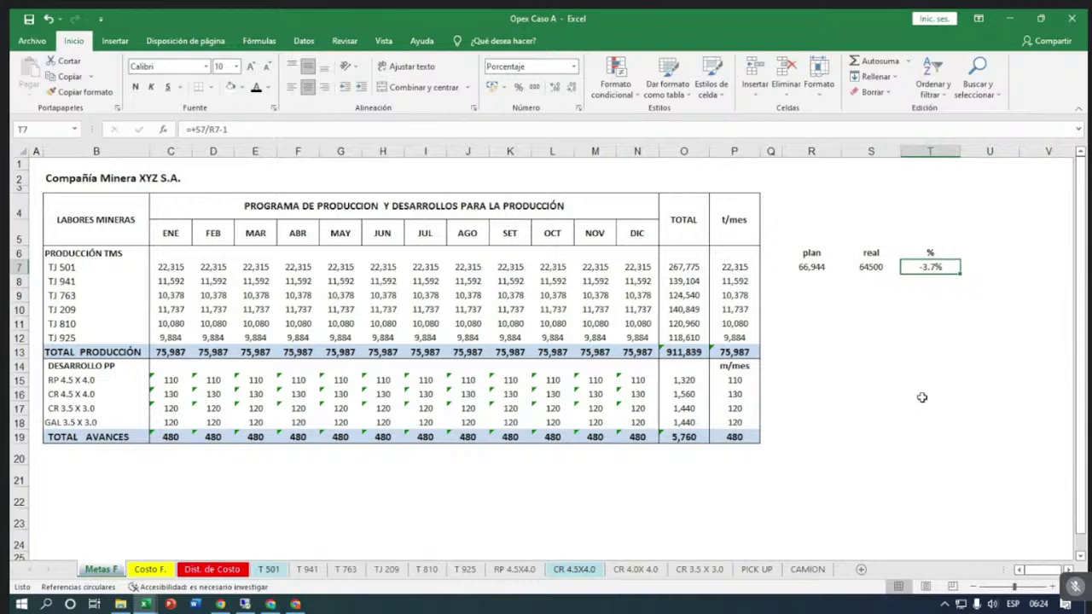
# Move the % heading and its deviation from T6:T7 to U6:U7, freeing column T.
pyautogui.press('Up')
pyautogui.hotkey('shift', 'Down')
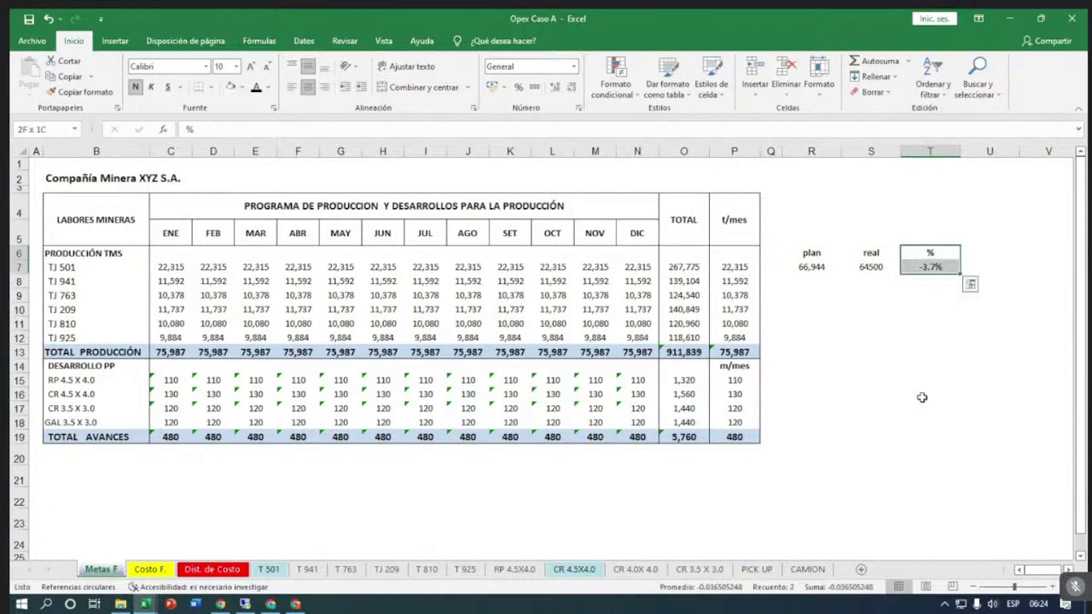
pyautogui.hotkey('ctrl', 'q')
pyautogui.press('Right')
pyautogui.hotkey('ctrl', 'c')
pyautogui.press('Escape')
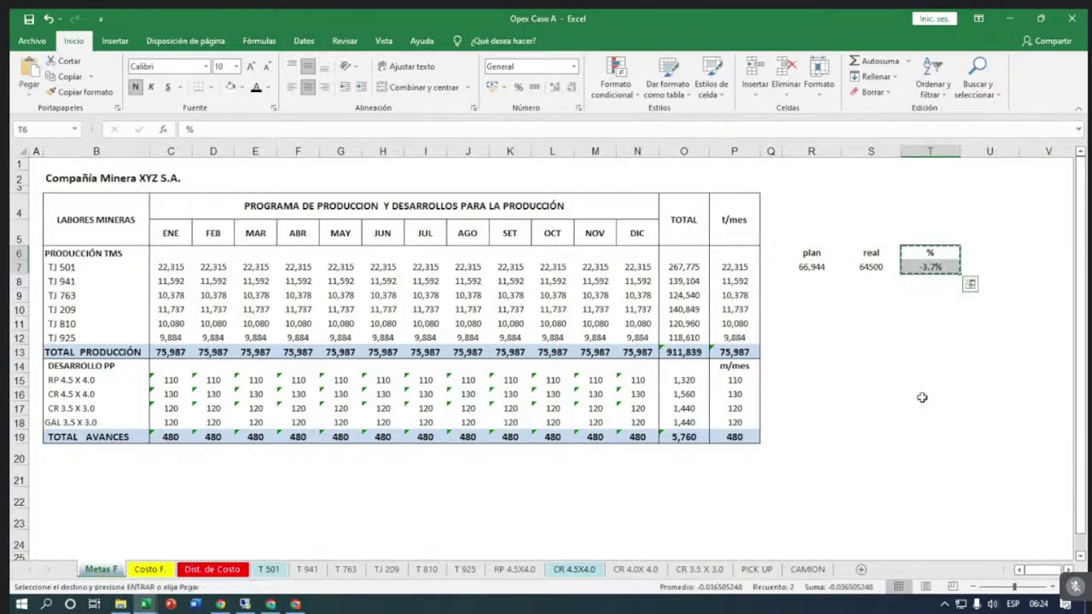
pyautogui.press('Escape')
pyautogui.press('Right')
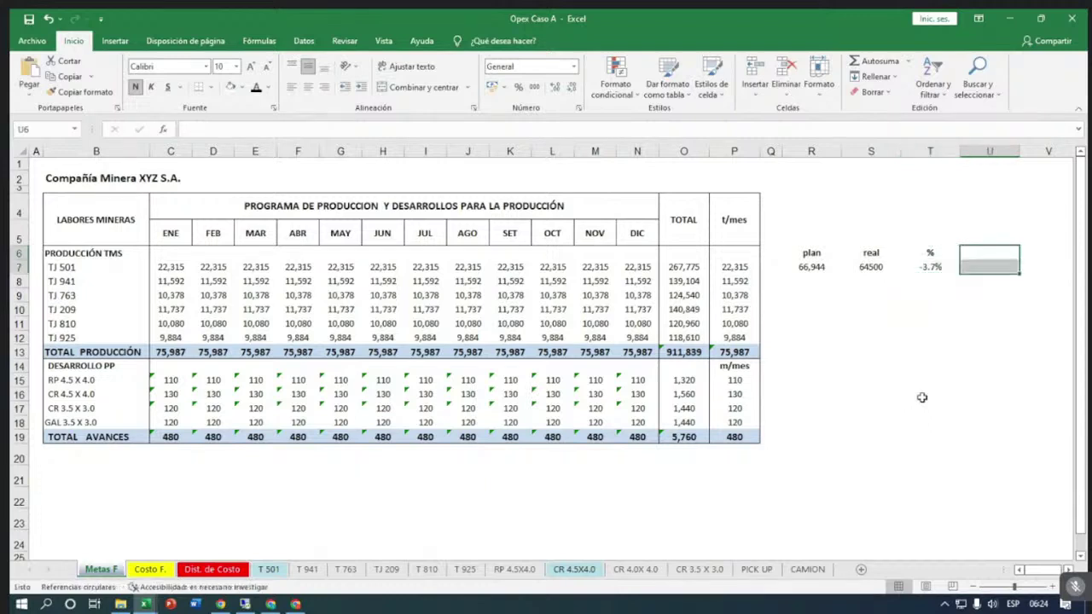
pyautogui.hotkey('ctrl', 'v')
# In T7, calculate the tonnage difference between real and plan with the formula +S7-R7.
pyautogui.press('Left')
pyautogui.press('Down')
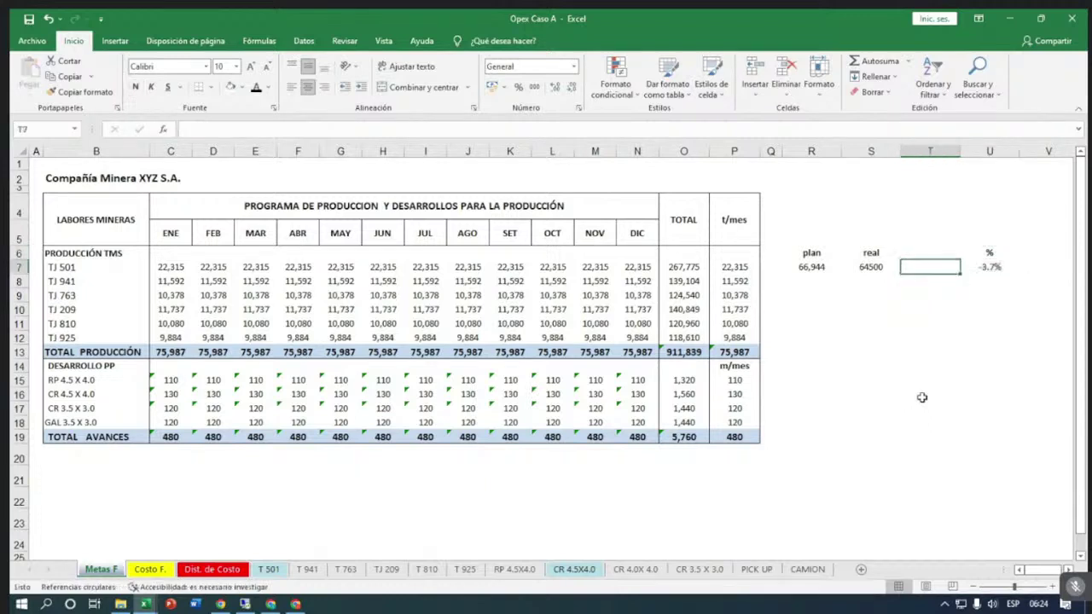
pyautogui.write('+')
pyautogui.press('Left')
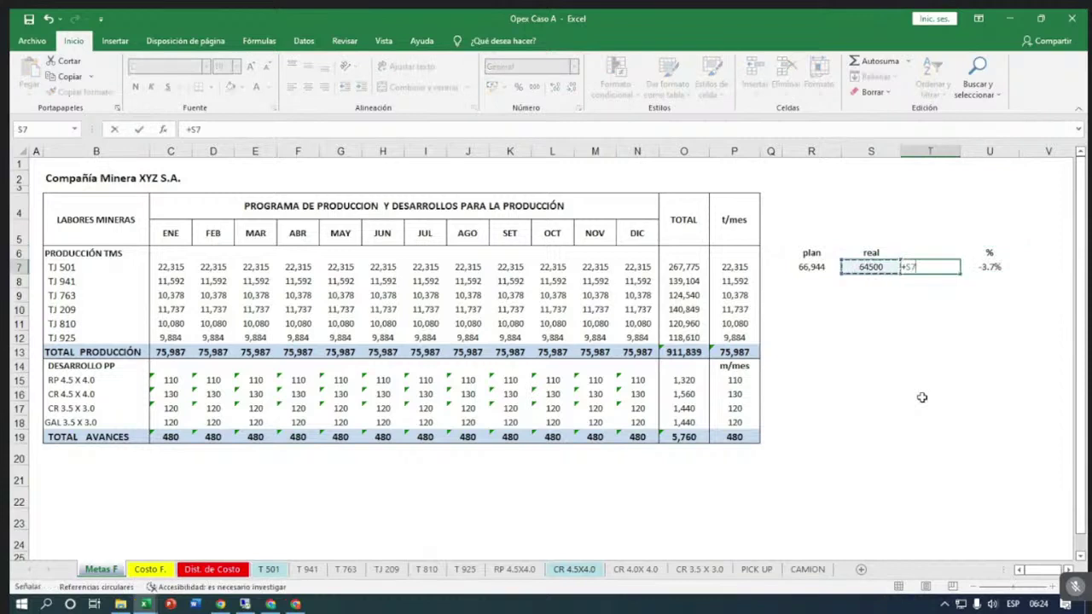
pyautogui.write('-')
pyautogui.press('Left')
pyautogui.press('Left')
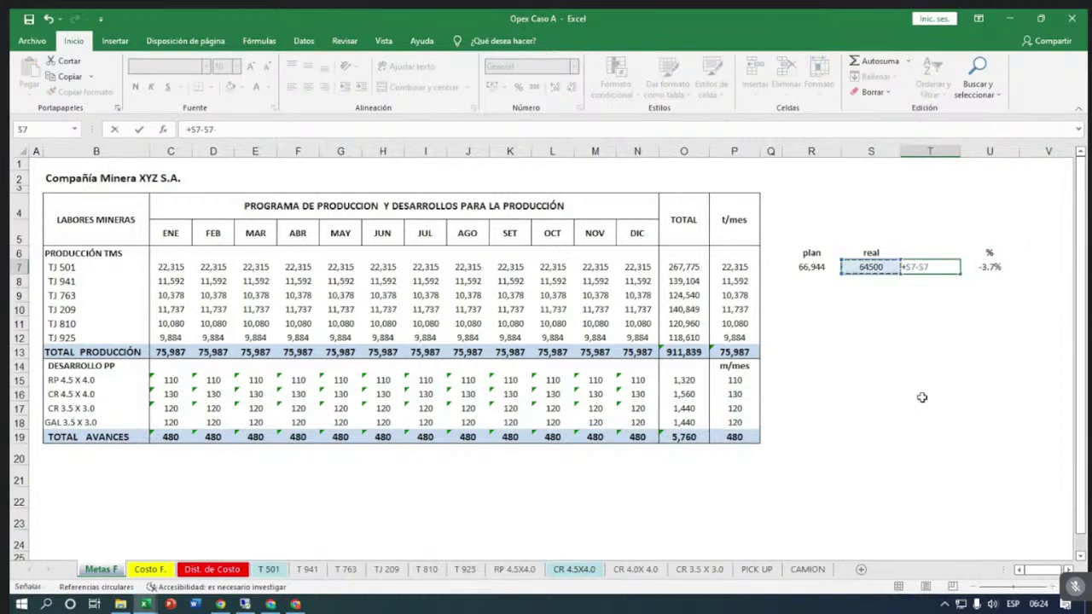
pyautogui.press('Return')
pyautogui.press('Up')
pyautogui.press('Up')
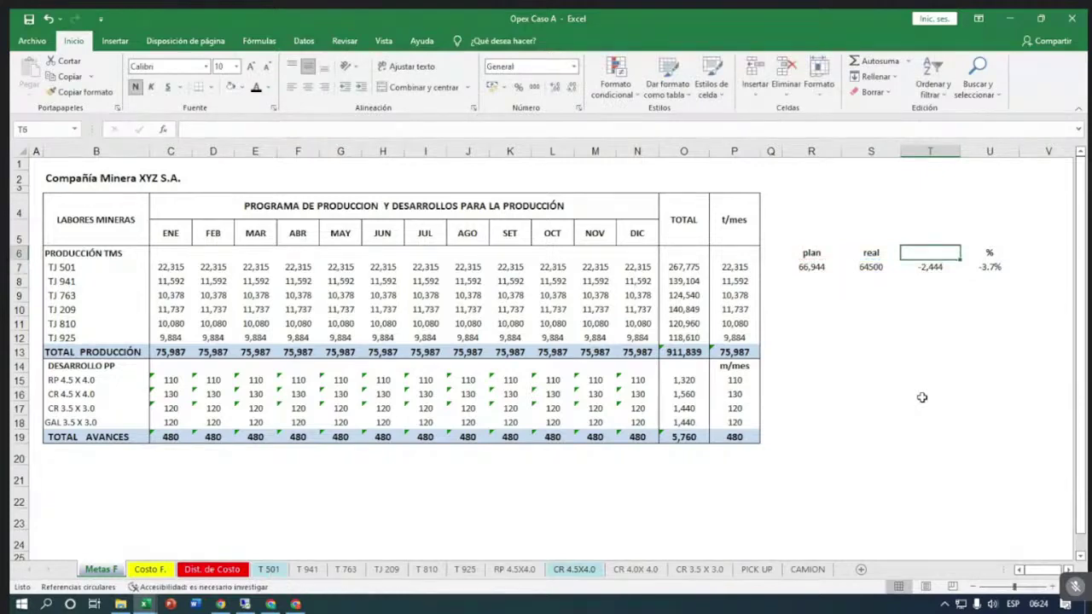
# Head the tonnage difference column with "Dif" in T6 and centre the heading.
pyautogui.write('Dif')
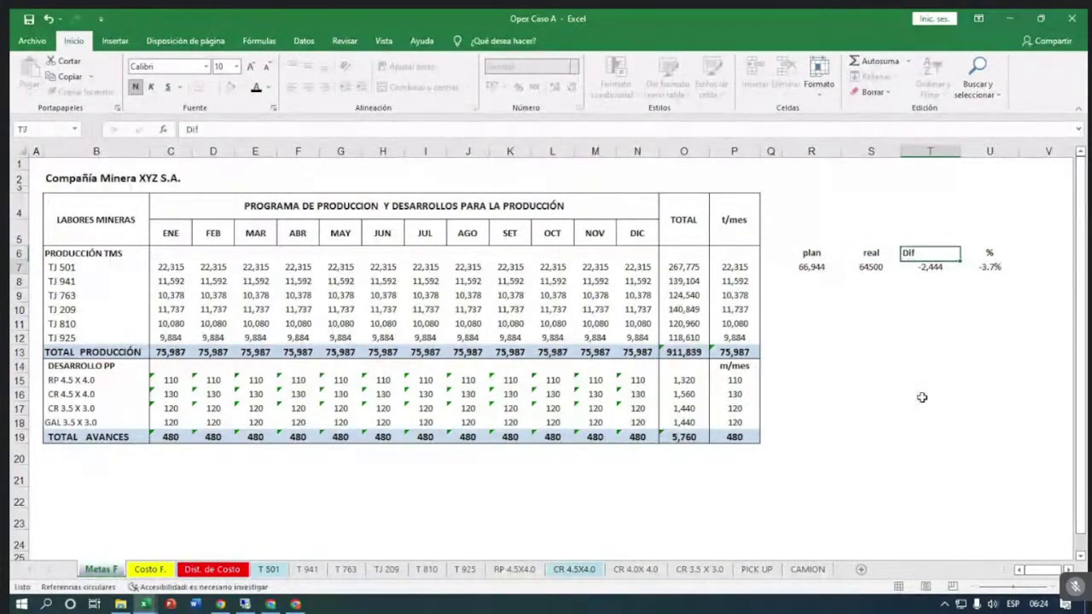
pyautogui.press('Return')
pyautogui.click(929, 254)
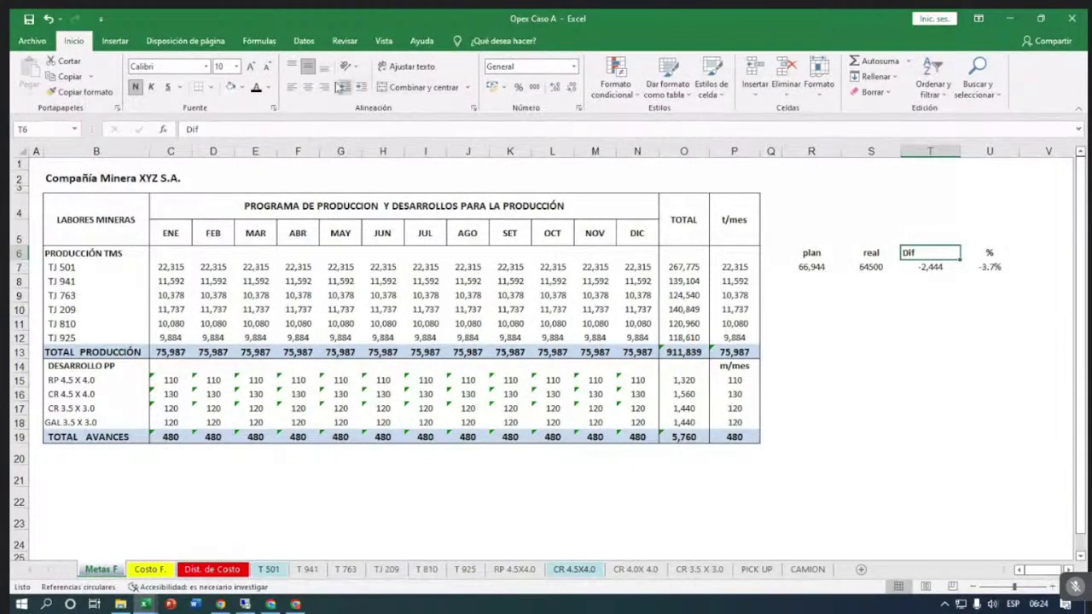
pyautogui.click(307, 87)
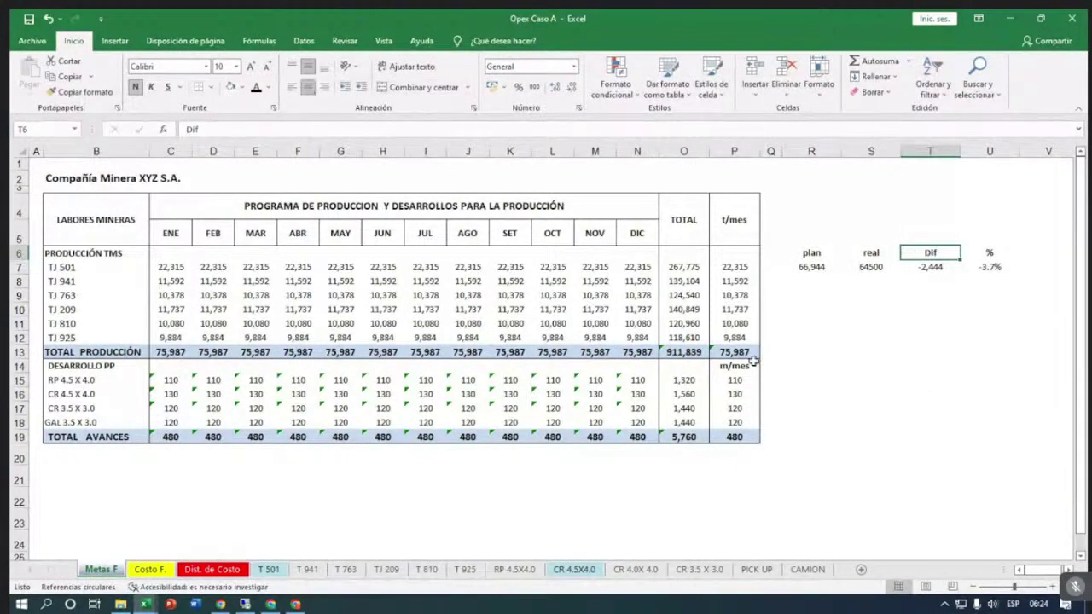
# Colour the text of the plan column, cells R6:R11, in the standard blue.
pyautogui.click(806, 270)
pyautogui.moveTo(810, 322); pyautogui.dragTo(810, 323)
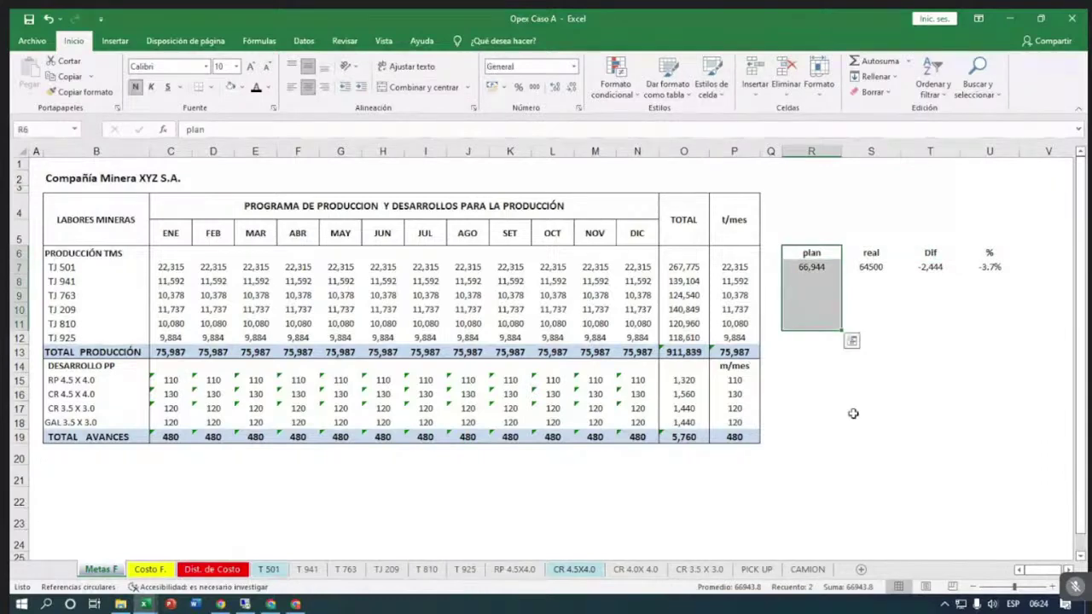
pyautogui.click(269, 89)
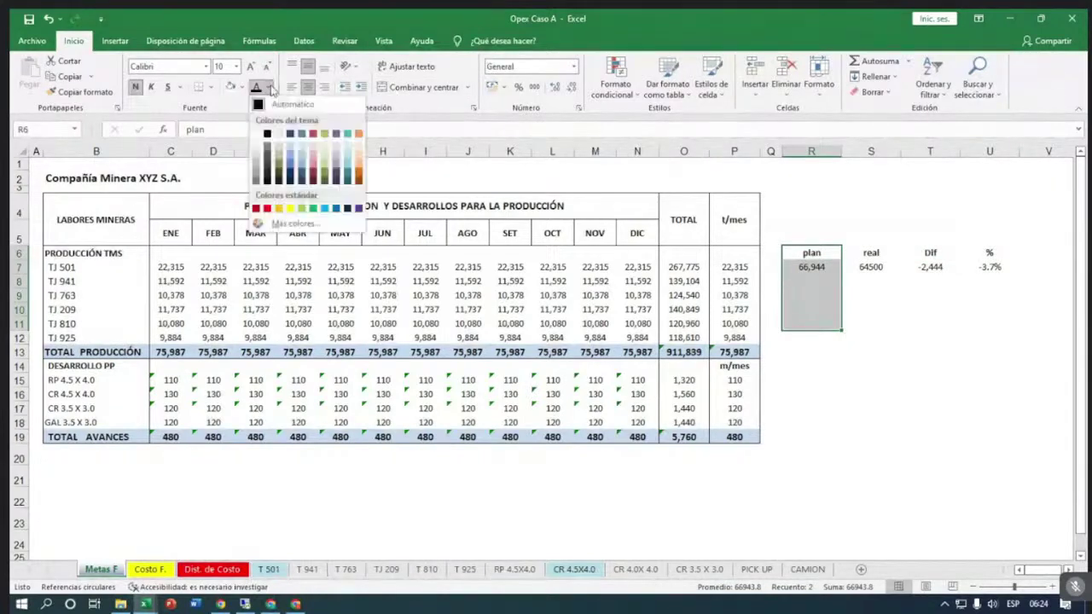
pyautogui.click(337, 210)
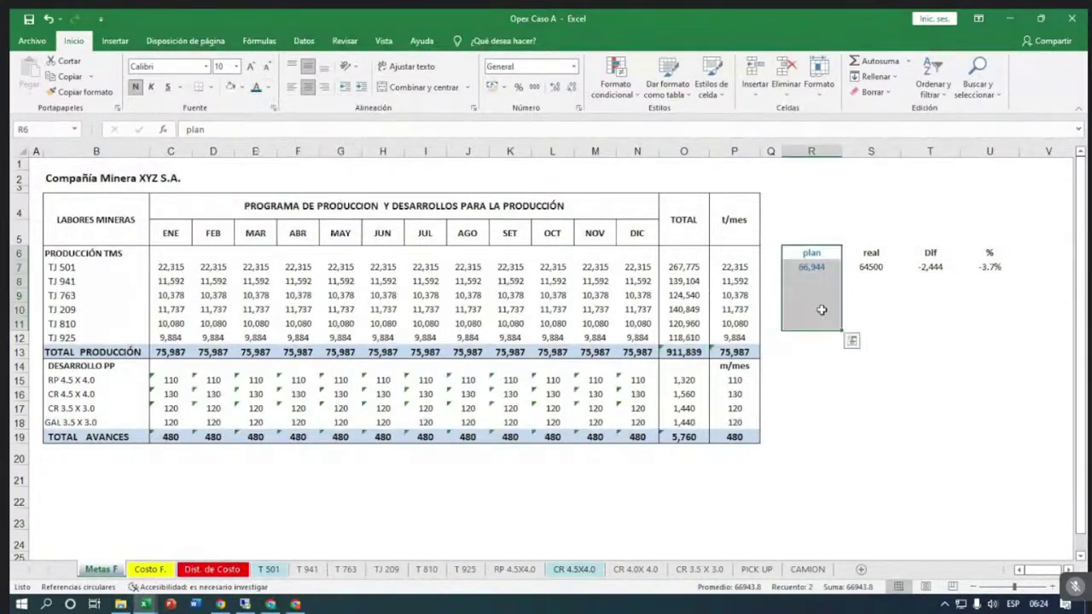
pyautogui.click(847, 317)
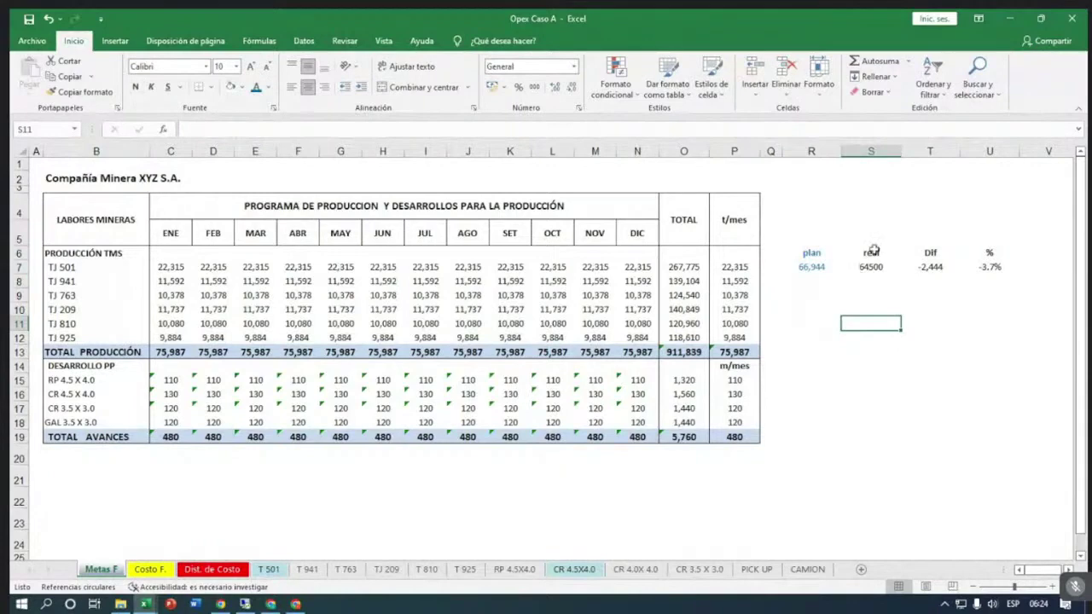
# Format cells S7:T10 as numbers with a thousands separator and 0 decimal places.
pyautogui.moveTo(860, 266); pyautogui.dragTo(938, 308)
pyautogui.rightClick(897, 290)
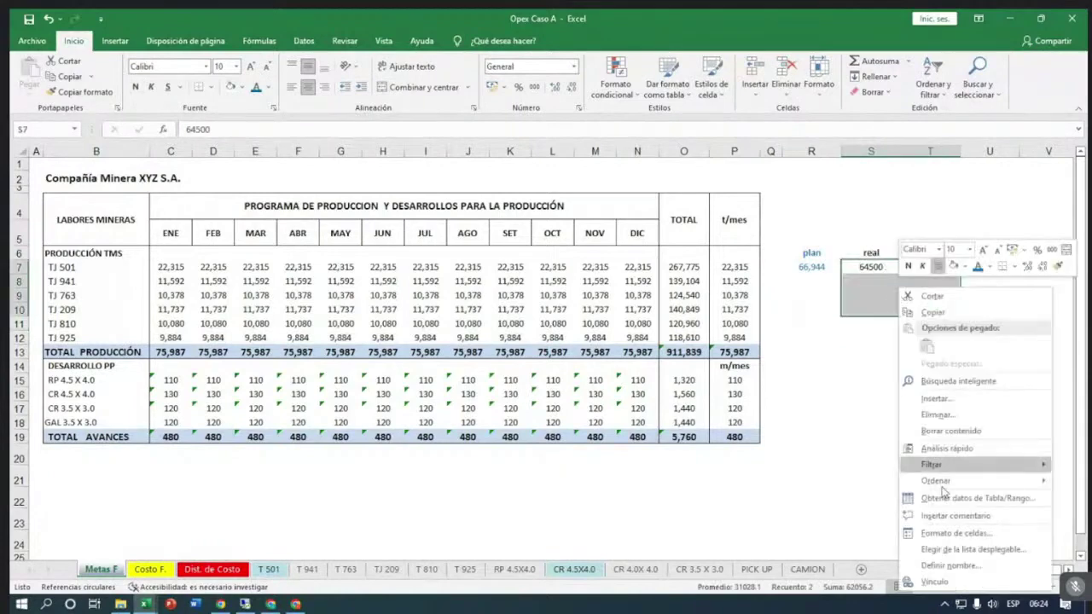
pyautogui.click(956, 532)
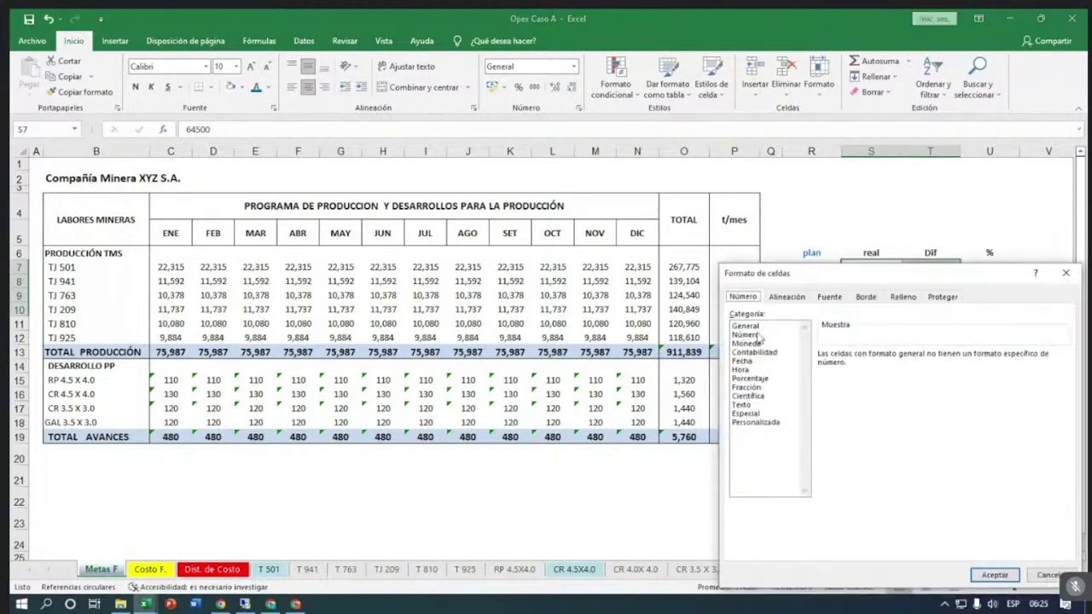
pyautogui.click(756, 335)
pyautogui.click(822, 372)
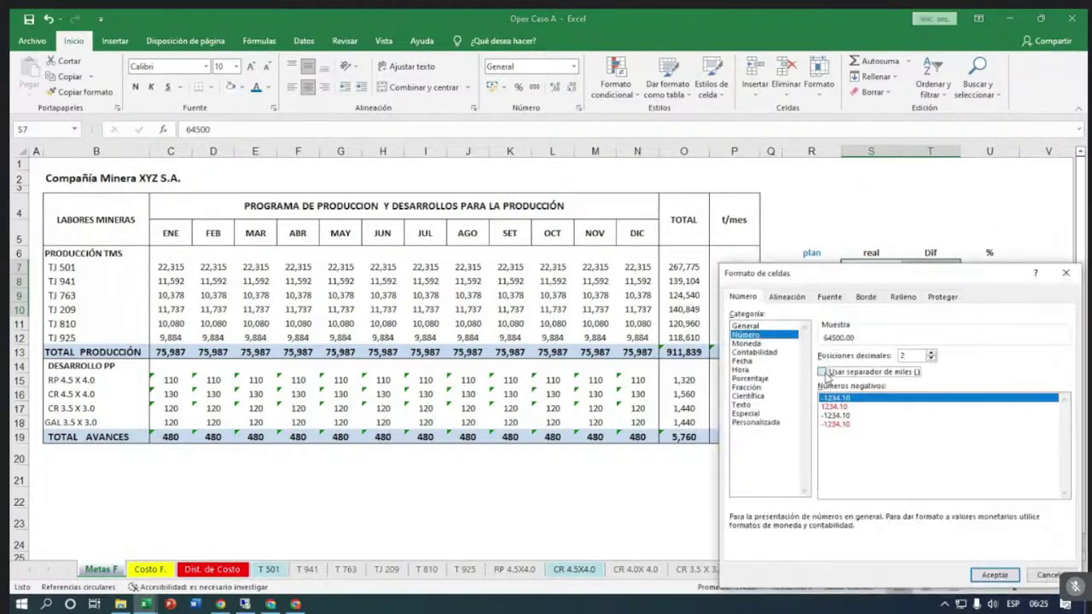
pyautogui.click(932, 358)
pyautogui.click(931, 358)
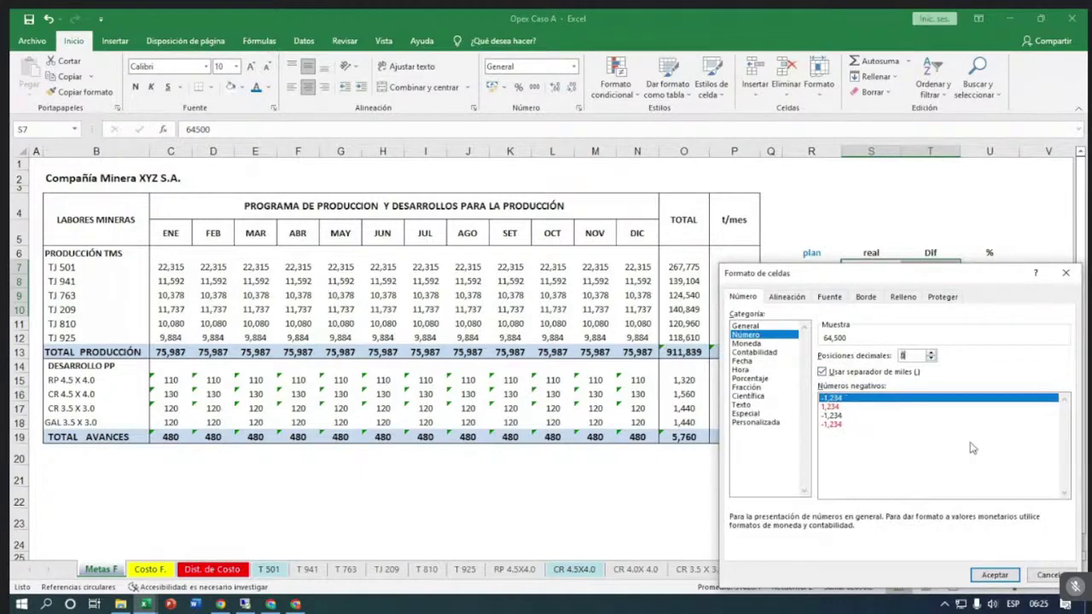
pyautogui.click(1008, 577)
# Colour the tonnage difference in T7 dark red.
pyautogui.click(933, 268)
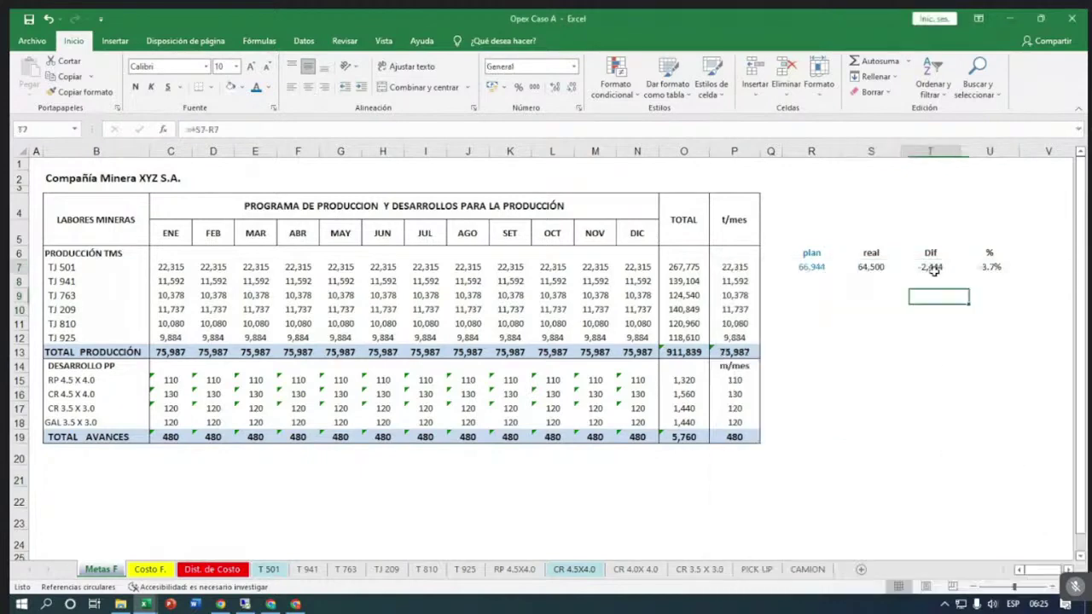
pyautogui.click(267, 88)
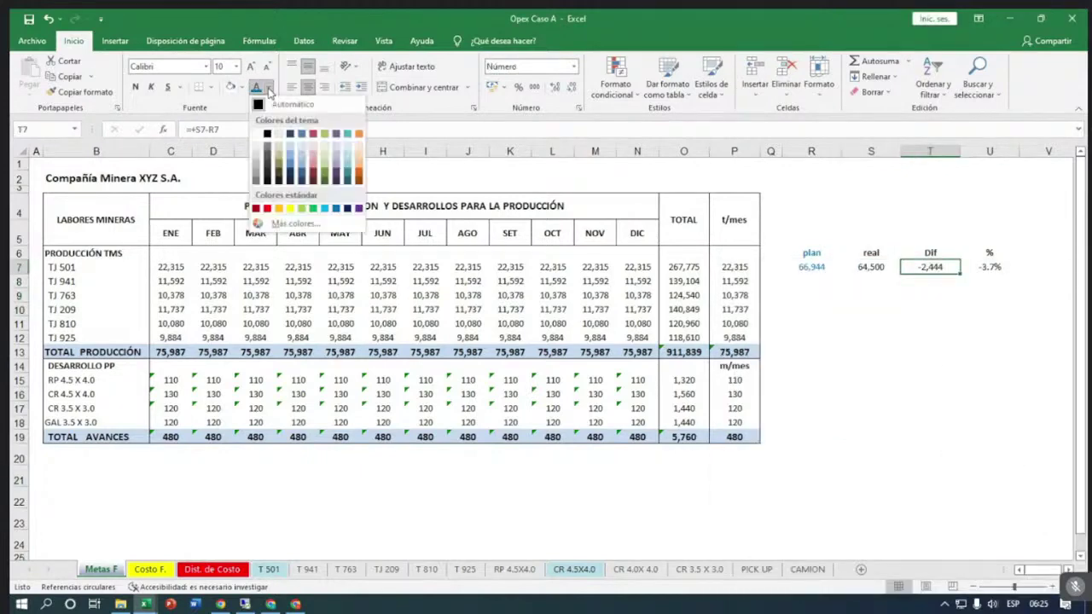
pyautogui.click(258, 209)
pyautogui.click(939, 339)
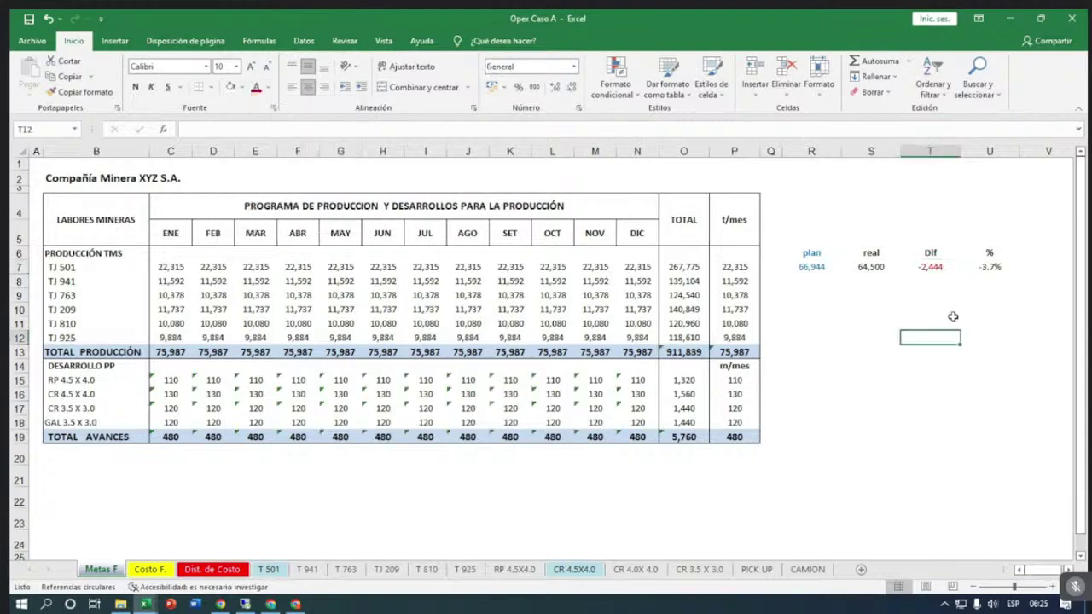
# Examine the plan, real, Dif and % cells in row 7 against TJ 501's April–June and July–September tonnages.
pyautogui.click(945, 269)
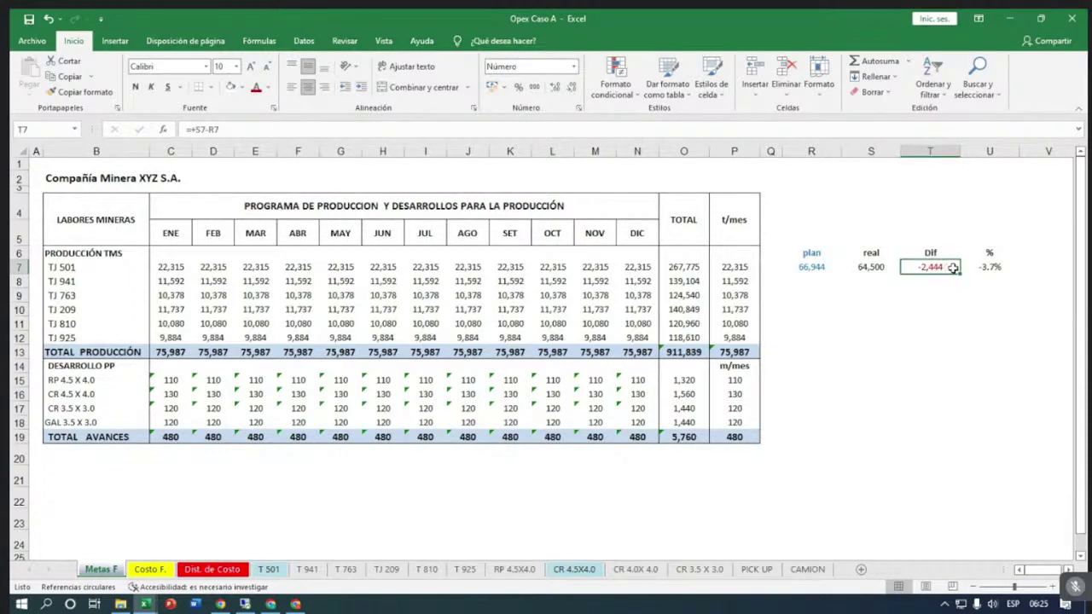
pyautogui.click(957, 366)
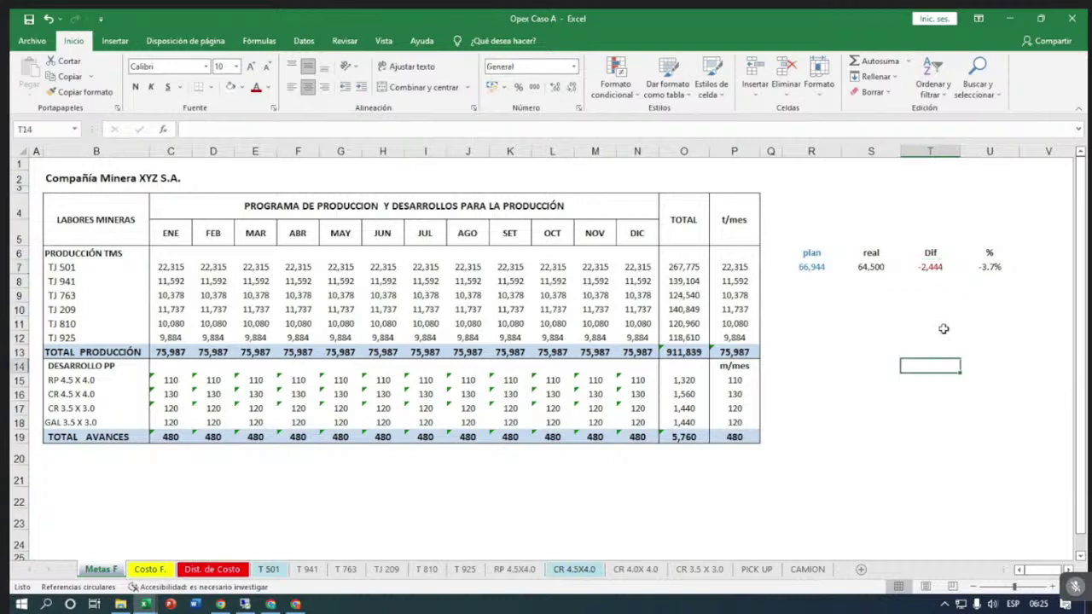
pyautogui.click(935, 265)
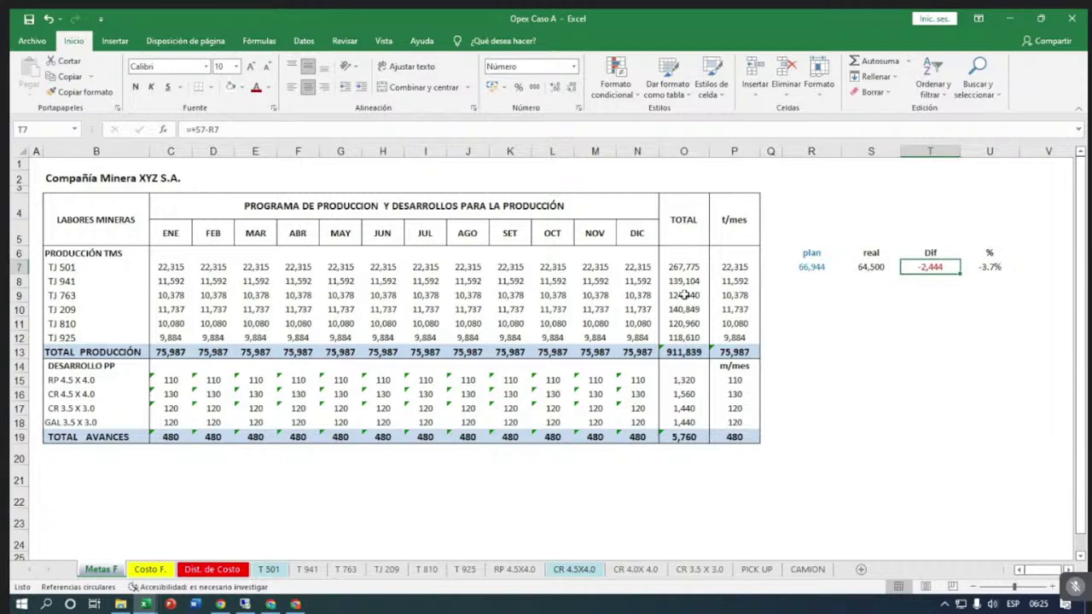
pyautogui.click(732, 352)
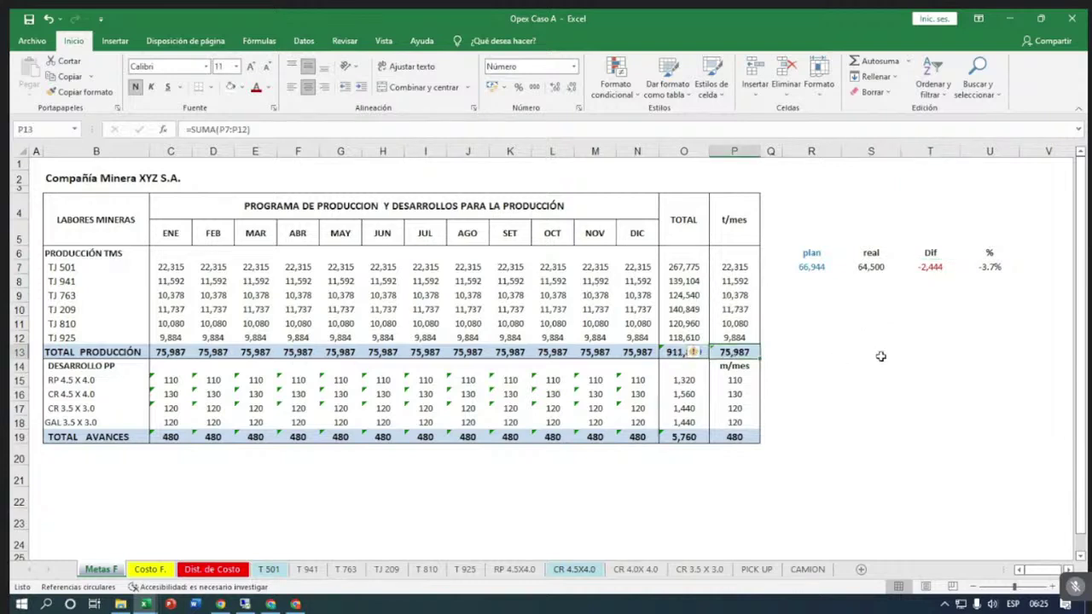
pyautogui.click(927, 353)
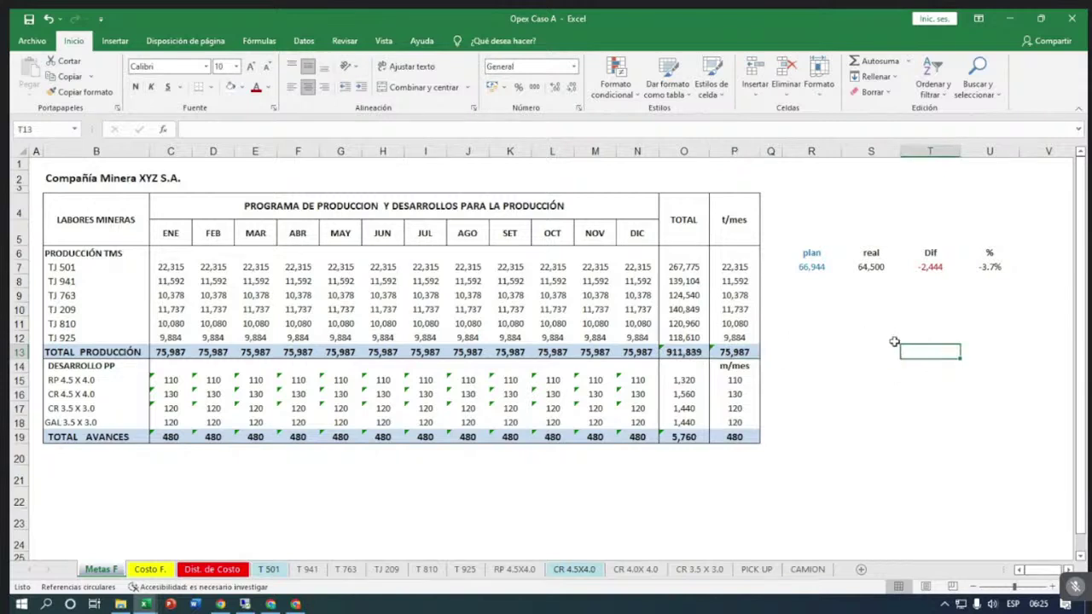
pyautogui.click(988, 267)
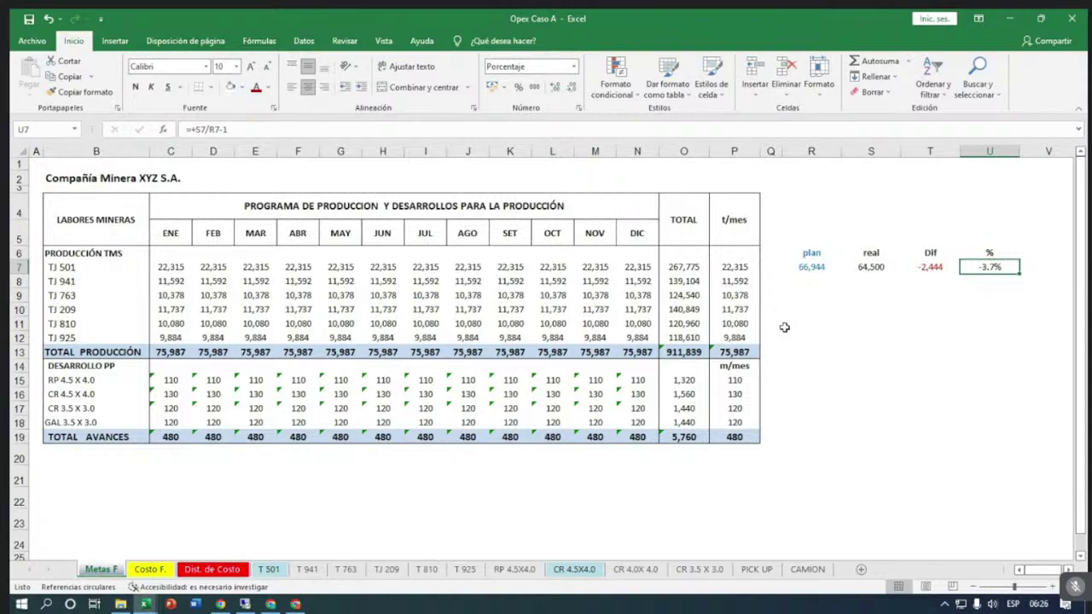
pyautogui.click(810, 266)
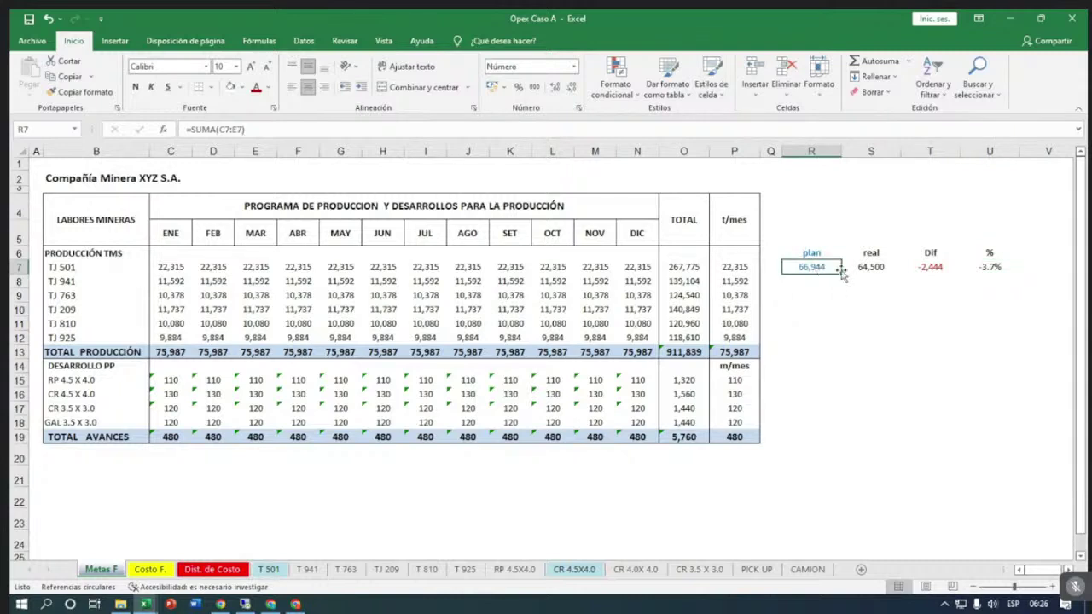
pyautogui.click(871, 267)
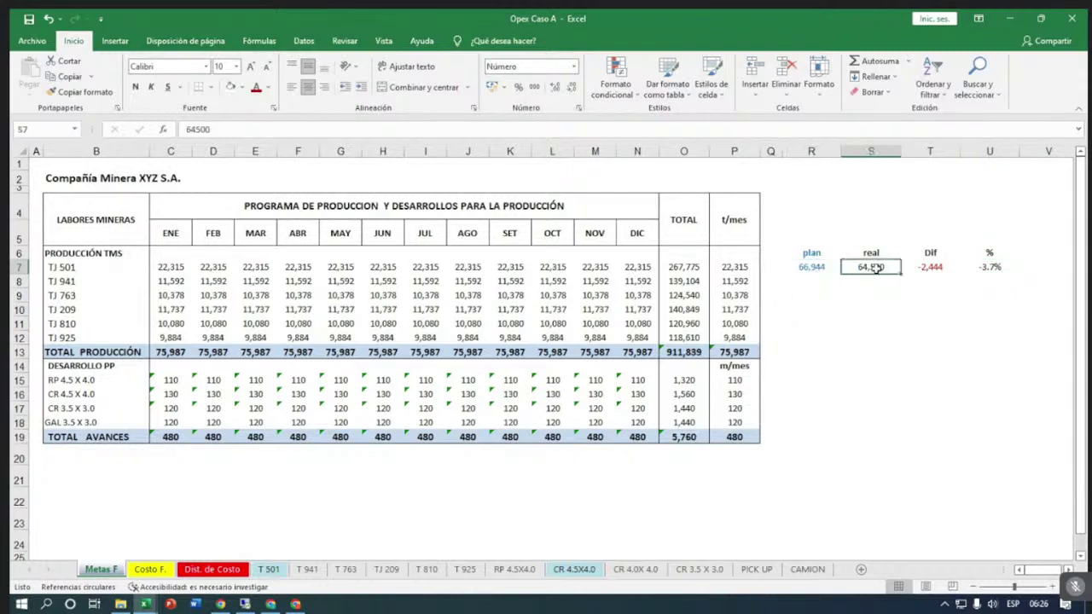
pyautogui.click(925, 266)
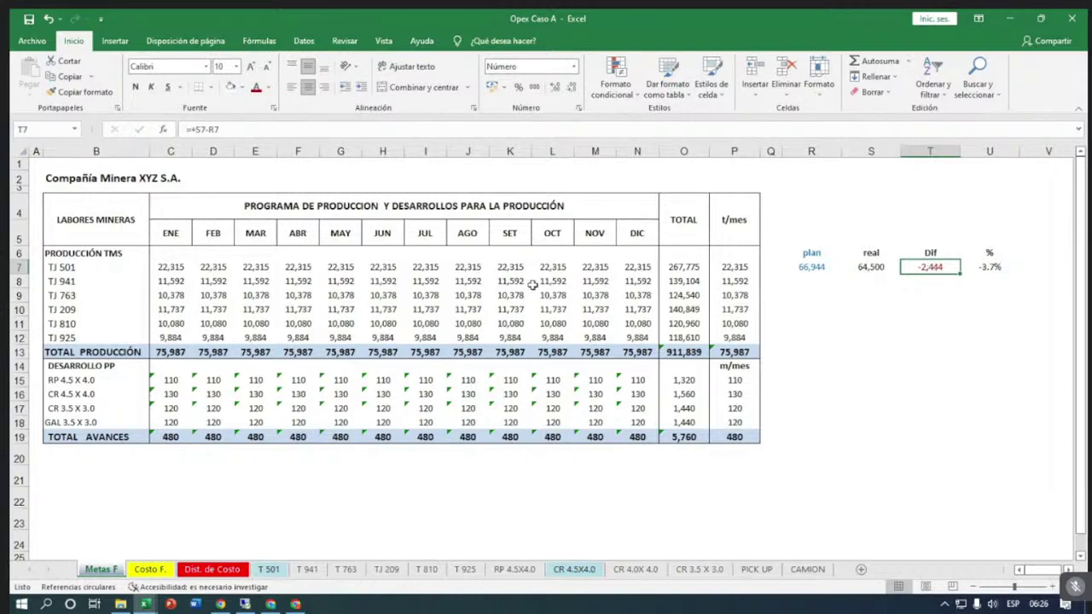
pyautogui.moveTo(294, 268); pyautogui.dragTo(369, 266)
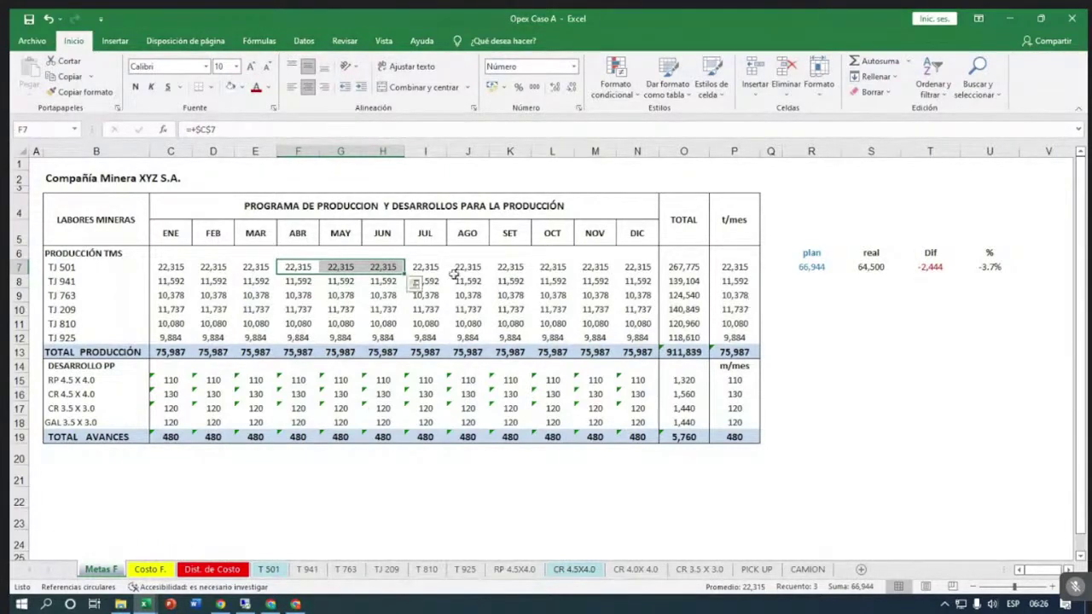
pyautogui.moveTo(425, 271); pyautogui.dragTo(527, 266)
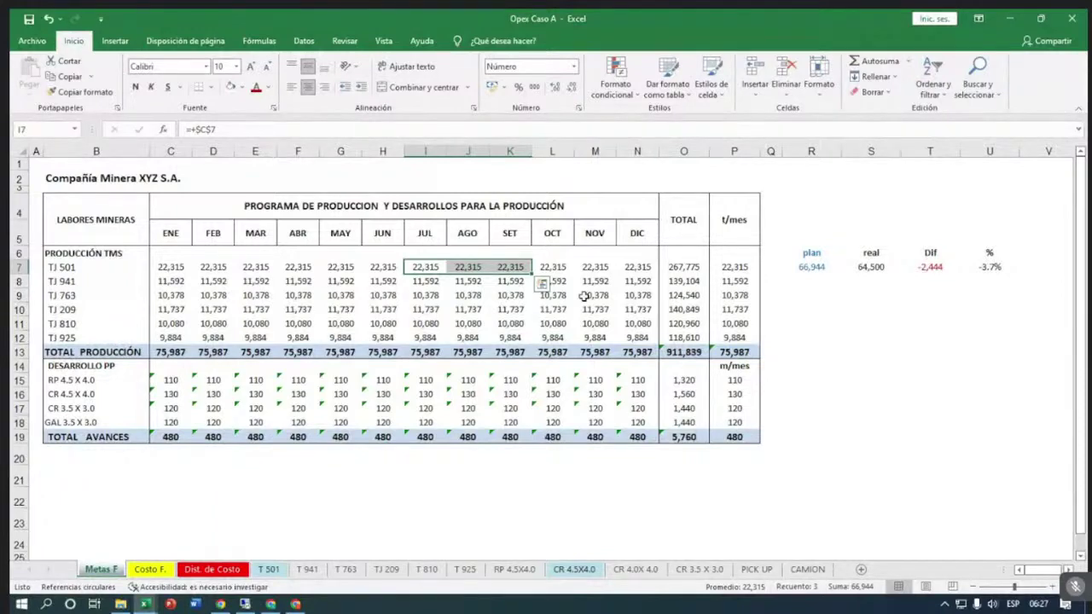
# Examine the monthly average formula for TJ 501 in P7 and the annual production totals in O7:O13.
pyautogui.click(736, 269)
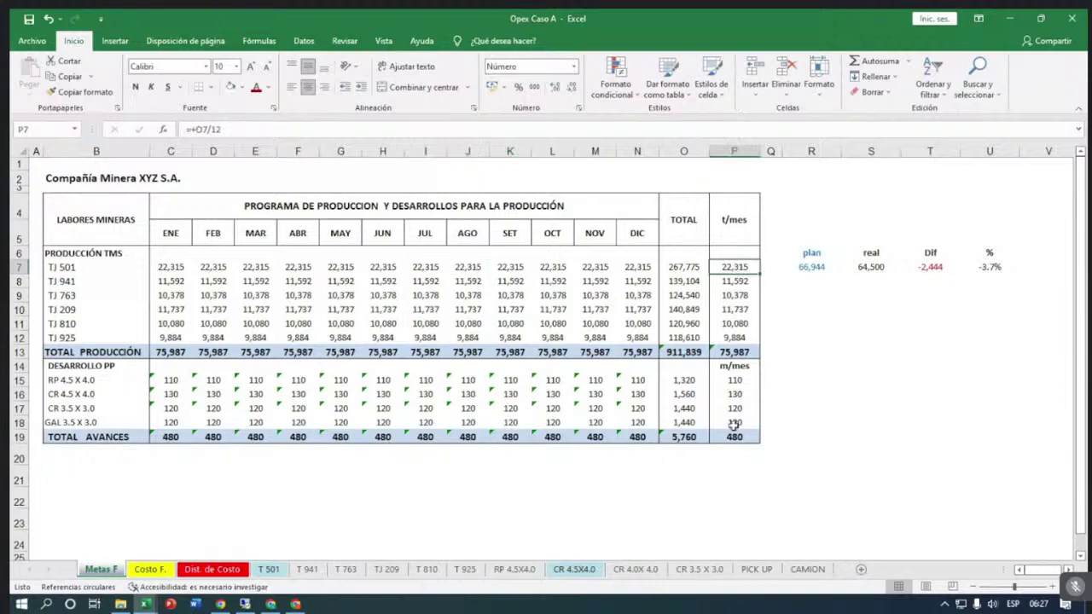
pyautogui.press('F2')
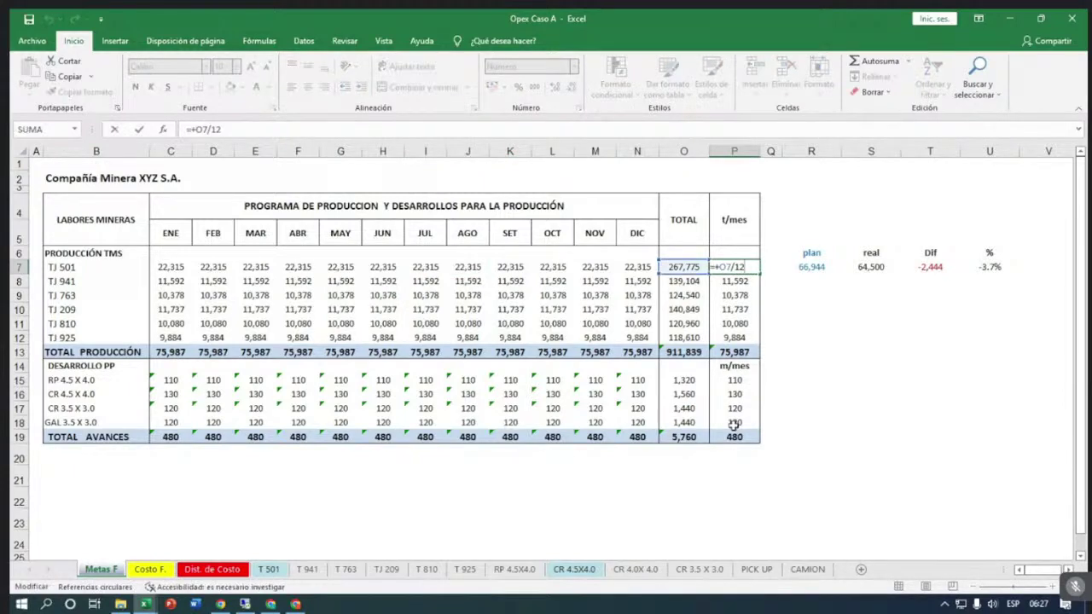
pyautogui.click(811, 400)
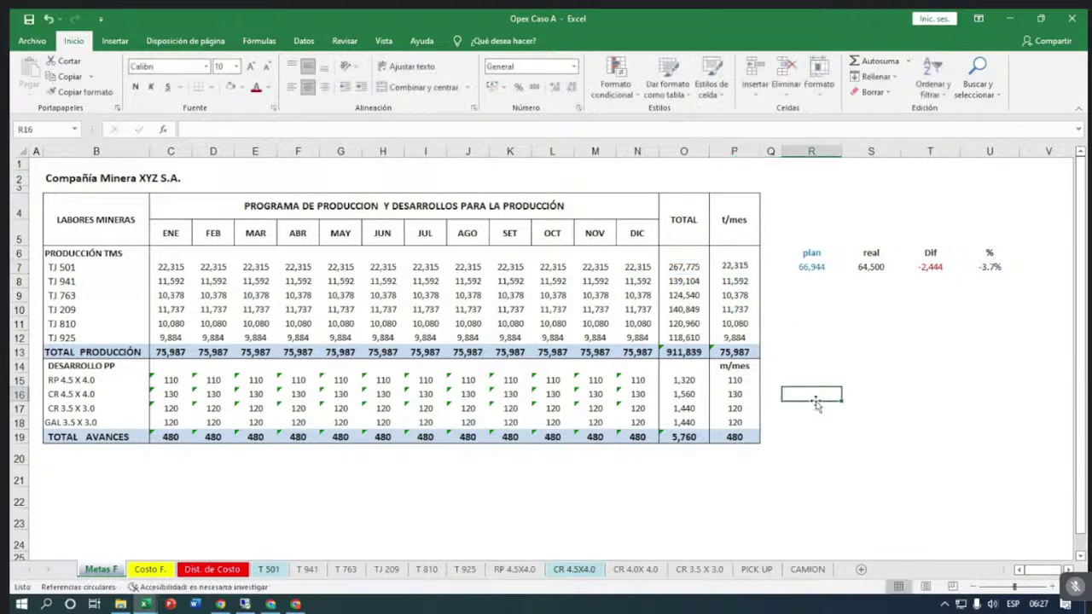
pyautogui.click(726, 268)
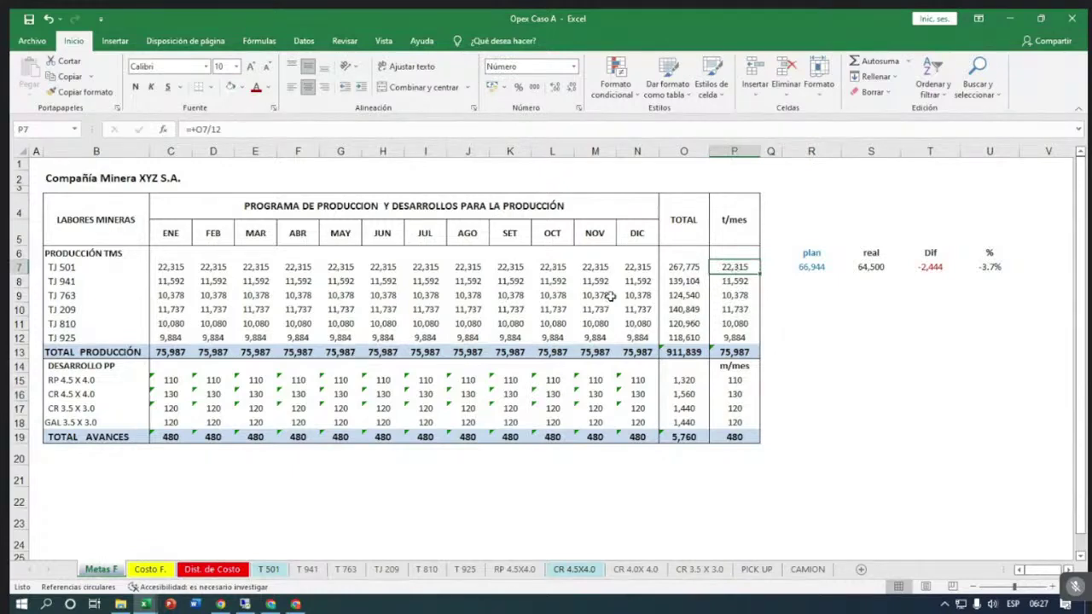
pyautogui.click(673, 267)
pyautogui.moveTo(672, 267); pyautogui.dragTo(665, 351)
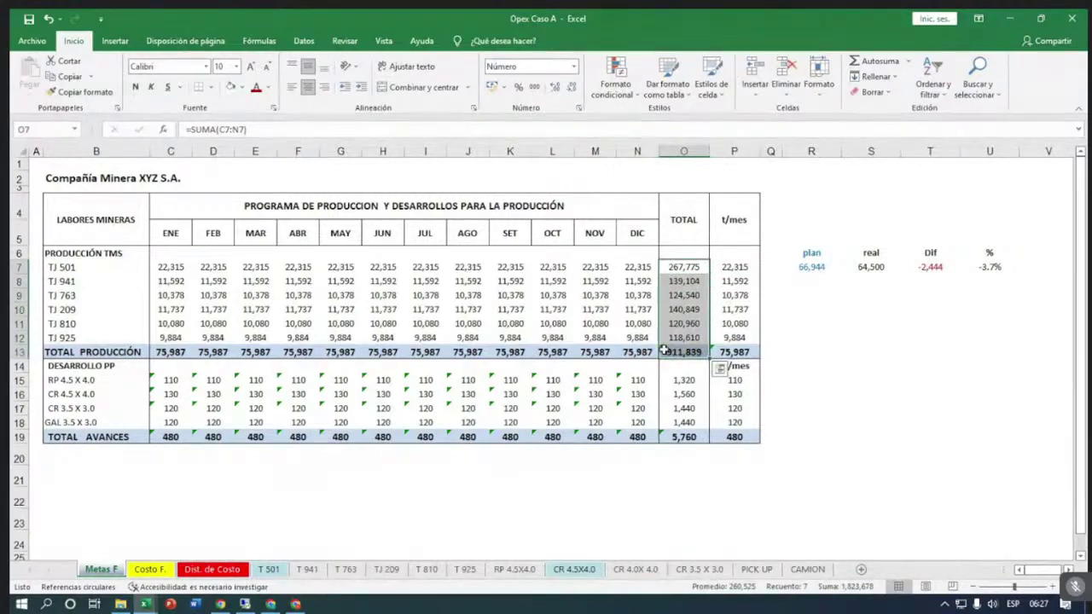
pyautogui.click(422, 494)
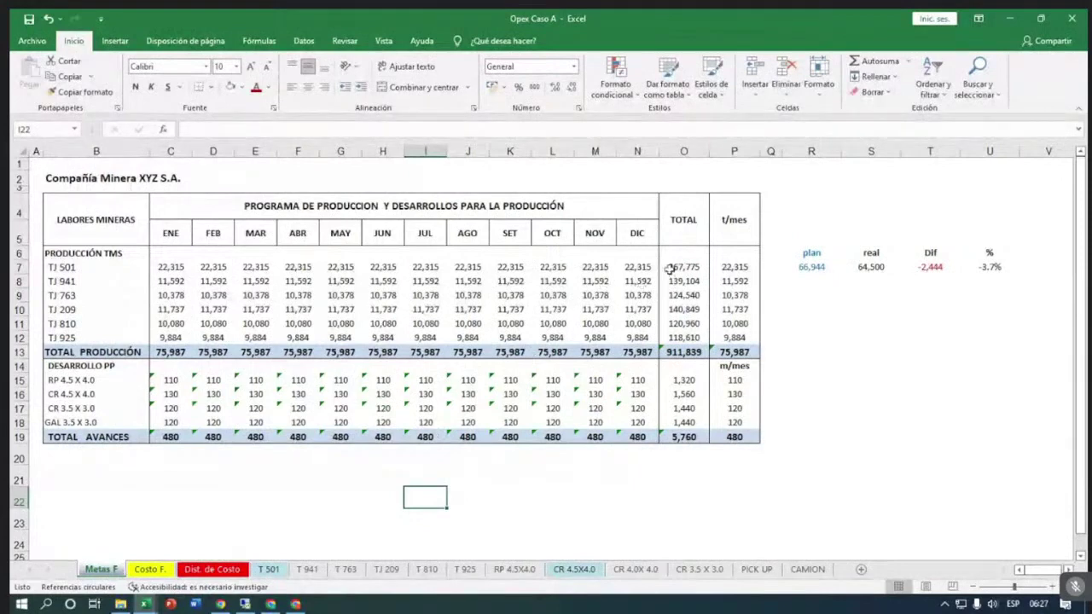
pyautogui.moveTo(671, 270); pyautogui.dragTo(680, 341)
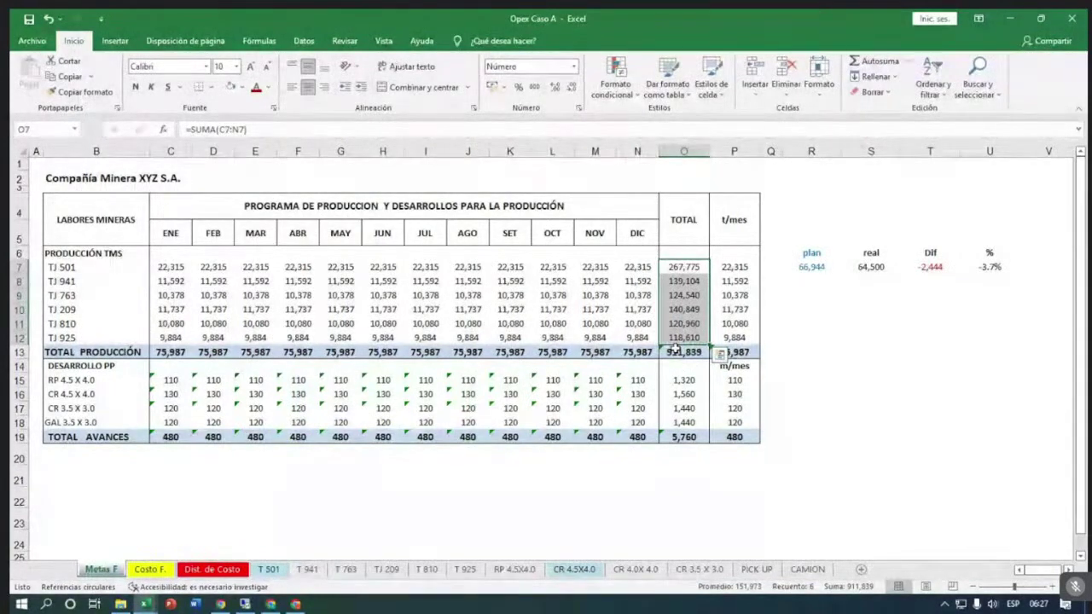
pyautogui.click(675, 351)
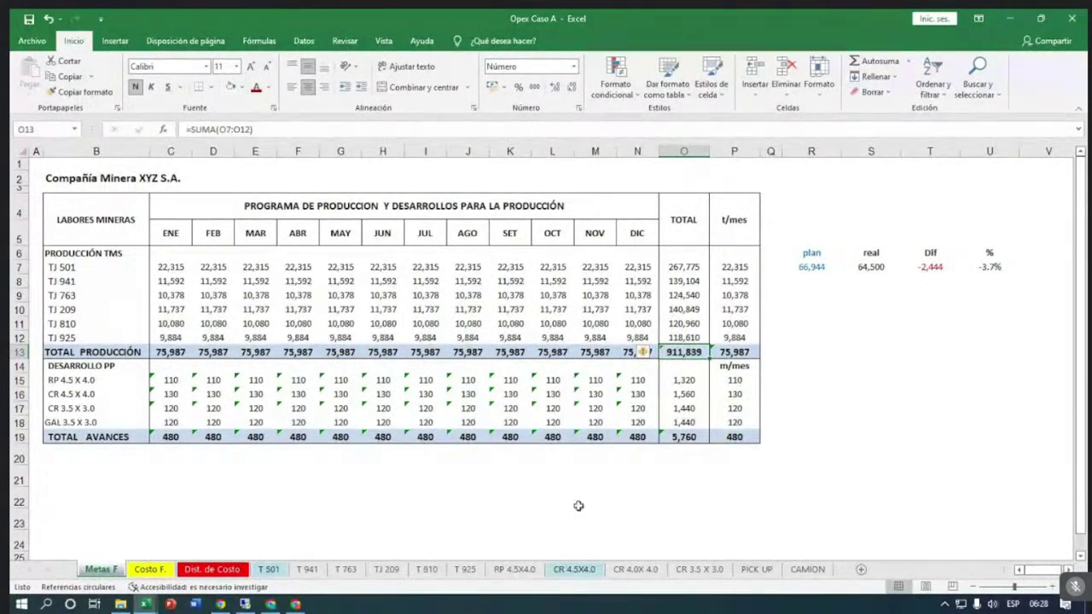
# Open the Costo F. sheet to view the fixed cost table.
pyautogui.click(145, 569)
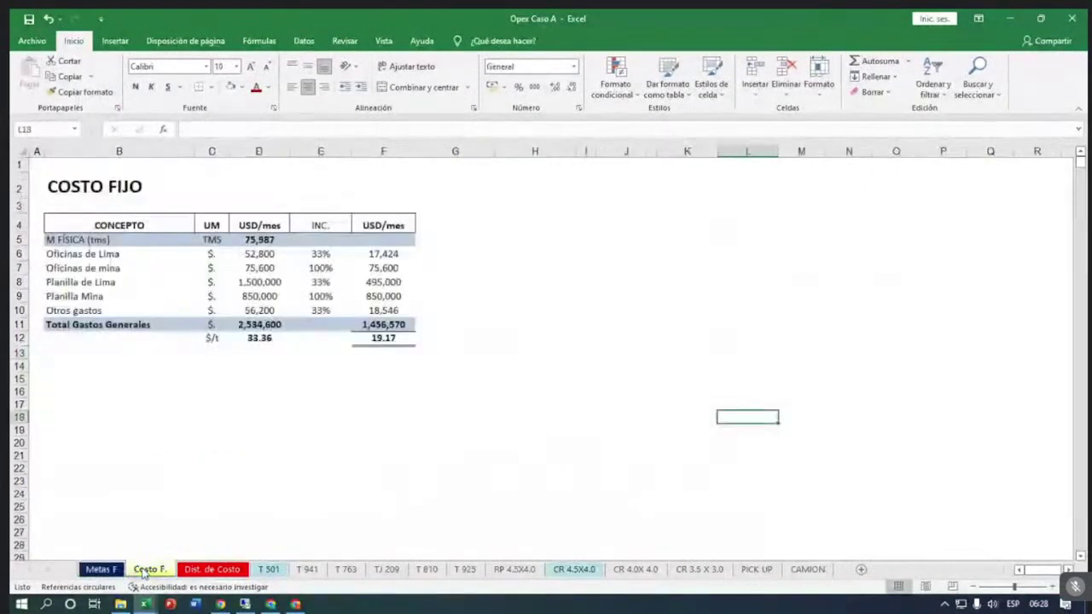
pyautogui.click(189, 457)
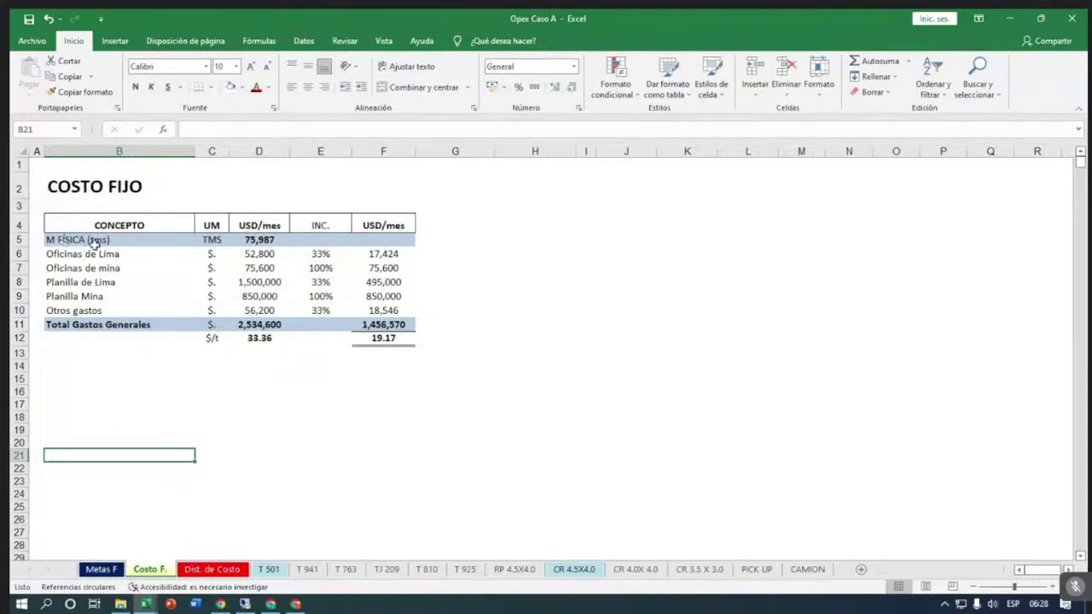
# Examine the M FÍSICA tonnage formula in D5 and trace it to the production totals on the Metas F sheet.
pyautogui.click(246, 241)
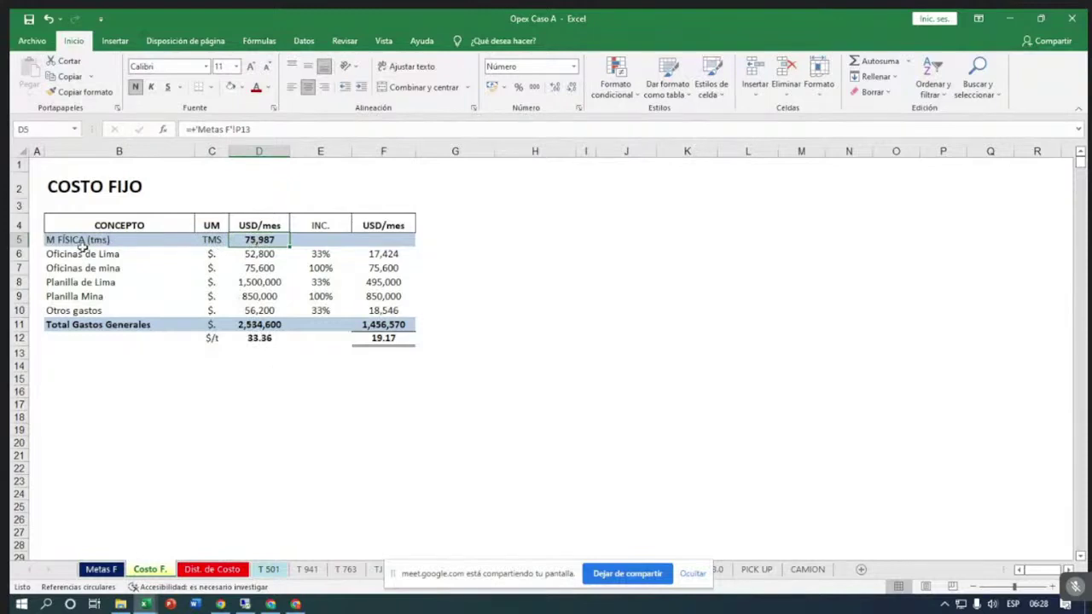
pyautogui.doubleClick(258, 240)
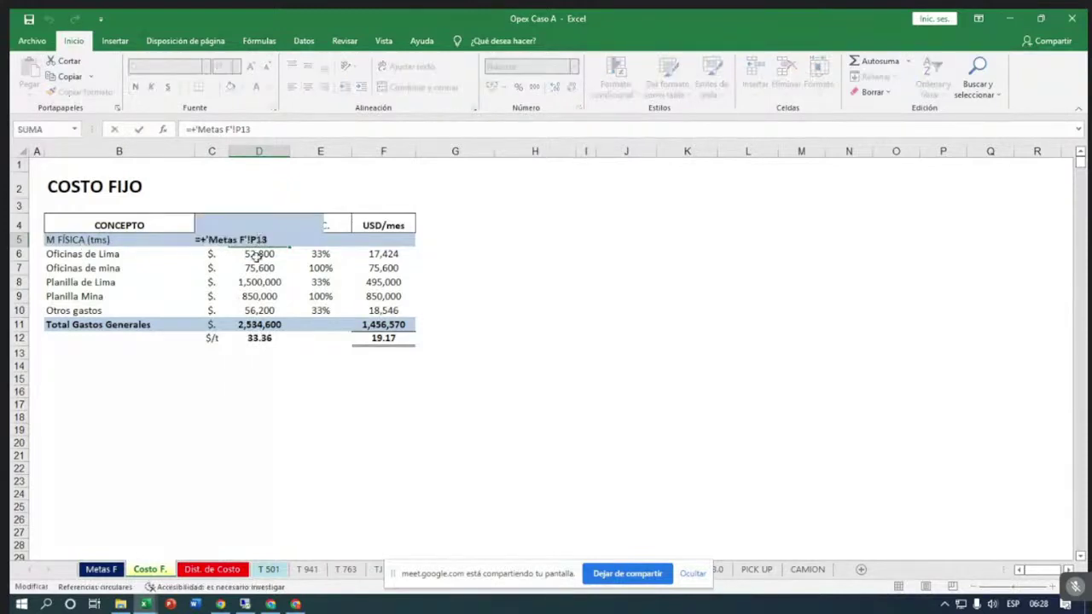
pyautogui.click(349, 415)
pyautogui.click(247, 243)
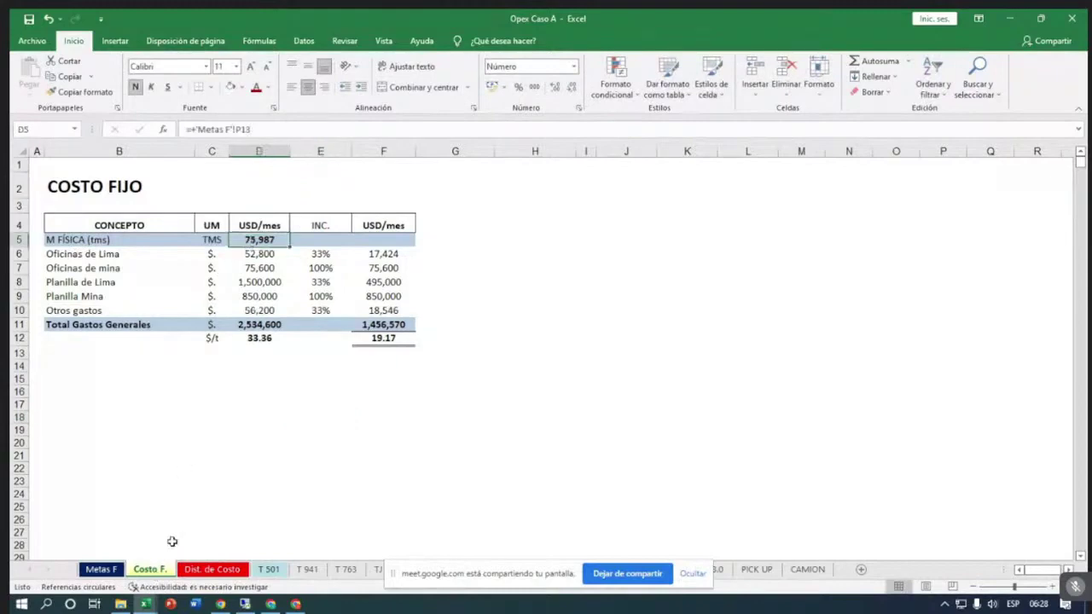
pyautogui.click(101, 568)
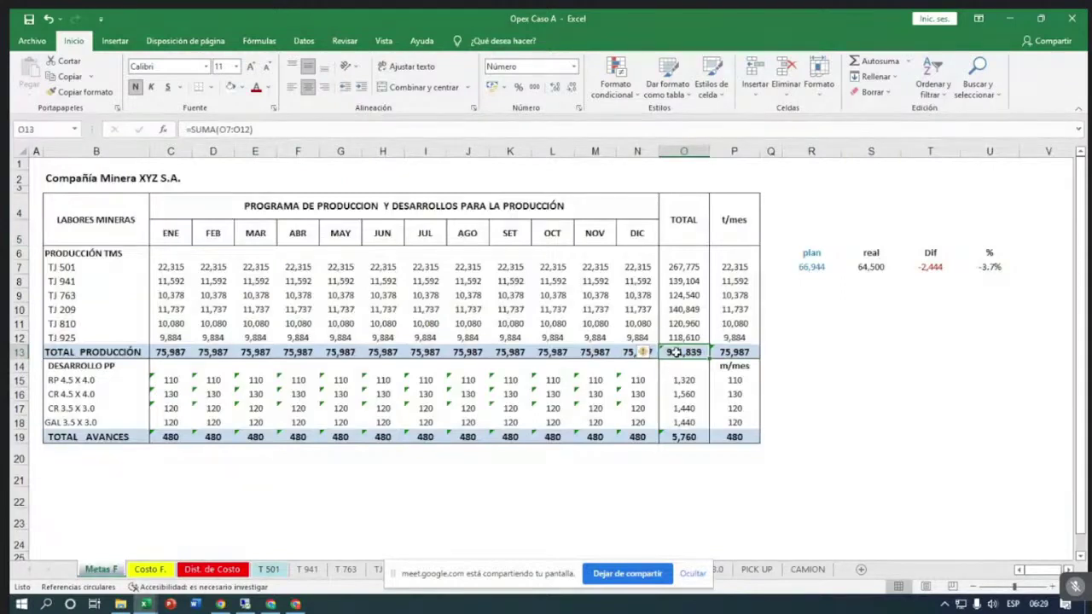
pyautogui.click(150, 568)
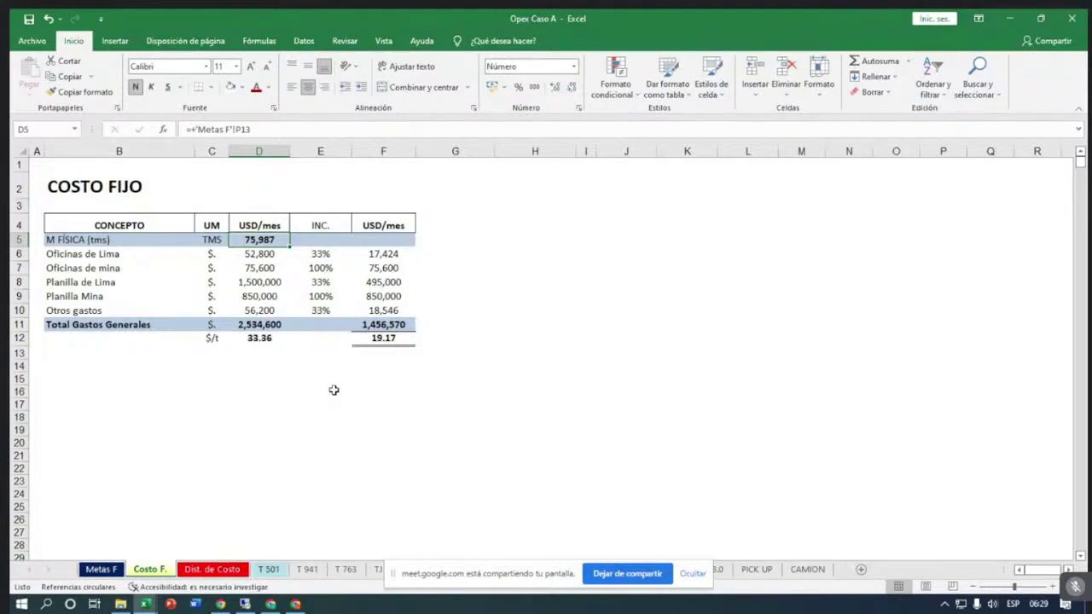
# Check the USD/mes heading in D4 against the M FÍSICA tonnage in D5 on the Costo F. sheet.
pyautogui.click(257, 221)
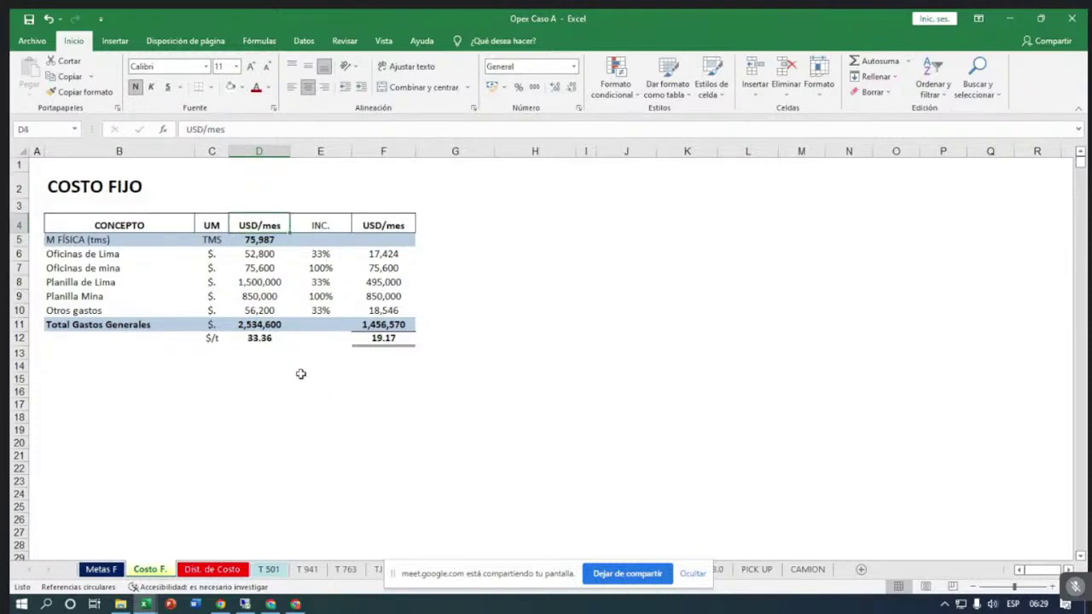
pyautogui.click(248, 241)
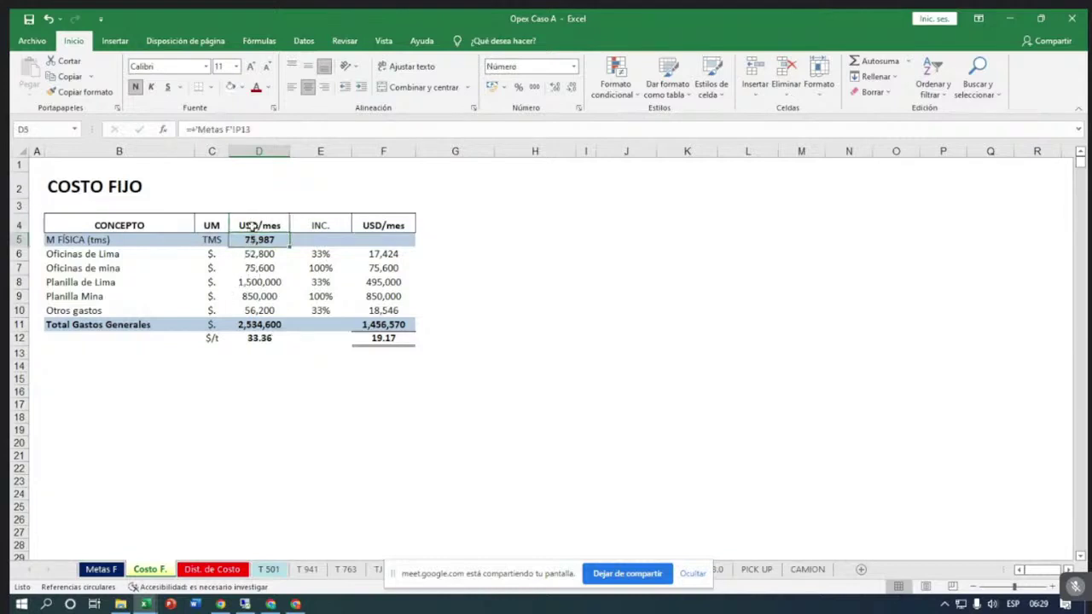
pyautogui.click(251, 226)
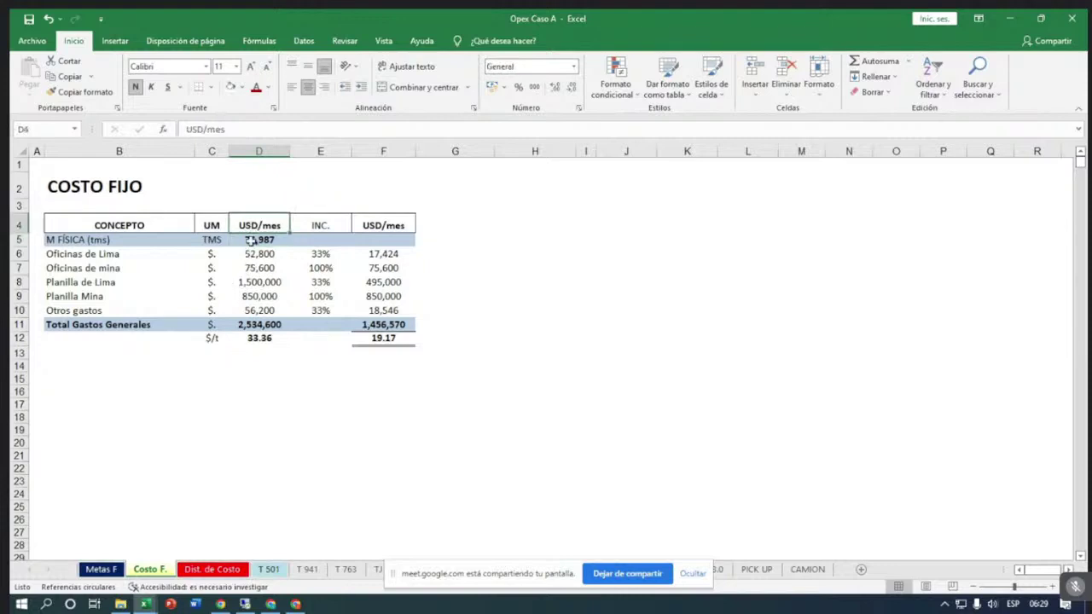
pyautogui.click(250, 241)
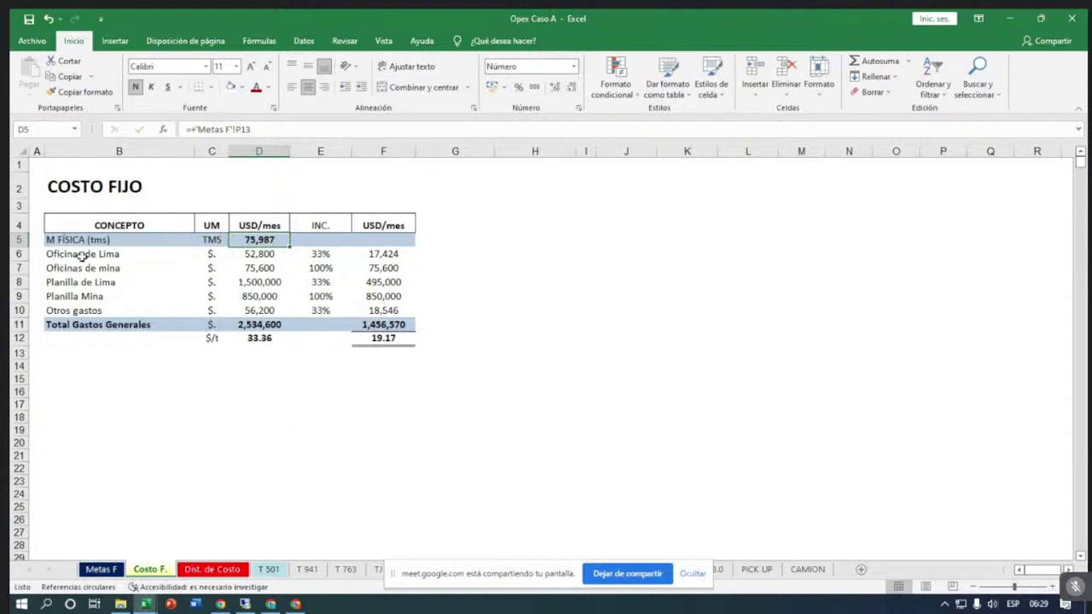
# Examine the Oficinas de Lima monthly cost, its INC. percentage and the allocated cost formula in F6, and hide the screen-sharing notice.
pyautogui.click(254, 254)
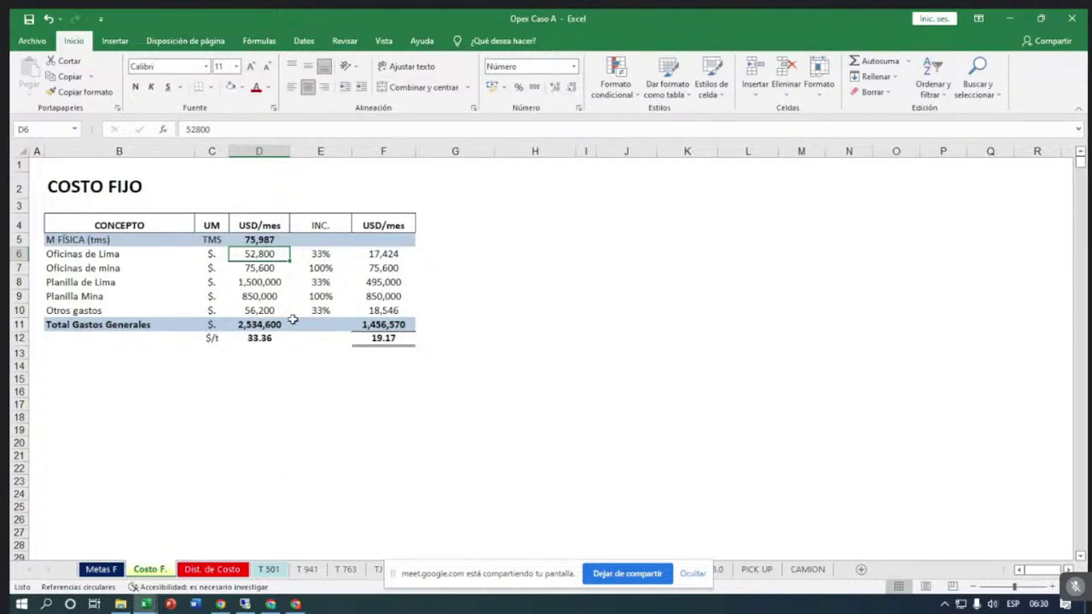
pyautogui.click(321, 251)
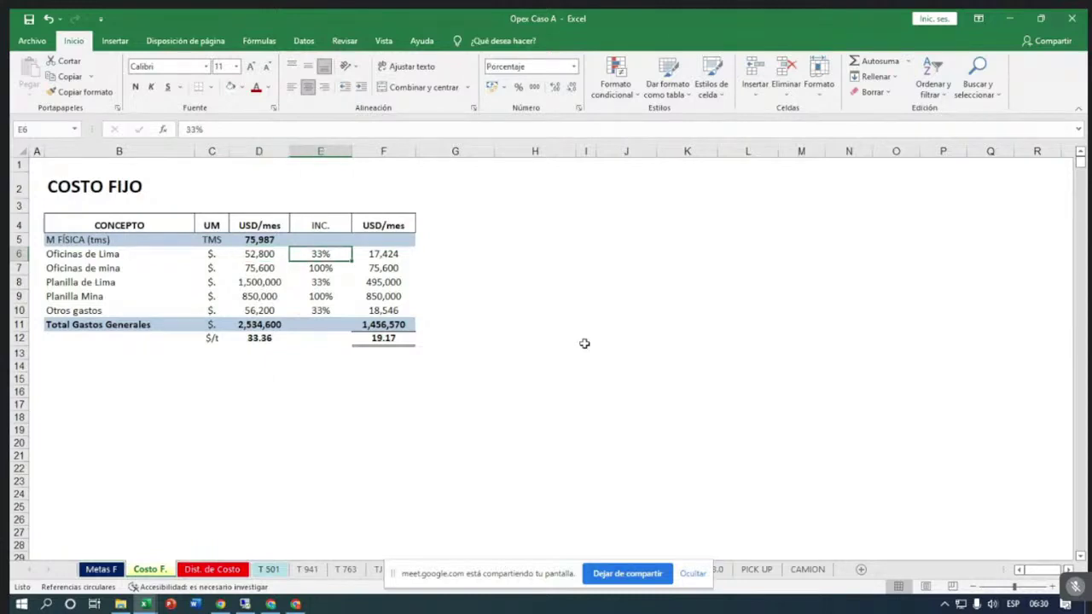
pyautogui.press('Right')
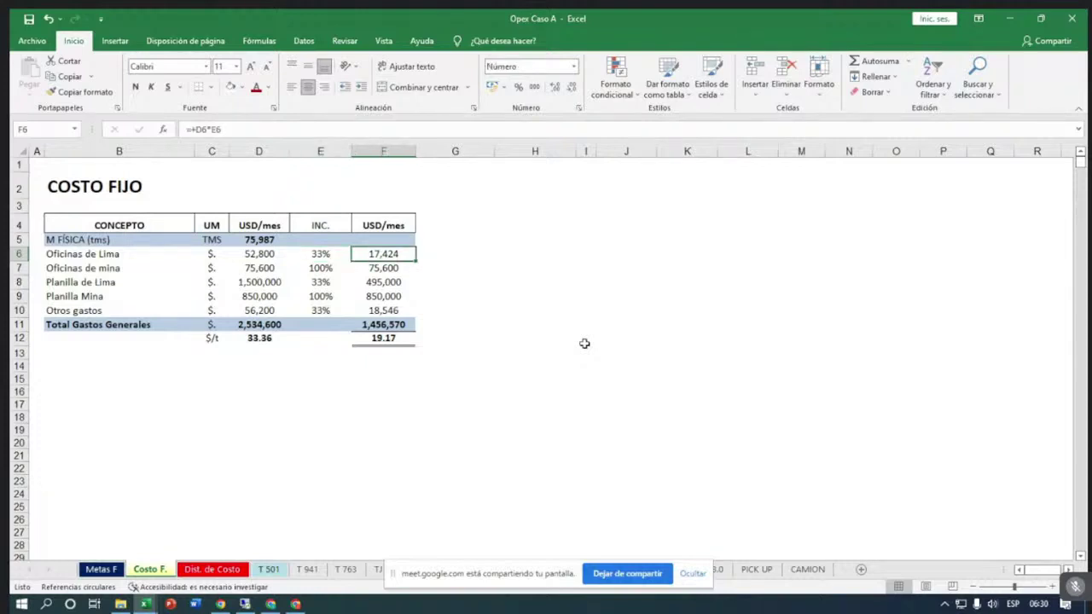
pyautogui.press('F2')
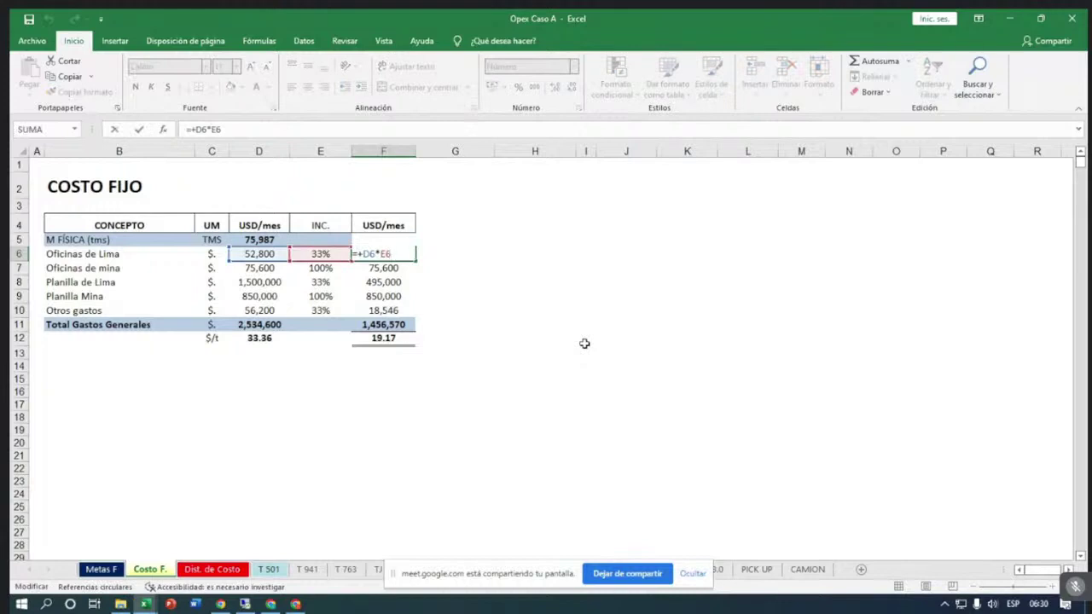
pyautogui.press('Return')
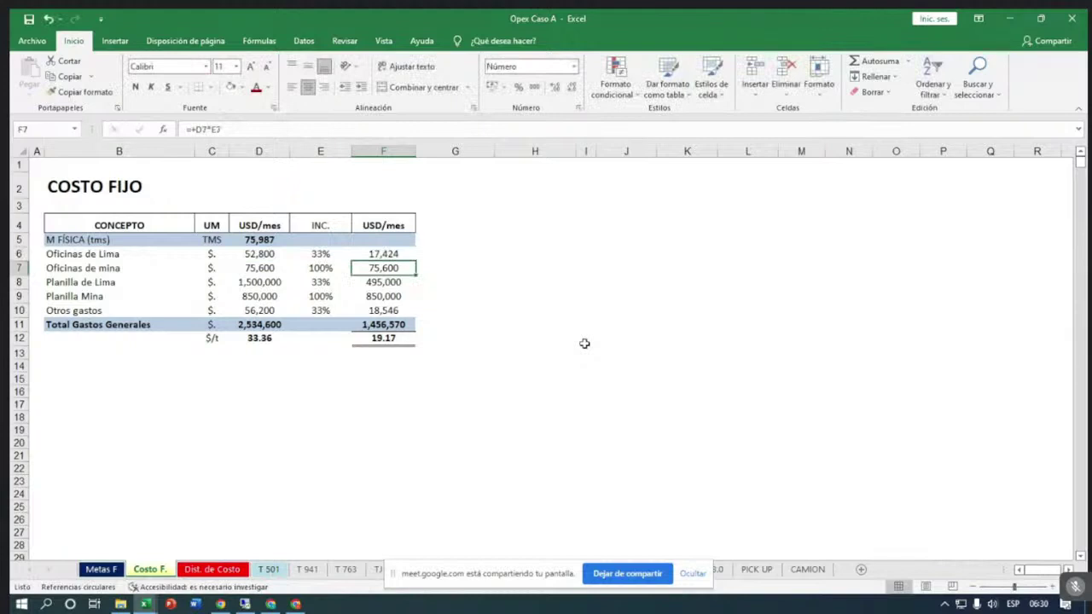
pyautogui.press('Up')
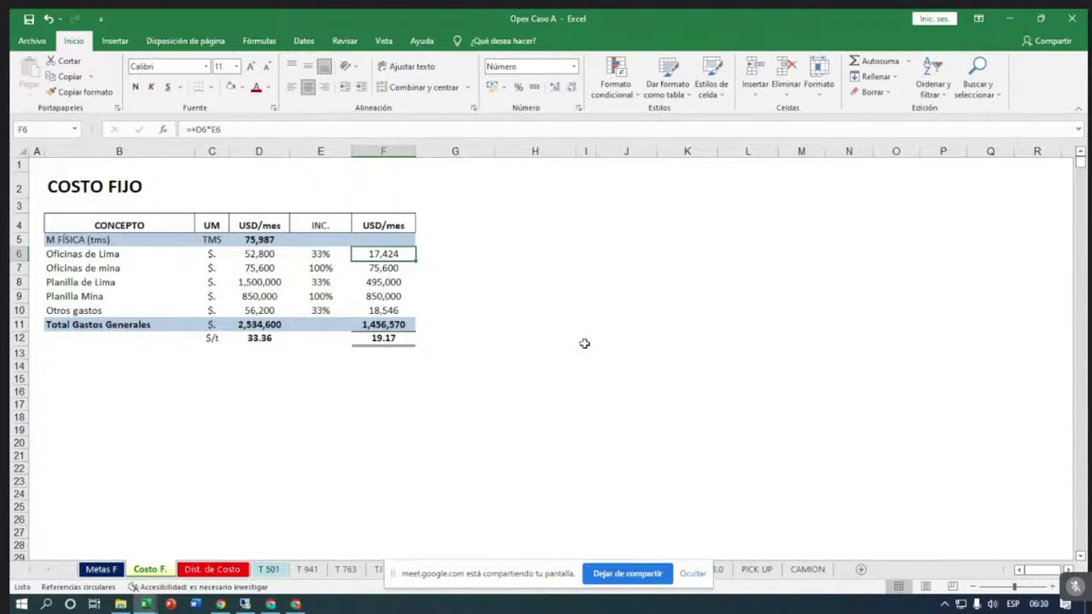
pyautogui.click(692, 574)
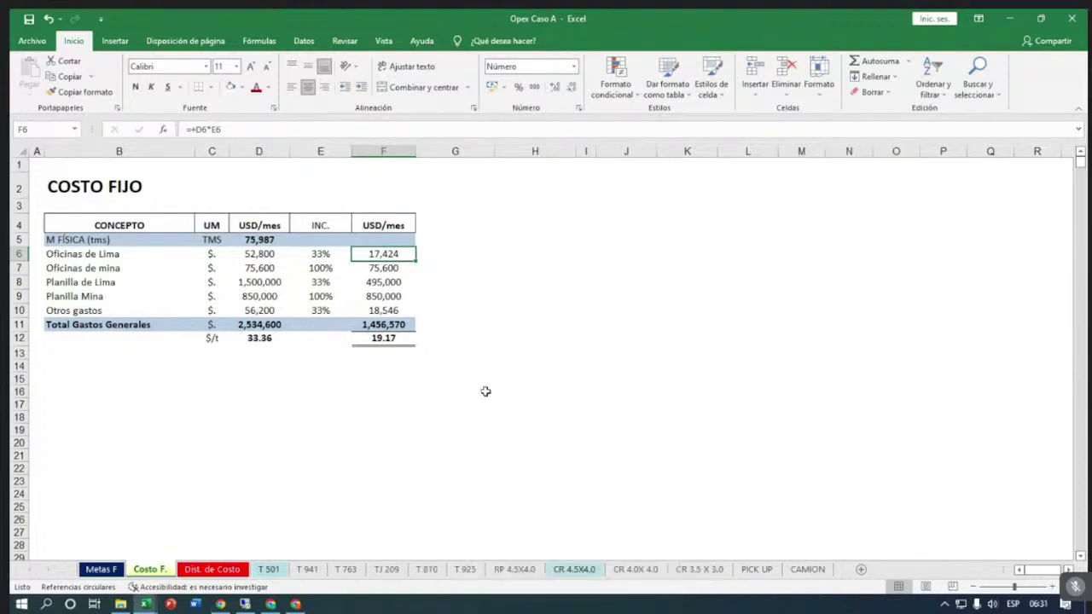
# Examine the Oficinas de mina monthly cost, its INC. percentage and the allocated cost formula in row 7.
pyautogui.click(95, 270)
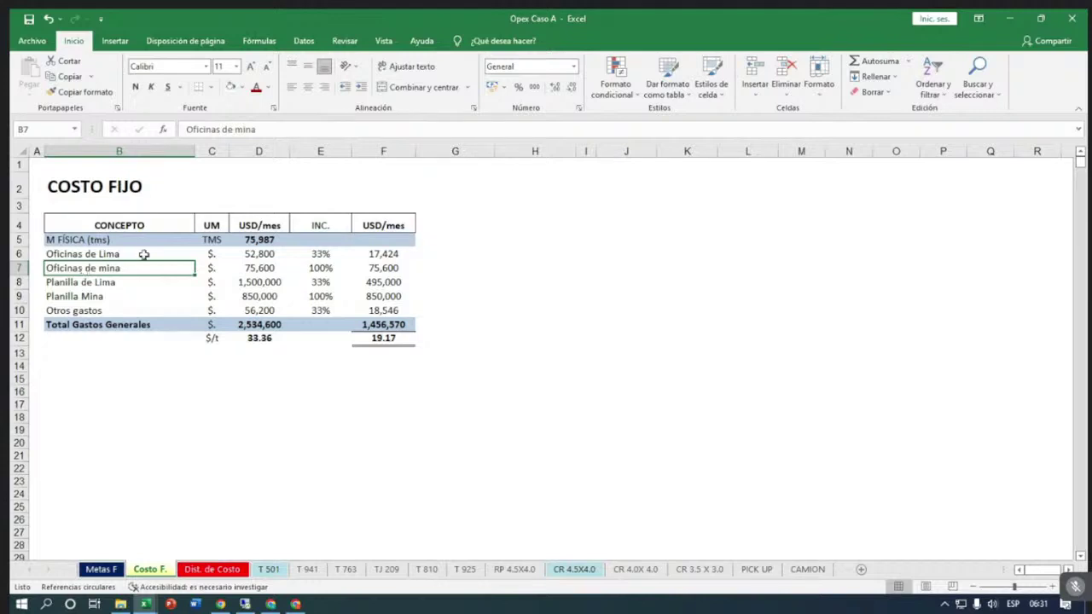
pyautogui.click(249, 270)
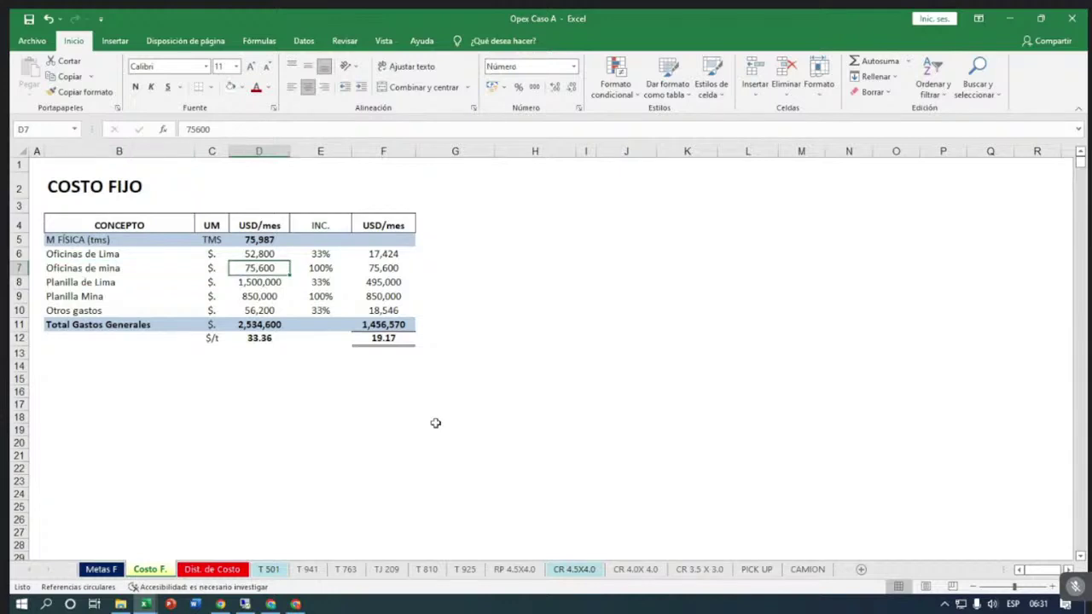
pyautogui.press('Right')
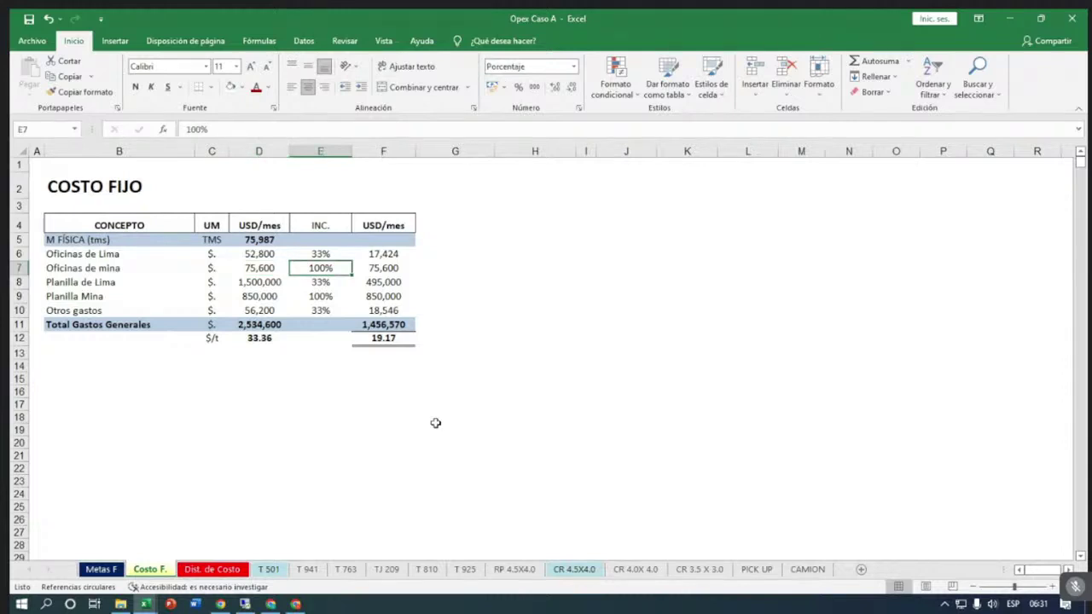
pyautogui.press('Right')
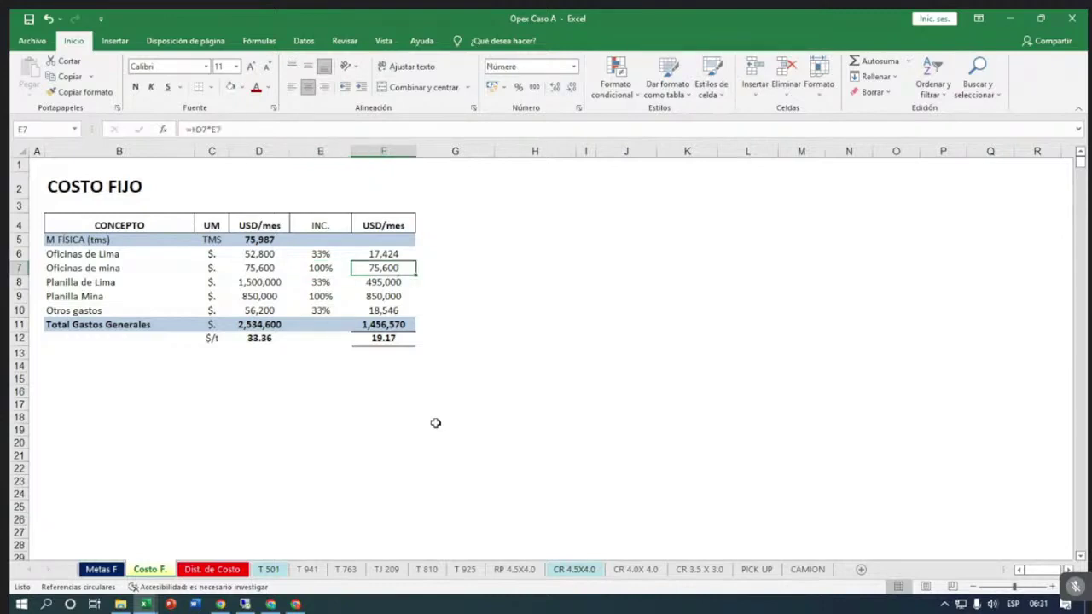
# Examine the Planilla de Lima cost, percentage and allocated amount in row 8, comparing its INC. percentage with that of Planilla Mina.
pyautogui.press('Down')
pyautogui.press('Left')
pyautogui.press('Left')
pyautogui.press('Left')
pyautogui.press('Left')
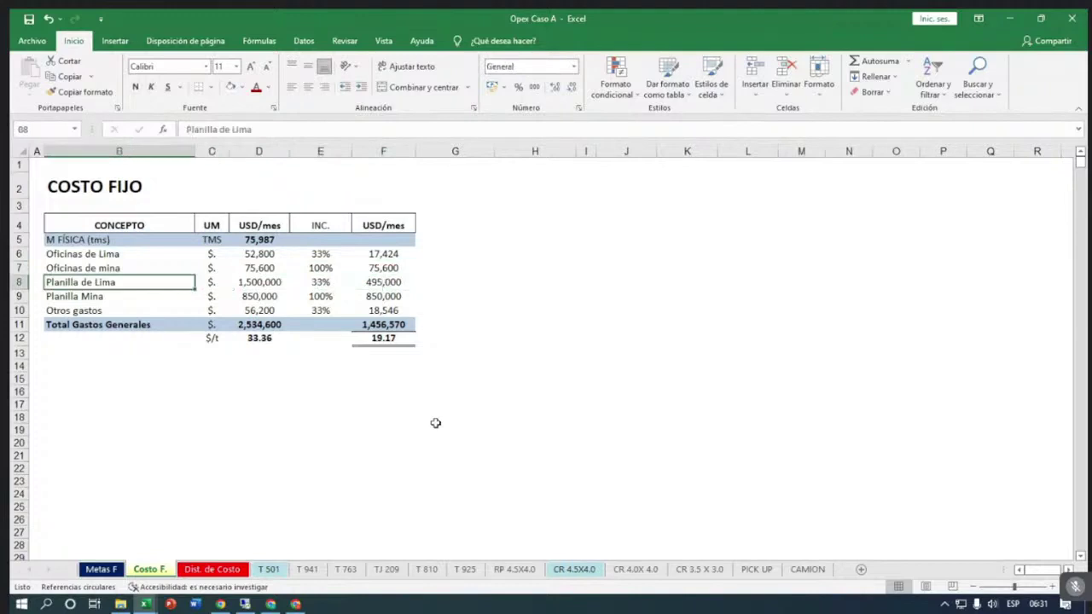
pyautogui.press('Right')
pyautogui.press('Right')
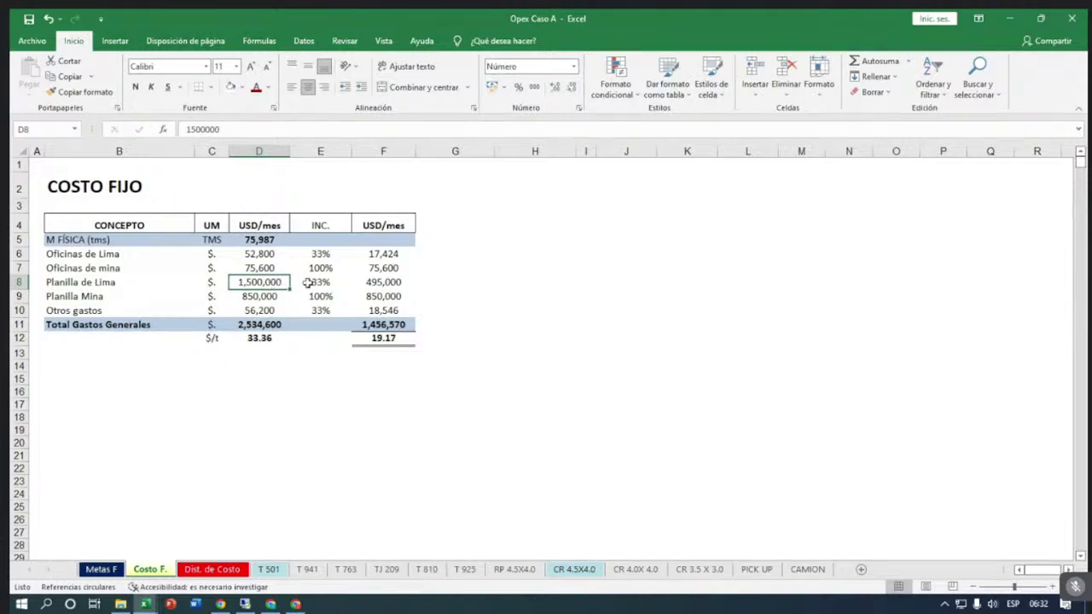
pyautogui.click(312, 282)
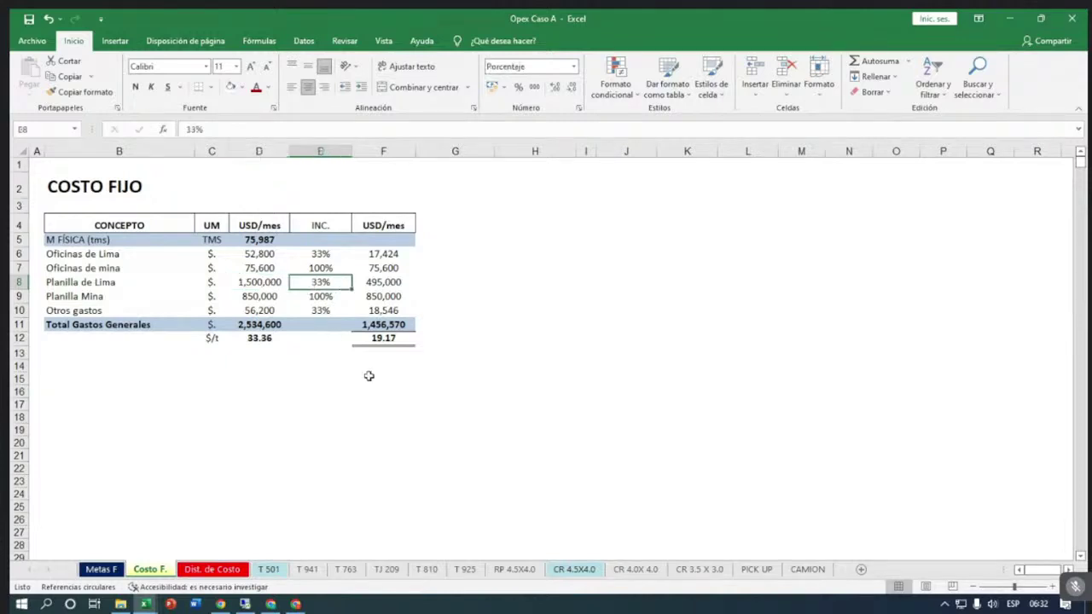
pyautogui.press('Right')
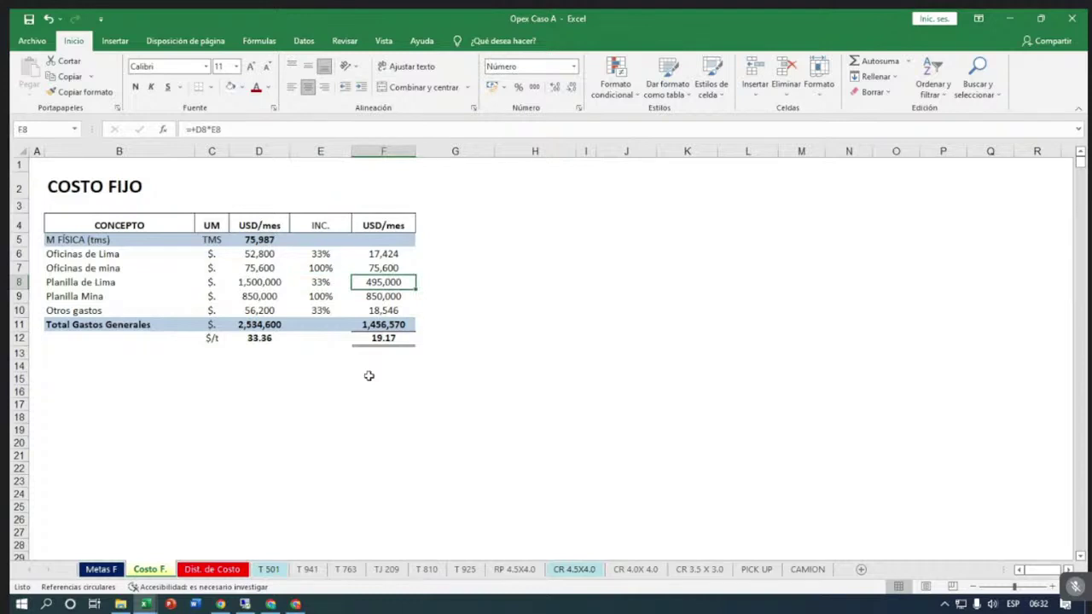
pyautogui.press('Left')
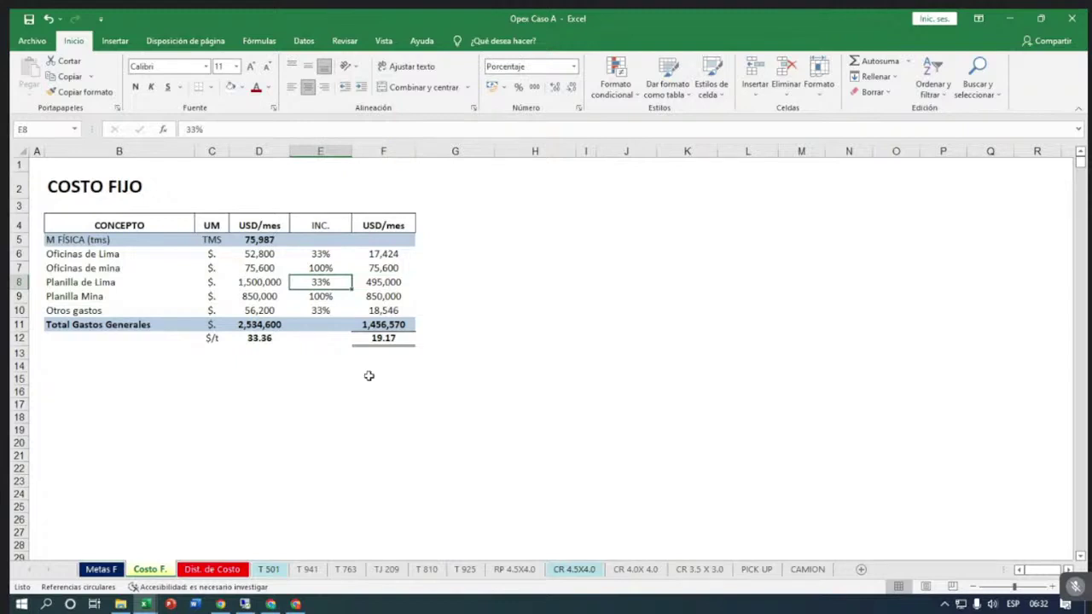
pyautogui.press('Down')
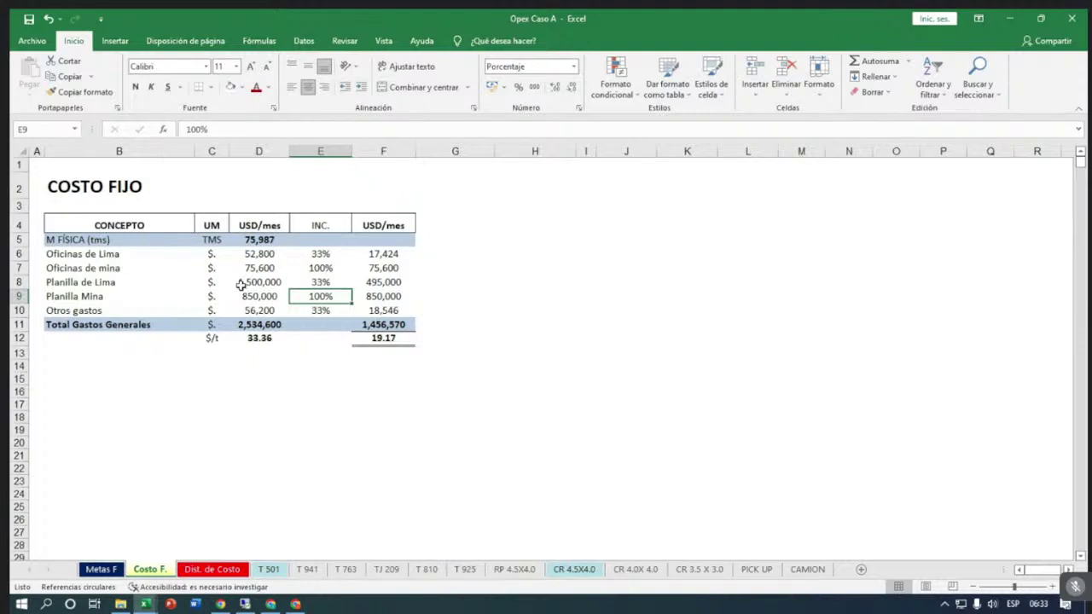
pyautogui.click(300, 287)
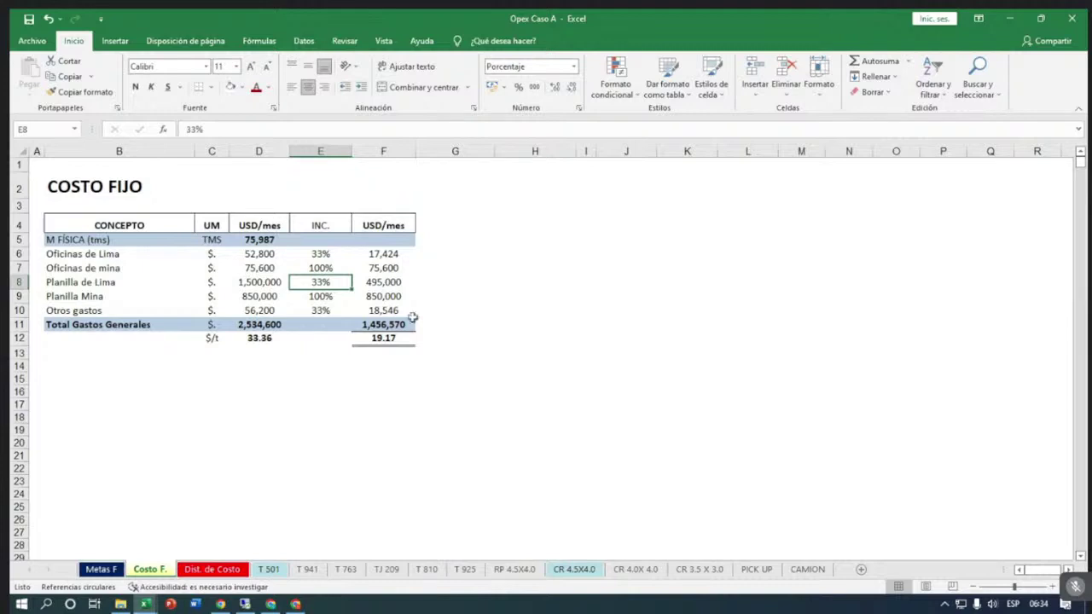
pyautogui.click(323, 395)
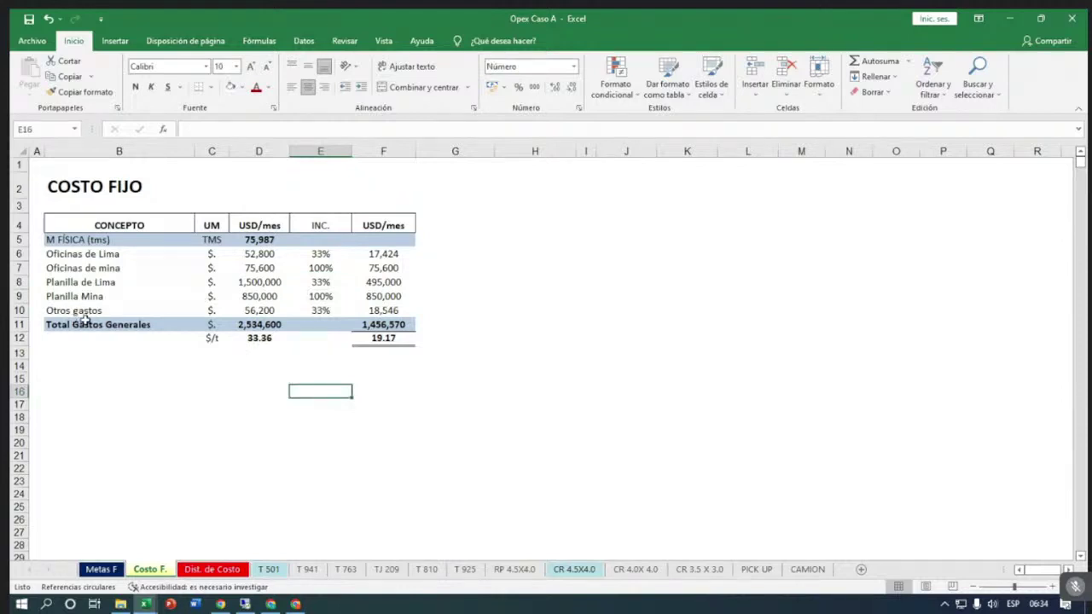
# Examine the Otros gastos monthly cost in D10 and the Total Gastos Generales sum formula in D11.
pyautogui.click(249, 311)
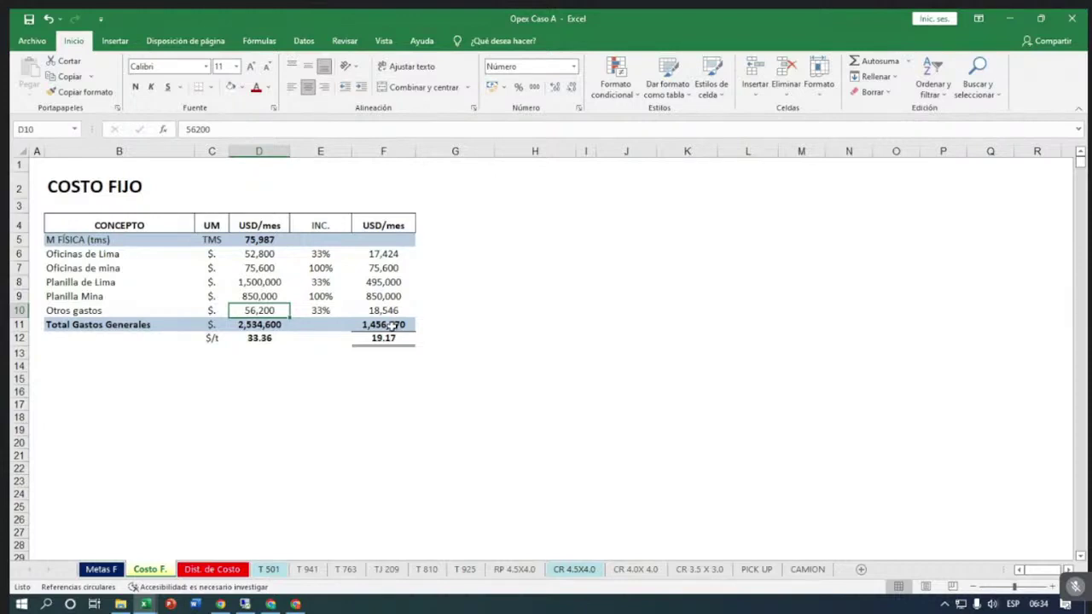
pyautogui.click(266, 327)
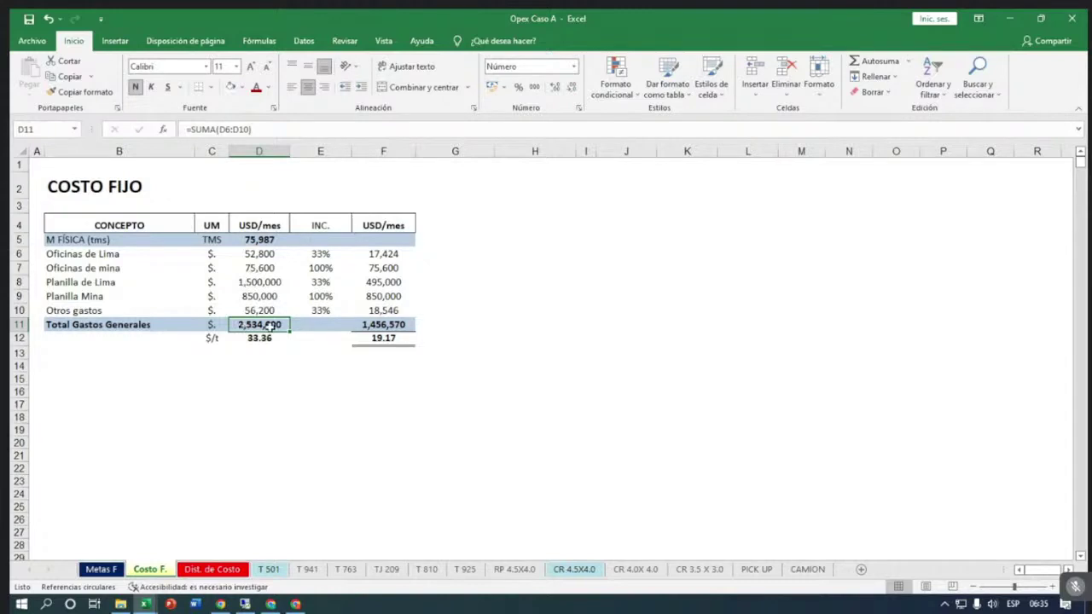
pyautogui.hotkey('ctrl', 'c')
pyautogui.press('Escape')
# Examine the cost per tonne formula in D12 together with the M FÍSICA tonnage in D5 that it uses.
pyautogui.click(256, 239)
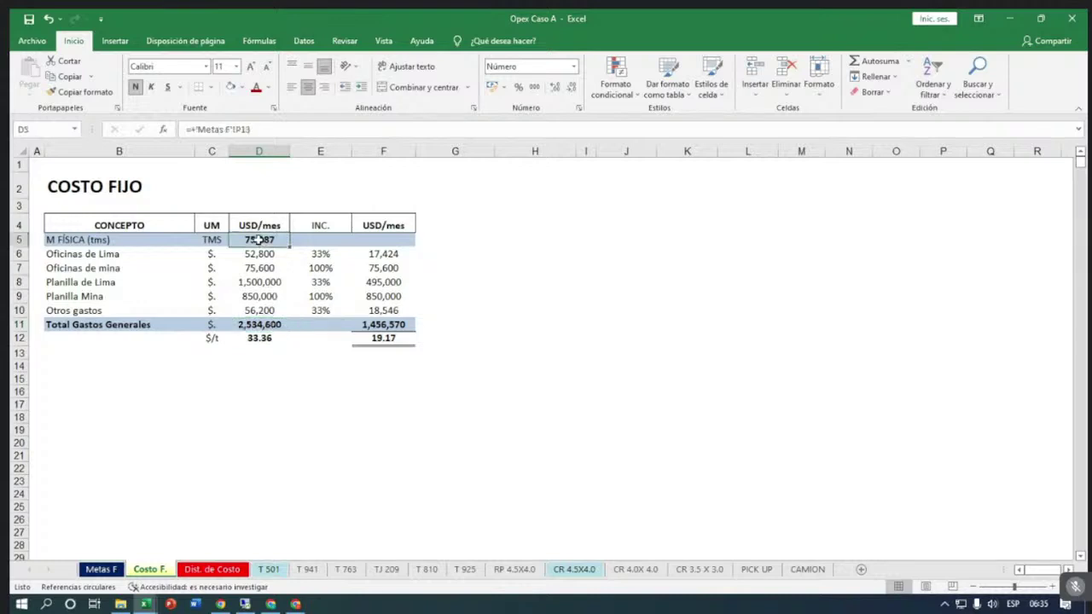
pyautogui.press('Down')
pyautogui.press('Down')
pyautogui.press('Down')
pyautogui.press('Down')
pyautogui.press('Down')
pyautogui.press('Down')
pyautogui.press('Down')
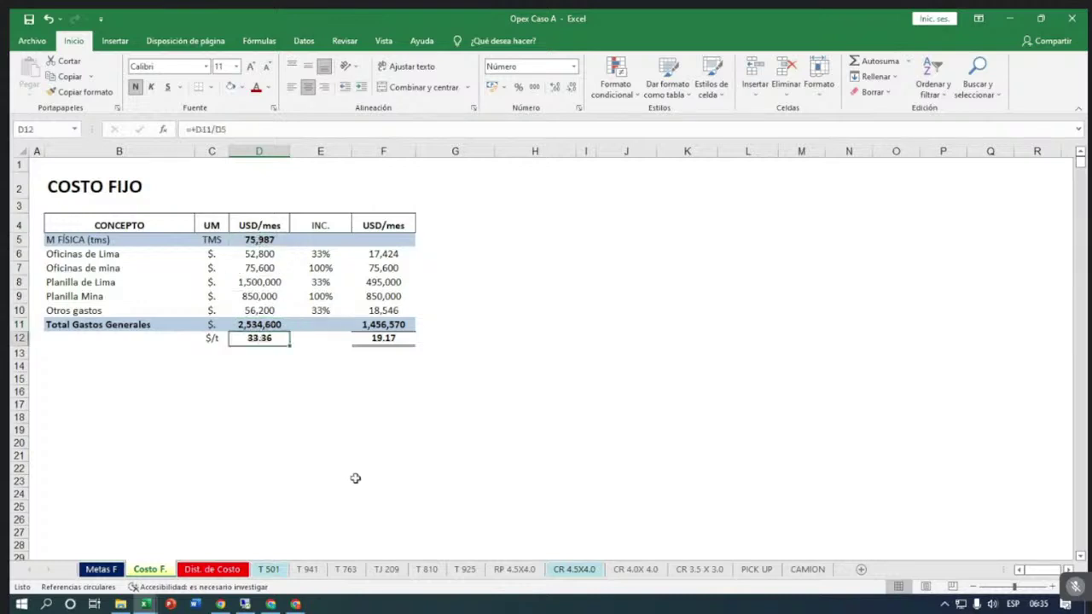
pyautogui.press('F2')
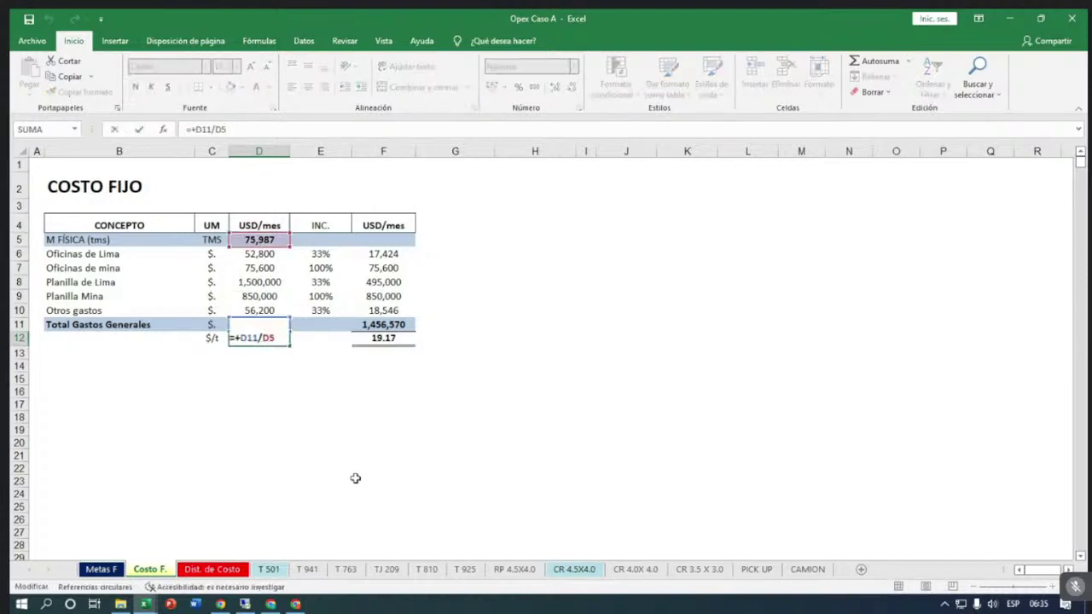
pyautogui.press('Return')
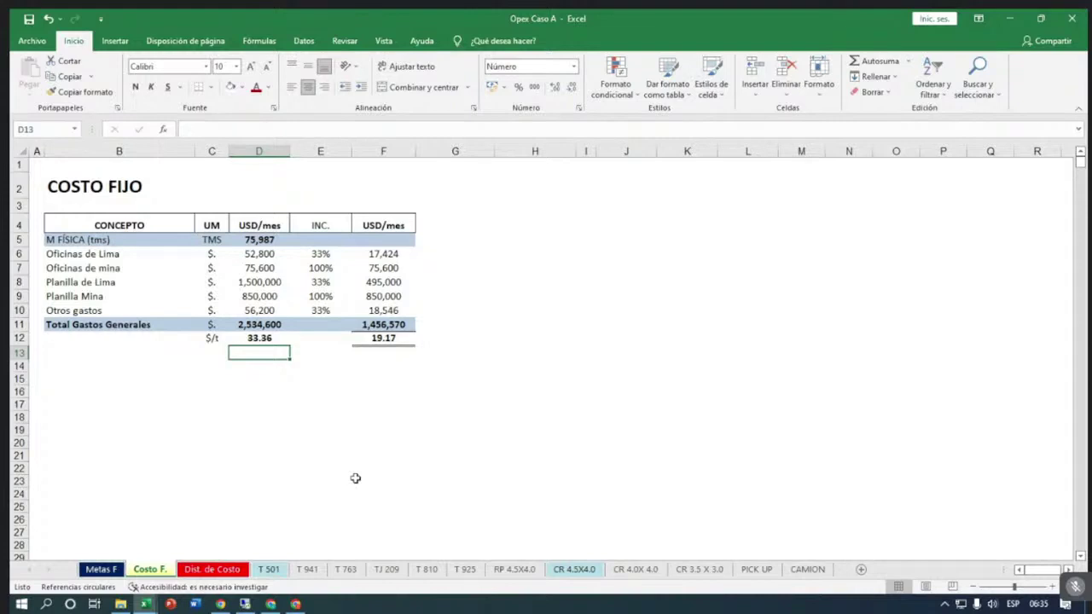
# Go back up the USD/mes column to the M FÍSICA tonnage reference in D5.
pyautogui.press('Up')
pyautogui.press('Up')
pyautogui.press('Up')
pyautogui.press('Up')
pyautogui.press('Up')
pyautogui.press('Up')
pyautogui.press('Up')
pyautogui.press('Up')
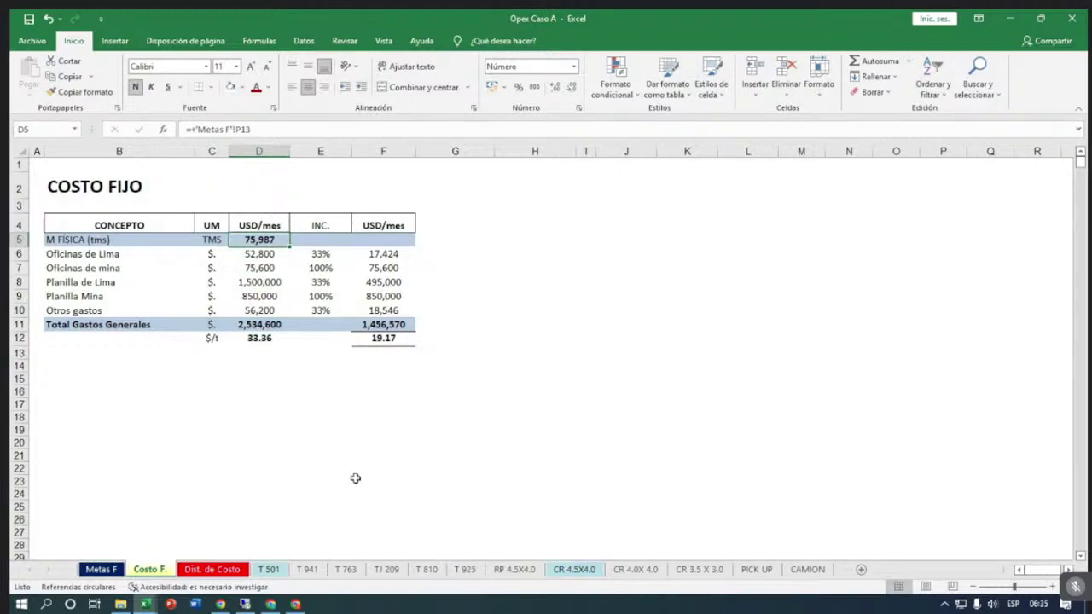
# Try an M FÍSICA tonnage of 95000 in D5 and check the cost per tonne in D12.
pyautogui.write('95000')
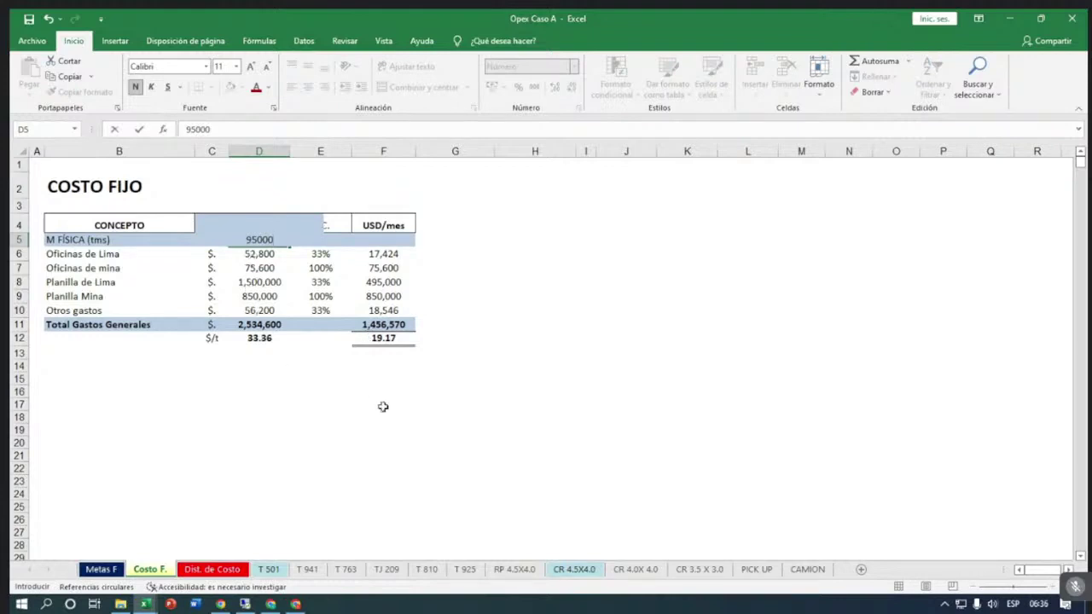
pyautogui.press('Return')
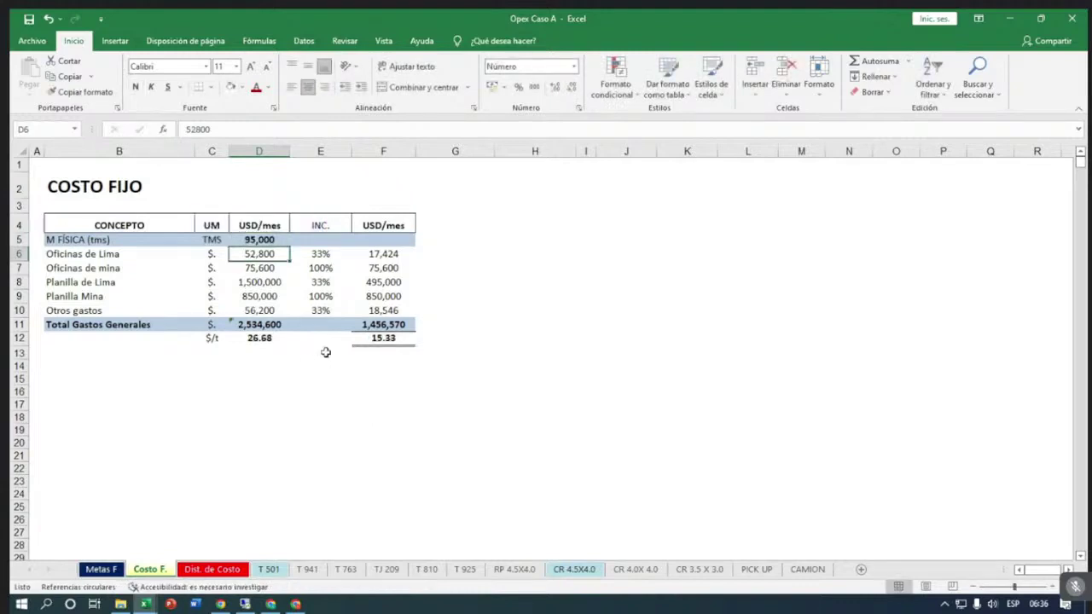
pyautogui.click(272, 339)
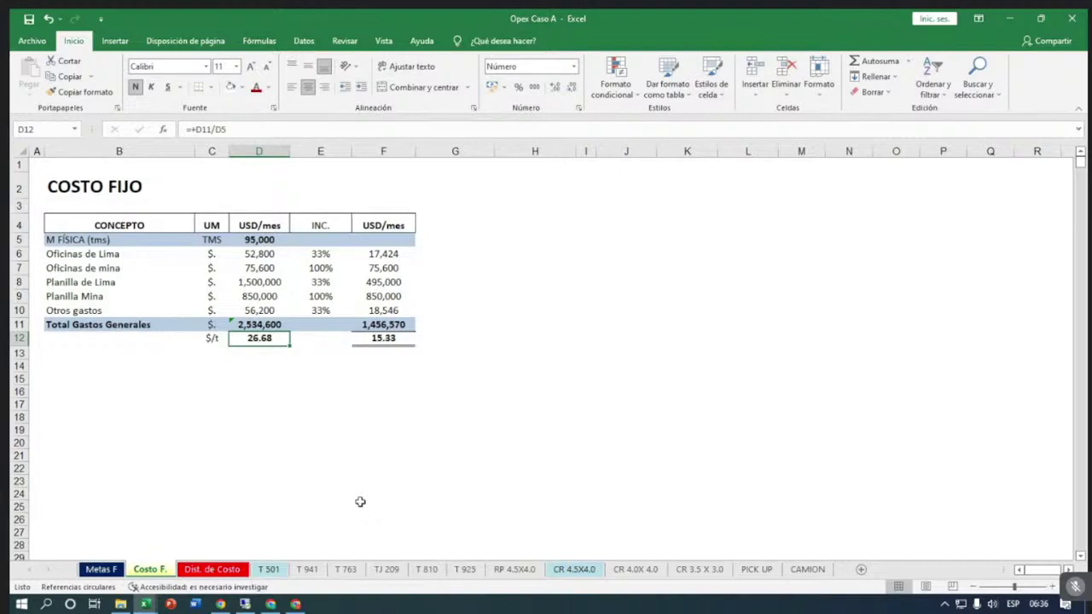
pyautogui.press('Up')
pyautogui.press('Up')
pyautogui.press('Up')
pyautogui.press('Up')
pyautogui.press('Up')
pyautogui.press('Up')
pyautogui.press('Up')
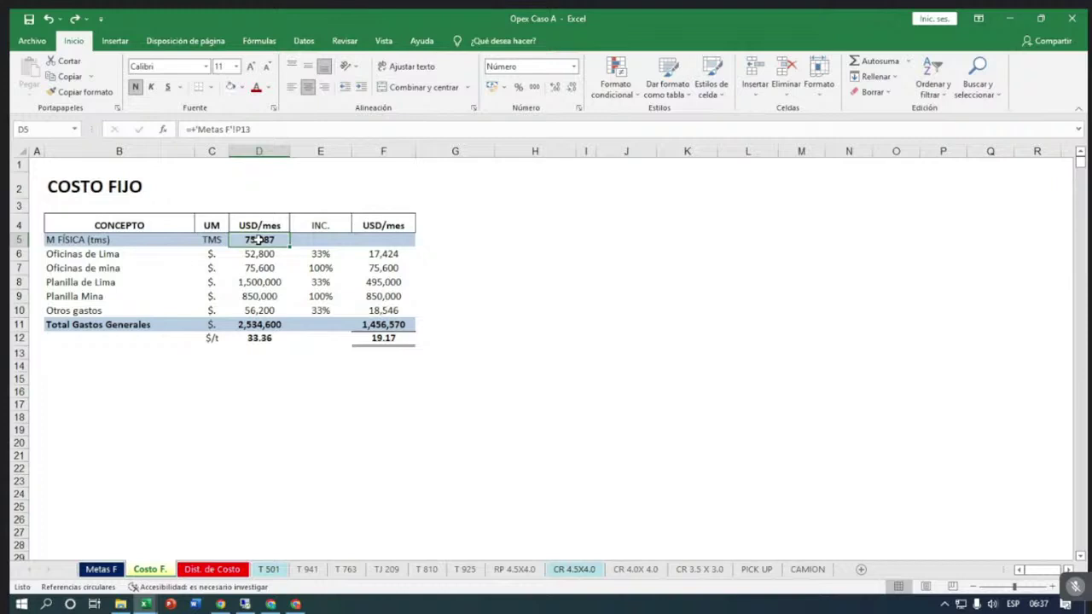
# Examine the monthly fixed costs in D6:D10 against the M FÍSICA tonnage, and the cost per tonne formula in D12.
pyautogui.moveTo(260, 254); pyautogui.dragTo(256, 308)
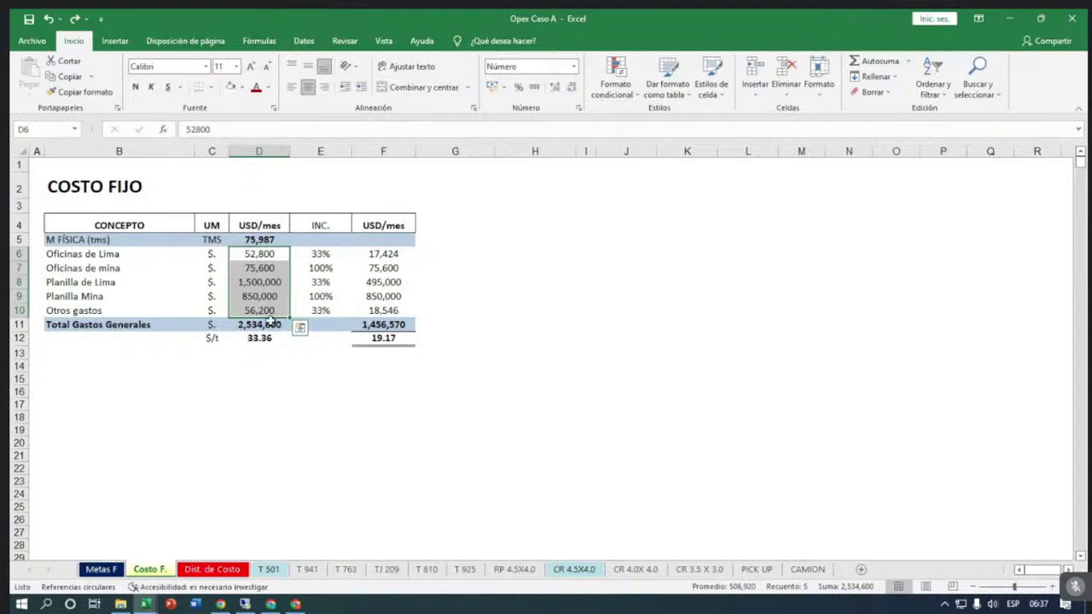
pyautogui.click(263, 239)
pyautogui.moveTo(260, 253); pyautogui.dragTo(259, 311)
pyautogui.click(330, 469)
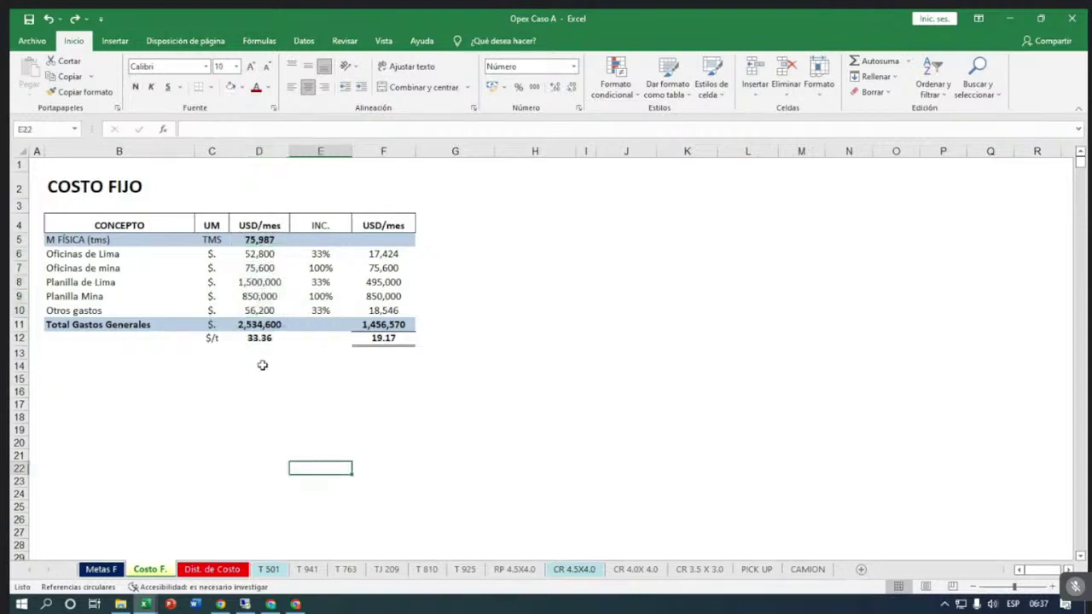
pyautogui.click(269, 338)
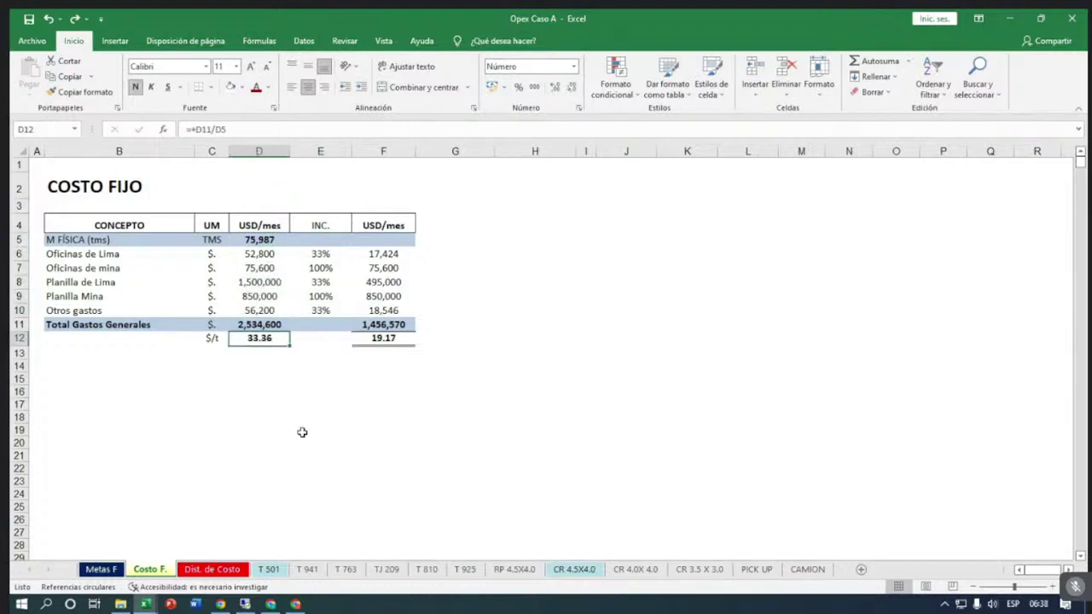
# Examine the allocated USD/mes amounts in column F, including the cost per tonne in F12 and both payroll formulas.
pyautogui.click(376, 245)
pyautogui.moveTo(376, 248); pyautogui.dragTo(386, 339)
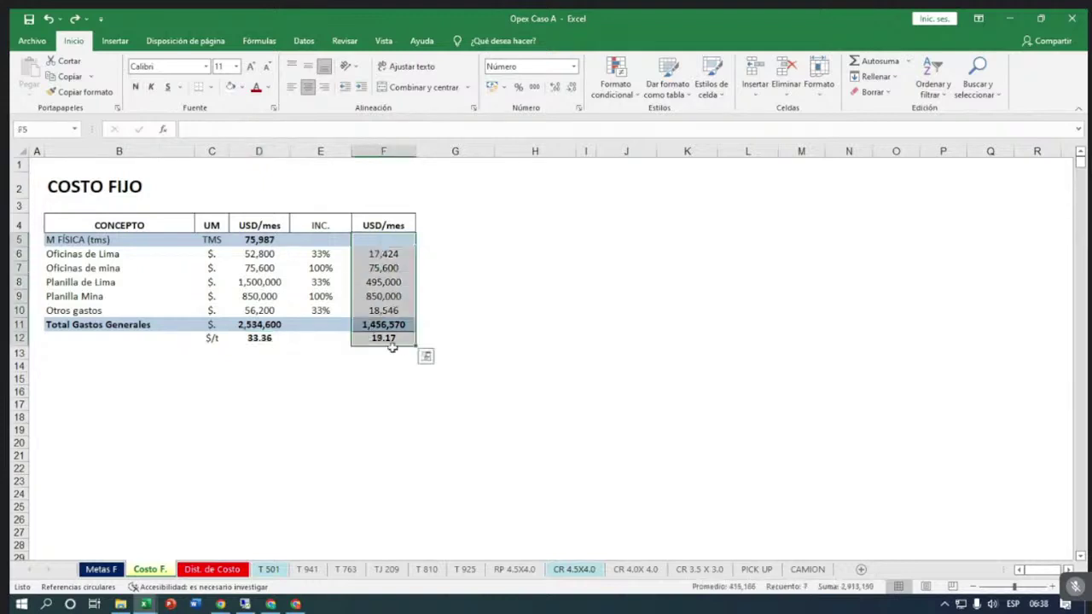
pyautogui.click(391, 338)
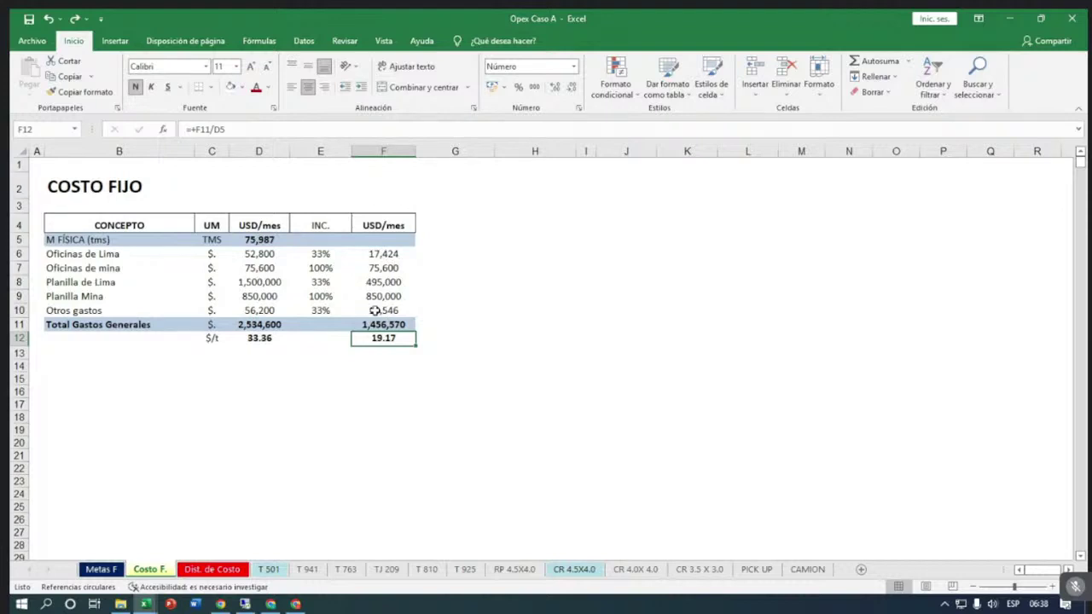
pyautogui.moveTo(395, 259); pyautogui.dragTo(399, 303)
pyautogui.click(393, 282)
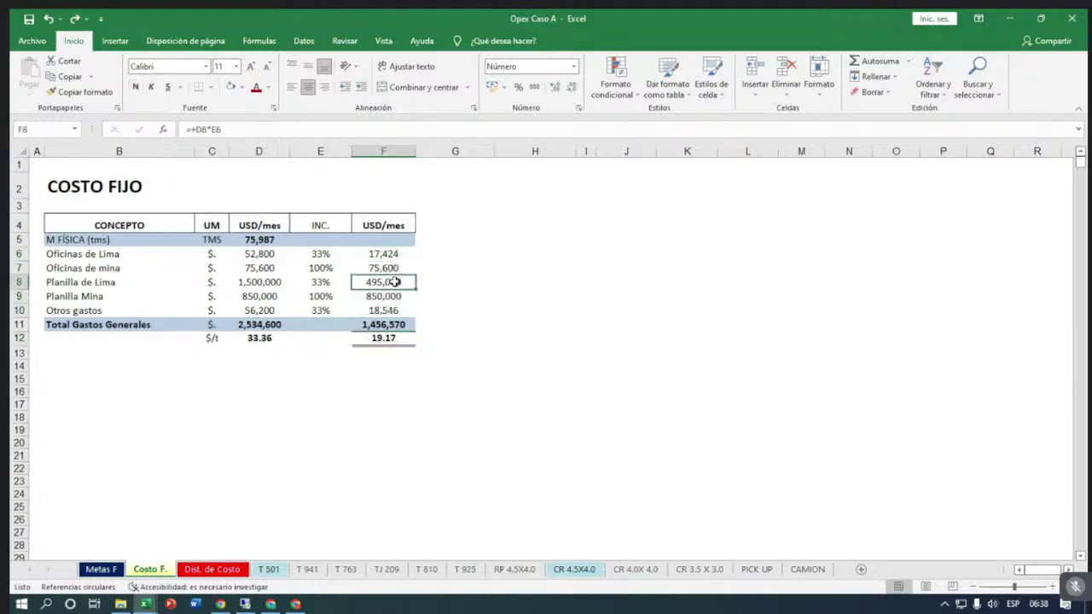
pyautogui.click(385, 298)
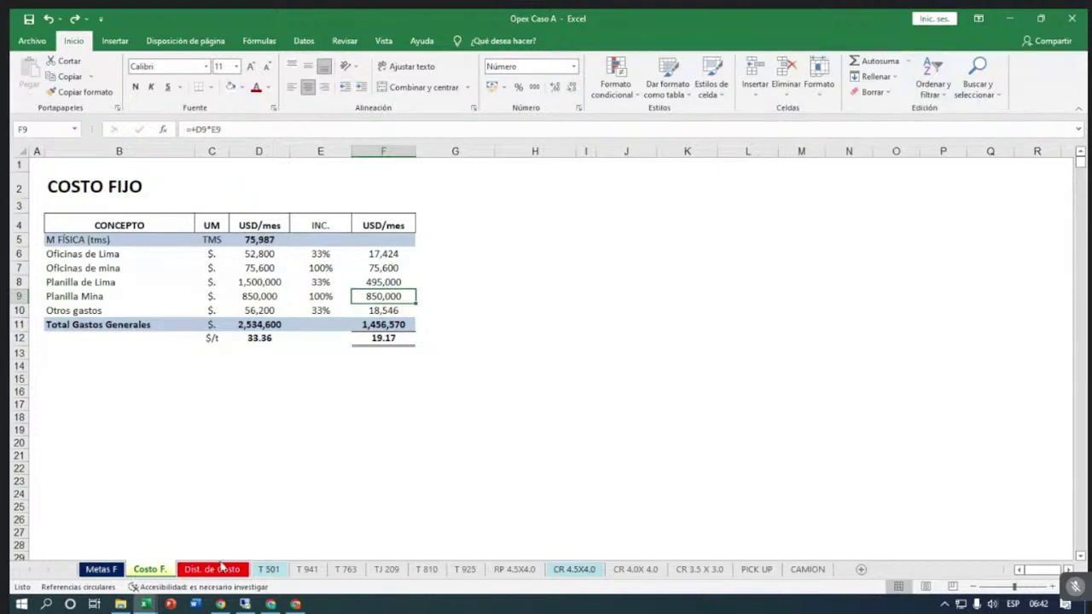
# Review the allocated costs through cost per tonne in F6:F12 and the Oficinas de Lima formula in F6.
pyautogui.click(234, 478)
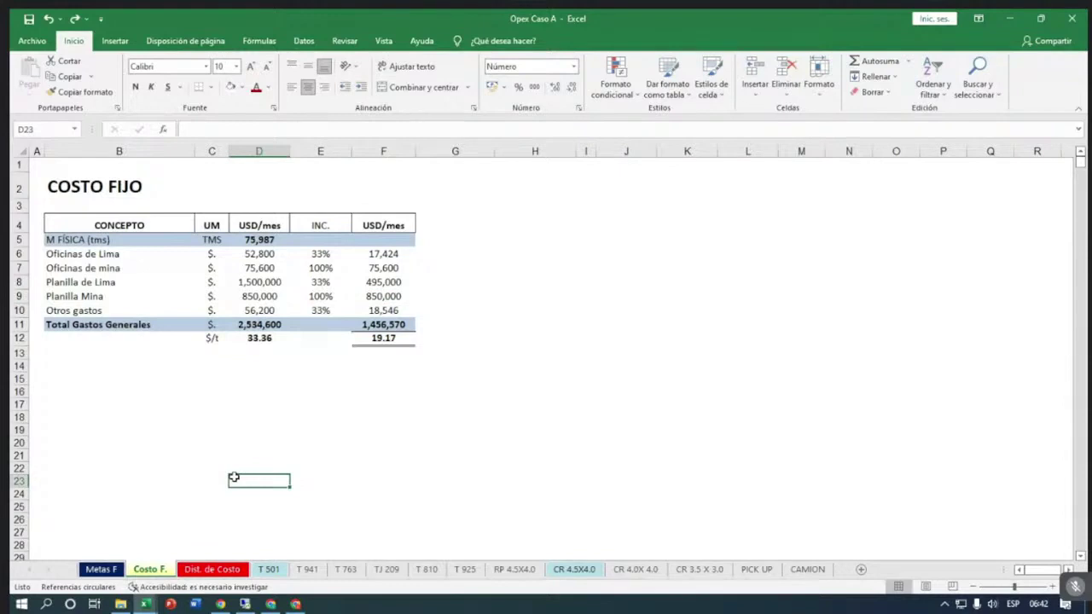
pyautogui.click(383, 255)
pyautogui.moveTo(383, 255); pyautogui.dragTo(388, 338)
pyautogui.click(475, 319)
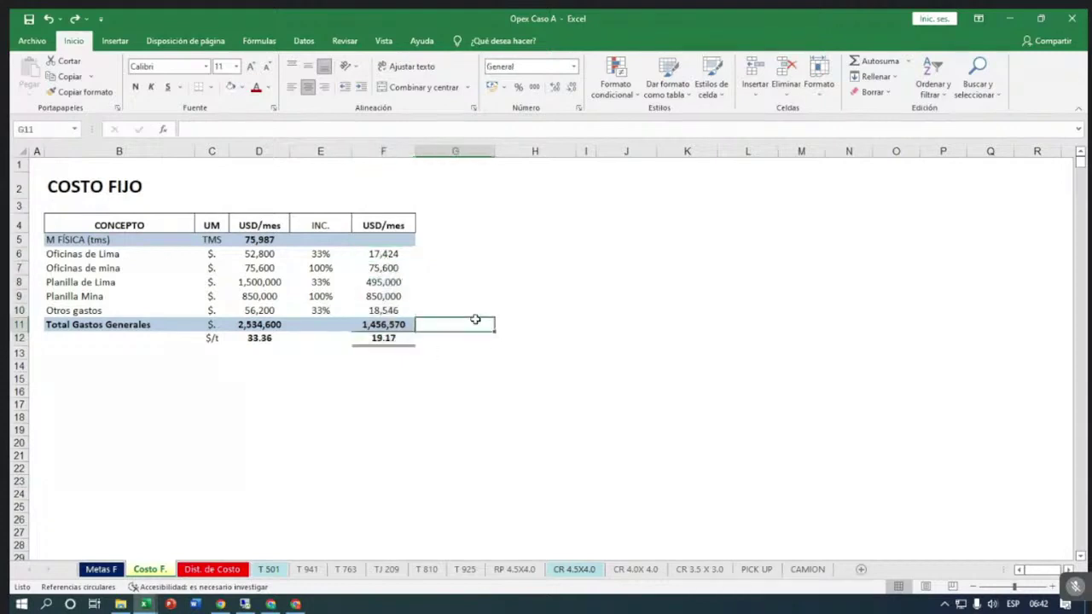
pyautogui.click(398, 254)
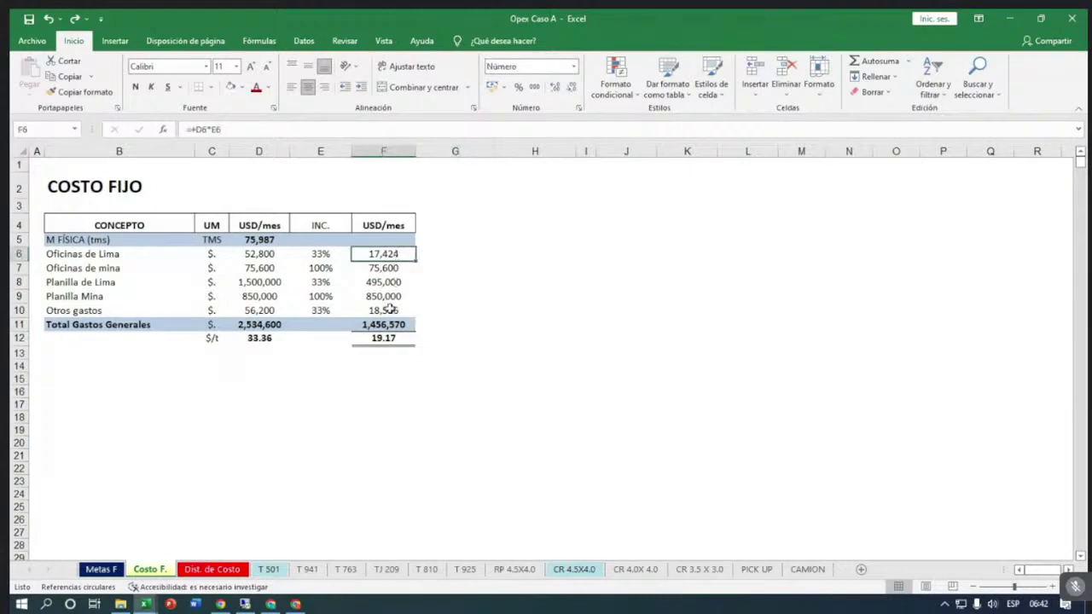
# Compare the unallocated monthly costs in D6:D10 with the M FÍSICA tonnage in D5.
pyautogui.moveTo(266, 242); pyautogui.dragTo(261, 309)
pyautogui.click(265, 280)
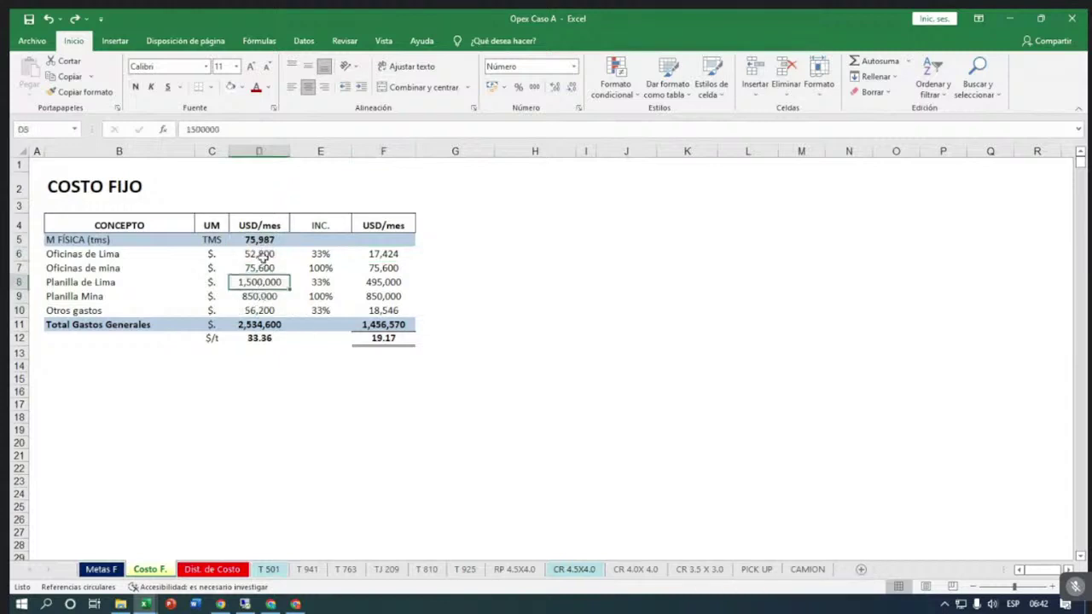
pyautogui.moveTo(261, 254); pyautogui.dragTo(262, 326)
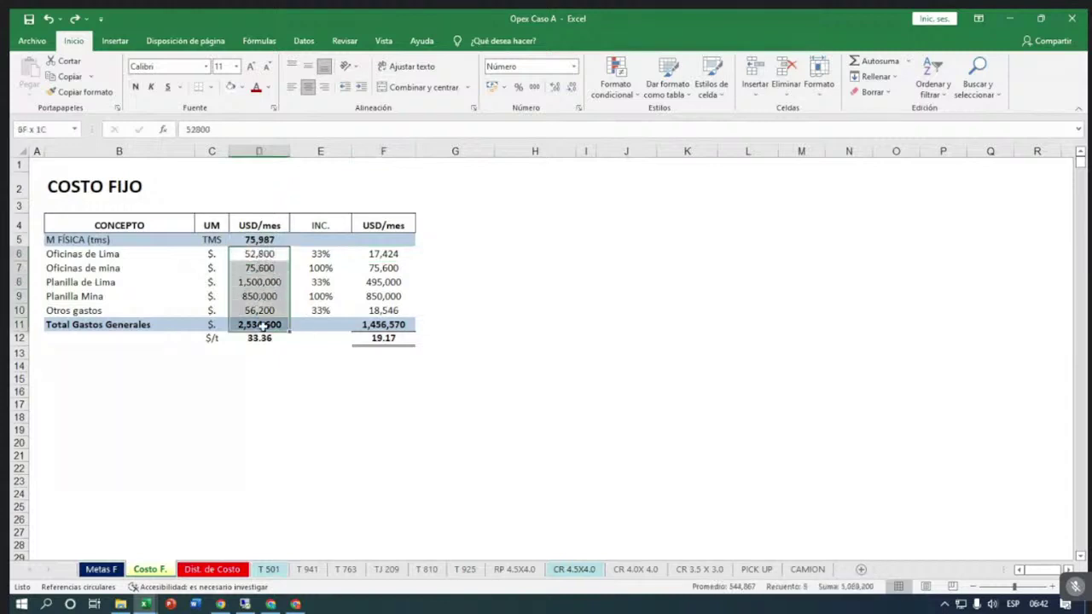
pyautogui.click(261, 239)
pyautogui.moveTo(265, 250); pyautogui.dragTo(260, 307)
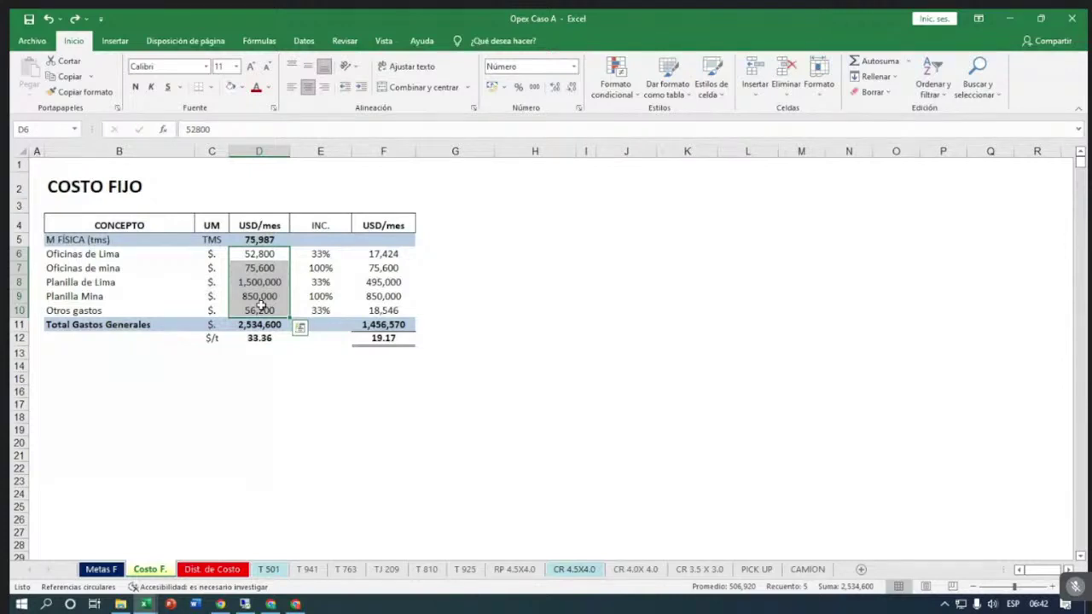
pyautogui.click(255, 240)
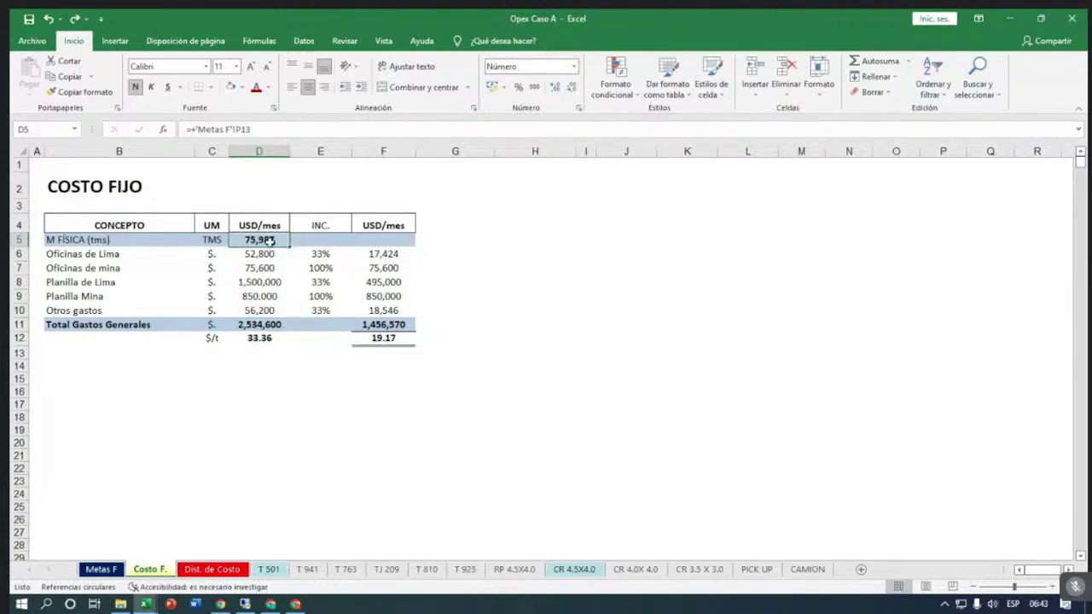
# Link F5 to the M FÍSICA tonnage with the formula =+D5 and make it bold.
pyautogui.click(373, 241)
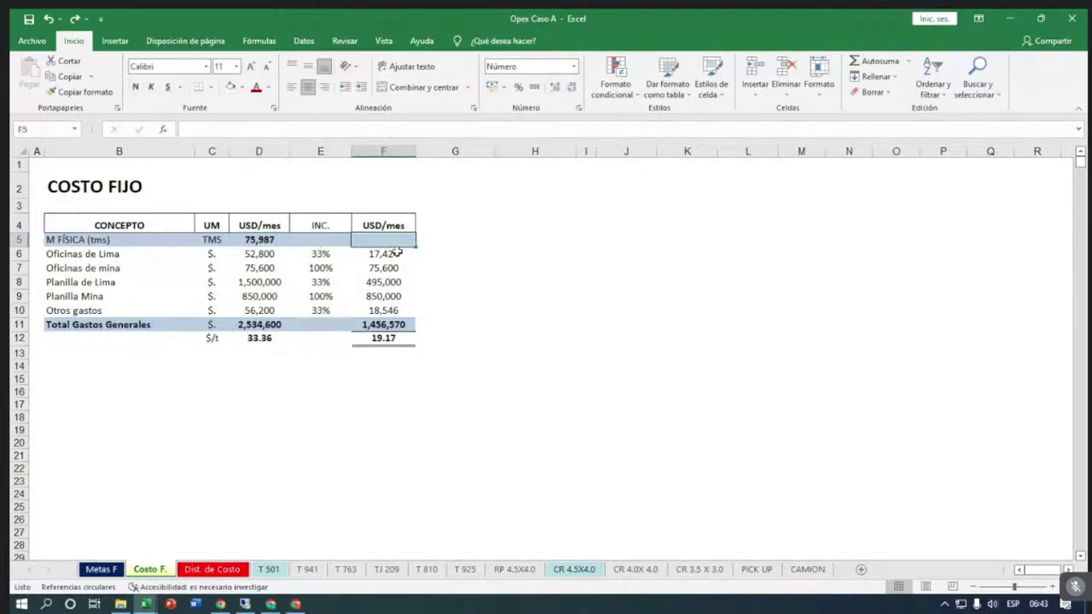
pyautogui.write('=+')
pyautogui.press('Left')
pyautogui.press('Left')
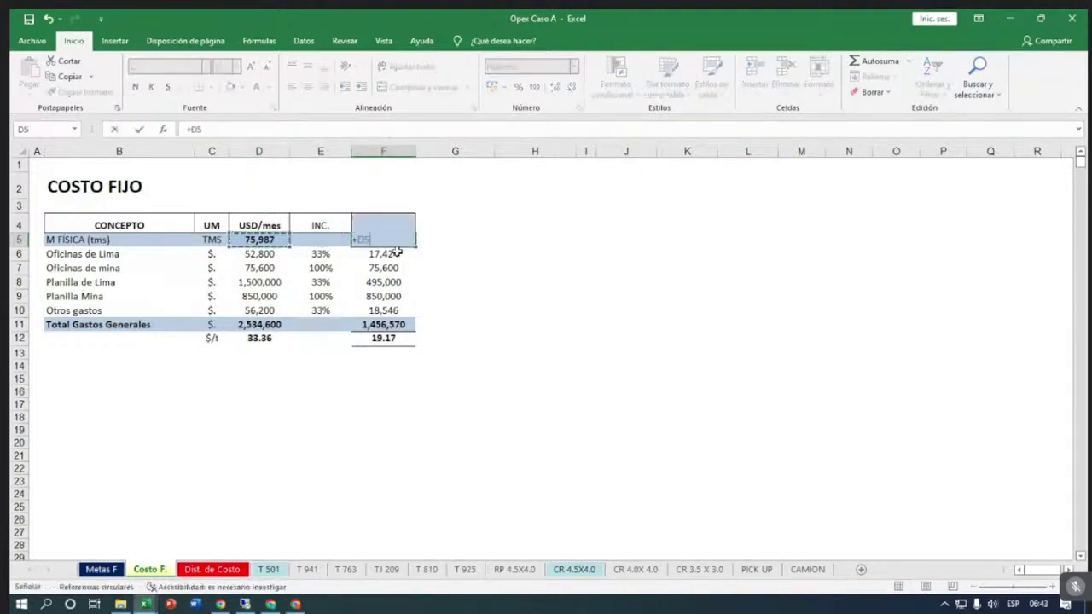
pyautogui.press('Return')
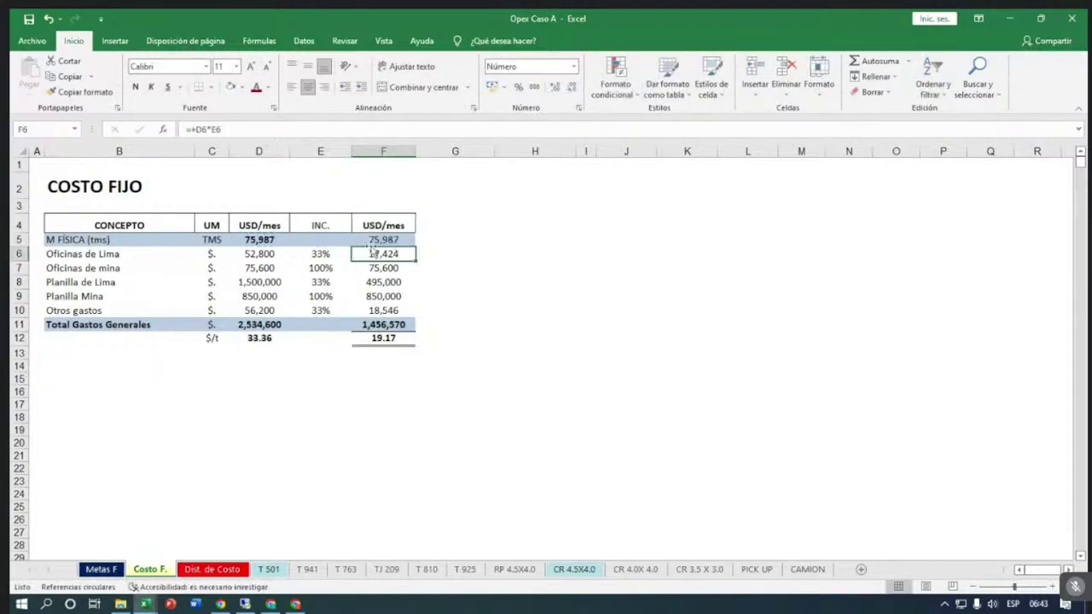
pyautogui.click(373, 240)
pyautogui.click(136, 88)
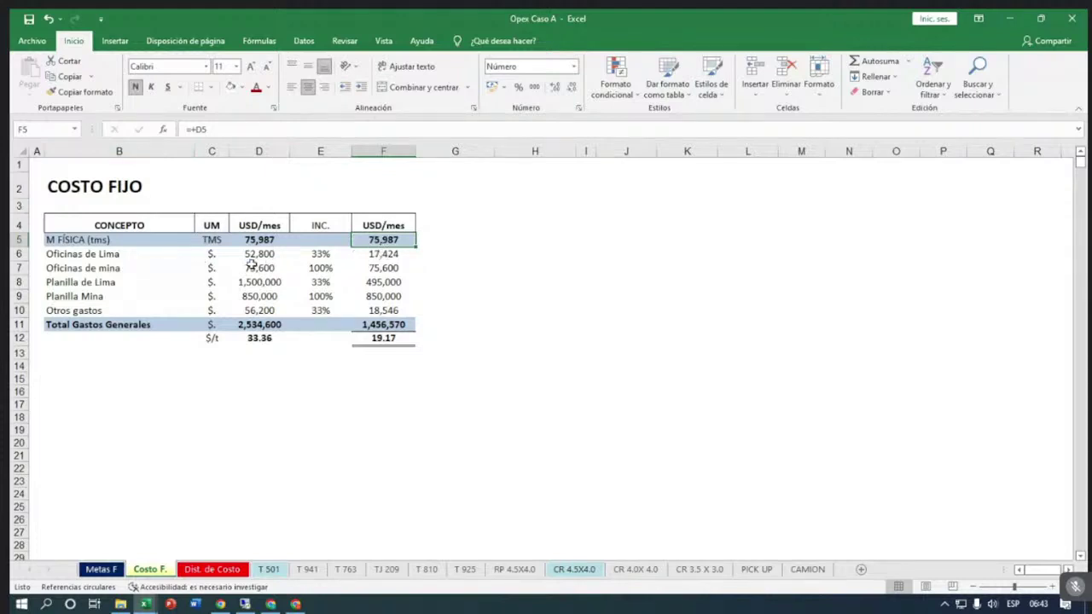
# Examine the allocation formulas for Oficinas de Lima, Planilla de Lima and Planilla Mina in column F.
pyautogui.click(361, 257)
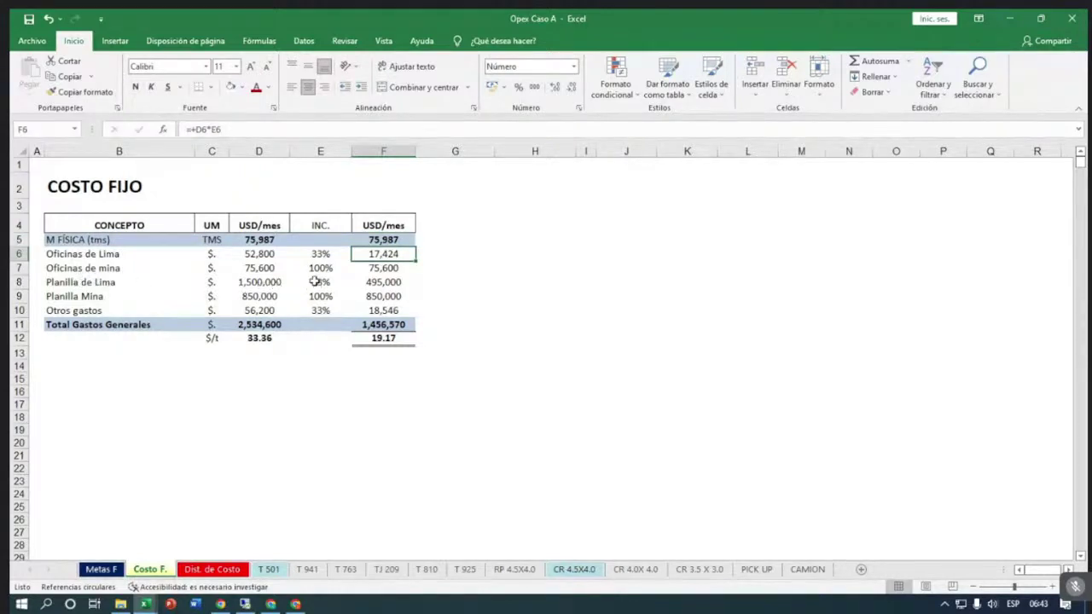
pyautogui.click(371, 284)
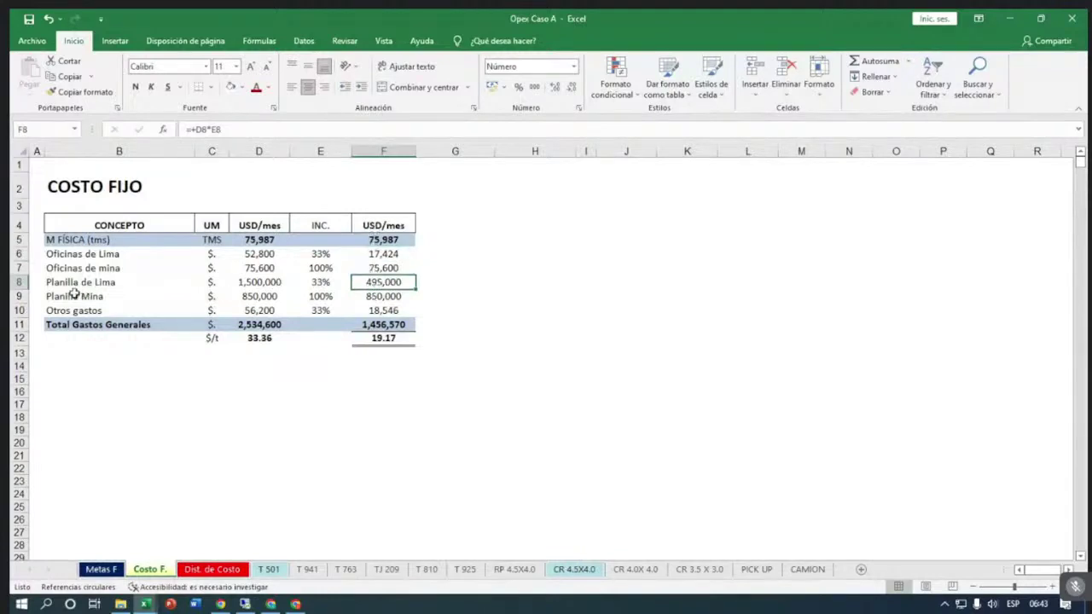
pyautogui.click(265, 295)
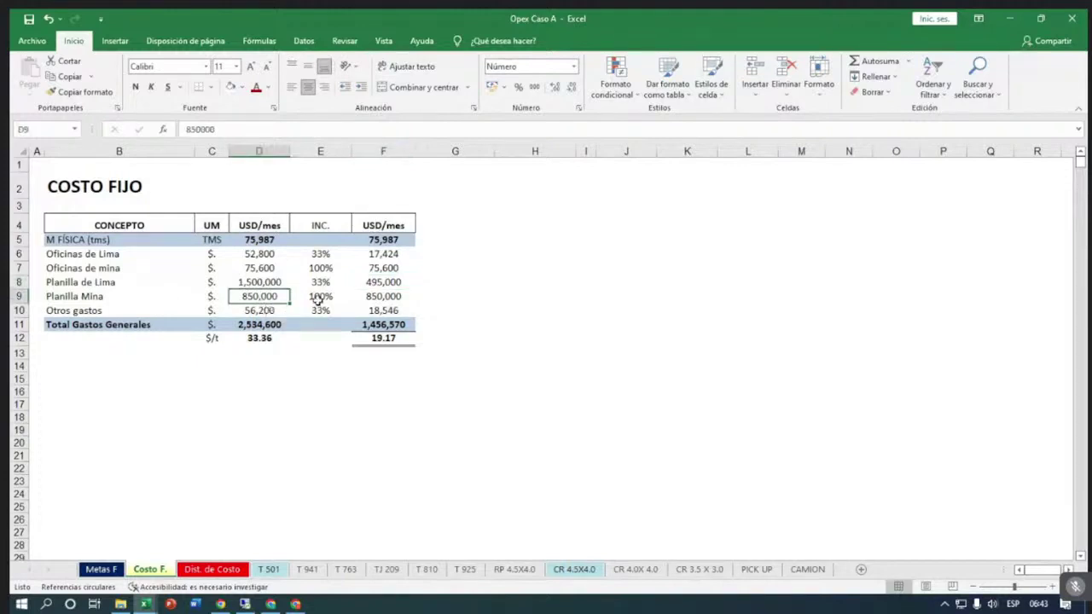
pyautogui.click(368, 299)
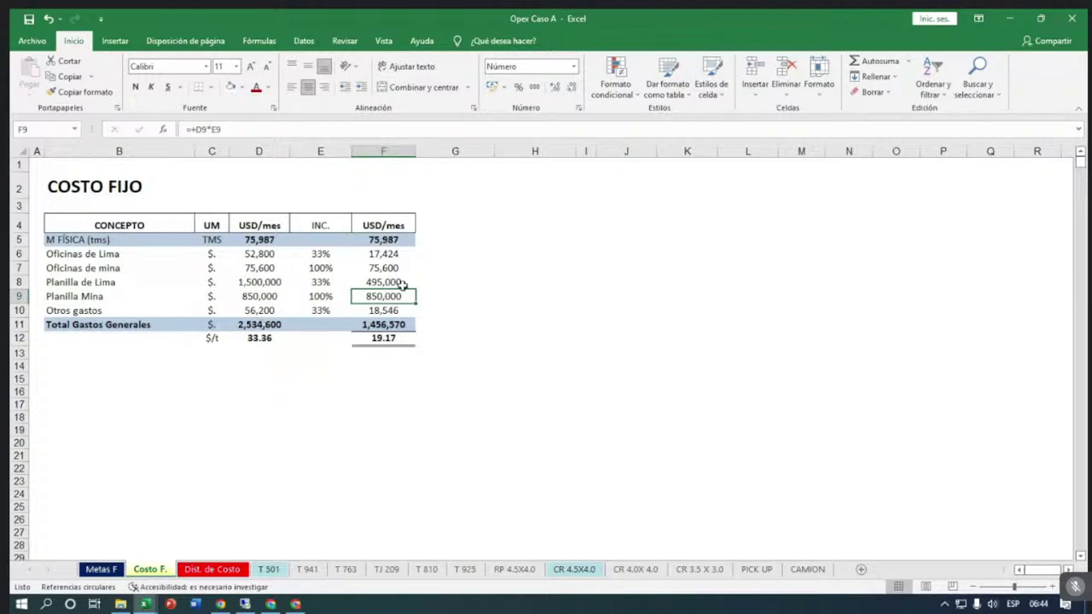
# Review the allocated costs in F6:F10 together with the linked tonnage in F5.
pyautogui.click(388, 253)
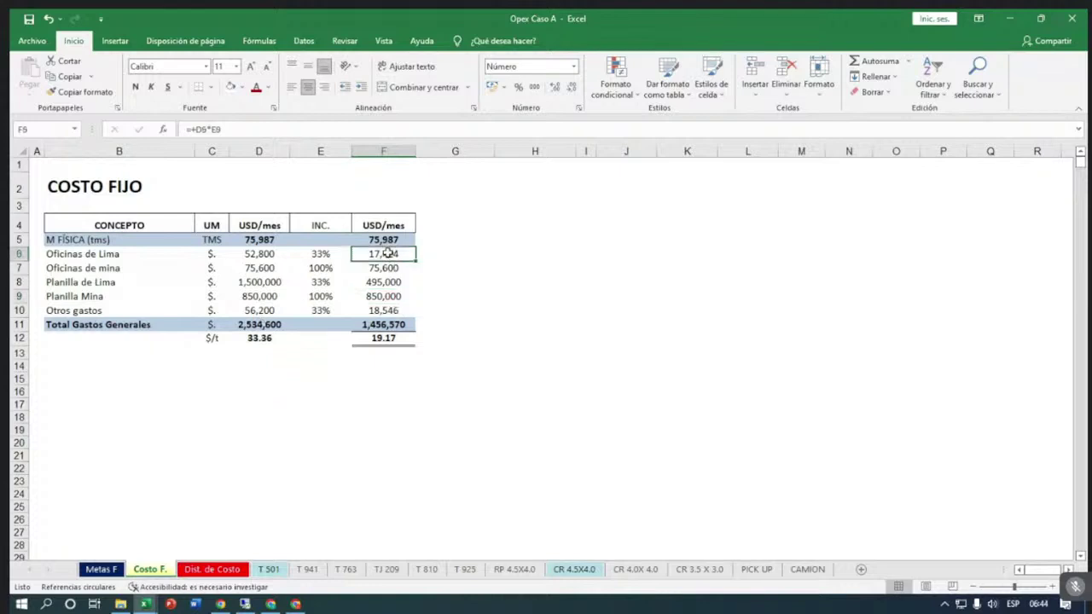
pyautogui.moveTo(388, 253); pyautogui.dragTo(378, 315)
pyautogui.click(388, 240)
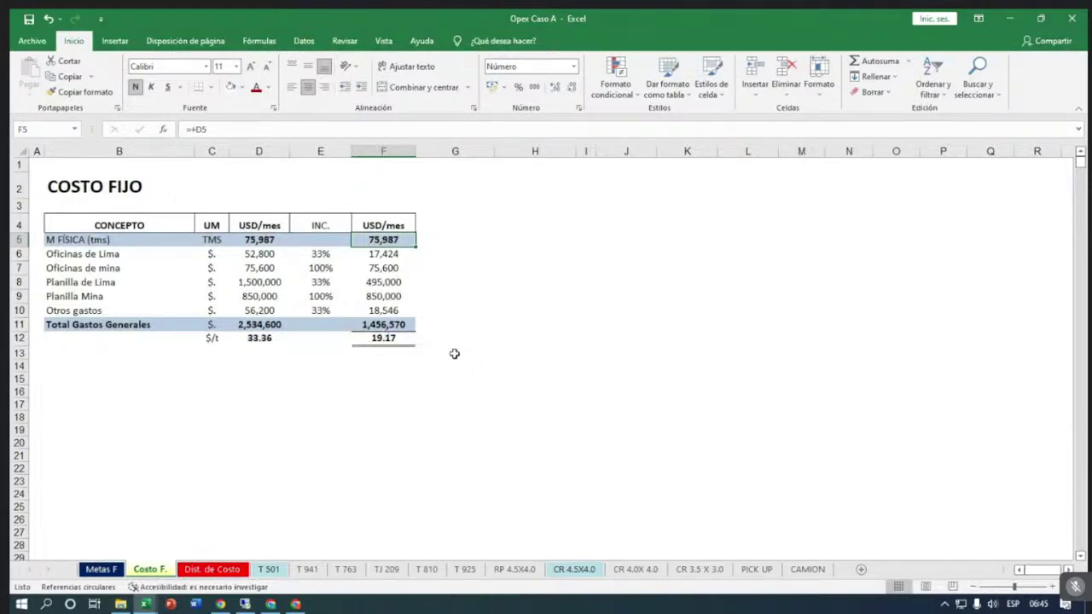
pyautogui.click(480, 346)
pyautogui.click(364, 391)
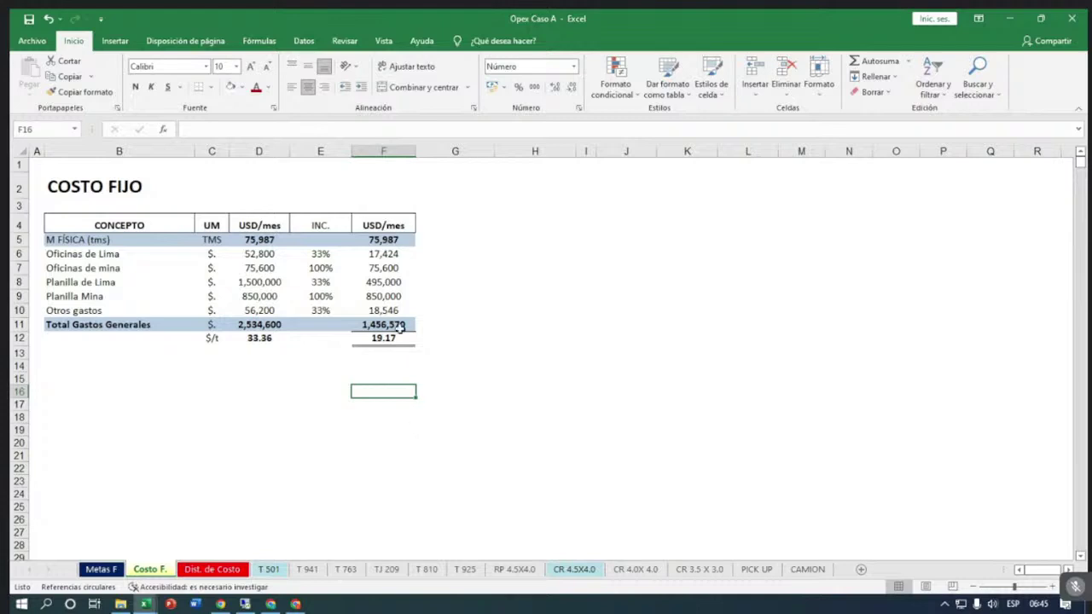
# Match the allocated amounts in F6:F10 with the Lima and mine office and payroll concepts, and recheck the tonnage in D5.
pyautogui.click(385, 256)
pyautogui.moveTo(385, 258); pyautogui.dragTo(388, 309)
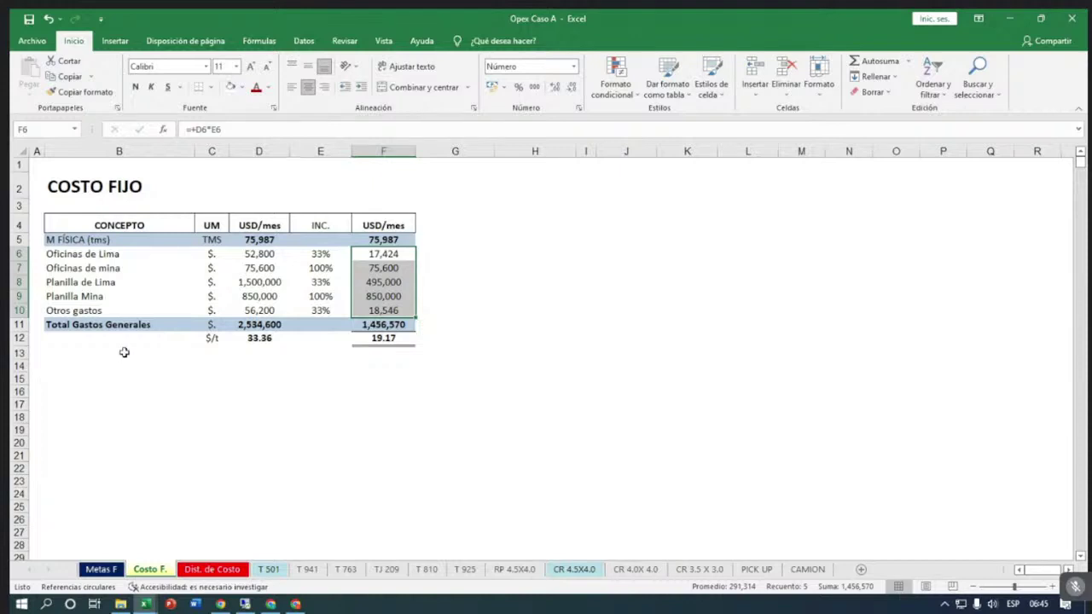
pyautogui.click(102, 258)
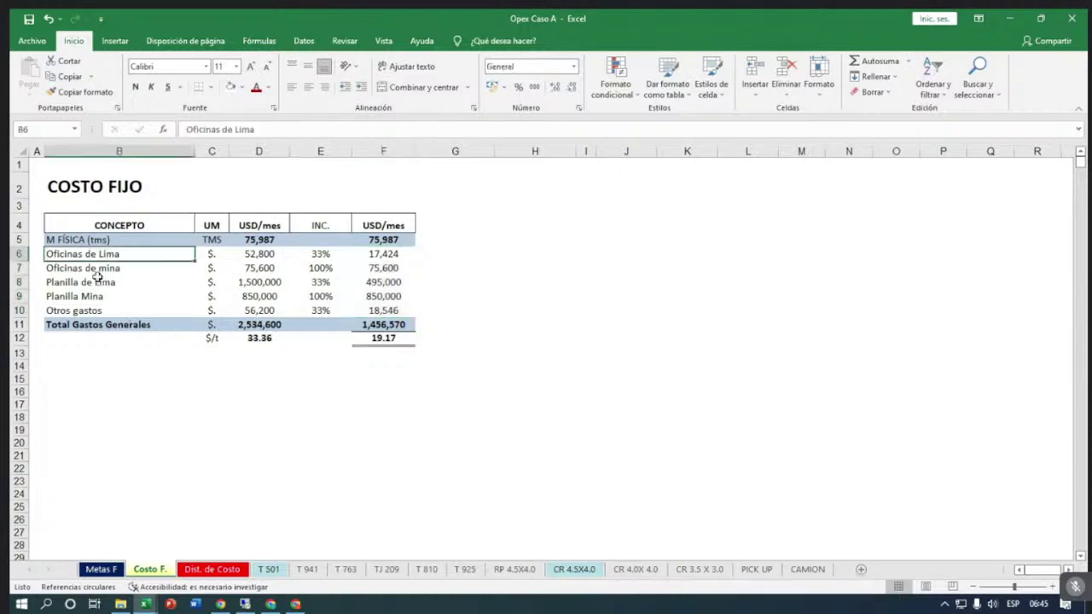
pyautogui.click(96, 268)
pyautogui.click(95, 279)
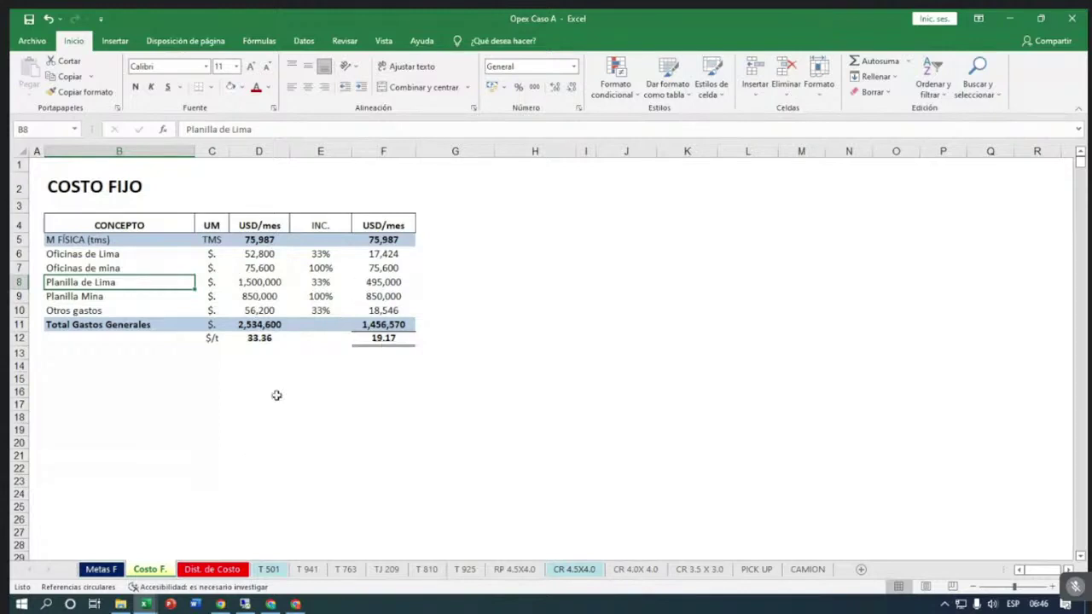
pyautogui.click(253, 242)
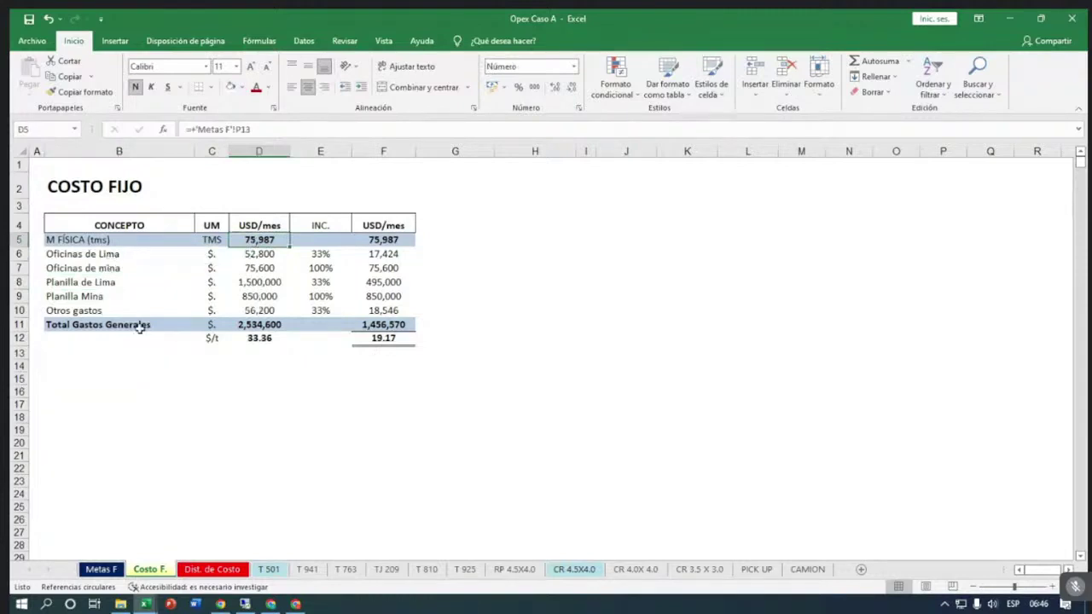
pyautogui.click(222, 404)
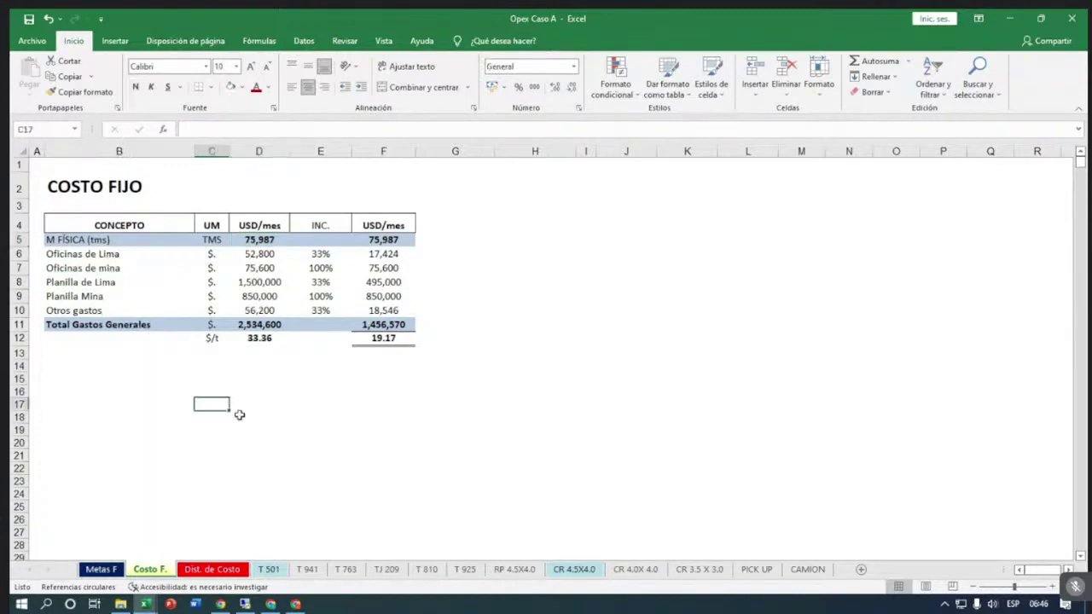
pyautogui.click(248, 392)
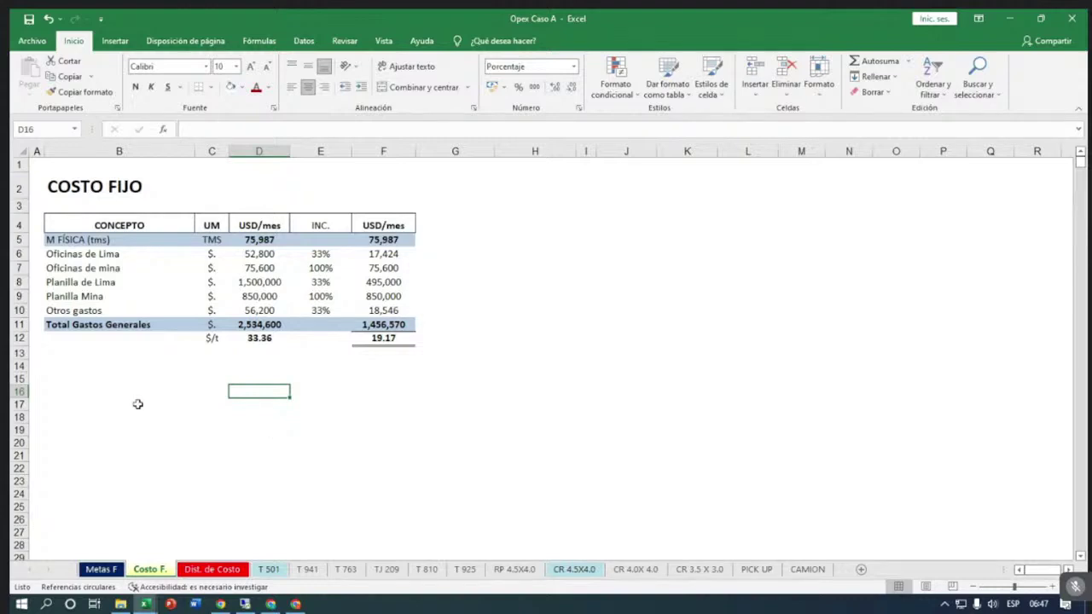
pyautogui.click(105, 402)
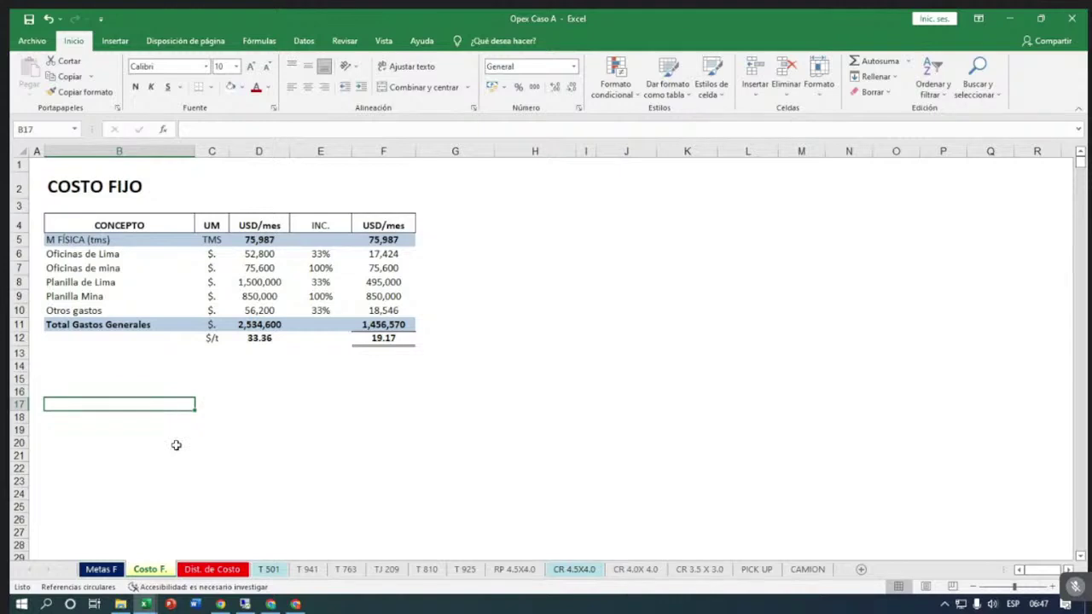
pyautogui.press('Down')
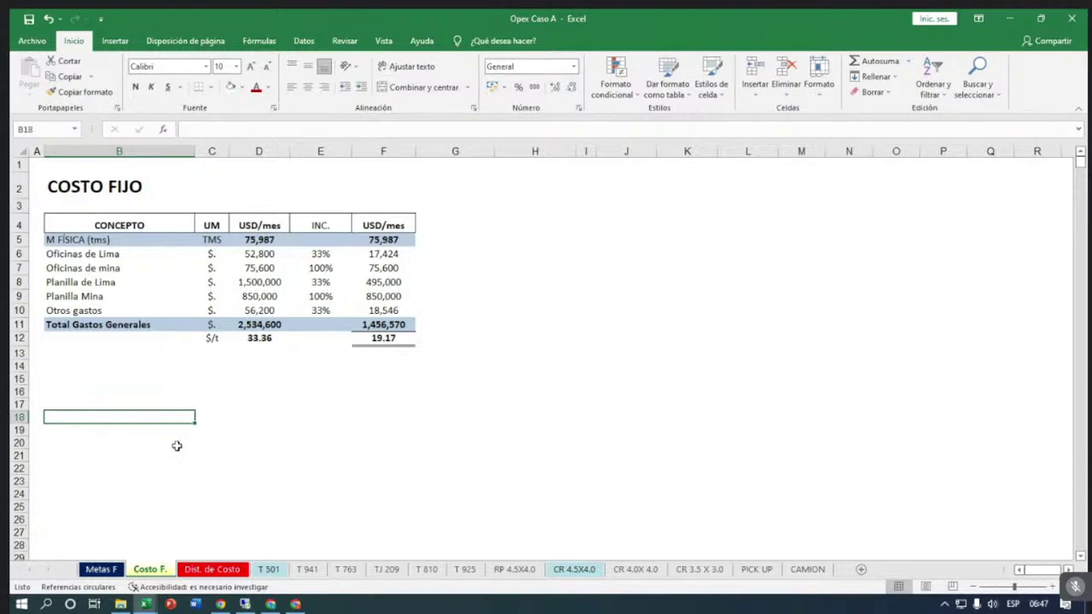
pyautogui.press('Down')
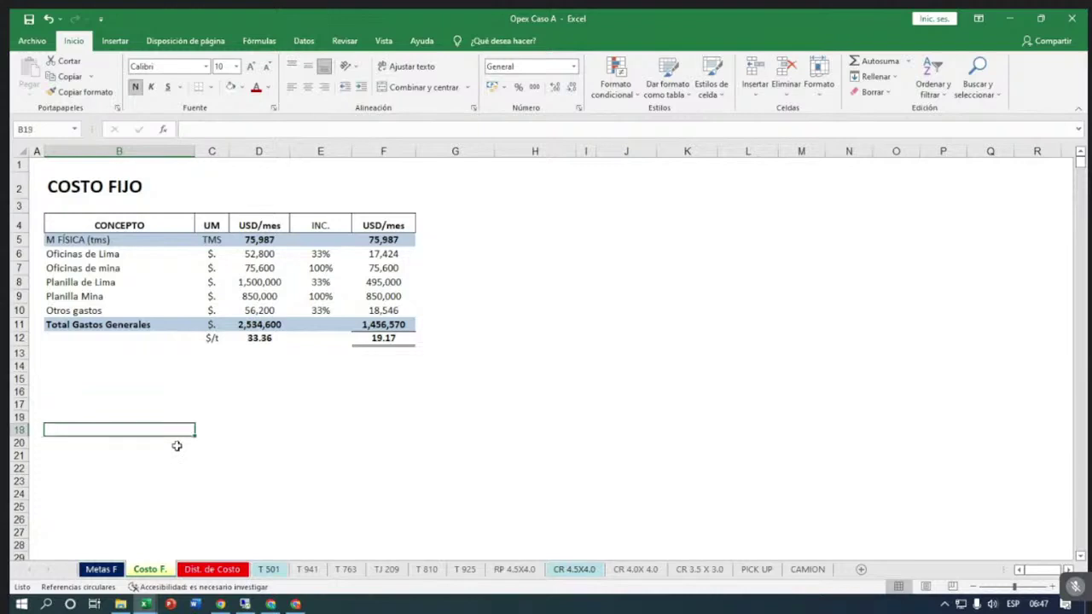
pyautogui.press('Up')
pyautogui.press('Up')
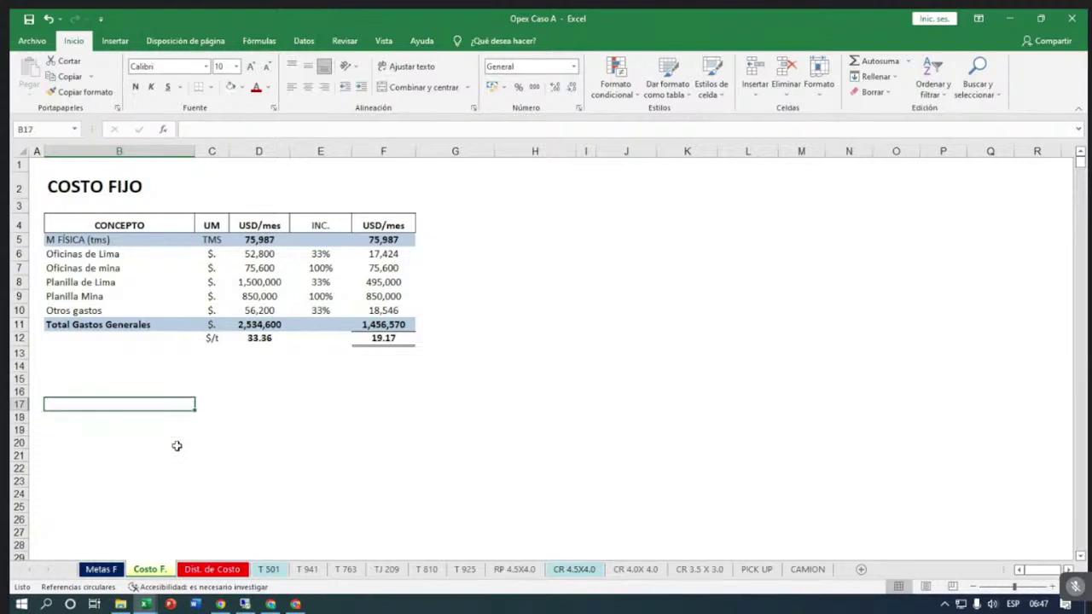
pyautogui.click(72, 280)
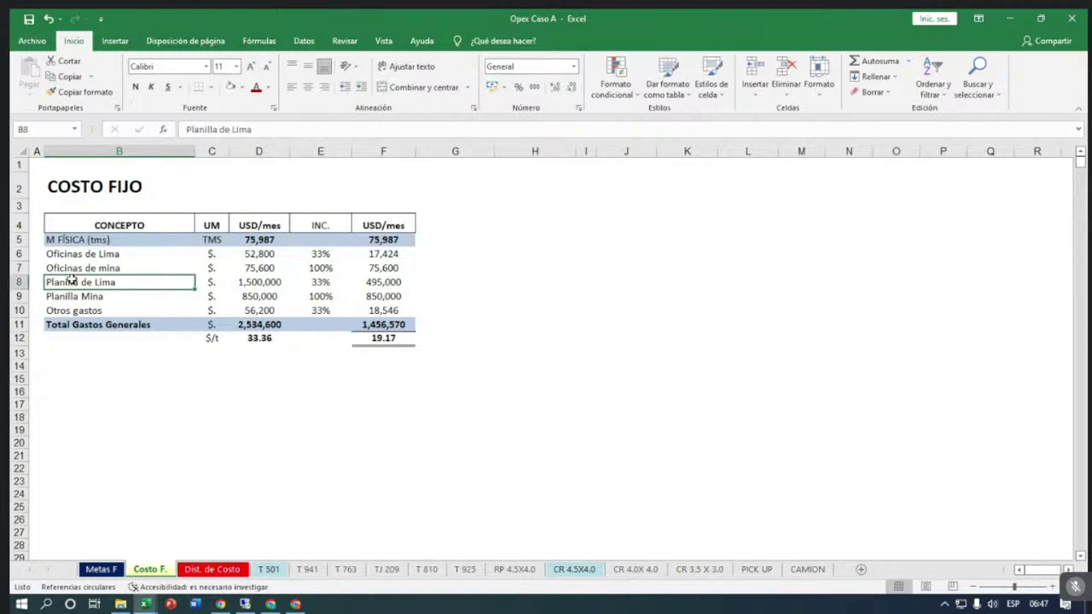
pyautogui.click(248, 280)
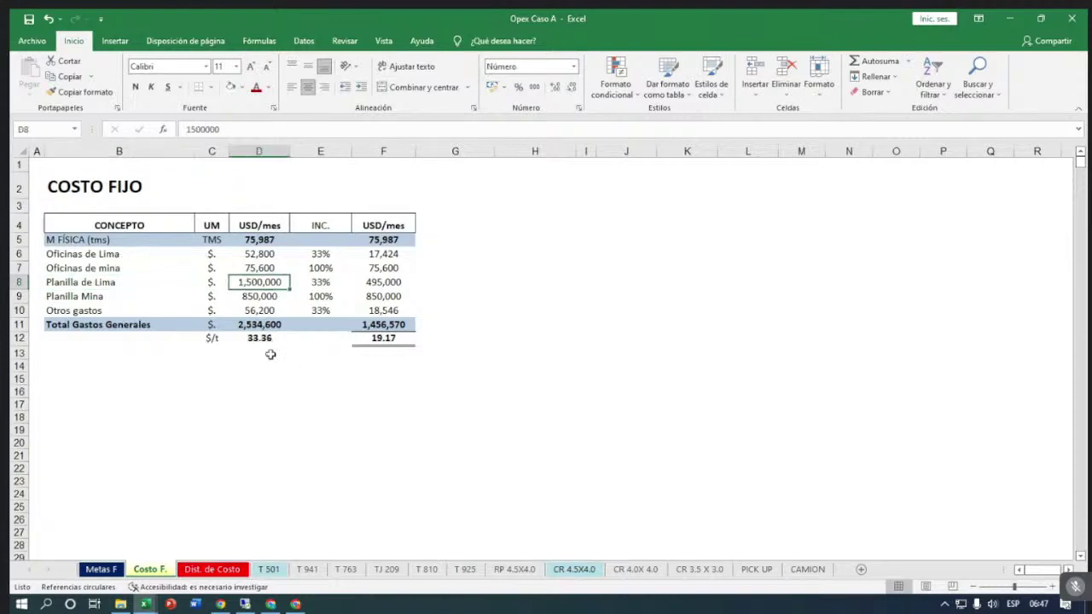
pyautogui.click(90, 412)
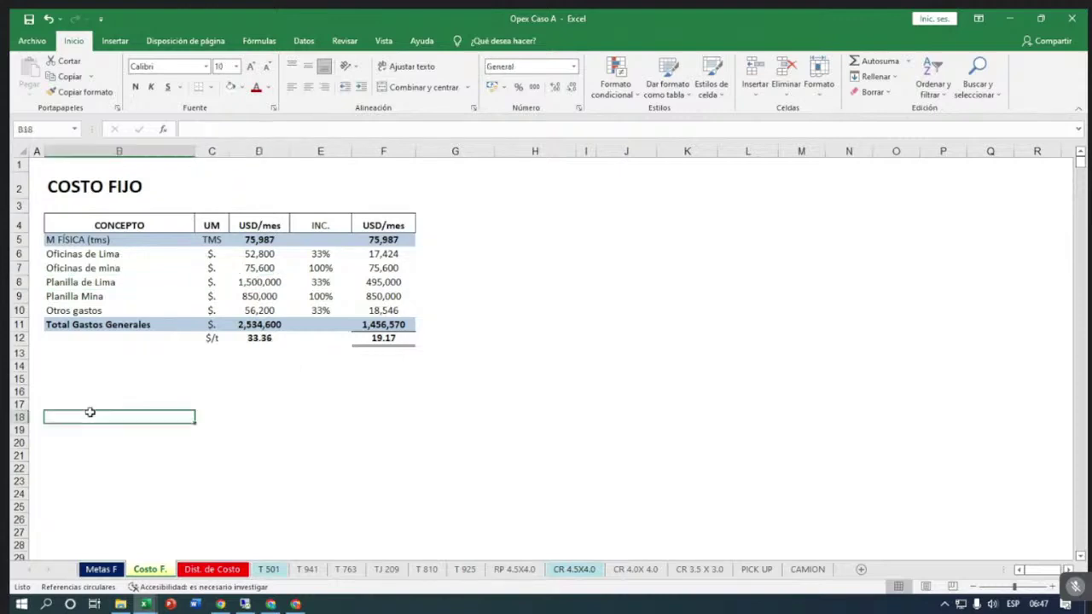
pyautogui.press('Down')
pyautogui.press('Down')
pyautogui.press('Down')
pyautogui.press('Down')
pyautogui.press('Down')
pyautogui.press('Right')
pyautogui.press('Right')
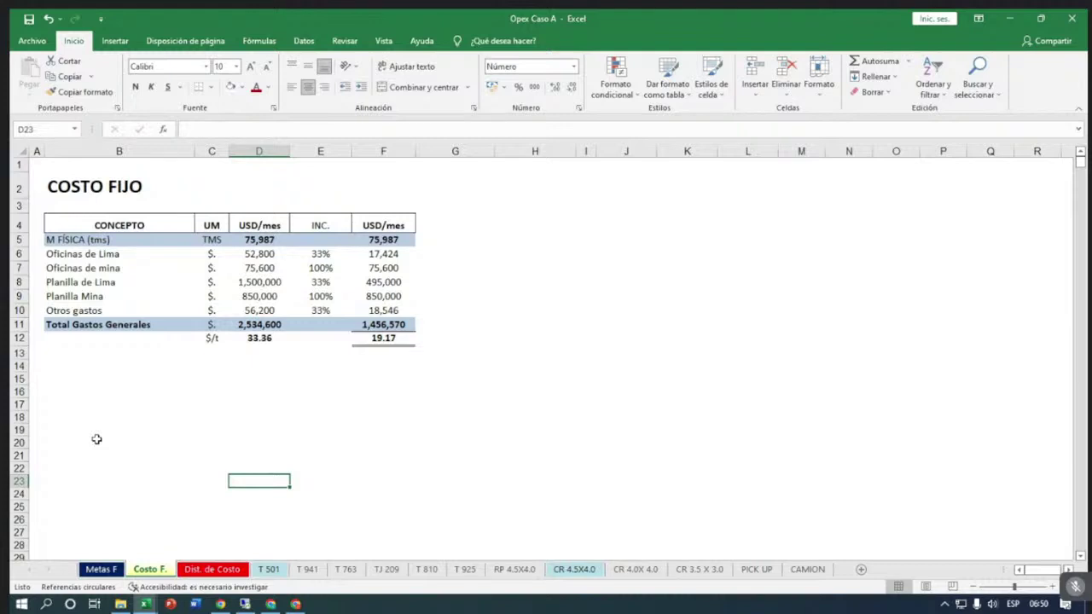
# Go to the T 501 sheet and look over its title and the PARAMETROS TÉCNICOS block in B4:H18.
pyautogui.click(269, 569)
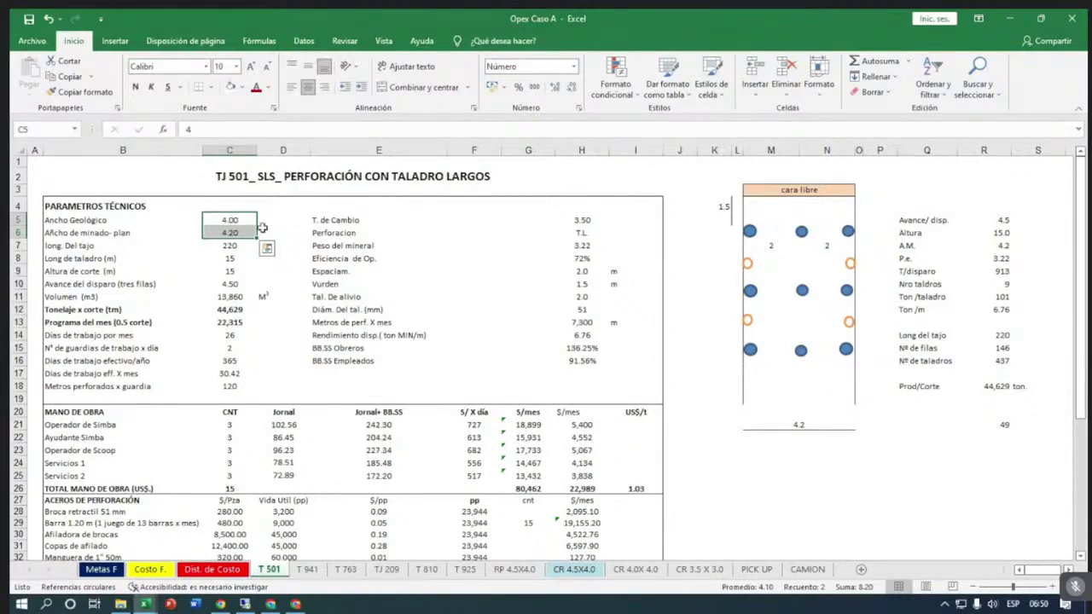
pyautogui.click(250, 190)
pyautogui.press('Up')
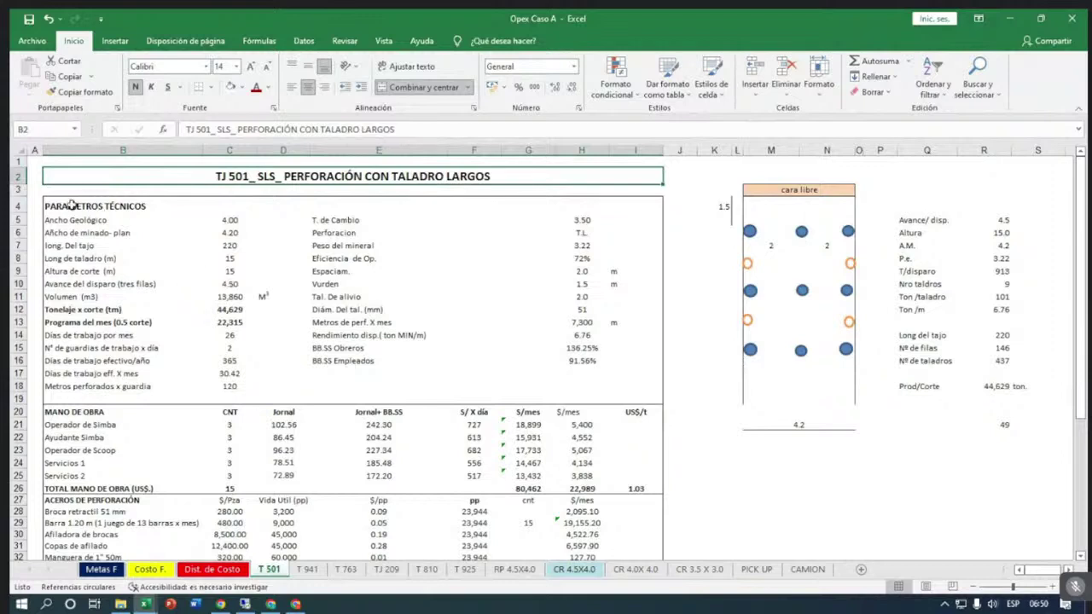
pyautogui.moveTo(72, 205); pyautogui.dragTo(601, 388)
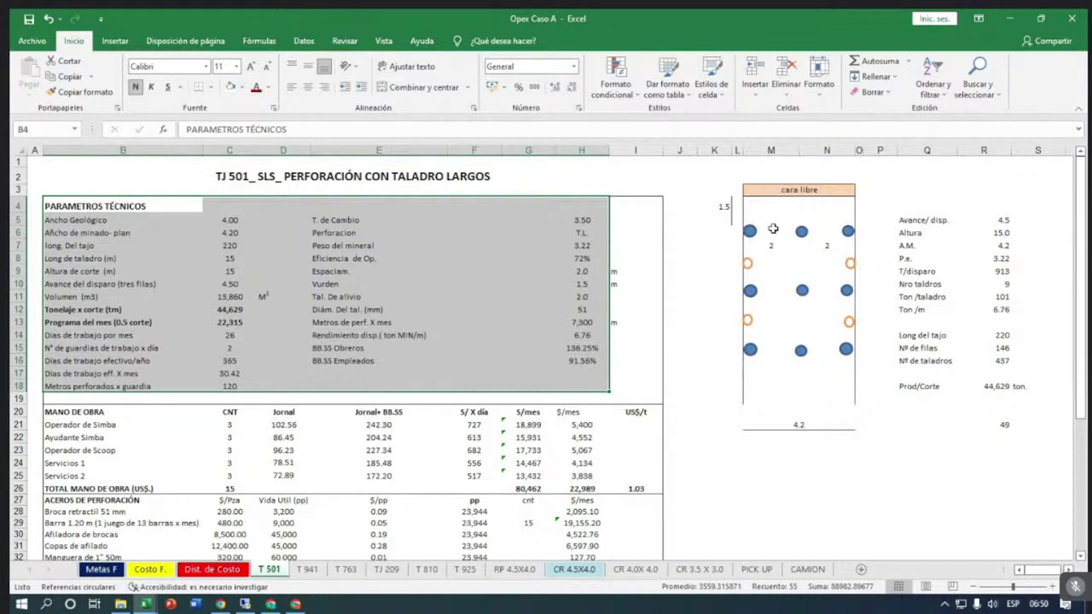
# Review the stope's geological and mining widths, length, drill-hole length, cut height and blast advance in rows 5 to 10.
pyautogui.click(141, 278)
pyautogui.click(82, 222)
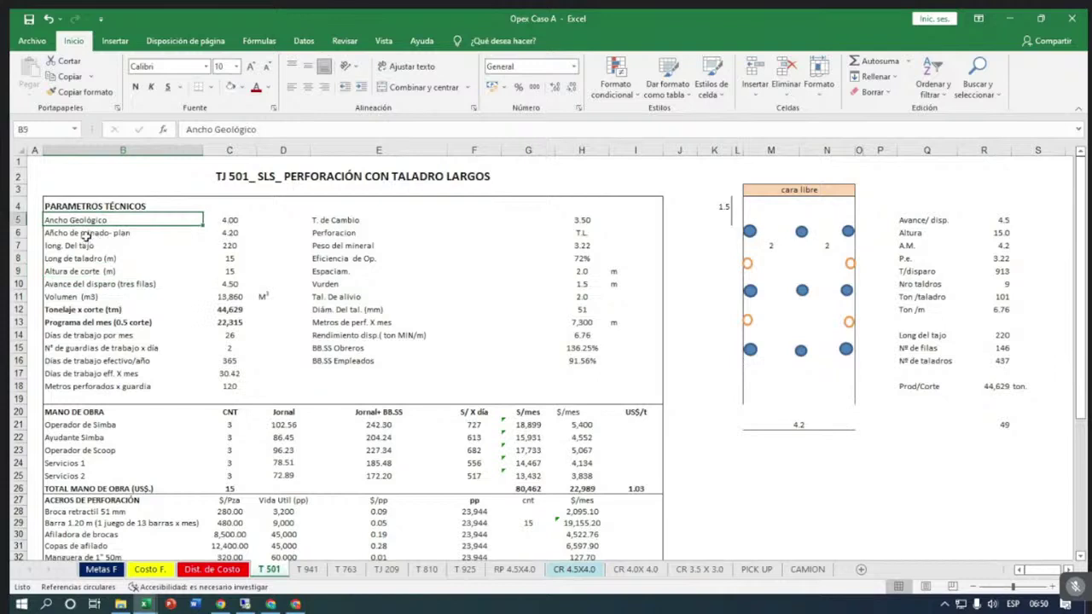
pyautogui.click(215, 232)
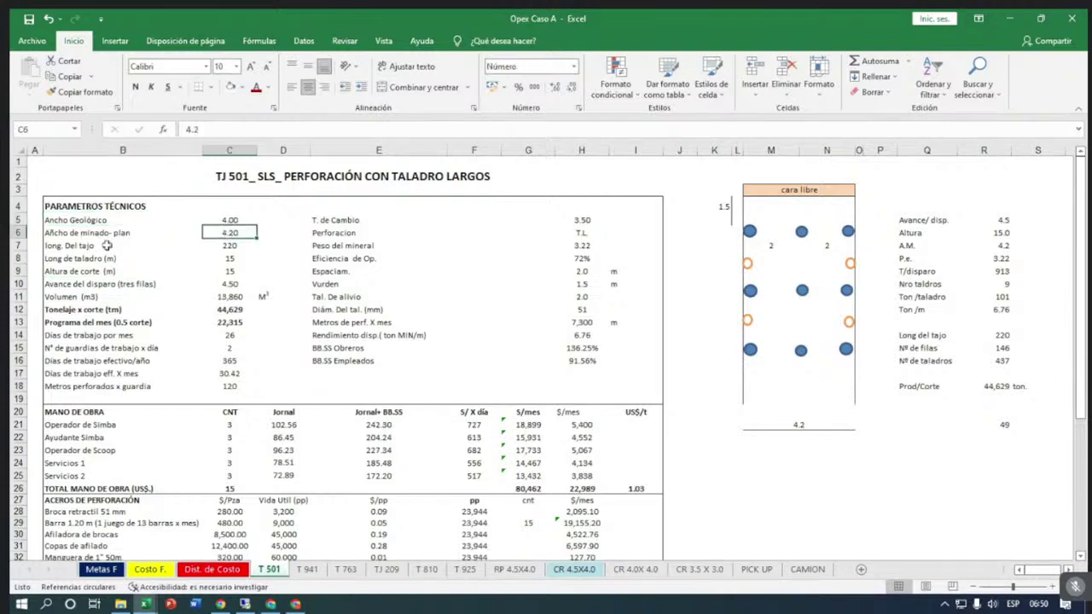
pyautogui.click(75, 247)
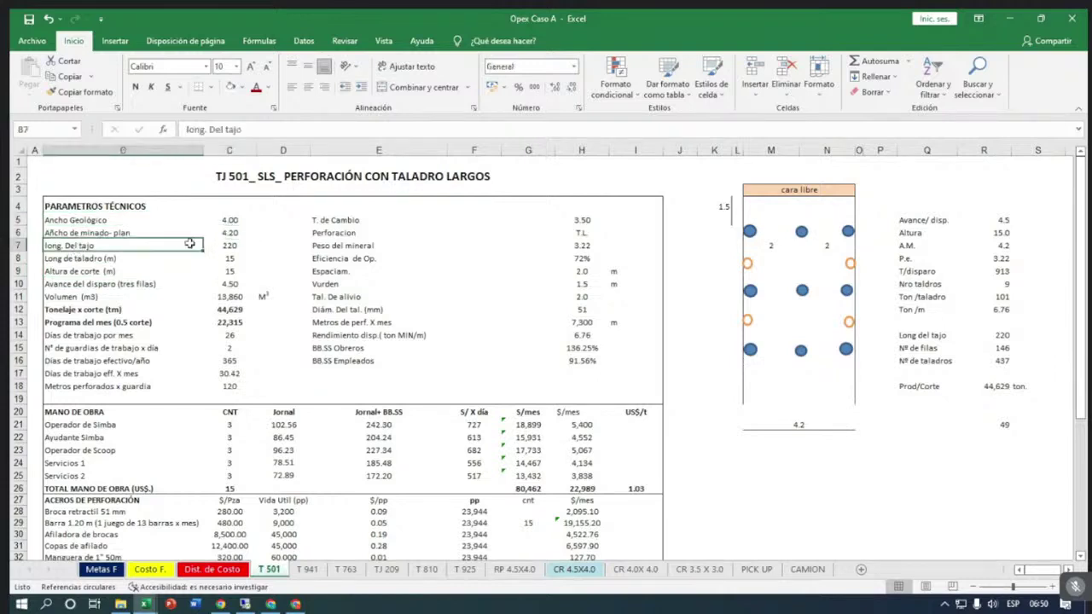
pyautogui.click(119, 258)
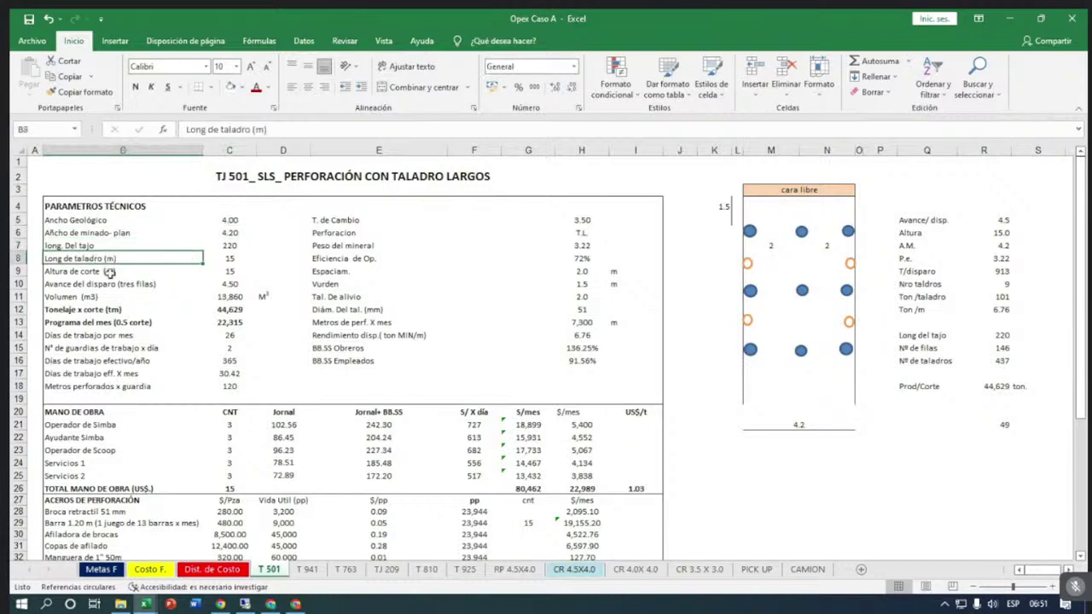
pyautogui.click(215, 271)
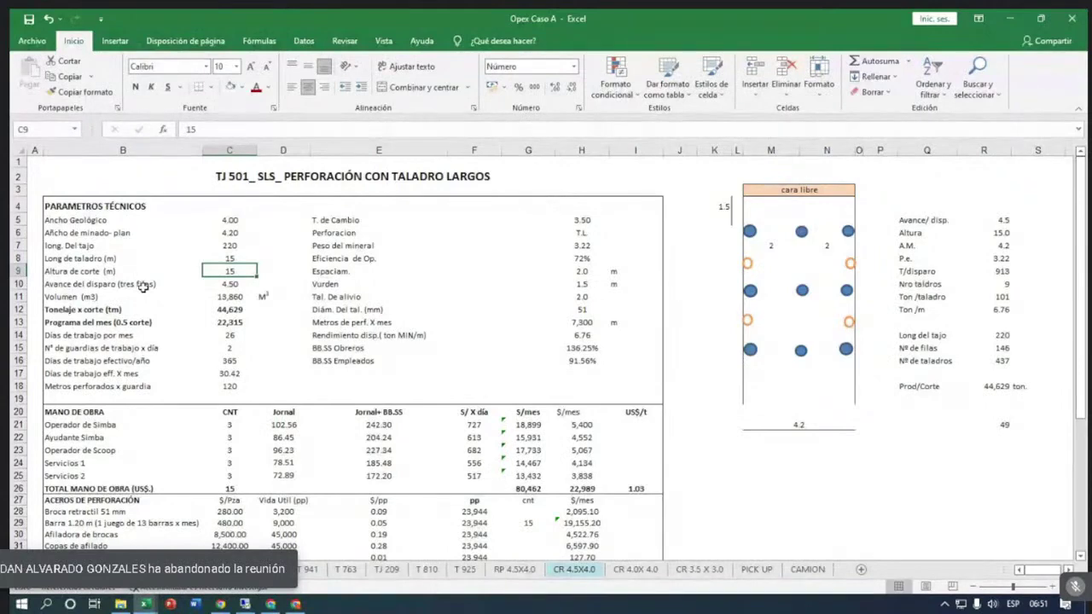
pyautogui.click(229, 288)
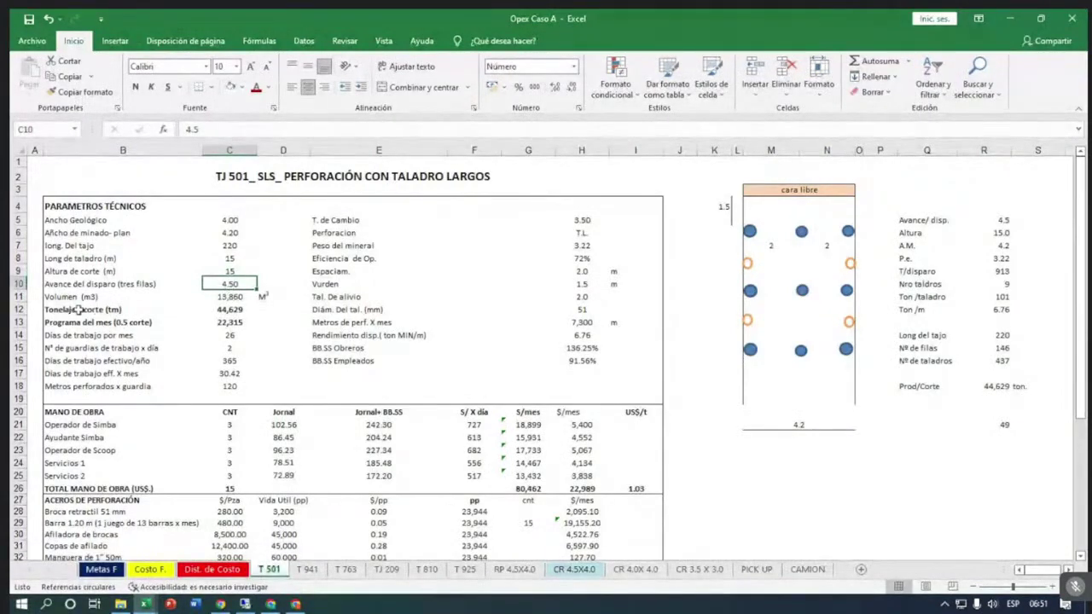
# Examine the formulas behind the volume in C11 and the tonnage per cut in C12, tracing the cells they reference.
pyautogui.click(223, 297)
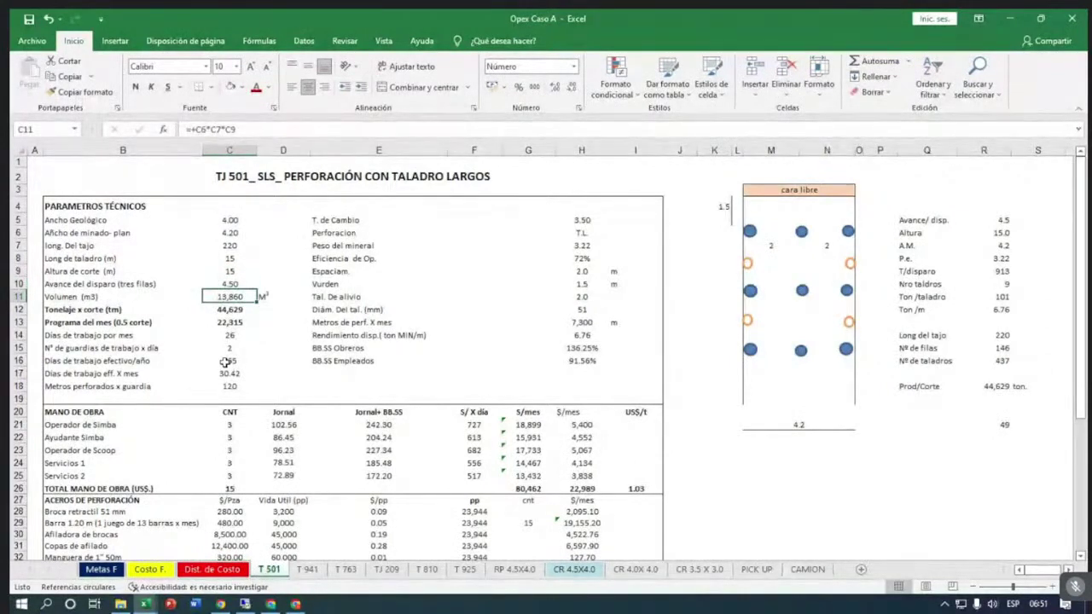
pyautogui.press('F2')
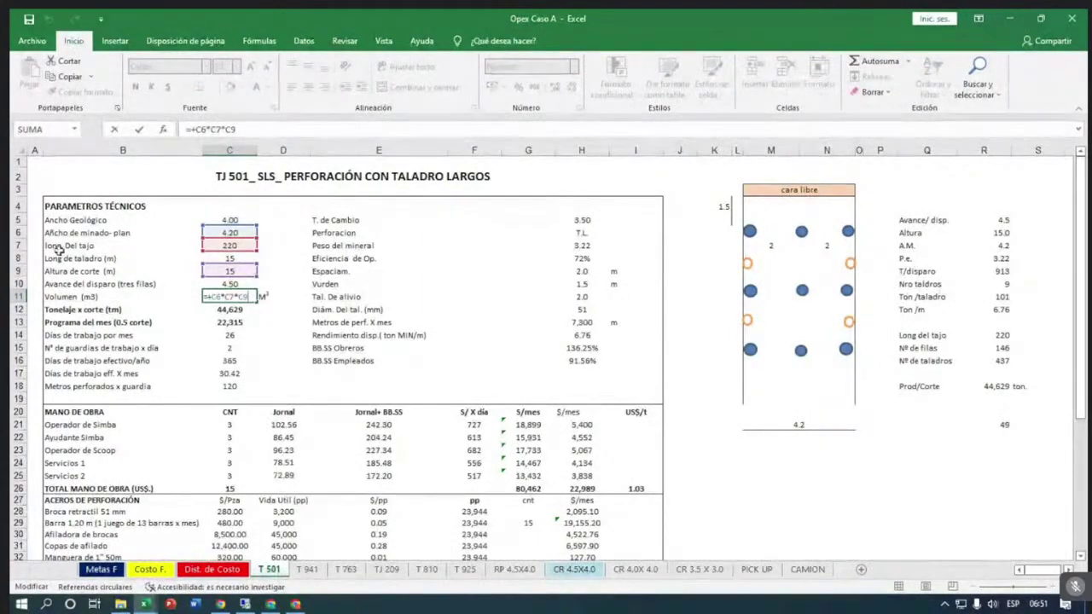
pyautogui.click(260, 370)
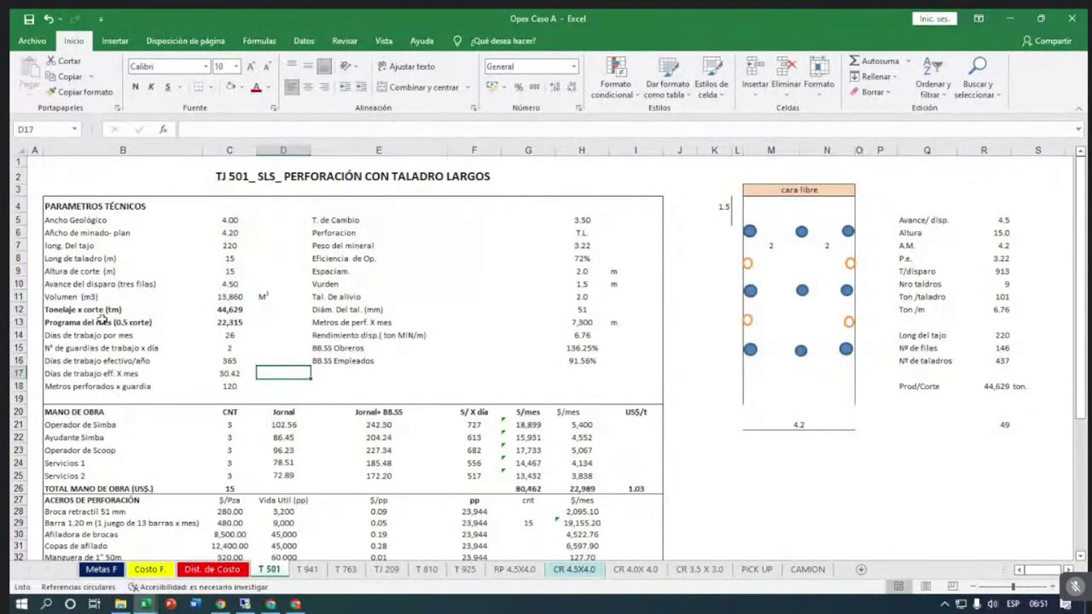
pyautogui.click(209, 309)
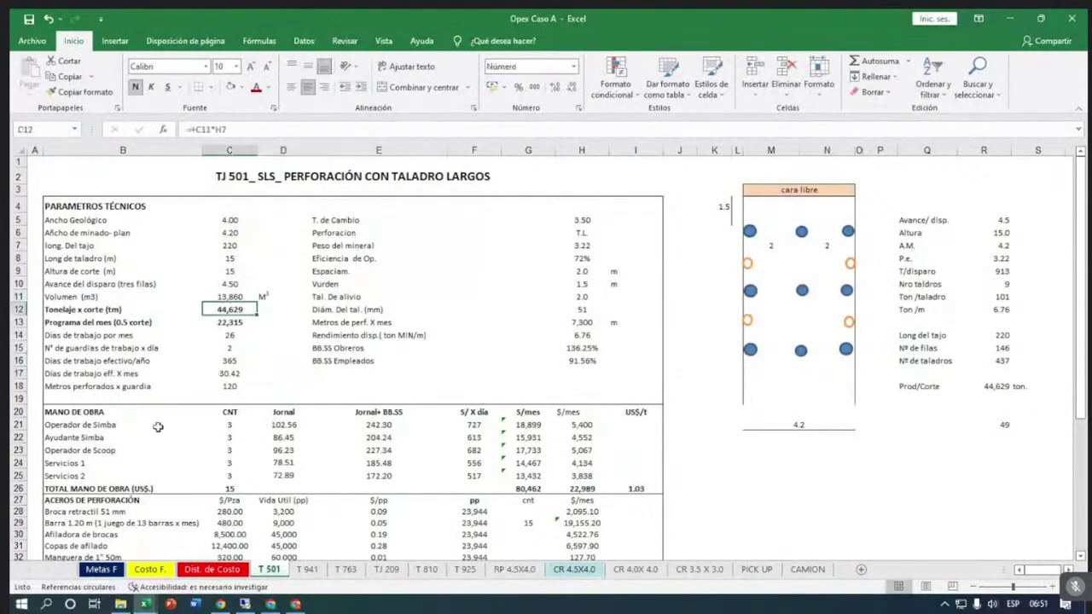
pyautogui.press('F2')
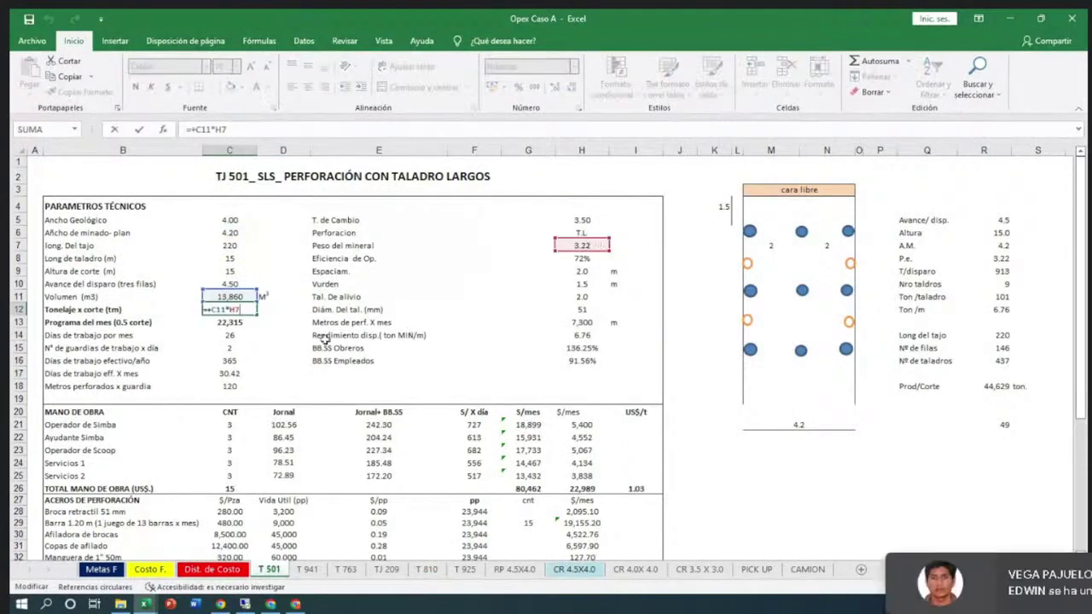
pyautogui.press('Return')
pyautogui.click(228, 309)
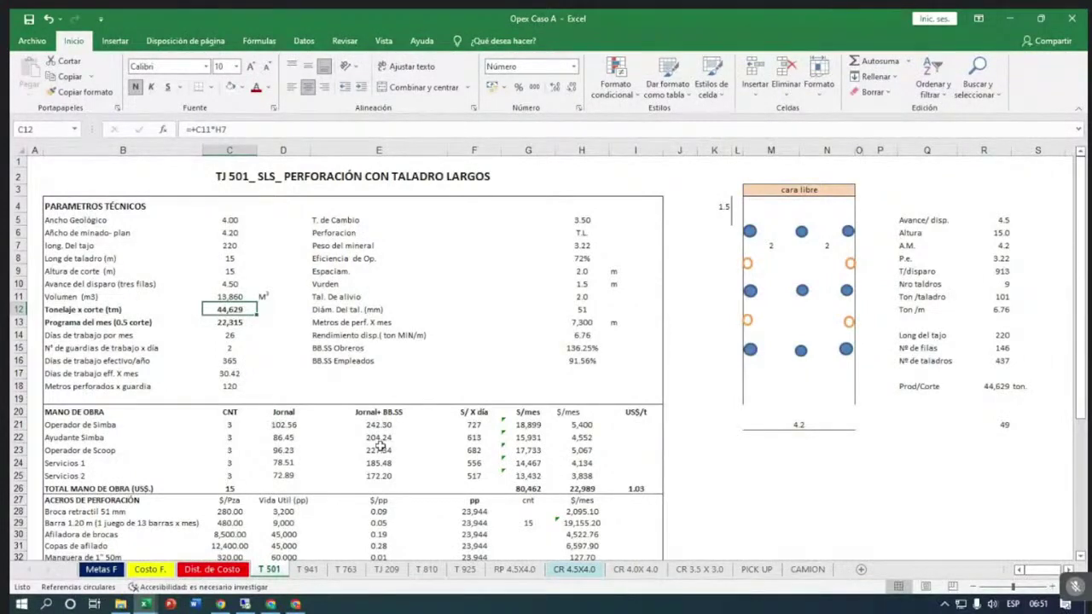
# Highlight the Tonelaje x corte label and value in B12:C12 with a turquoise theme fill colour.
pyautogui.moveTo(96, 312); pyautogui.dragTo(245, 308)
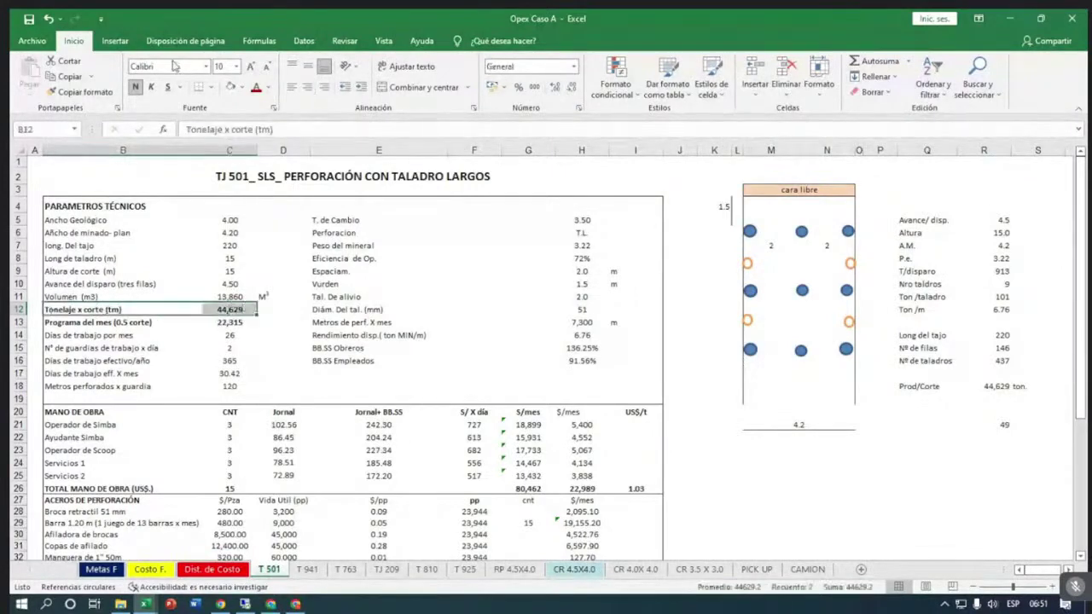
pyautogui.click(244, 89)
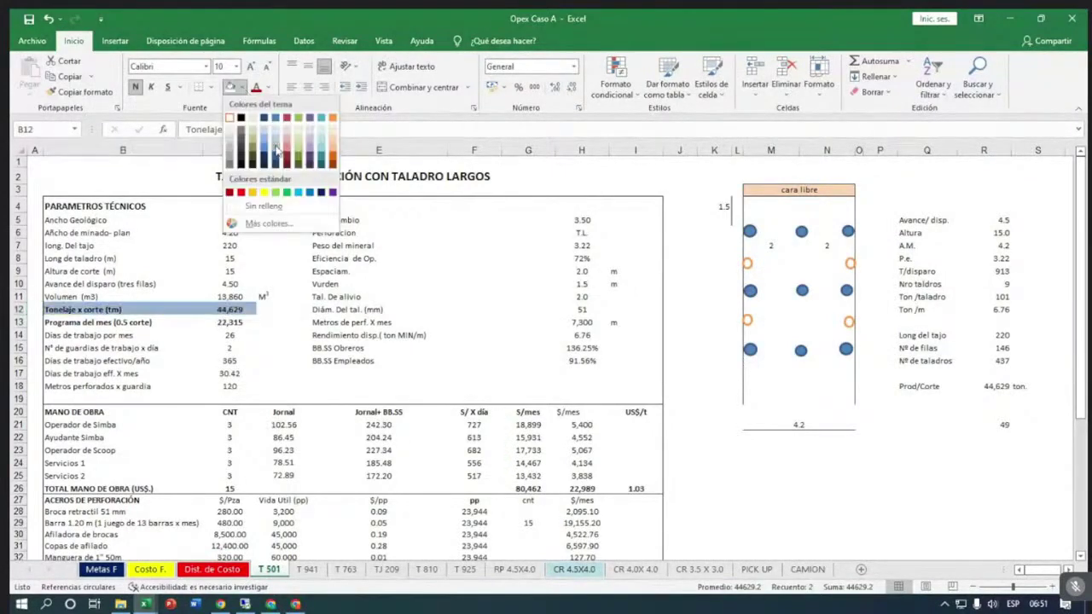
pyautogui.click(321, 152)
pyautogui.click(258, 372)
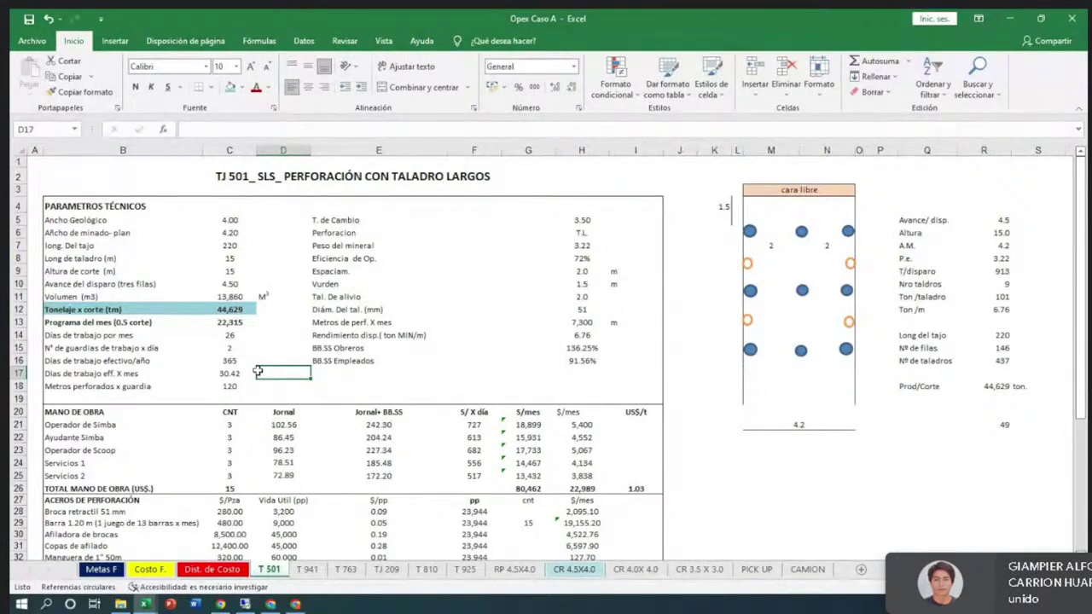
# Review the technical parameters block again, focusing on the monthly program, working days, shifts per day and effective days per year.
pyautogui.moveTo(49, 208); pyautogui.dragTo(609, 387)
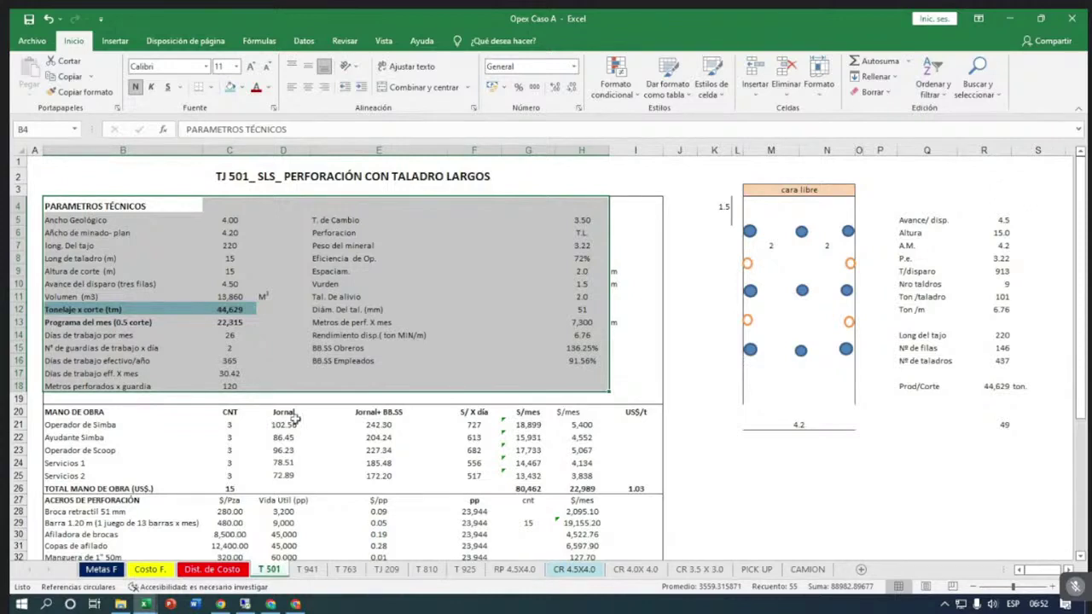
pyautogui.click(145, 361)
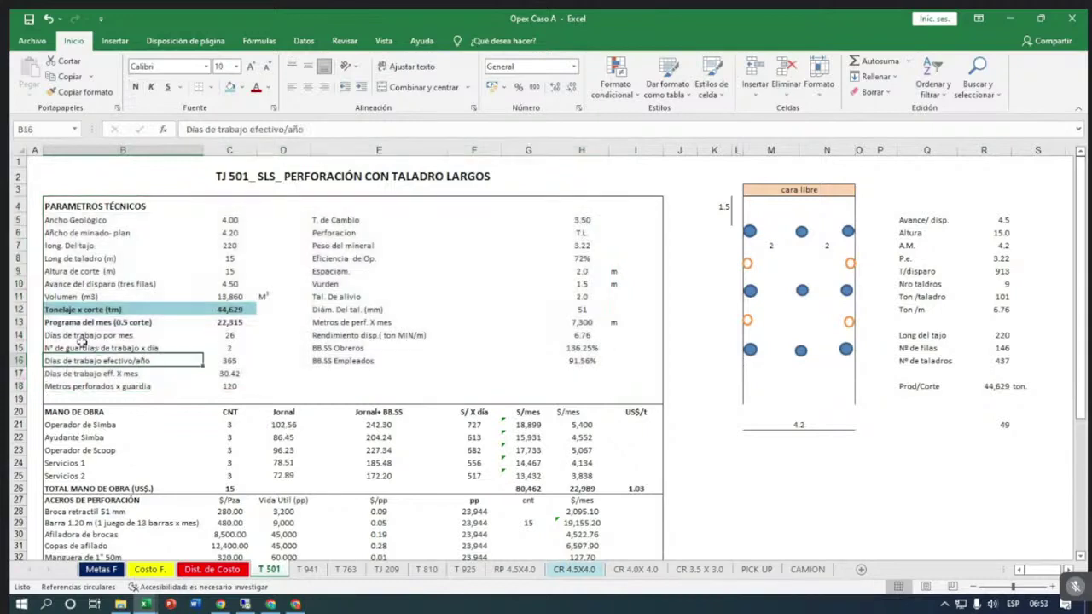
pyautogui.click(239, 325)
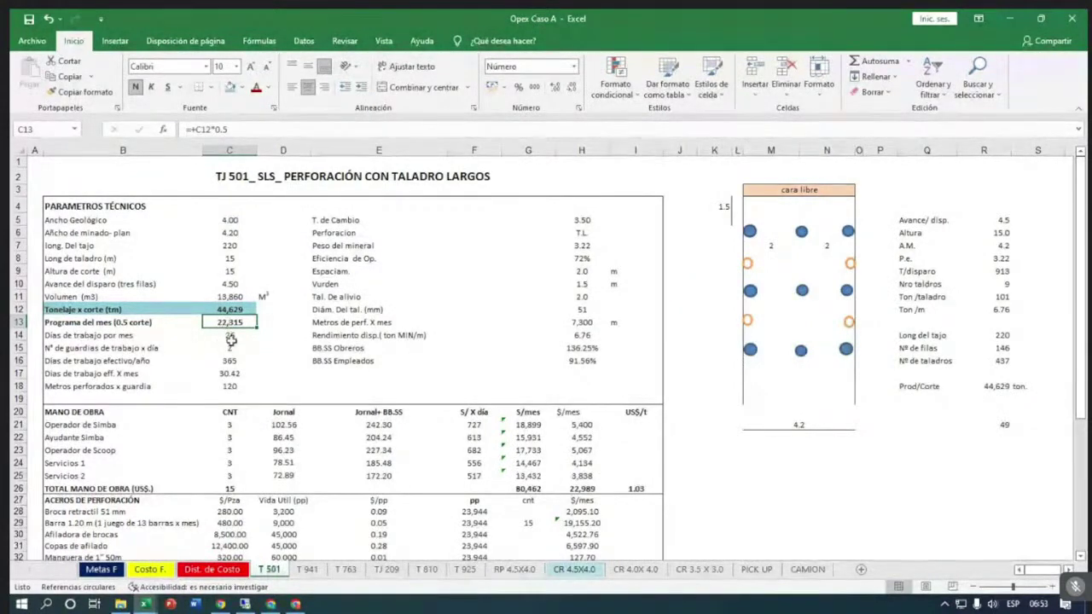
pyautogui.click(226, 346)
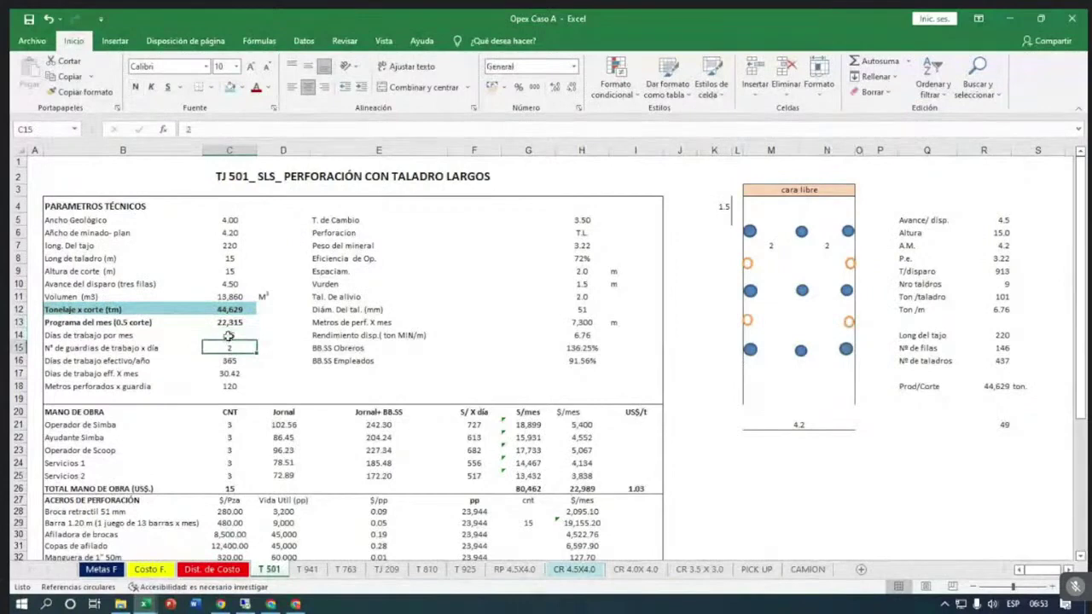
pyautogui.click(227, 336)
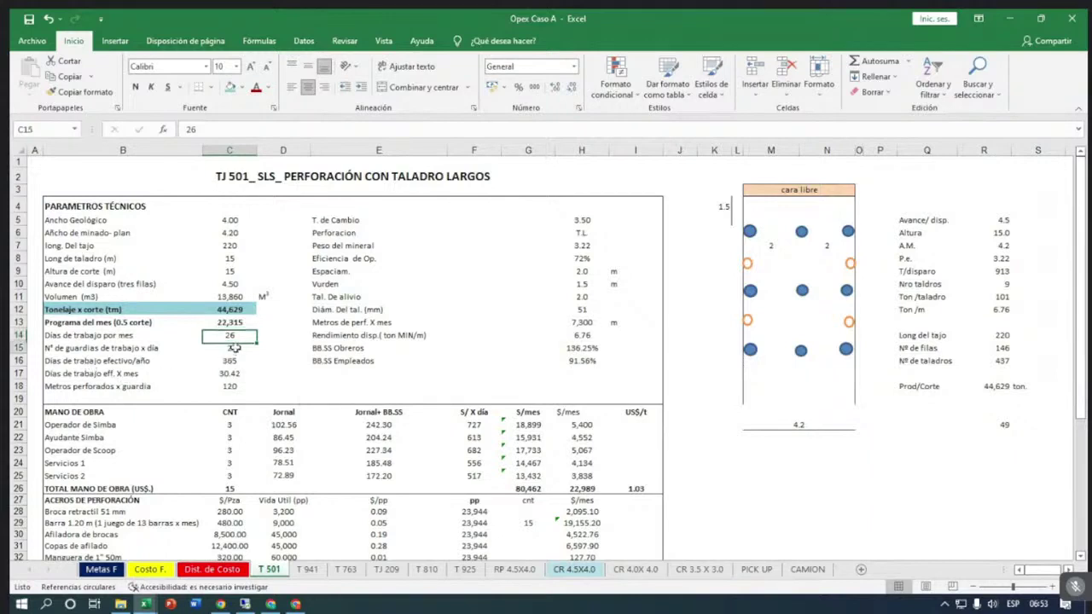
pyautogui.press('Down')
pyautogui.press('Down')
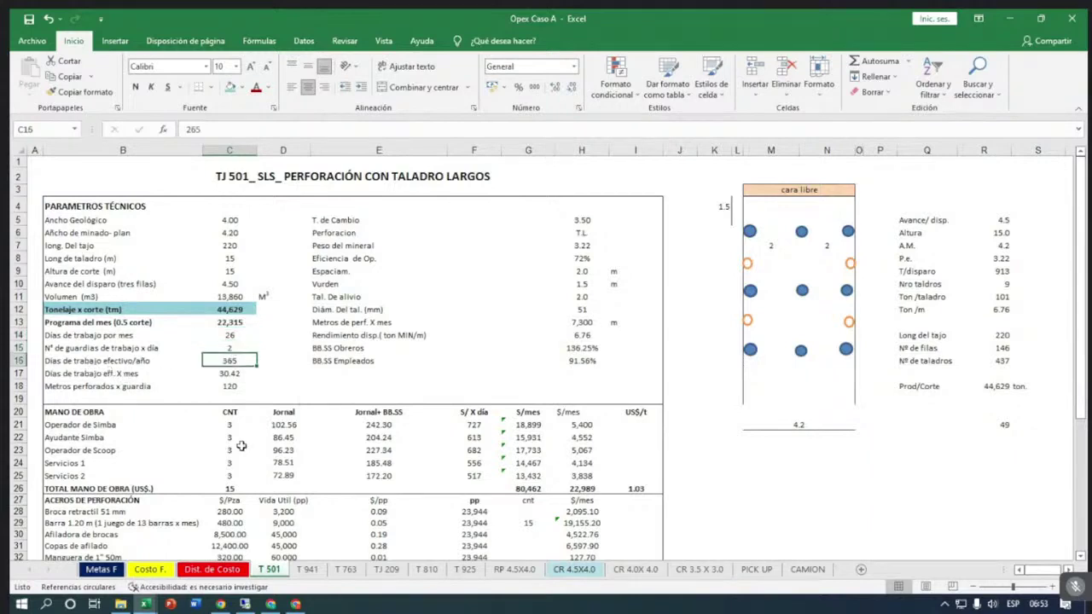
# Check the formula for effective working days per month in C17 and the metres drilled per shift in C18.
pyautogui.click(228, 375)
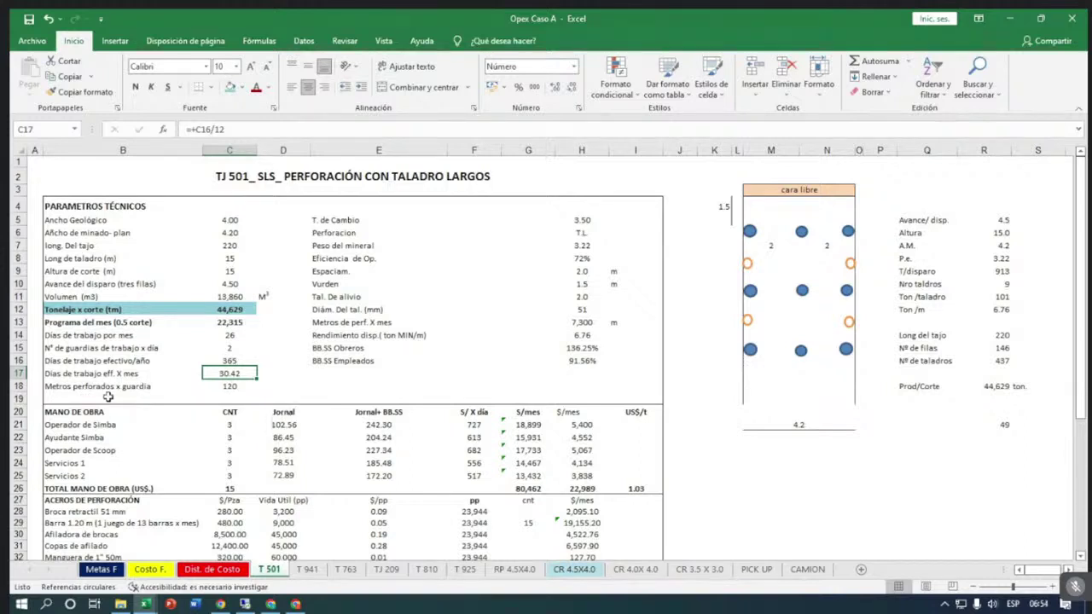
pyautogui.click(226, 384)
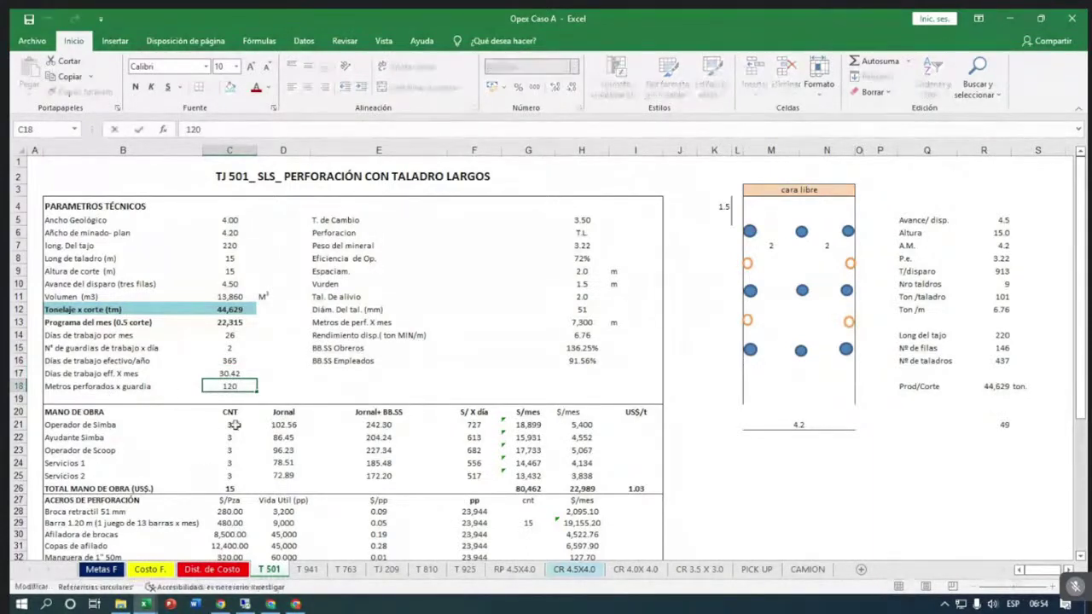
pyautogui.click(281, 388)
pyautogui.click(230, 385)
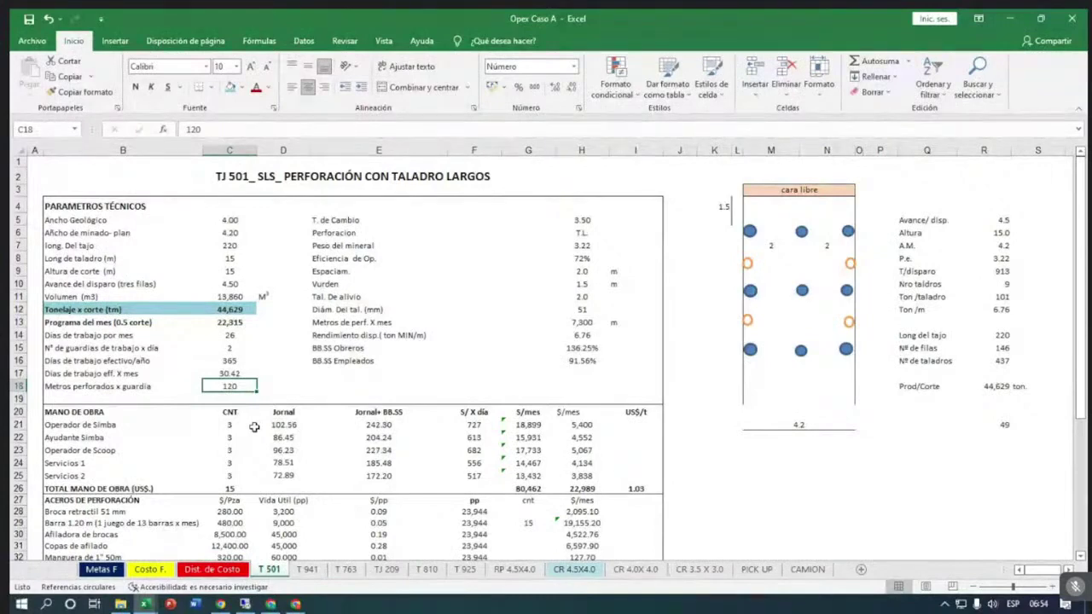
# Review the technical parameters in H5:H12, from exchange rate, drilling type and ore weight to spacing, relief holes and hole diameter.
pyautogui.click(599, 224)
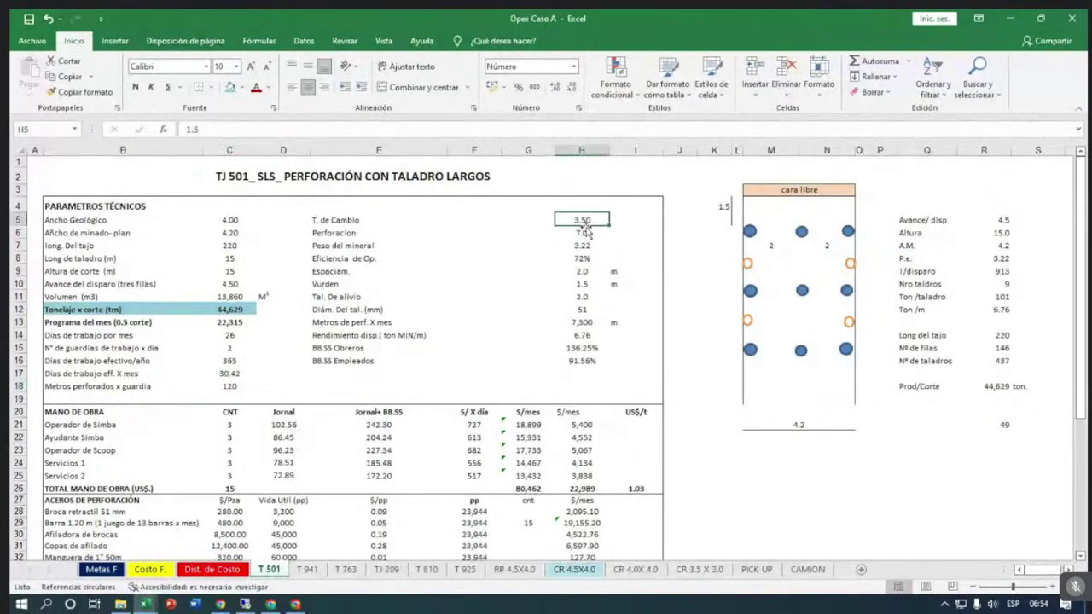
pyautogui.click(591, 235)
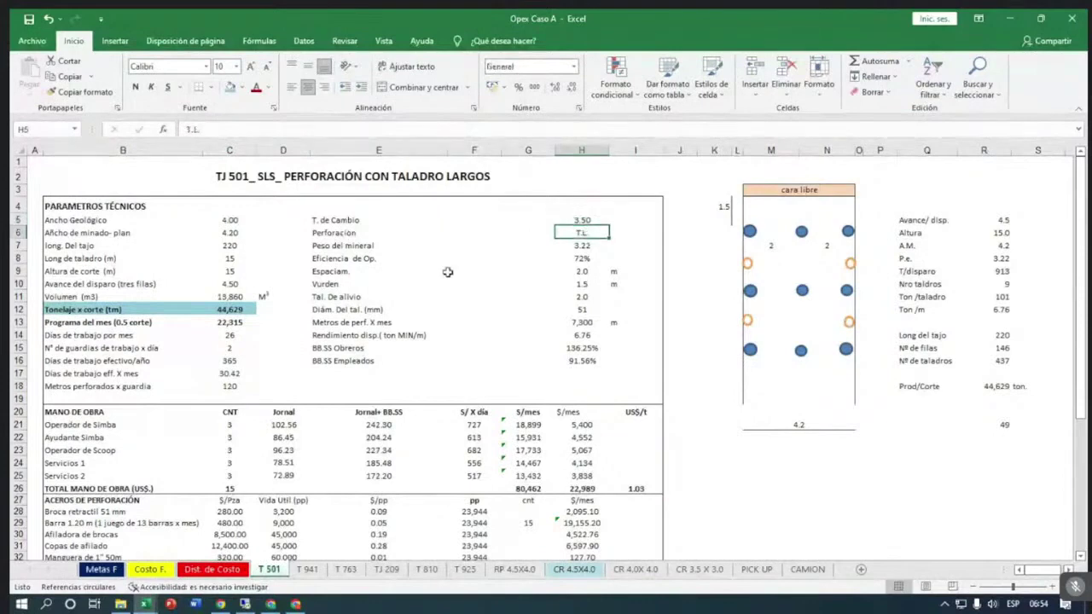
pyautogui.click(582, 247)
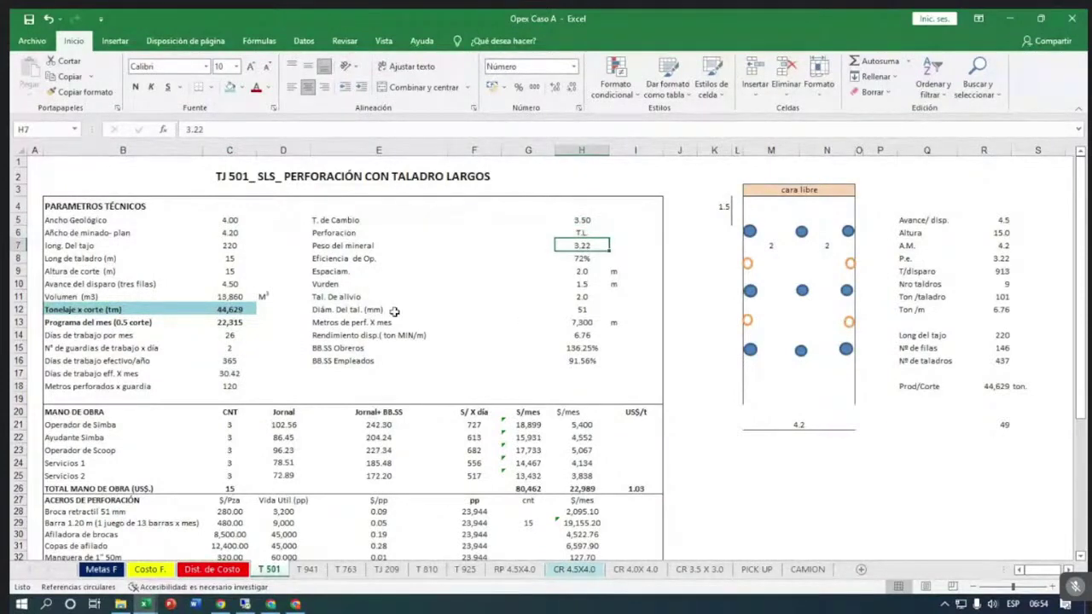
pyautogui.click(558, 259)
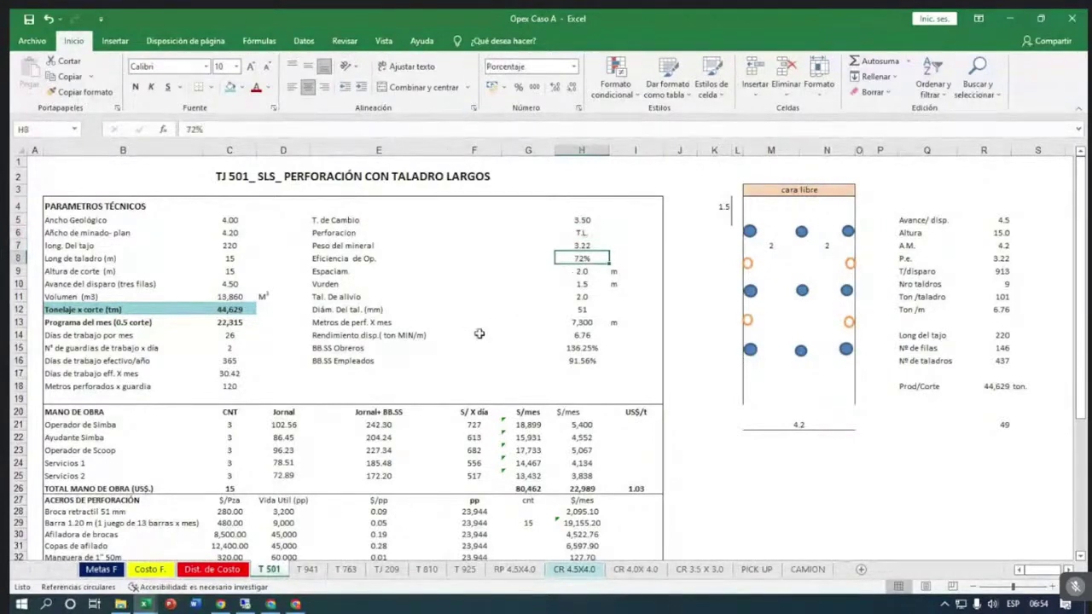
pyautogui.click(344, 273)
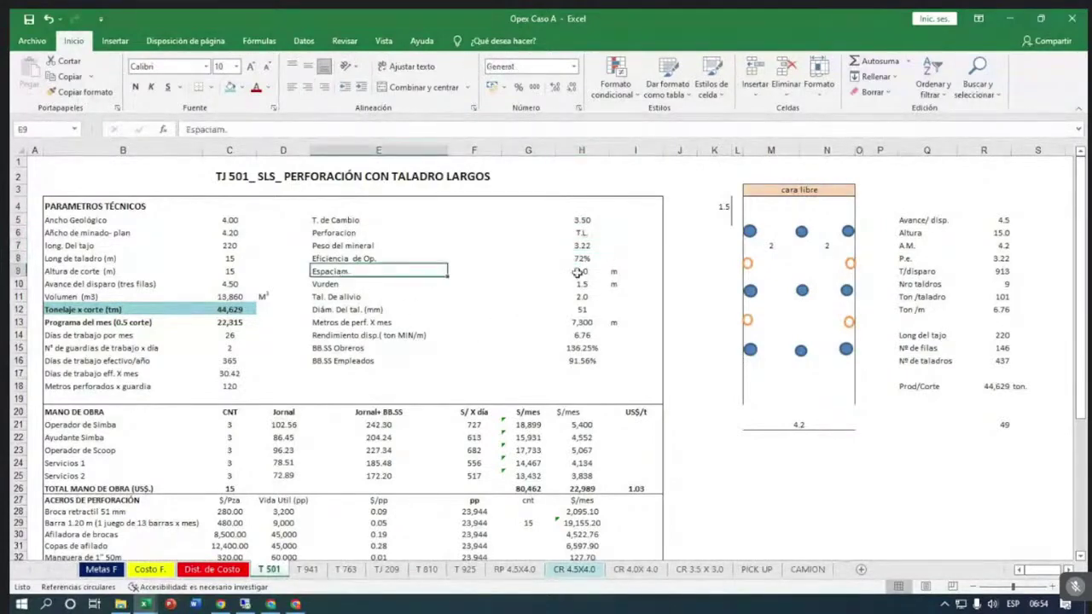
pyautogui.click(578, 271)
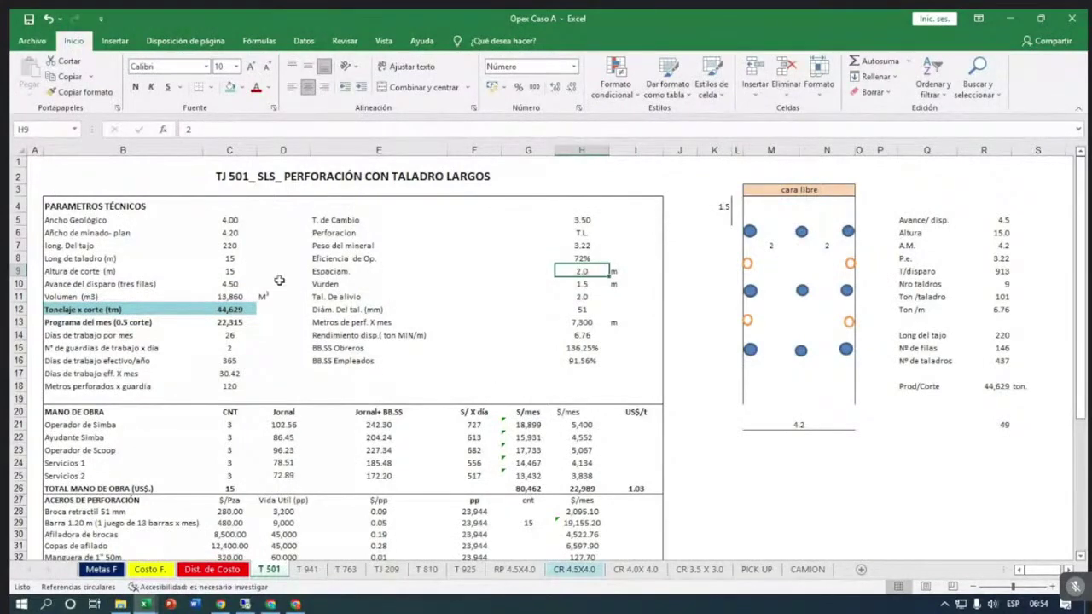
pyautogui.scroll(-2, 255, 474)
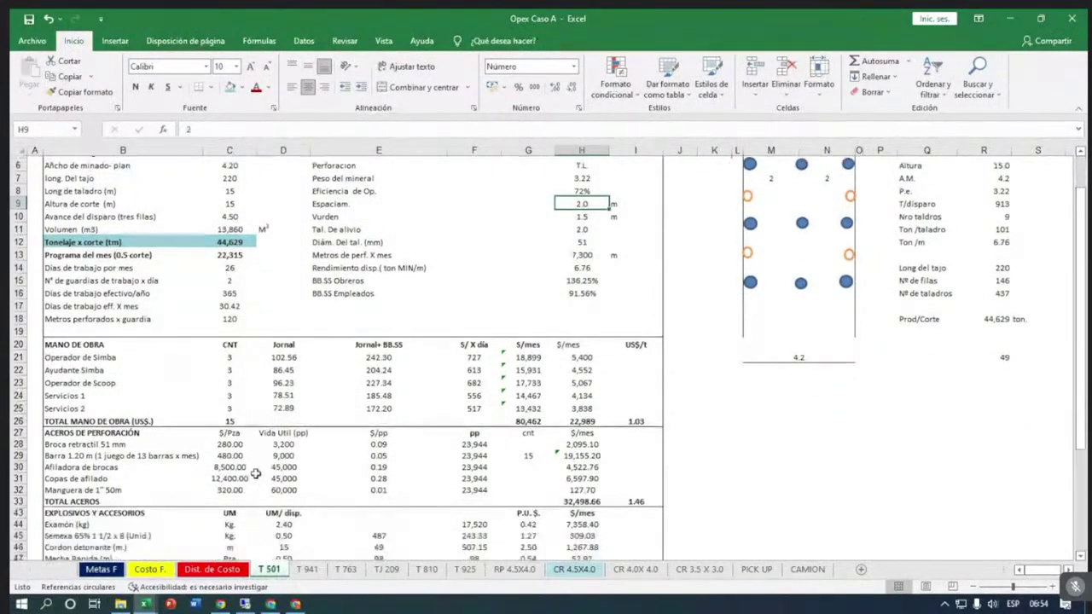
pyautogui.scroll(1, 255, 474)
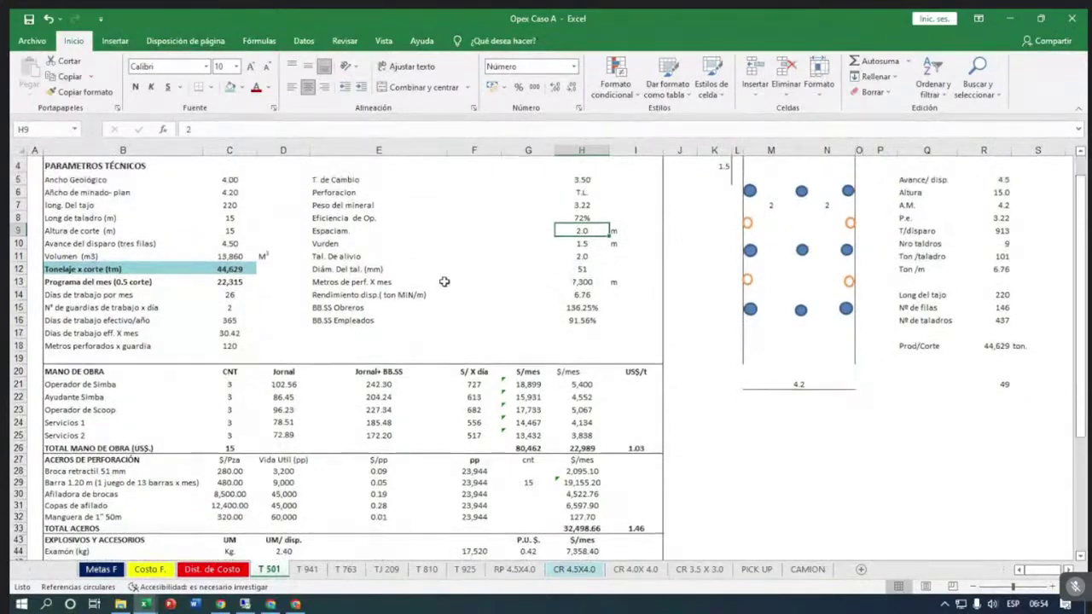
pyautogui.click(577, 256)
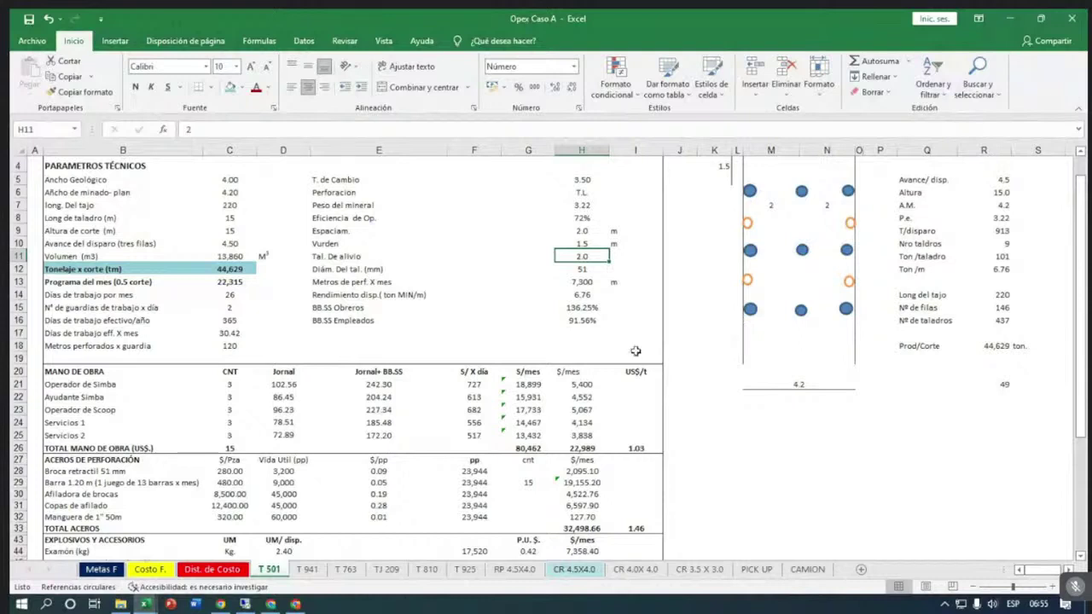
pyautogui.click(582, 270)
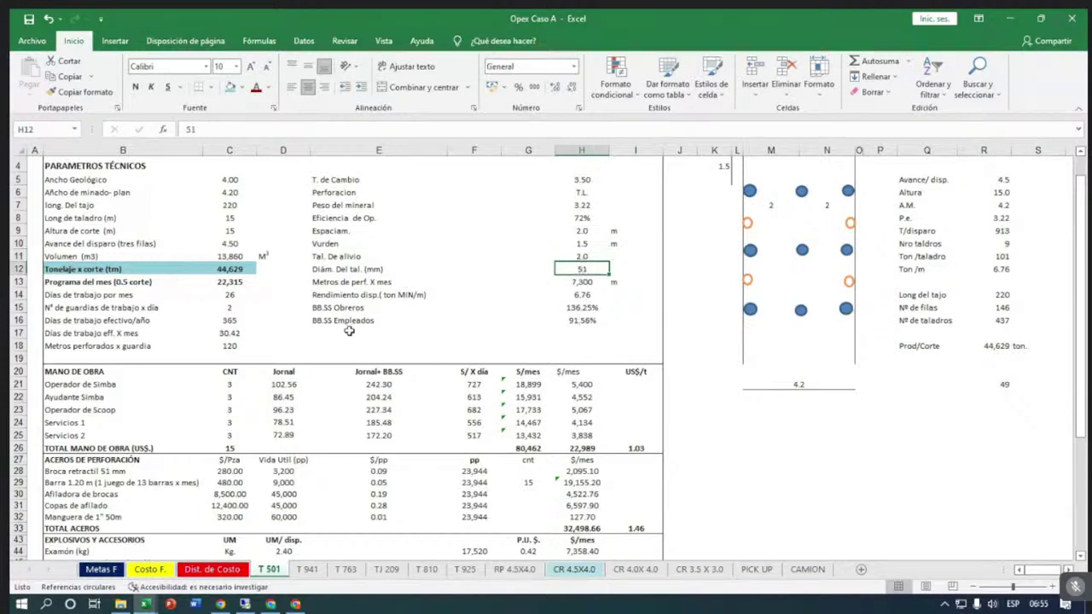
# Examine the formulas for metres drilled per month in H13 and blast yield in H14, tracing the cells they reference.
pyautogui.click(570, 284)
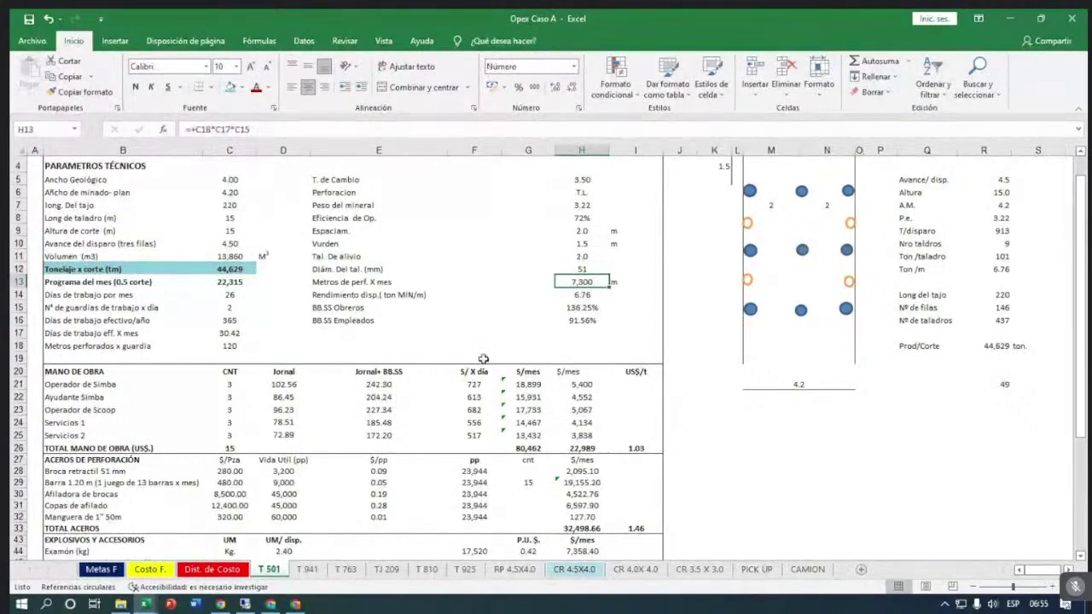
pyautogui.press('F2')
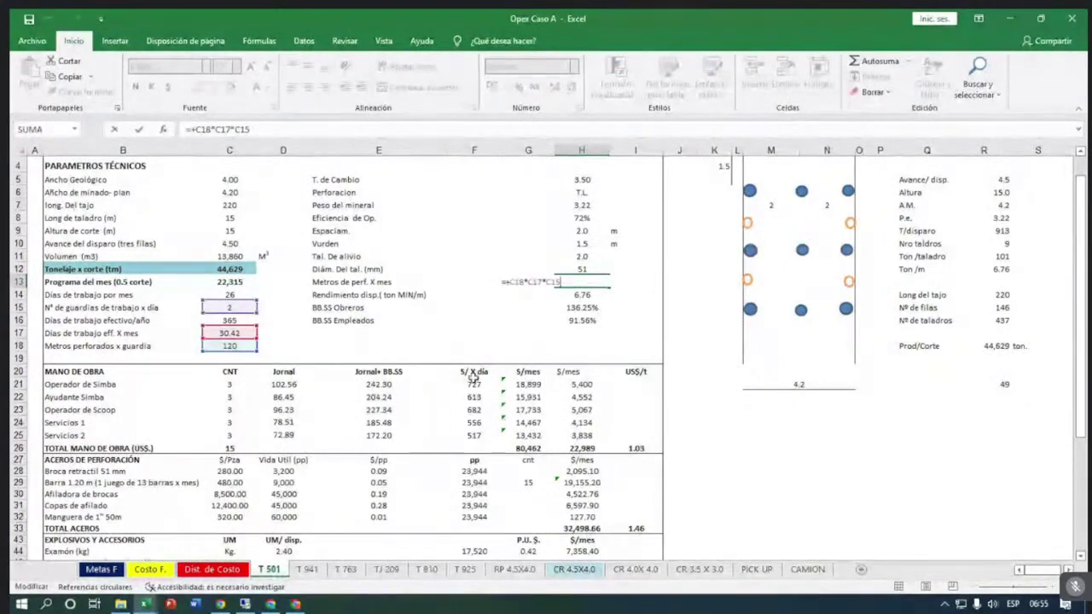
pyautogui.click(474, 344)
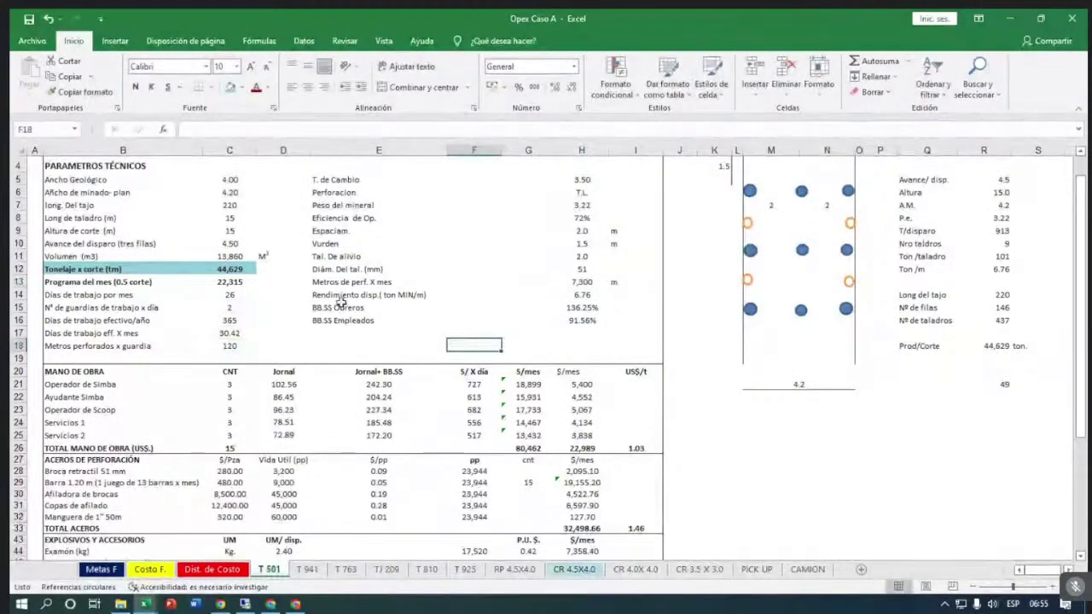
pyautogui.click(570, 294)
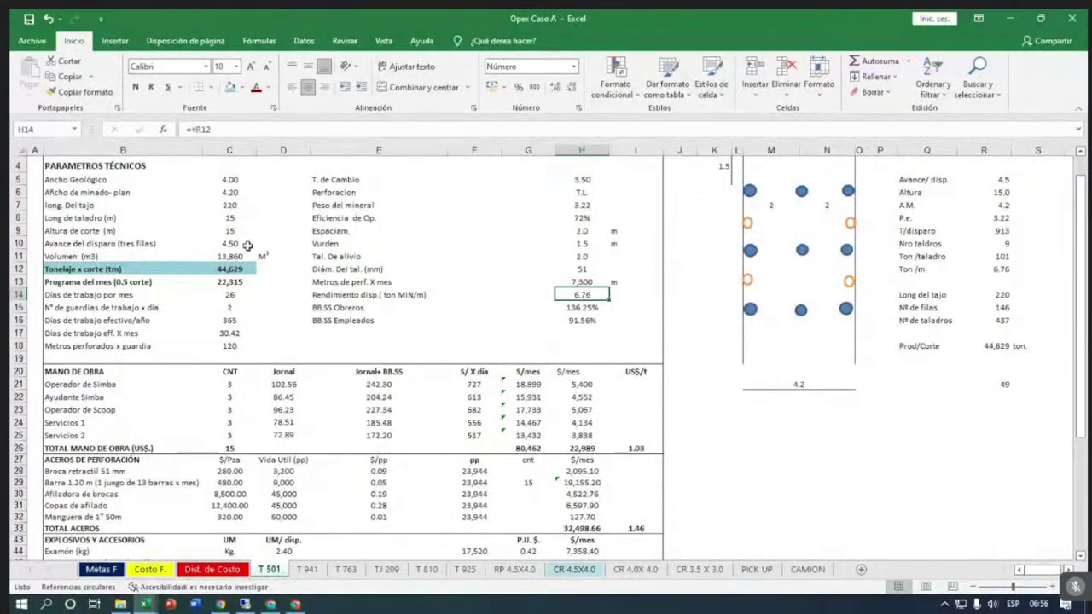
pyautogui.press('F2')
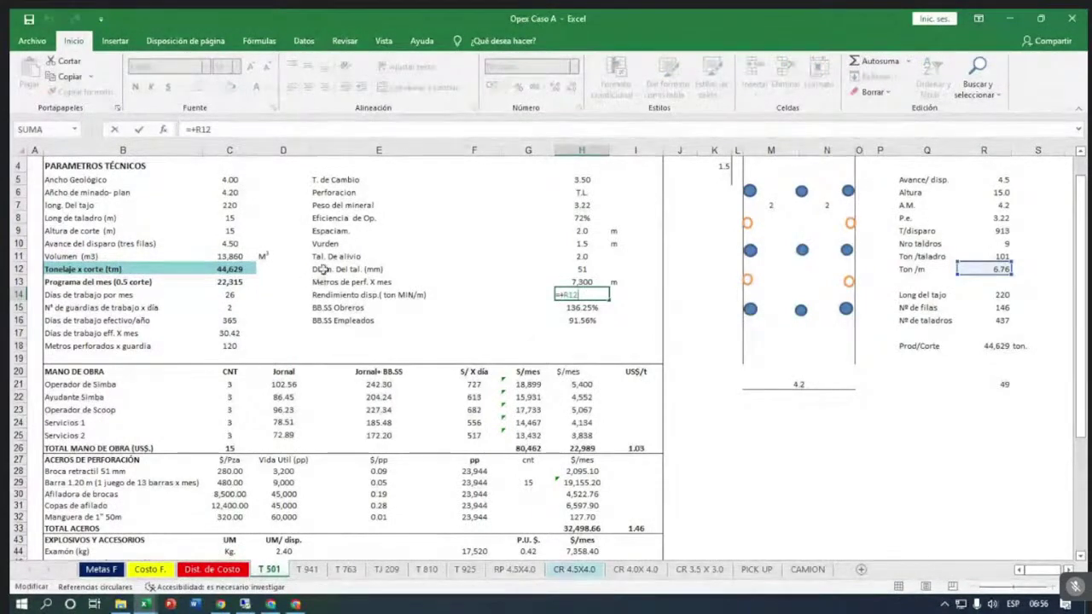
pyautogui.scroll(1, 319, 273)
pyautogui.scroll(-1, 322, 269)
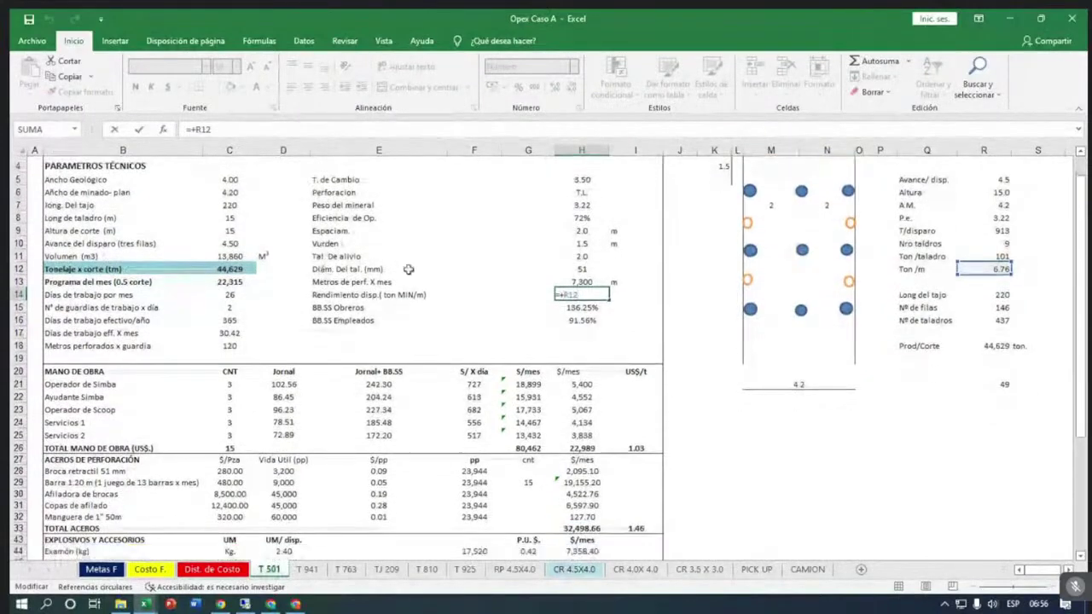
pyautogui.click(406, 270)
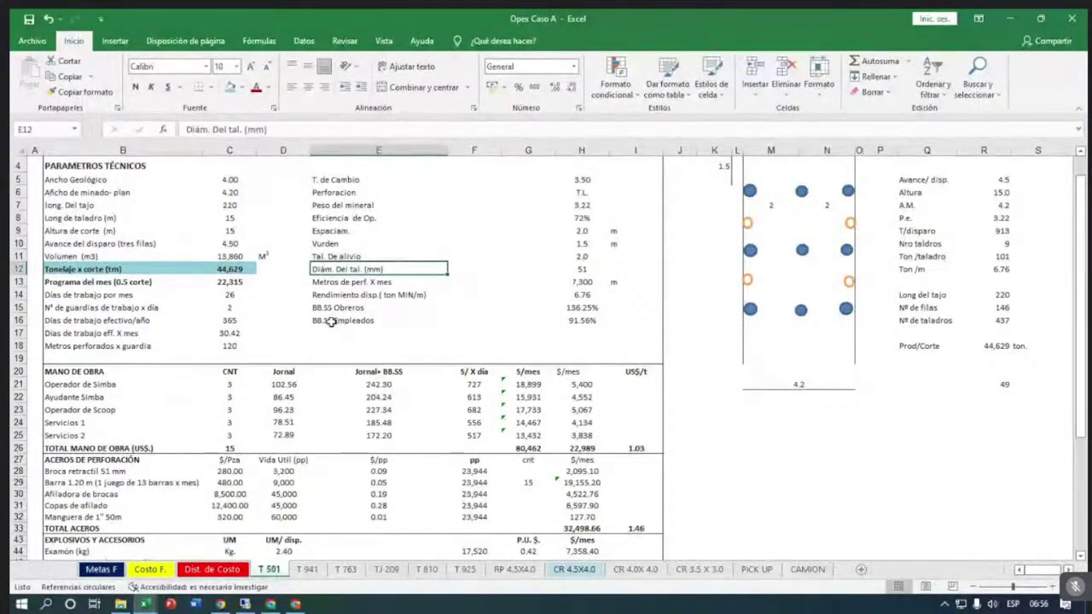
# Compare the social benefit rates for workers (BB.SS Obreros) in H15 and employees (BB.SS Empleados) in H16.
pyautogui.click(576, 308)
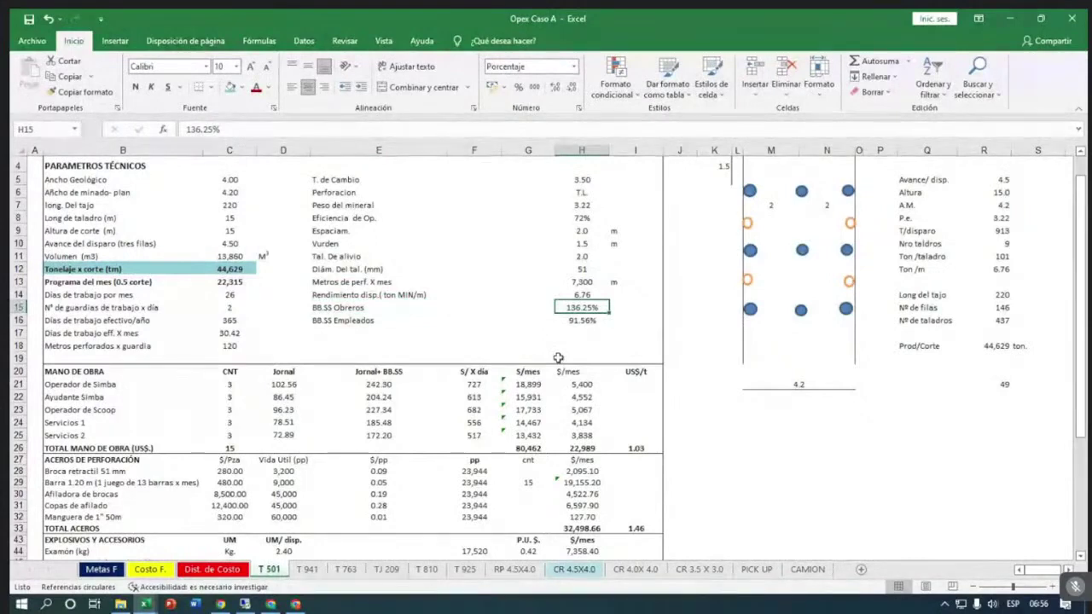
pyautogui.scroll(1, 557, 357)
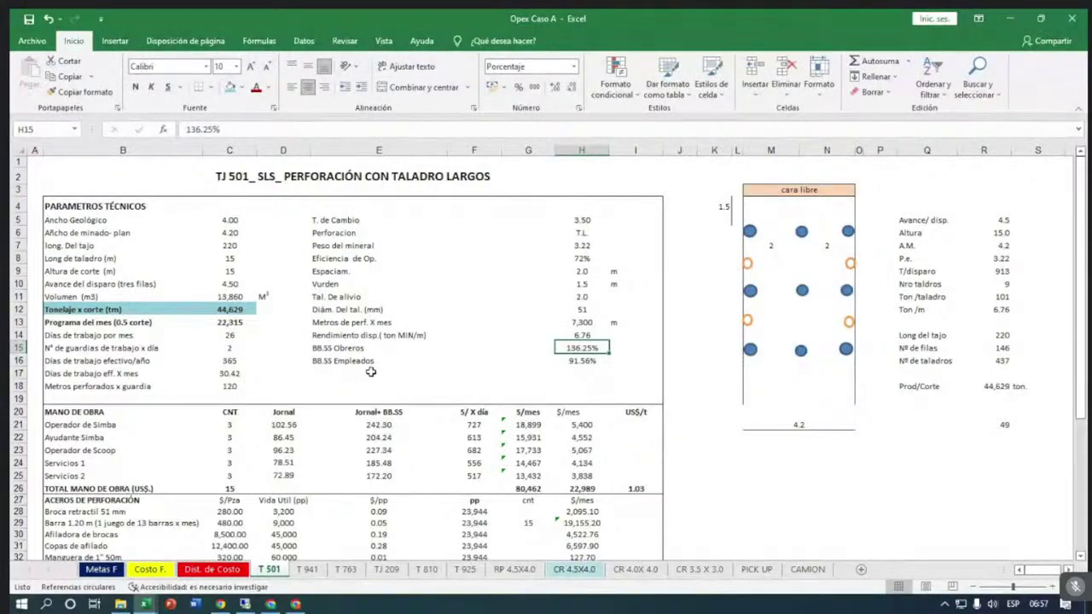
pyautogui.click(583, 362)
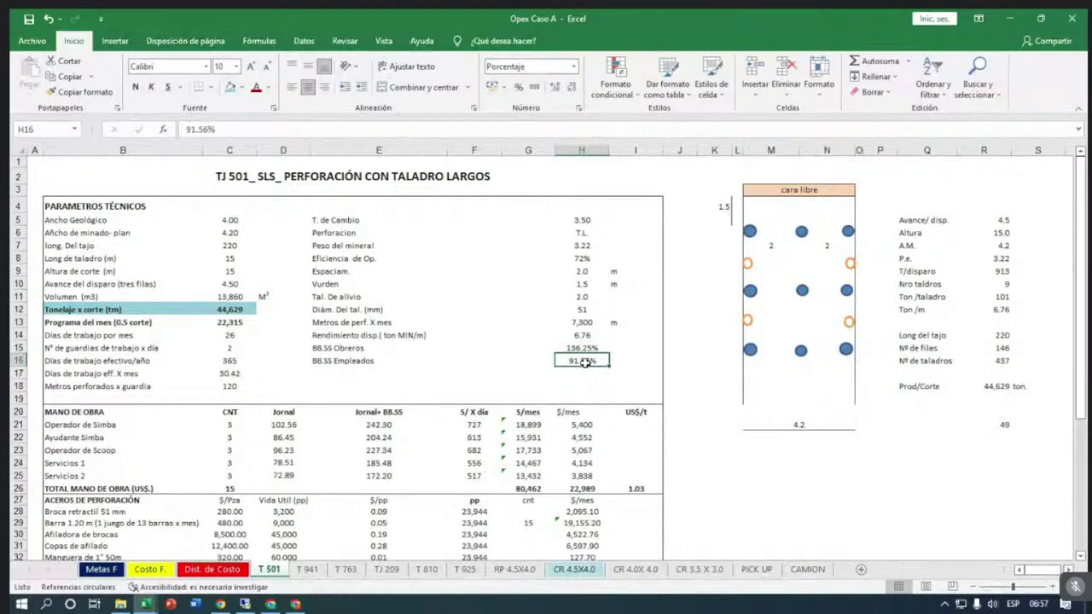
pyautogui.press('Up')
pyautogui.press('Down')
pyautogui.click(571, 350)
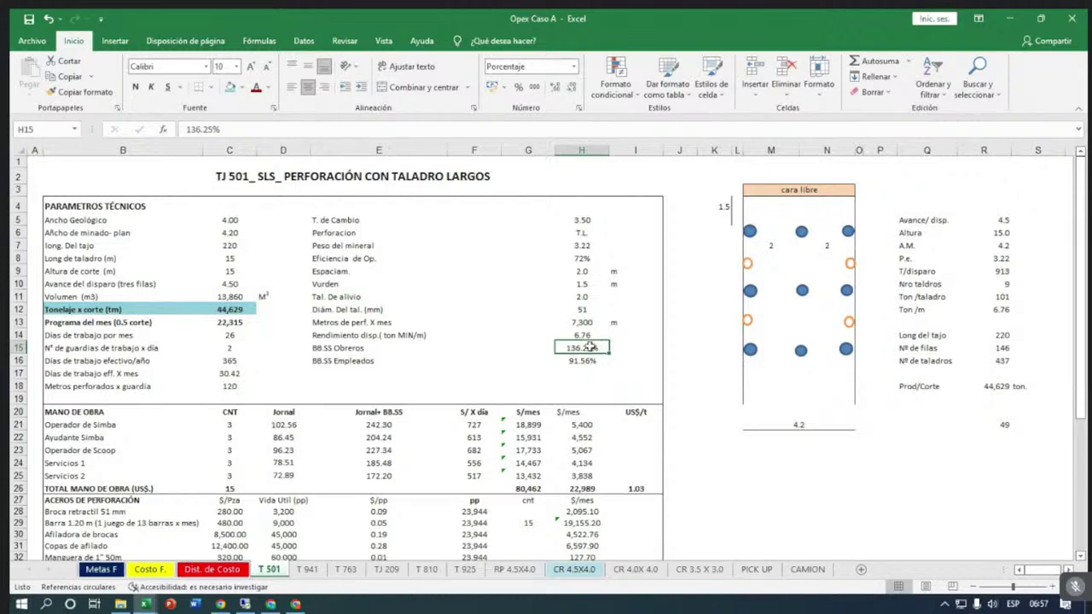
pyautogui.click(583, 361)
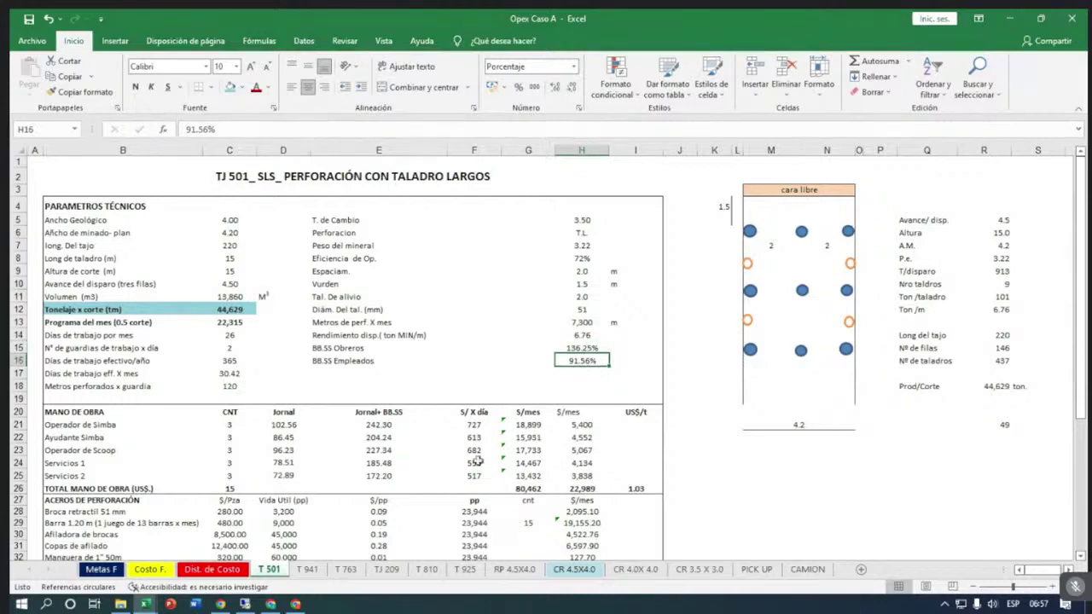
# Look over the T 501 cost sections for labour, drilling steel, explosives and equipment down to the direct cost.
pyautogui.scroll(-2, 478, 461)
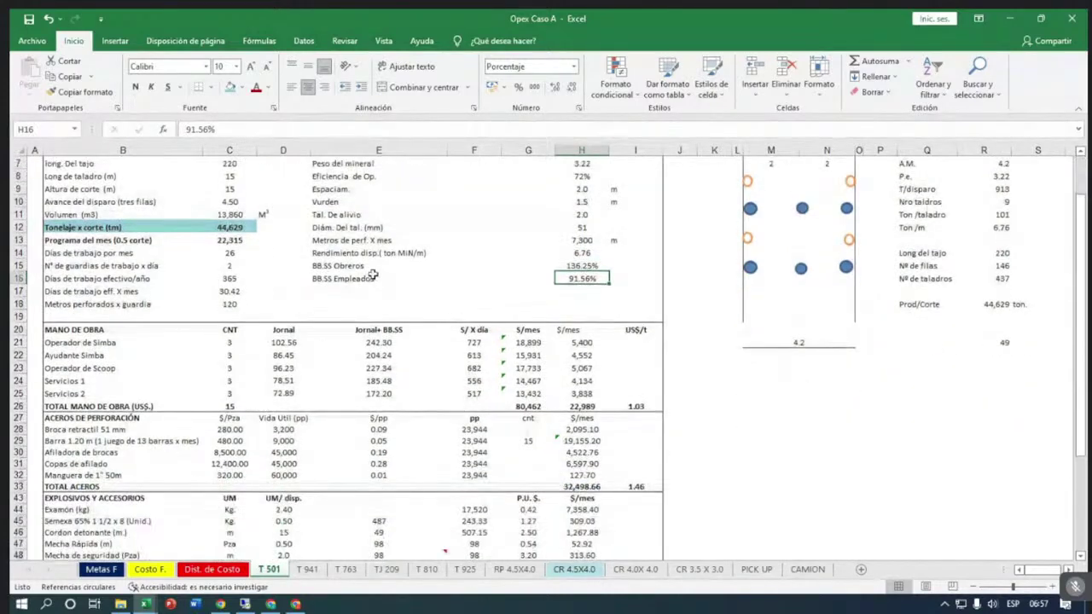
pyautogui.scroll(1, 358, 273)
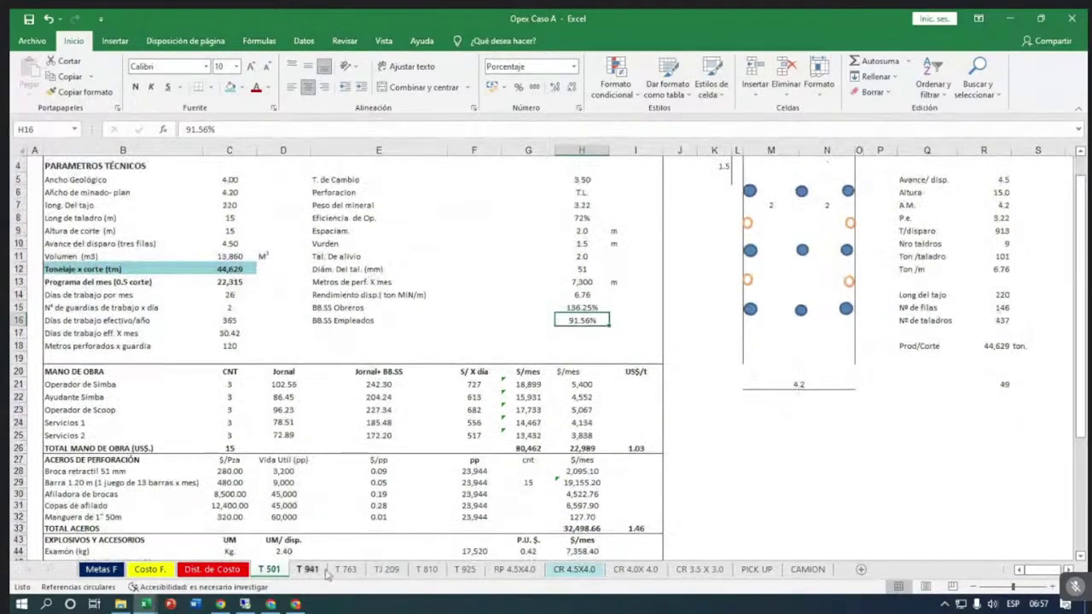
pyautogui.scroll(1, 246, 334)
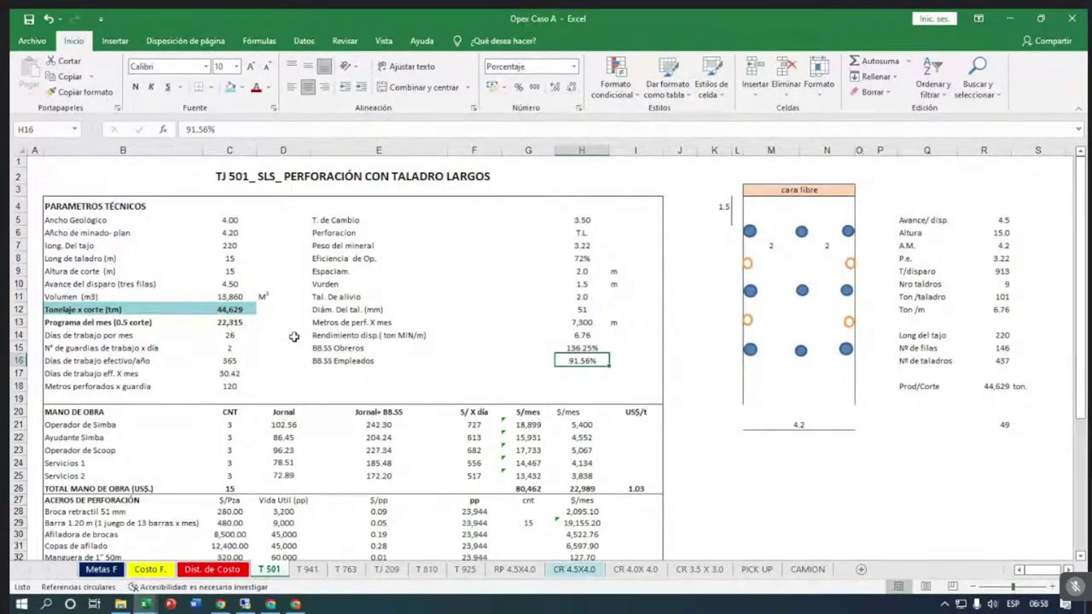
pyautogui.scroll(-5, 256, 375)
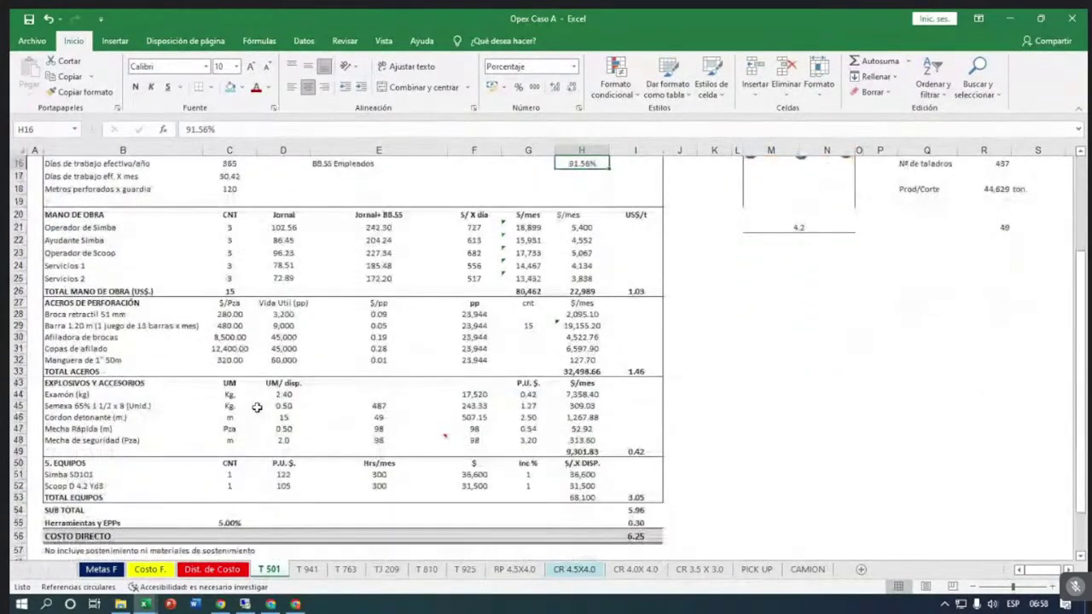
pyautogui.scroll(5, 257, 408)
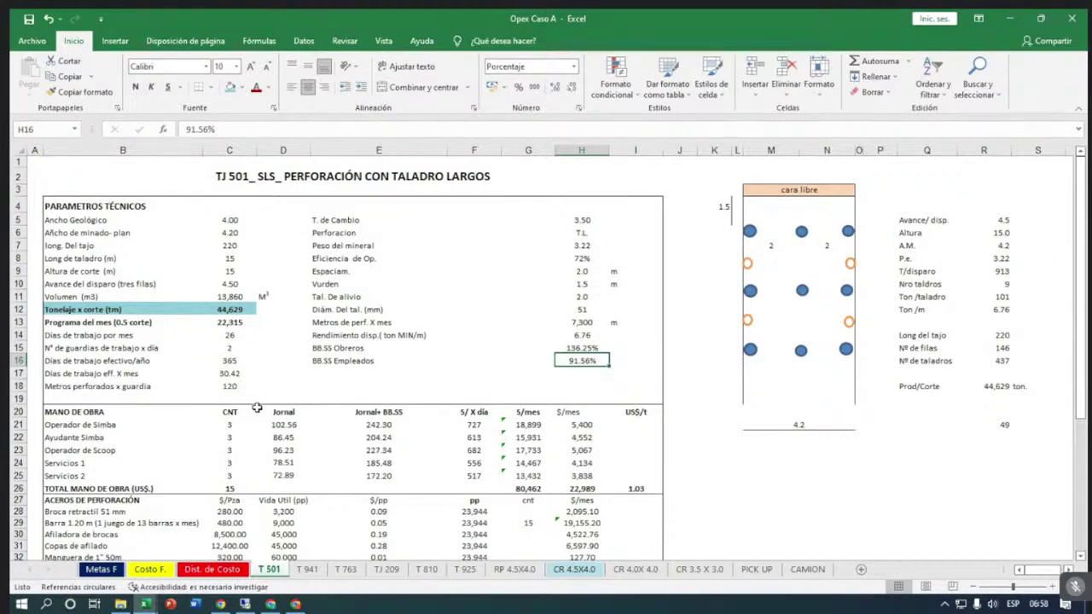
pyautogui.scroll(-2, 257, 408)
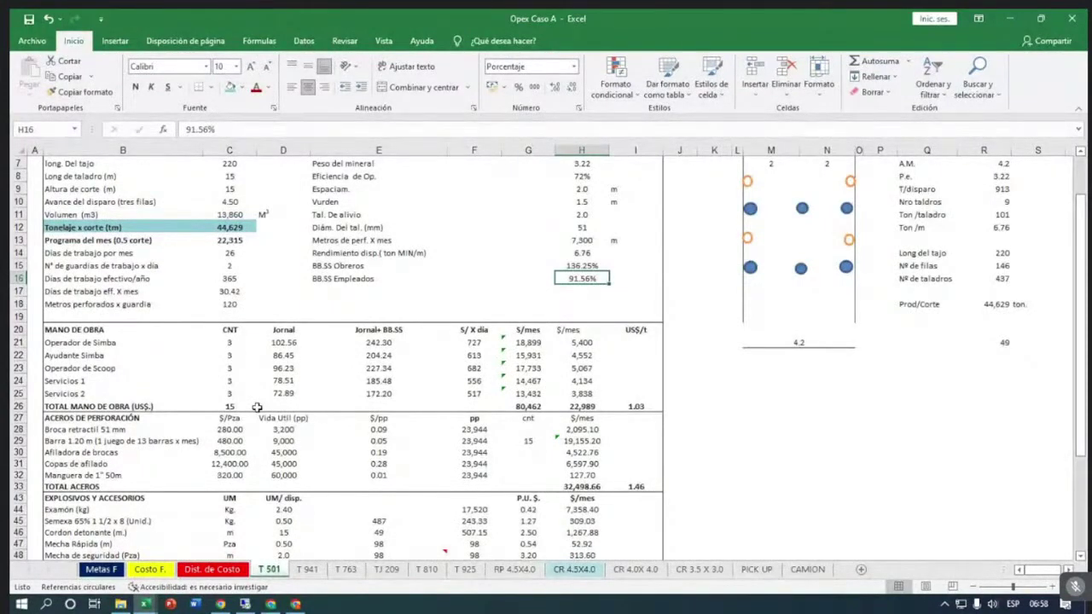
pyautogui.scroll(-2, 256, 408)
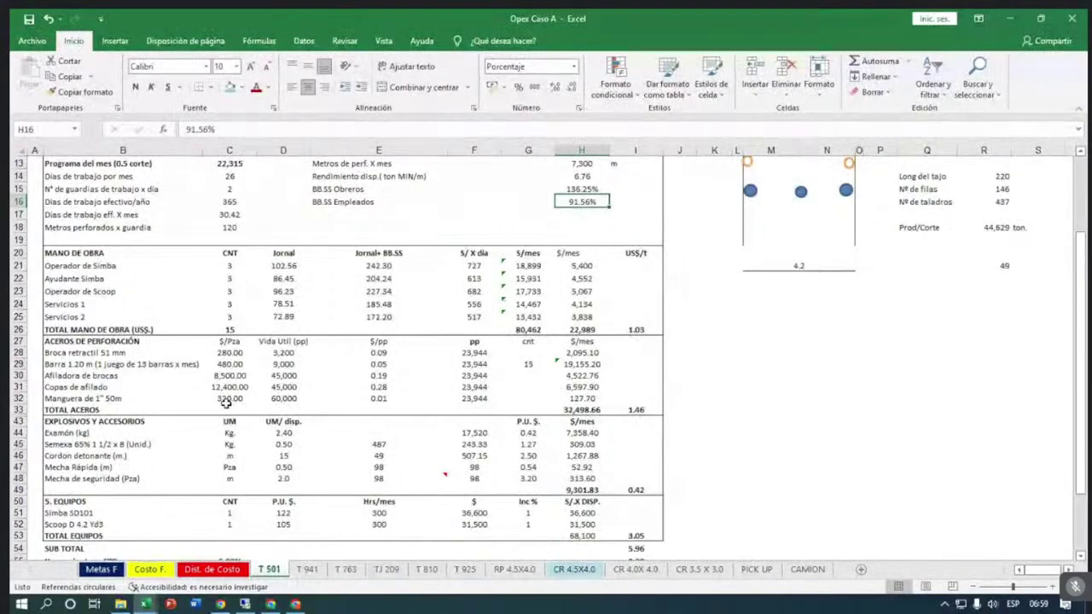
# Review the Mano de Obra section, focusing on the Operador de Simba and Ayudante Simba rows and the operator count in C21.
pyautogui.click(88, 254)
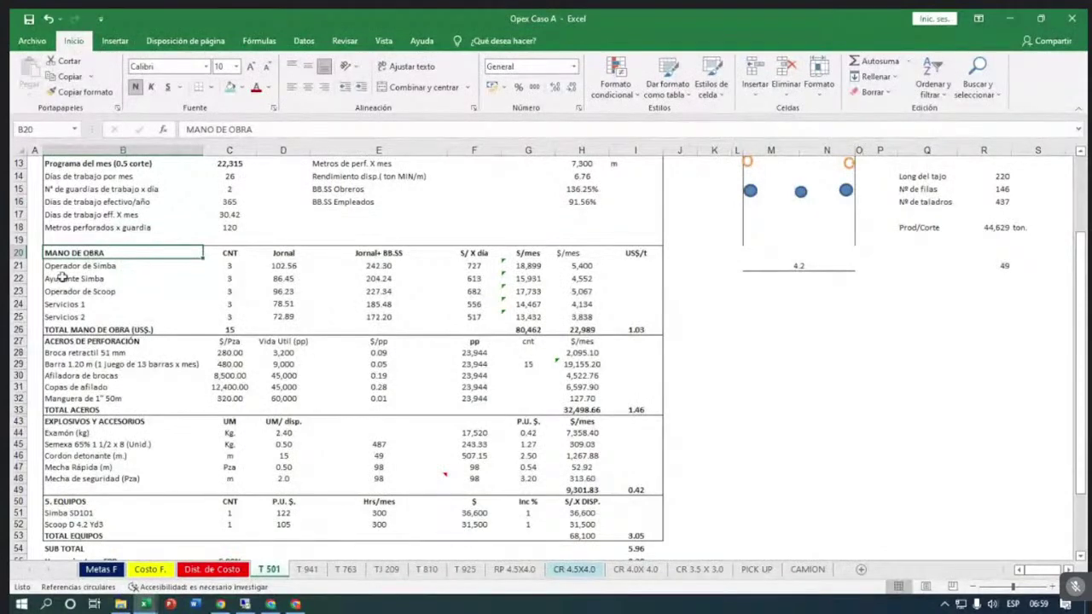
pyautogui.scroll(3, 61, 278)
pyautogui.scroll(-2, 85, 299)
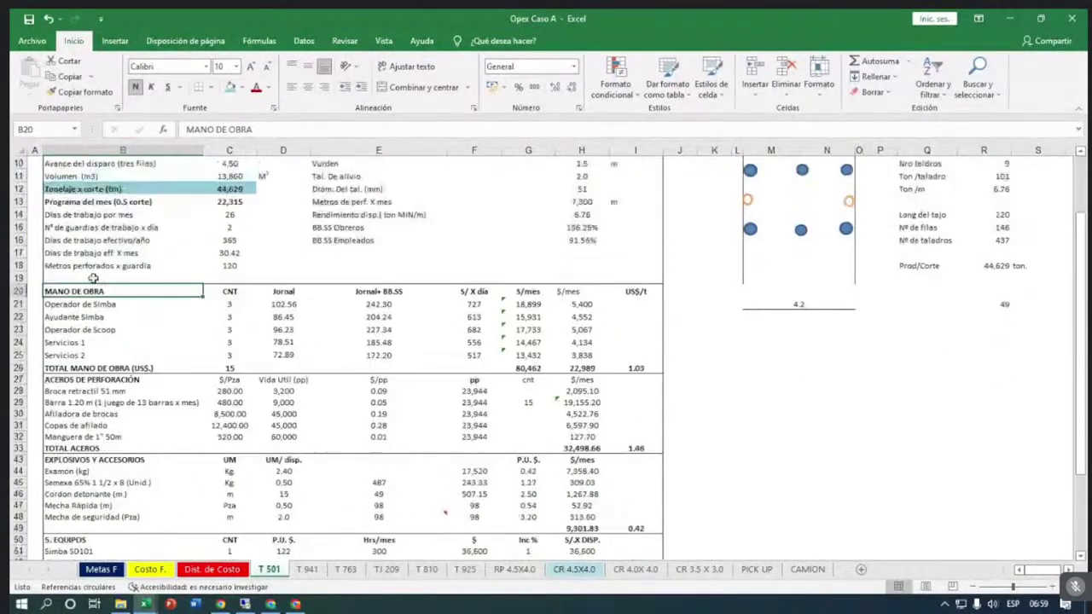
pyautogui.press('Down')
pyautogui.press('Down')
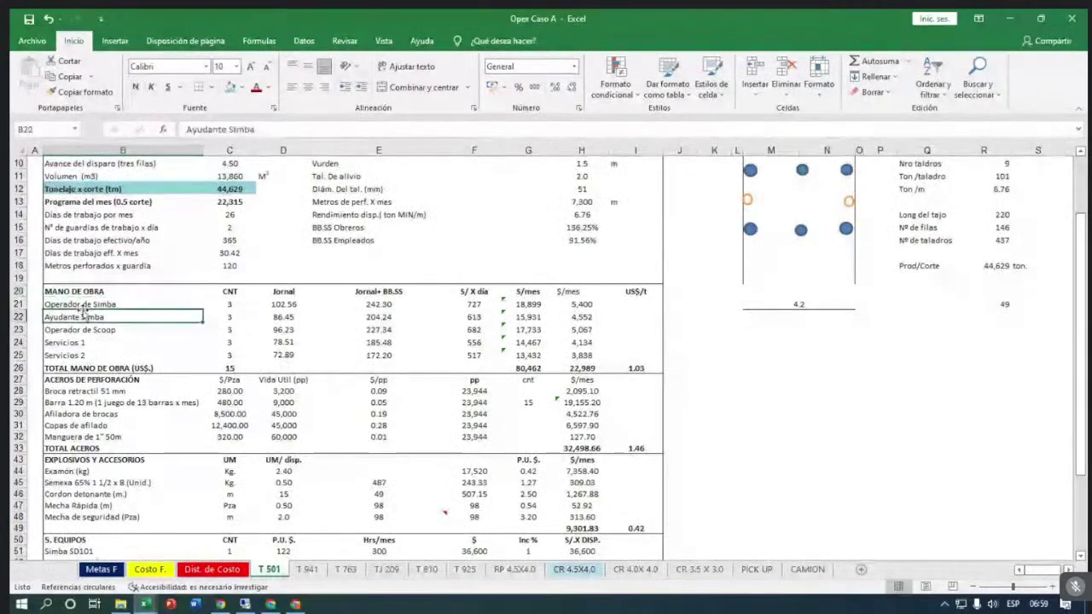
pyautogui.moveTo(88, 303); pyautogui.dragTo(92, 316)
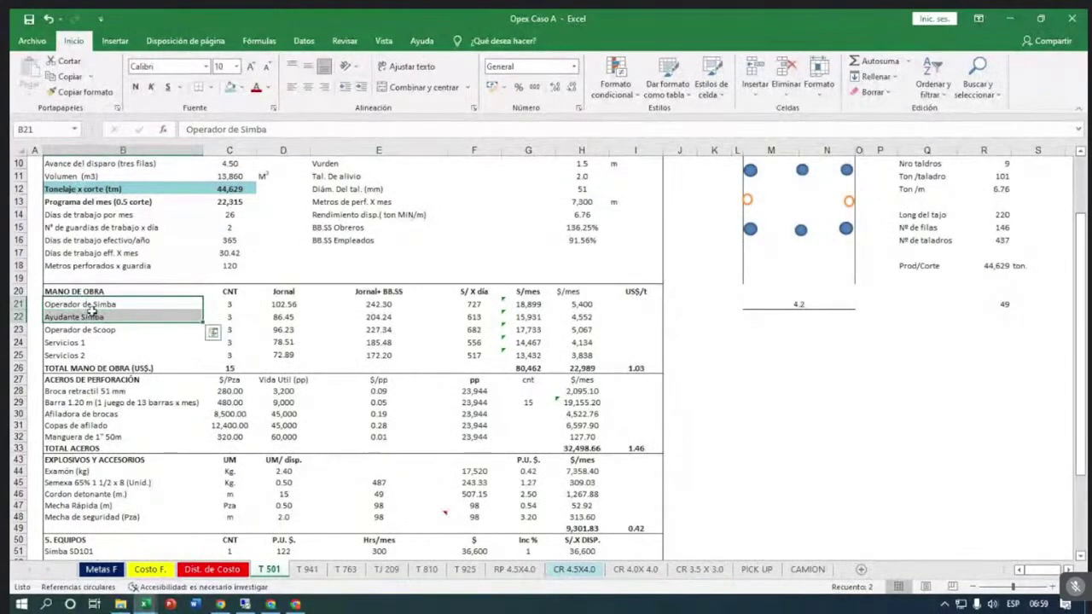
pyautogui.click(92, 304)
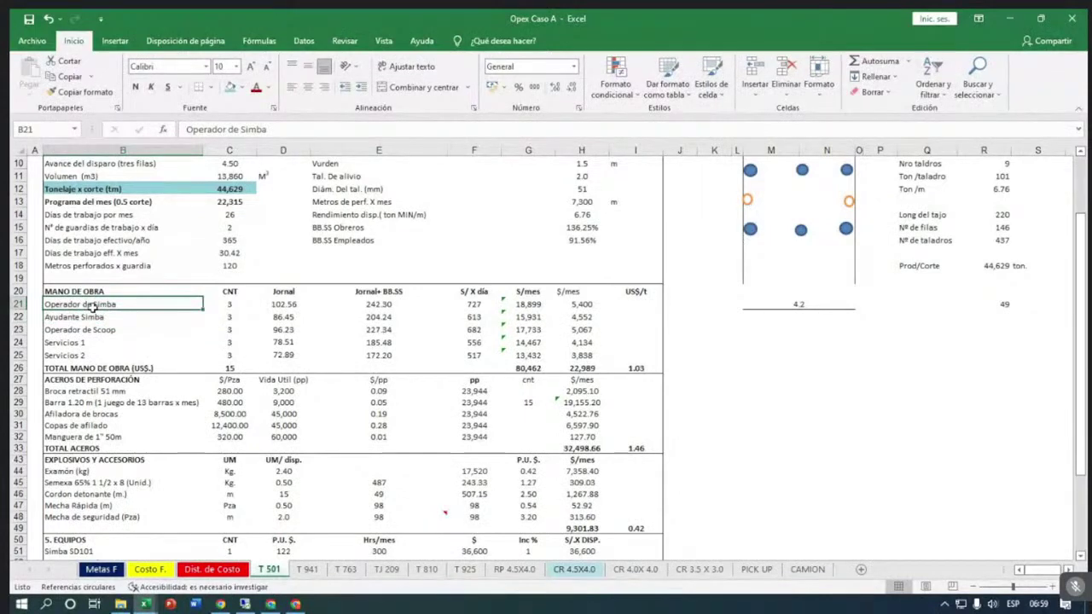
pyautogui.press('Right')
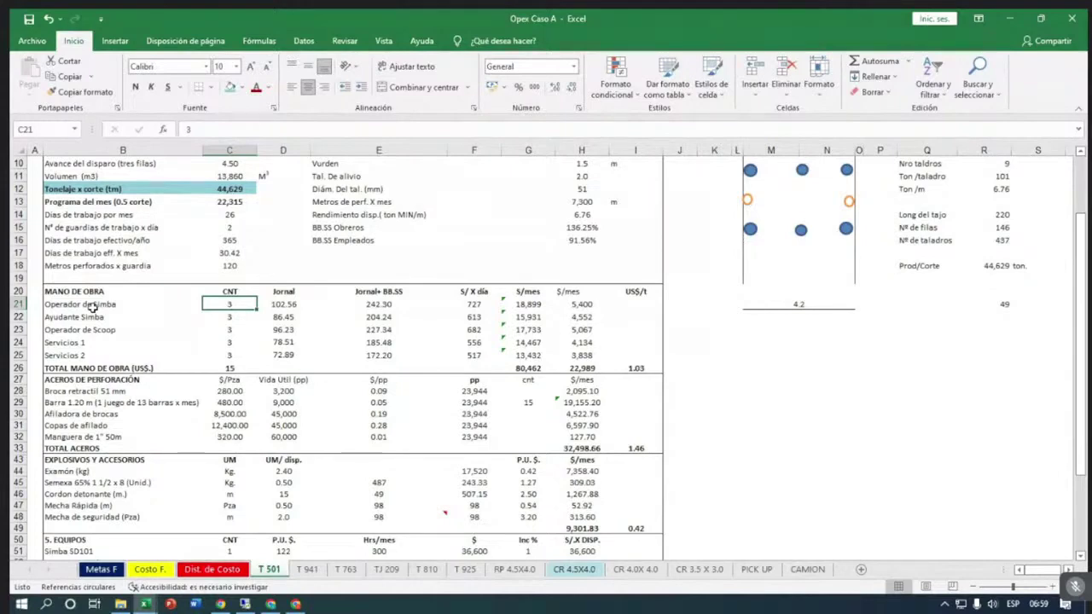
# Examine the Operador de Simba's daily wage and the Jornal+ BB.SS formula in E21, tracing the cells it references.
pyautogui.click(273, 303)
pyautogui.click(368, 305)
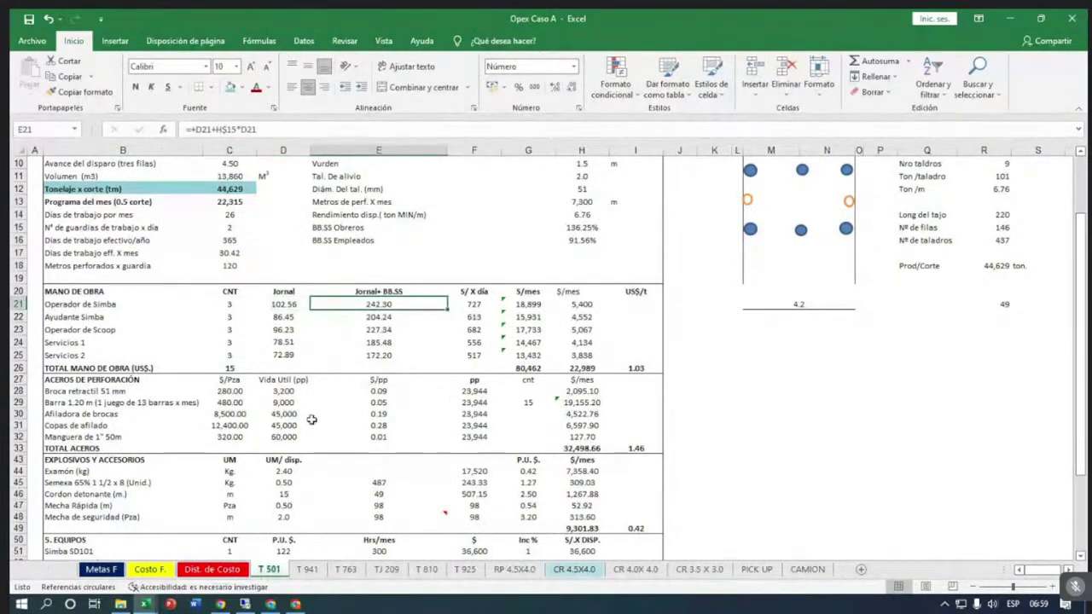
pyautogui.press('F2')
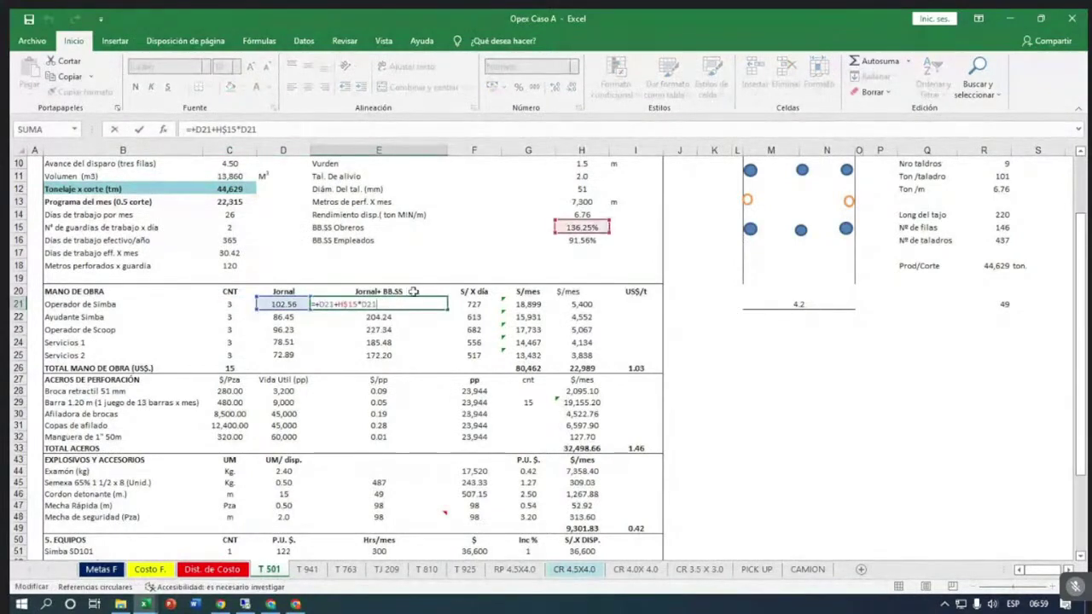
pyautogui.press('Escape')
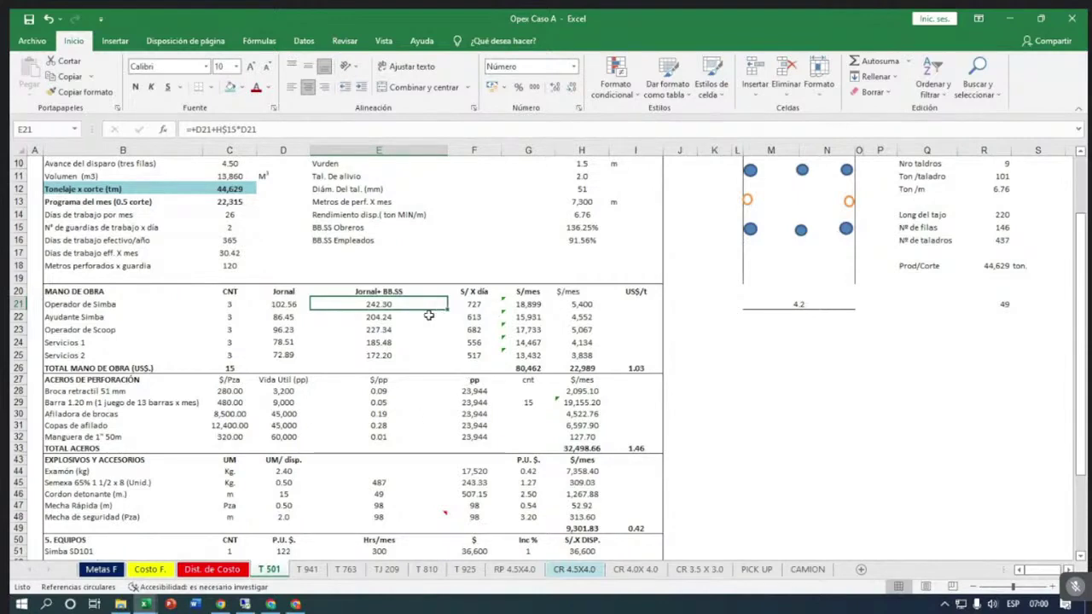
# Check the Operador de Simba's monthly dollar cost formula in H21 against the operator count in C21.
pyautogui.click(571, 305)
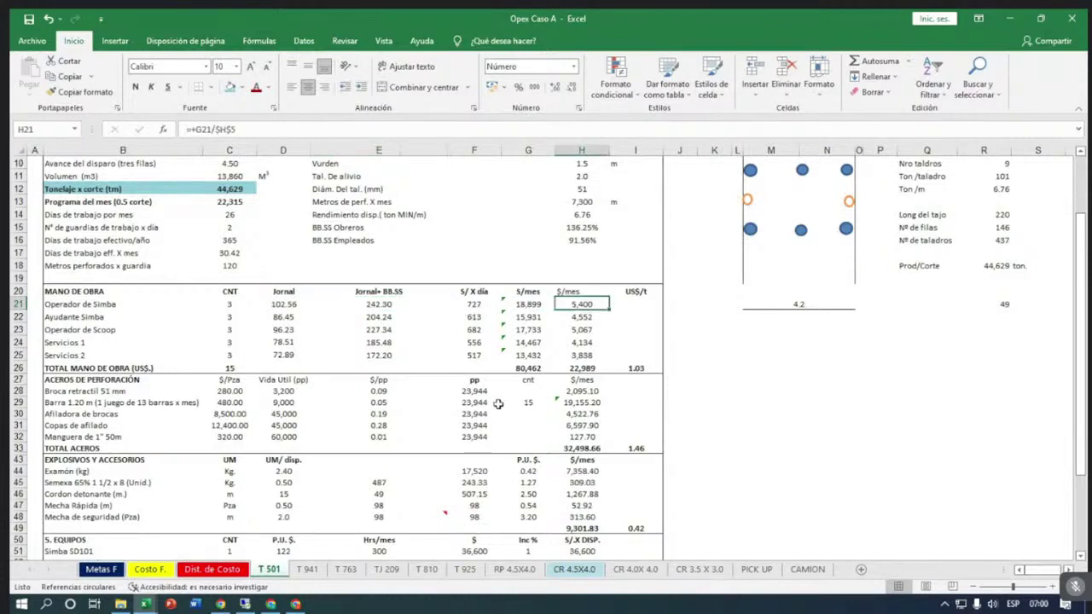
pyautogui.click(230, 304)
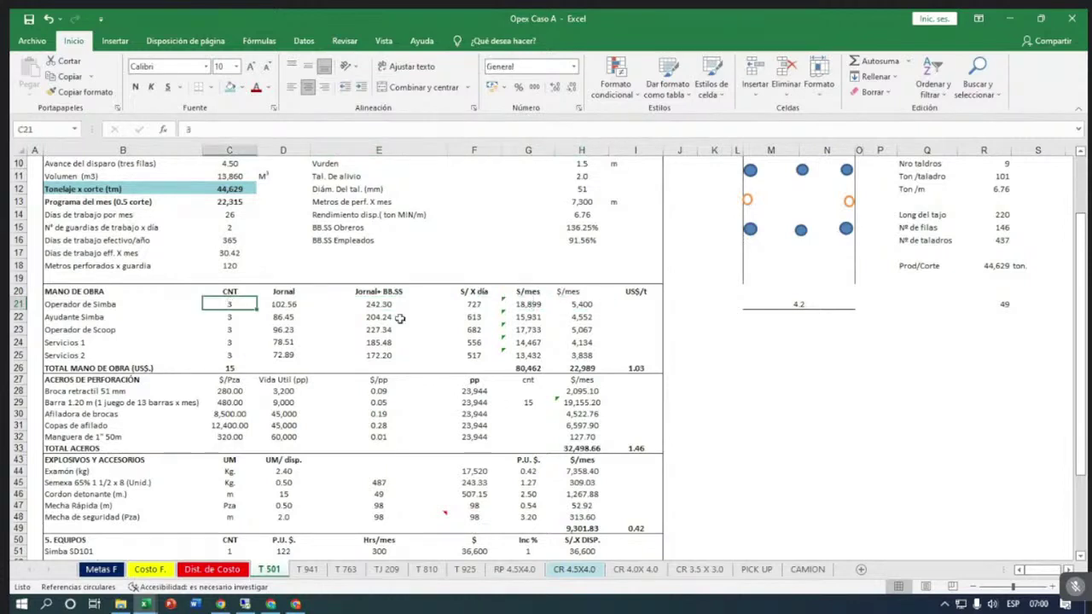
pyautogui.click(585, 309)
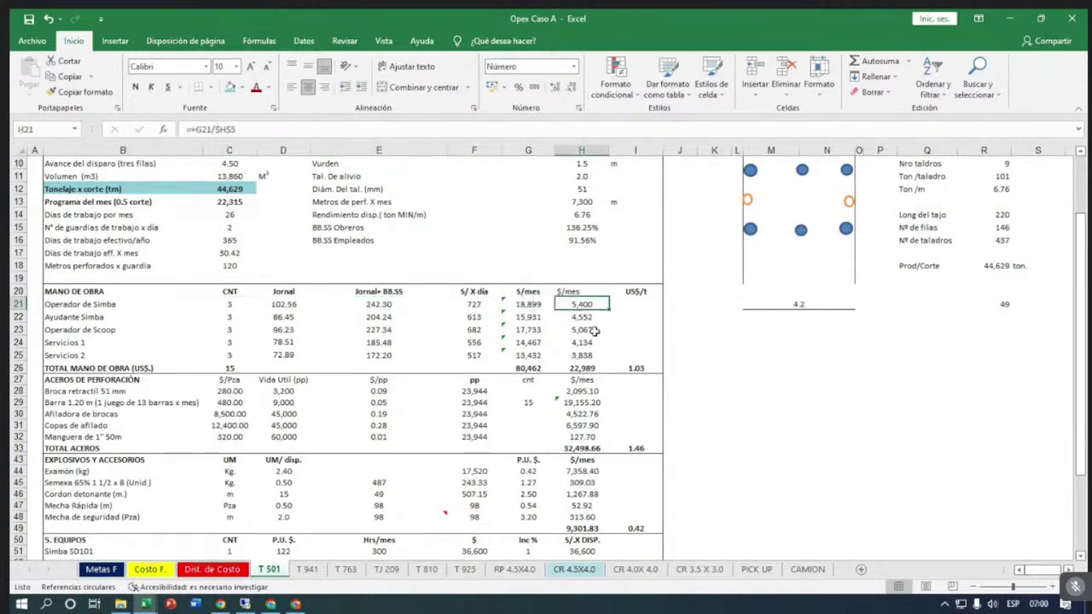
pyautogui.press('F2')
pyautogui.press('Escape')
# Review the Ayudante Simba row from the daily wage through the wage with benefits, daily cost and monthly costs in soles and dollars.
pyautogui.click(70, 317)
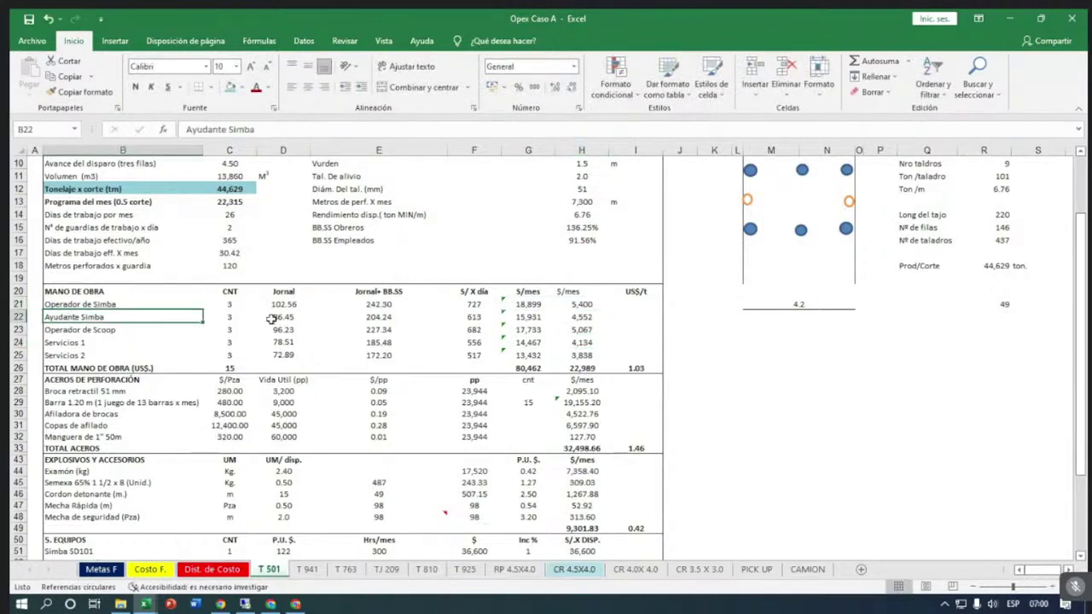
pyautogui.click(270, 318)
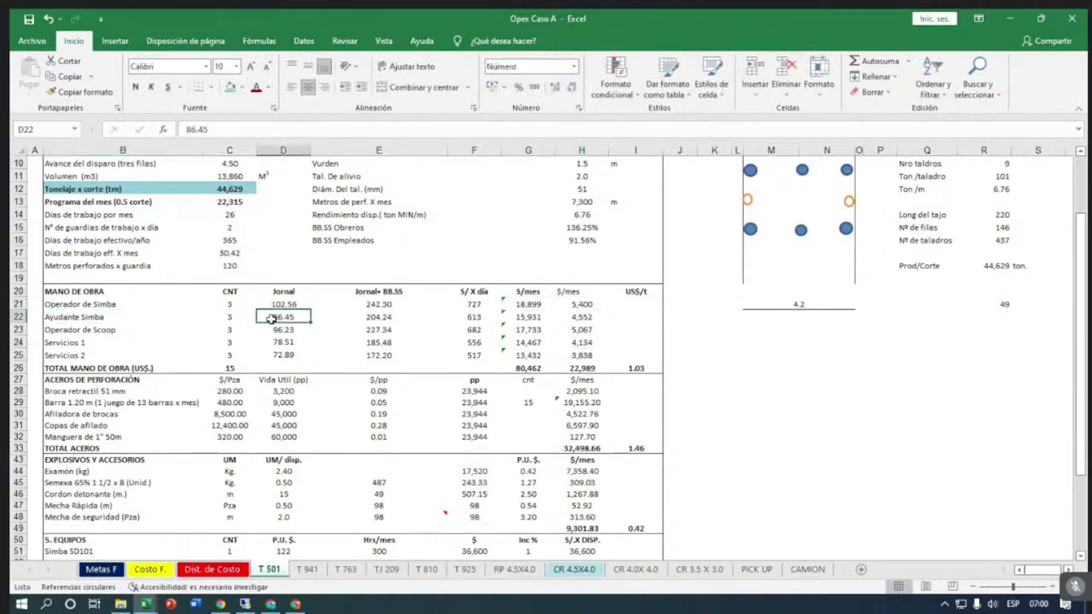
pyautogui.click(385, 318)
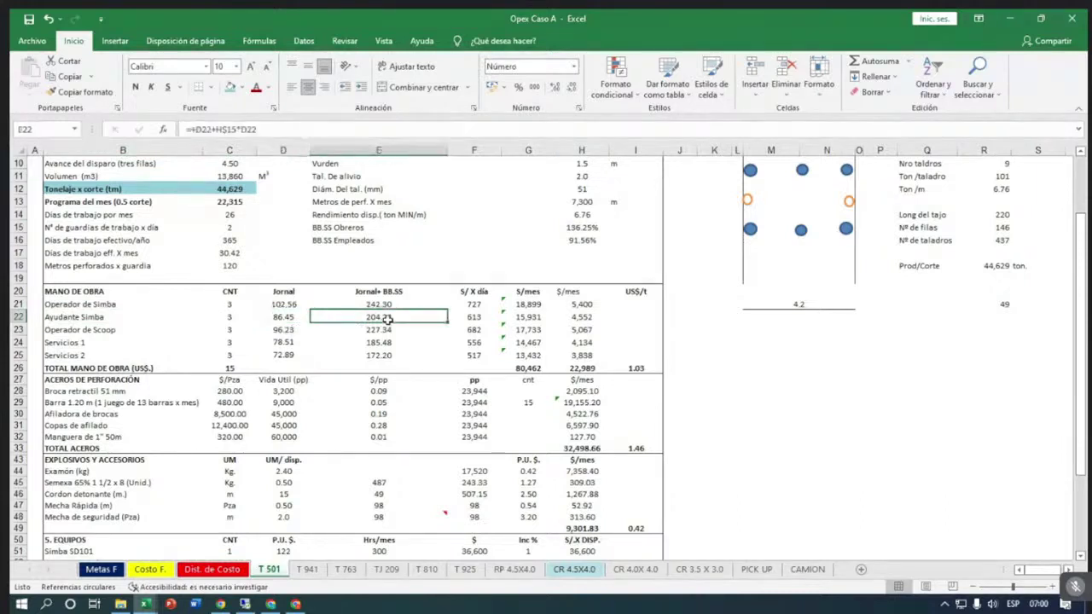
pyautogui.click(297, 317)
pyautogui.click(365, 316)
pyautogui.click(469, 318)
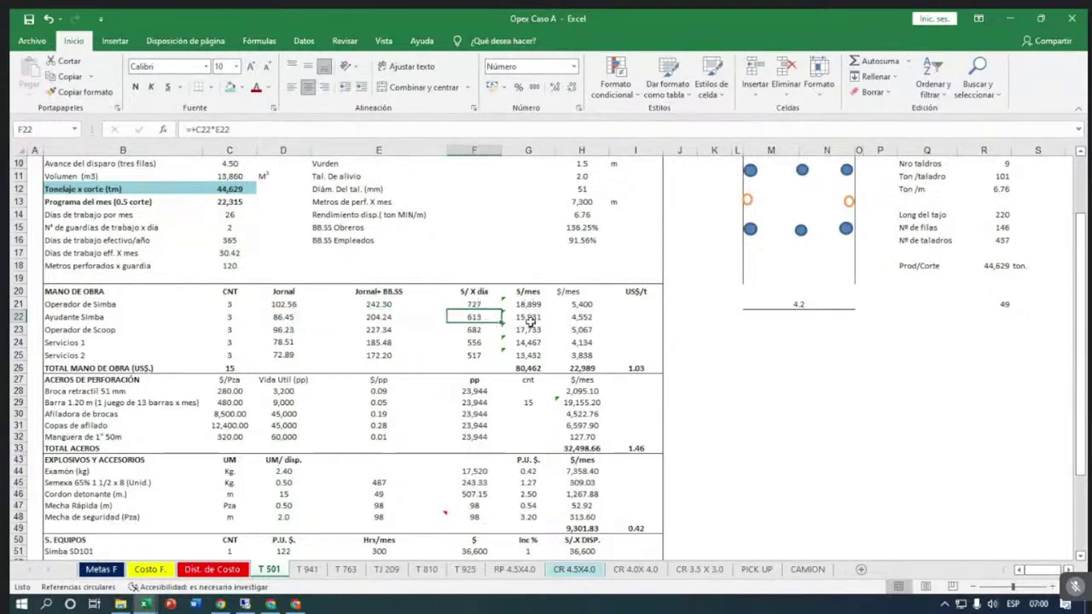
pyautogui.click(530, 317)
pyautogui.click(576, 317)
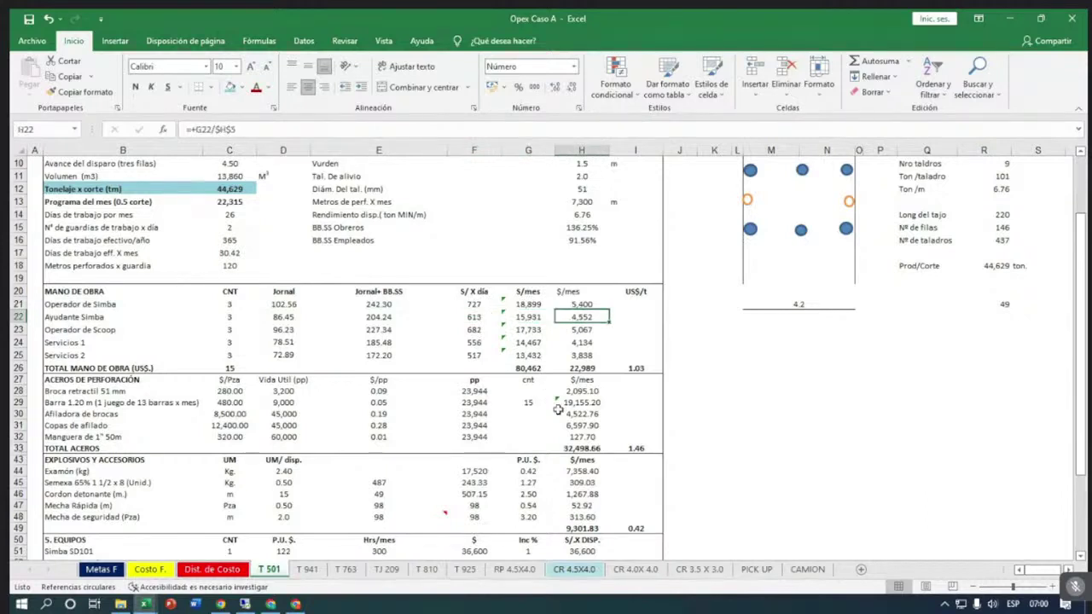
# Review the worker counts and wages for Operador de Scoop, Servicios 1 and Servicios 2, comparing these roles with Operador de Simba.
pyautogui.click(73, 331)
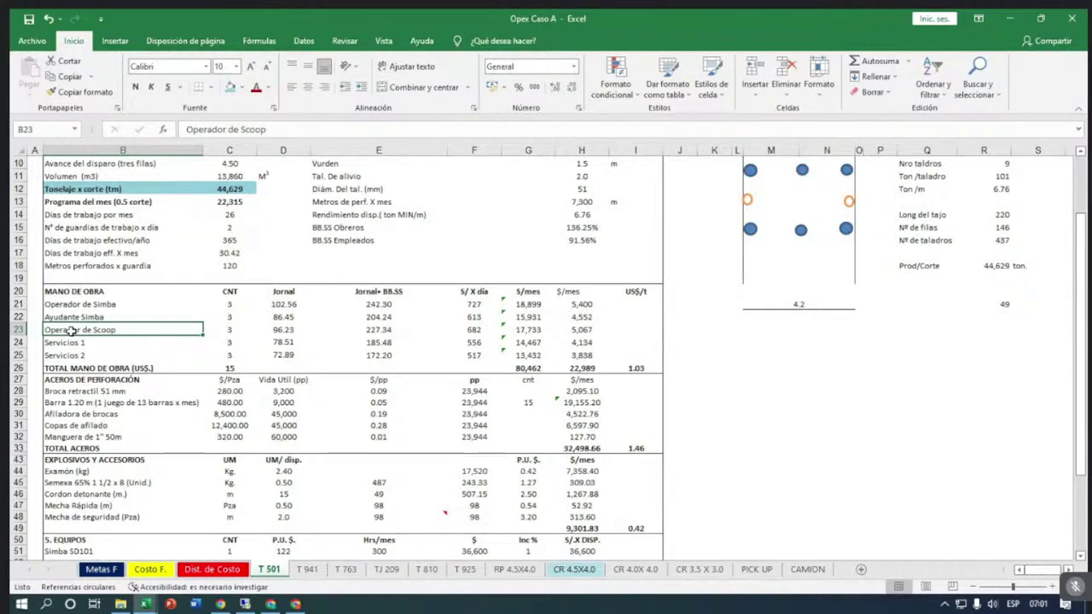
pyautogui.press('Right')
pyautogui.press('Right')
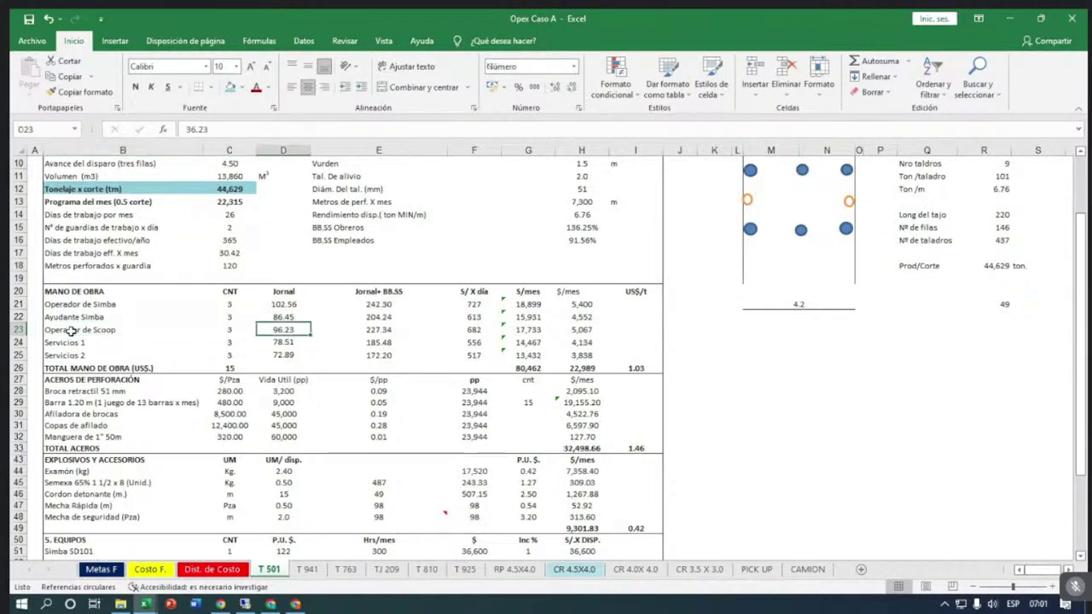
pyautogui.press('Down')
pyautogui.press('Left')
pyautogui.press('Left')
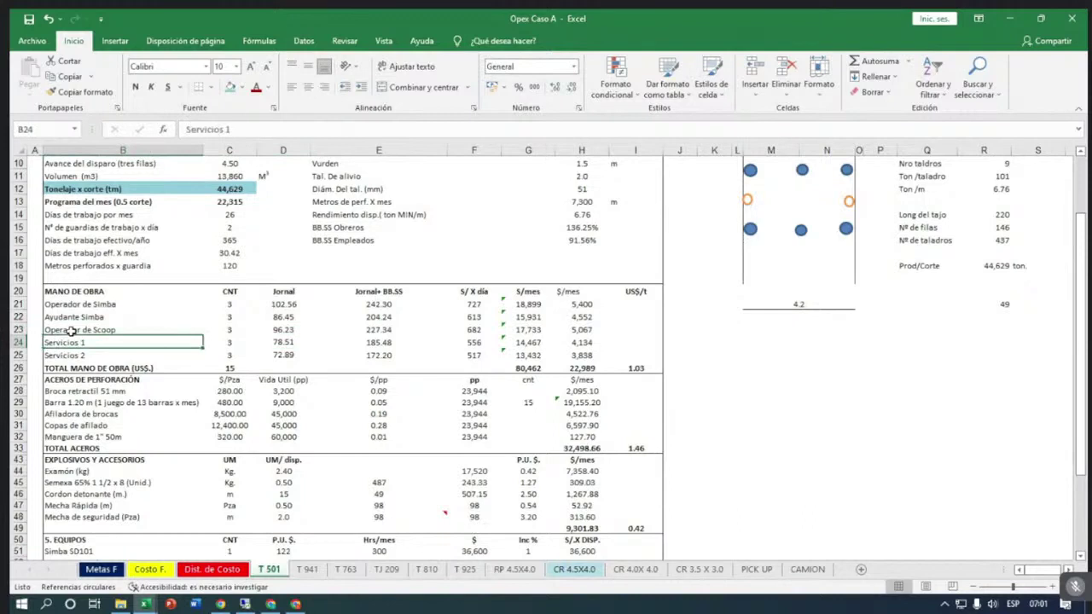
pyautogui.press('Right')
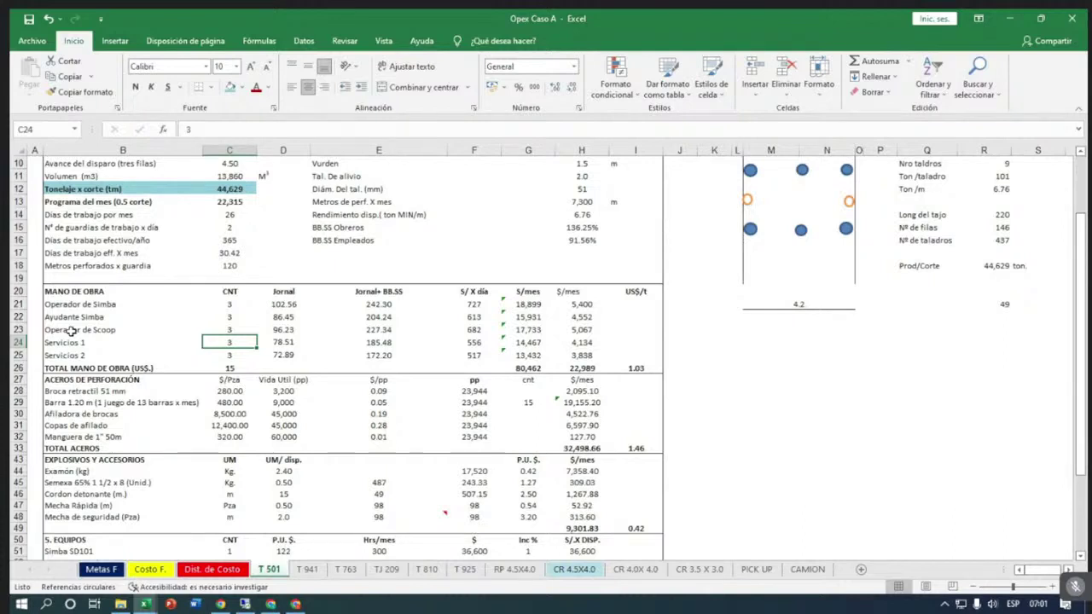
pyautogui.press('Down')
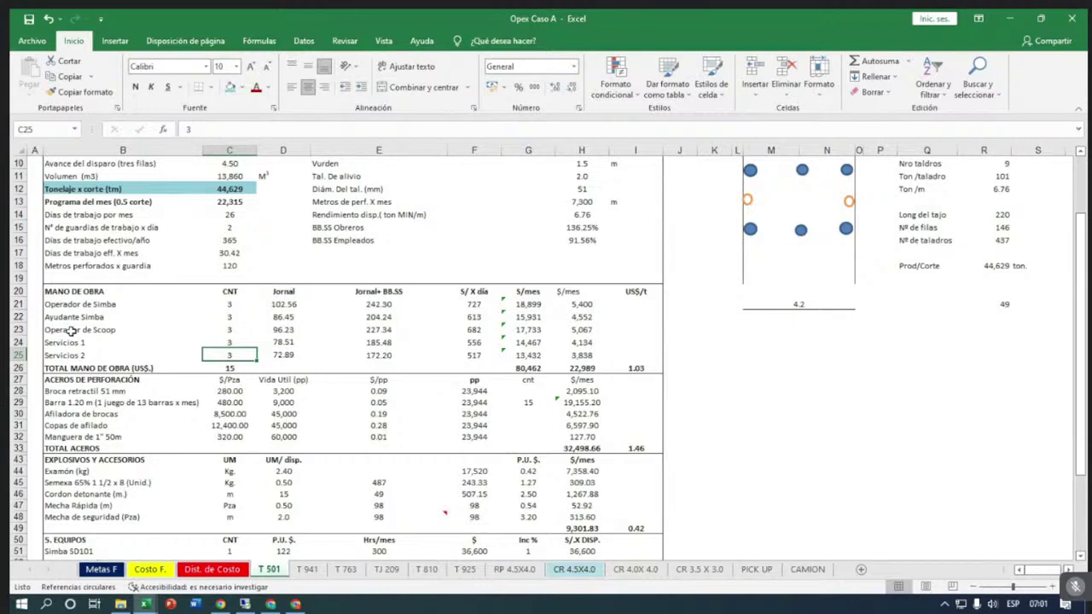
pyautogui.click(46, 304)
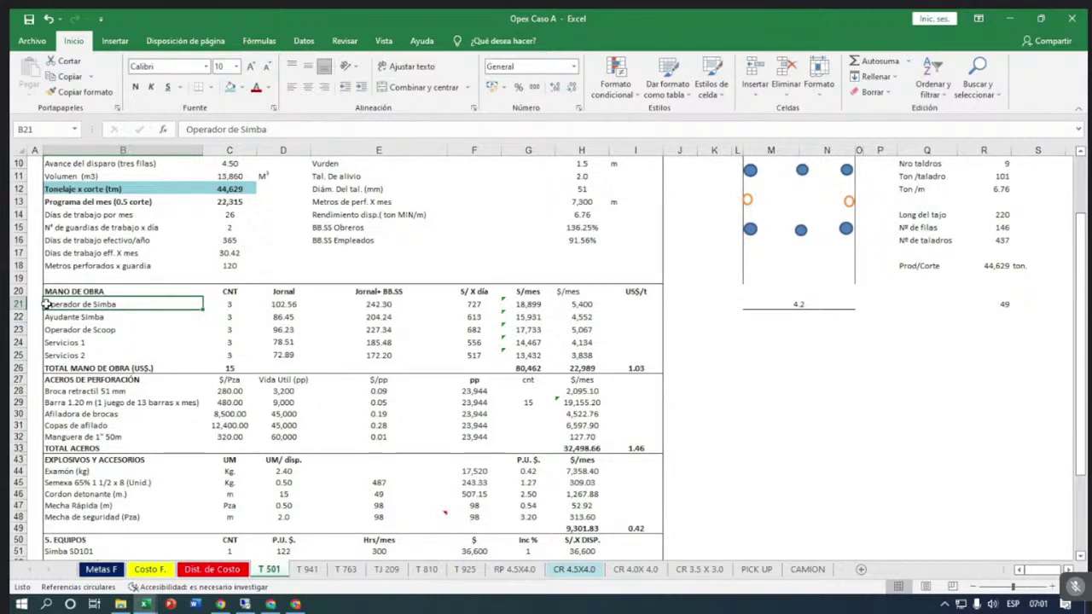
pyautogui.moveTo(83, 341); pyautogui.dragTo(86, 345)
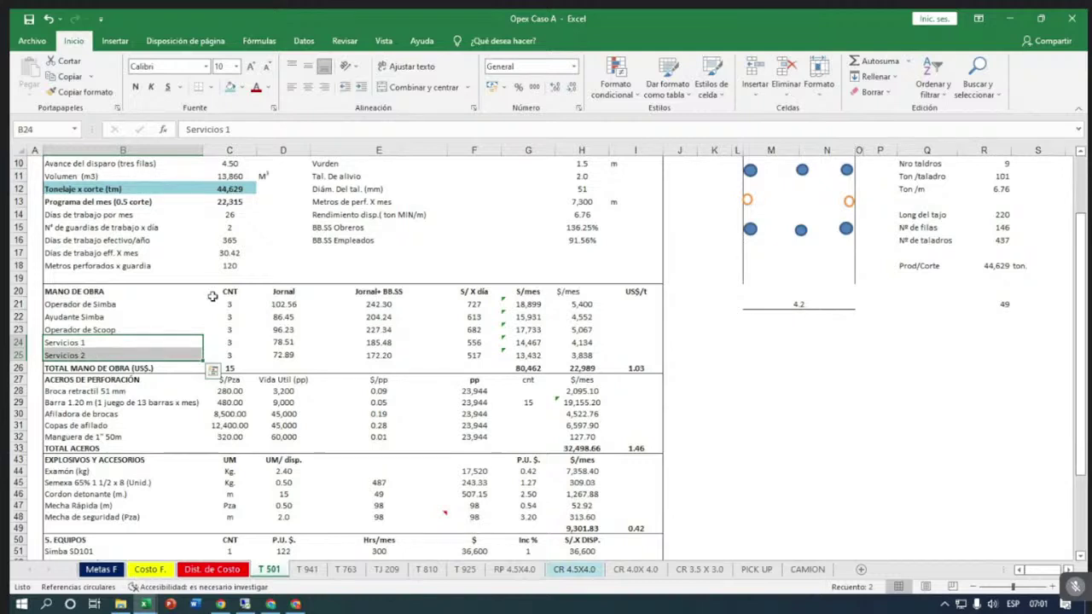
# Examine the labour totals in C26 and H26 and the US$/t formula in I26, including the monthly programme tonnage in C13.
pyautogui.click(232, 369)
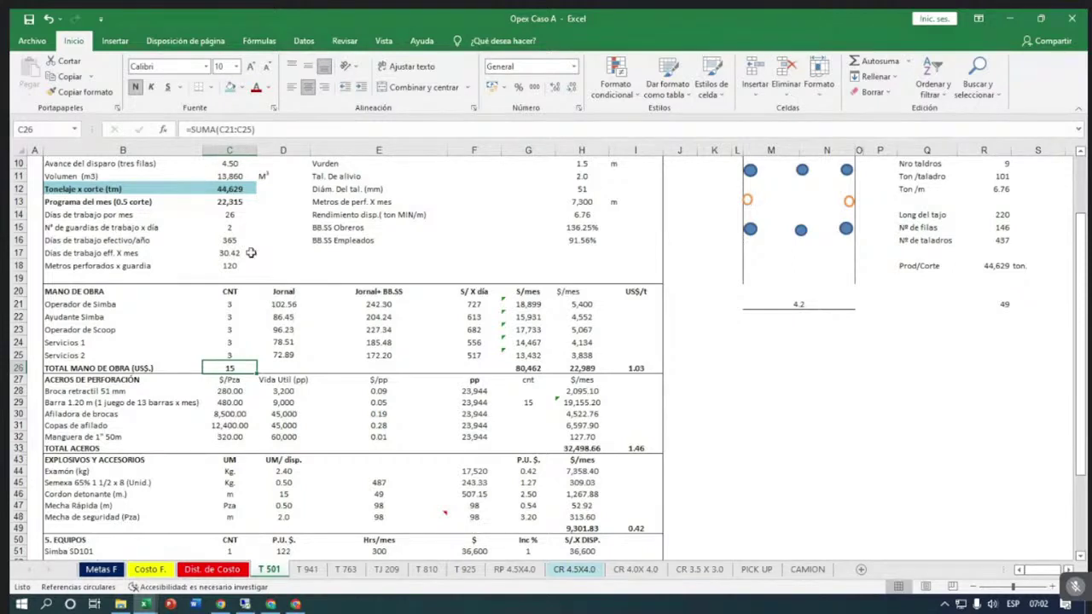
pyautogui.click(228, 202)
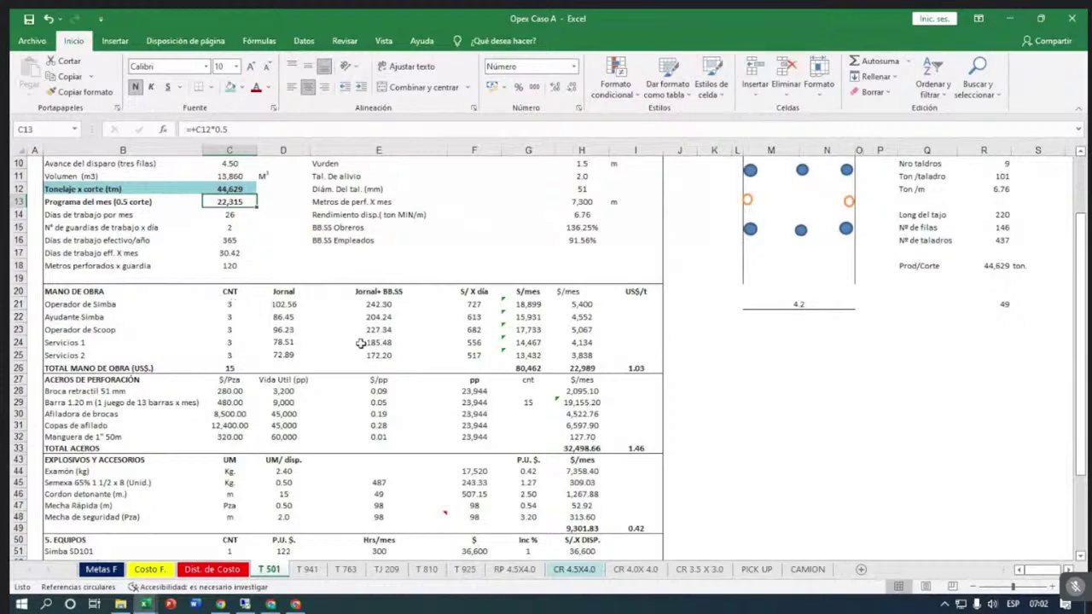
pyautogui.click(577, 369)
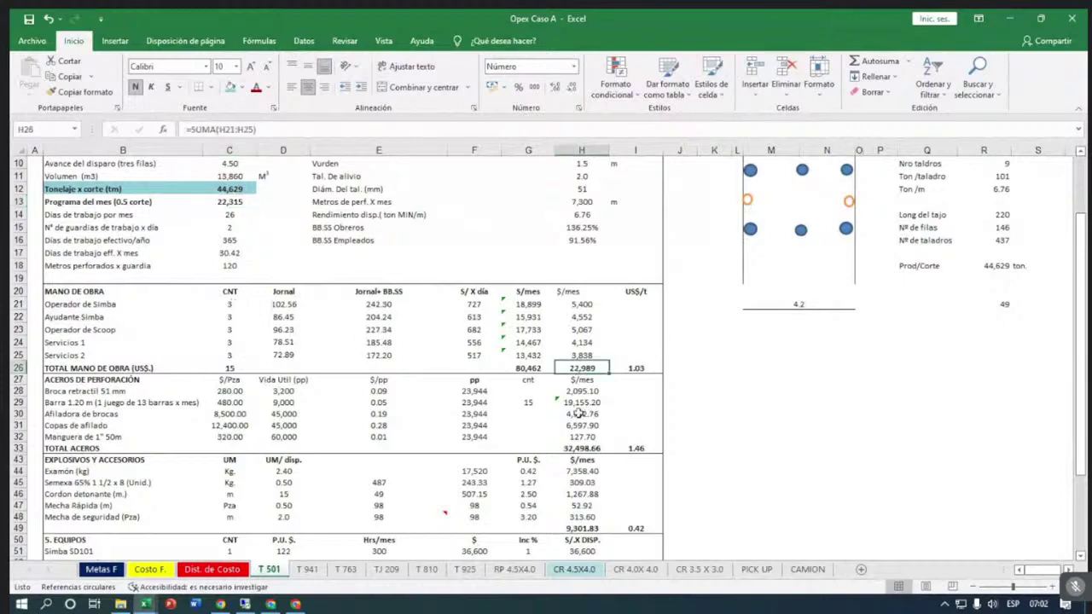
pyautogui.press('F2')
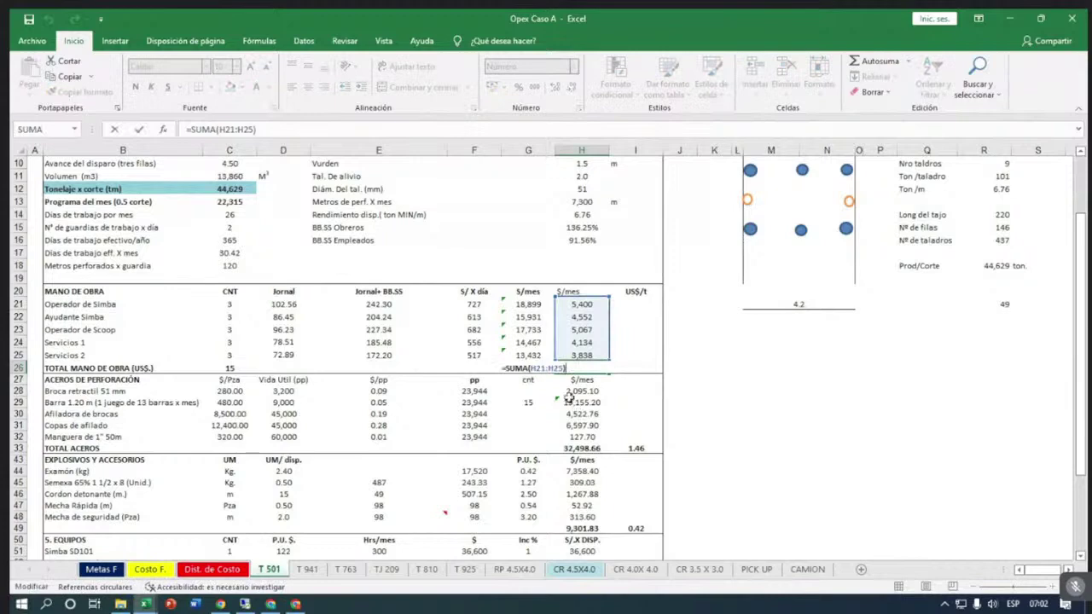
pyautogui.click(580, 402)
pyautogui.click(631, 368)
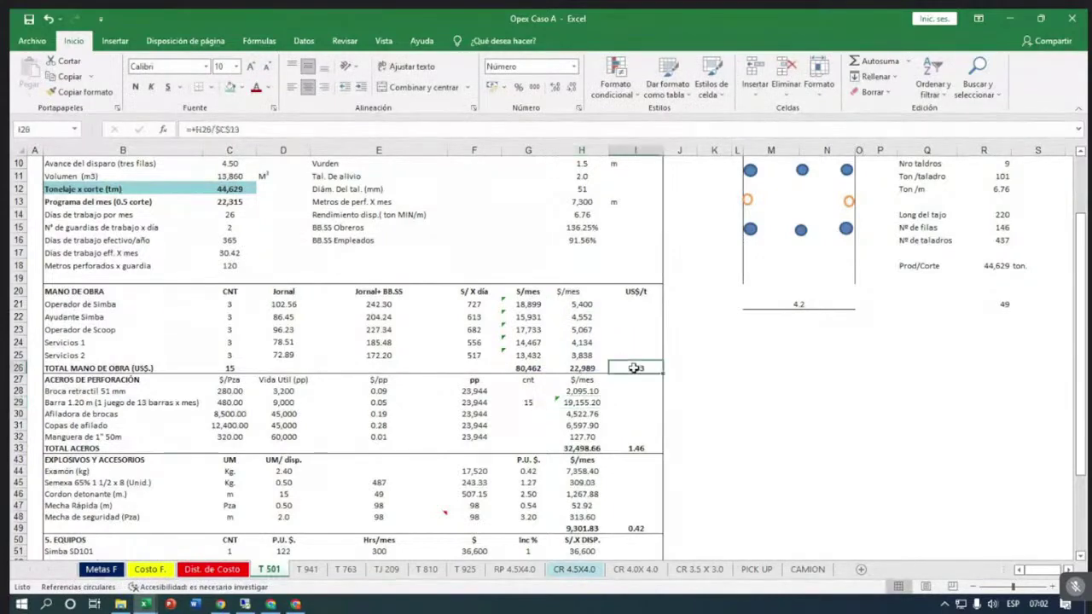
pyautogui.press('F2')
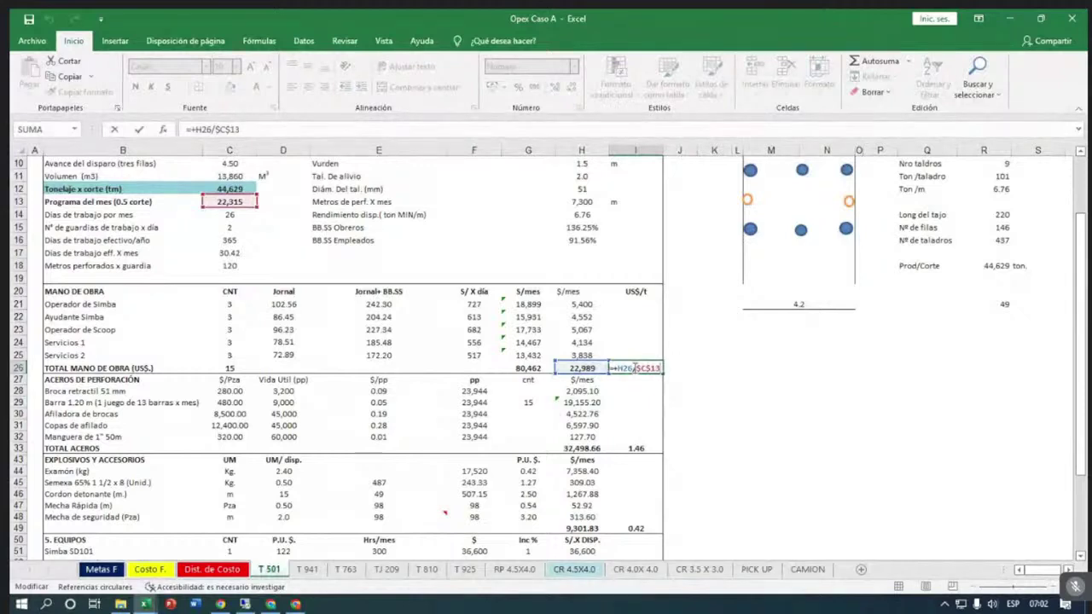
pyautogui.press('Return')
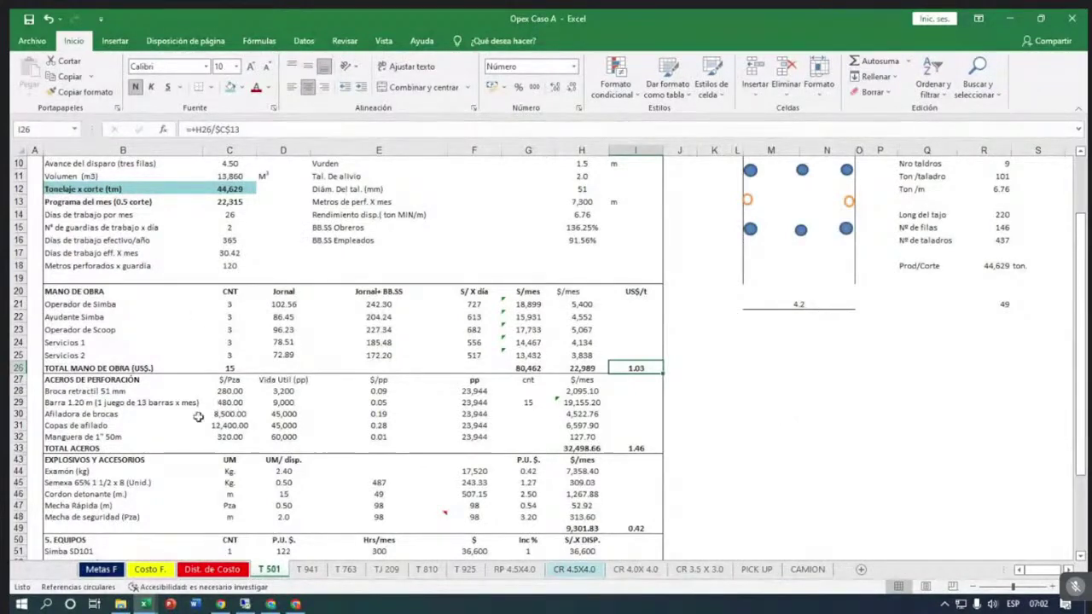
# Examine the Broca retractil 51 mm row in Aceros de Perforación for unit price, useful life and the cost per foot formula.
pyautogui.scroll(-1, 158, 380)
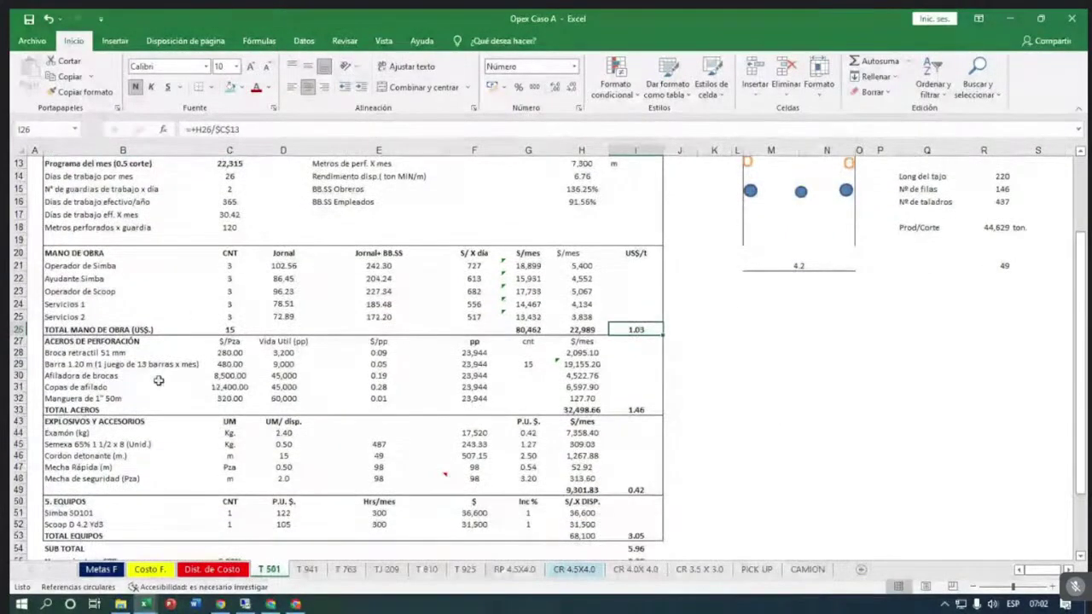
pyautogui.click(98, 354)
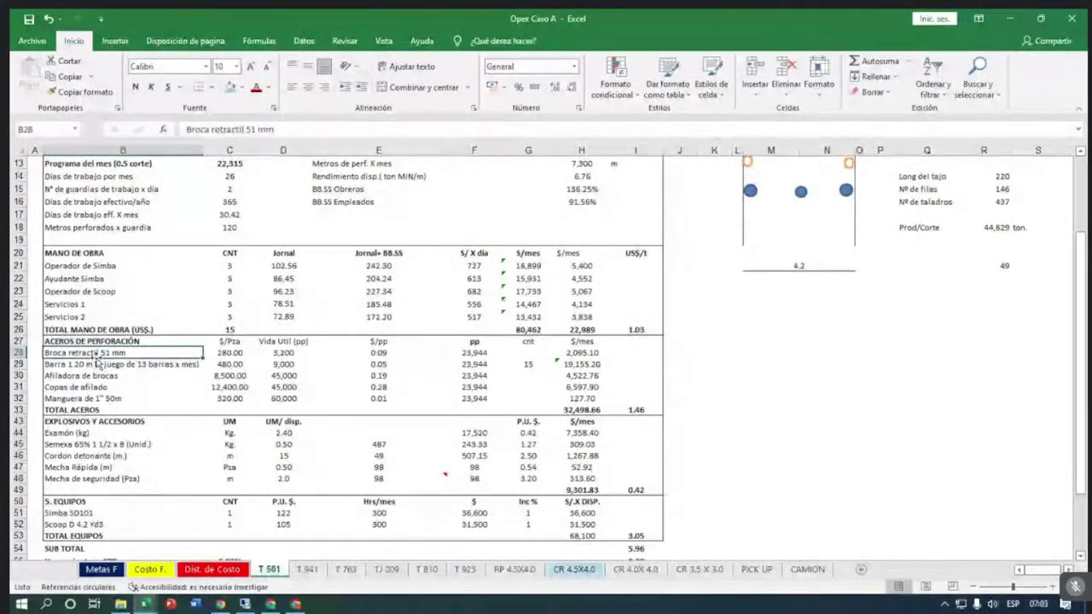
pyautogui.click(207, 356)
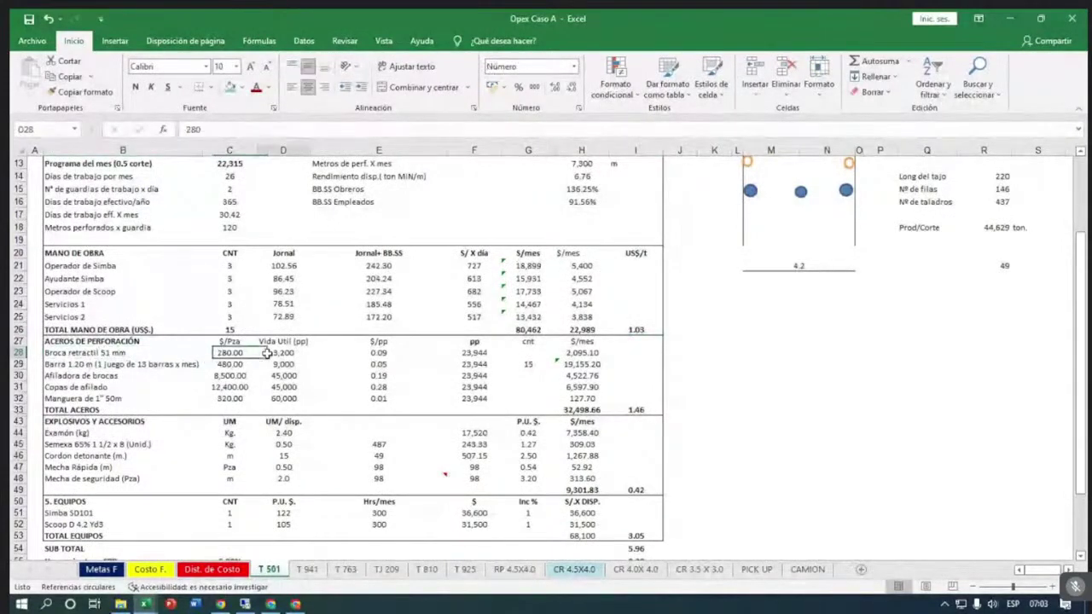
pyautogui.click(290, 355)
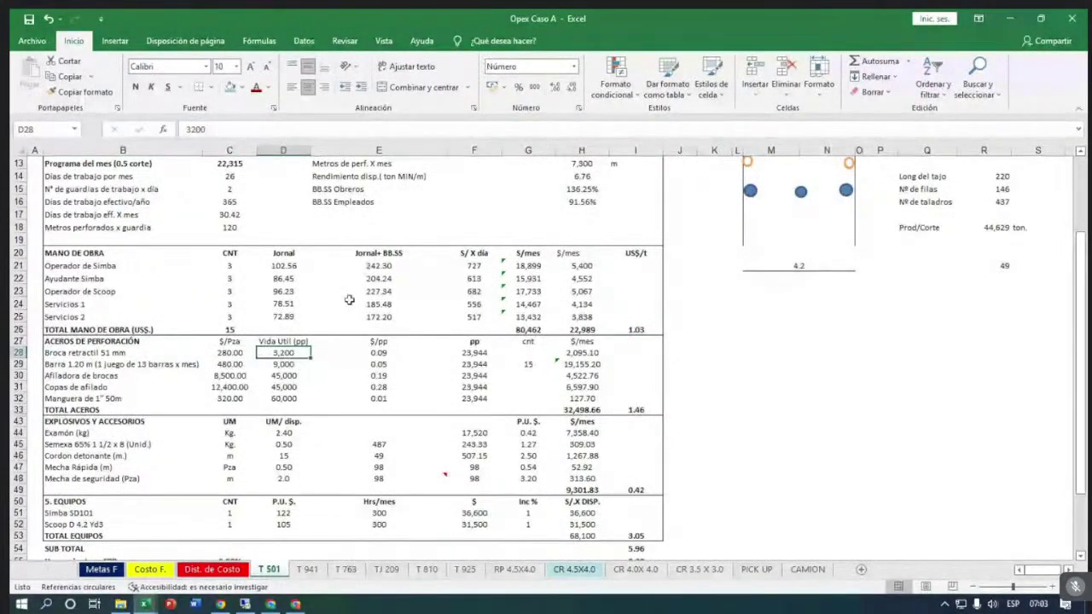
pyautogui.click(367, 353)
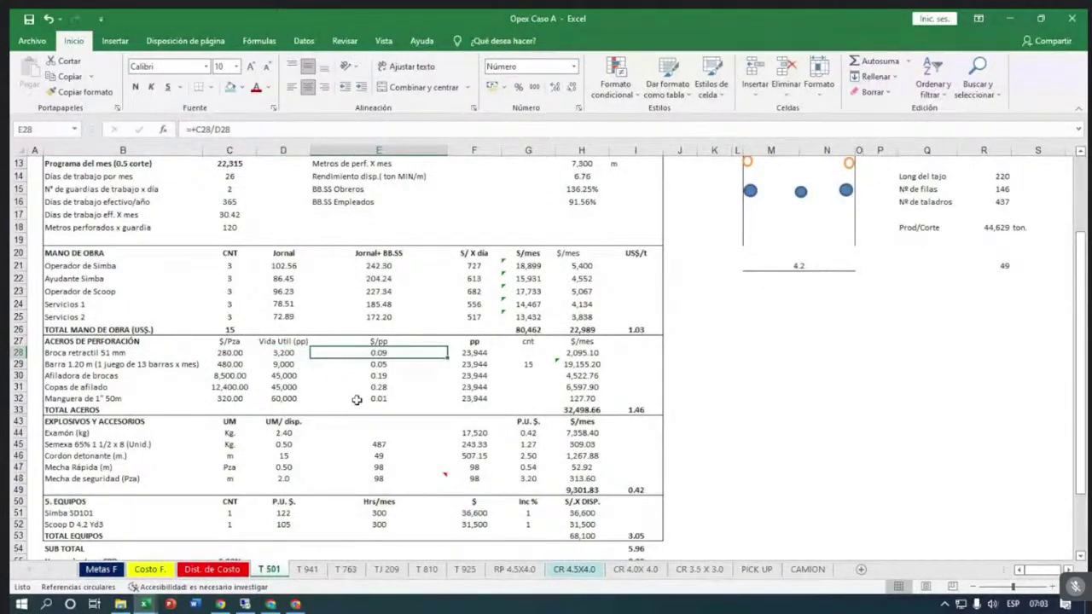
# Trace the drilled feet formula in F28 to its source, and compare the monthly cost formulas of the bit and the 1.20 m bar.
pyautogui.click(462, 353)
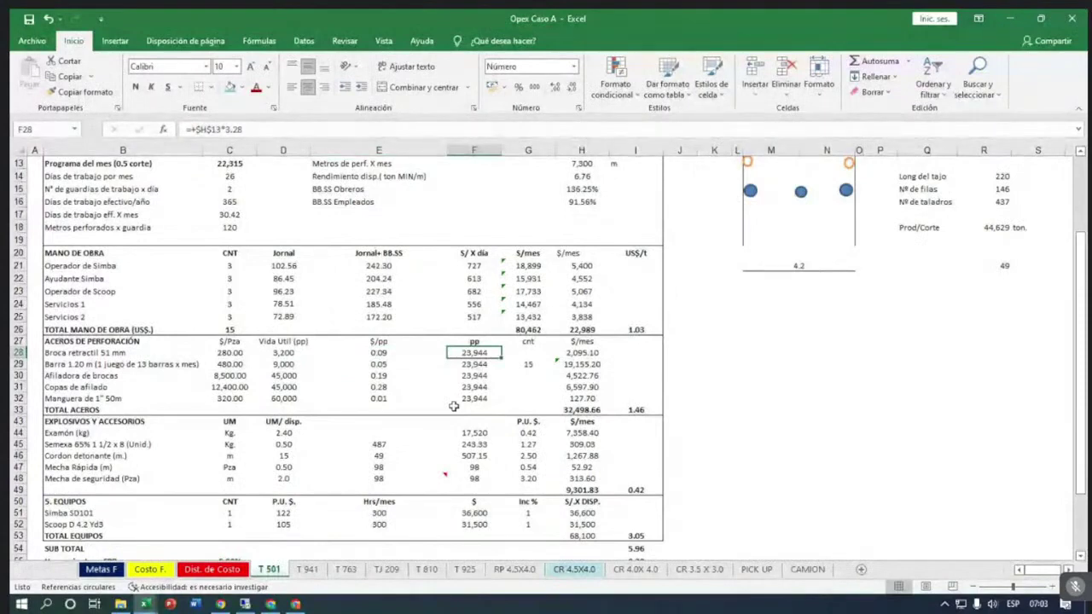
pyautogui.press('F2')
pyautogui.scroll(4, 453, 406)
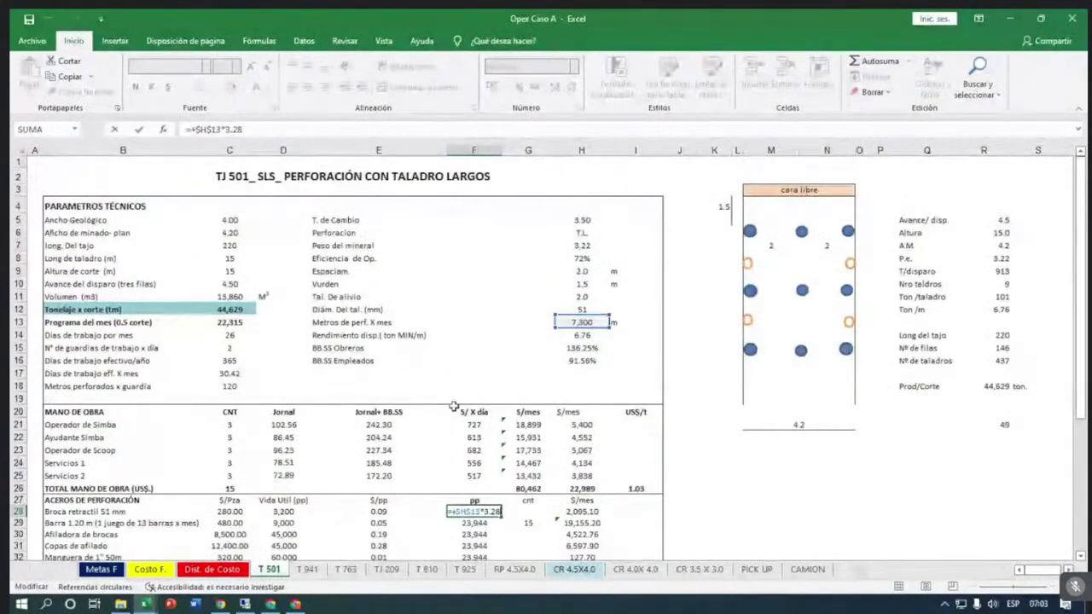
pyautogui.scroll(-3, 454, 406)
pyautogui.scroll(-1, 454, 406)
pyautogui.click(469, 399)
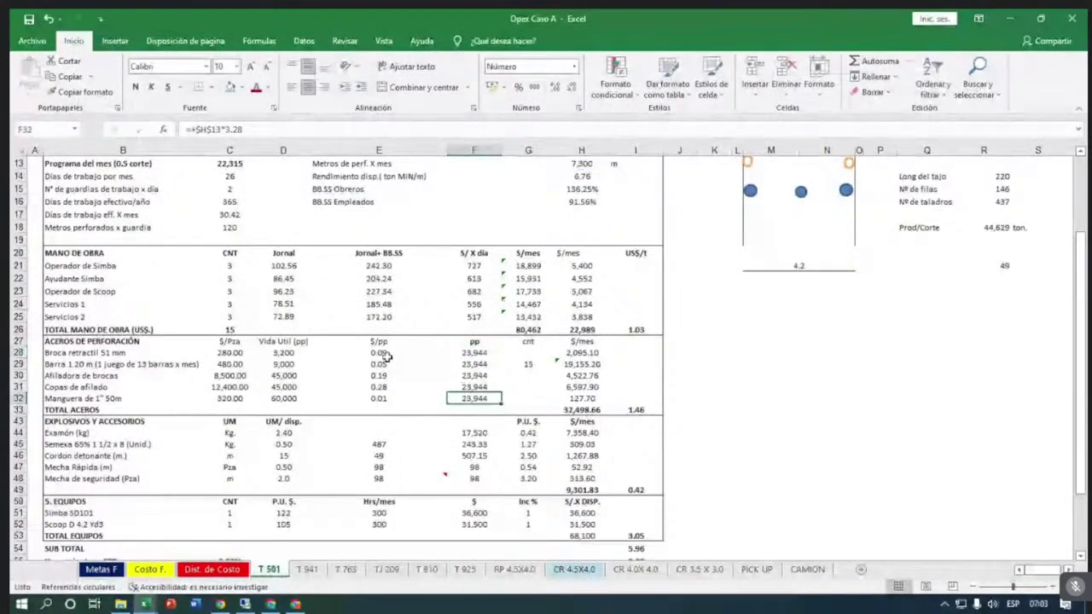
pyautogui.click(566, 353)
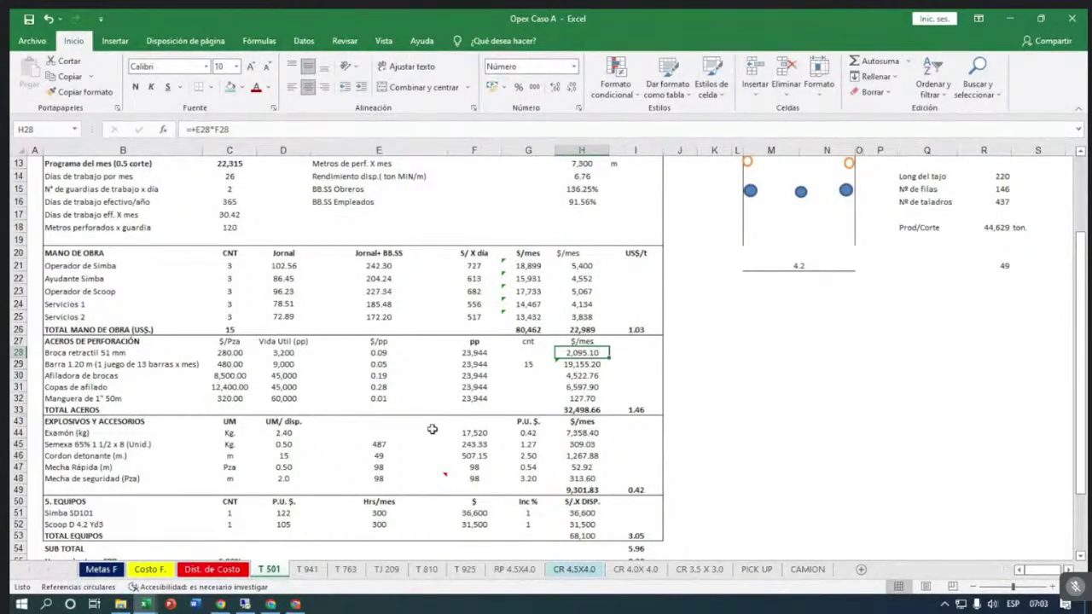
pyautogui.press('Down')
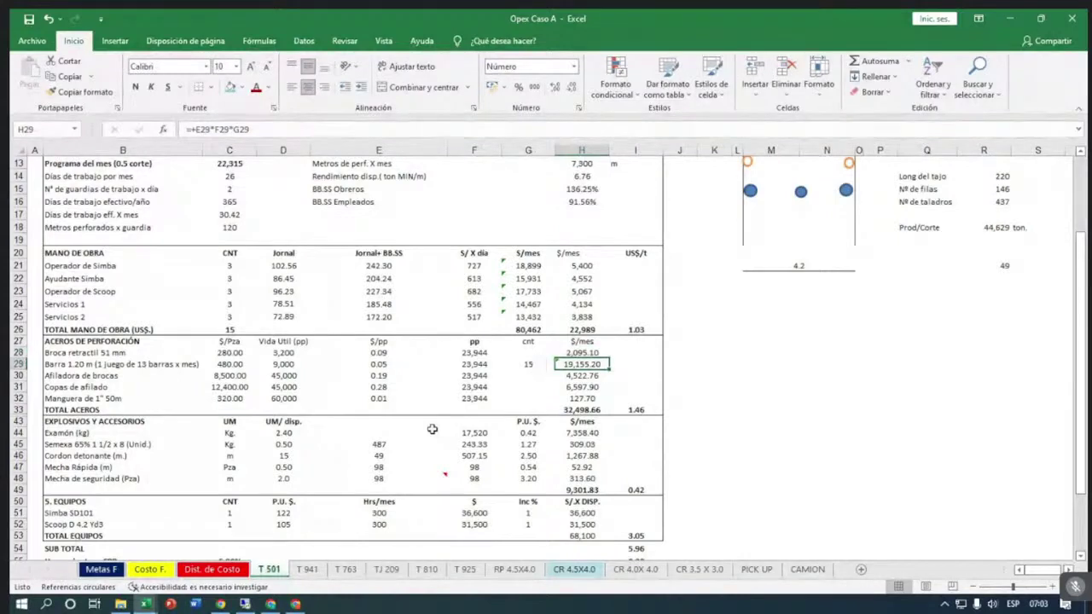
# Inspect the monthly cost formulas for Afiladora de brocas, Copas de afilado and Manguera de 1" 50m in H30 to H32.
pyautogui.press('Down')
pyautogui.press('Down')
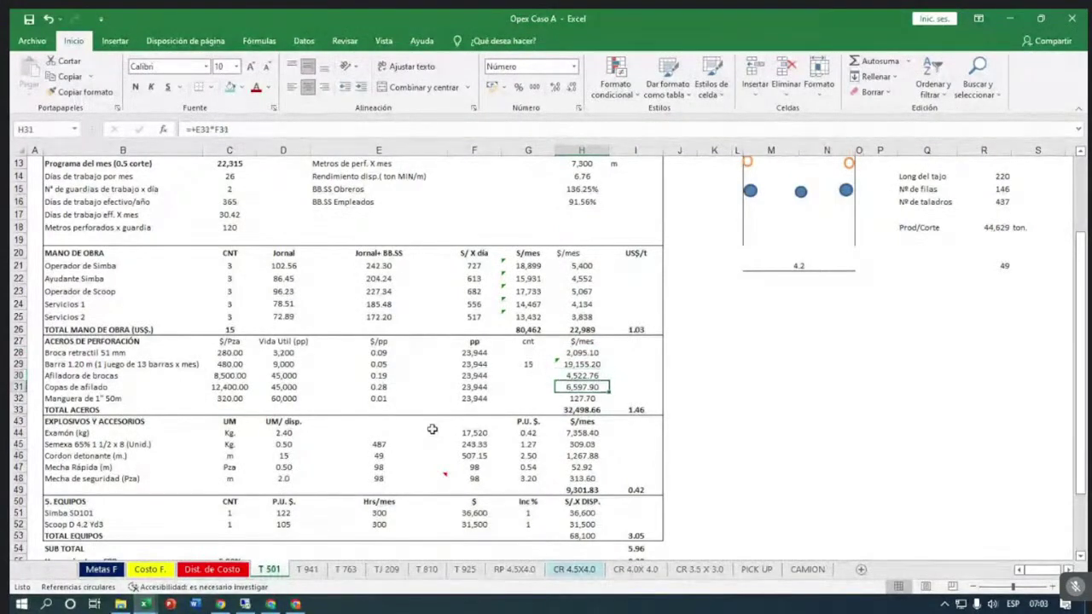
pyautogui.press('Down')
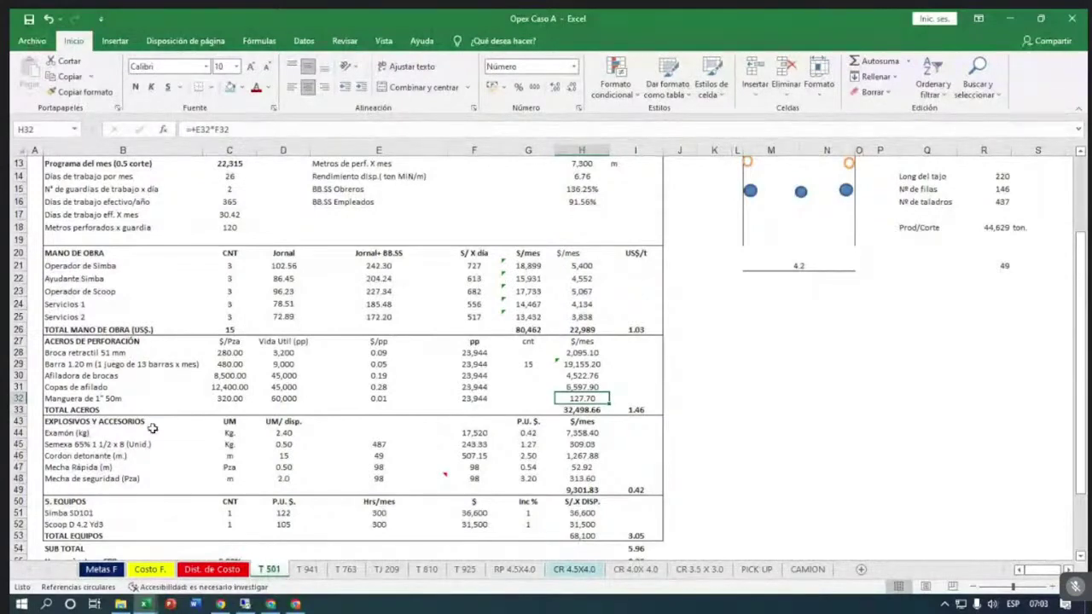
# Review the drilling steel unit prices in C28:C32, the bit's useful life in D28 and its cost per foot formula in E28.
pyautogui.moveTo(236, 353); pyautogui.dragTo(240, 394)
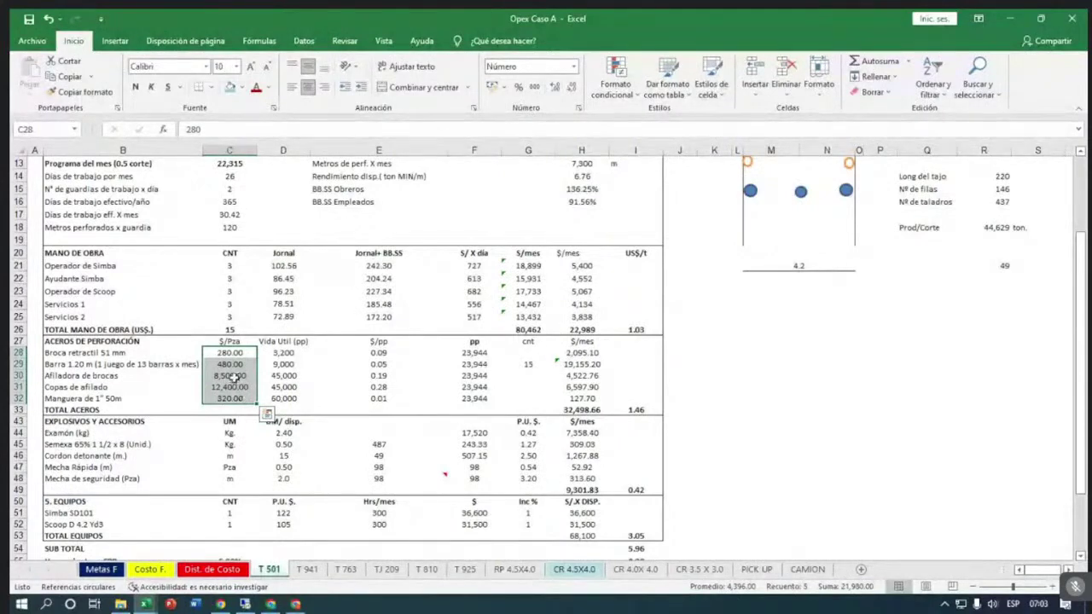
pyautogui.click(283, 354)
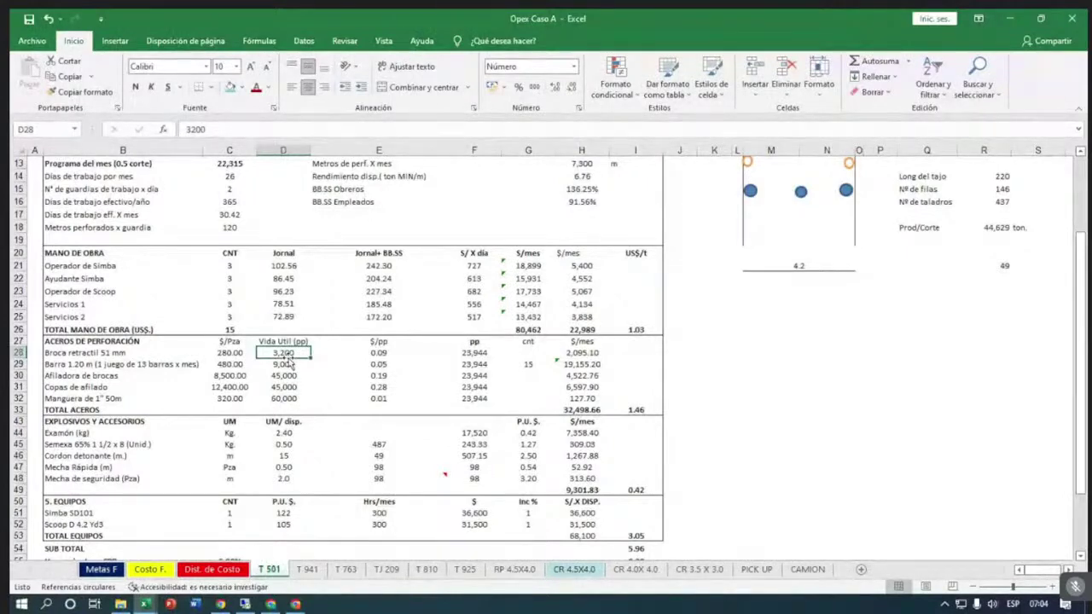
pyautogui.click(378, 354)
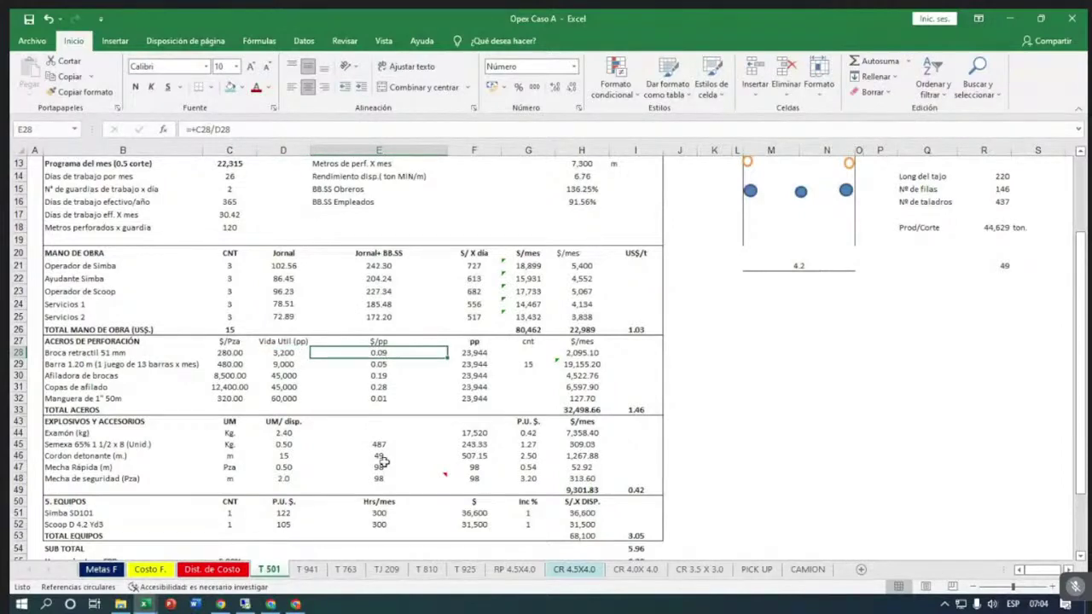
pyautogui.press('F2')
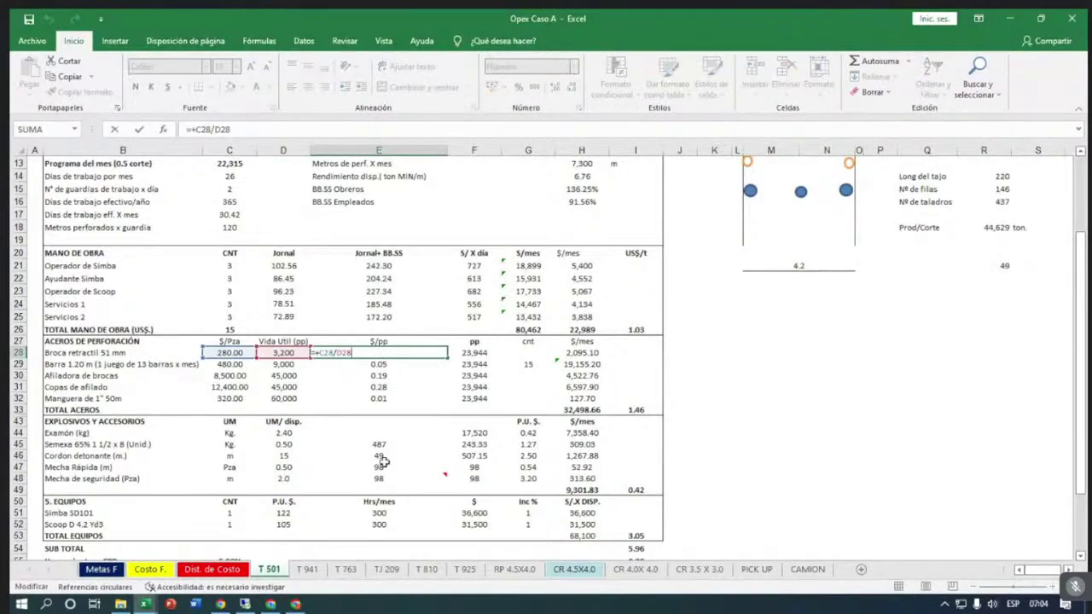
pyautogui.click(431, 445)
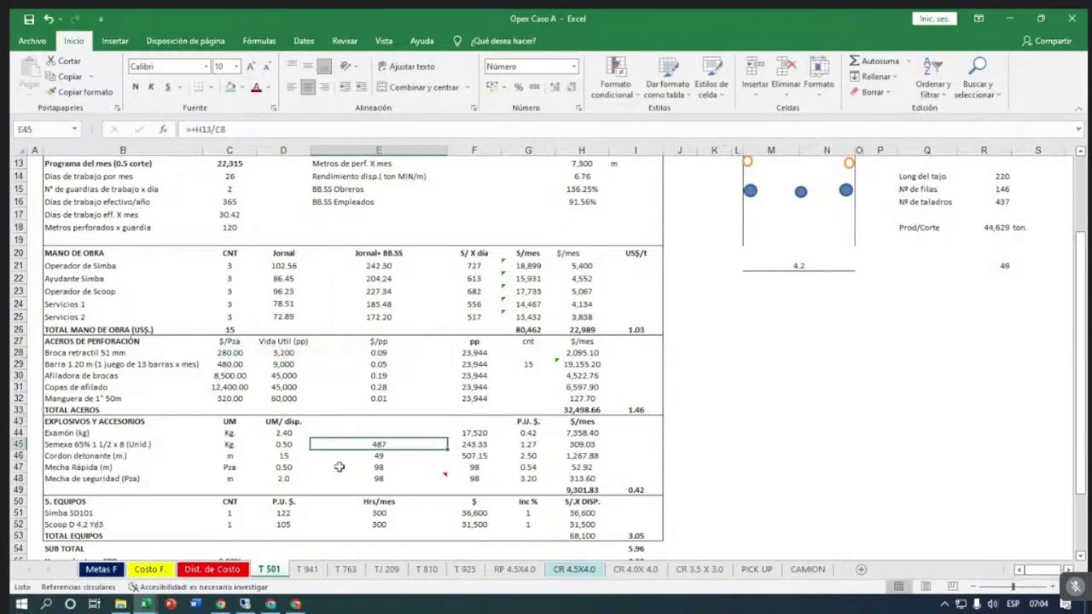
# Examine the Examón row in Explosivos y Accesorios for consumption per shot in D44 and the monthly cost formula in H44.
pyautogui.scroll(-2, 122, 429)
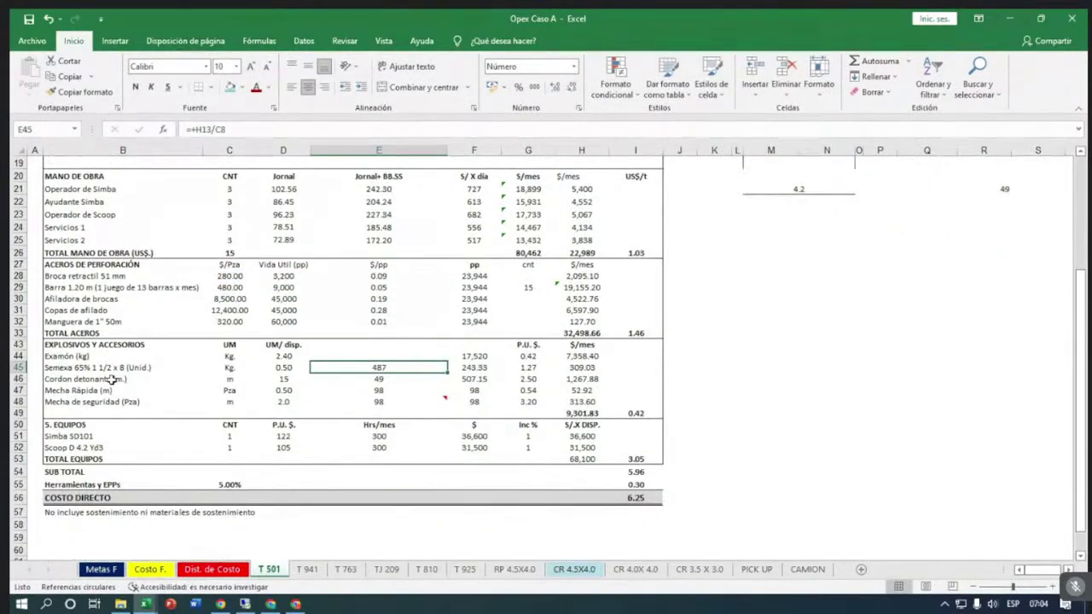
pyautogui.click(73, 358)
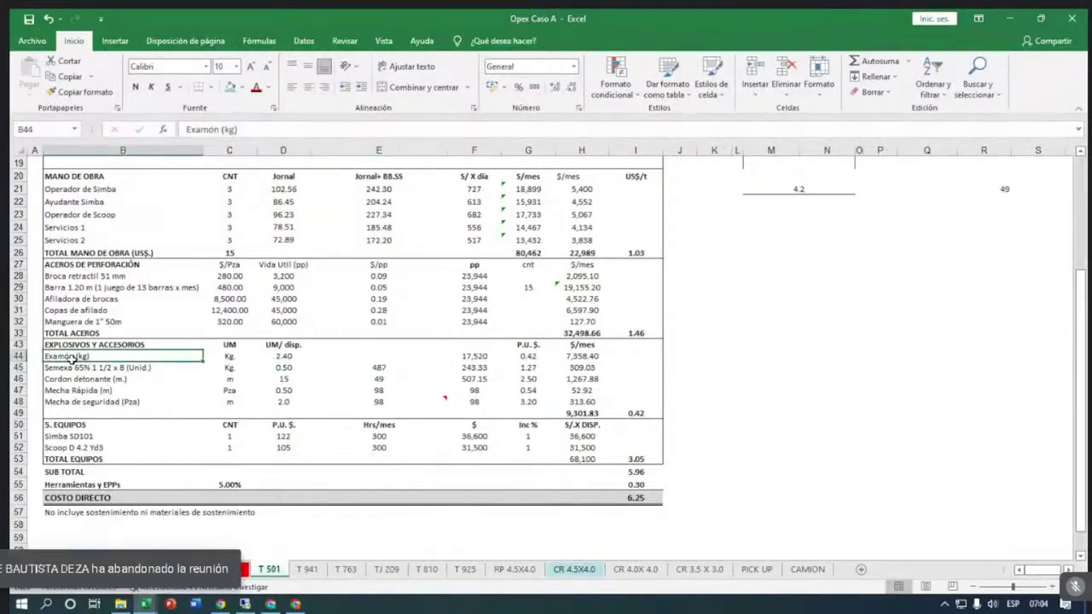
pyautogui.click(282, 359)
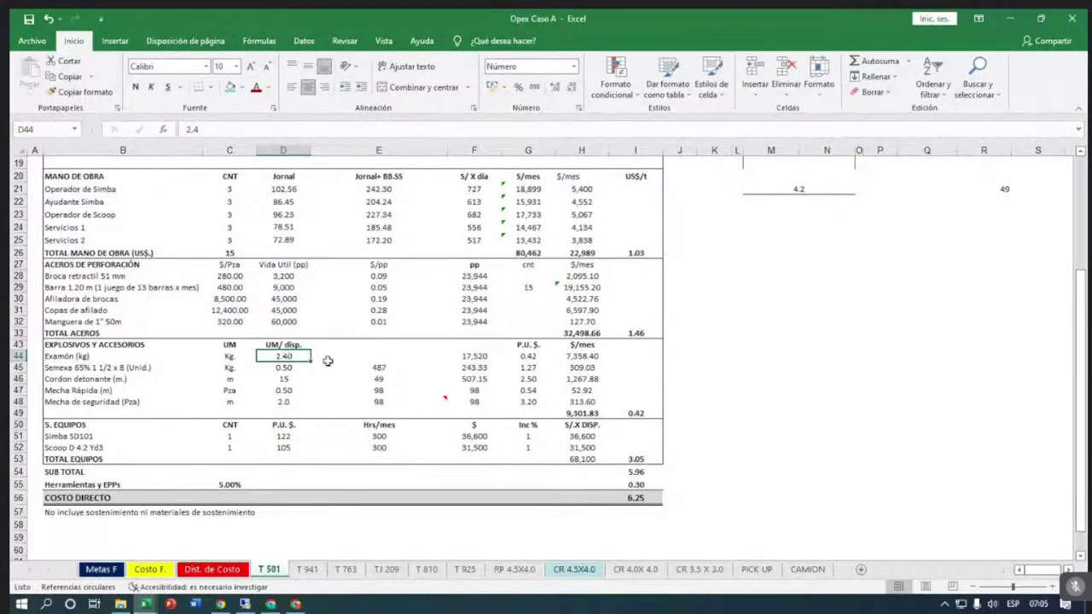
pyautogui.click(578, 358)
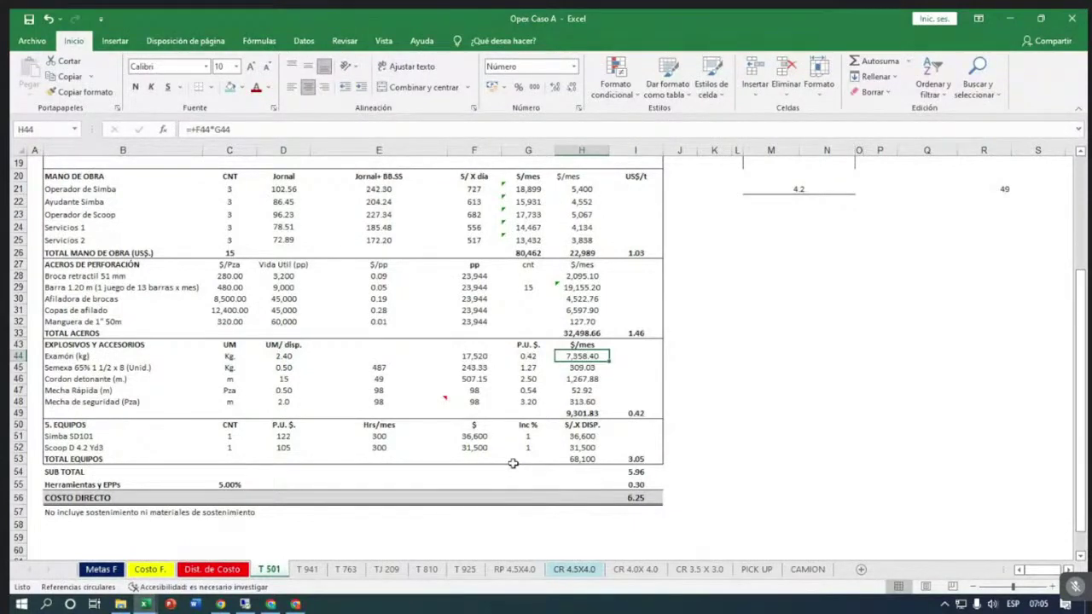
# Go through the explosives and accessories listed in B44 to B48, from Examón down to Mecha de seguridad and back to Semexa 65%.
pyautogui.click(92, 378)
pyautogui.click(94, 368)
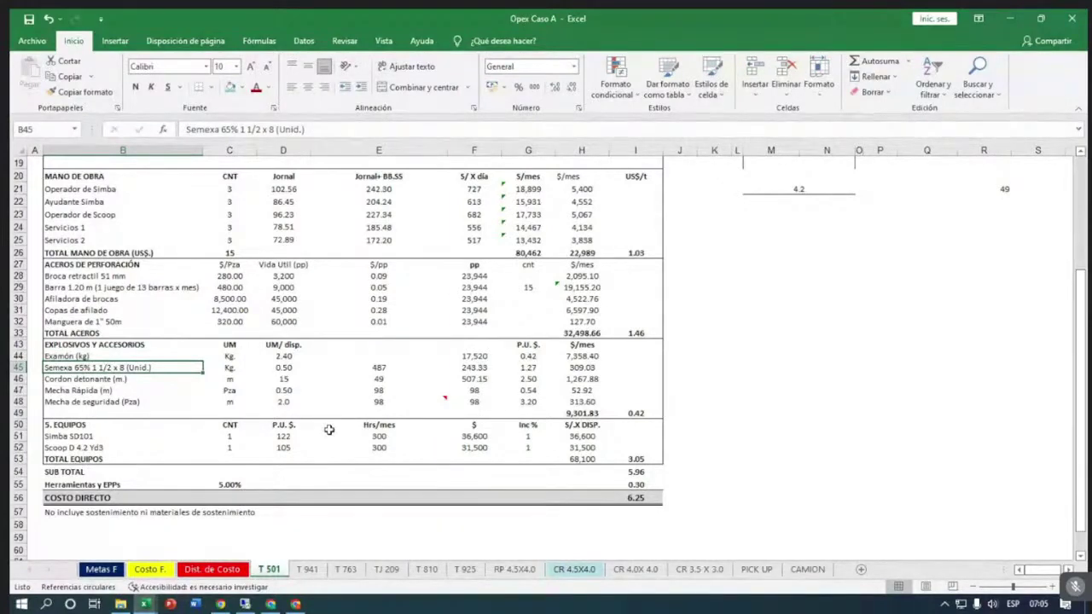
pyautogui.press('Up')
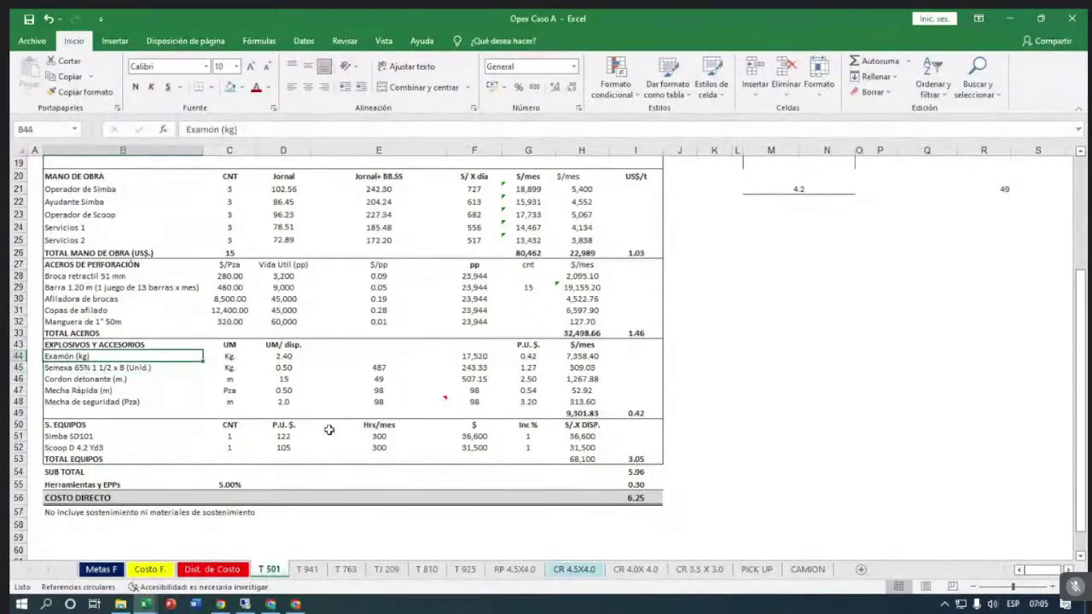
pyautogui.press('Down')
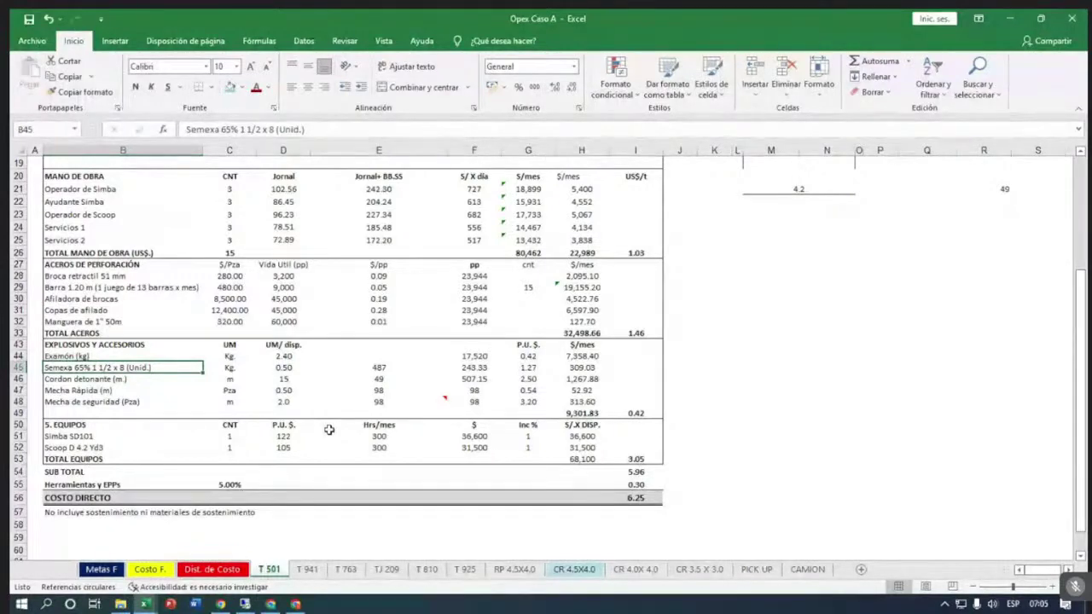
pyautogui.press('Down')
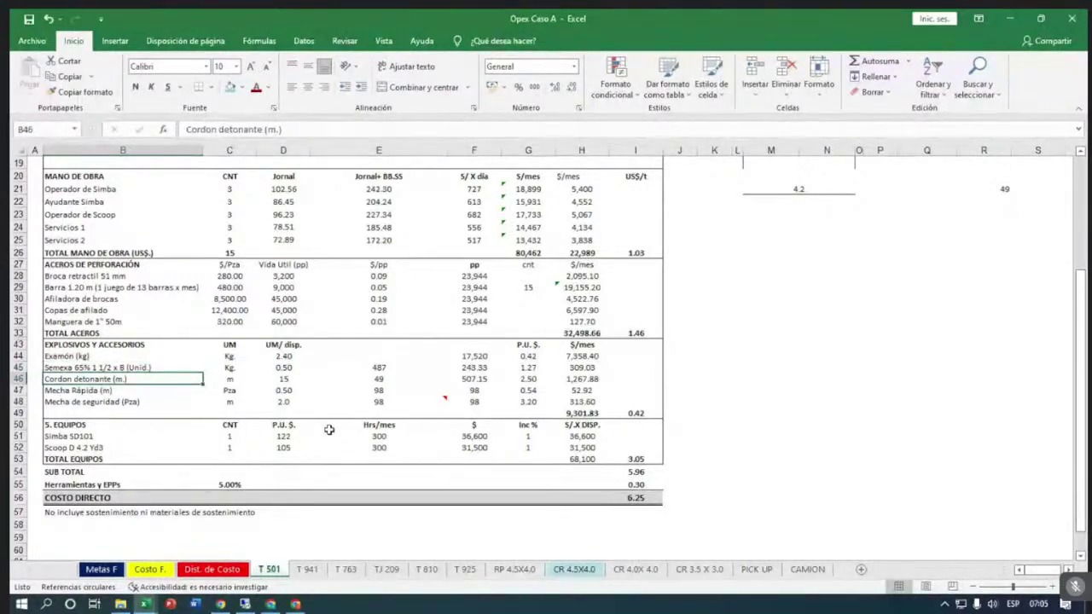
pyautogui.press('Down')
pyautogui.press('Down')
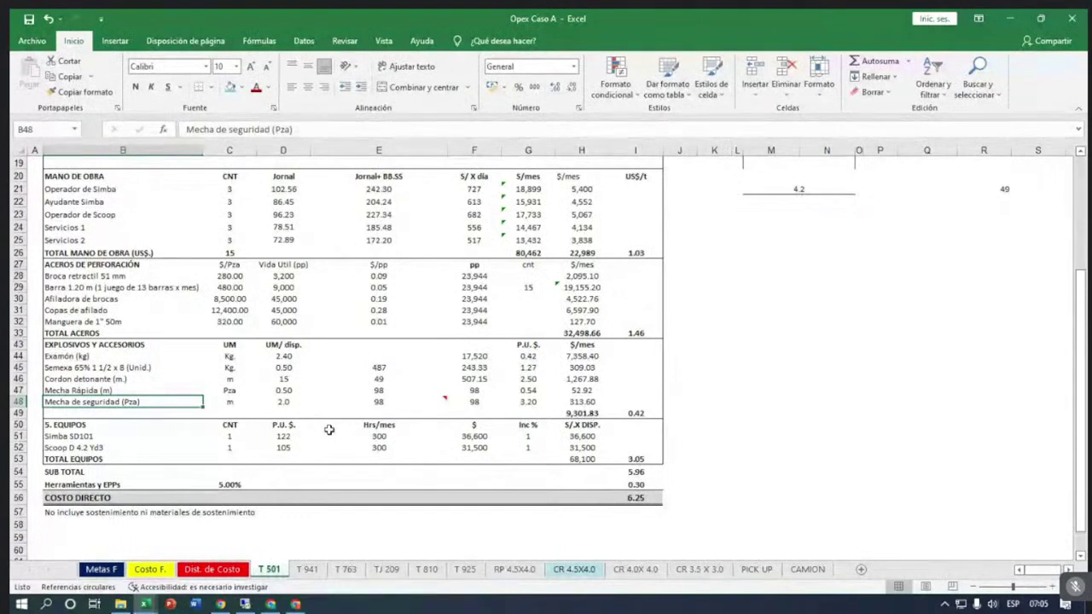
pyautogui.press('Up')
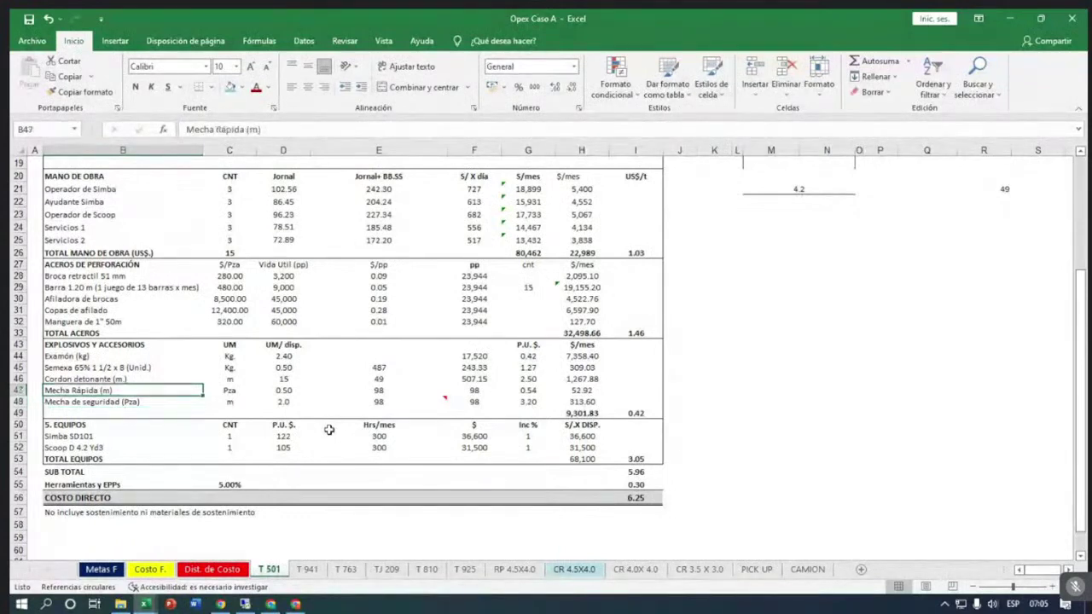
pyautogui.press('Up')
pyautogui.press('Up')
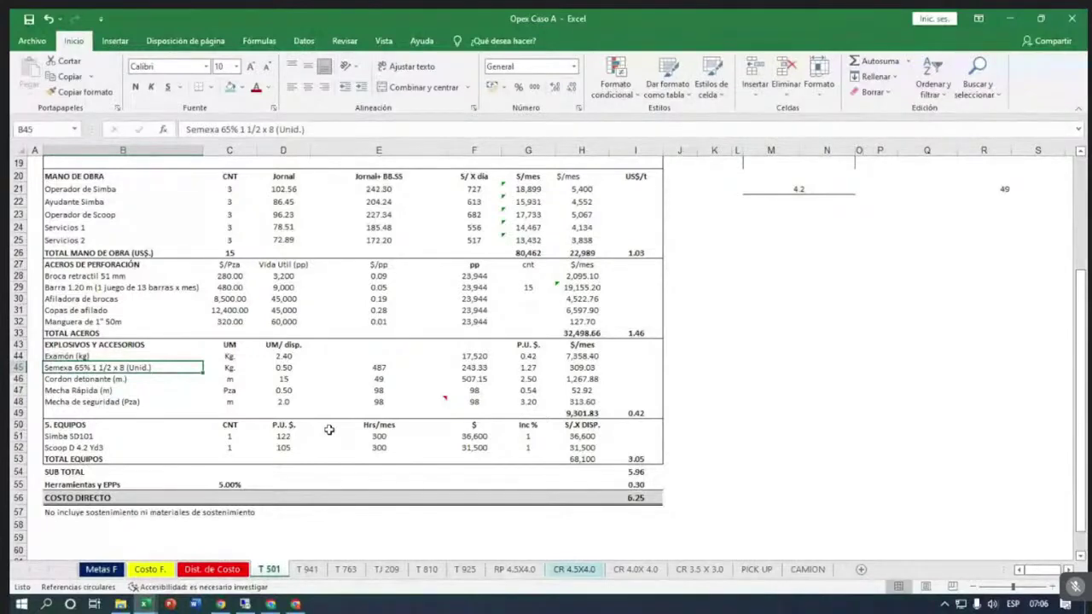
# Check the Mecha de seguridad consumption per shot in D48 and look at the neighbouring Mecha Rápida item.
pyautogui.press('Down')
pyautogui.press('Down')
pyautogui.press('Down')
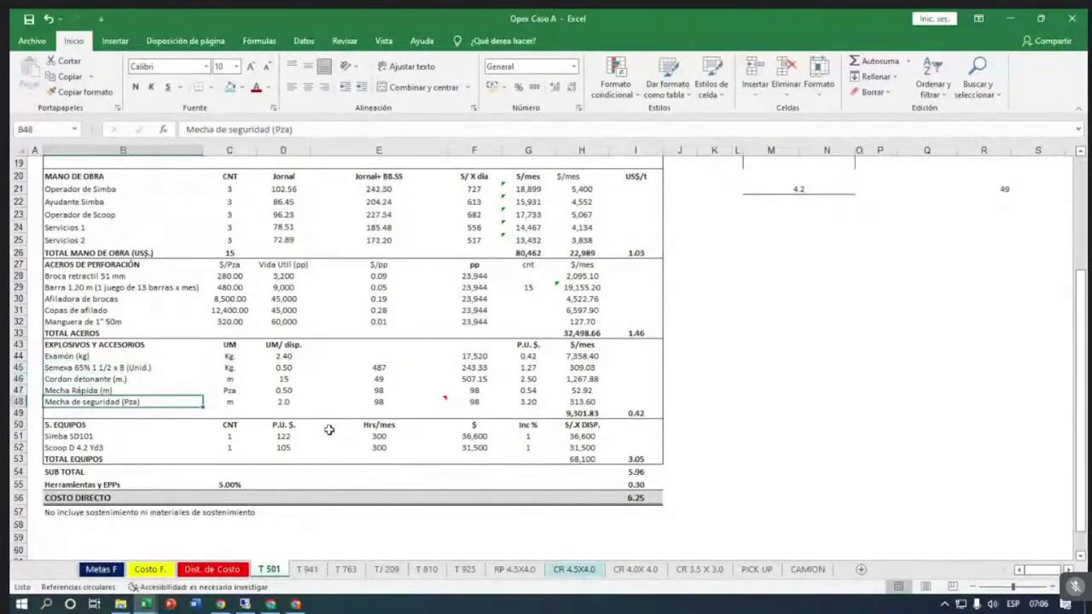
pyautogui.press('Right')
pyautogui.press('Right')
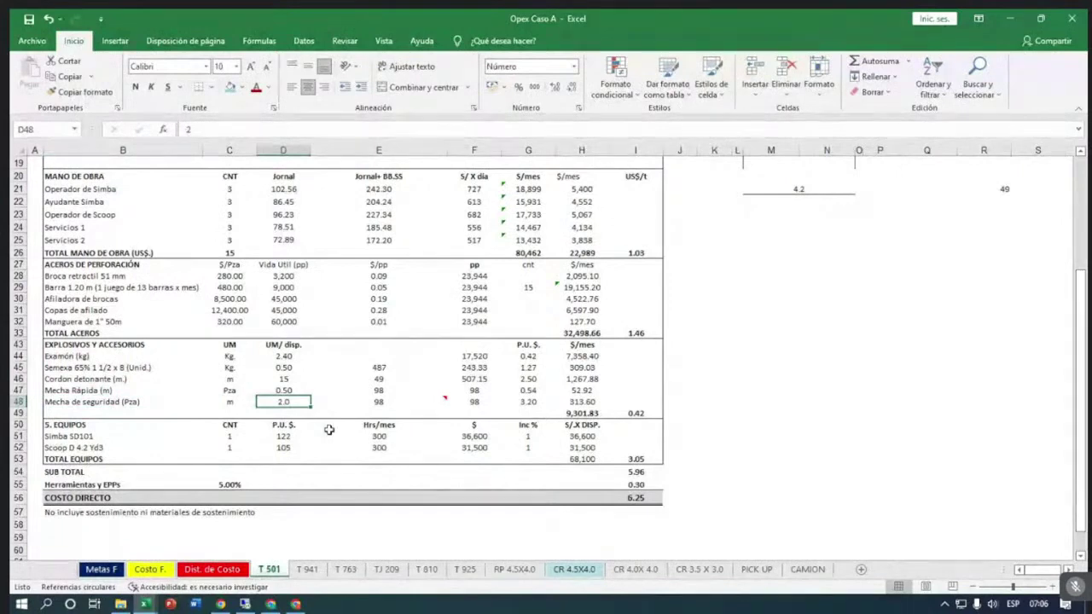
pyautogui.press('Left')
pyautogui.press('Left')
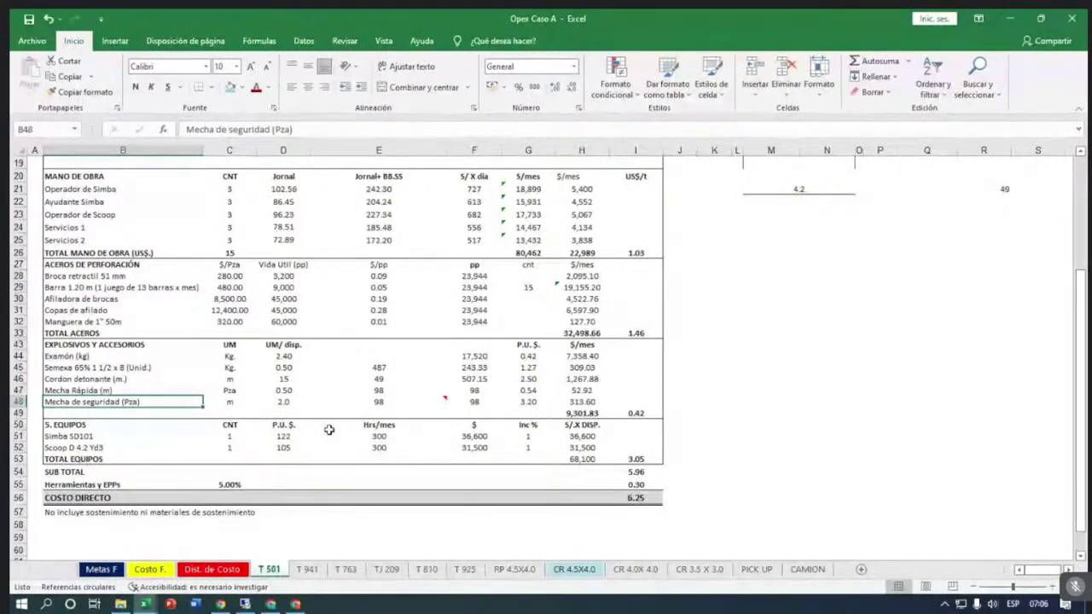
pyautogui.press('Up')
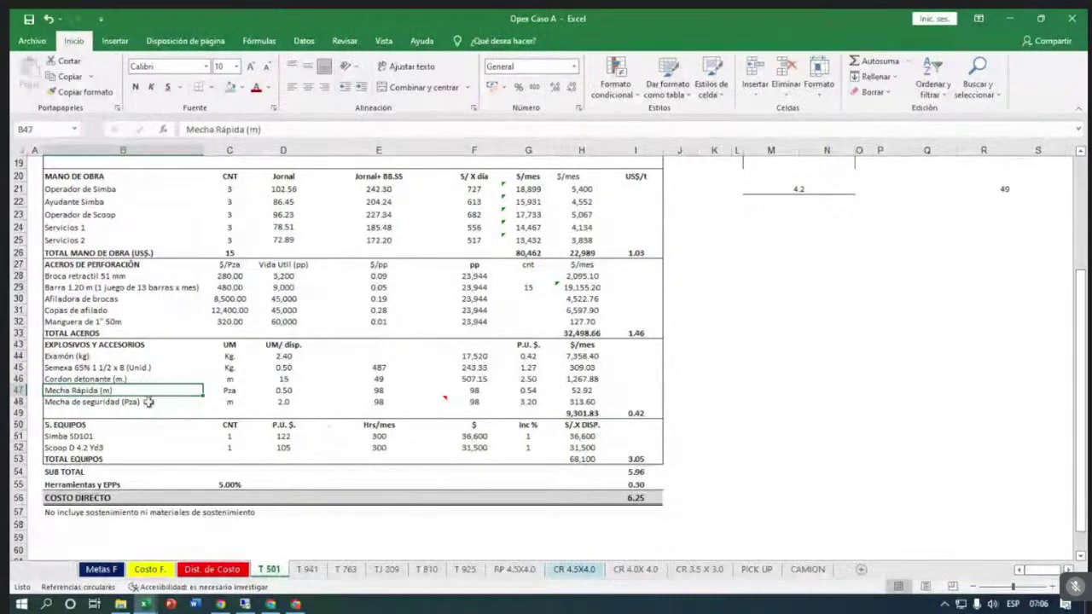
# Compare the Mecha de seguridad, Cordon detonante and Semexa 65% items used in the blasting sequence.
pyautogui.click(94, 402)
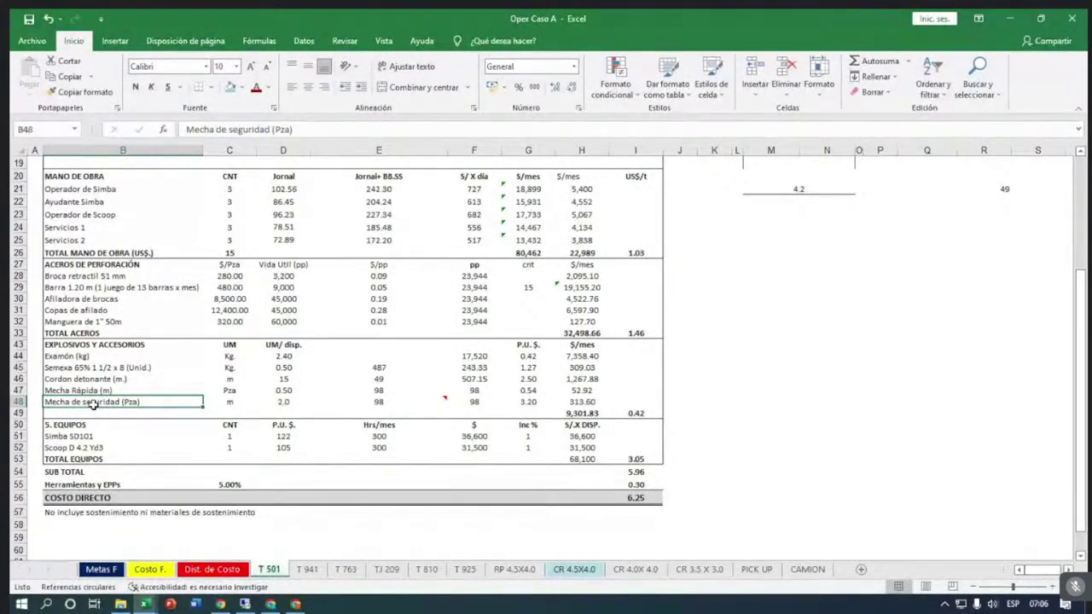
pyautogui.click(97, 380)
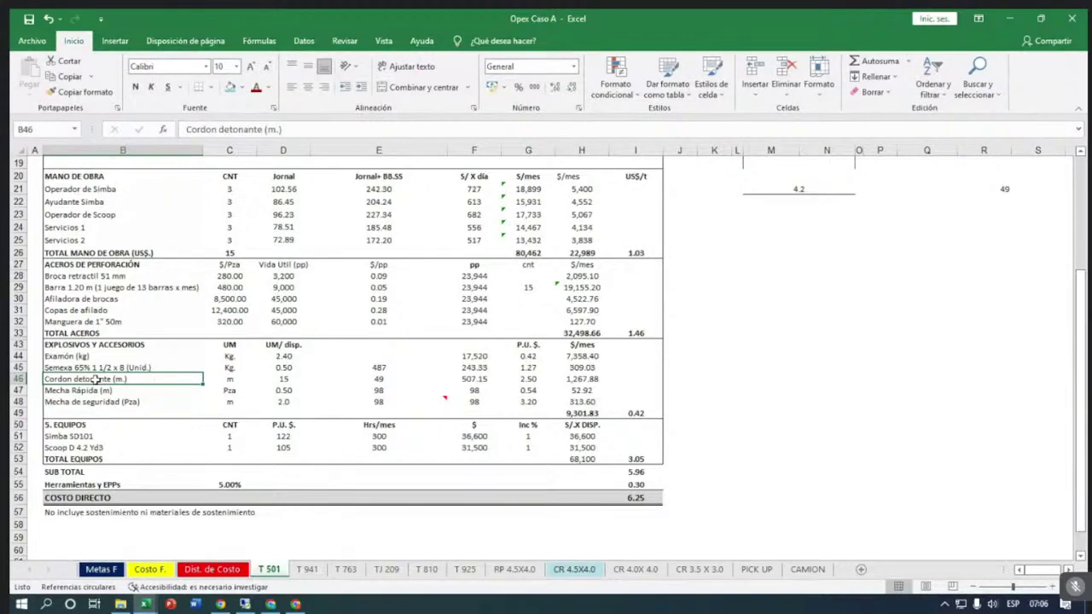
pyautogui.click(101, 402)
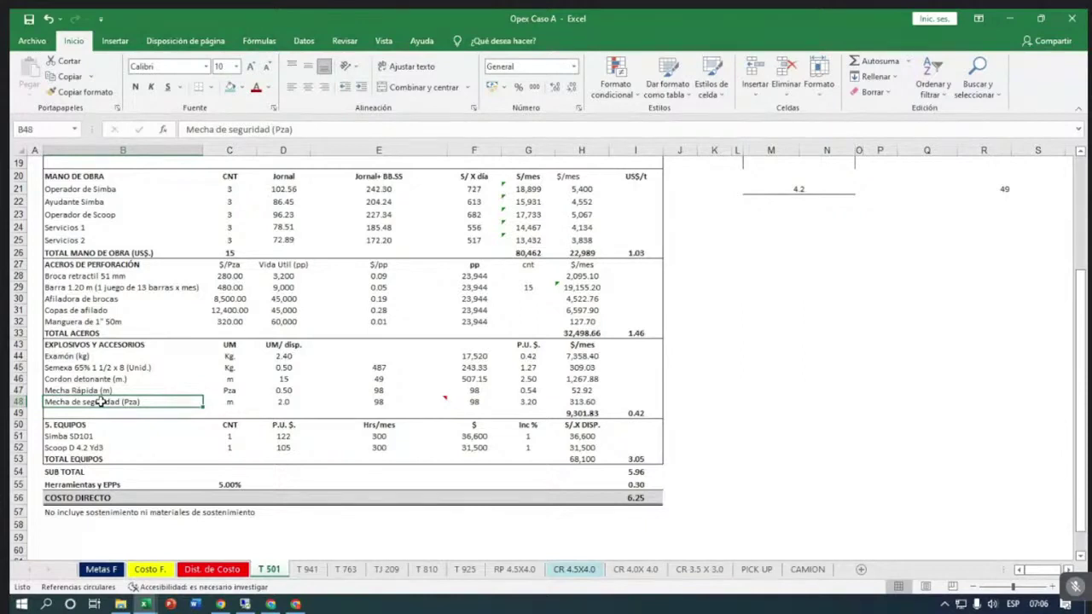
pyautogui.click(104, 379)
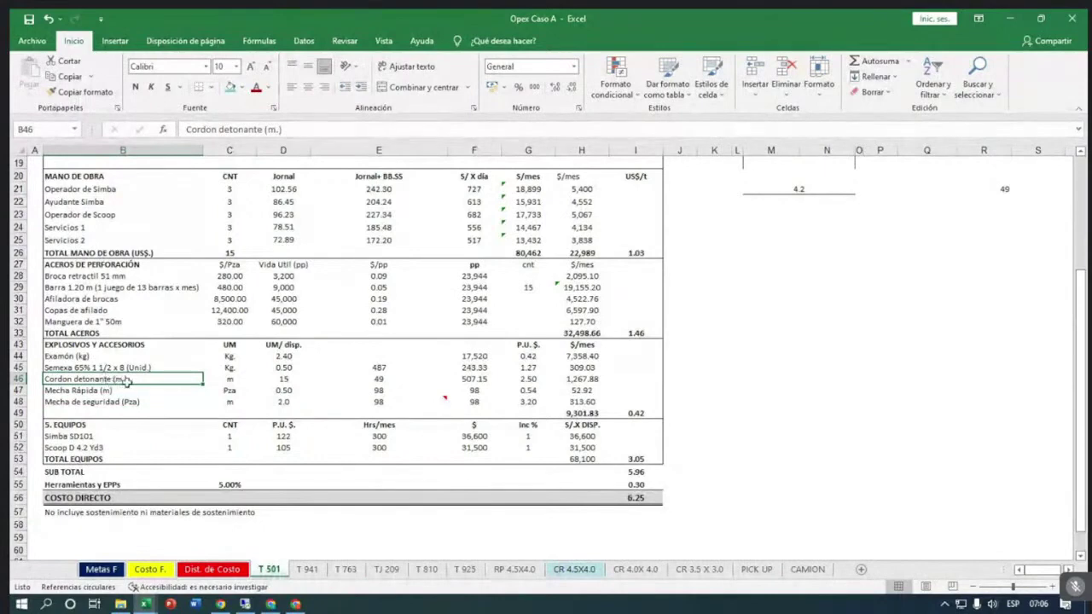
pyautogui.click(125, 367)
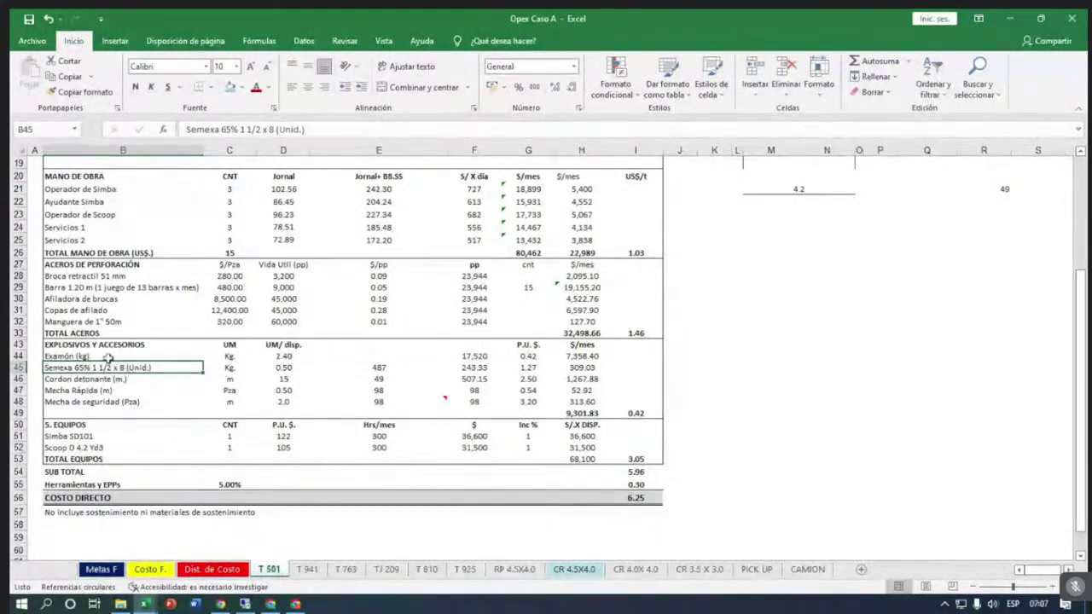
# Compare Examón with the accessories in B45:B48, and check the sum formula for their total monthly cost in H49.
pyautogui.click(109, 356)
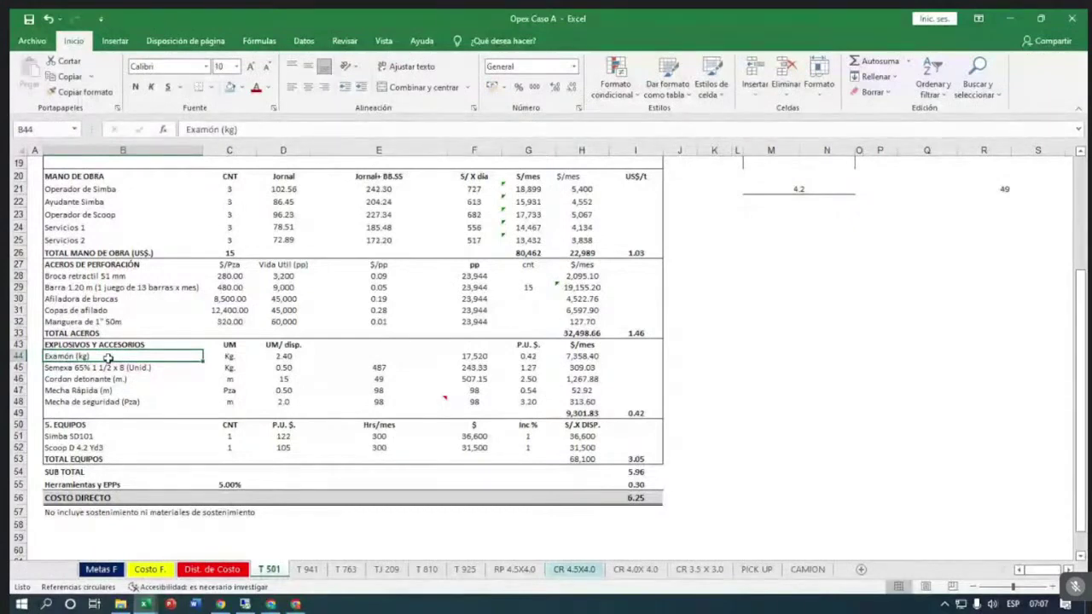
pyautogui.click(101, 367)
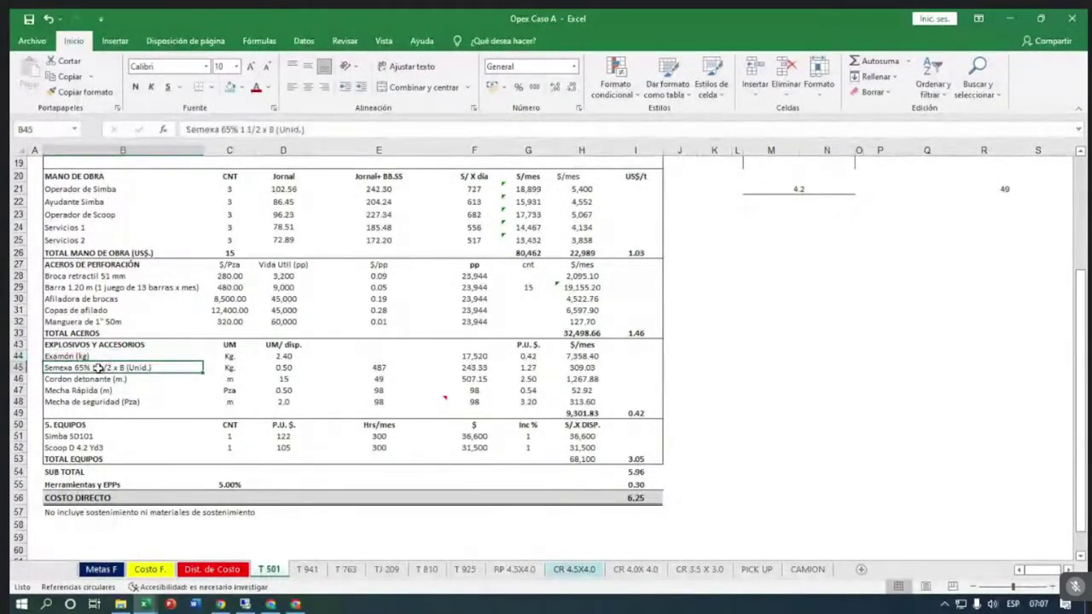
pyautogui.click(99, 380)
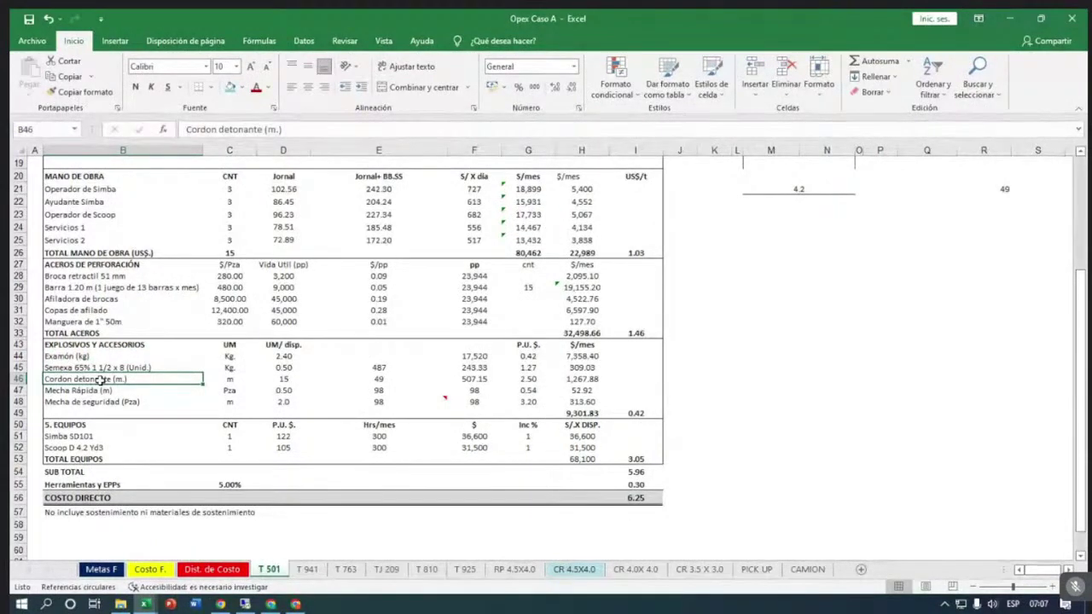
pyautogui.click(80, 357)
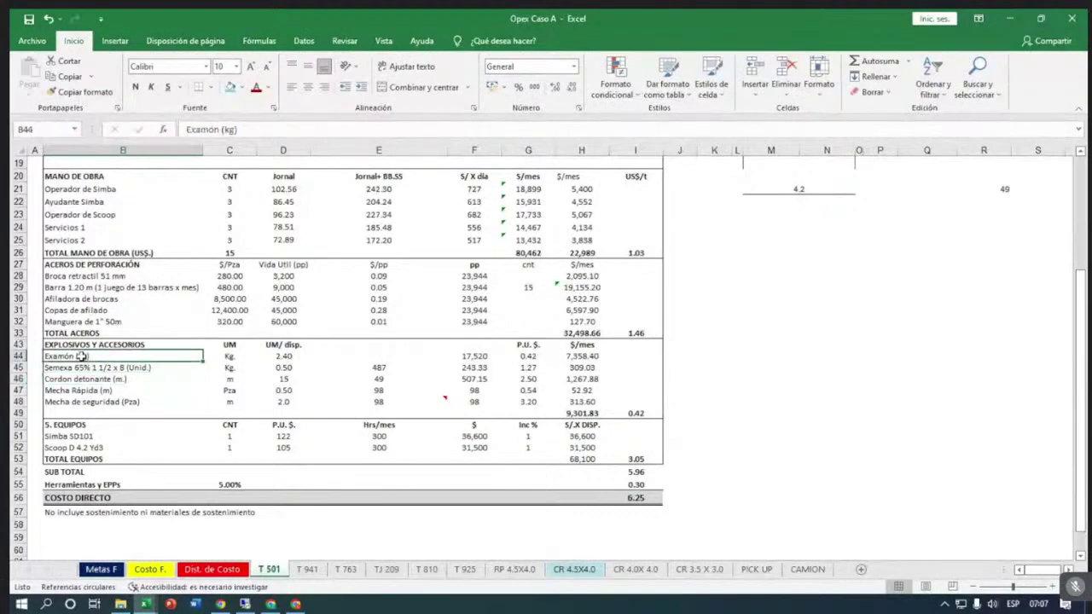
pyautogui.moveTo(81, 368); pyautogui.dragTo(86, 402)
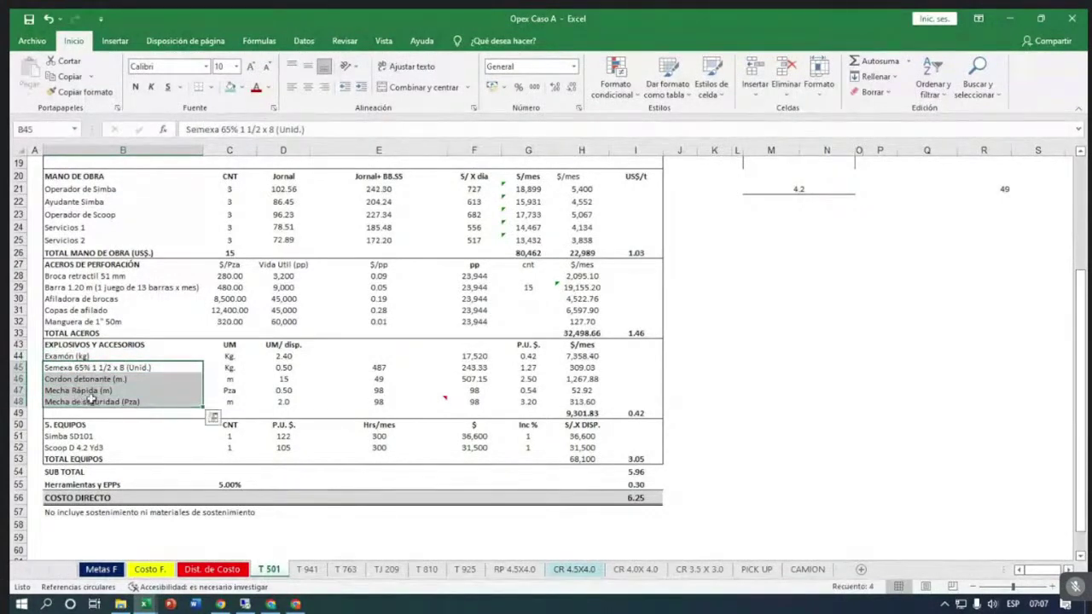
pyautogui.click(569, 413)
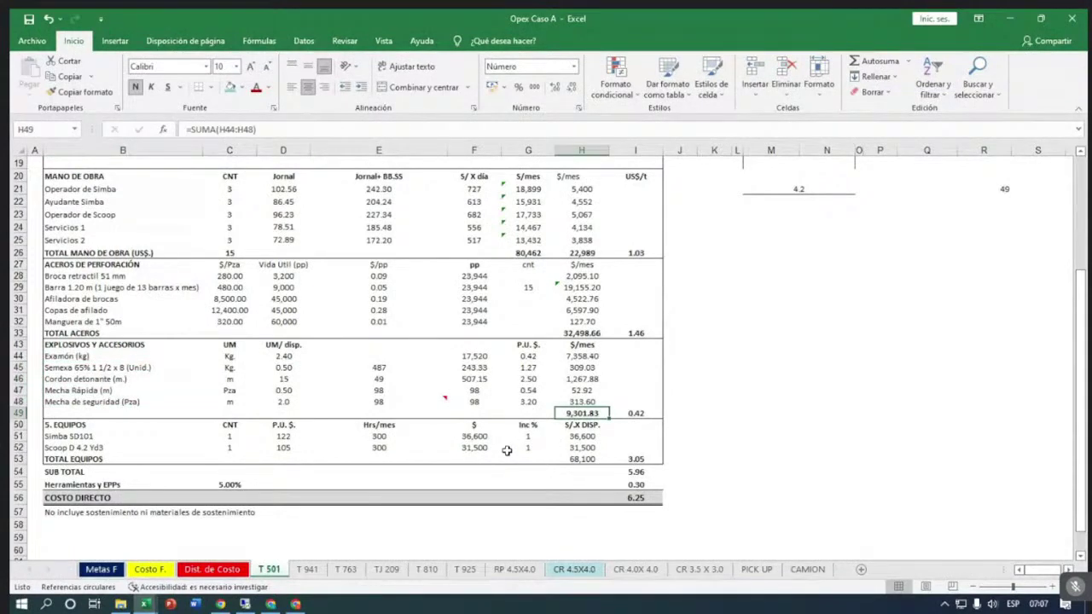
# Review the consumption per shot in column D for Examón, Cordon detonante, Mecha Rápida and Mecha de seguridad.
pyautogui.click(285, 357)
pyautogui.click(285, 379)
pyautogui.click(284, 390)
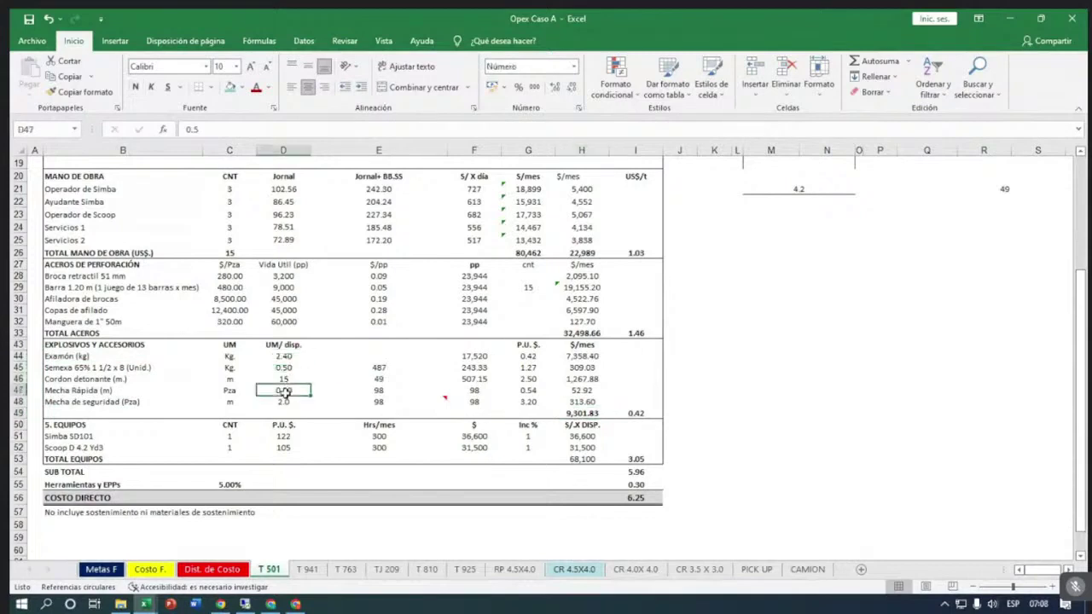
pyautogui.click(300, 401)
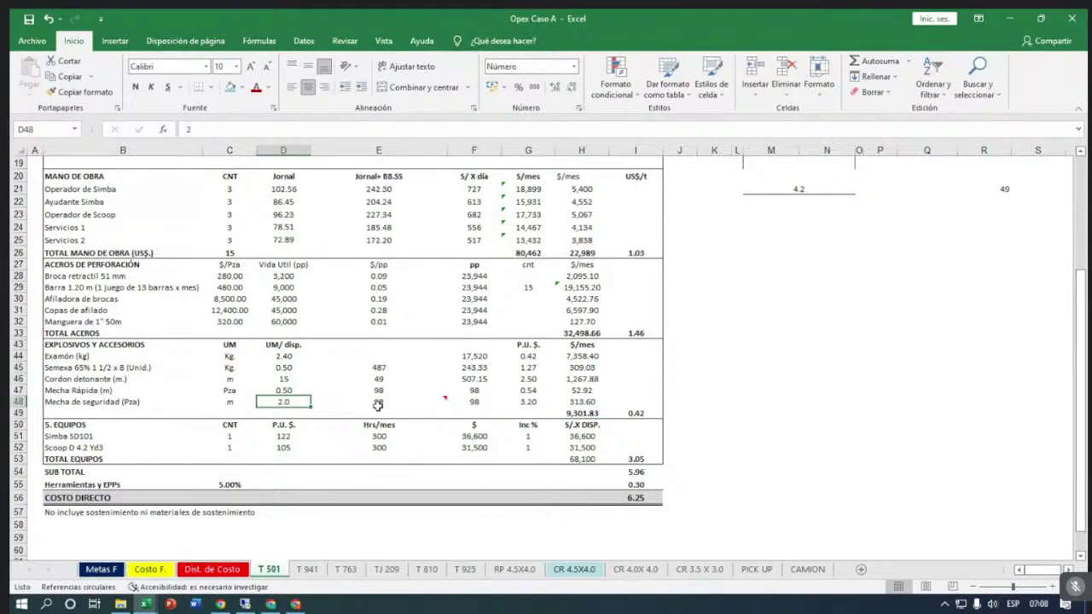
# Check the explosives cost per tonne formula in I49 and trace its reference to the monthly programme in C13.
pyautogui.moveTo(378, 405)
pyautogui.click(631, 413)
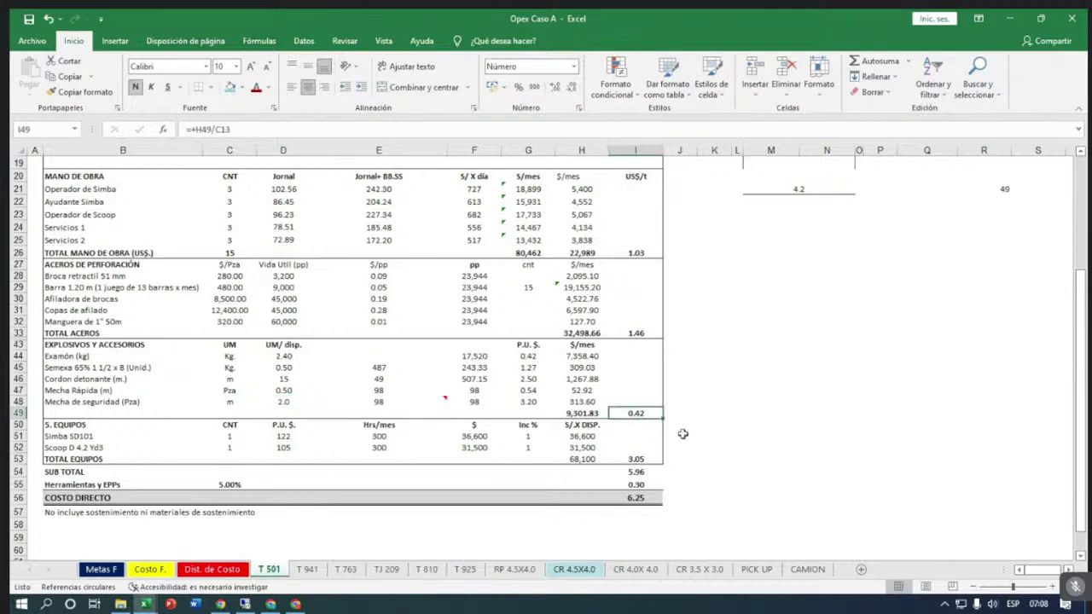
pyautogui.press('F2')
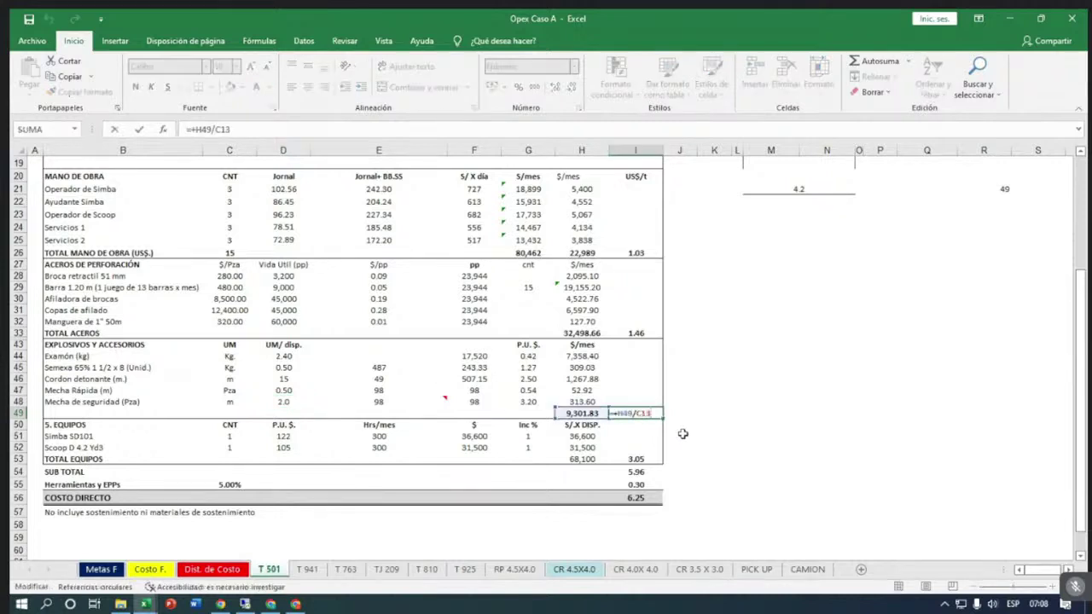
pyautogui.scroll(5, 682, 433)
pyautogui.scroll(2, 682, 433)
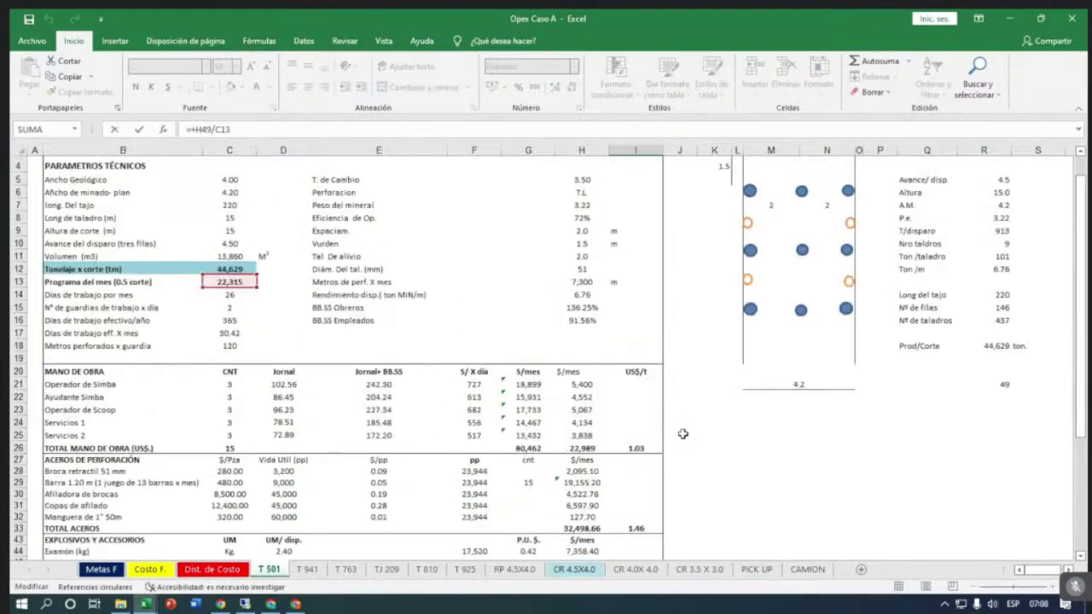
pyautogui.scroll(-5, 682, 433)
pyautogui.click(746, 460)
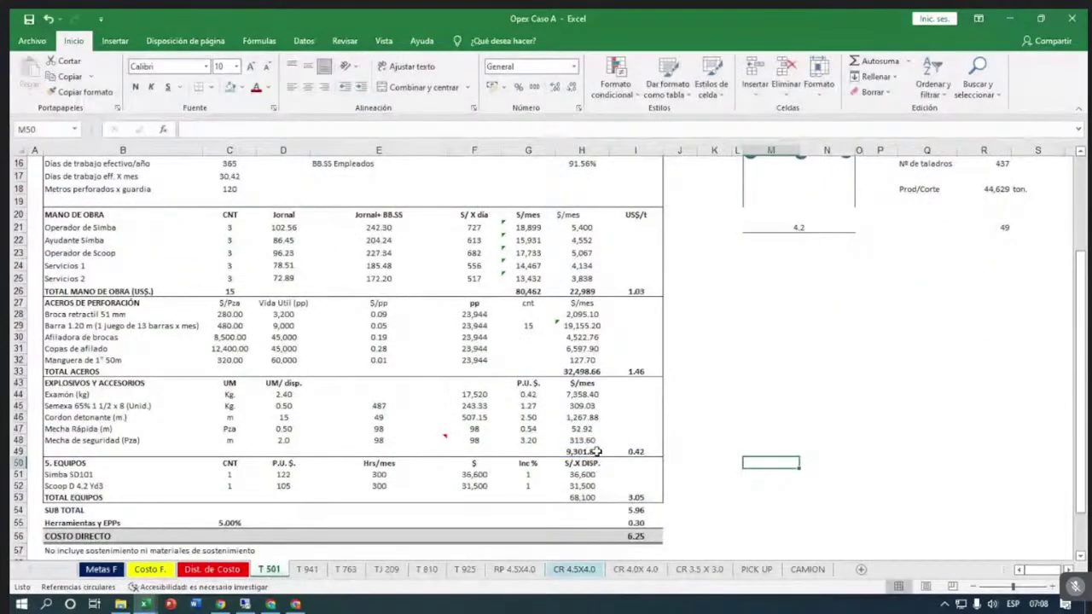
# Check the range summed by the explosives total formula in H49.
pyautogui.click(581, 451)
pyautogui.press('F2')
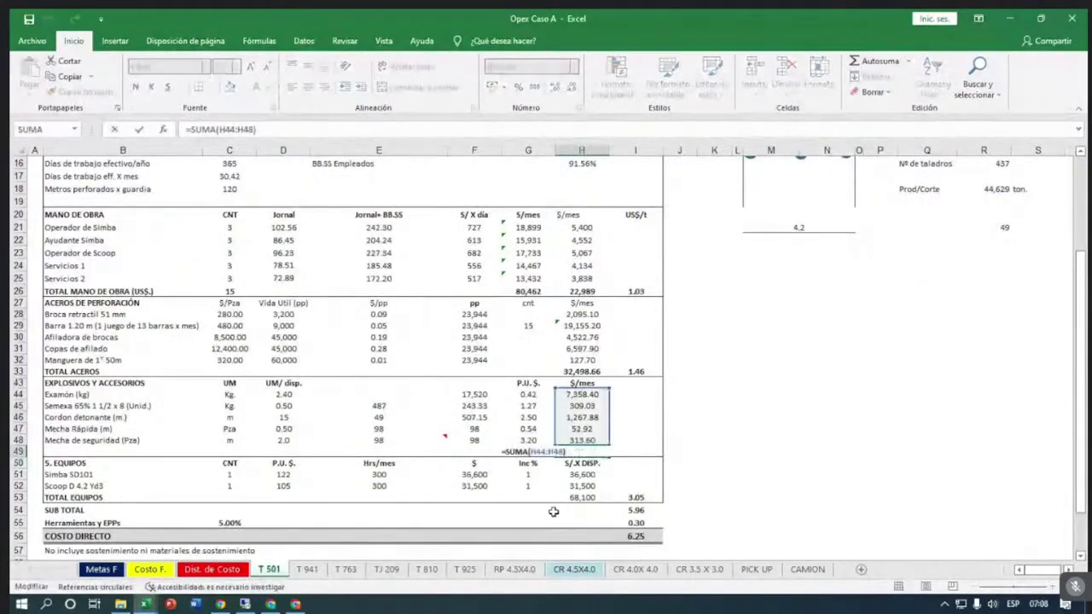
pyautogui.click(723, 475)
# Review the Simba SD101 entry in the equipment section and its unit price in D51.
pyautogui.scroll(-3, 729, 478)
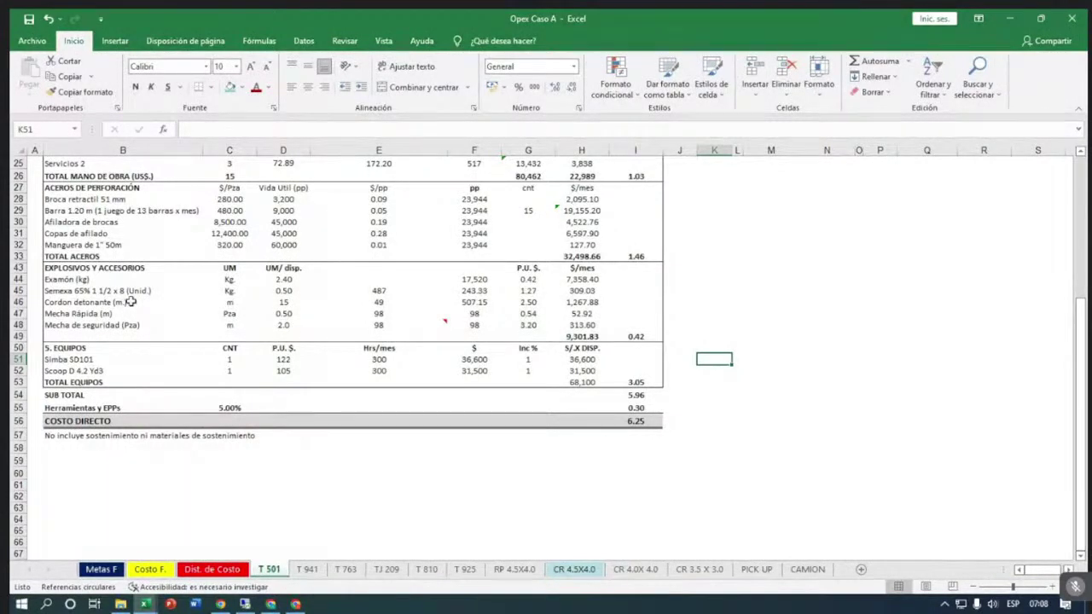
pyautogui.click(81, 360)
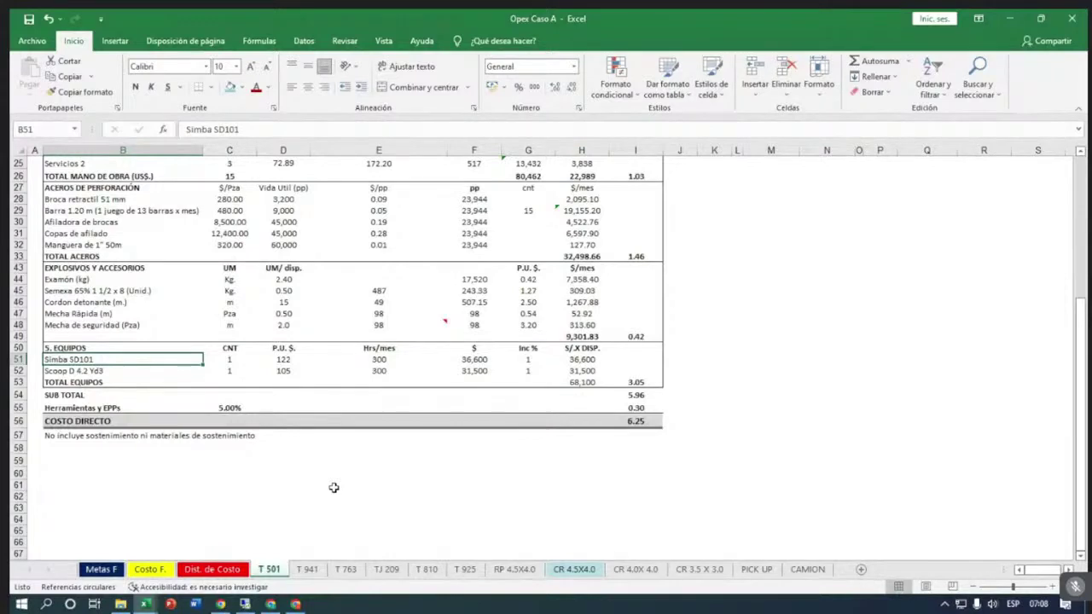
pyautogui.click(292, 359)
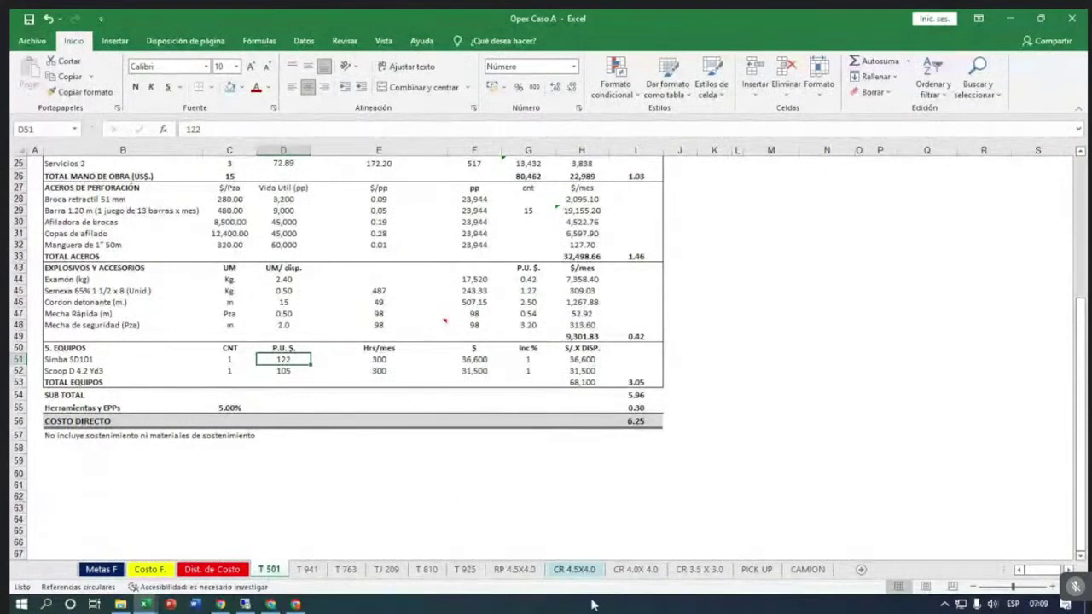
# Open the PICK UP sheet and check the combined ownership and operating cost formula in I40.
pyautogui.click(756, 569)
pyautogui.scroll(6, 443, 441)
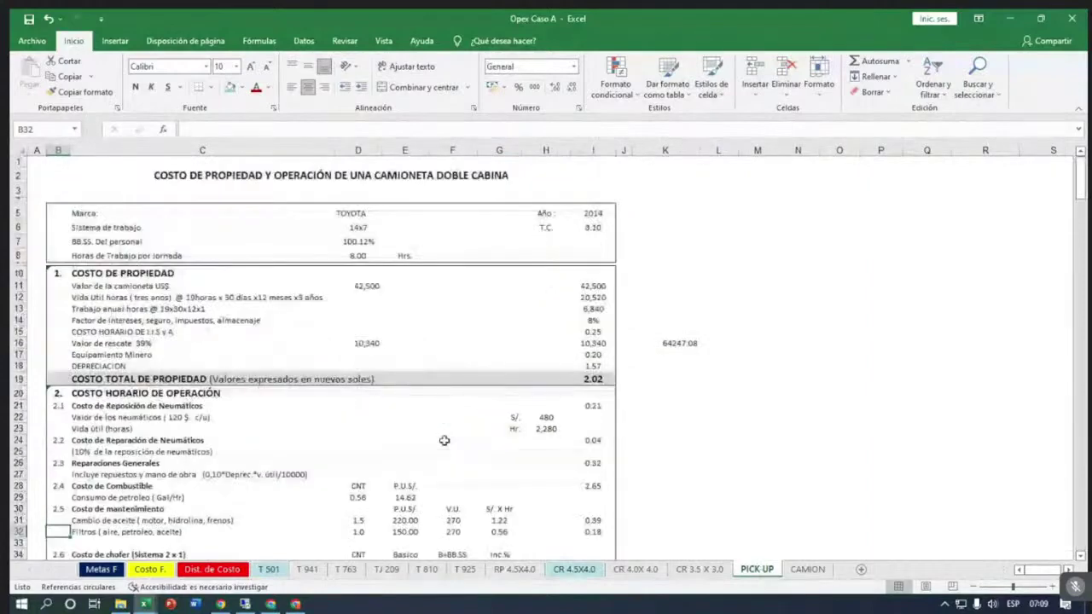
pyautogui.scroll(-7, 311, 418)
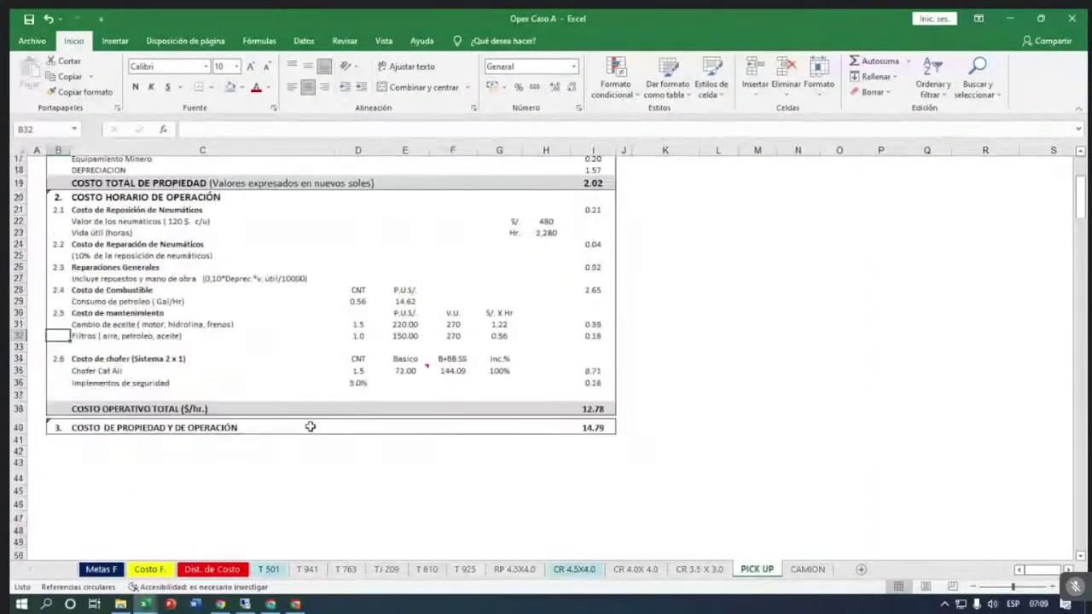
pyautogui.click(583, 368)
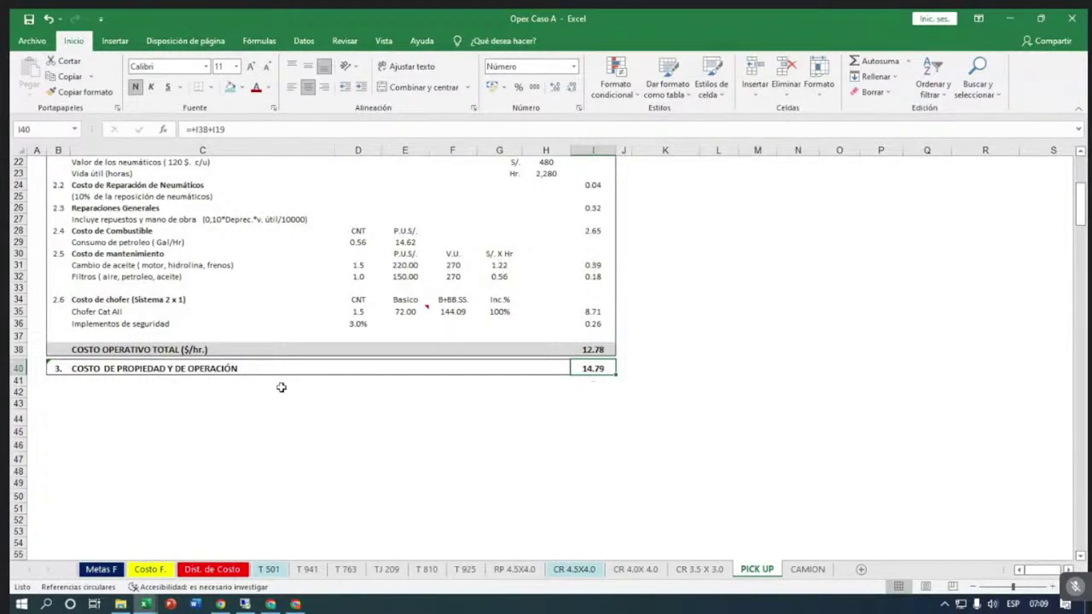
# Compare the pickup's total ownership cost in I19, total operating cost in I38 and their combined cost in I40.
pyautogui.scroll(5, 591, 369)
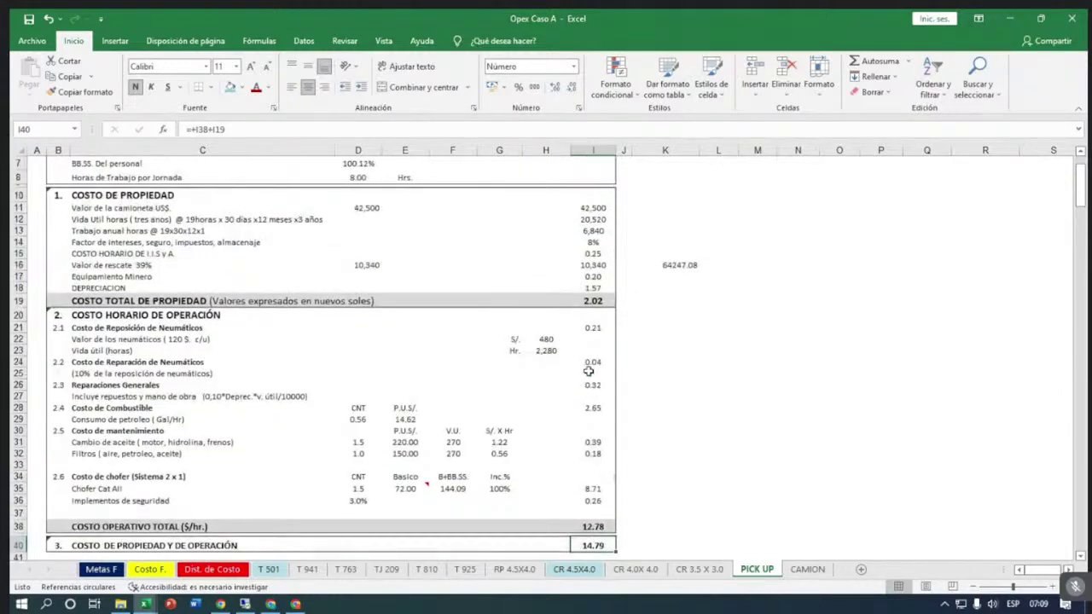
pyautogui.click(593, 301)
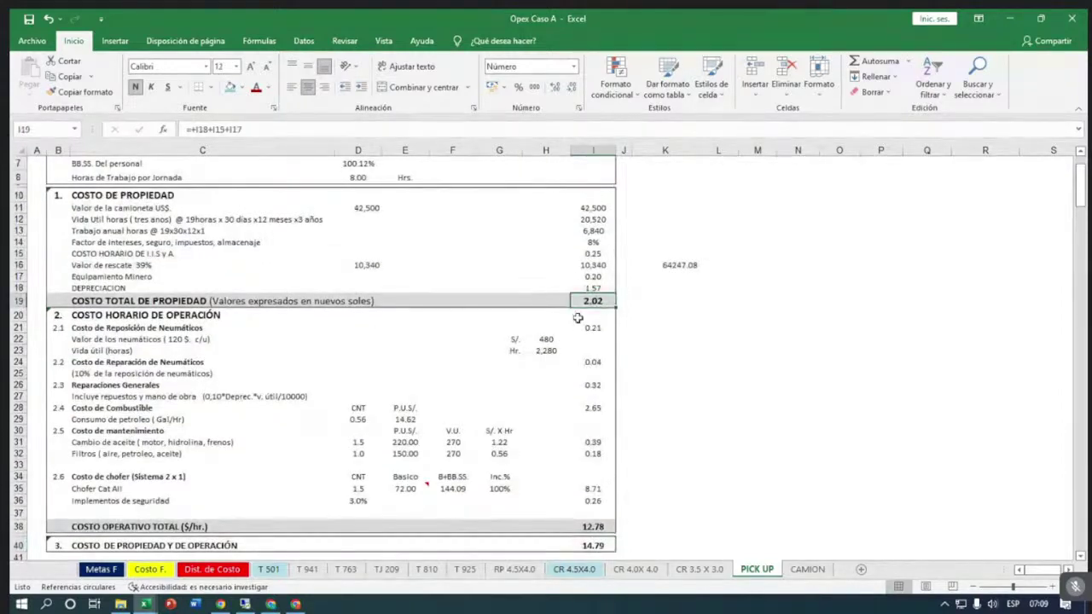
pyautogui.scroll(-1, 577, 317)
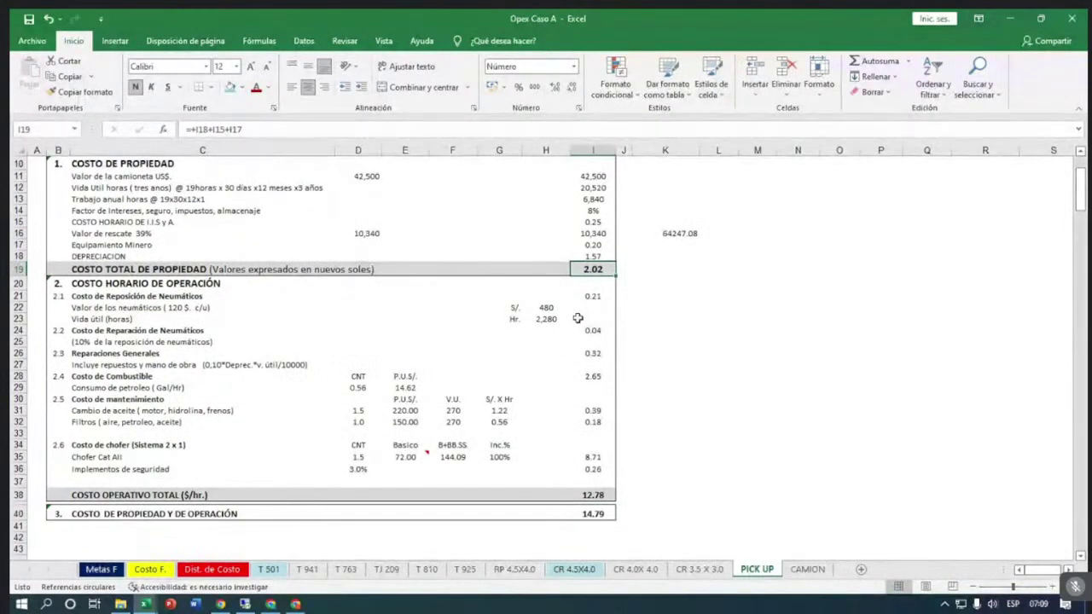
pyautogui.click(608, 495)
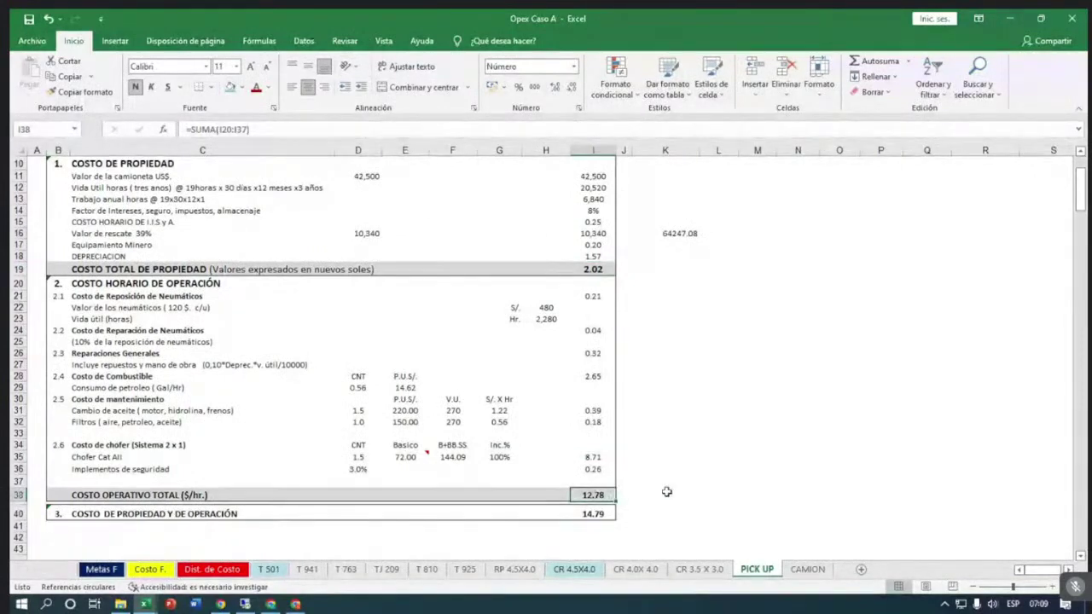
pyautogui.click(594, 513)
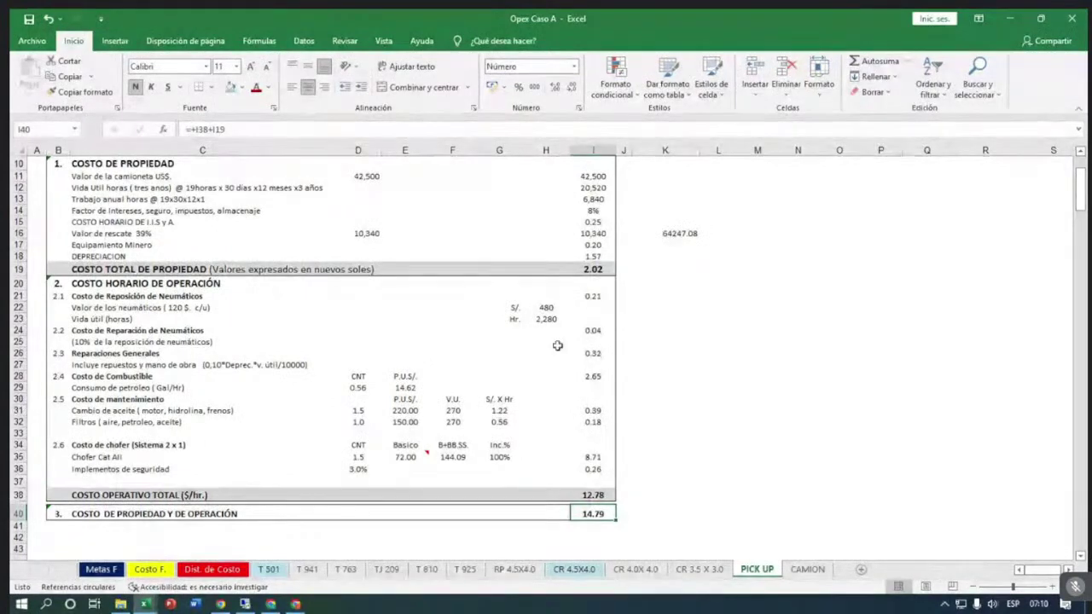
pyautogui.scroll(1, 512, 402)
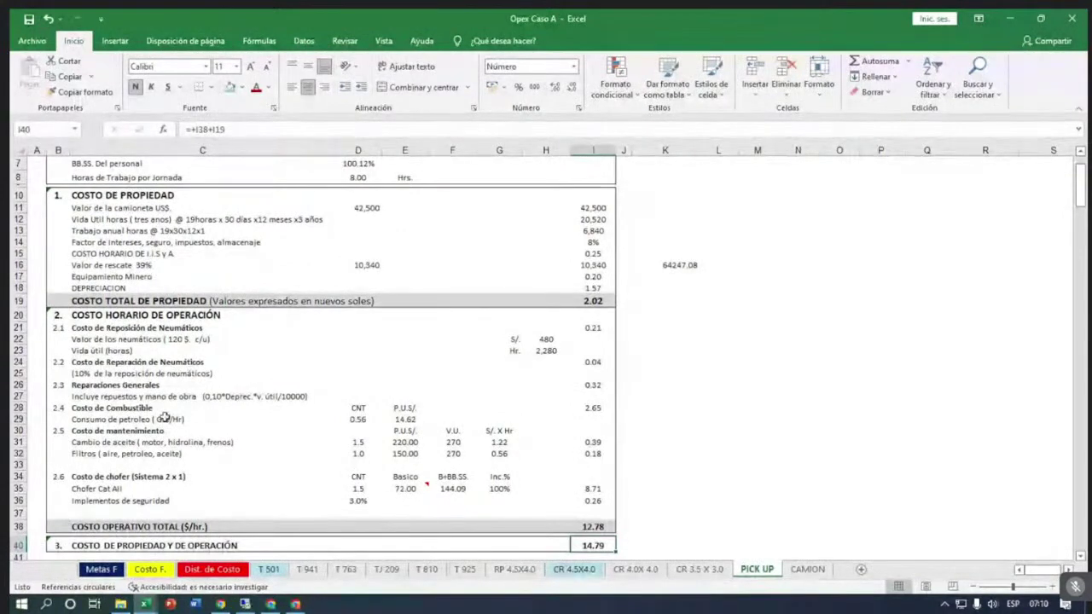
pyautogui.scroll(-1, 392, 445)
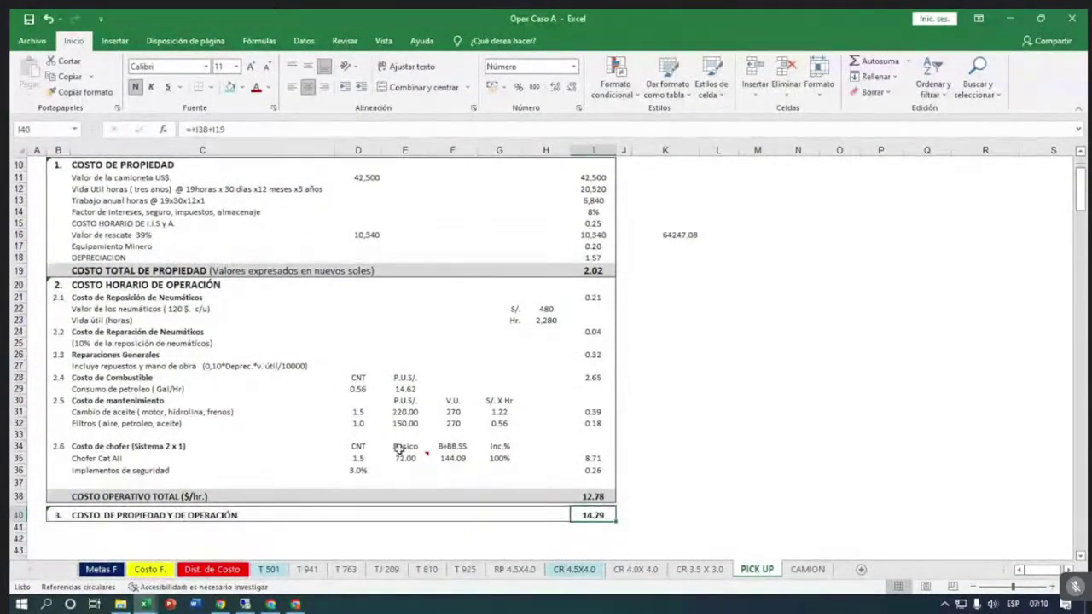
# Return to the T 501 sheet and check the Simba SD101's monthly hours in E51.
pyautogui.click(273, 572)
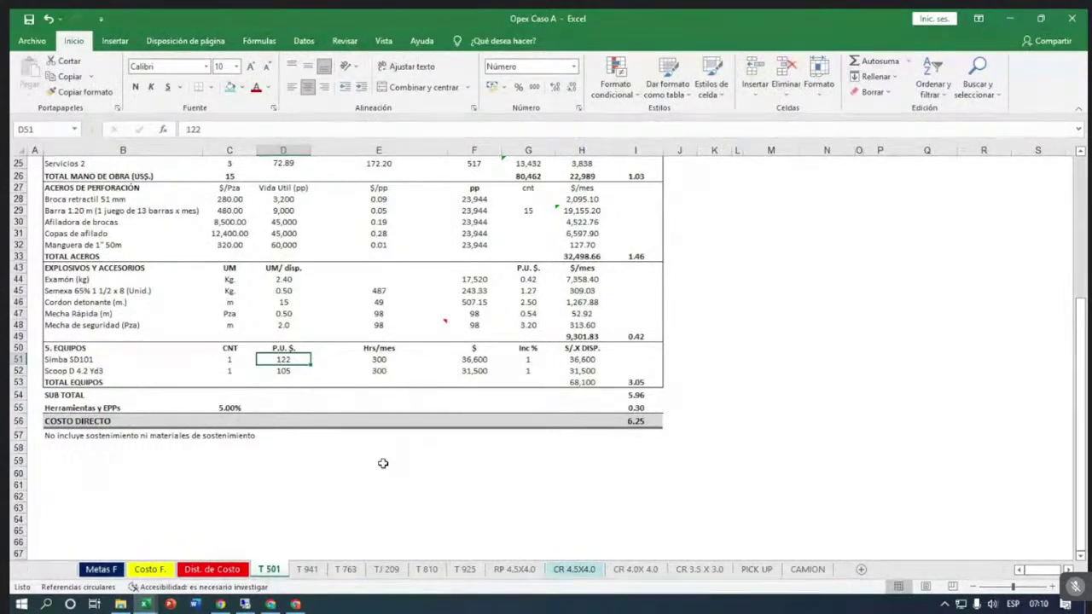
pyautogui.click(378, 360)
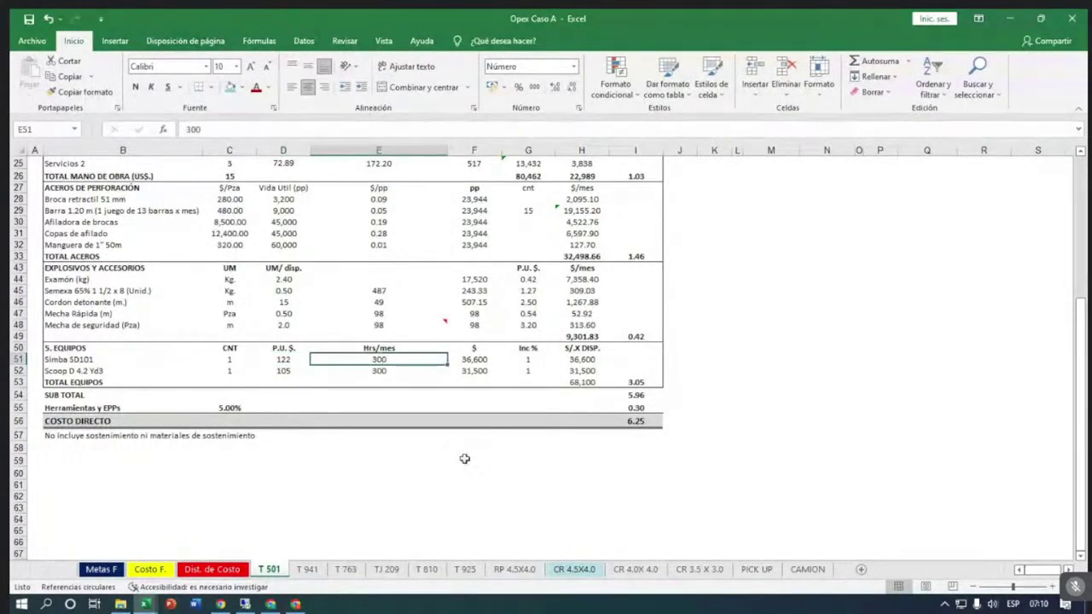
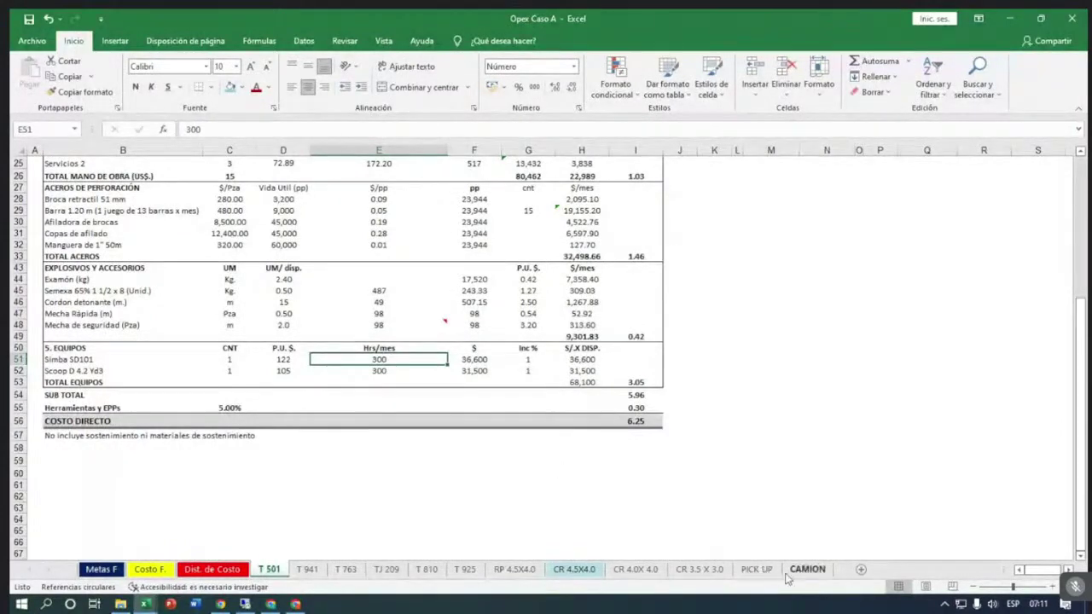
# Enter 250 in cell I43 of the PICK UP sheet, below the ownership and operating cost.
pyautogui.click(755, 569)
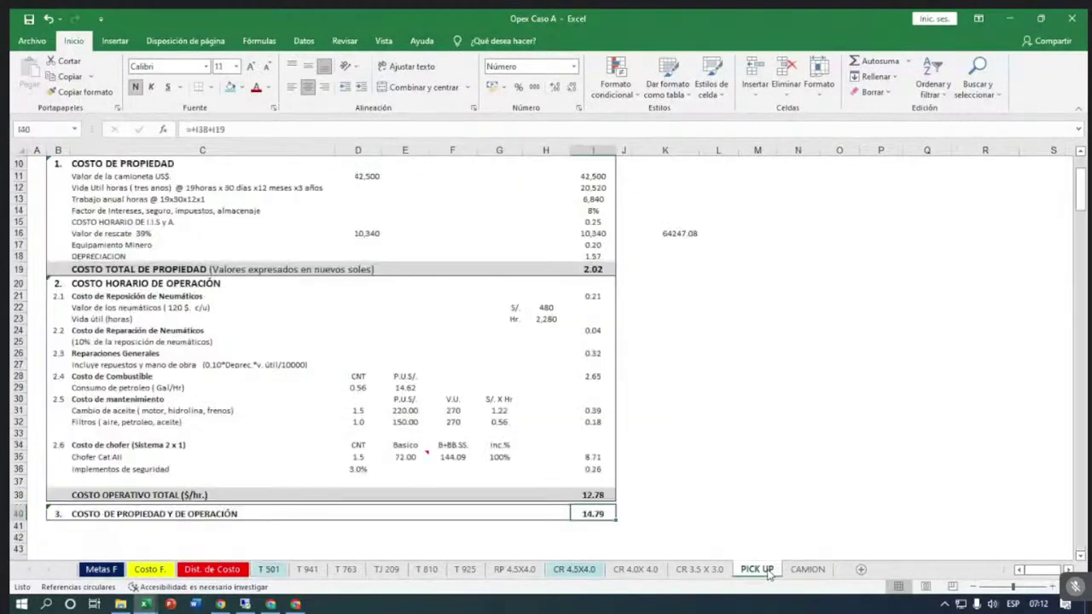
pyautogui.scroll(-2, 669, 529)
pyautogui.click(621, 478)
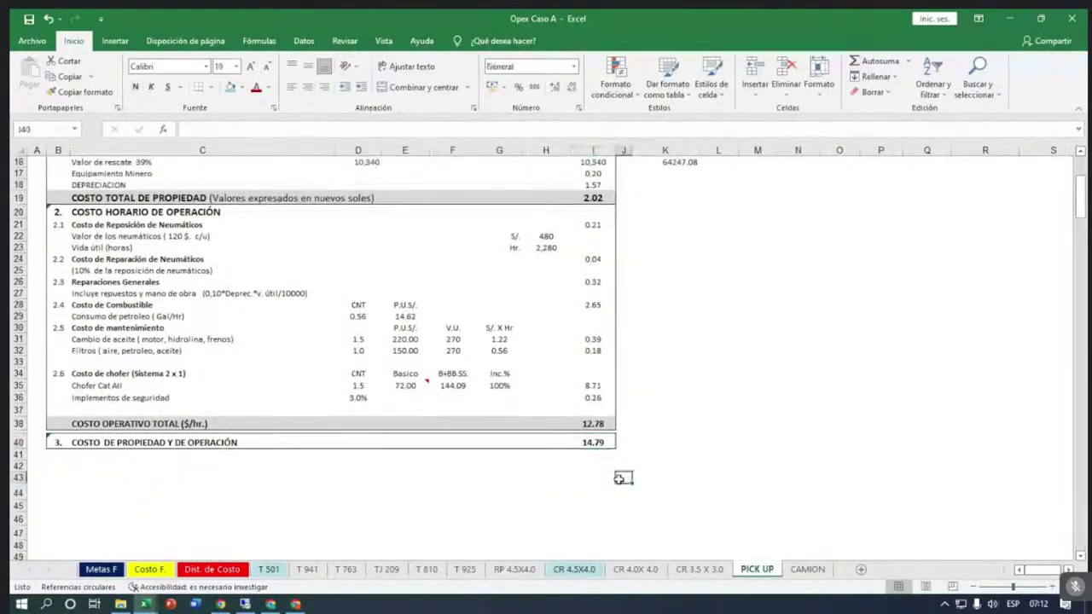
pyautogui.click(622, 479)
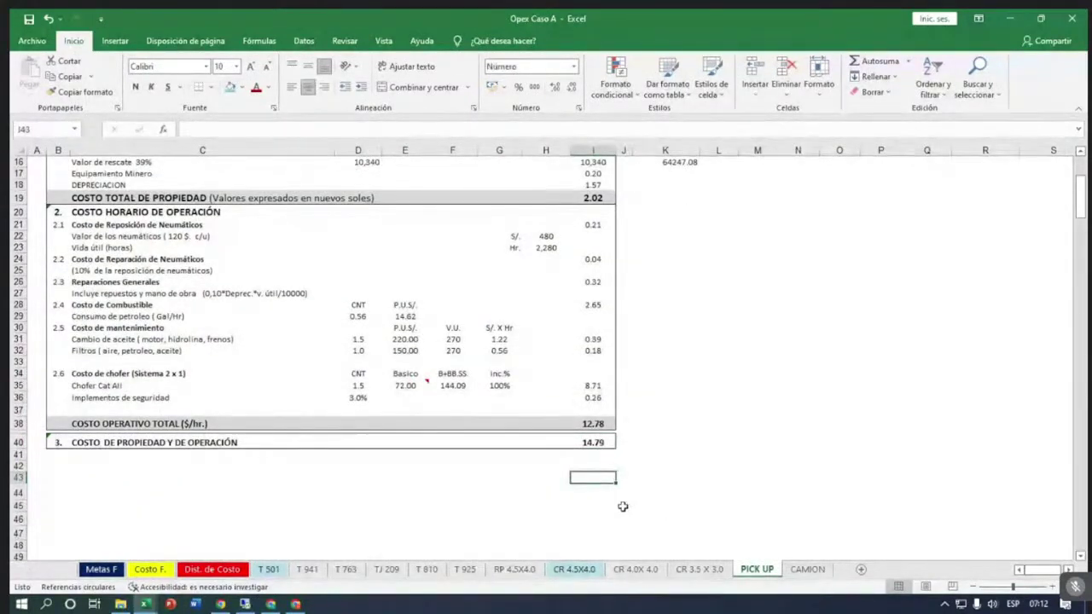
pyautogui.write('250')
pyautogui.press('Return')
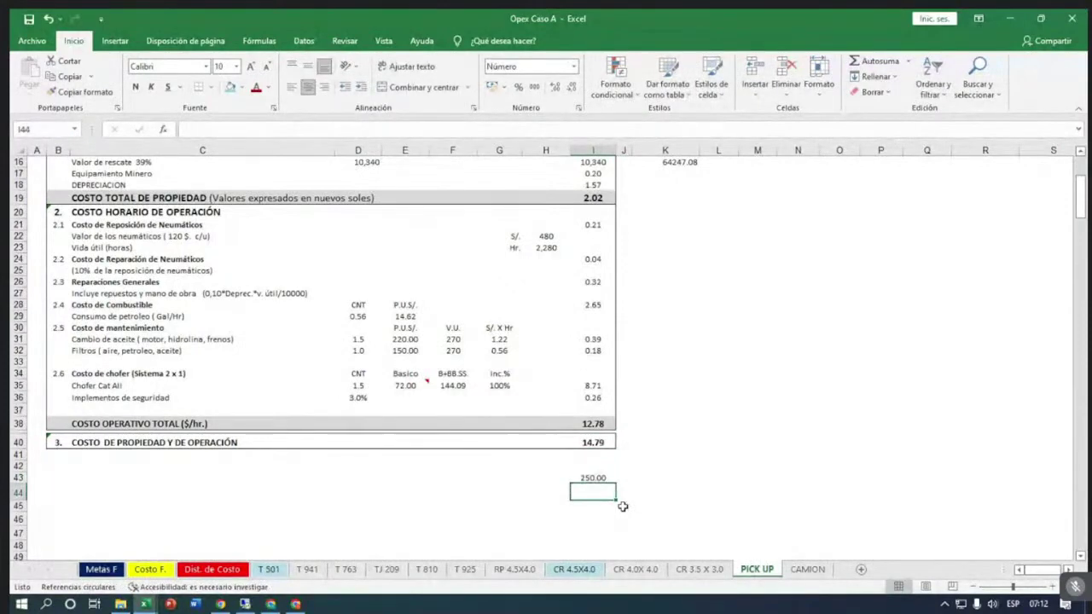
# Multiply the ownership and operating cost by the 250 value with the formula +I40*I43 in I44.
pyautogui.press('Down')
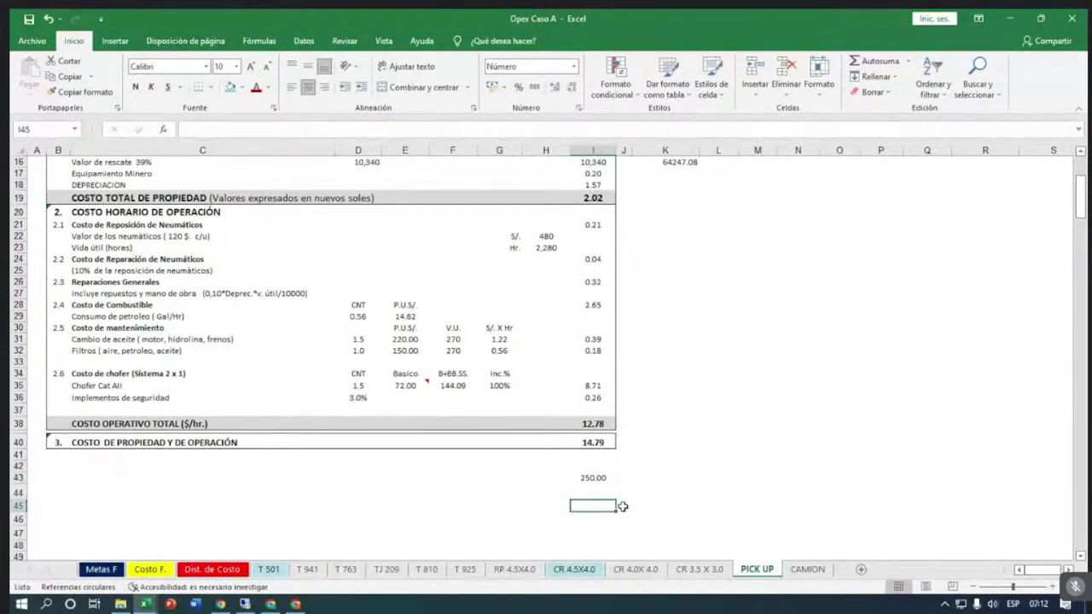
pyautogui.press('Up')
pyautogui.write('+')
pyautogui.press('Up')
pyautogui.press('Up')
pyautogui.press('Up')
pyautogui.press('Up')
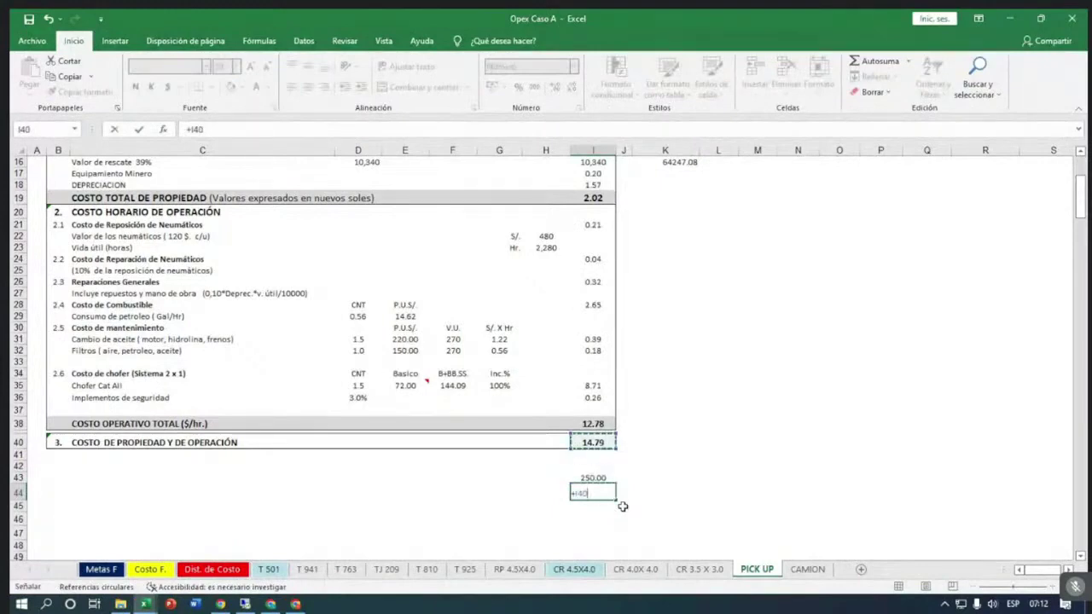
pyautogui.write('*')
pyautogui.press('Up')
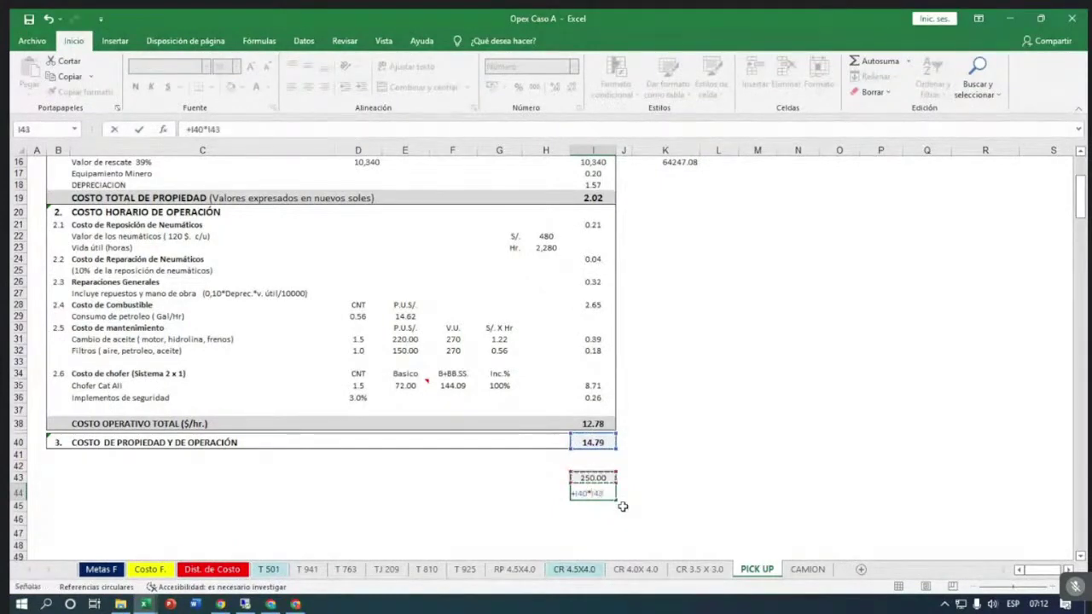
pyautogui.press('Return')
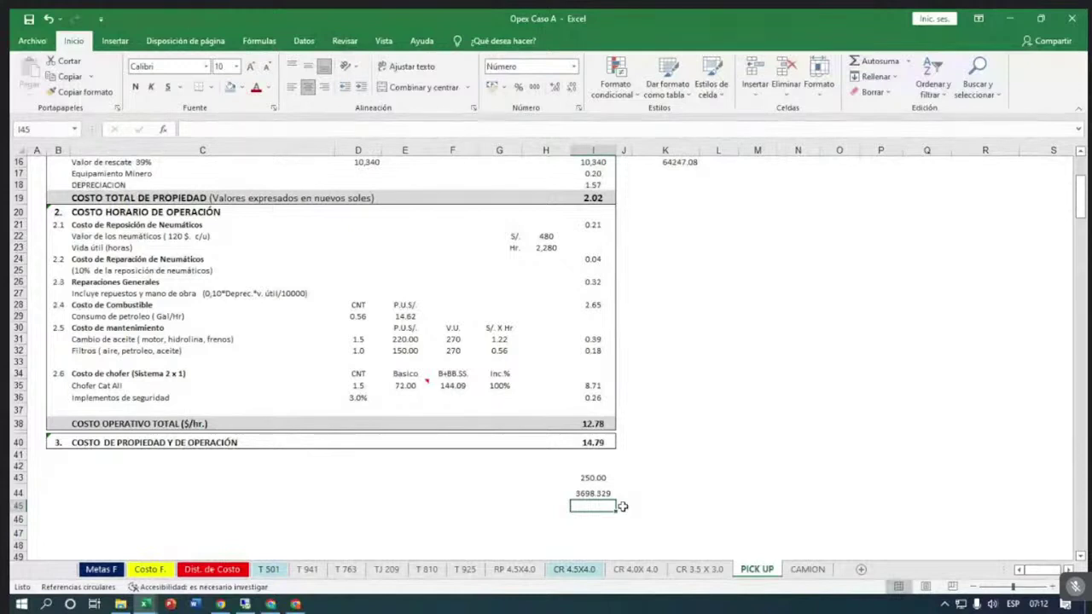
pyautogui.press('Left')
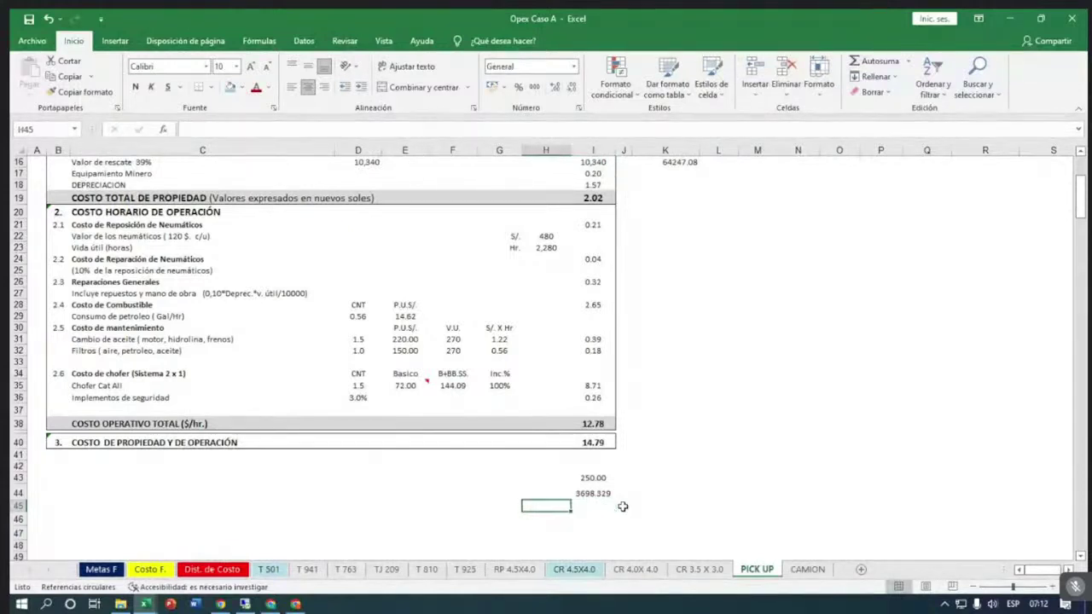
# Enter the rate 0.15 in H45 and multiply it by the amount in I44 in cell I45.
pyautogui.write('0.15')
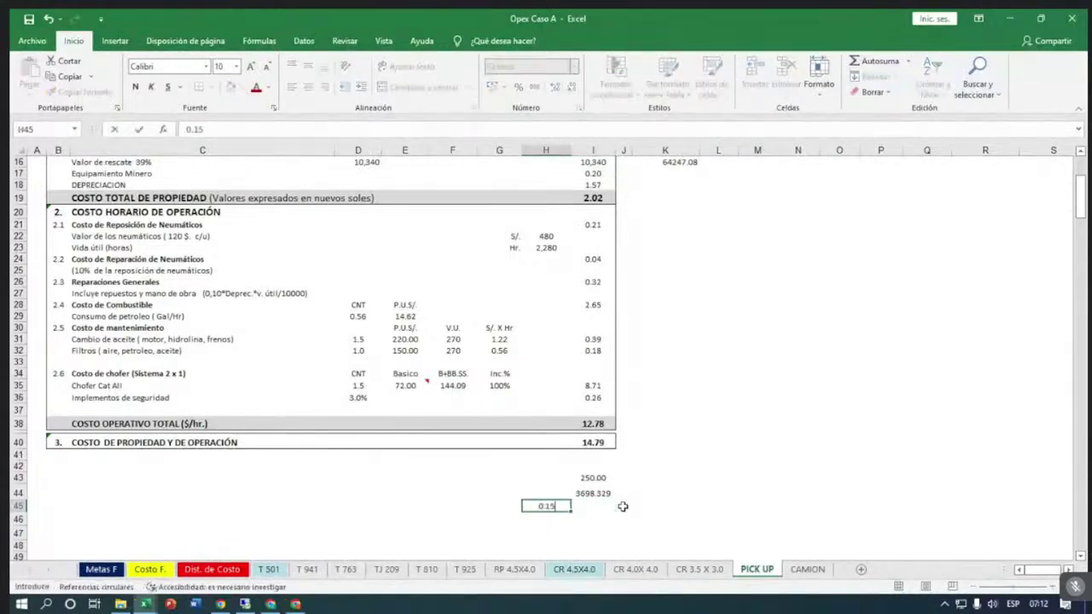
pyautogui.hotkey('ctrl', 'Return')
pyautogui.press('Right')
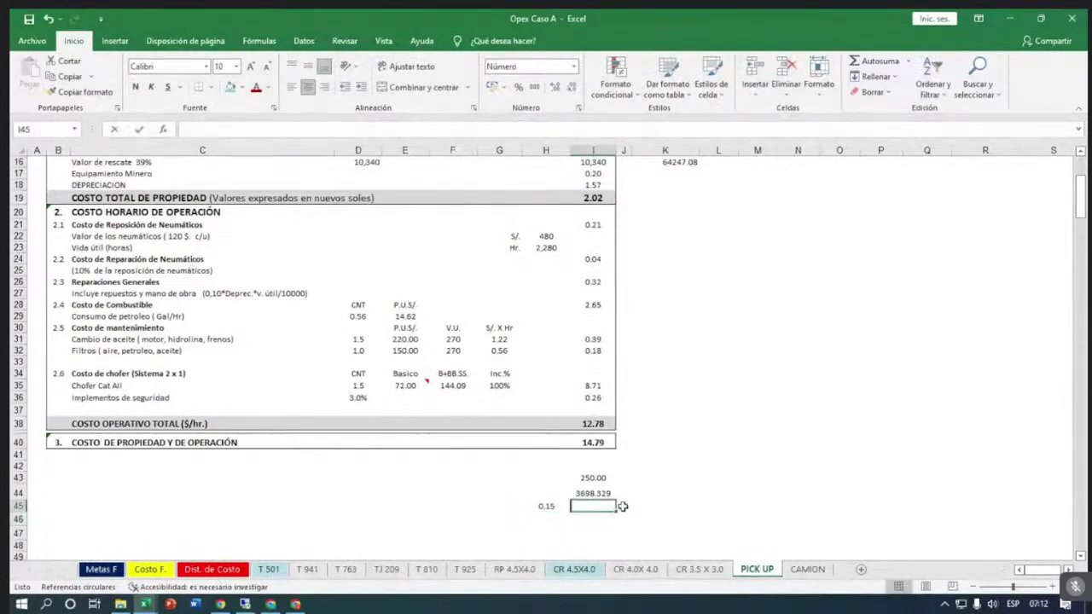
pyautogui.write('=')
pyautogui.press('Left')
pyautogui.write('*')
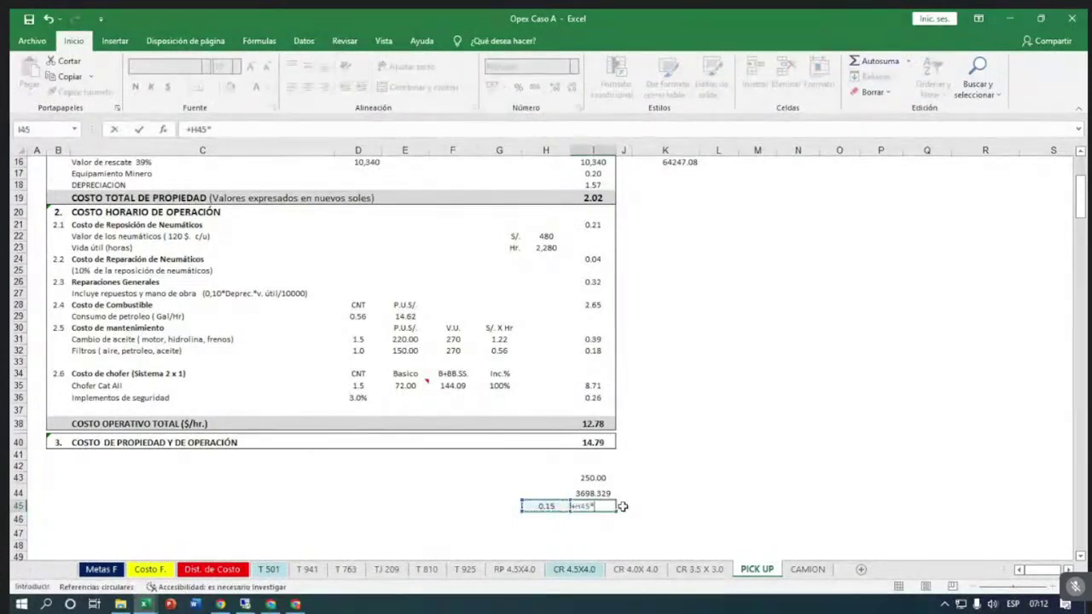
pyautogui.press('Up')
pyautogui.press('Return')
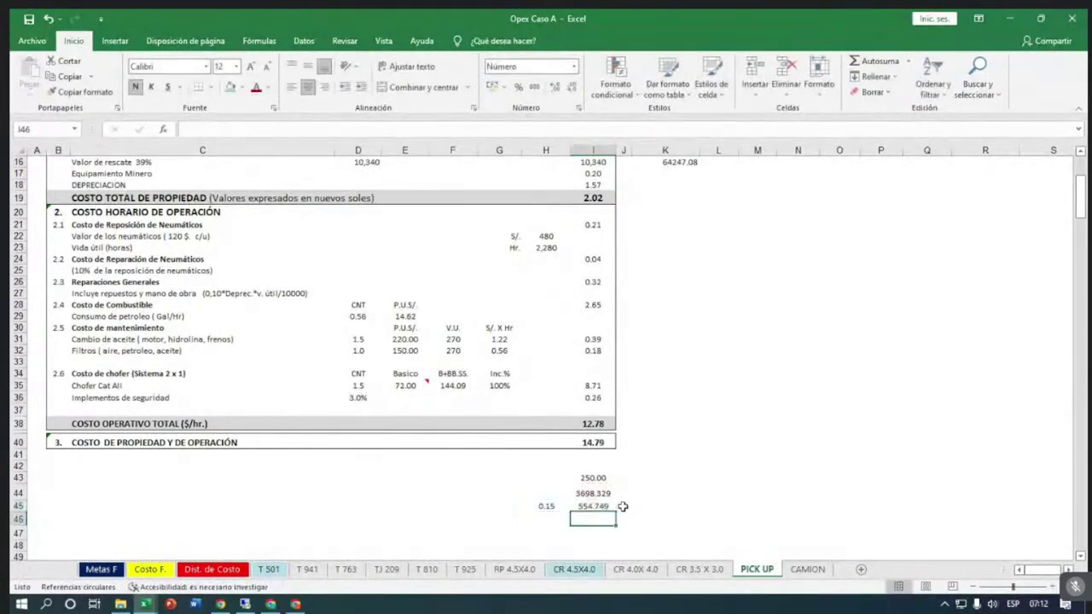
# Add I44 and I45 in cell I46 and format the total to show no decimals.
pyautogui.write('+')
pyautogui.press('Up')
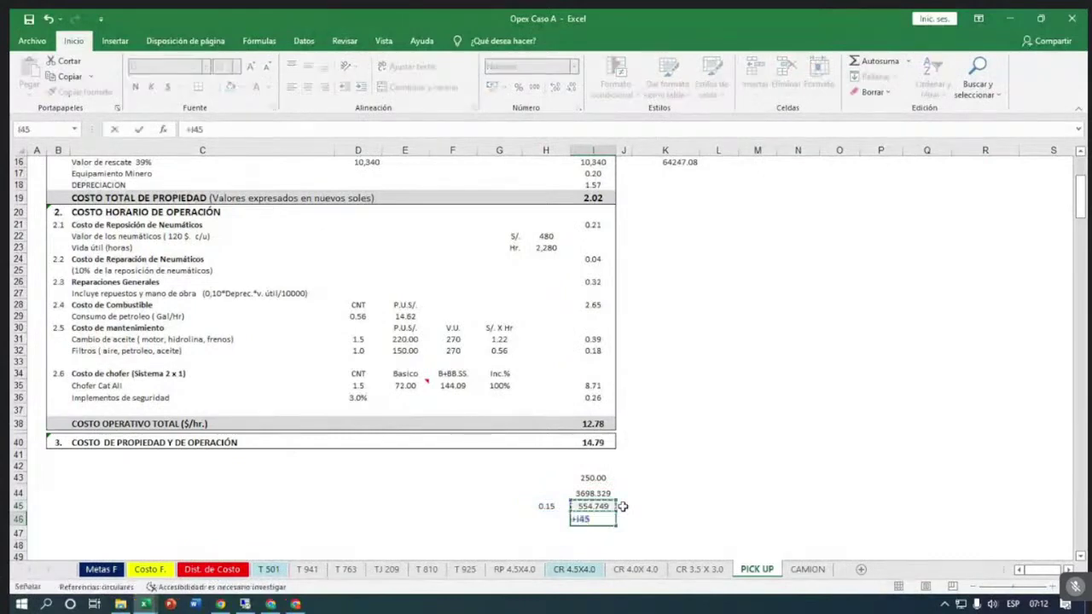
pyautogui.press('Up')
pyautogui.write('+')
pyautogui.press('Down')
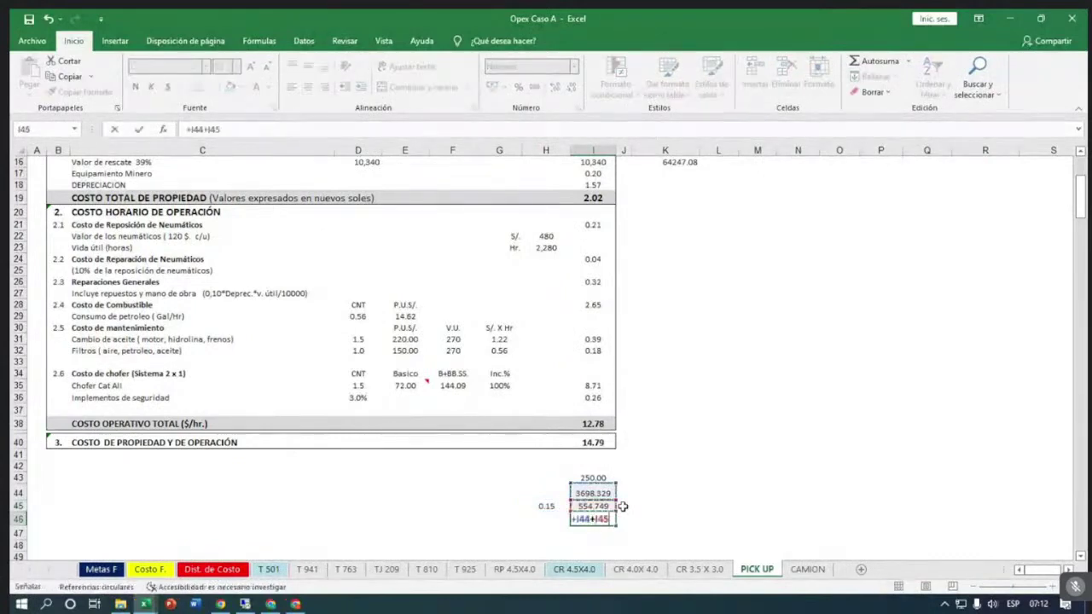
pyautogui.press('Return')
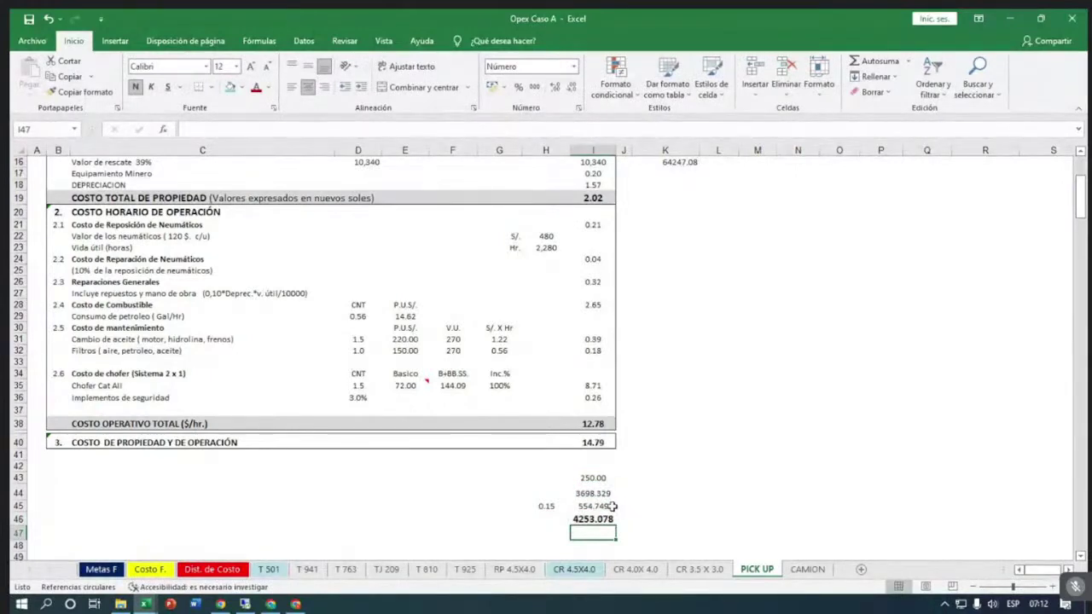
pyautogui.click(597, 520)
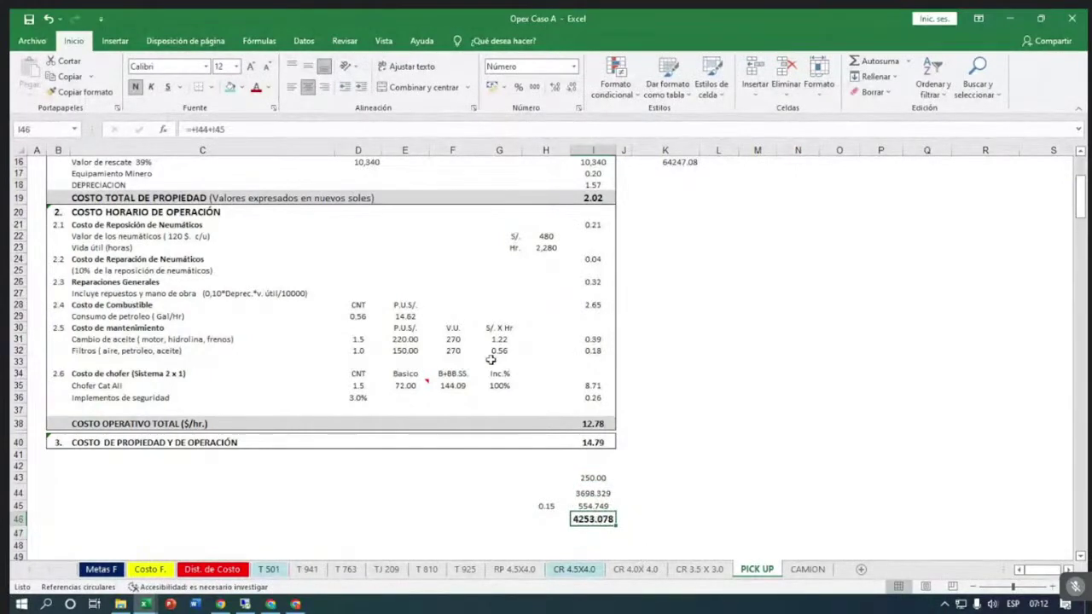
pyautogui.click(571, 89)
pyautogui.doubleClick(571, 89)
# Set the multiplier in I43 above the monthly cost calculation to 420.
pyautogui.click(602, 478)
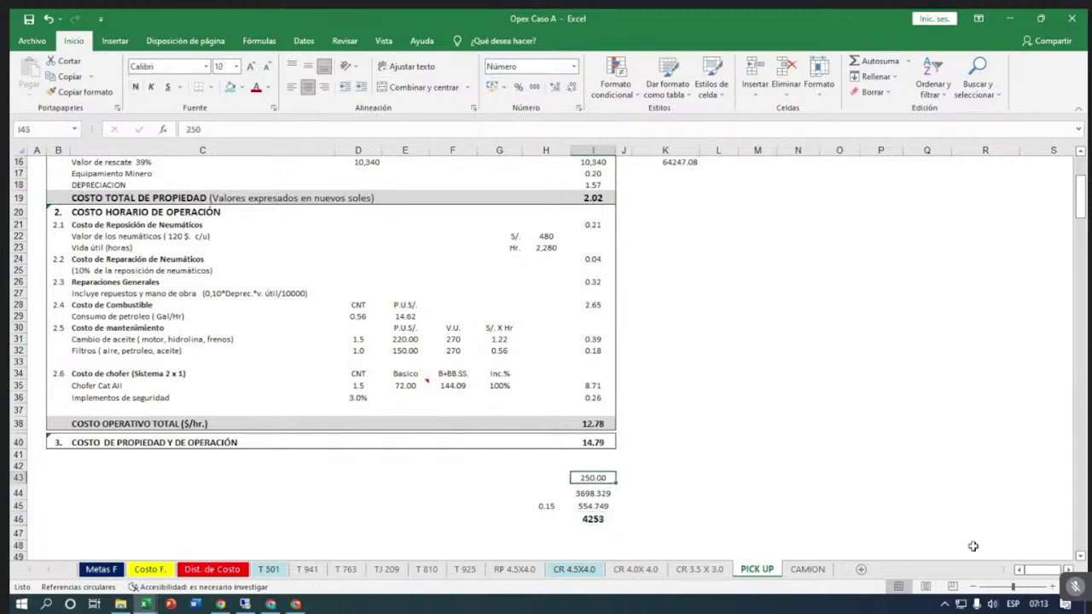
pyautogui.write('420')
pyautogui.press('Return')
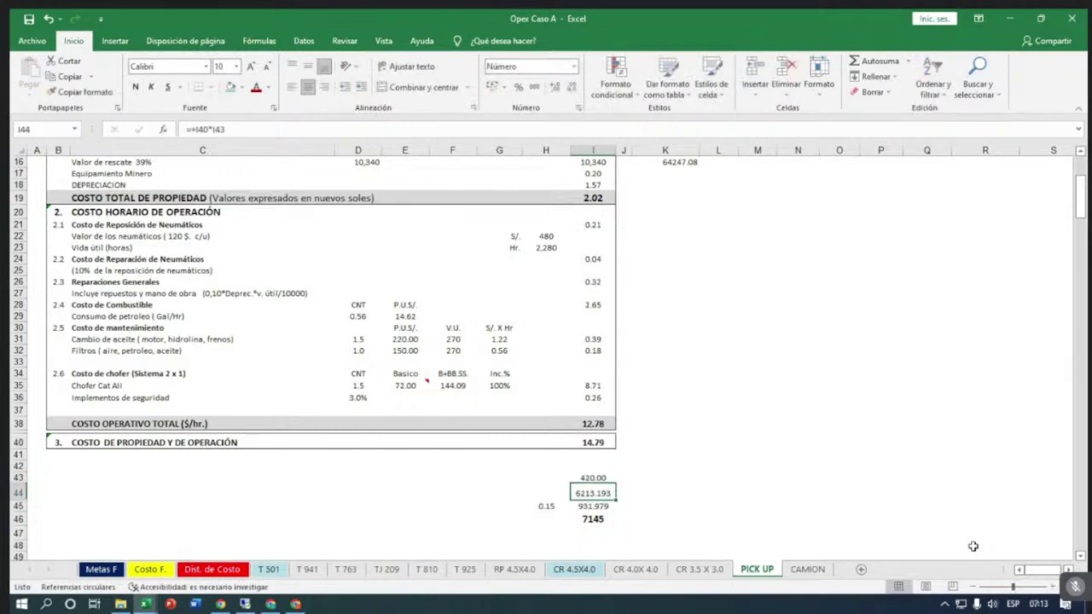
pyautogui.press('Down')
pyautogui.press('Down')
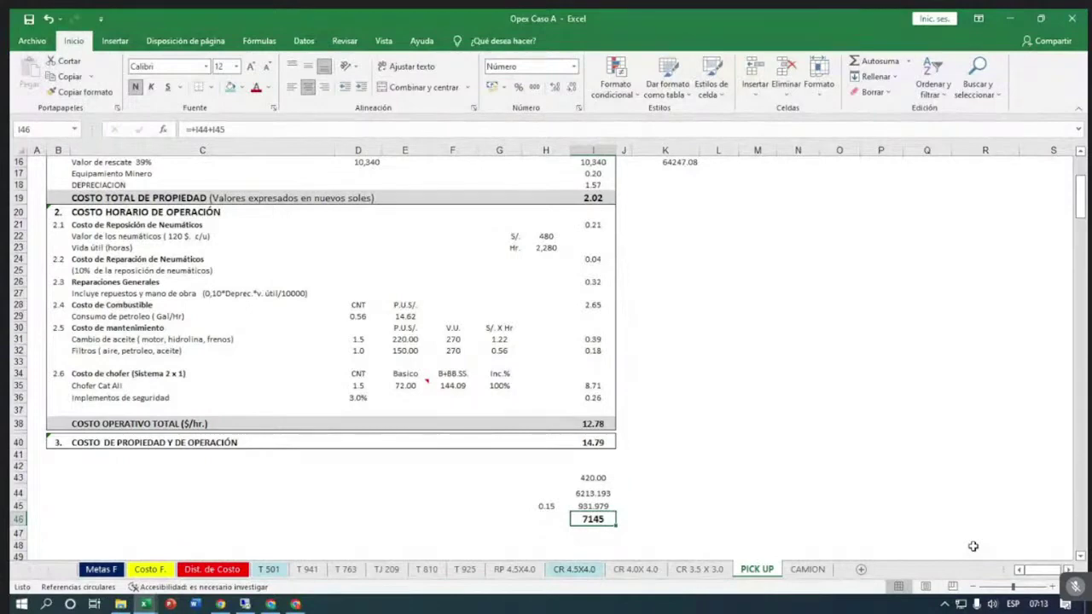
# Review the pick-up's monthly cost calculation in I43:I46 against the total hourly cost of ownership and operation.
pyautogui.click(592, 478)
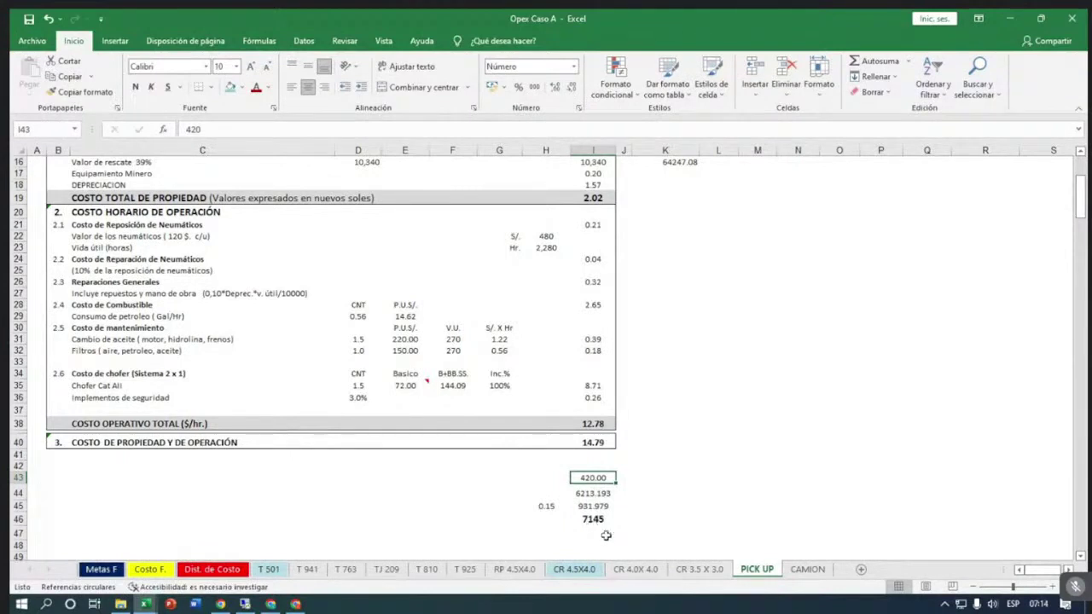
pyautogui.click(597, 521)
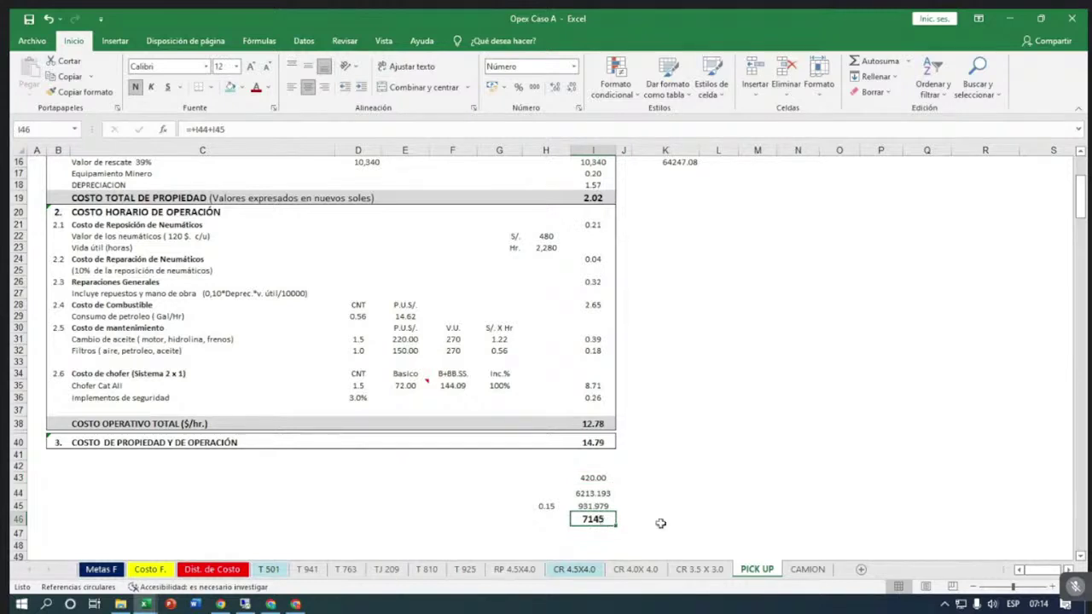
pyautogui.click(594, 480)
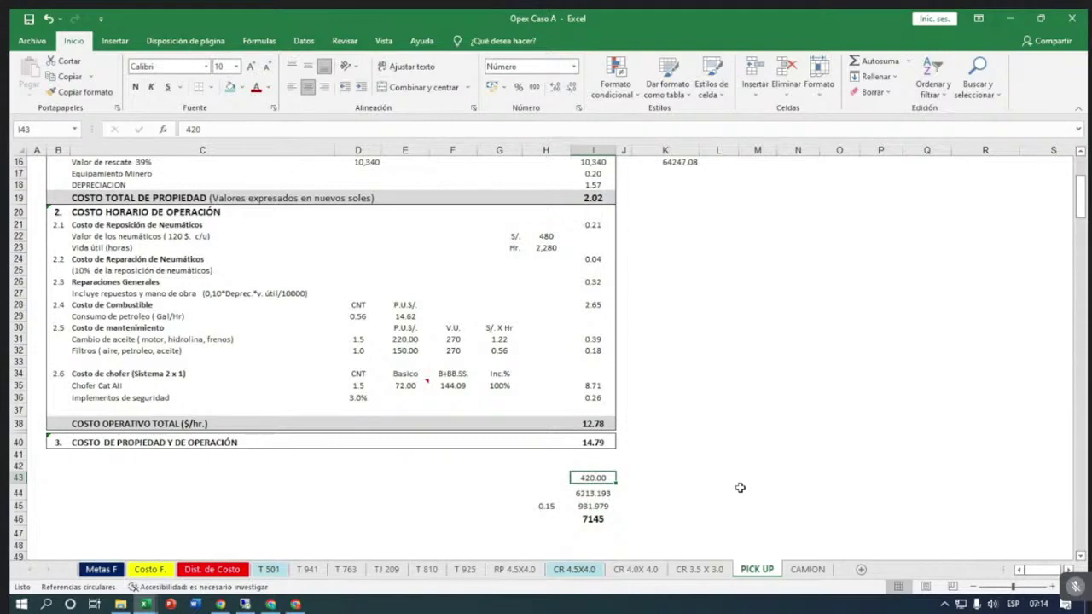
pyautogui.press('Up')
pyautogui.press('Up')
pyautogui.press('Up')
pyautogui.press('Down')
pyautogui.press('Down')
pyautogui.press('Down')
pyautogui.press('Down')
pyautogui.press('Down')
pyautogui.press('Down')
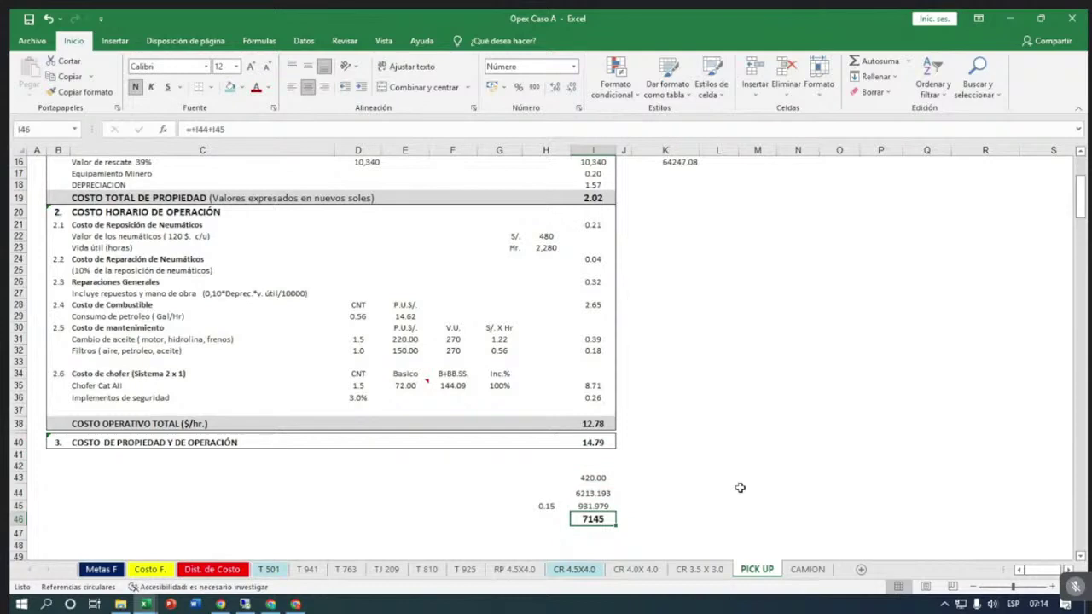
pyautogui.press('Down')
pyautogui.press('Left')
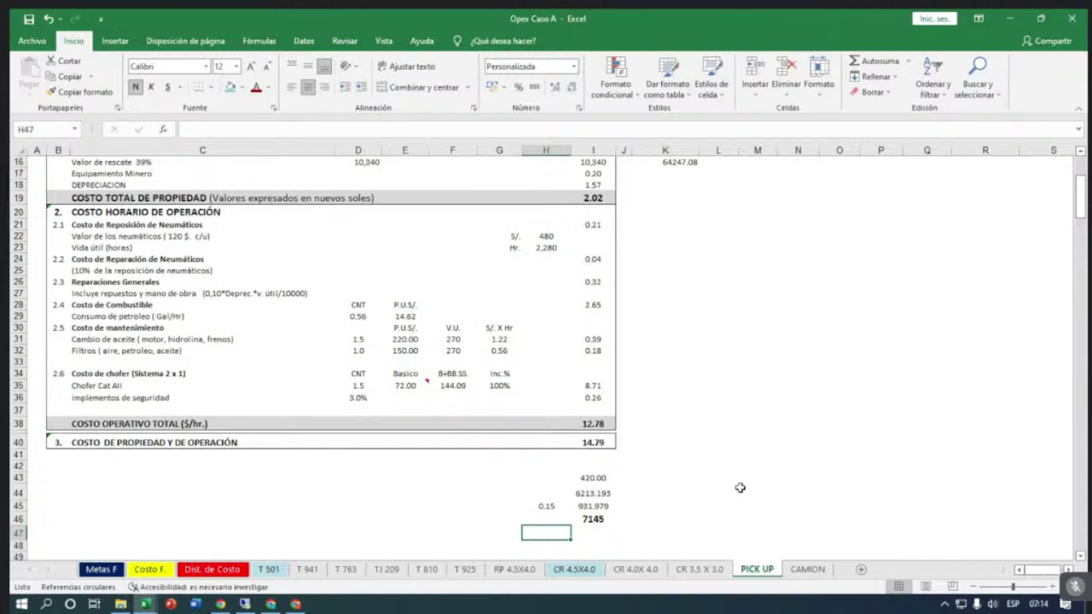
pyautogui.press('Right')
pyautogui.press('Up')
pyautogui.press('Down')
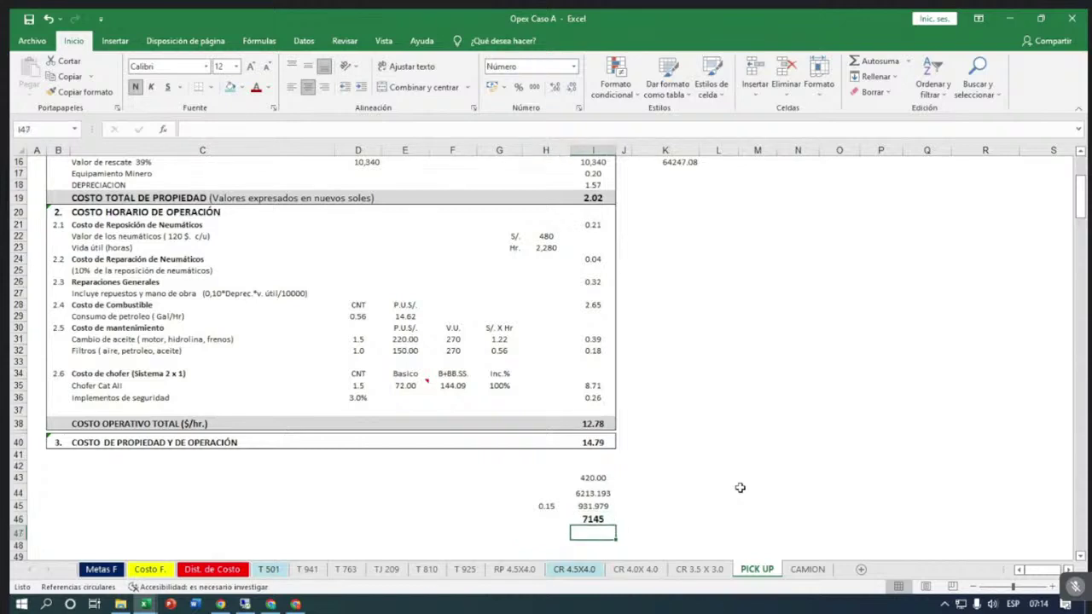
pyautogui.press('Down')
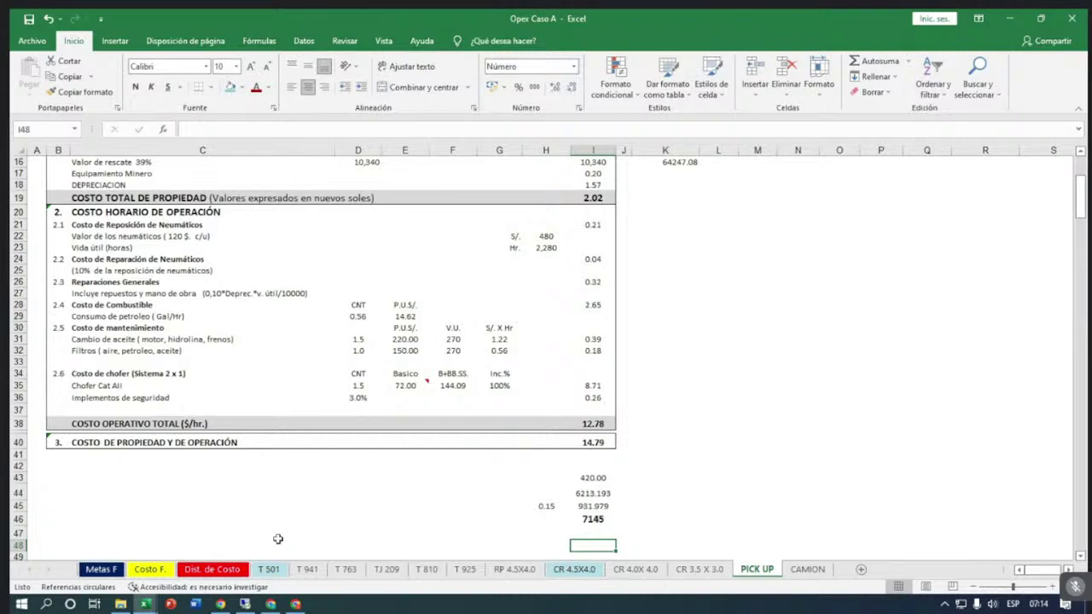
# On the T 501 sheet, examine the EQUIPOS section's unit prices, monthly hours, incidence and total cost formulas.
pyautogui.click(268, 569)
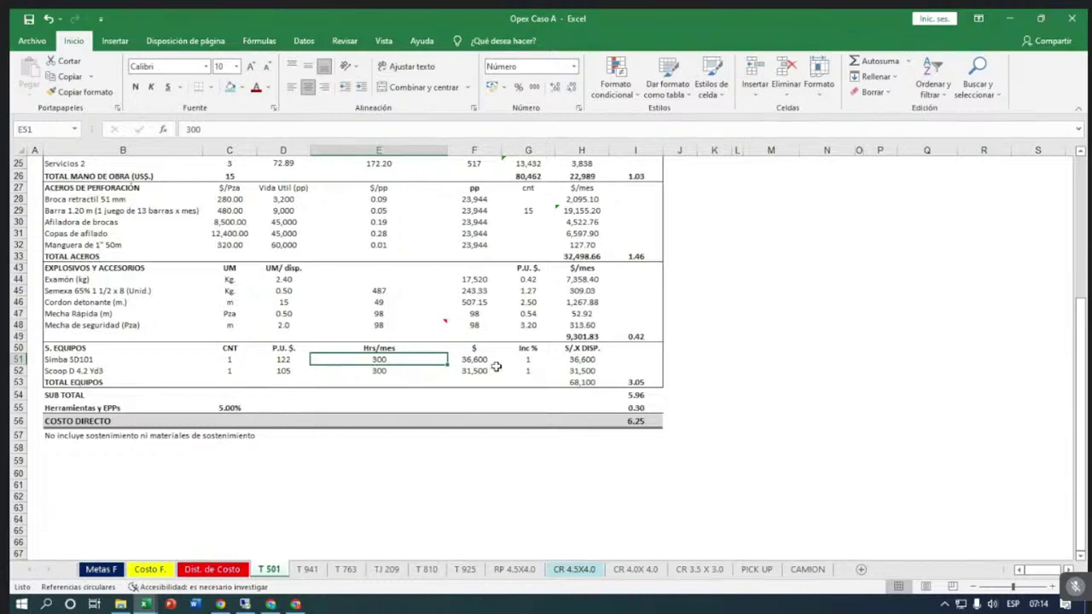
pyautogui.click(568, 362)
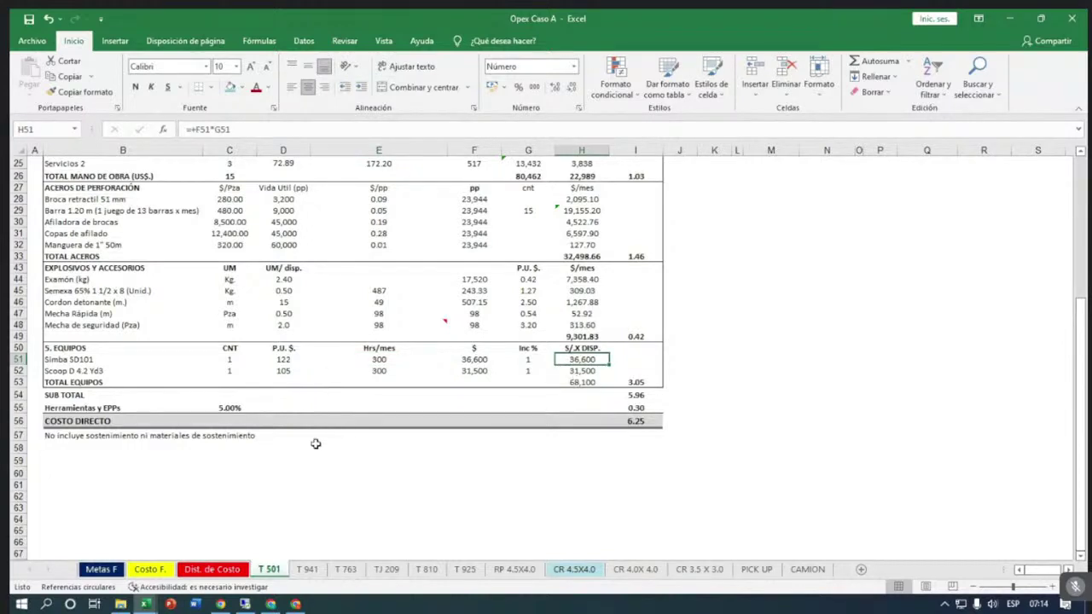
pyautogui.click(381, 361)
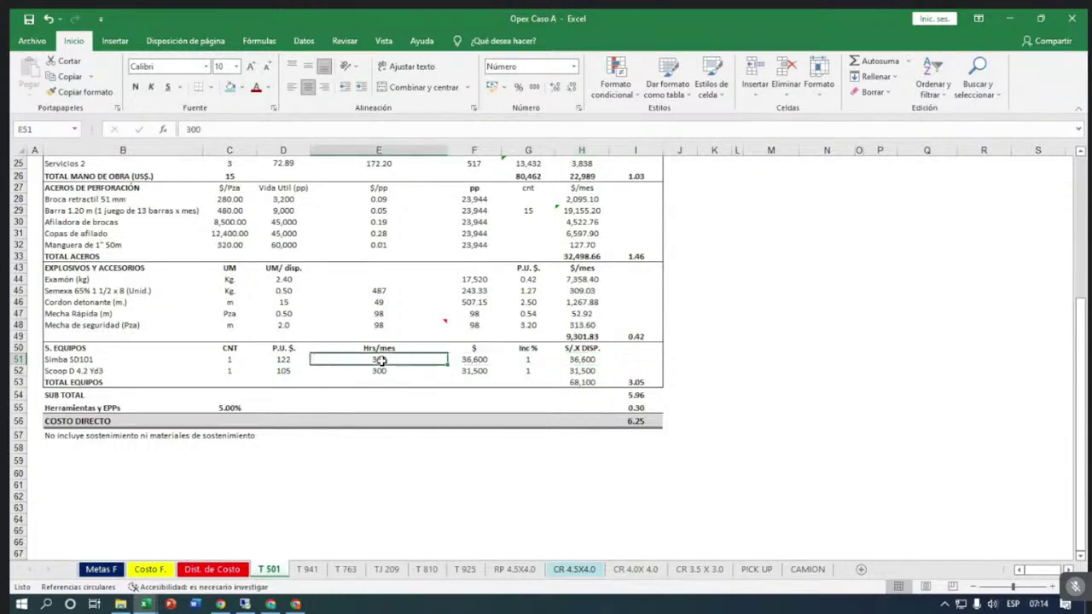
pyautogui.click(287, 359)
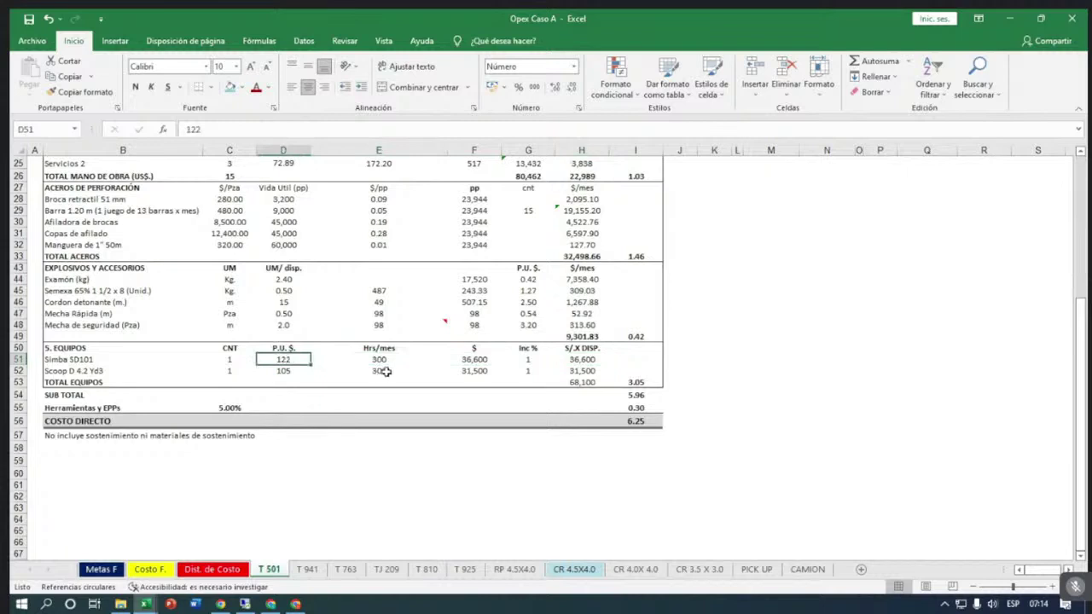
pyautogui.click(288, 372)
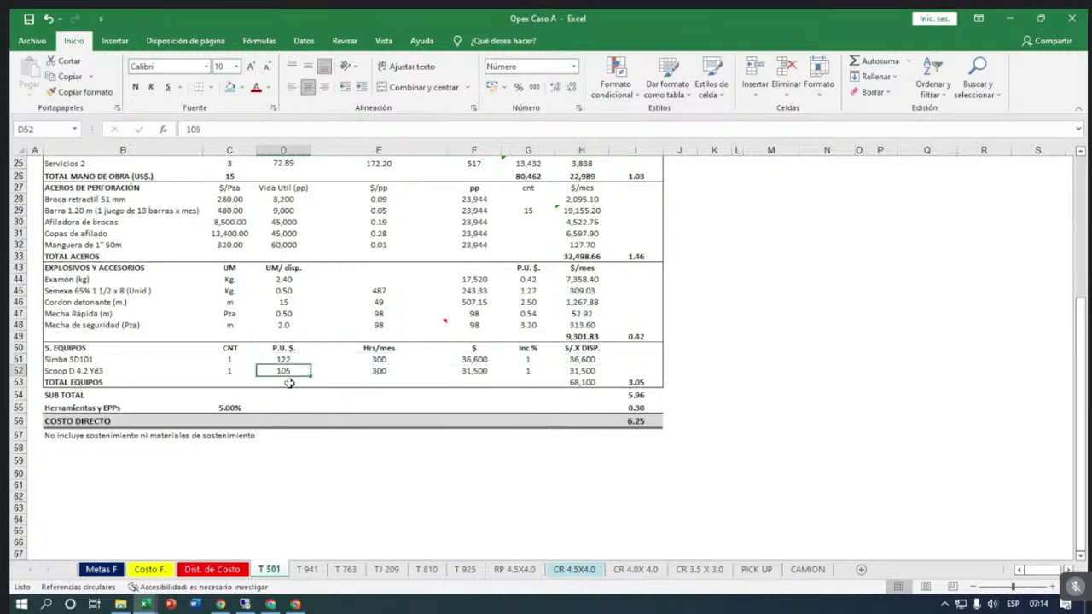
pyautogui.click(465, 362)
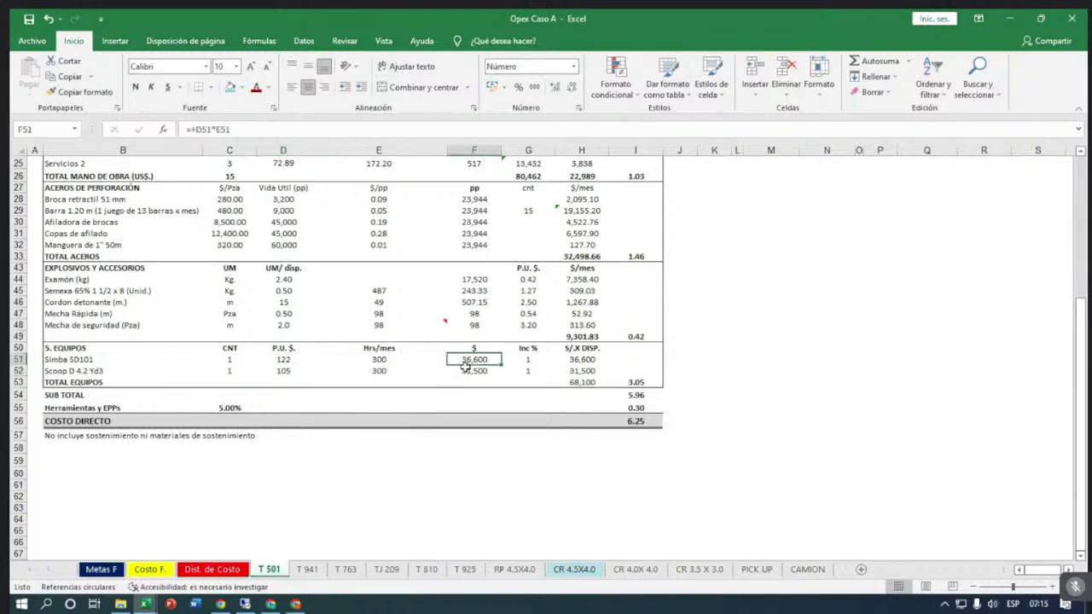
pyautogui.click(515, 361)
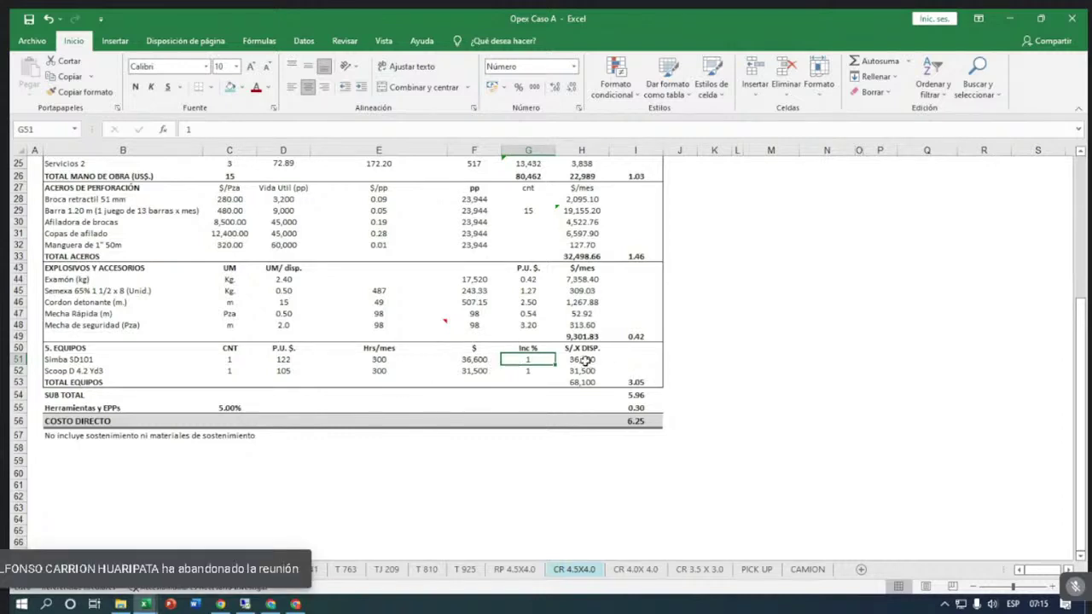
pyautogui.click(631, 383)
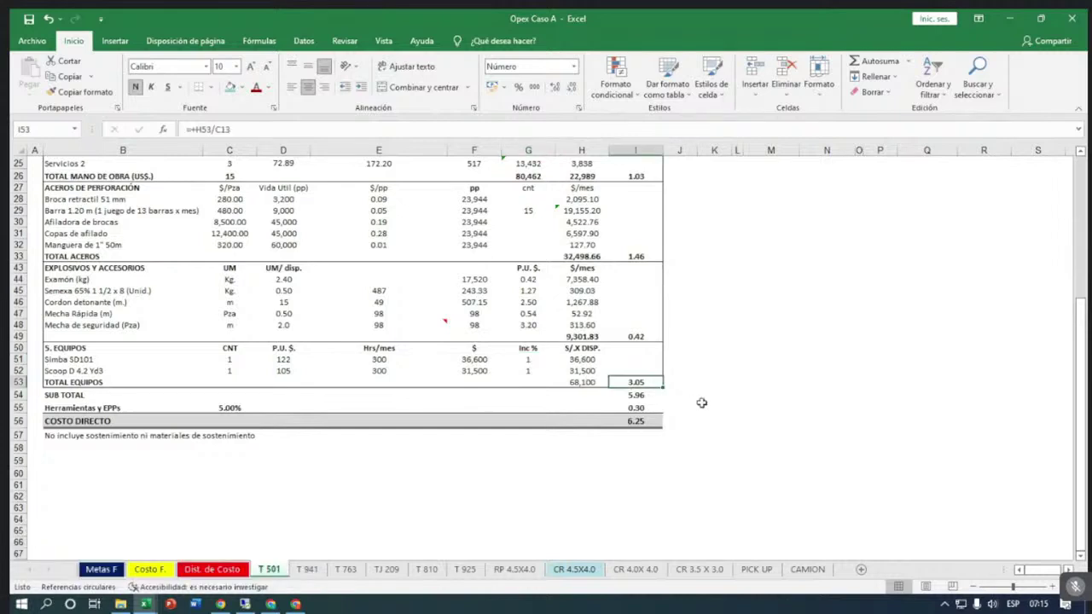
# Review the T 501 labour, drill steel and explosives sections, plus the Herramientas y EPPs percentage and COSTO DIRECTO formulas.
pyautogui.scroll(1, 701, 402)
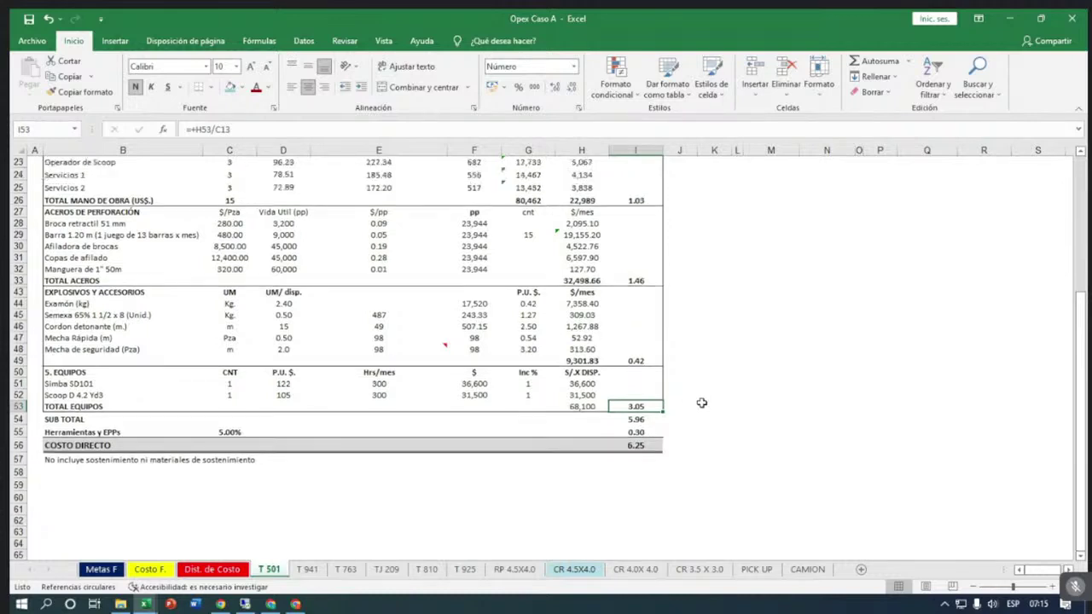
pyautogui.scroll(3, 701, 403)
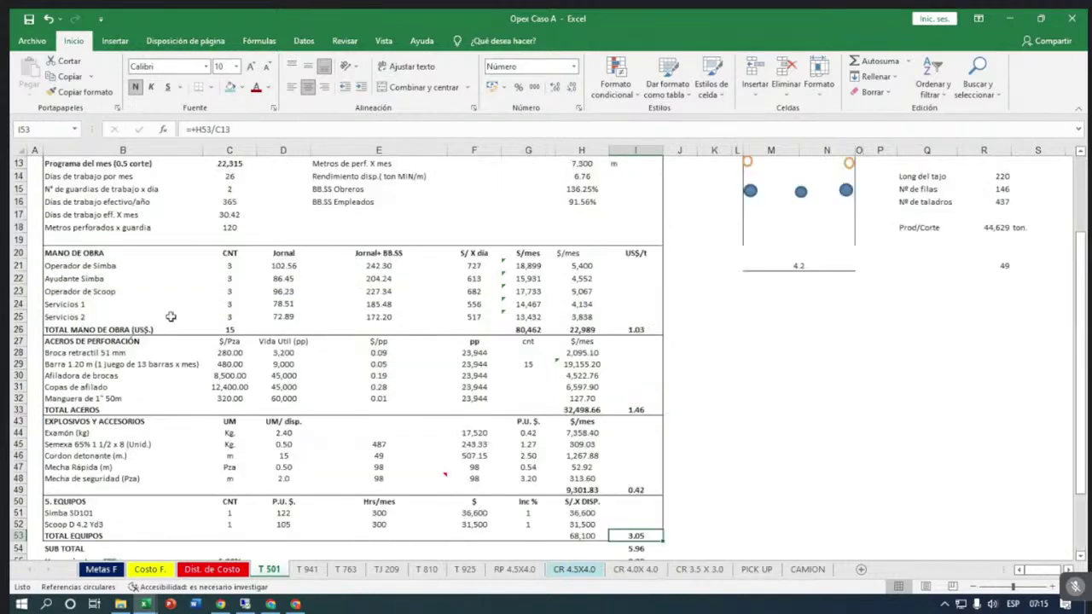
pyautogui.scroll(-1, 122, 352)
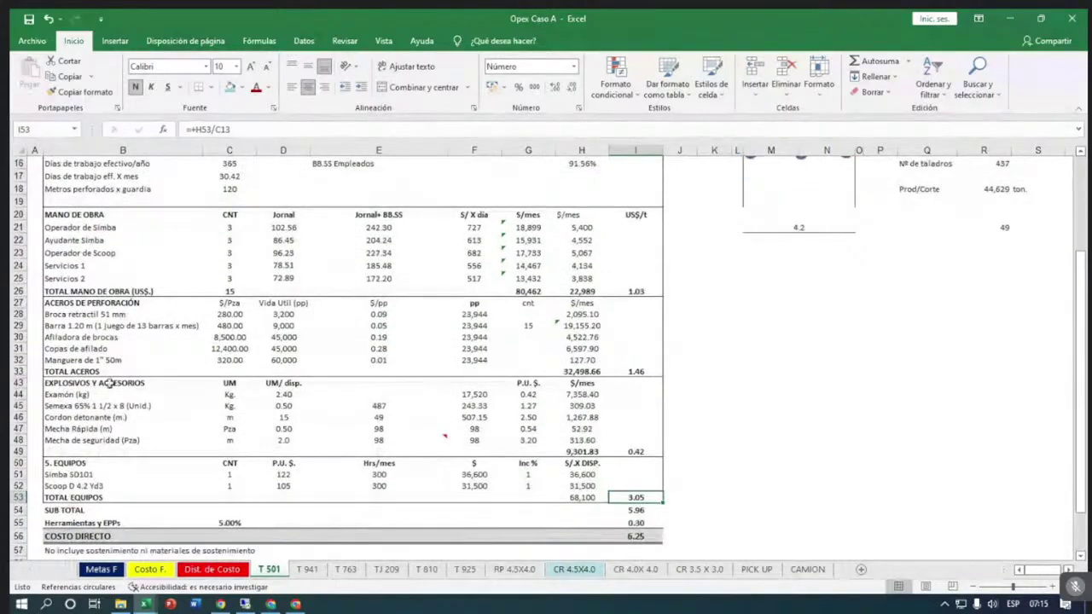
pyautogui.scroll(-1, 108, 388)
pyautogui.scroll(-2, 108, 388)
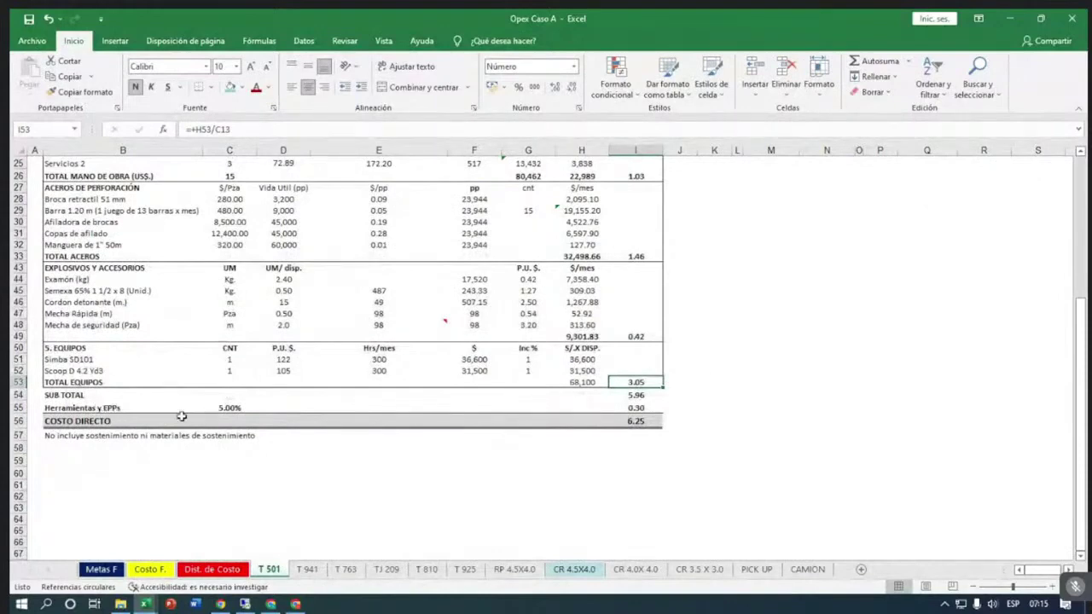
pyautogui.click(213, 409)
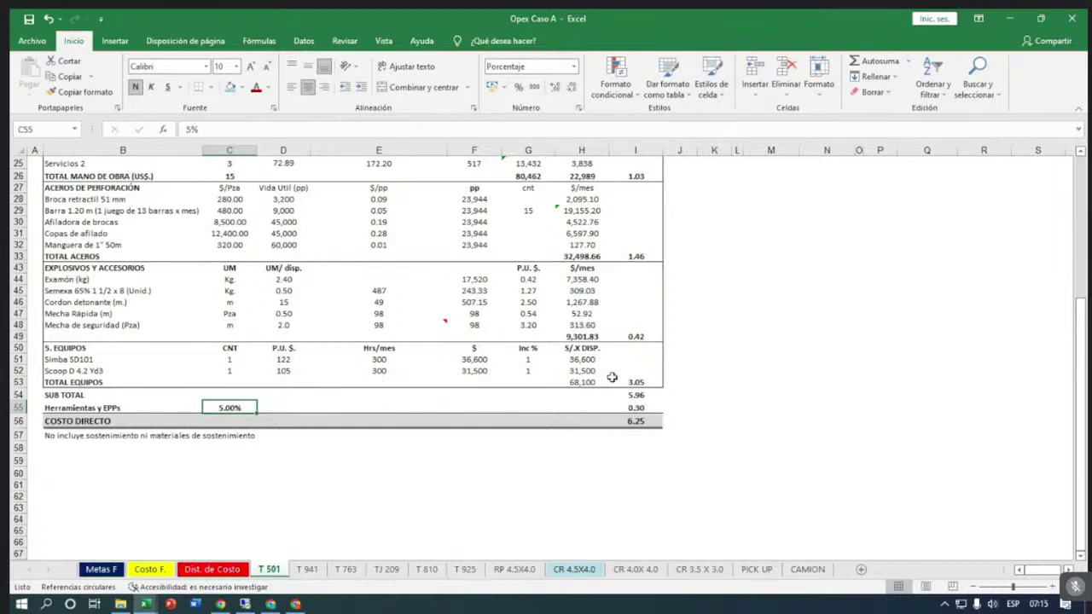
pyautogui.click(632, 408)
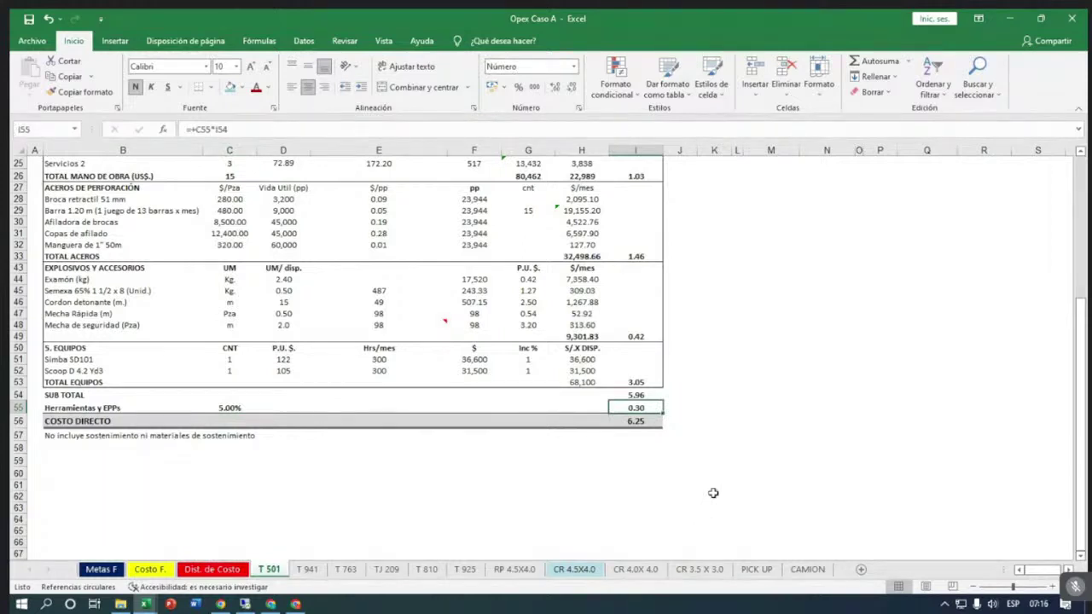
pyautogui.click(640, 422)
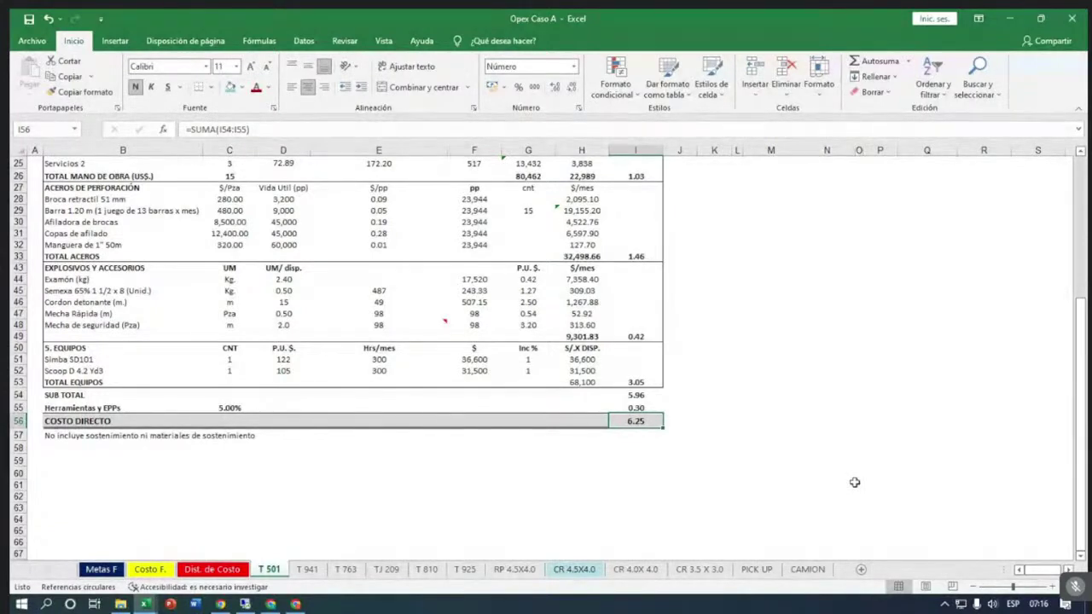
# View the T 941 stope cost sheet and the RP 4.5X4.0 ramp cost sheet.
pyautogui.click(315, 571)
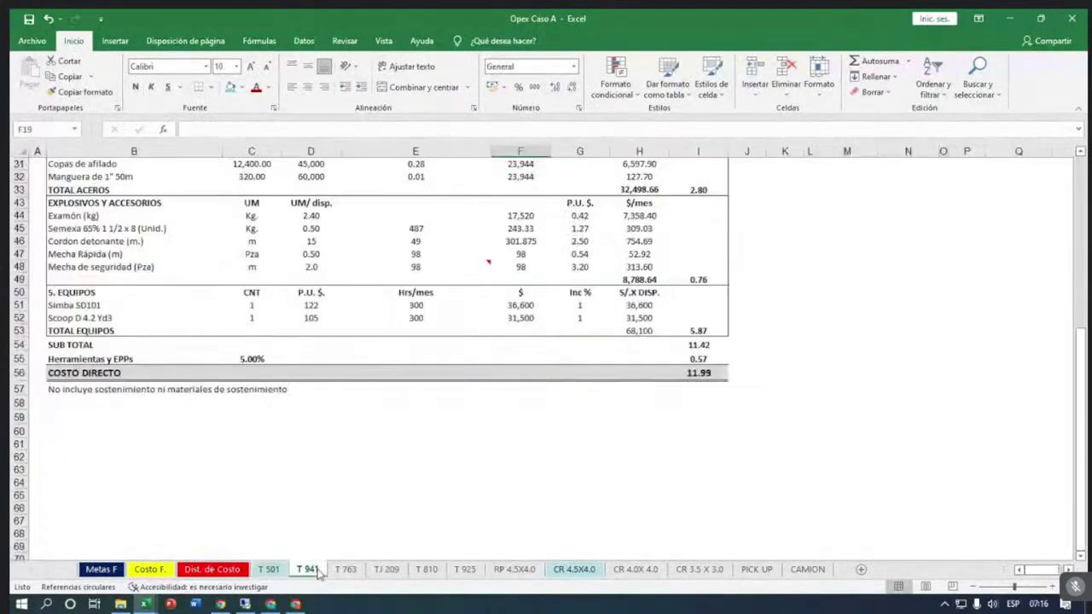
pyautogui.click(515, 572)
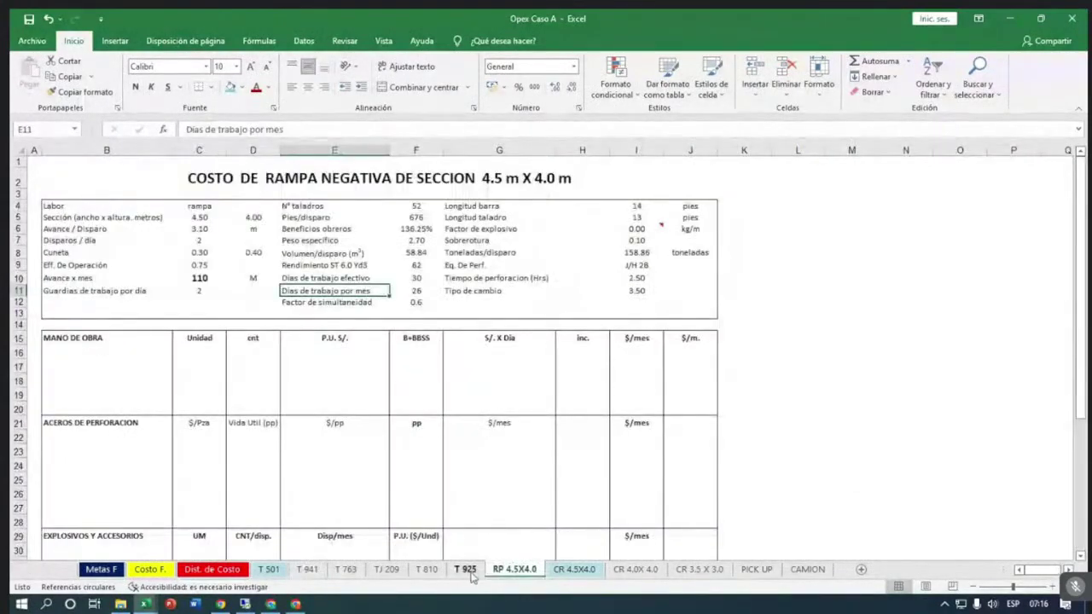
# On the CR 4.5X4.0 sheet, highlight the Avance x mes label and its value in B10:C10 with the light teal fill.
pyautogui.click(569, 571)
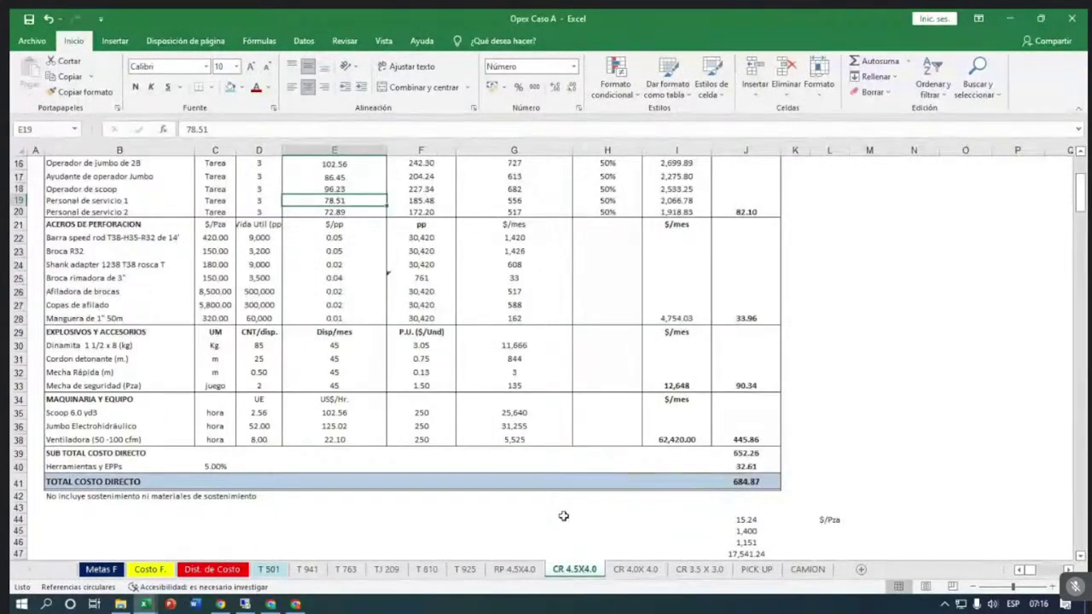
pyautogui.scroll(5, 562, 516)
pyautogui.scroll(-1, 198, 365)
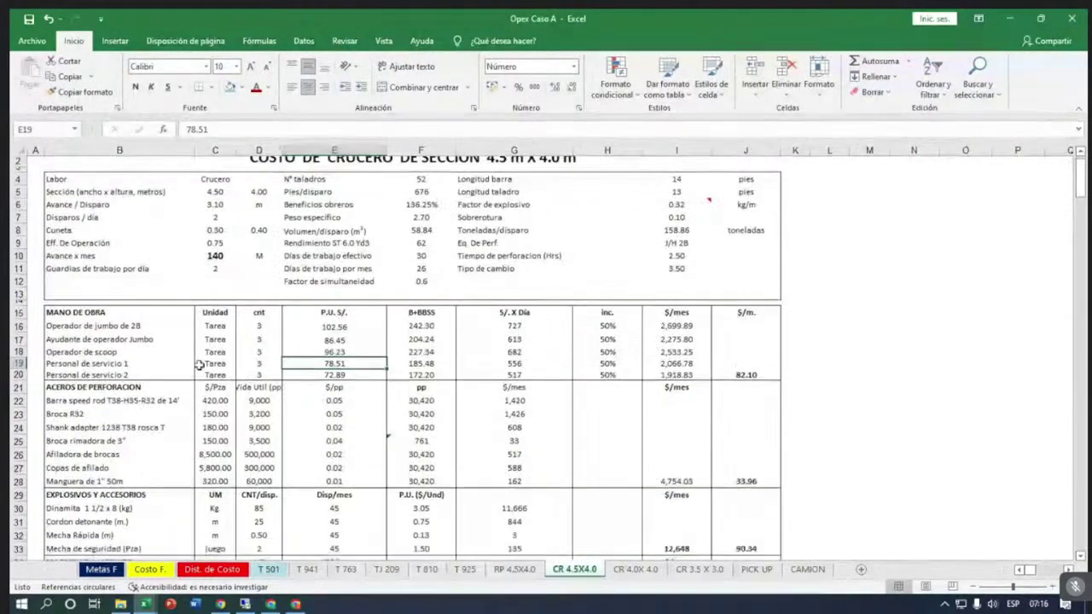
pyautogui.scroll(1, 199, 365)
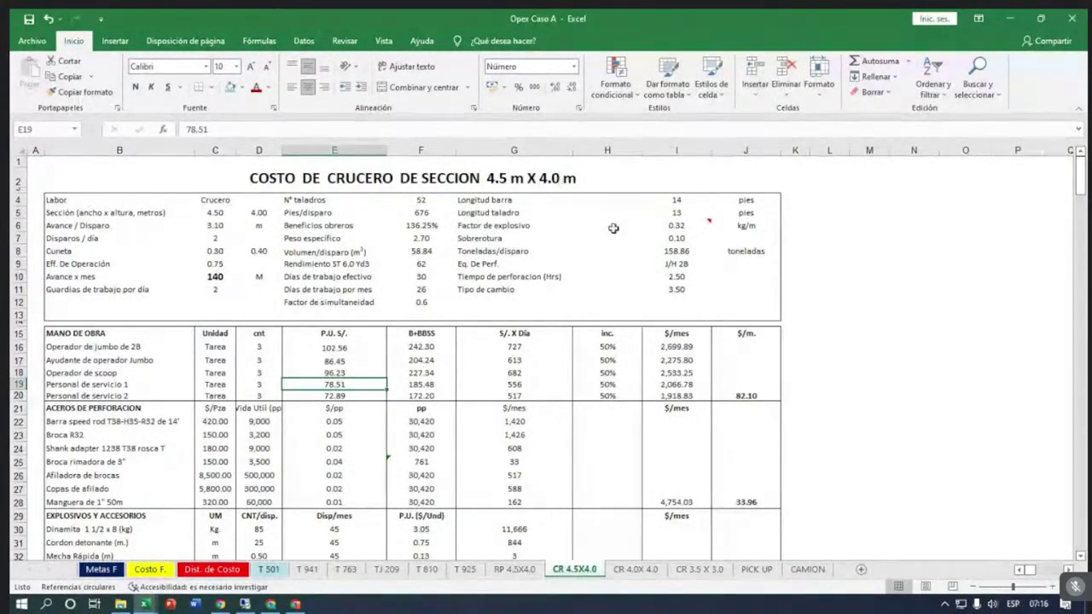
pyautogui.click(220, 278)
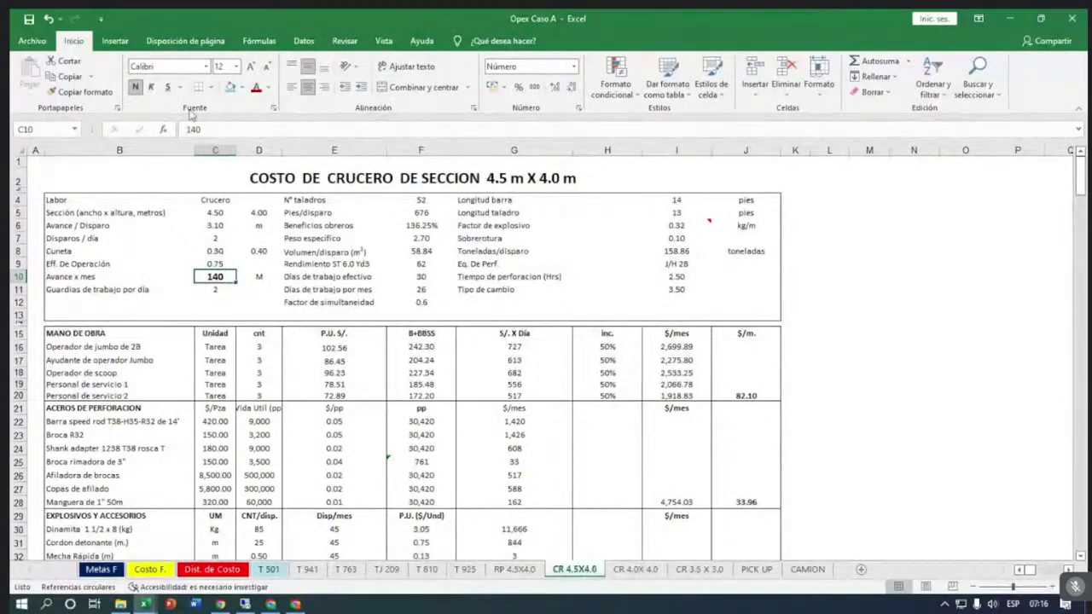
pyautogui.click(231, 87)
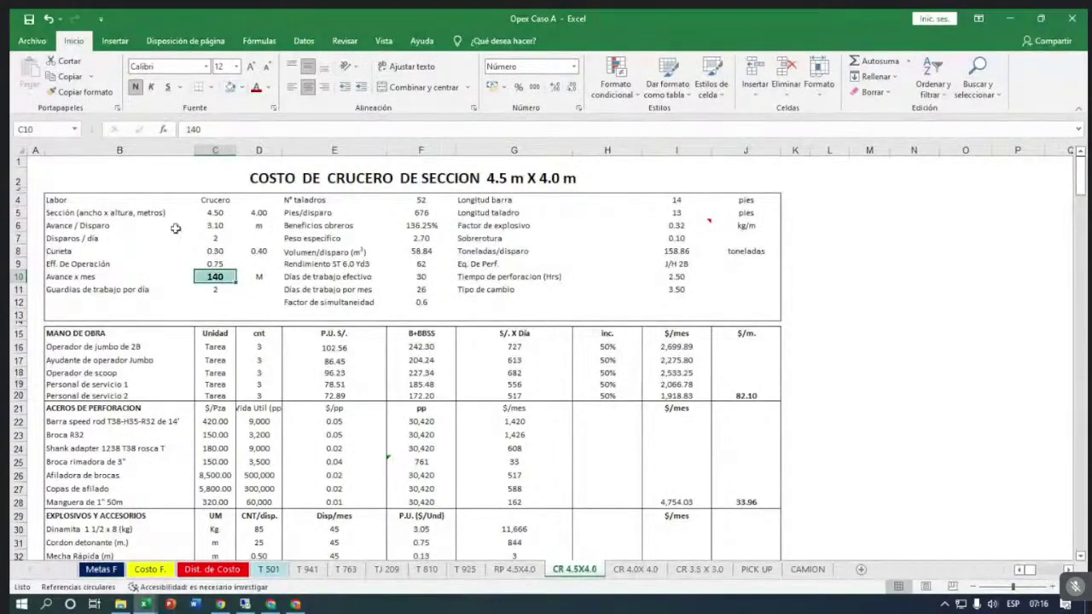
pyautogui.click(100, 278)
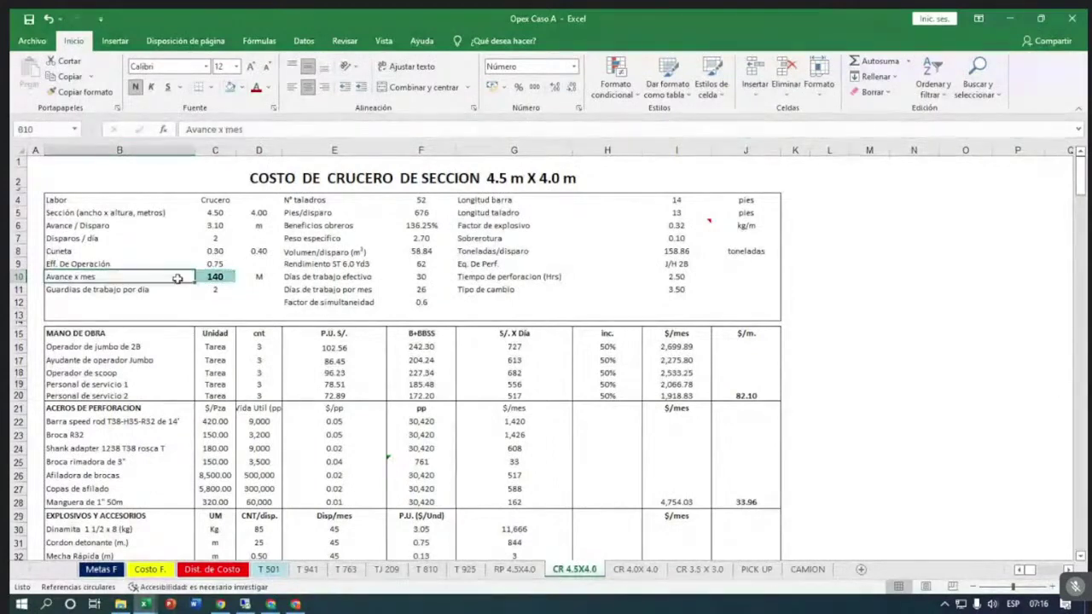
pyautogui.click(231, 87)
pyautogui.click(213, 435)
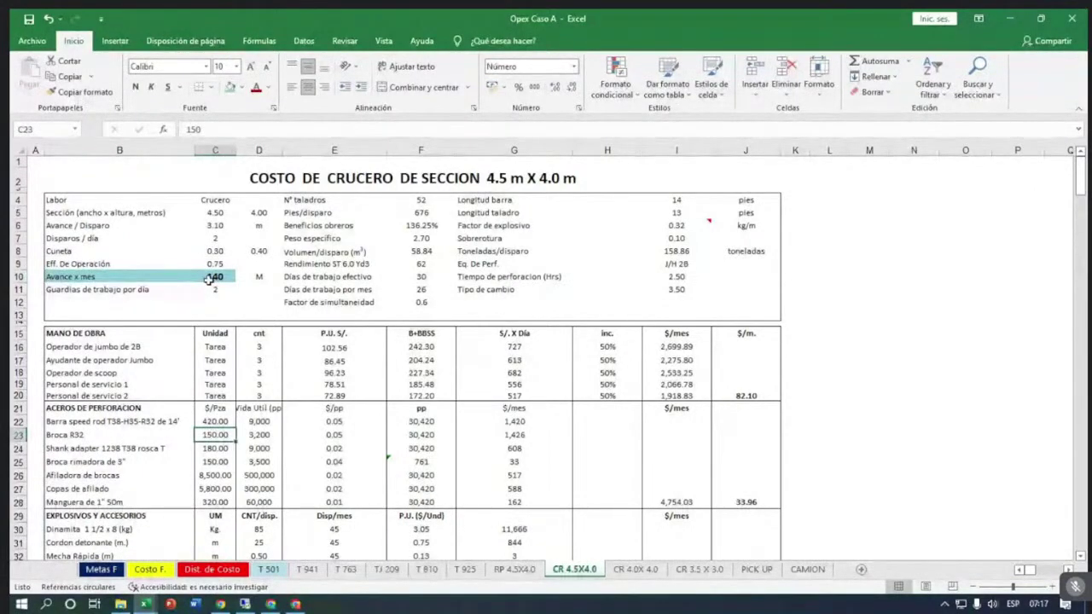
# Review the CR 4.5X4.0 cost sections from Avance x mes down to the TOTAL COSTO DIRECTO formula in J41.
pyautogui.click(211, 277)
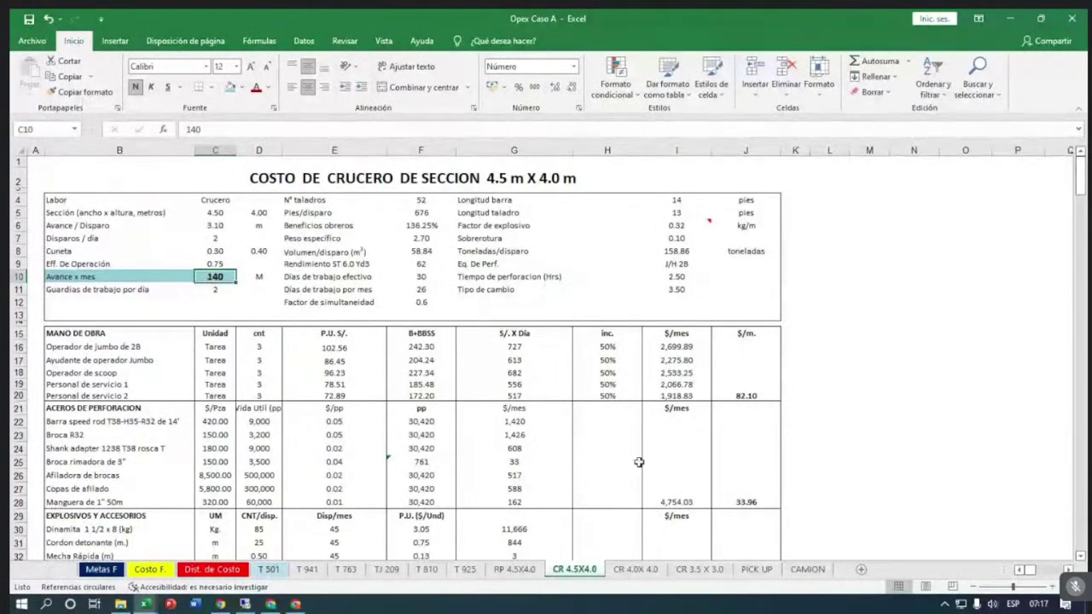
pyautogui.scroll(-2, 638, 462)
pyautogui.scroll(1, 637, 461)
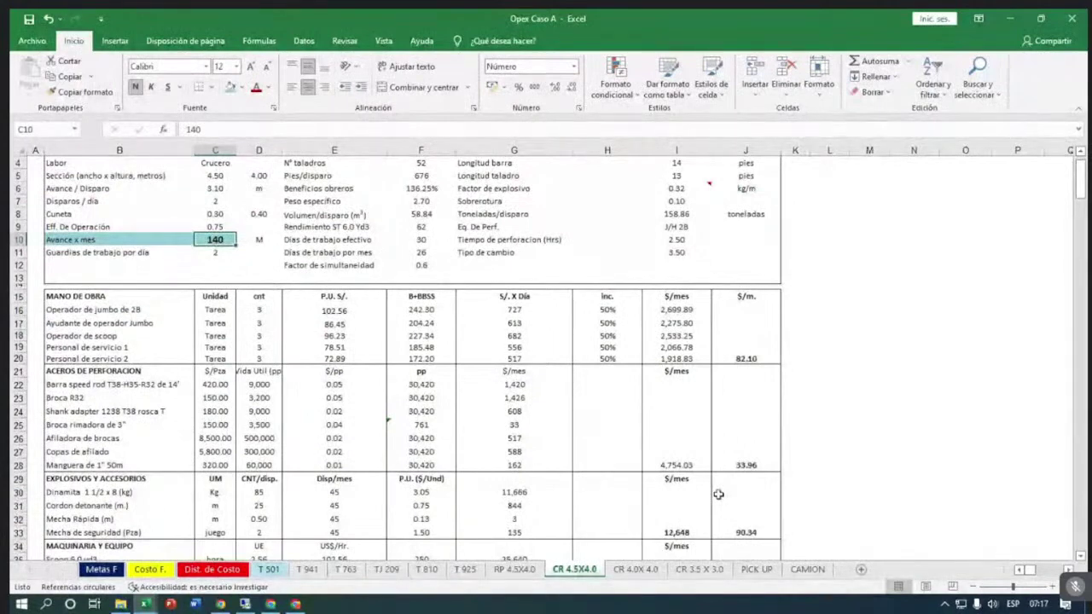
pyautogui.scroll(-1, 718, 494)
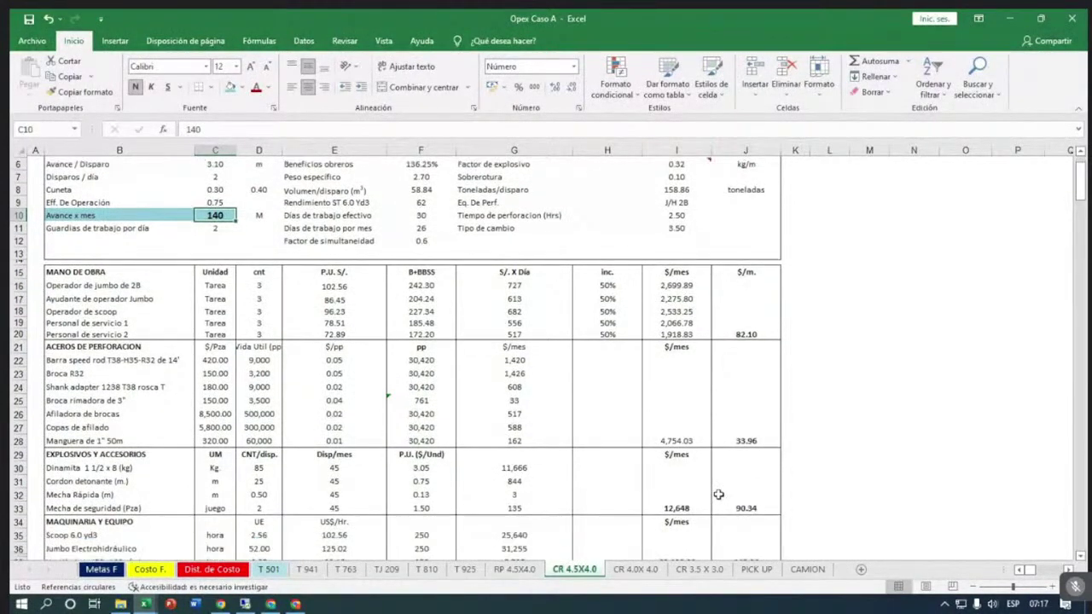
pyautogui.scroll(-1, 718, 494)
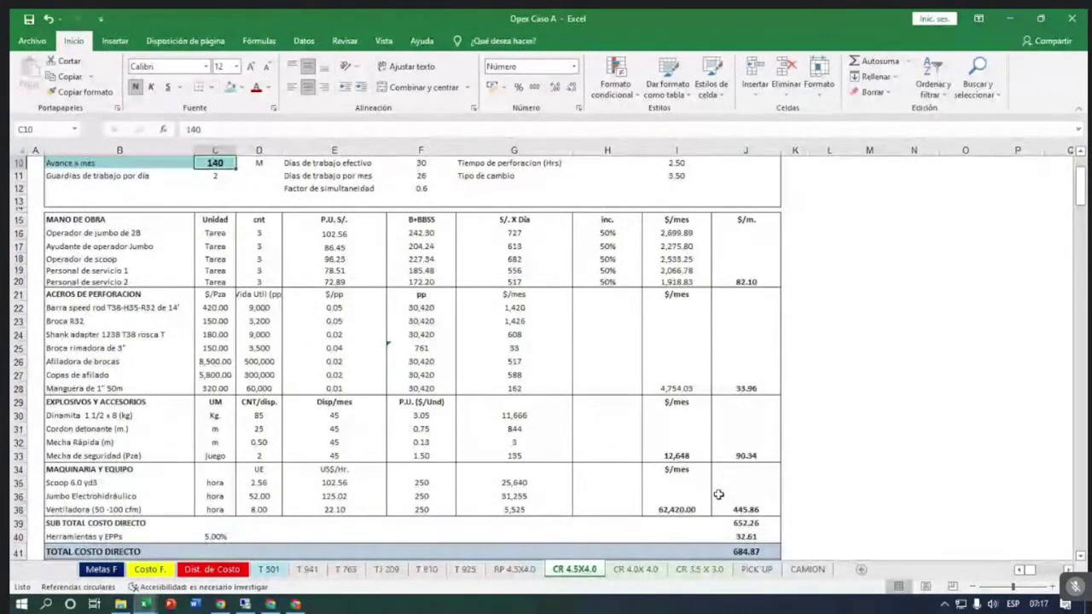
pyautogui.scroll(-1, 718, 494)
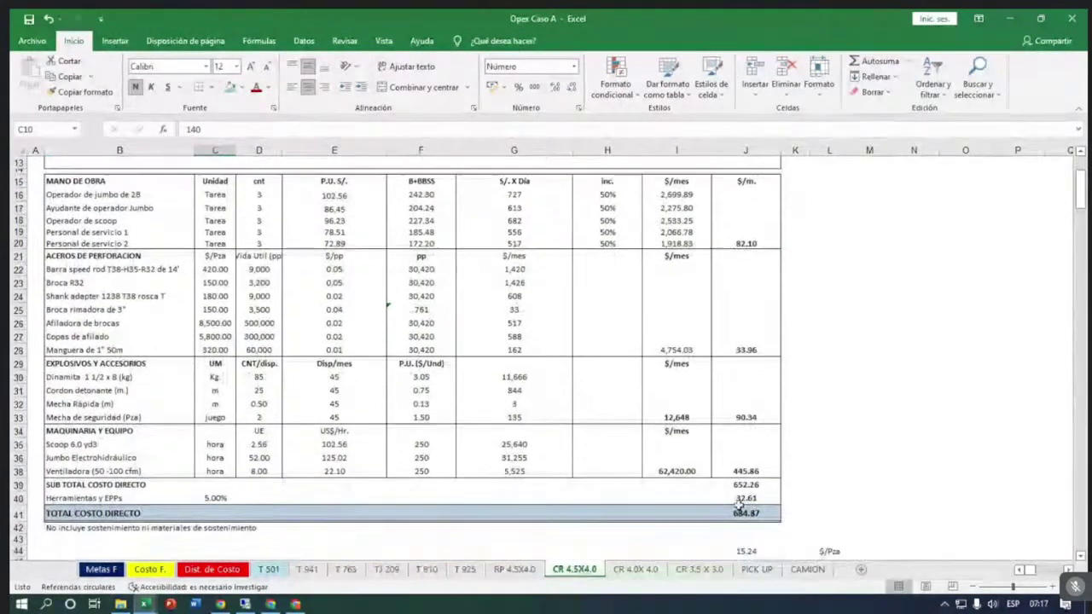
pyautogui.click(747, 513)
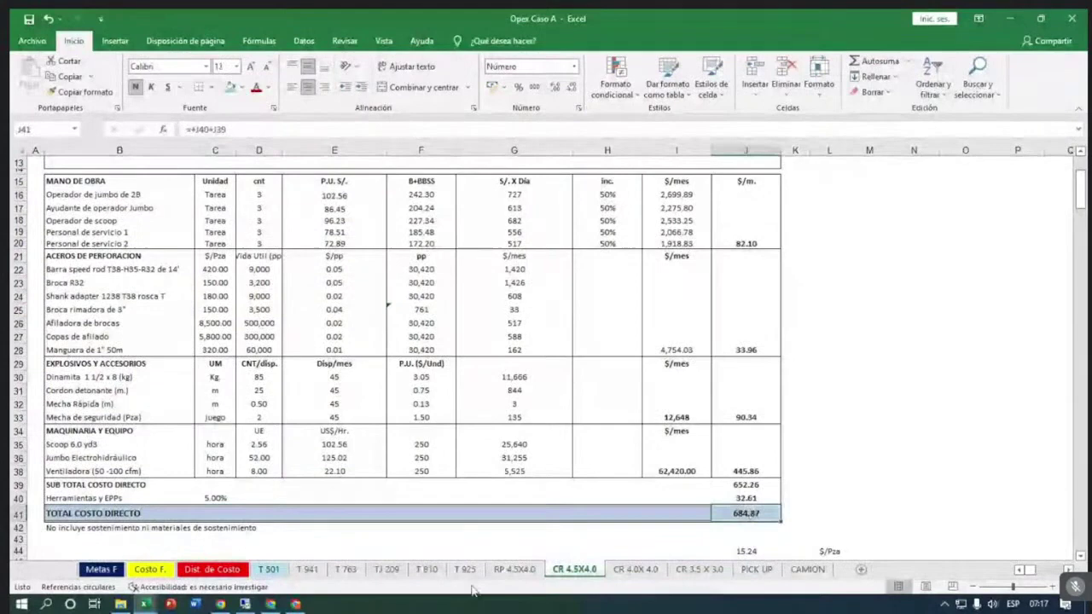
# On the T 501 sheet, review the cost sections from COSTO DIRECTO back up to the monthly program parameters.
pyautogui.click(271, 569)
pyautogui.scroll(1, 564, 475)
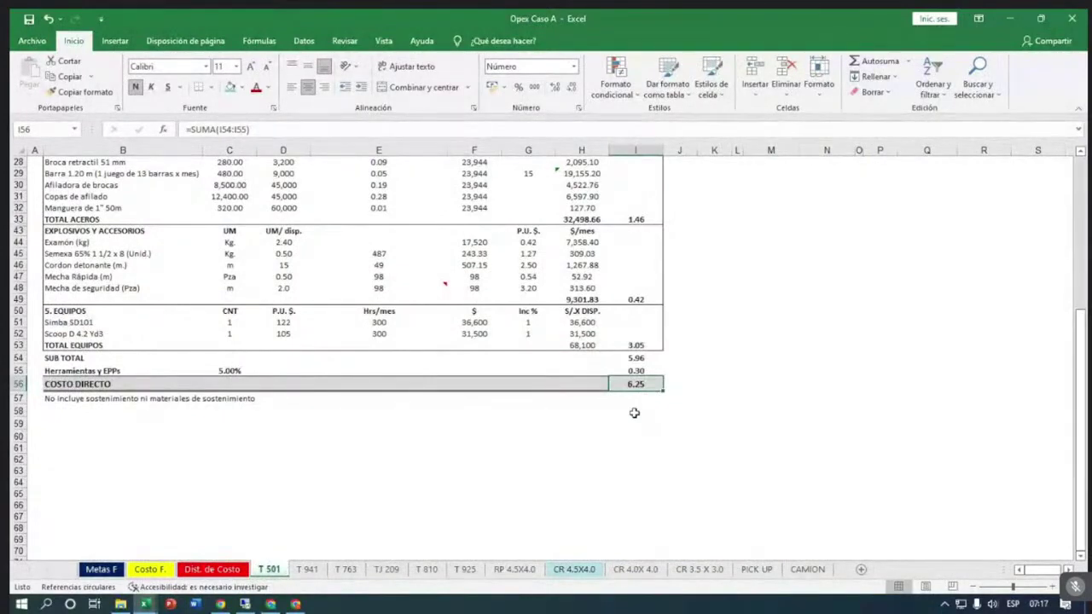
pyautogui.scroll(4, 634, 413)
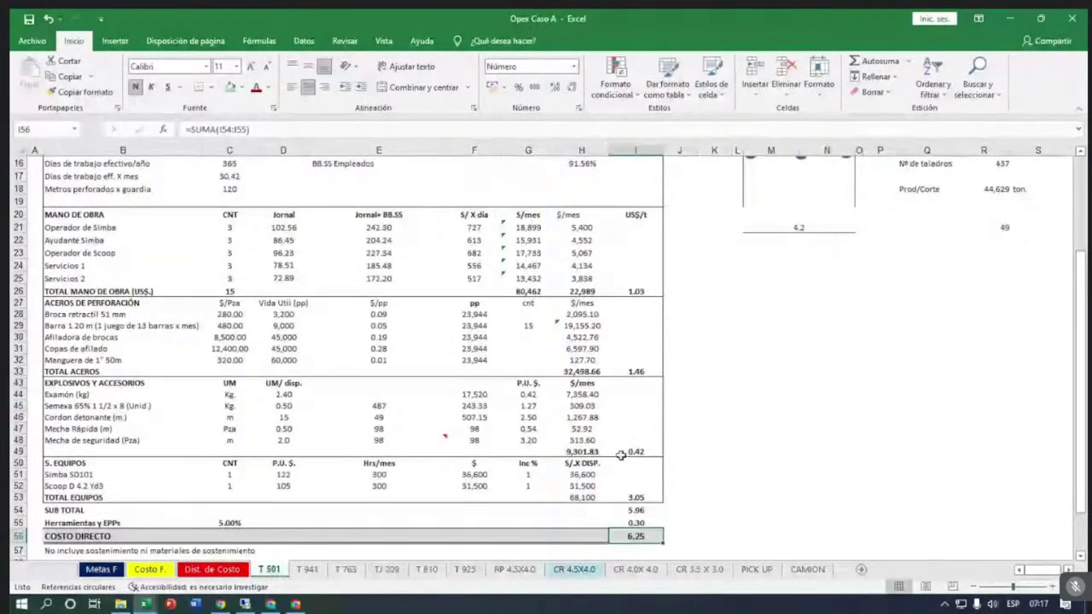
pyautogui.scroll(-1, 623, 460)
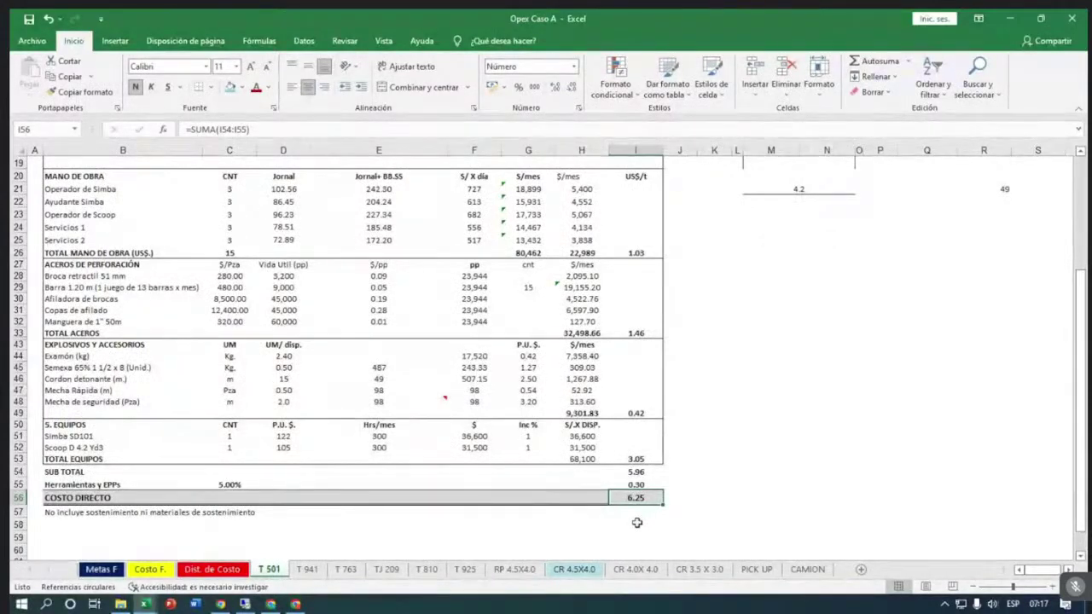
pyautogui.scroll(2, 636, 522)
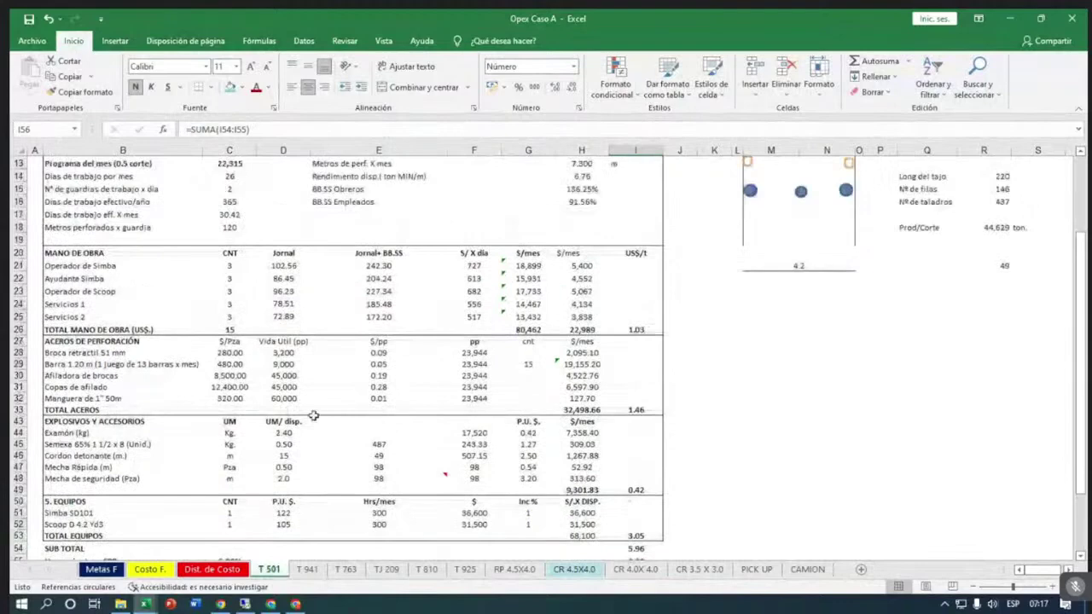
pyautogui.scroll(1, 305, 388)
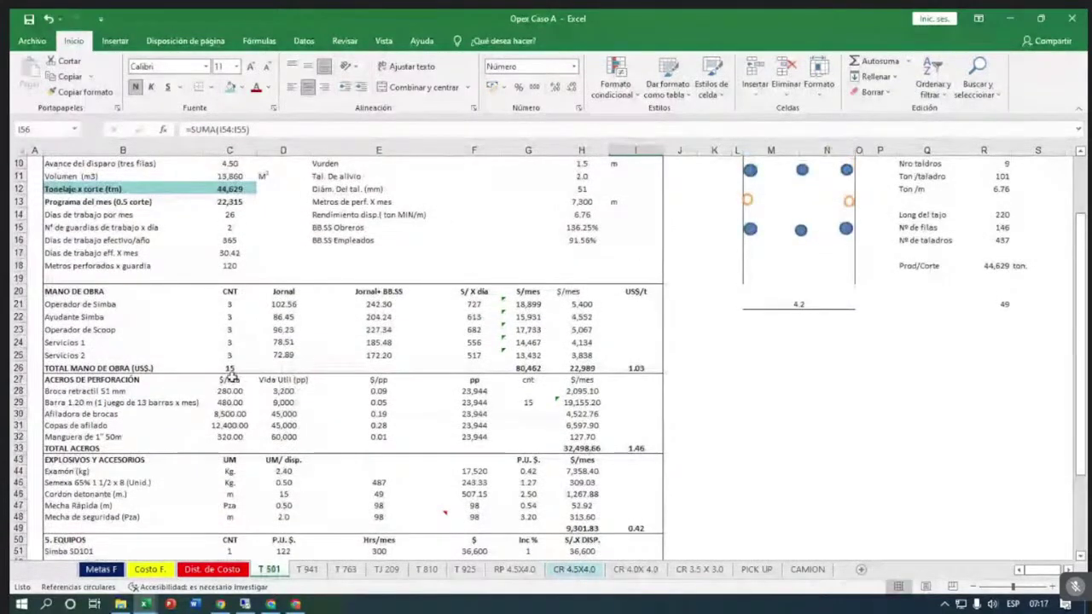
# Examine the T 501 drill steel piece prices in C28:C32 and the Vida Util value of the 51 mm retractable bit.
pyautogui.moveTo(228, 391); pyautogui.dragTo(229, 437)
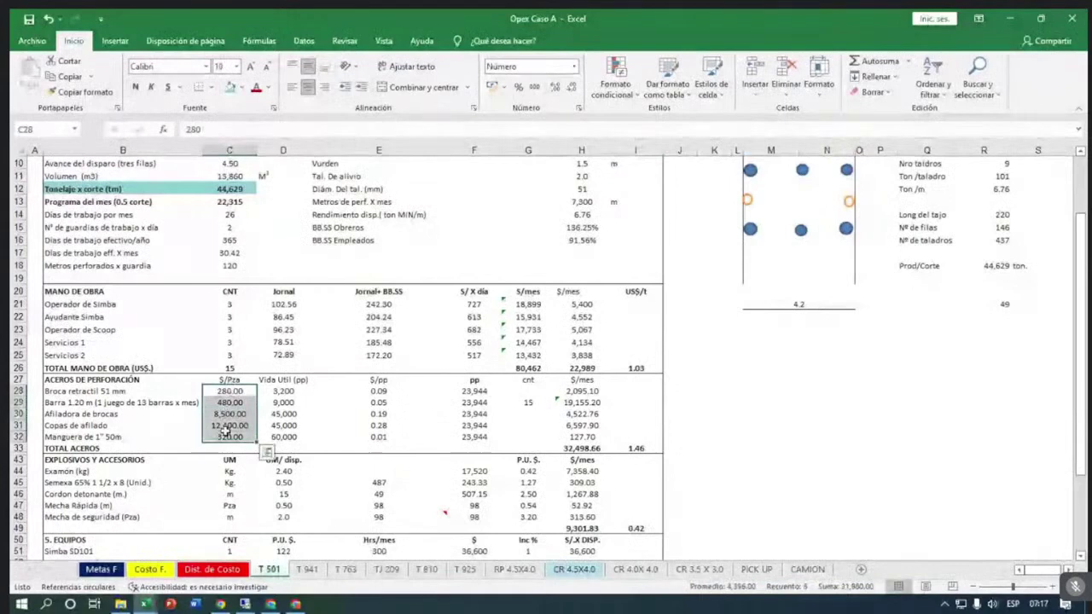
pyautogui.click(292, 389)
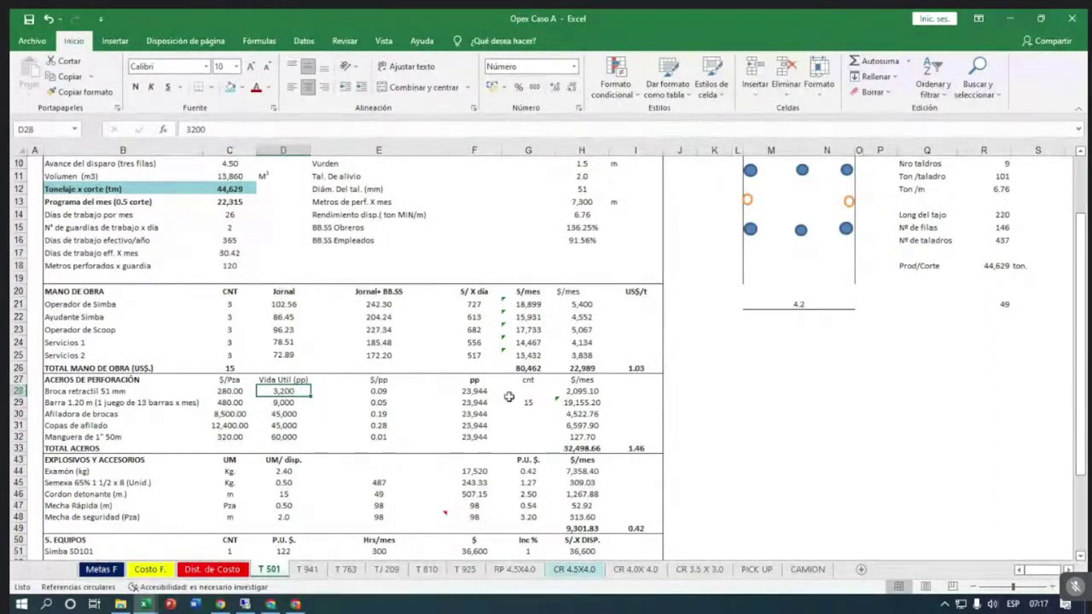
pyautogui.scroll(-5, 528, 444)
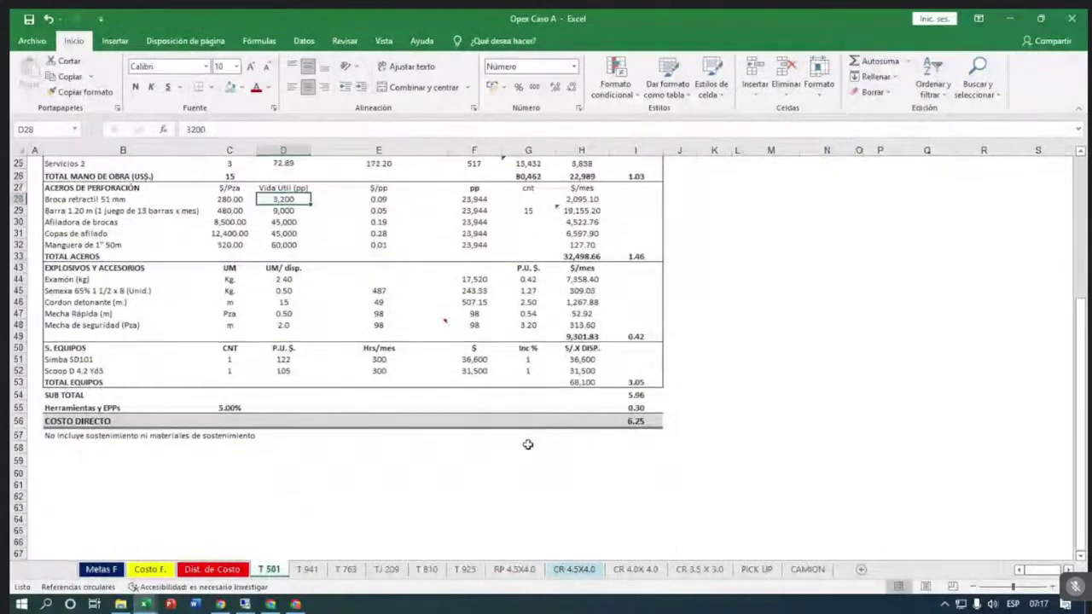
pyautogui.scroll(5, 528, 444)
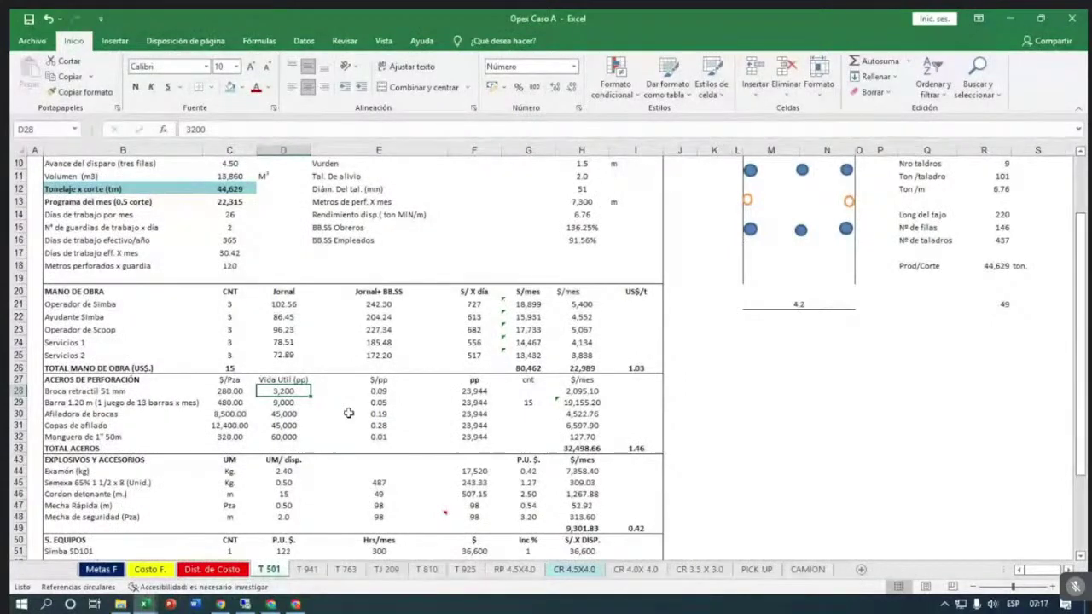
# Review the T 501 sheet's costs against its technical parameters and inspect the Tonelaje x corte formula in C12.
pyautogui.scroll(-3, 349, 413)
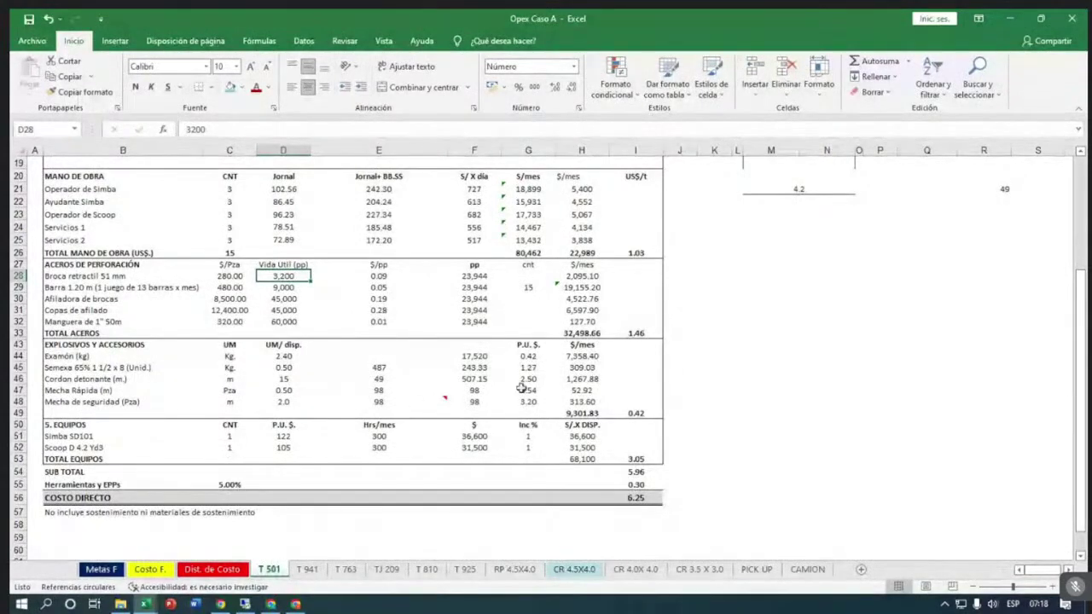
pyautogui.scroll(1, 491, 416)
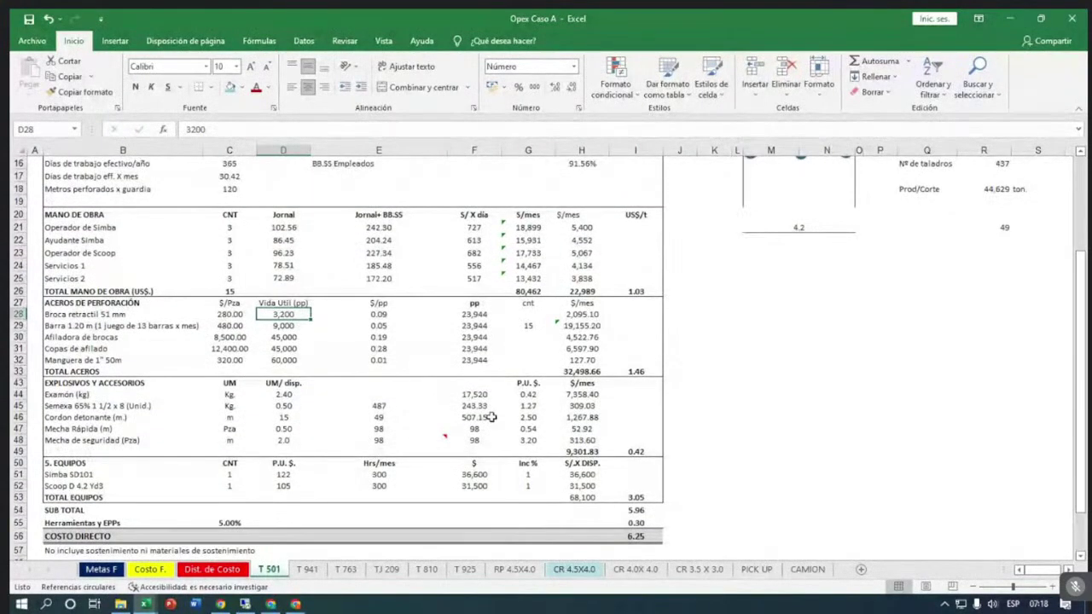
pyautogui.scroll(1, 491, 416)
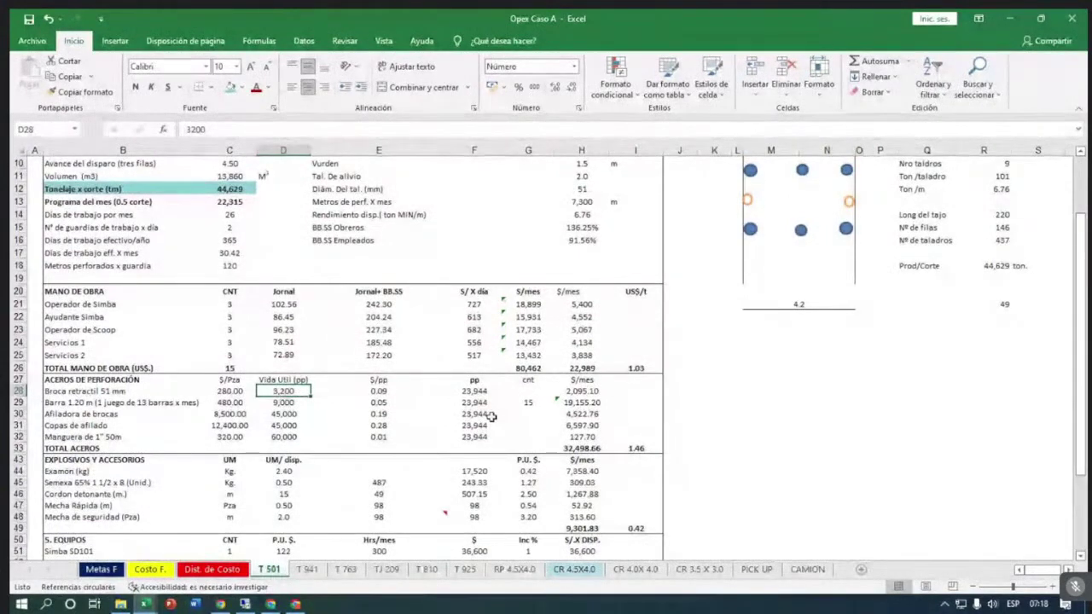
pyautogui.scroll(1, 492, 416)
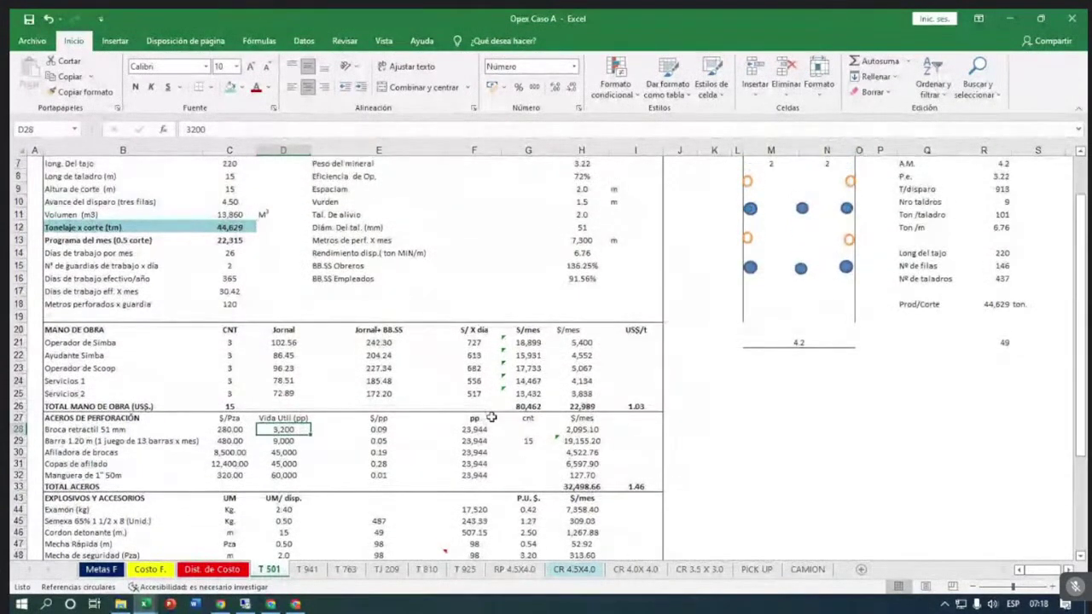
pyautogui.scroll(1, 491, 416)
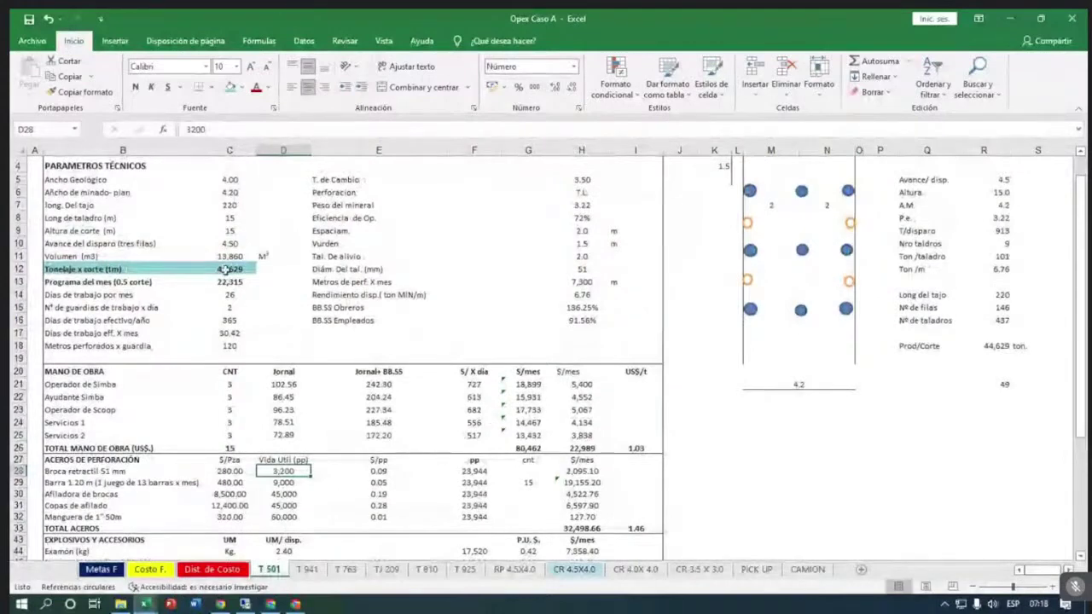
pyautogui.click(229, 270)
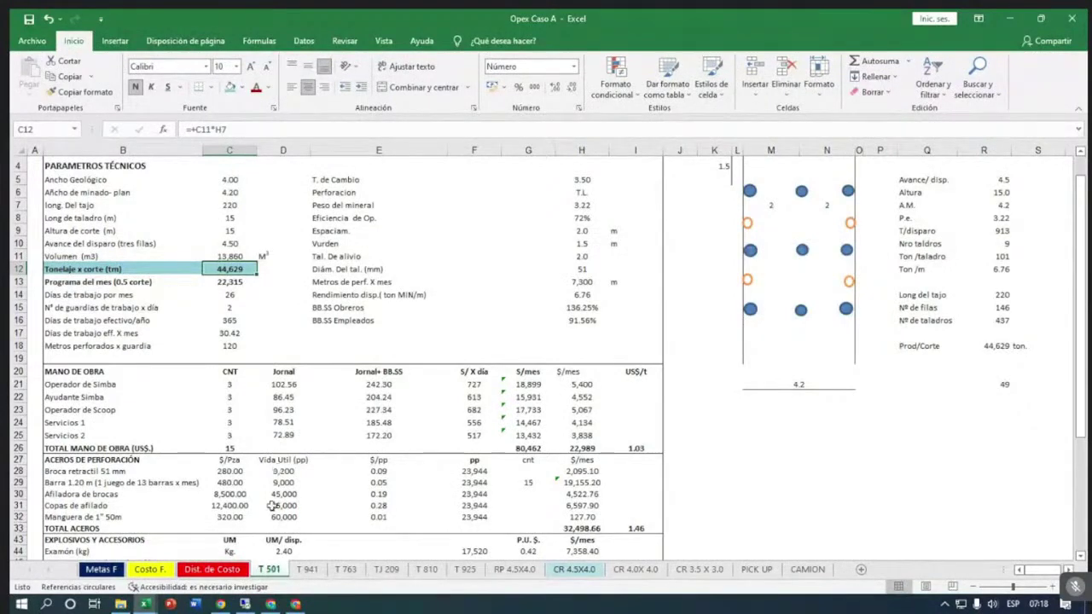
# View the RP 4.5X4.0 ramp sheet, then inspect the Avance x mes value in C10 on the CR 4.5X4.0 sheet.
pyautogui.click(516, 569)
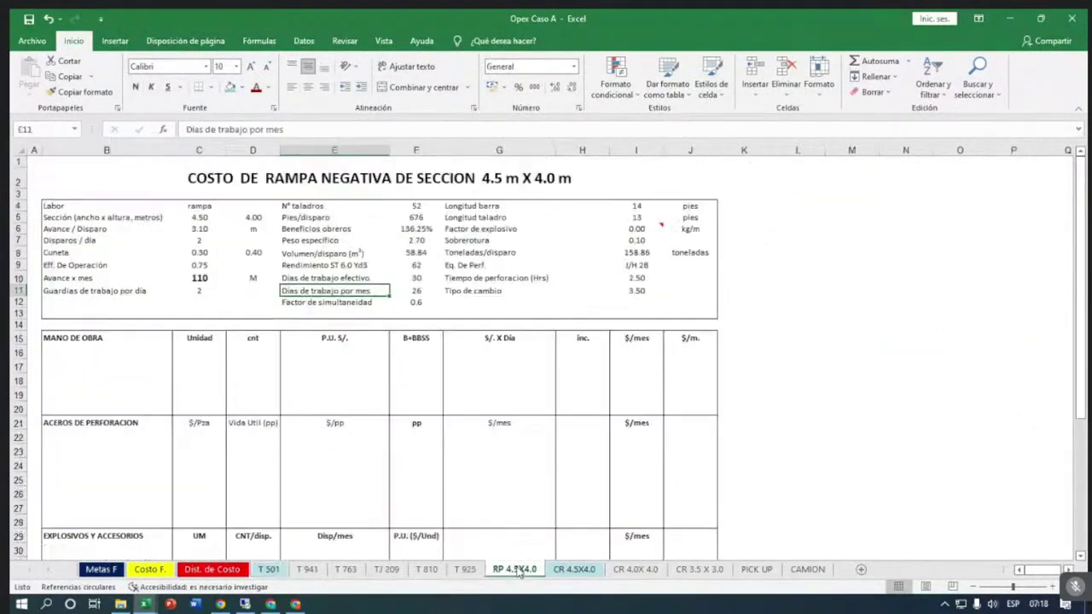
pyautogui.click(573, 569)
pyautogui.scroll(4, 544, 541)
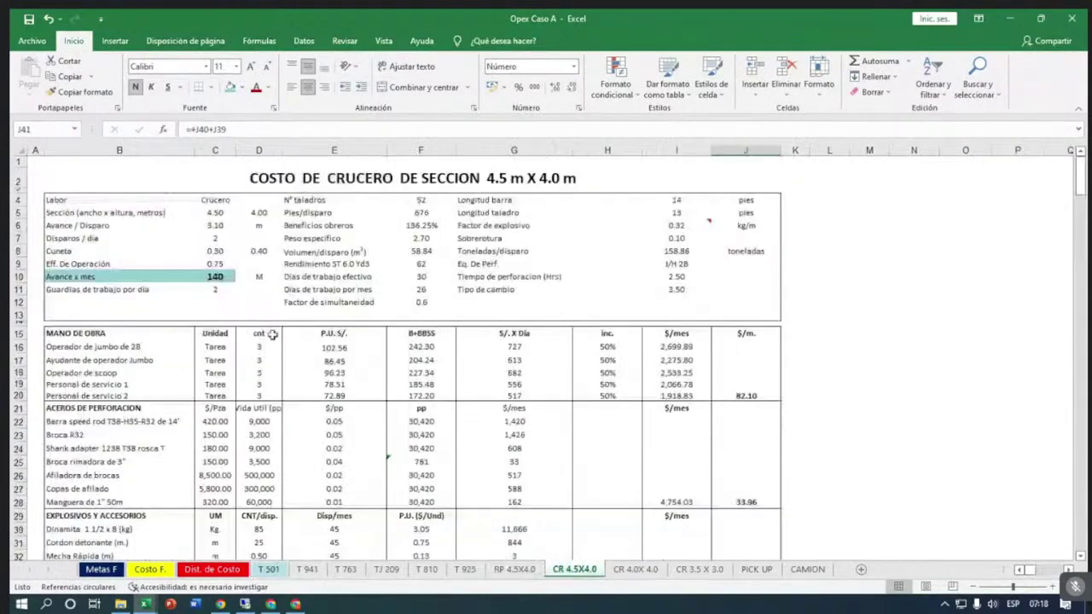
pyautogui.click(215, 277)
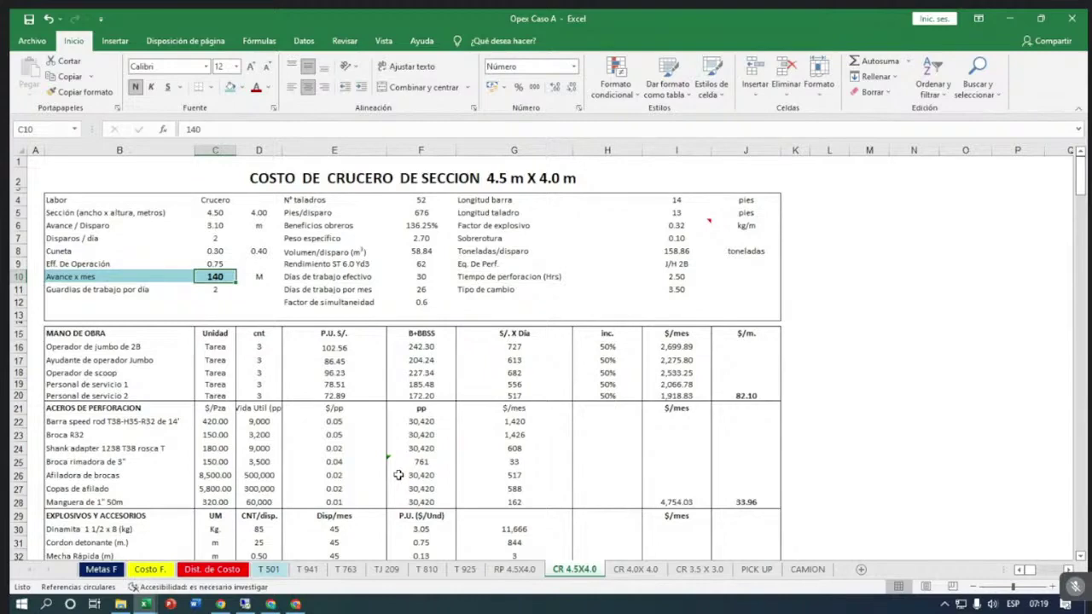
# Check the CR 4.5X4.0 labour, drill steel, explosives and machinery costs per metre and the total direct cost against the monthly advance.
pyautogui.scroll(-1, 638, 543)
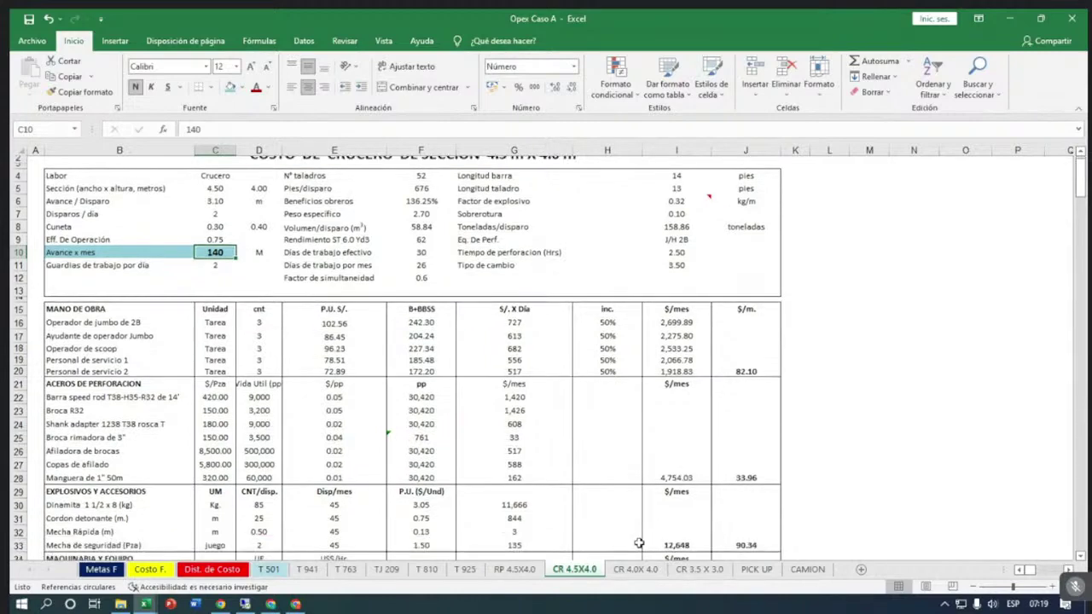
pyautogui.scroll(-4, 639, 543)
pyautogui.scroll(4, 639, 544)
pyautogui.scroll(-3, 275, 309)
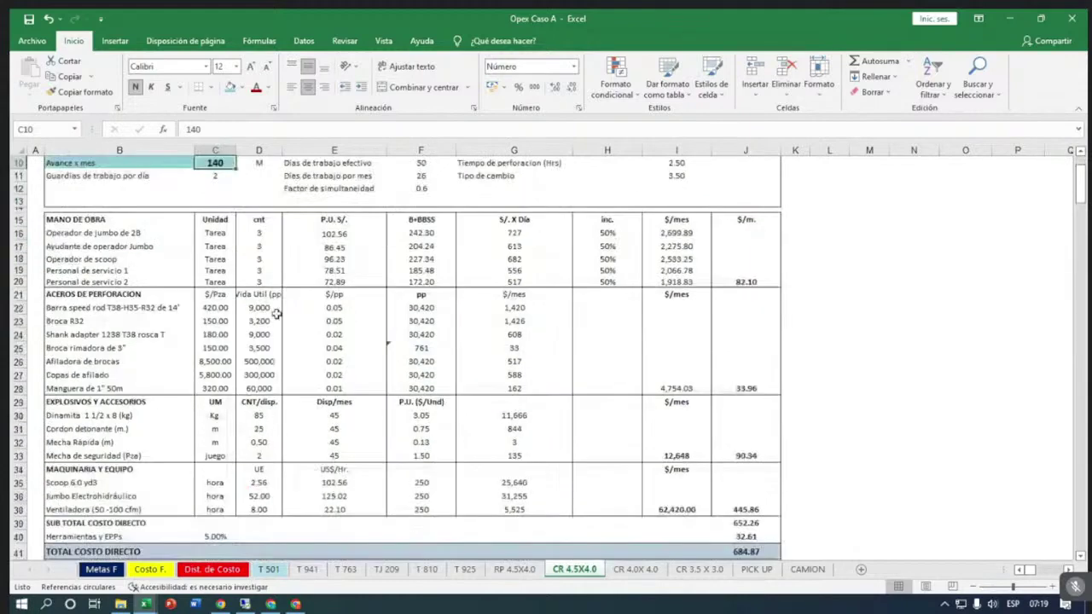
pyautogui.scroll(3, 276, 308)
pyautogui.scroll(-4, 276, 303)
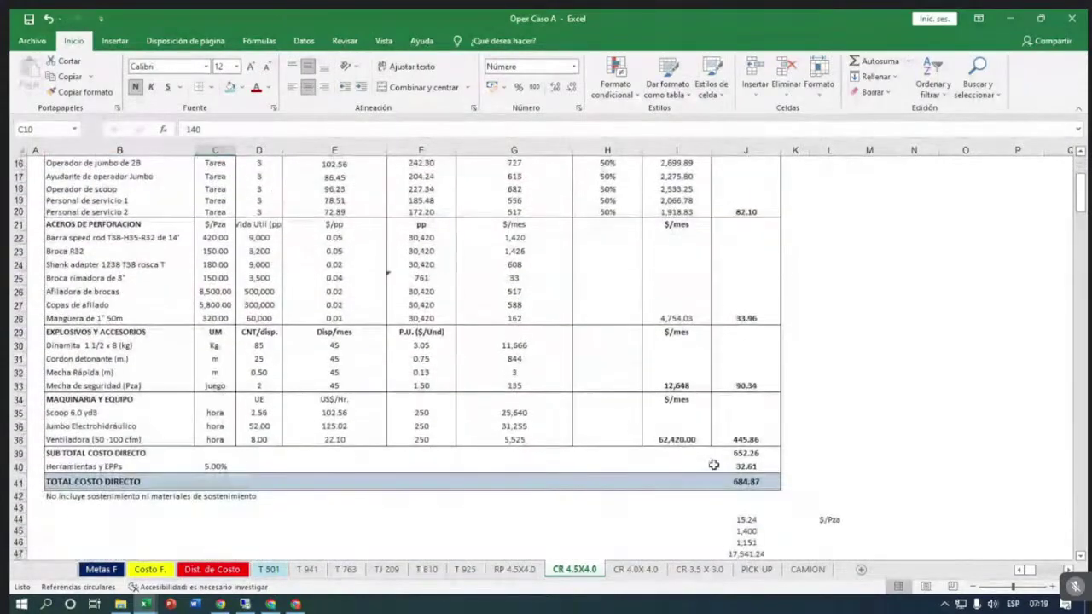
pyautogui.scroll(3, 397, 339)
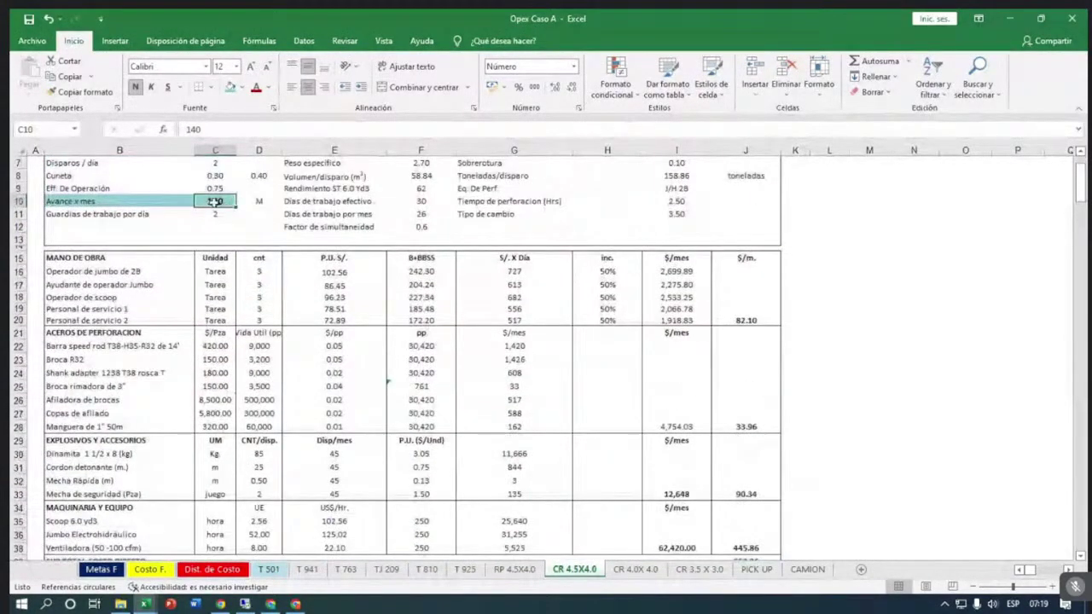
# Set the Avance x mes value in C10 to 90 and check its effect on the total direct cost.
pyautogui.write('90')
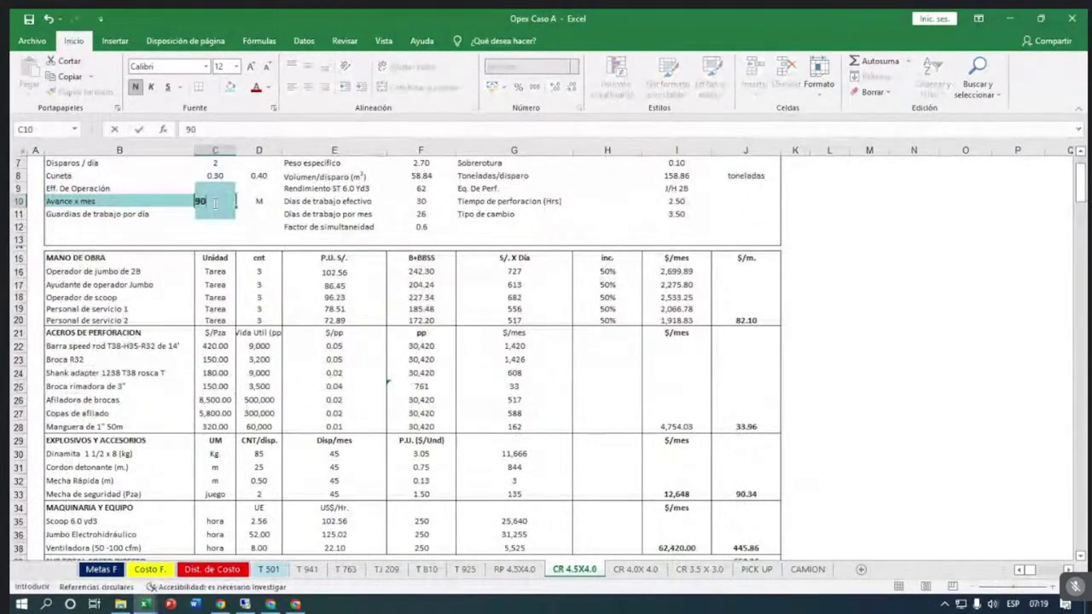
pyautogui.press('Return')
pyautogui.scroll(-5, 457, 352)
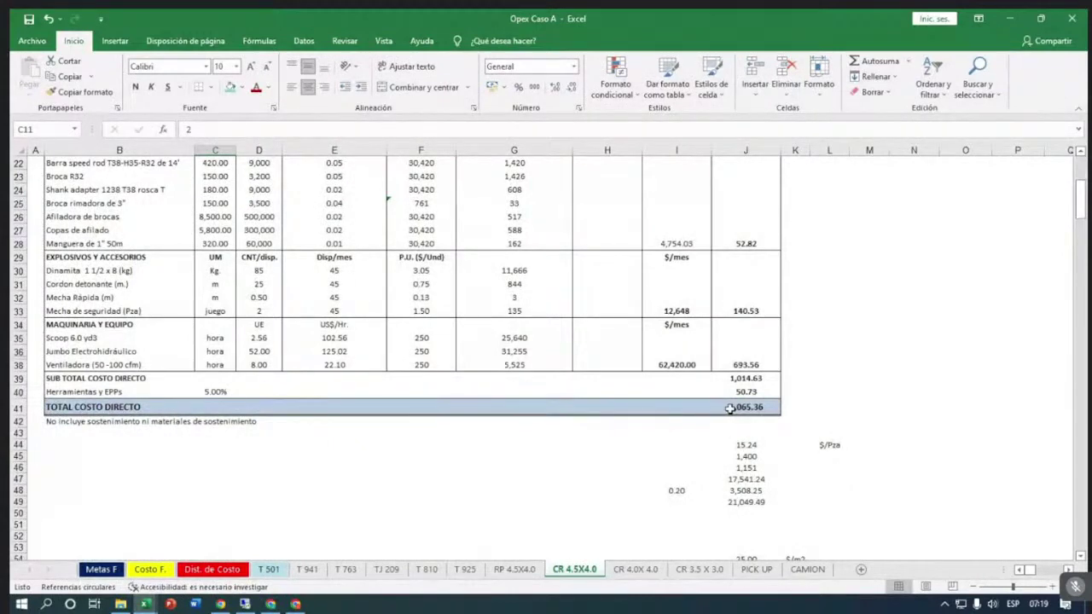
pyautogui.scroll(5, 730, 408)
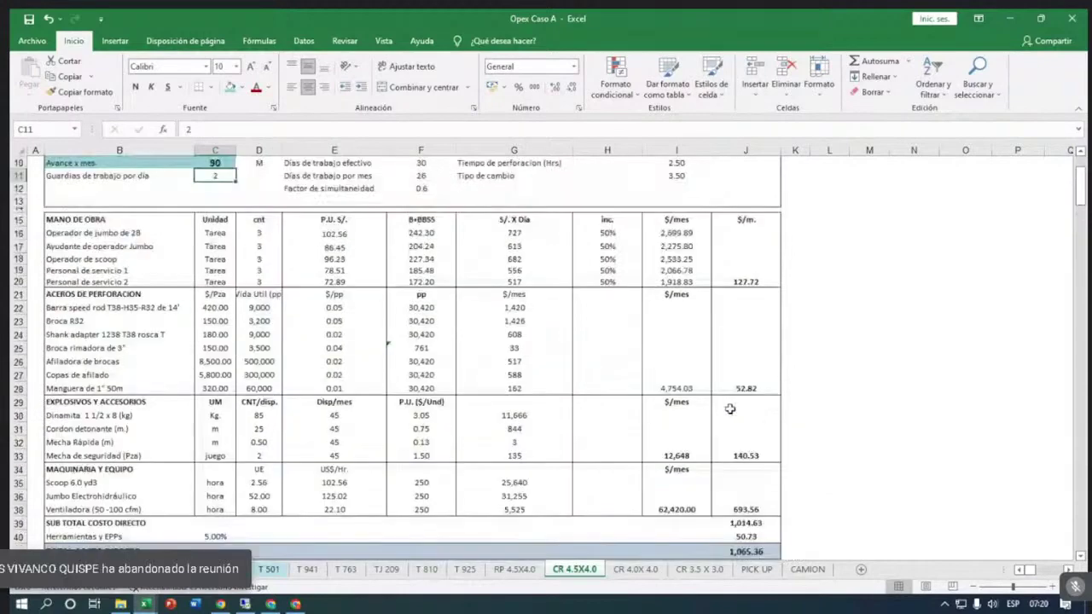
# Set the crosscut's Avance x mes value in C10 back to 140.
pyautogui.click(218, 202)
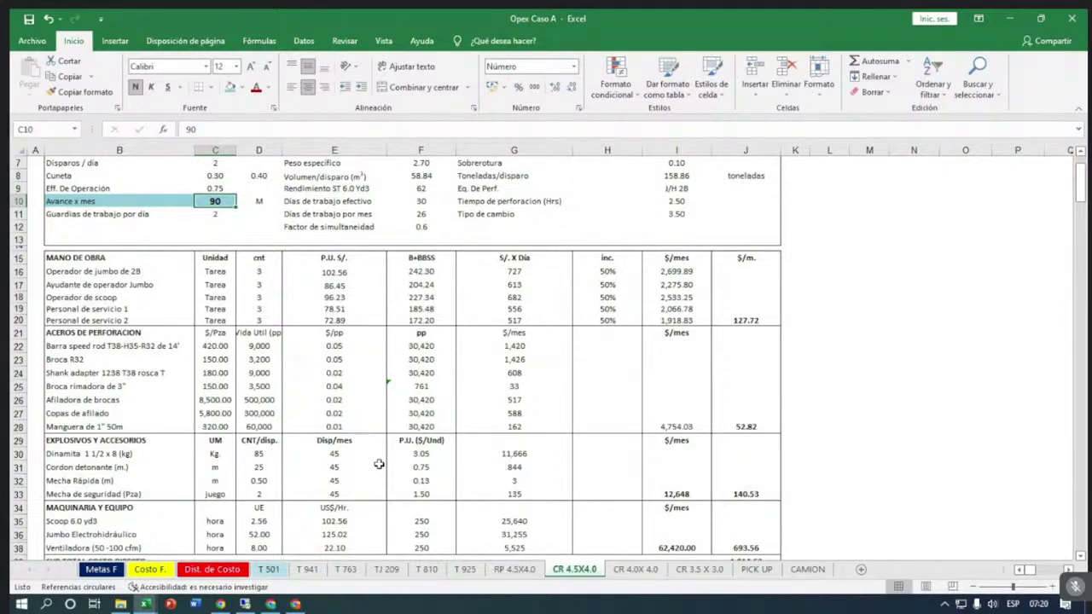
pyautogui.write('140')
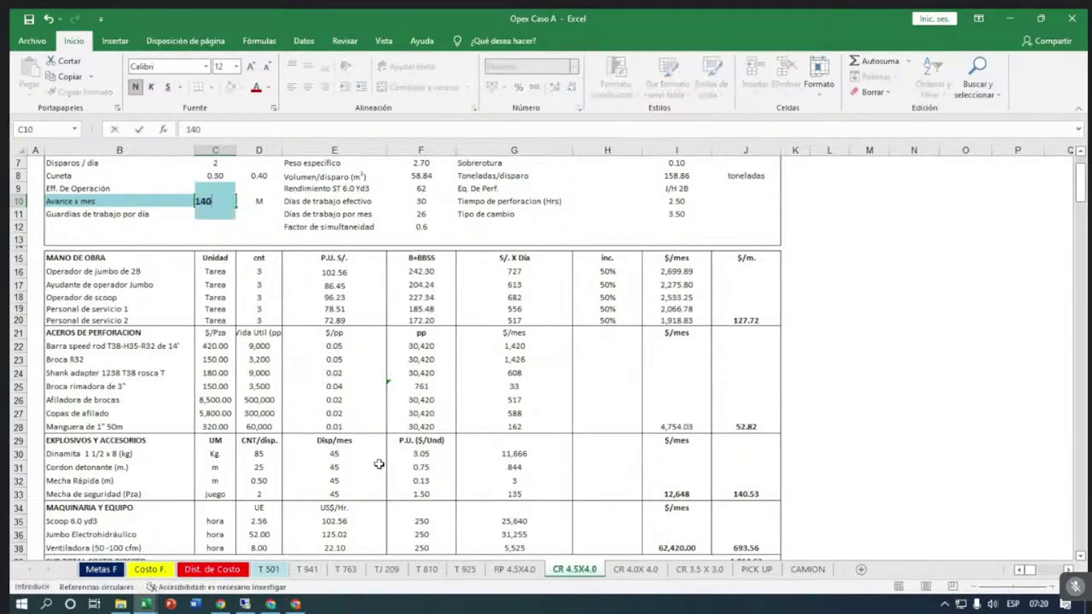
pyautogui.press('Return')
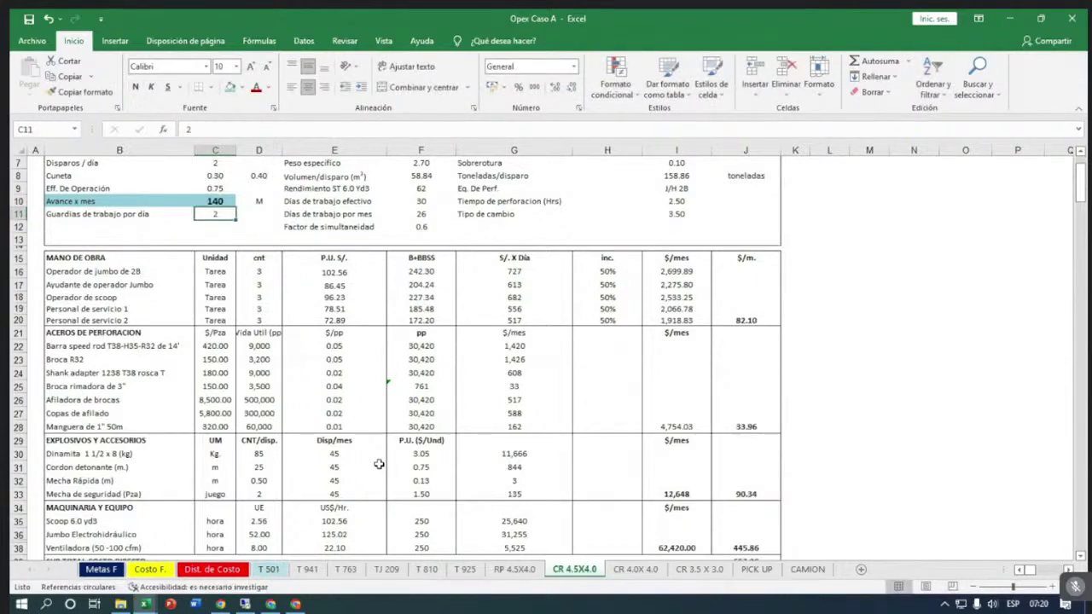
# Examine the crosscut's cost breakdown, including the scoop's hourly rate in E35 and the detonating cord quantity in D31.
pyautogui.scroll(-1, 387, 476)
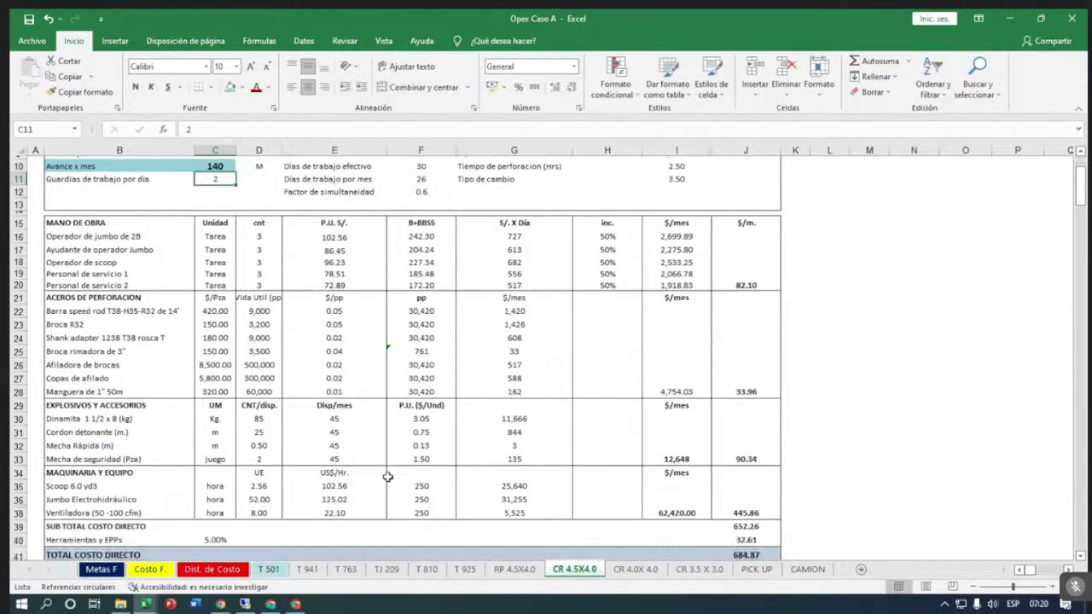
pyautogui.scroll(-1, 387, 475)
pyautogui.scroll(1, 385, 473)
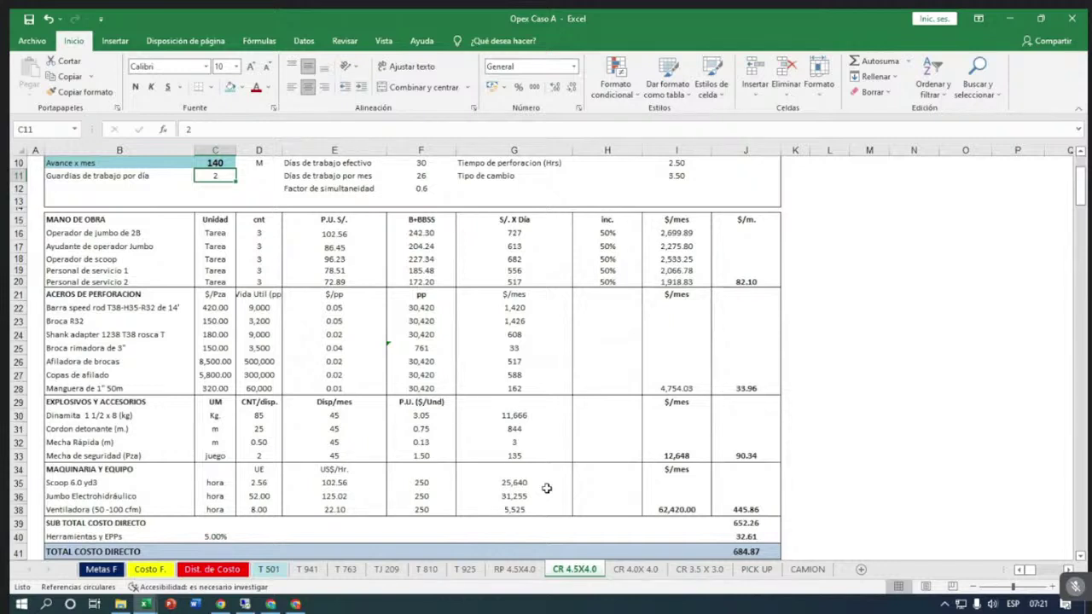
pyautogui.click(374, 483)
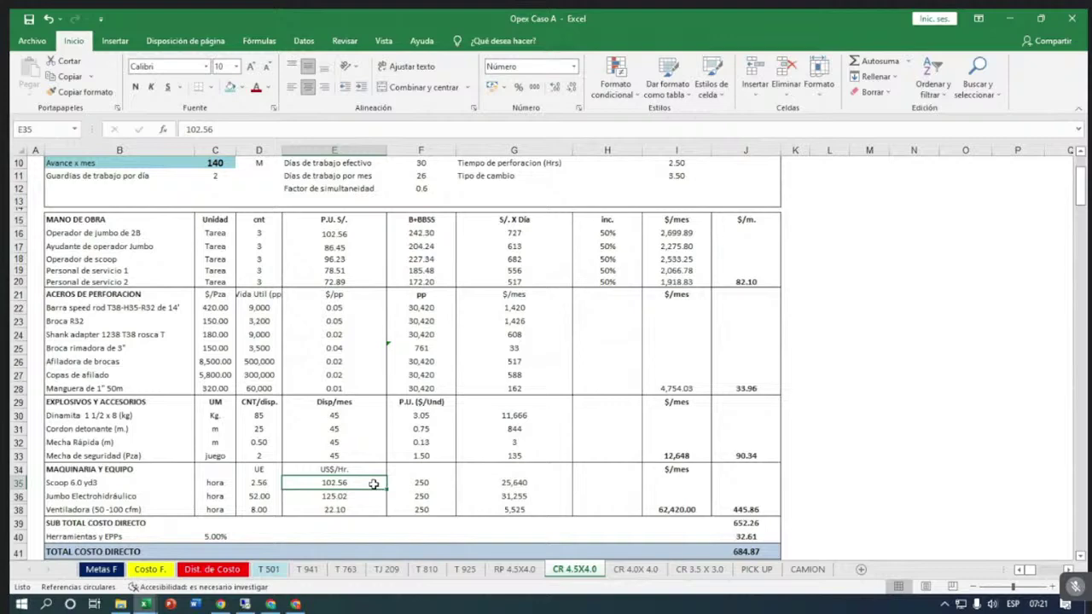
pyautogui.click(267, 427)
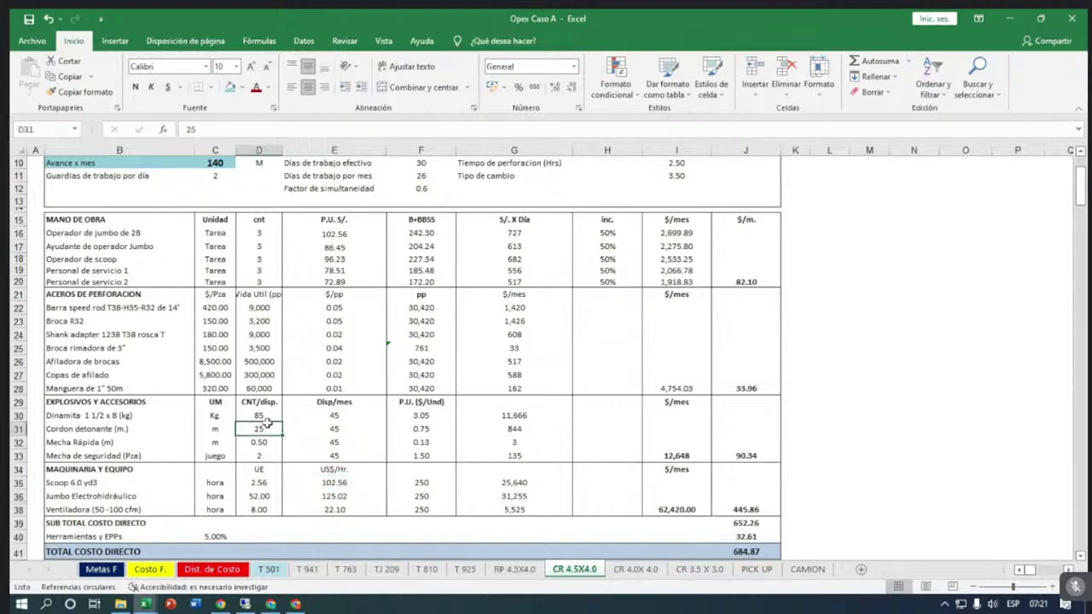
pyautogui.scroll(3, 267, 424)
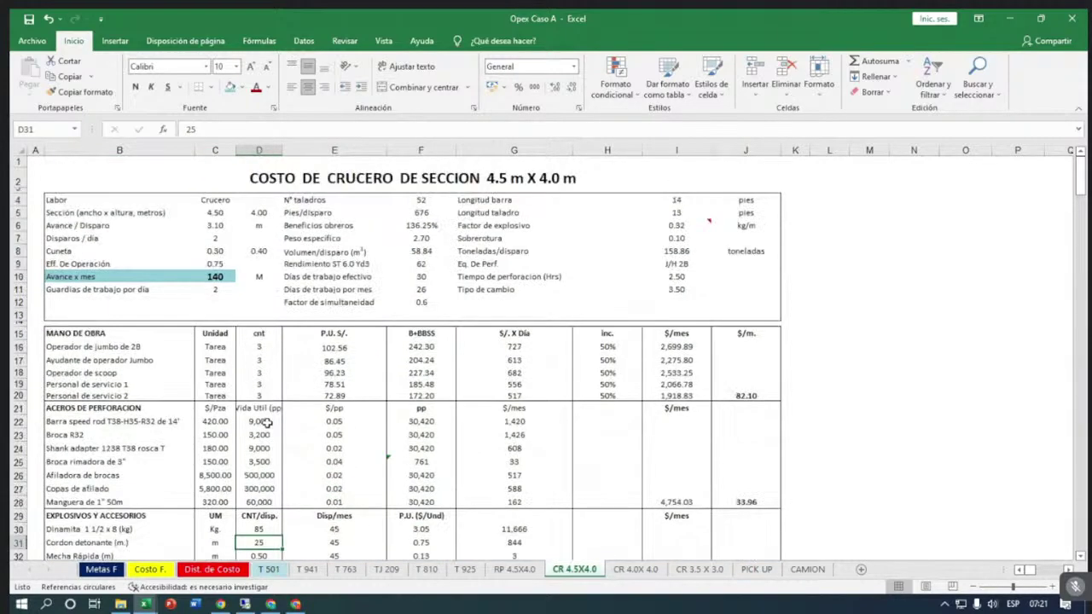
# Set the Avance x mes value in C10 to 105 and inspect the TOTAL COSTO DIRECTO in J41.
pyautogui.click(215, 277)
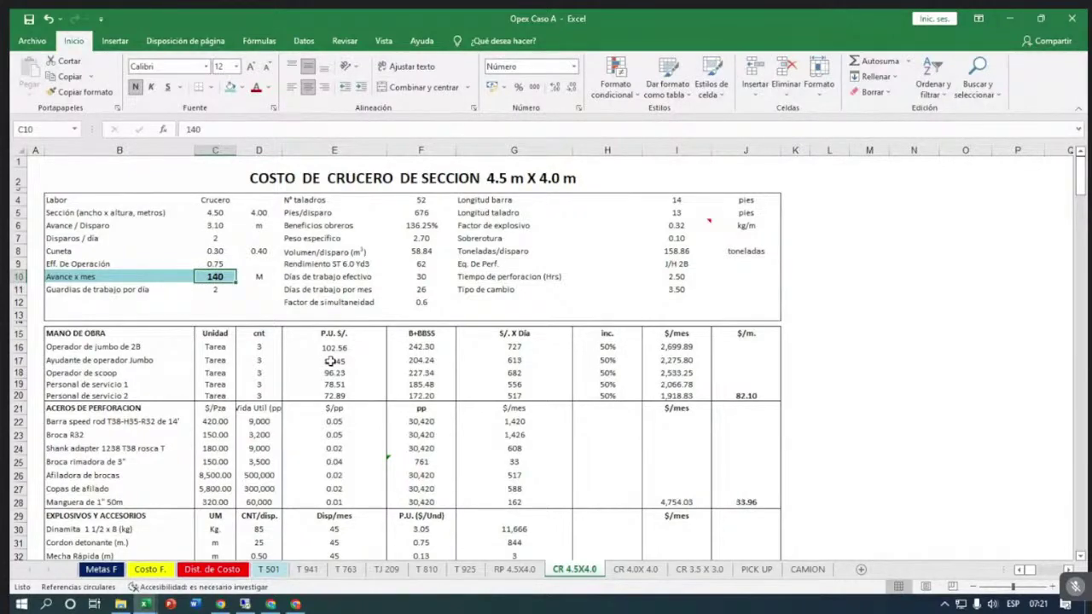
pyautogui.write('105')
pyautogui.press('Return')
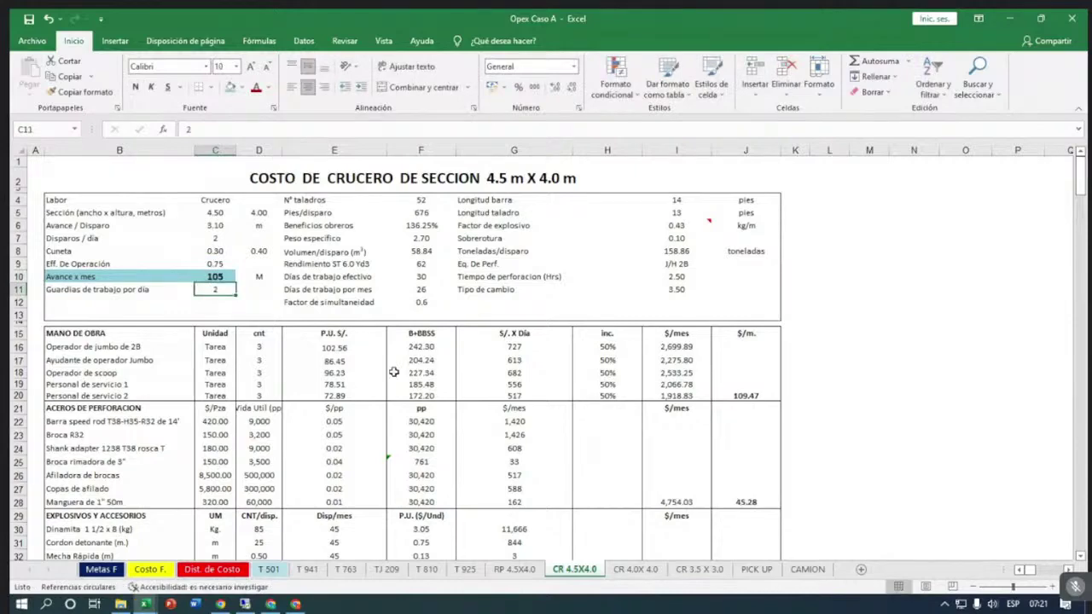
pyautogui.scroll(-7, 393, 370)
pyautogui.click(743, 407)
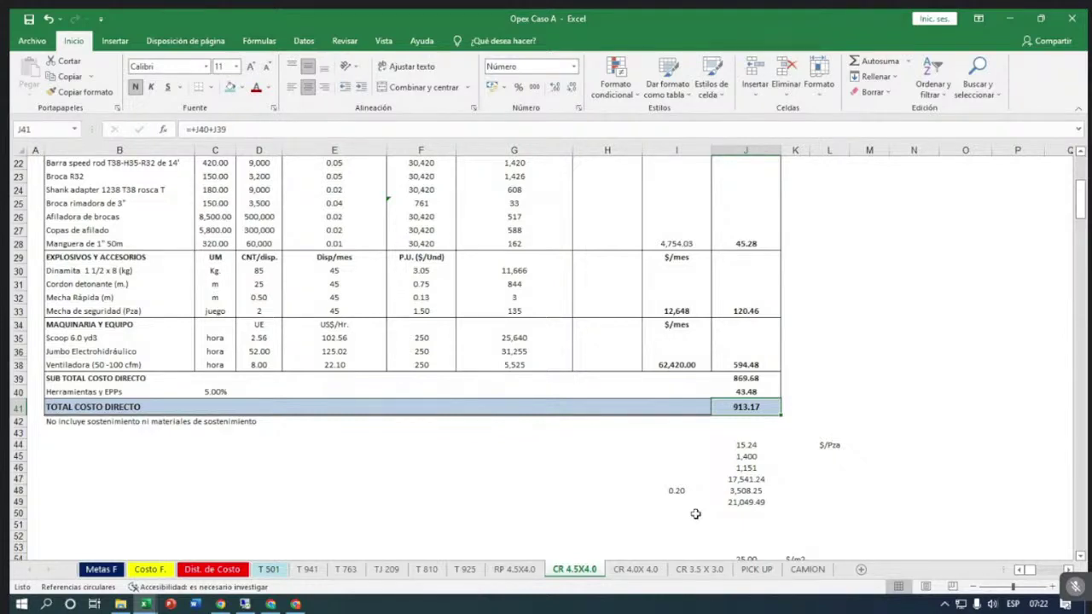
# Restore the crosscut's monthly advance in C10 to 140.
pyautogui.scroll(6, 626, 390)
pyautogui.scroll(1, 626, 389)
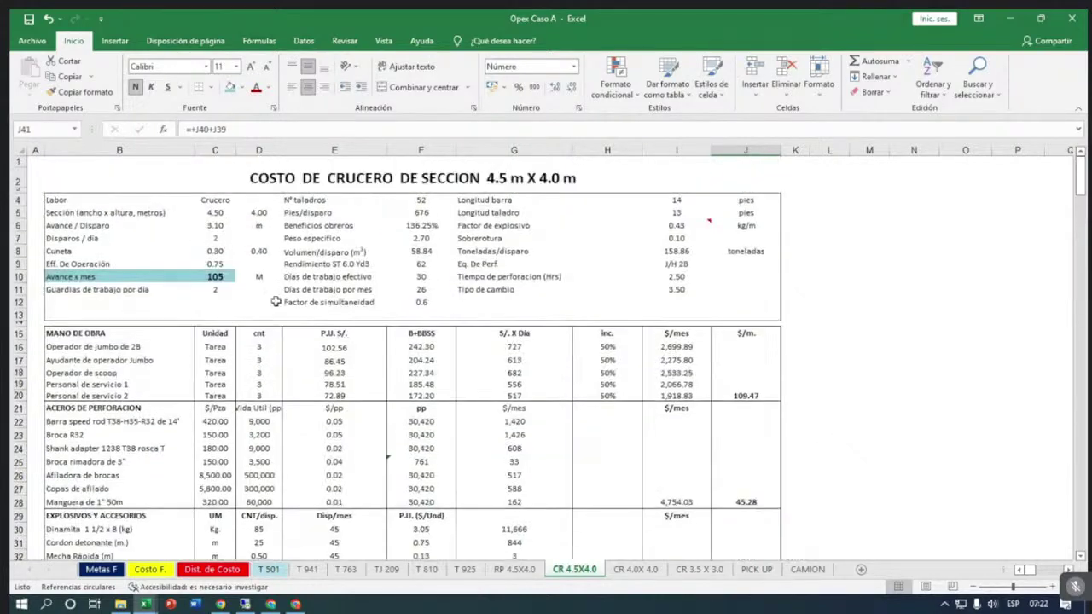
pyautogui.click(220, 277)
pyautogui.write('140')
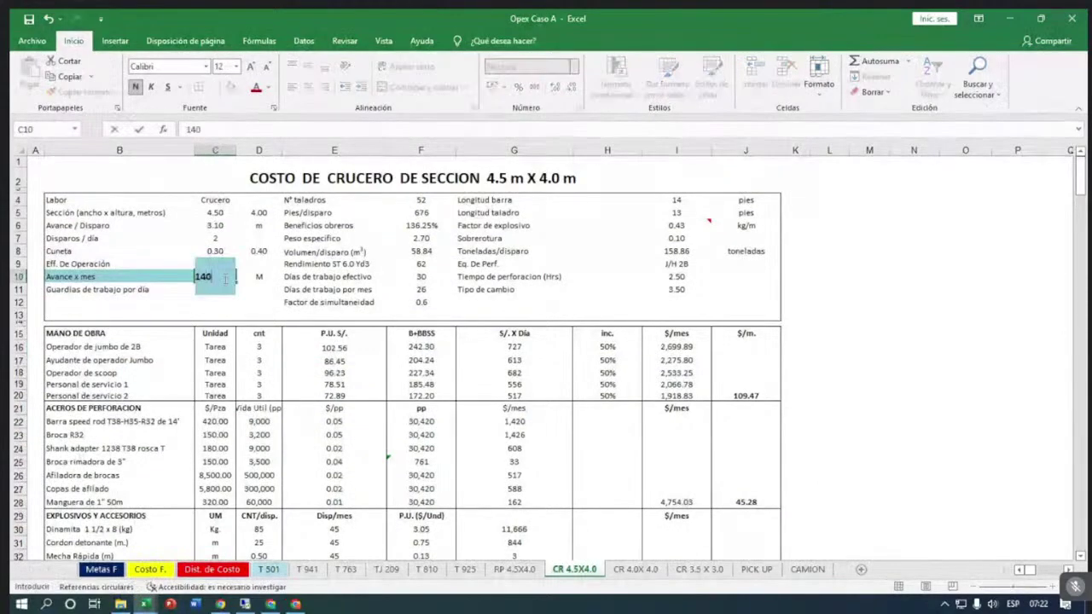
pyautogui.press('Return')
pyautogui.rightClick(222, 278)
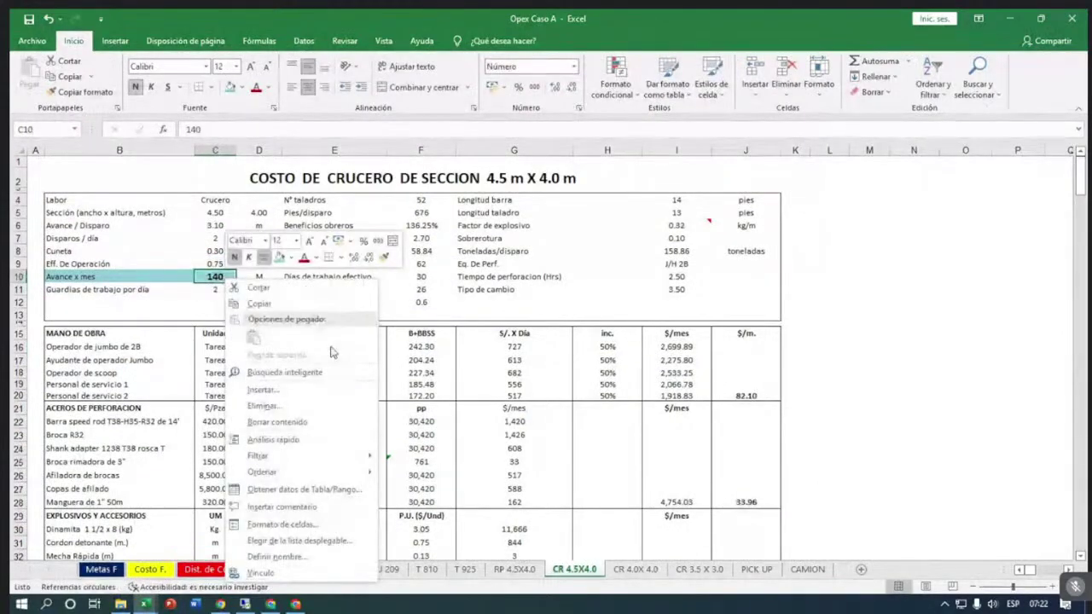
# Inspect the TOTAL COSTO DIRECTO in J41 and review the crosscut's parameters and cost sections behind it.
pyautogui.scroll(-5, 456, 406)
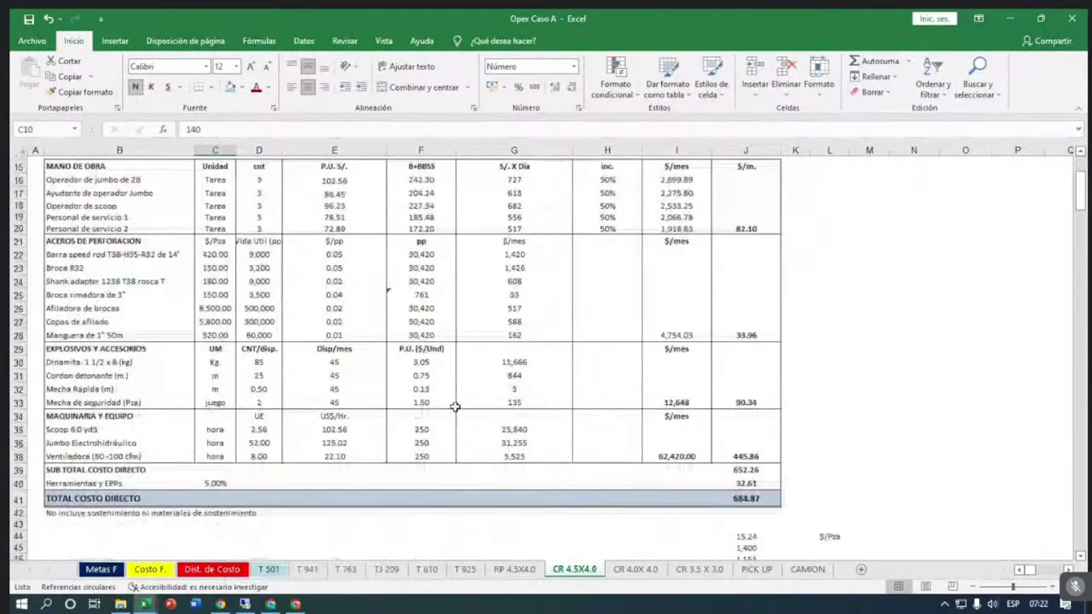
pyautogui.scroll(-3, 455, 407)
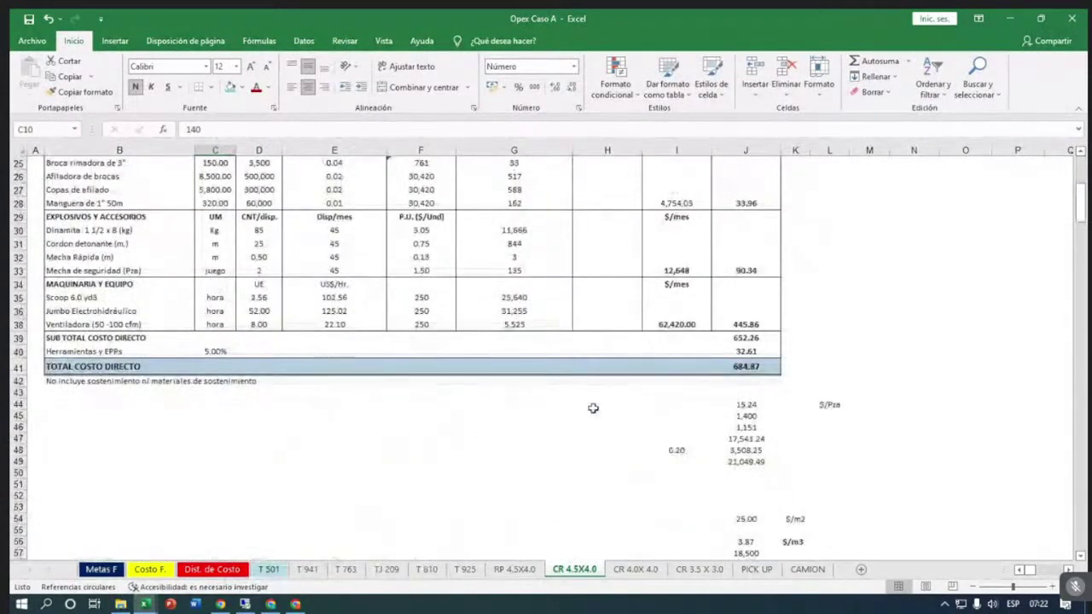
pyautogui.click(746, 366)
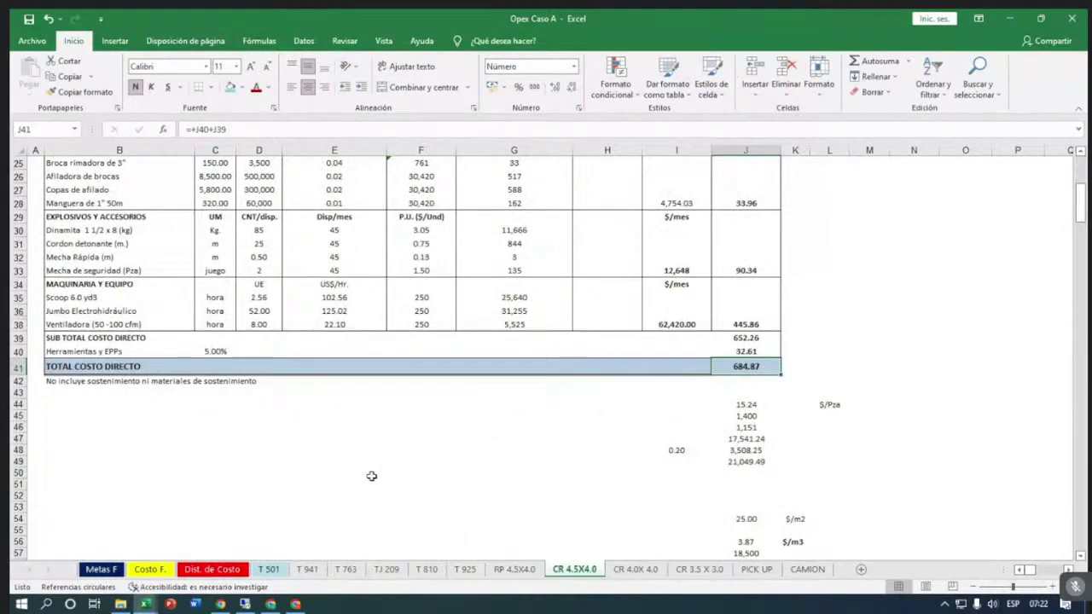
pyautogui.scroll(8, 372, 476)
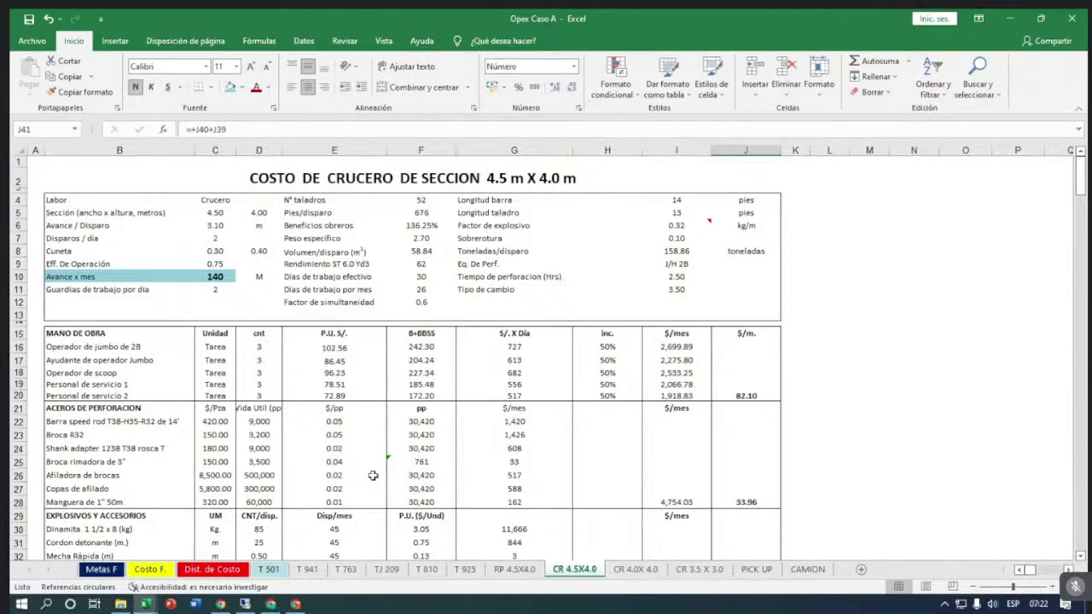
pyautogui.scroll(-2, 372, 475)
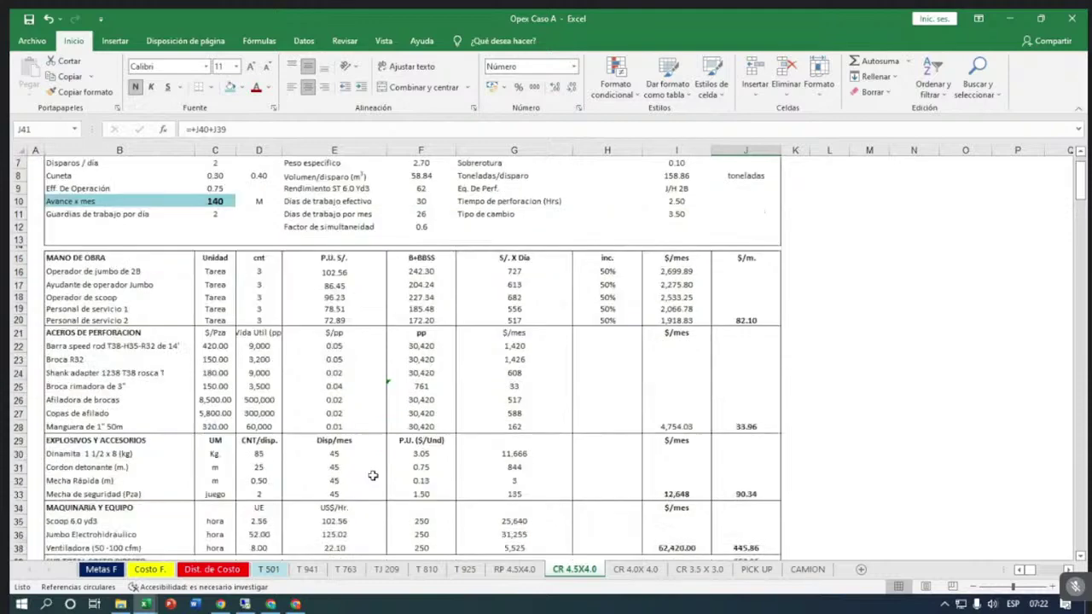
pyautogui.scroll(-1, 373, 475)
pyautogui.scroll(-1, 373, 475)
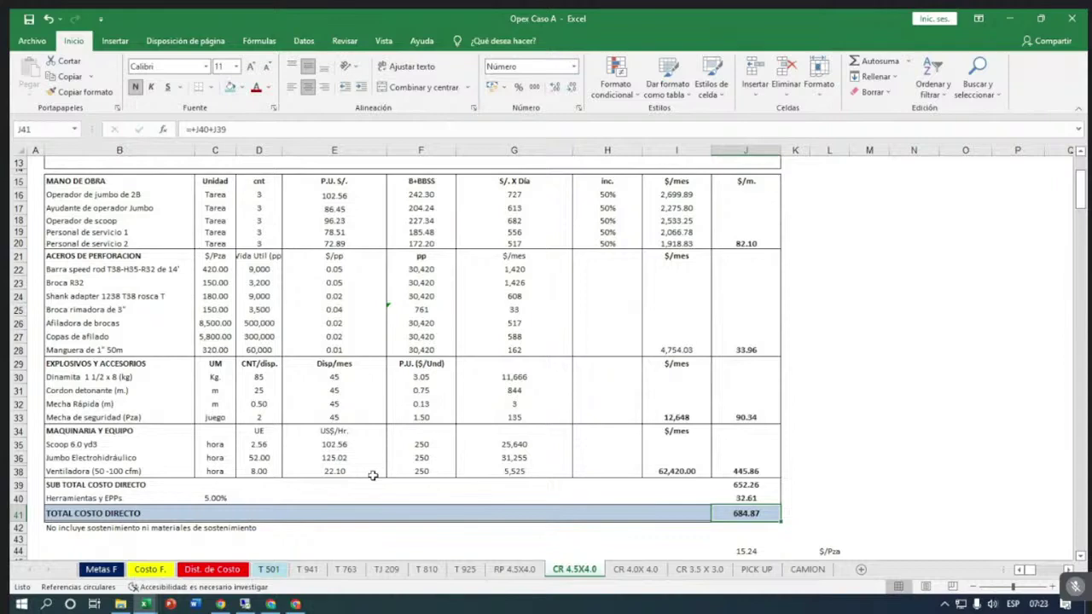
# View the T 941 sheet's costs, then examine the technical parameters and cost sections of the T 763 sheet.
pyautogui.click(308, 570)
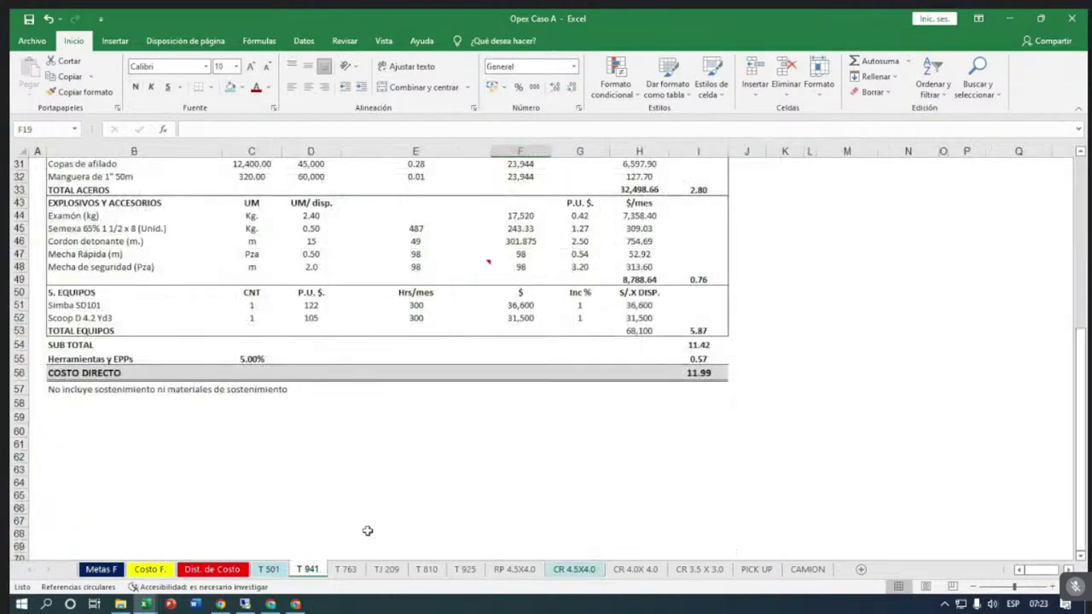
pyautogui.scroll(5, 415, 492)
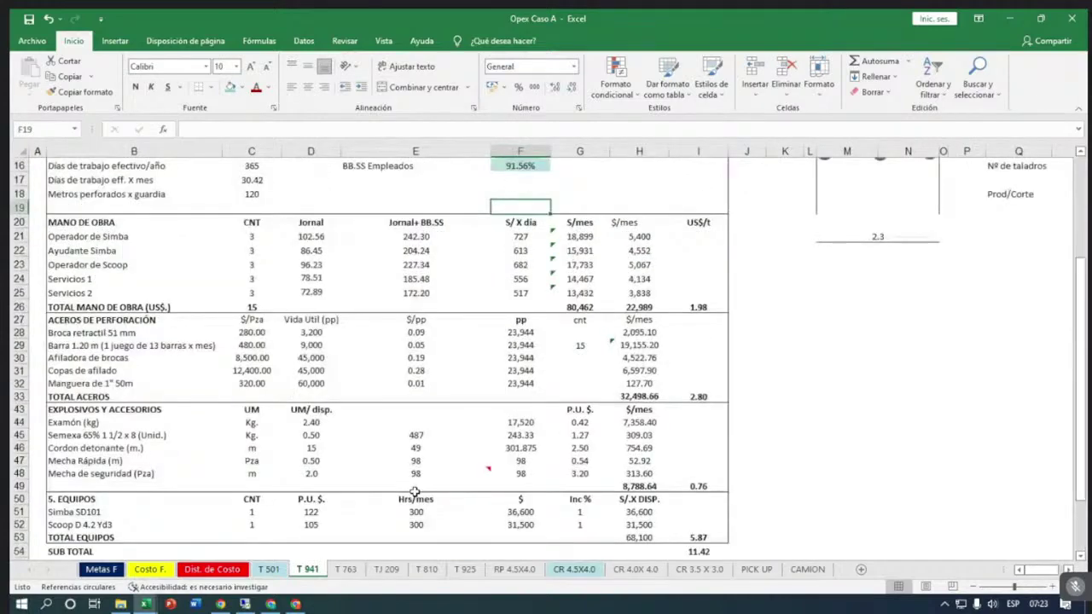
pyautogui.scroll(-4, 415, 492)
pyautogui.click(346, 569)
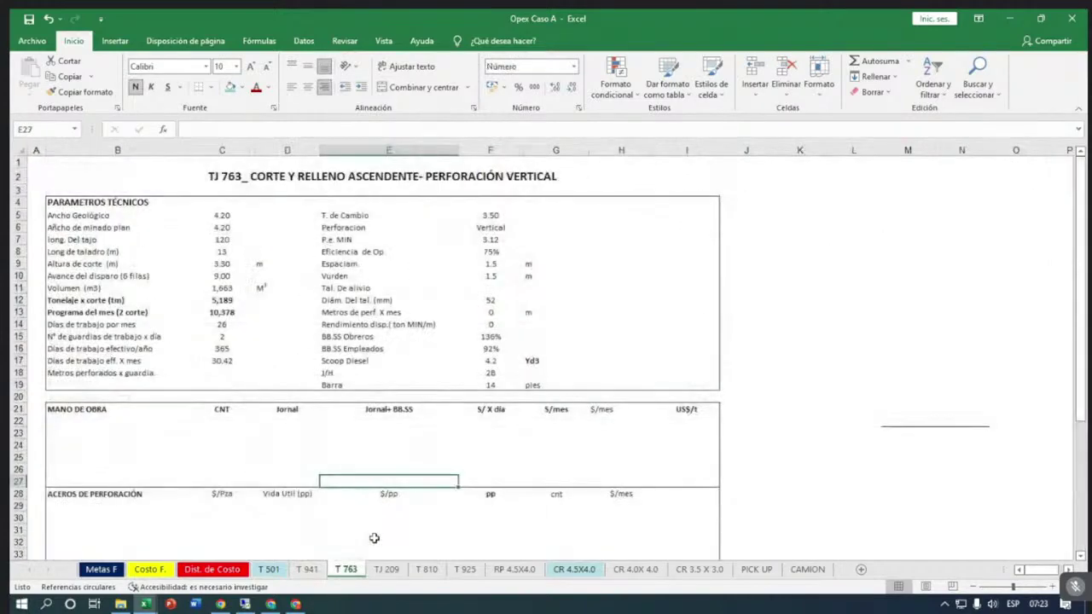
pyautogui.scroll(-8, 373, 538)
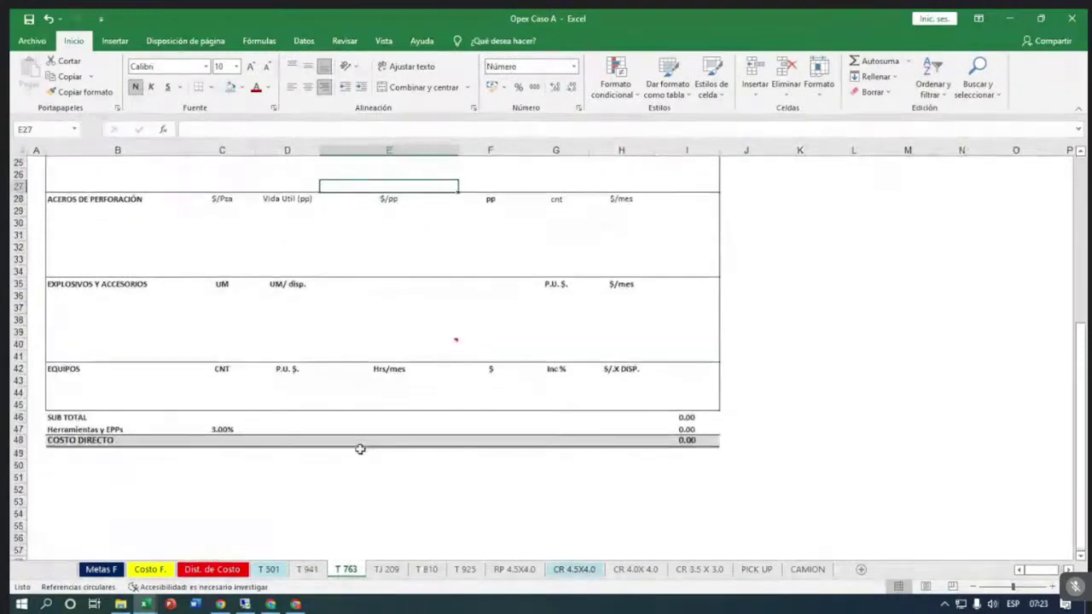
pyautogui.scroll(7, 360, 449)
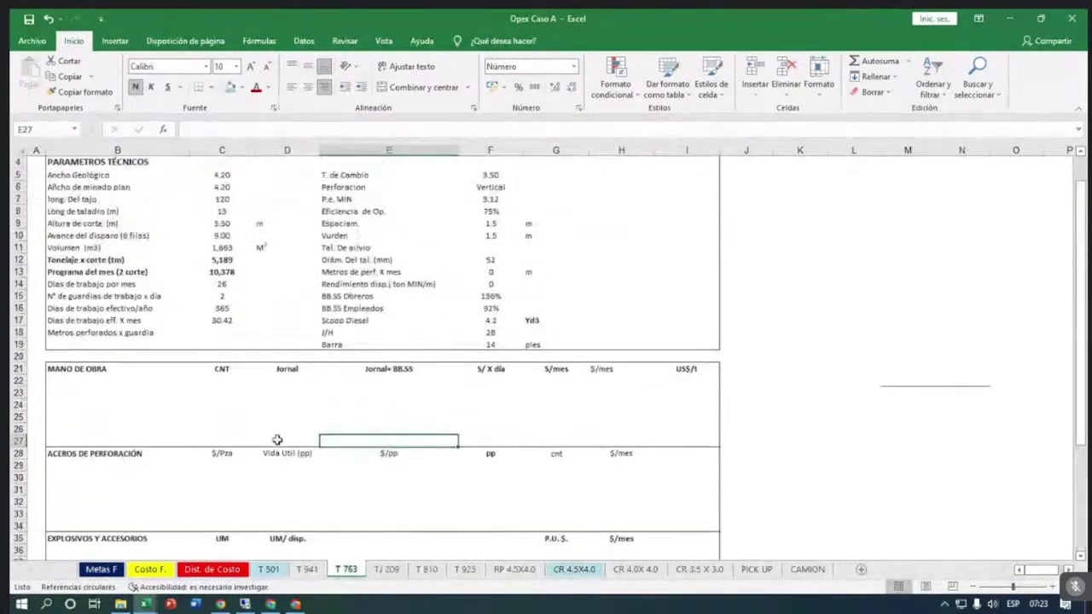
pyautogui.scroll(-5, 277, 439)
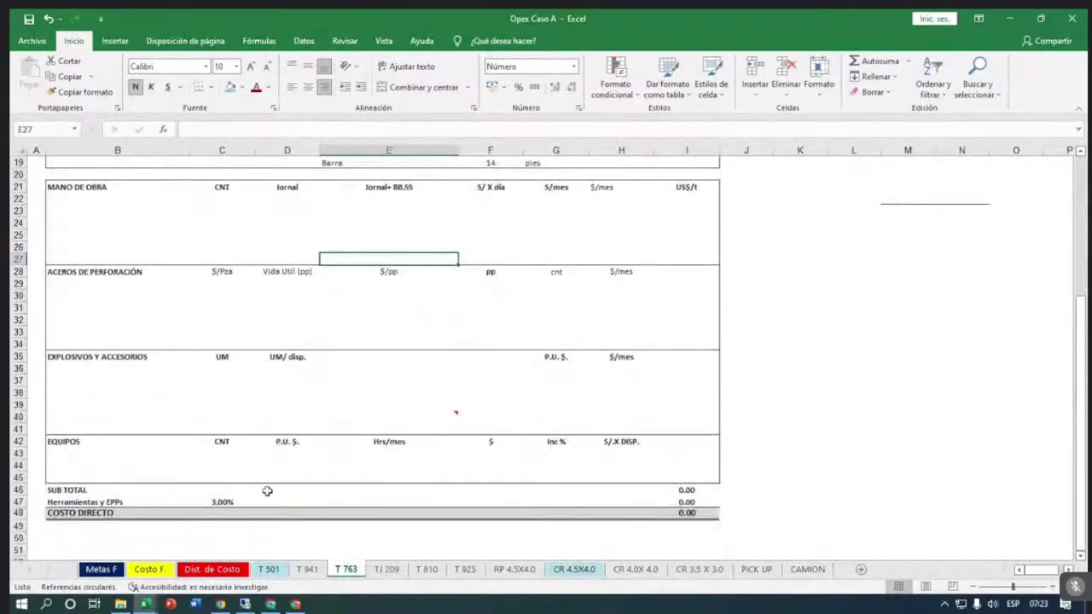
# Examine the TJ 209 sheet's technical parameters and its labour, drill steel, explosives and equipment sections.
pyautogui.click(384, 569)
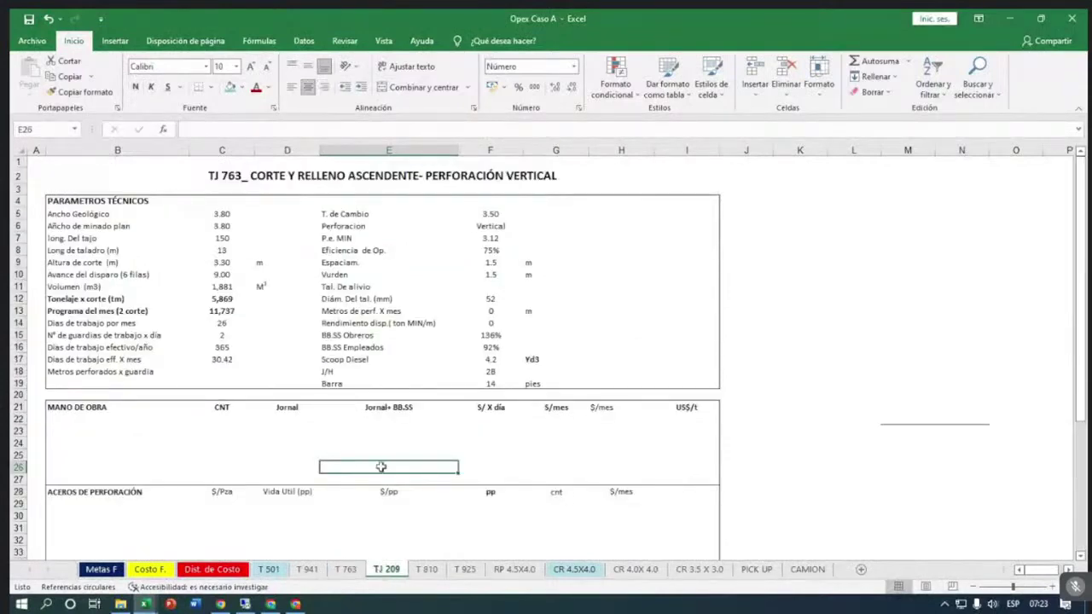
pyautogui.scroll(-1, 381, 466)
pyautogui.scroll(-7, 379, 463)
pyautogui.scroll(7, 382, 464)
pyautogui.scroll(-7, 240, 339)
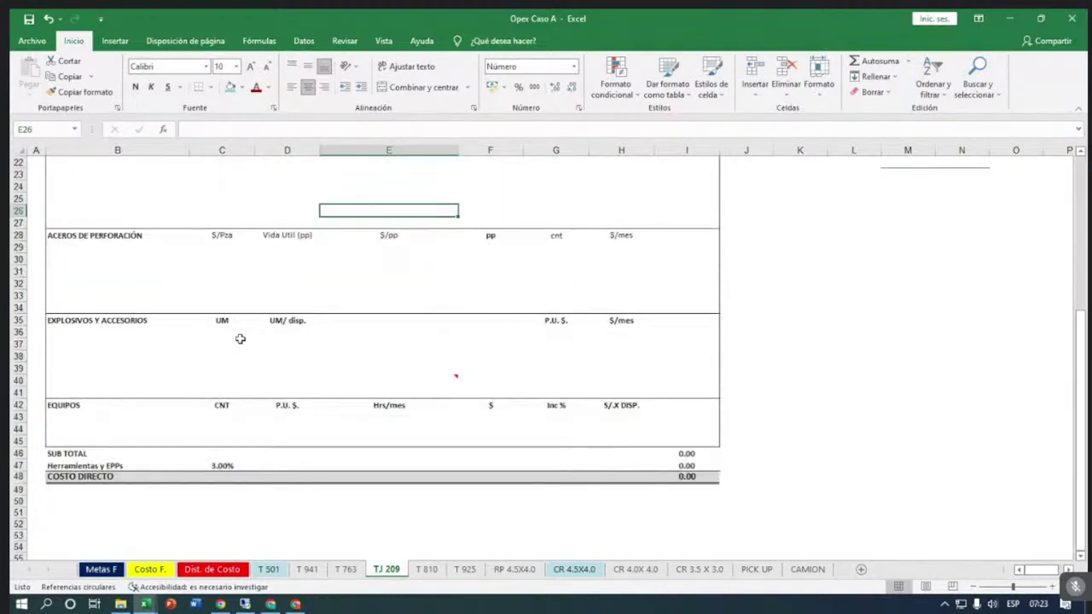
pyautogui.scroll(3, 240, 338)
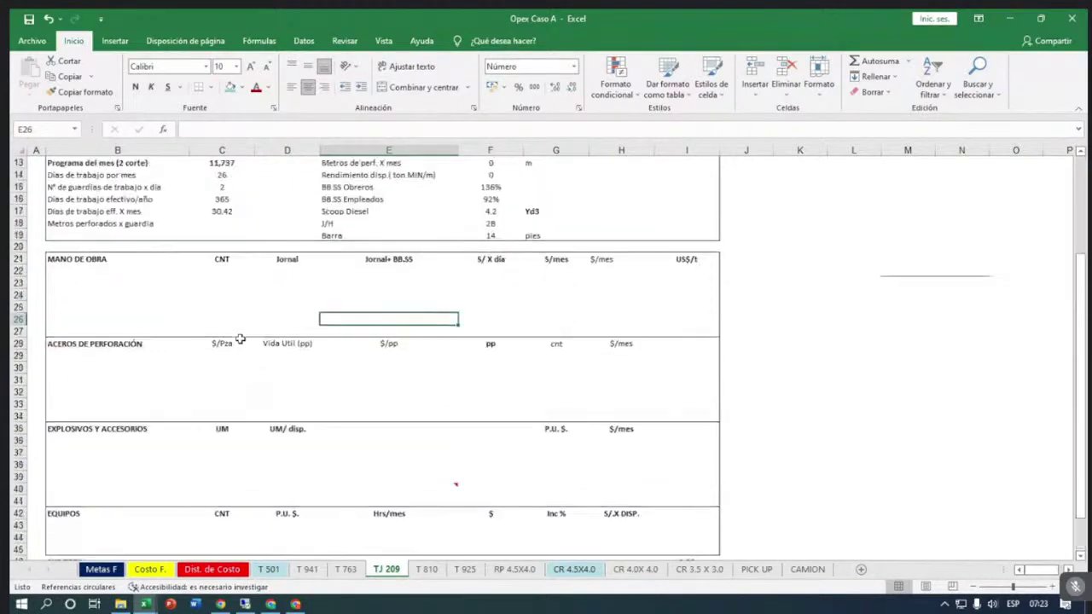
pyautogui.scroll(3, 240, 339)
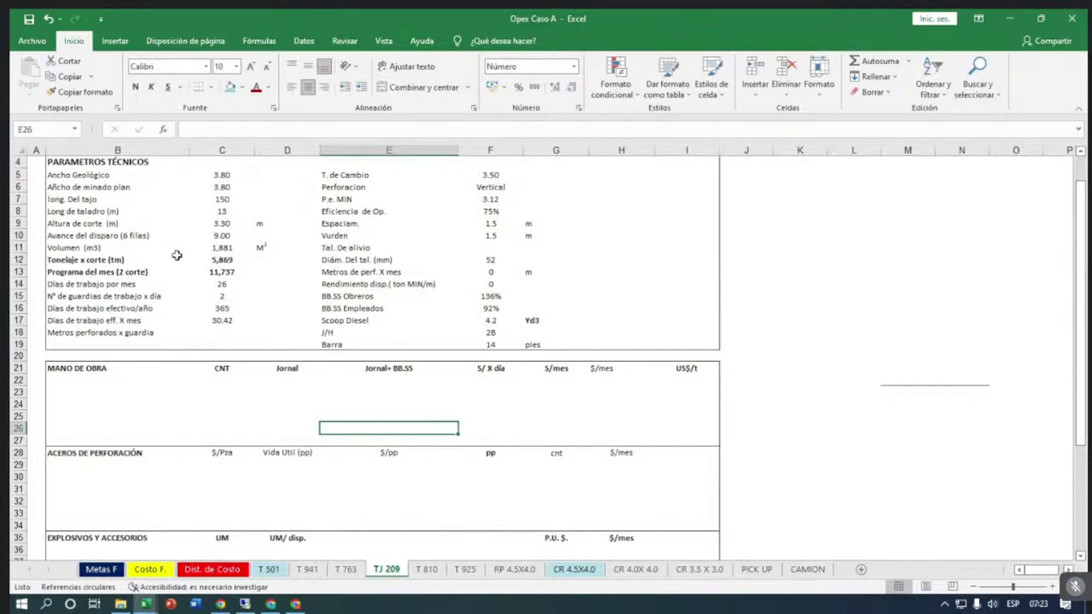
pyautogui.scroll(-2, 180, 256)
pyautogui.scroll(3, 179, 262)
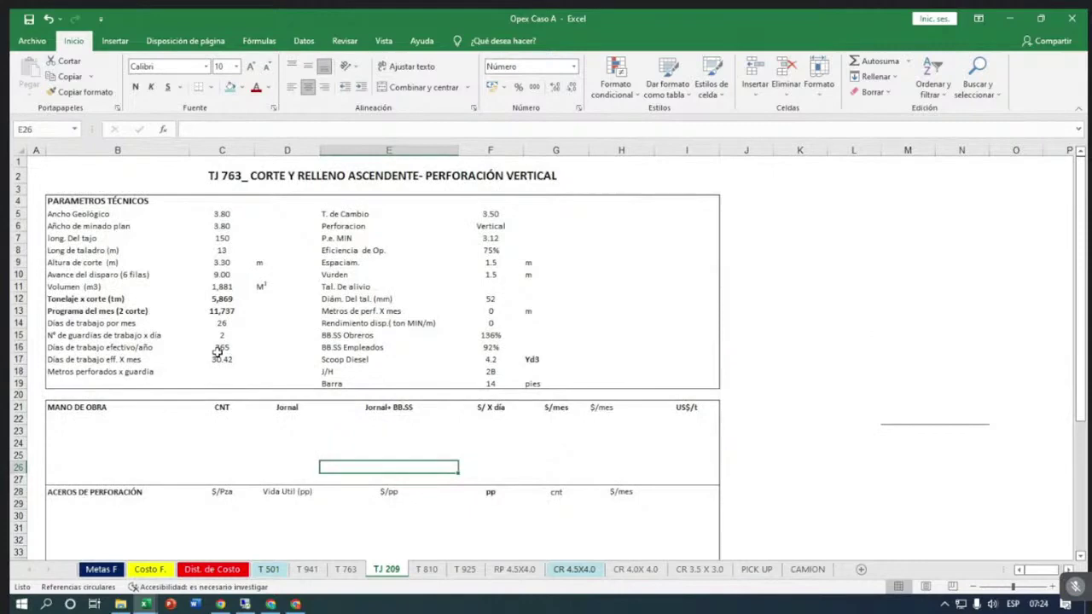
pyautogui.scroll(-2, 265, 398)
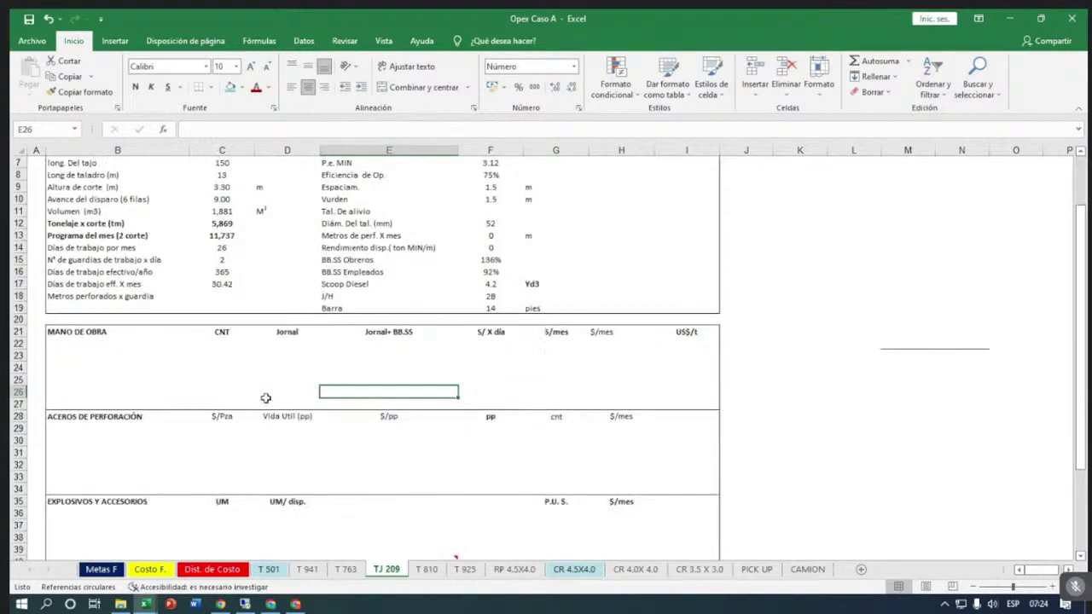
# Check the monthly programme formula in C13 of the TJ 209 sheet and look over the cost sections beneath the parameters.
pyautogui.scroll(2, 265, 398)
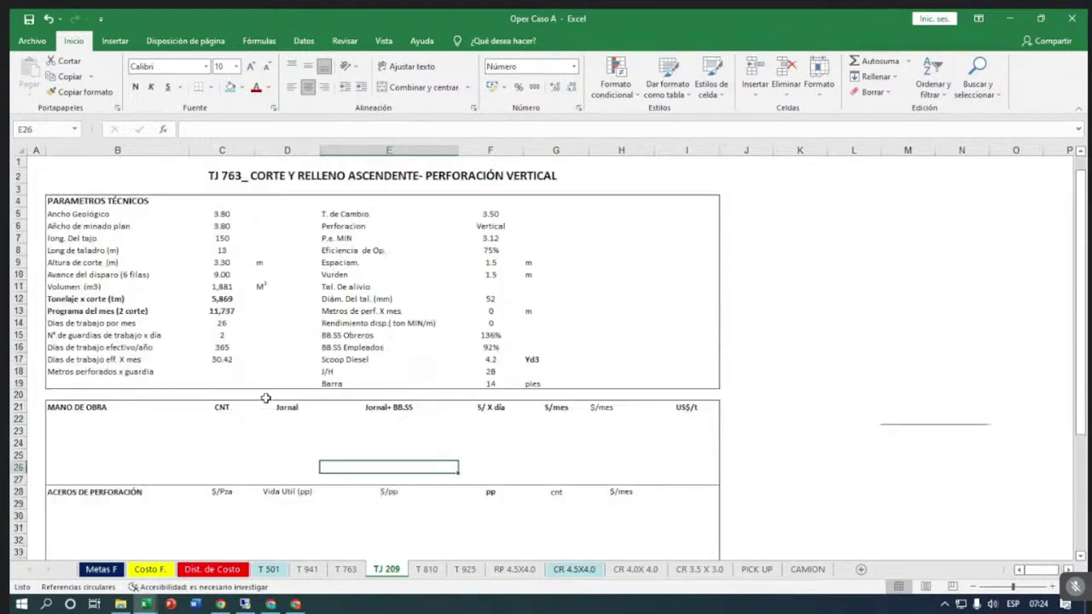
pyautogui.click(228, 312)
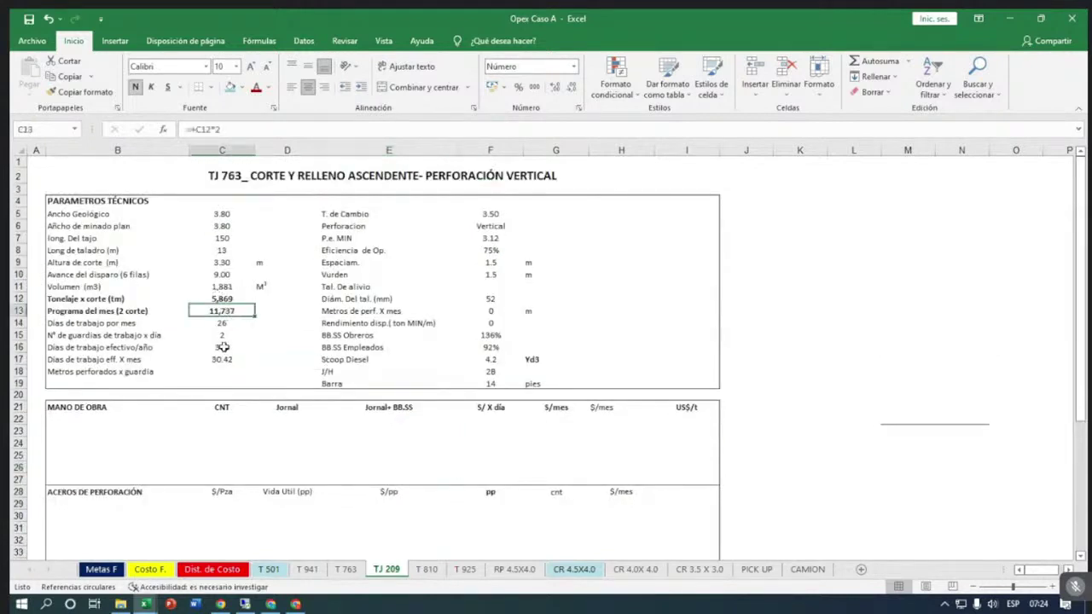
pyautogui.scroll(-1, 223, 350)
pyautogui.scroll(-4, 223, 350)
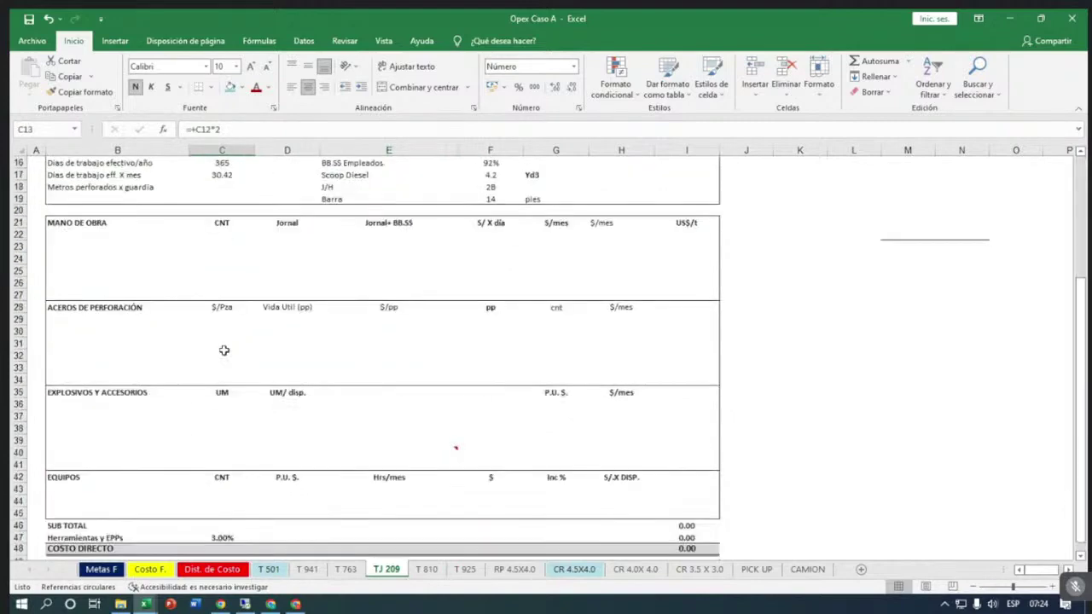
pyautogui.scroll(-2, 224, 350)
pyautogui.scroll(4, 224, 350)
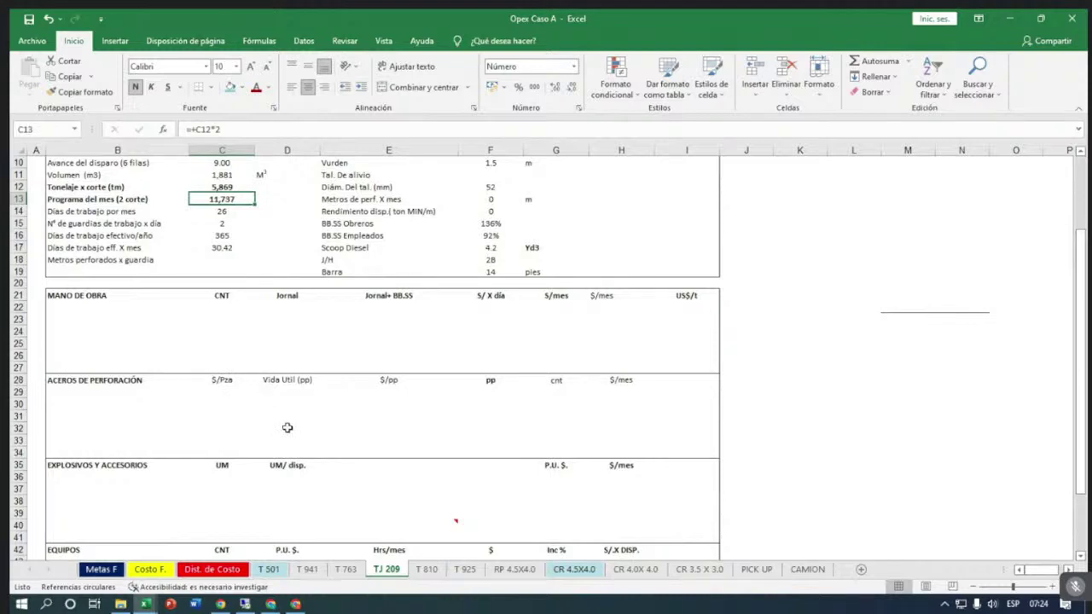
pyautogui.scroll(-4, 287, 427)
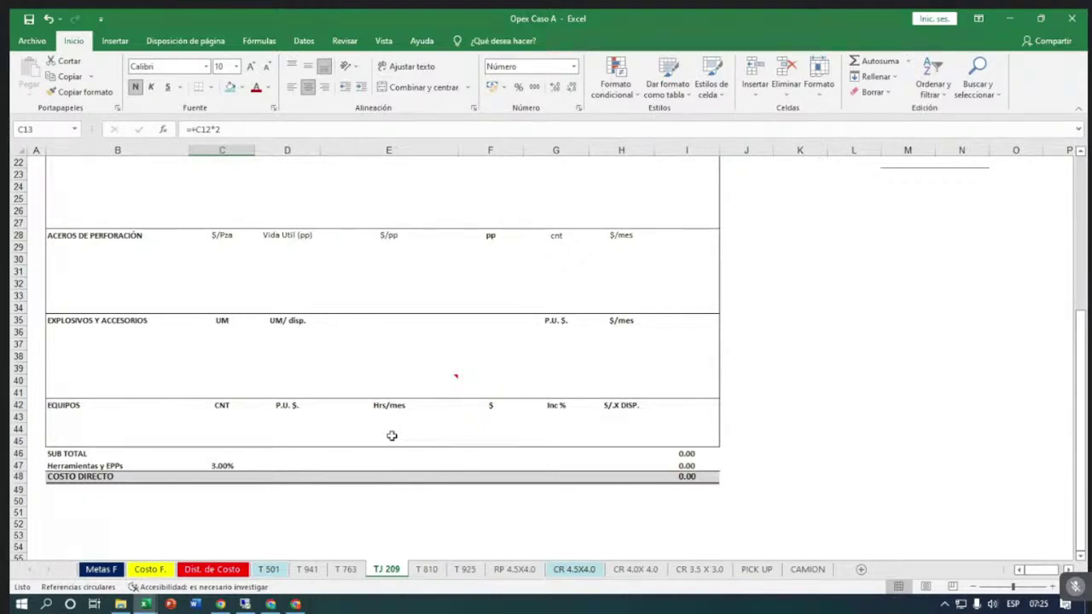
pyautogui.scroll(6, 391, 436)
pyautogui.scroll(1, 205, 246)
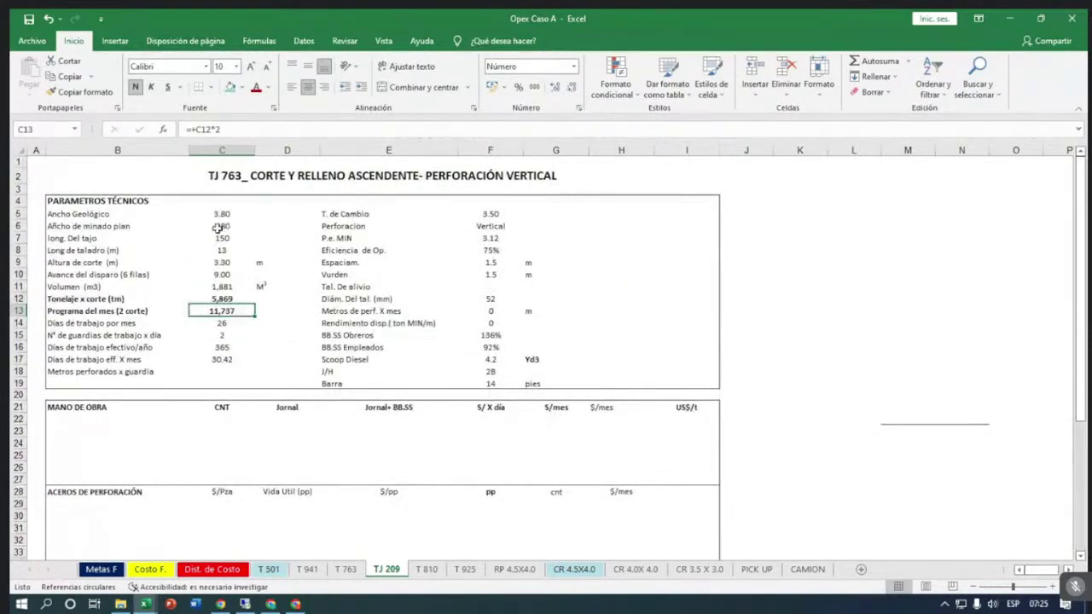
# Highlight the TJ 209 stope's technical parameters in B5:C9 and inspect the COSTO DIRECTO formula in I48.
pyautogui.moveTo(115, 216); pyautogui.dragTo(208, 262)
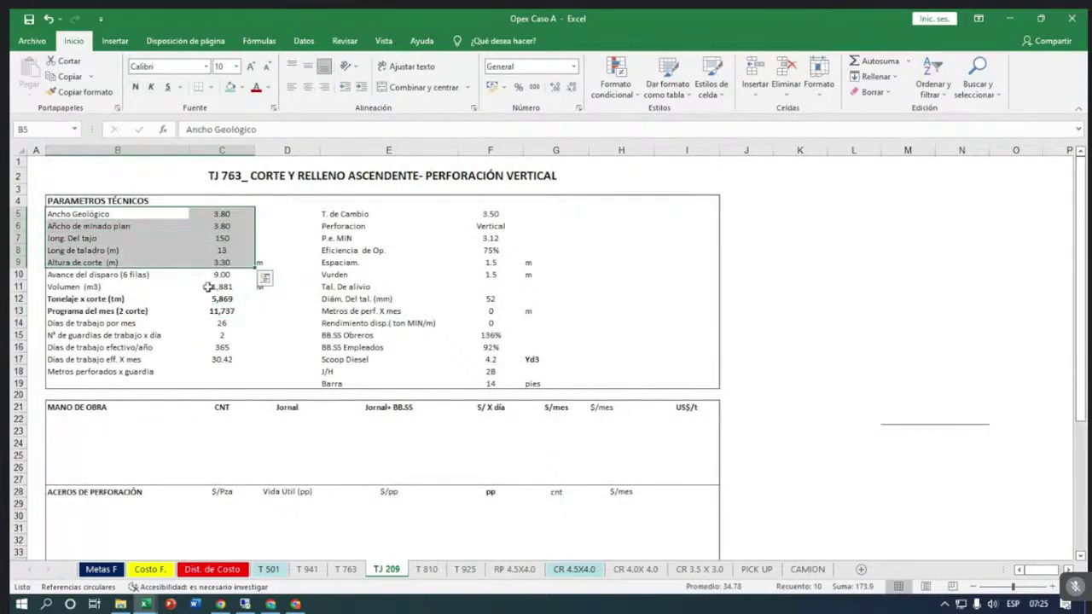
pyautogui.scroll(-1, 208, 286)
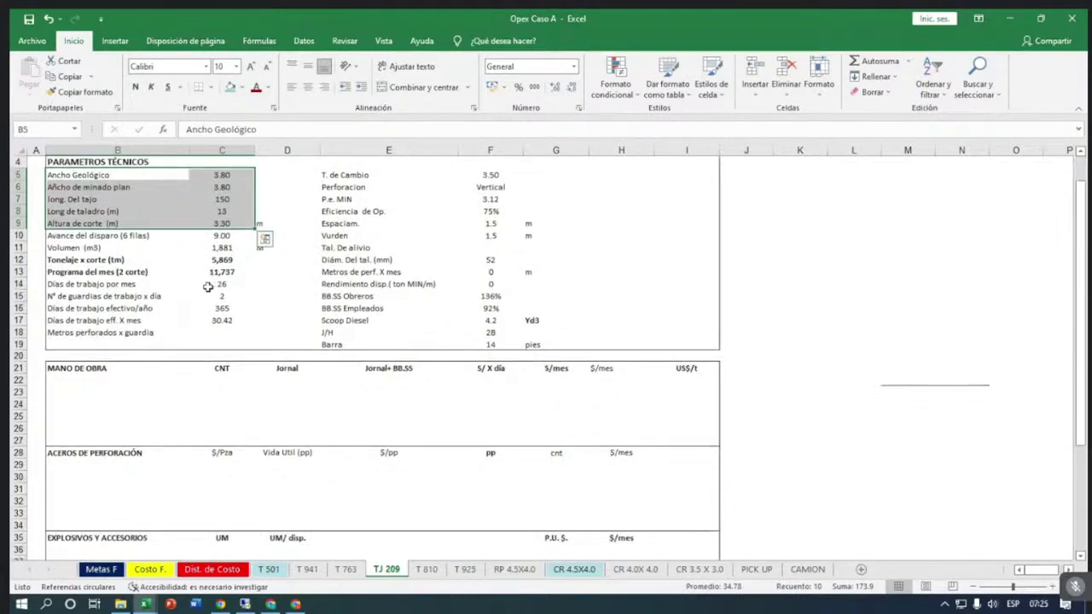
pyautogui.scroll(-1, 208, 287)
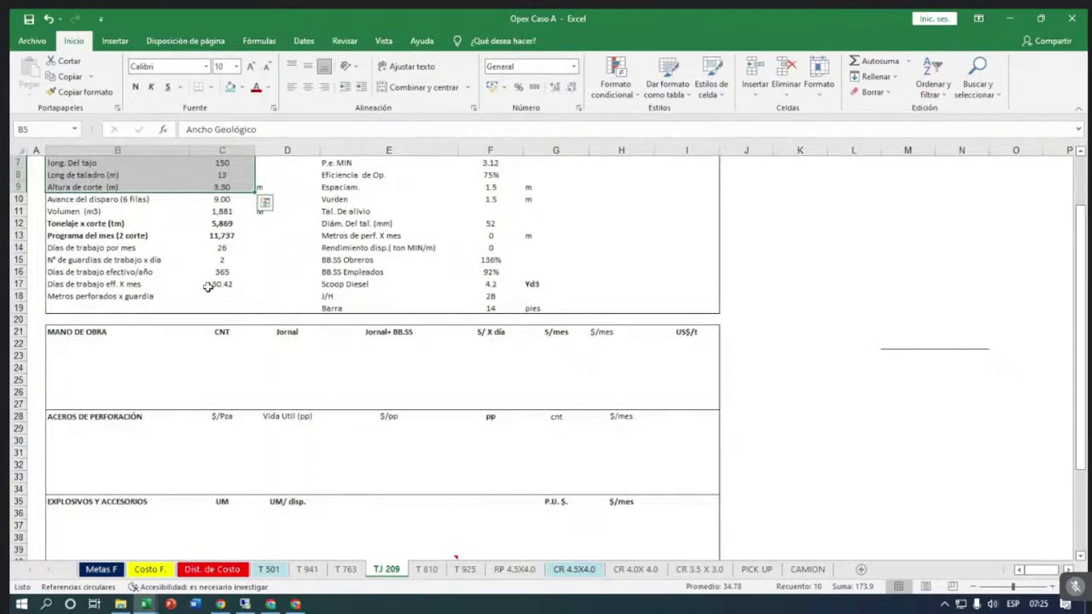
pyautogui.scroll(-3, 219, 300)
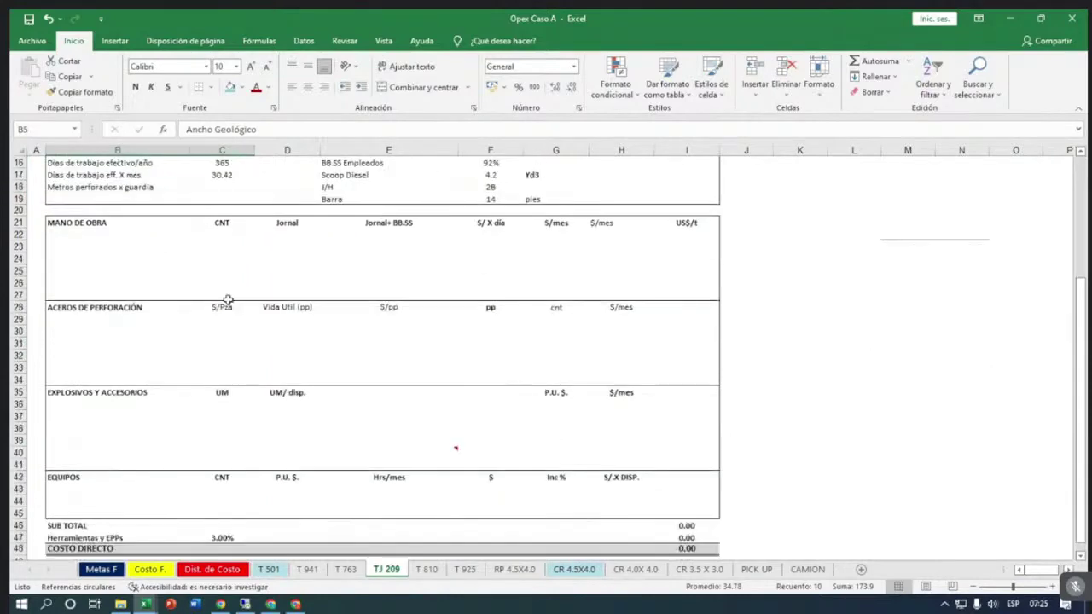
pyautogui.scroll(-2, 298, 346)
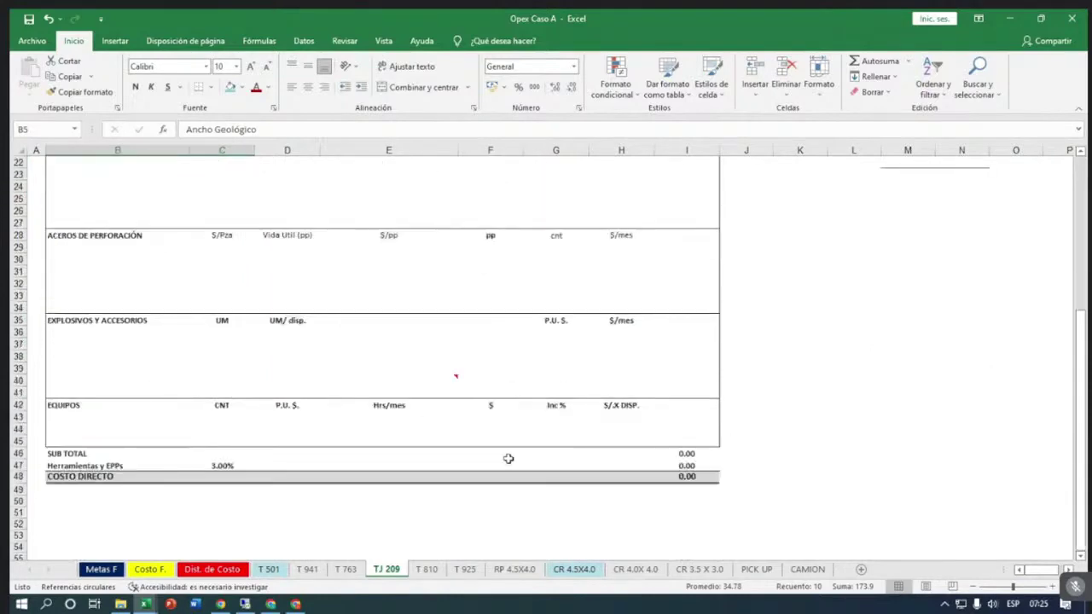
pyautogui.click(670, 479)
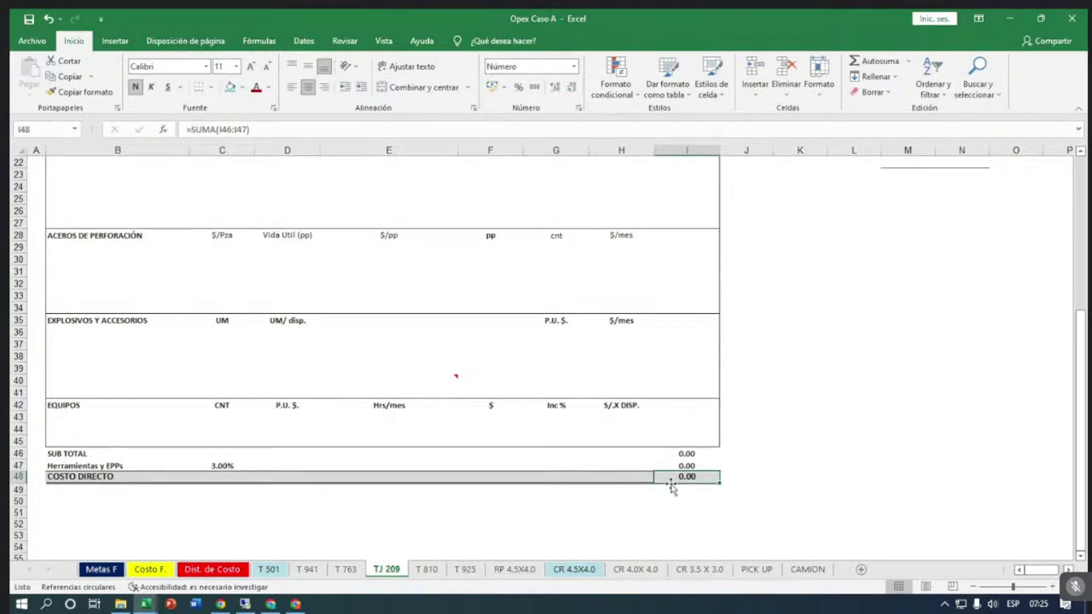
pyautogui.click(434, 515)
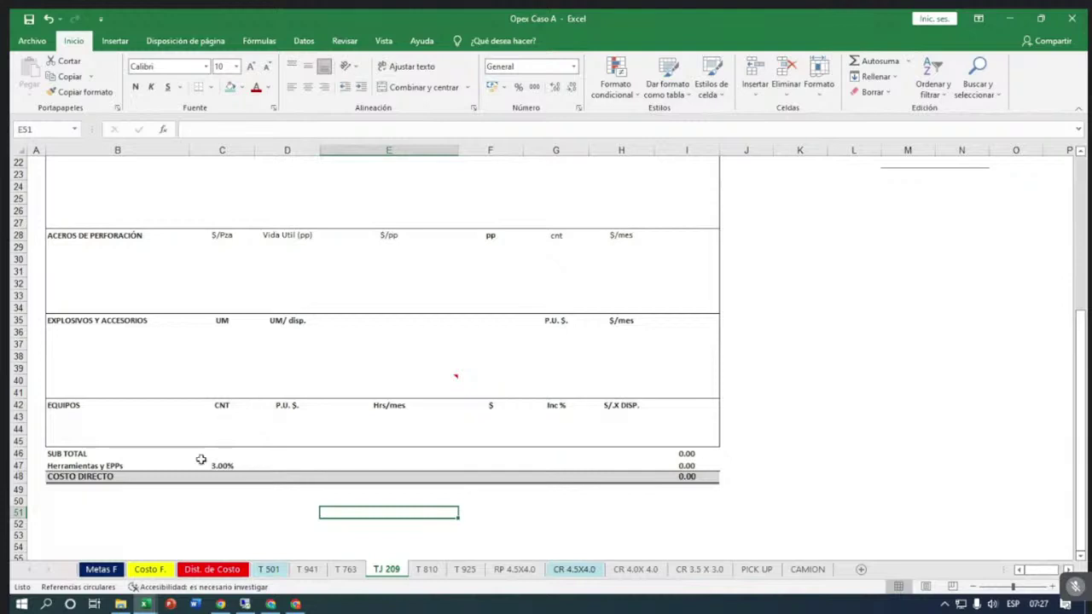
pyautogui.click(222, 511)
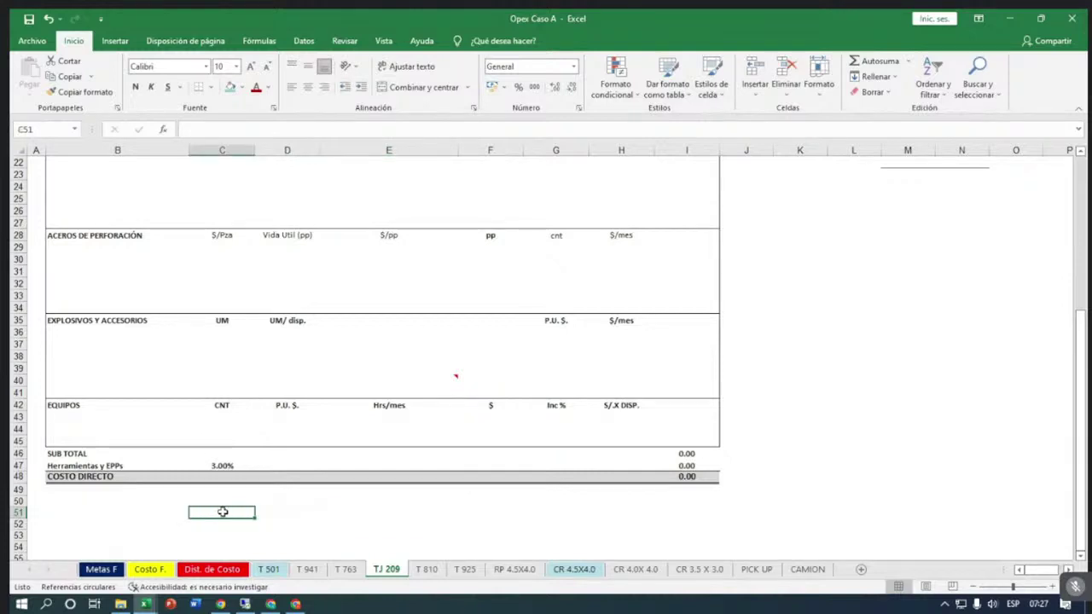
# Trace TJ 501's direct unit cost in D6 of the Dist. de Costo sheet to the COSTO DIRECTO in I56 of T 501.
pyautogui.click(213, 569)
pyautogui.click(294, 483)
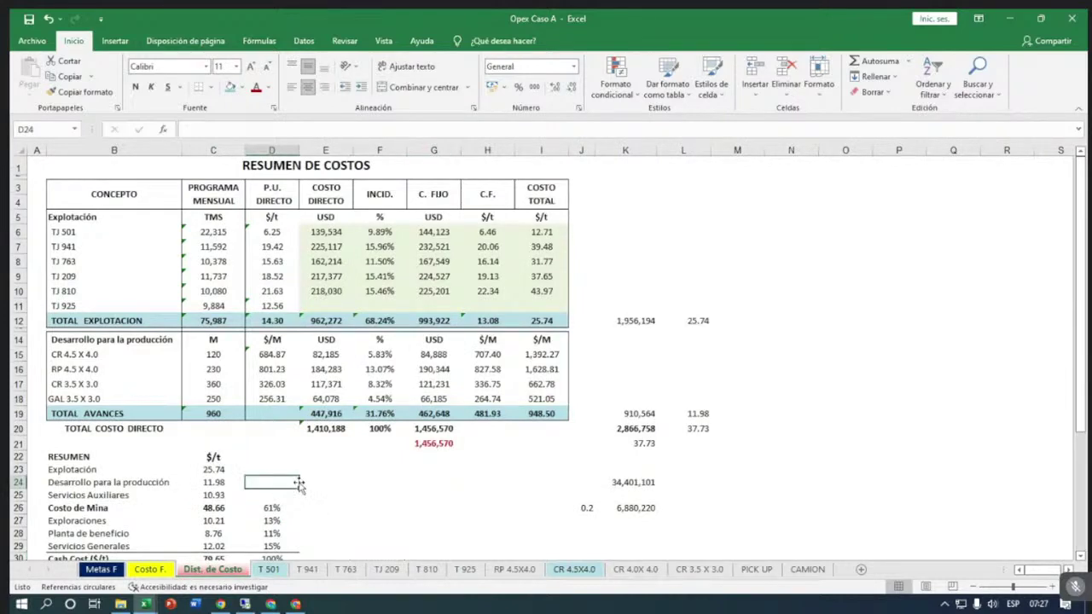
pyautogui.click(273, 232)
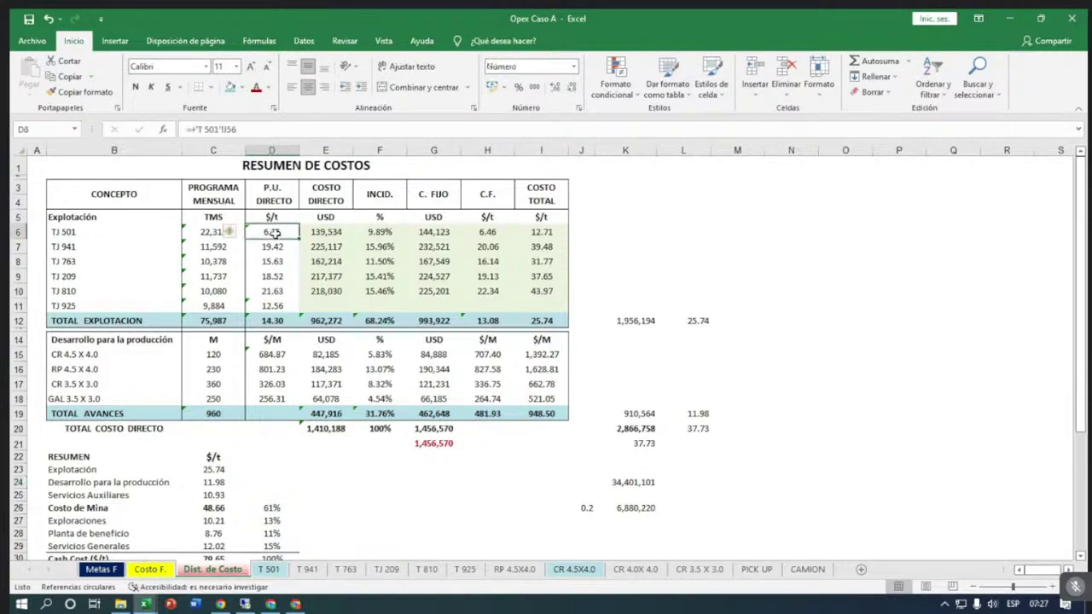
pyautogui.click(268, 569)
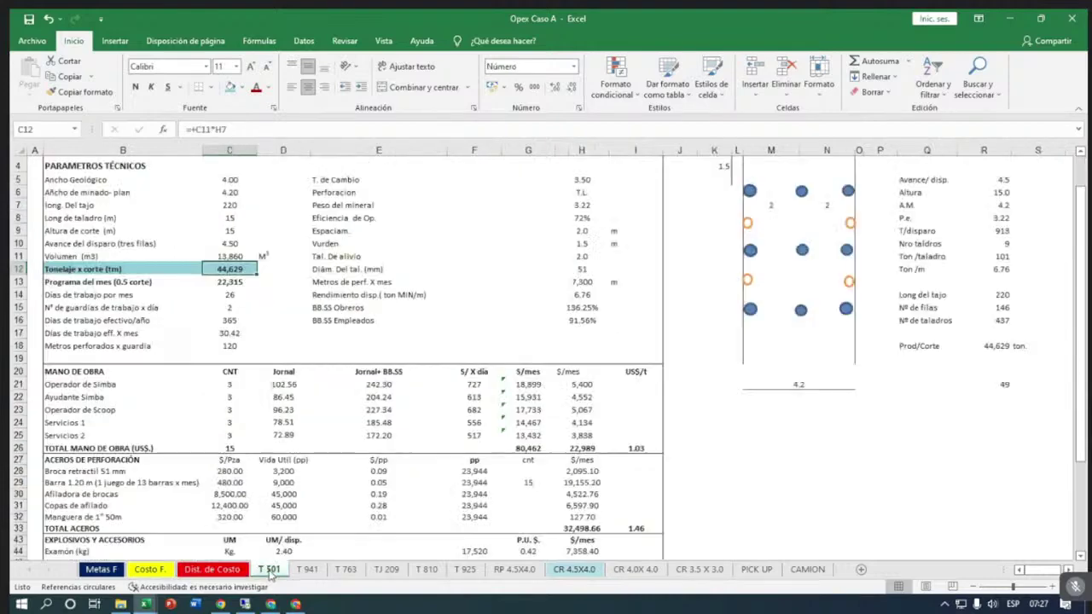
pyautogui.scroll(-15, 529, 426)
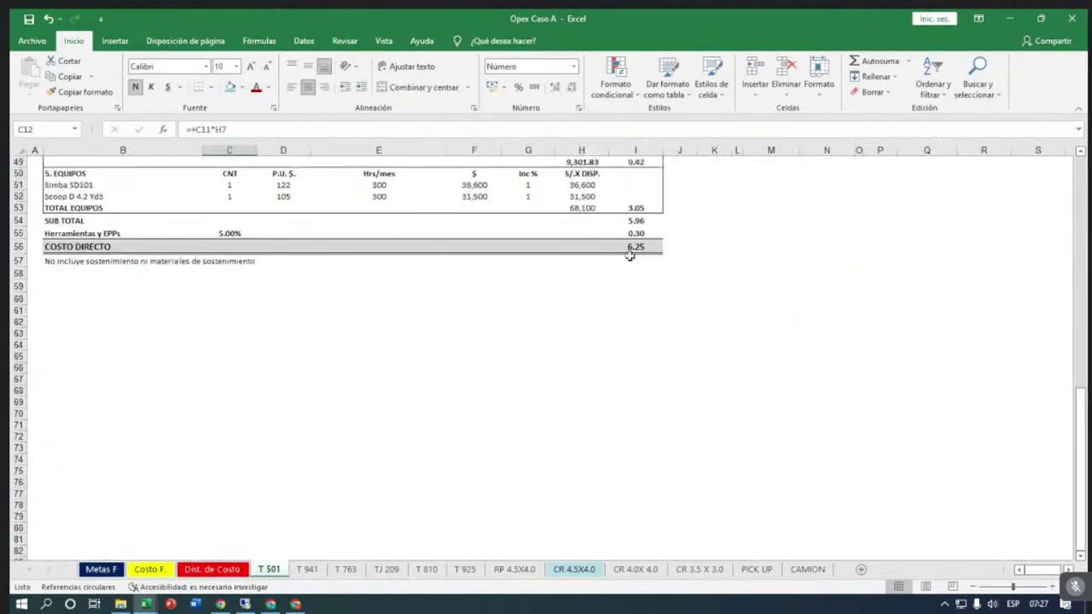
pyautogui.click(631, 247)
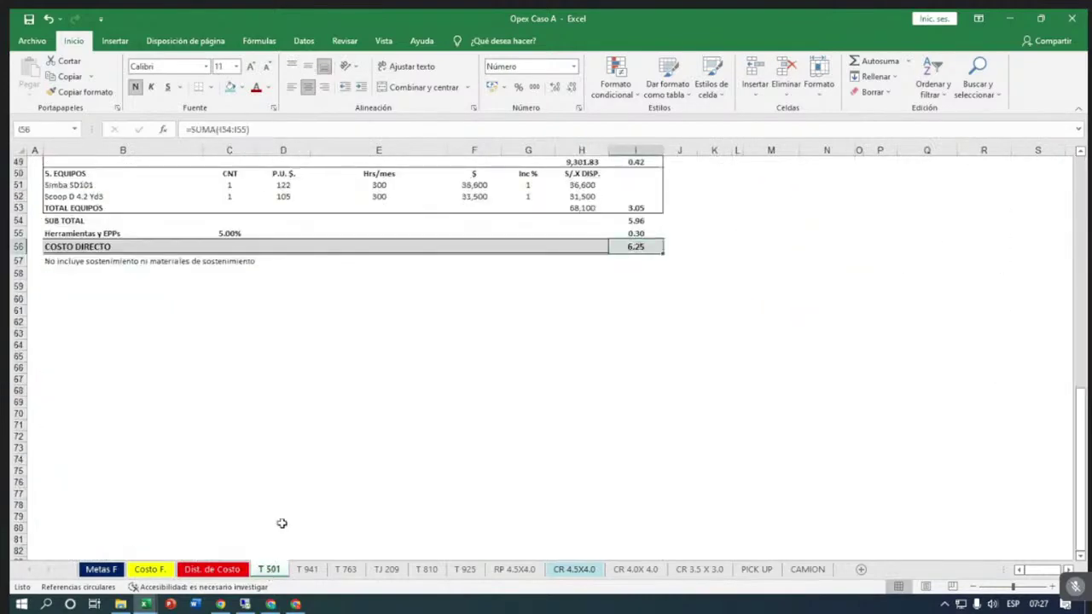
# In the Dist. de Costo sheet, link TJ 941's direct unit cost in D7 to the COSTO DIRECTO in I56 of T 941.
pyautogui.click(211, 569)
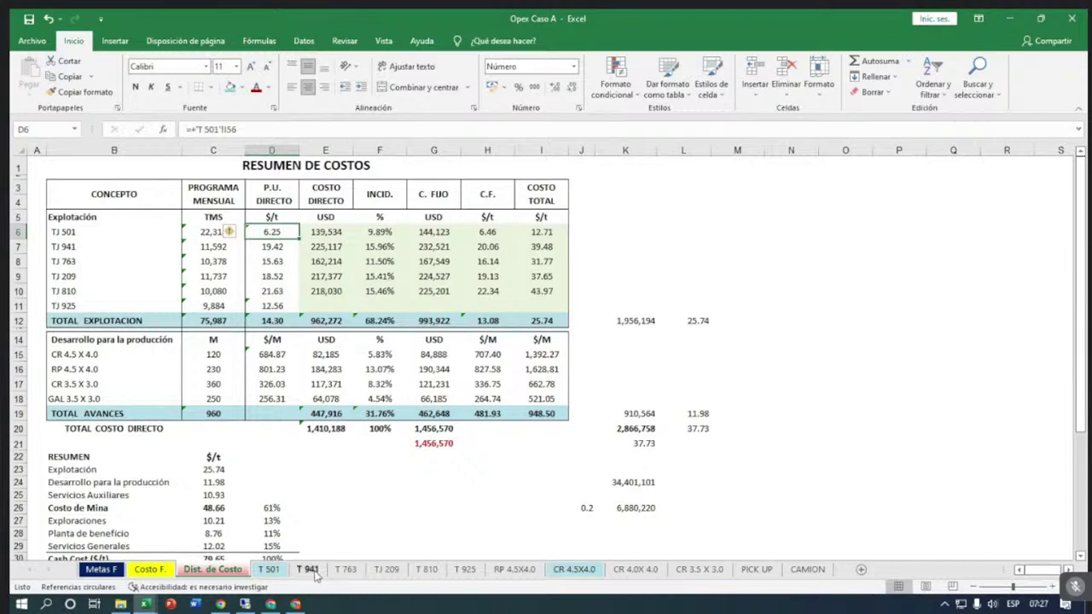
pyautogui.click(259, 245)
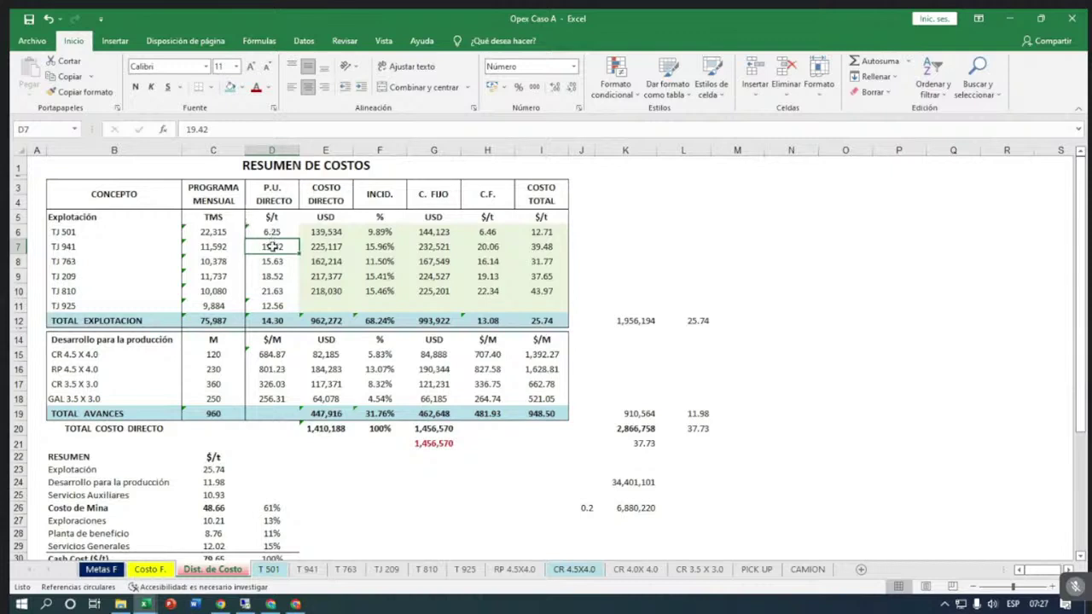
pyautogui.write('+')
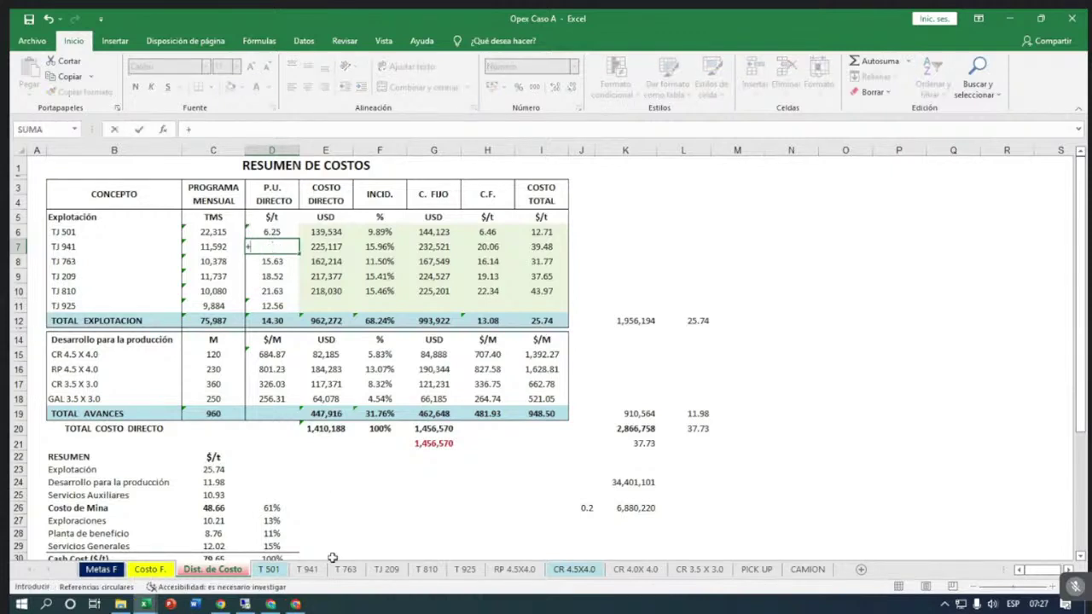
pyautogui.click(309, 568)
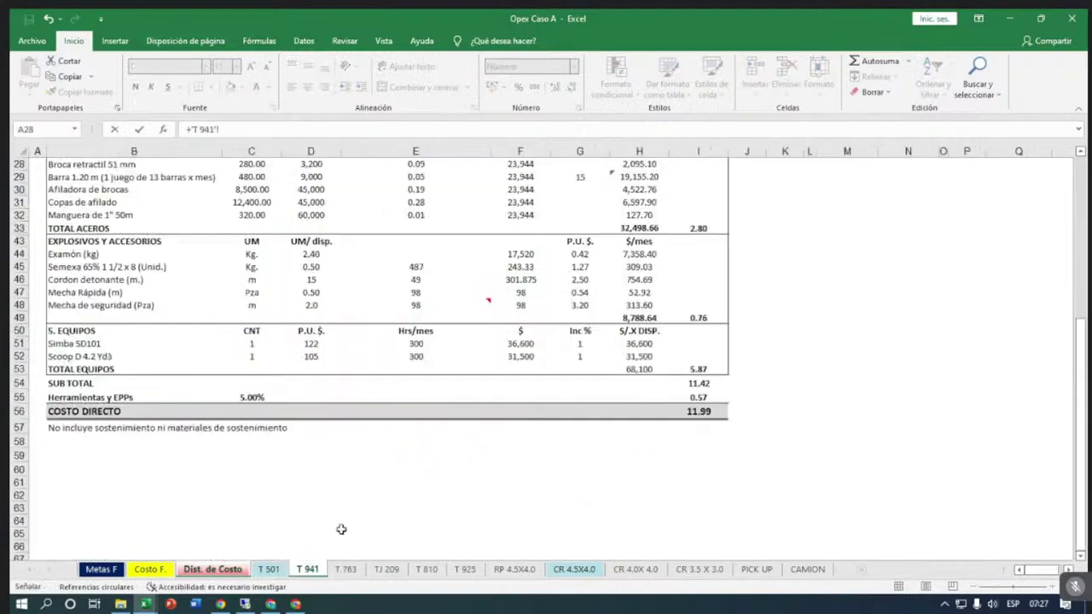
pyautogui.click(698, 410)
pyautogui.press('Return')
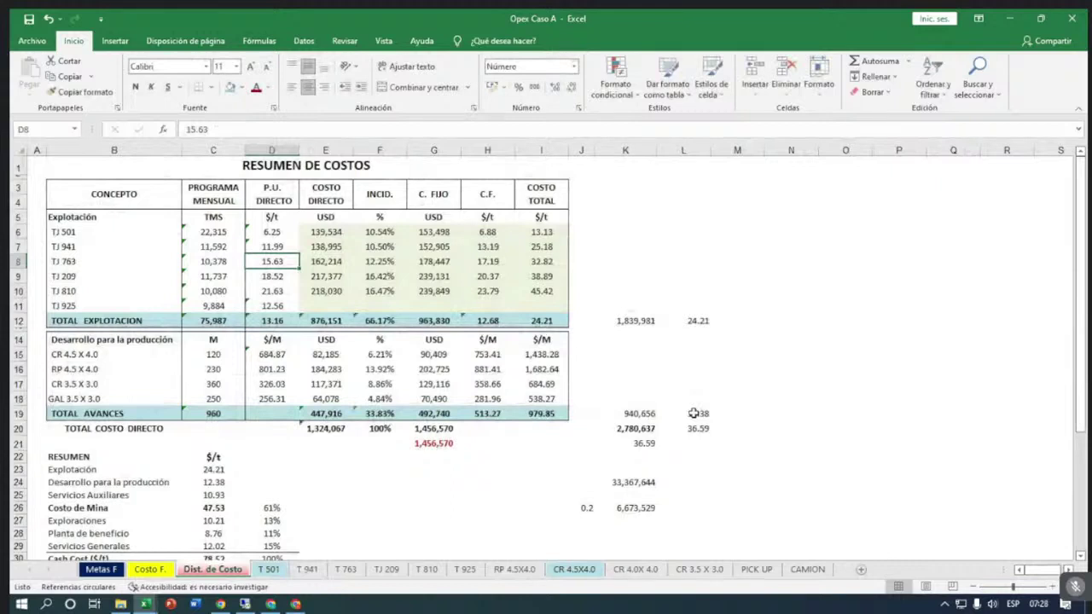
# Try linking TJ 763's direct unit cost in D8 to the COSTO DIRECTO in I48 of the TJ 209 sheet, and undo the link.
pyautogui.write('+')
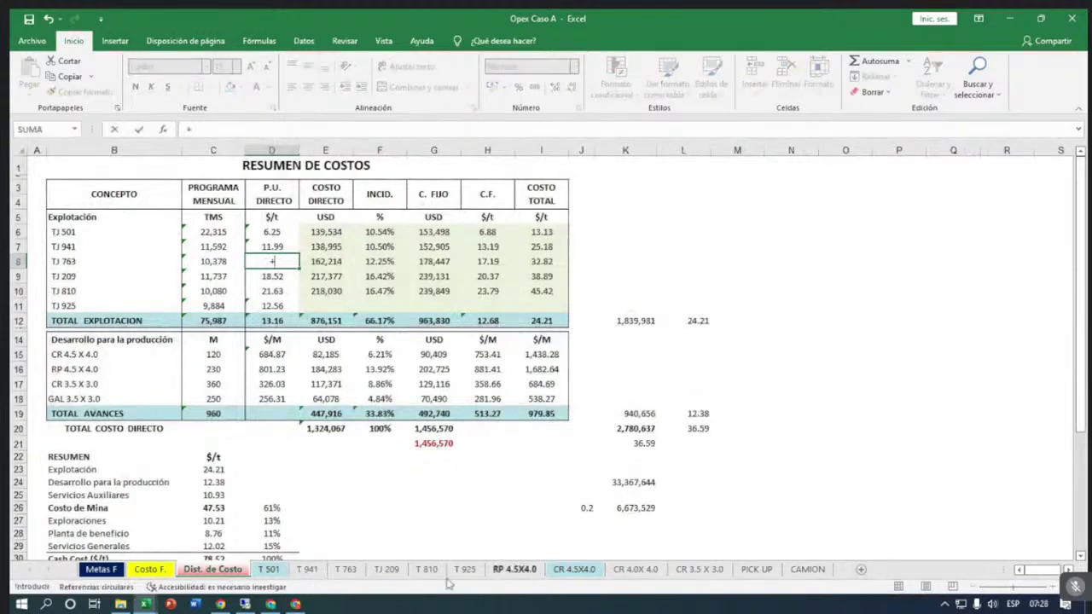
pyautogui.click(394, 569)
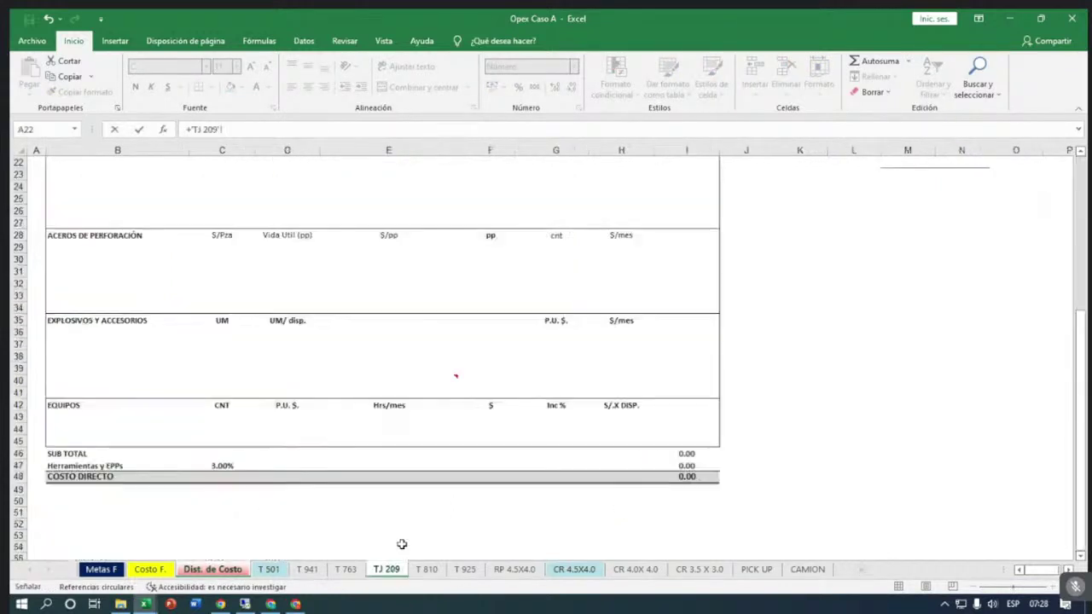
pyautogui.click(682, 478)
pyautogui.press('Return')
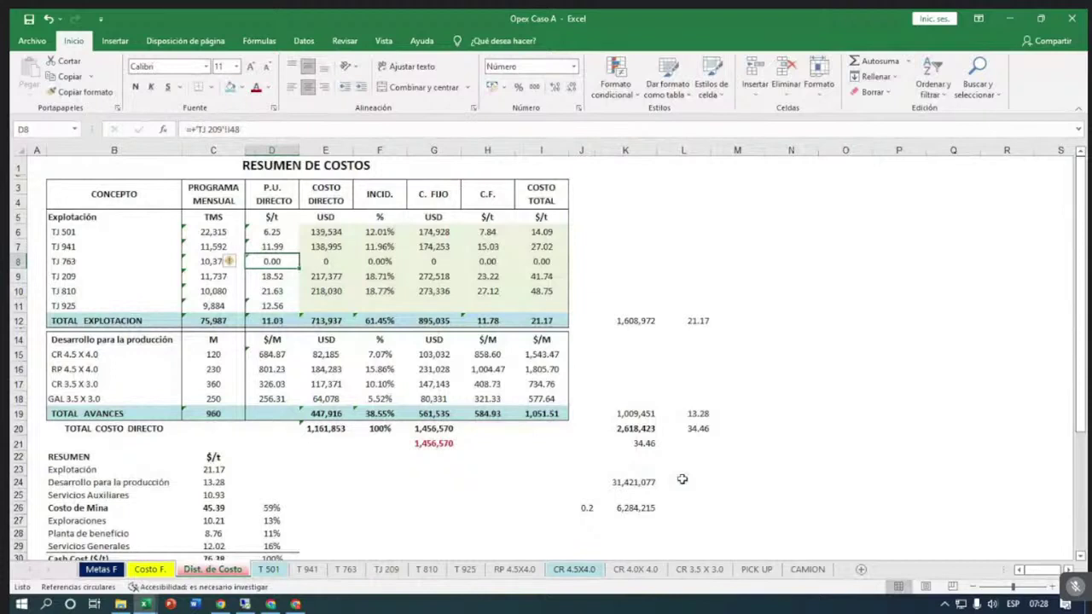
pyautogui.hotkey('ctrl', 'z')
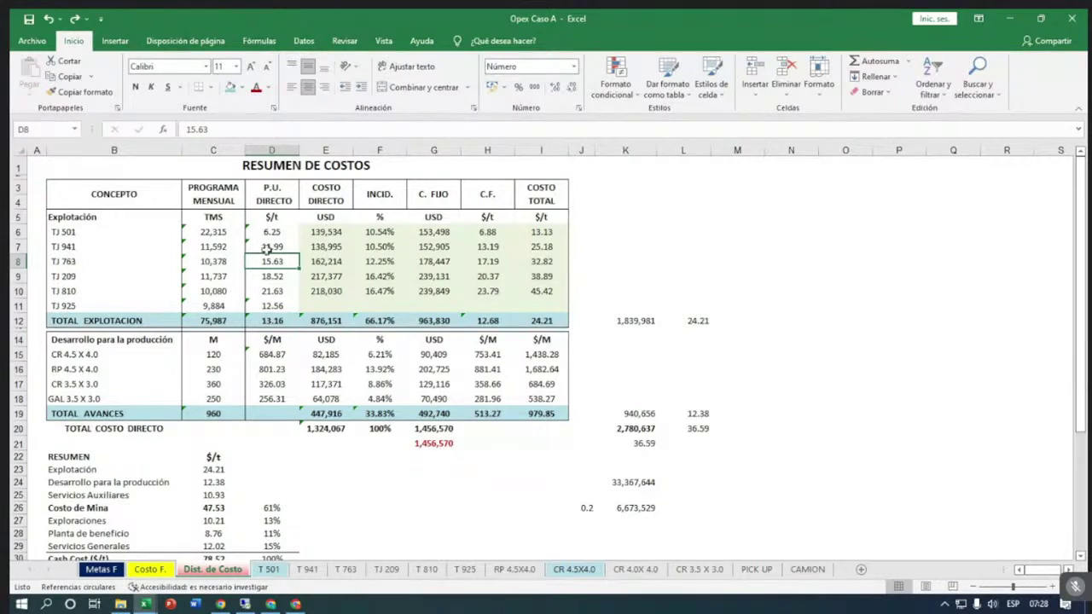
# Inspect the weighted-average SUMAPRODUCTO formula behind the TOTAL EXPLOTACION unit cost in D12 and its referenced ranges.
pyautogui.click(271, 320)
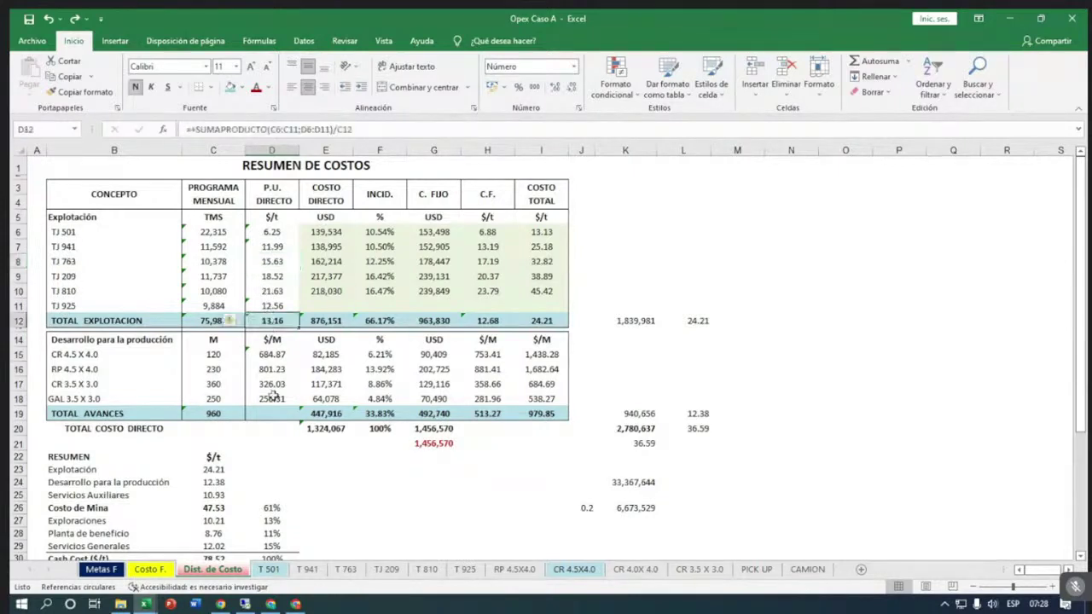
pyautogui.press('F2')
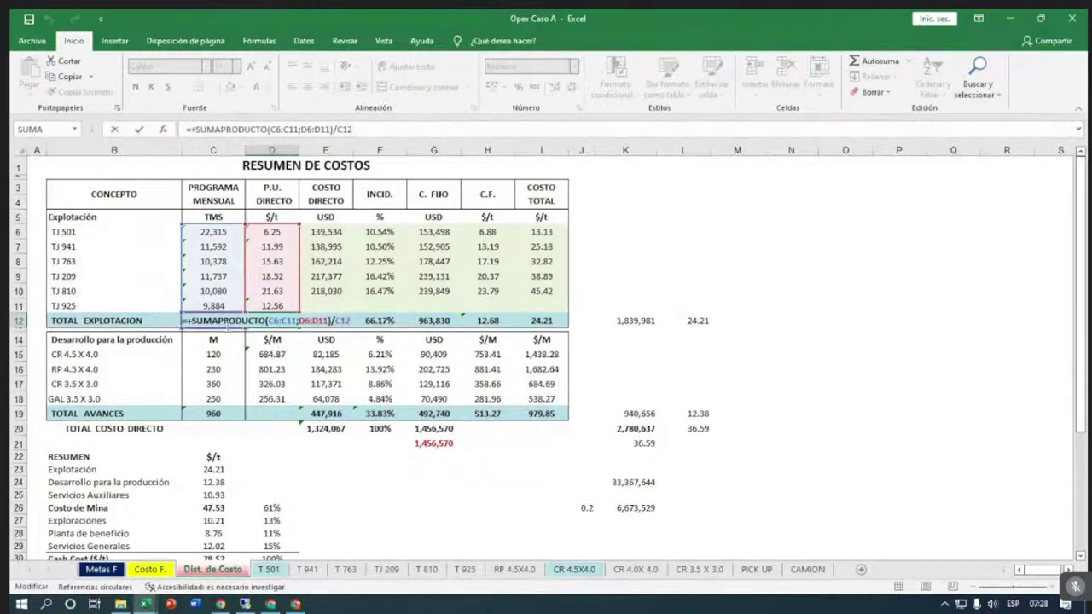
pyautogui.click(750, 357)
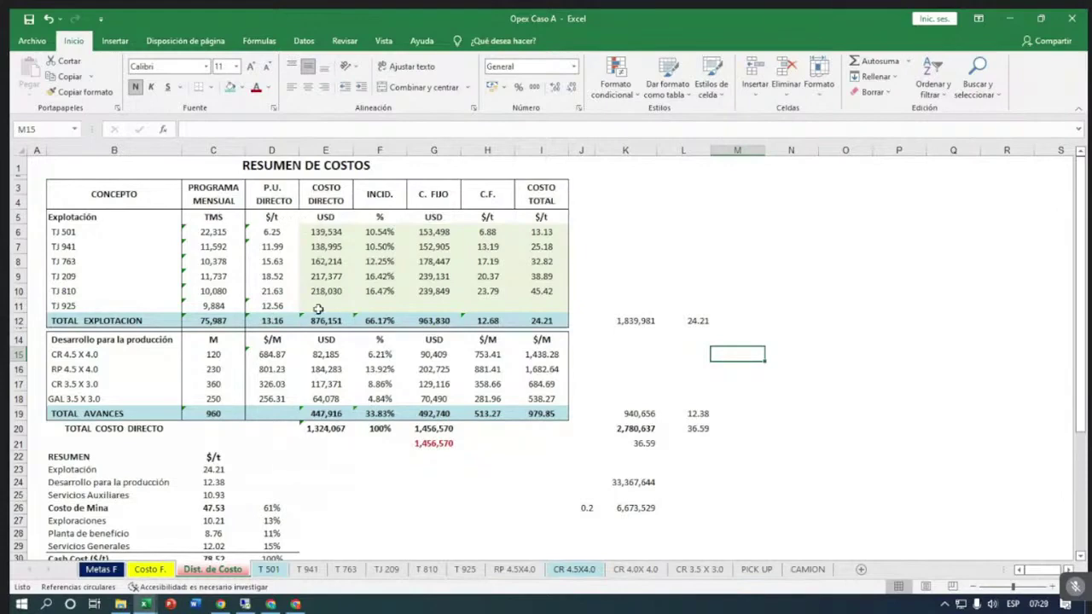
# Review how TJ 501's direct cost in E6 is calculated from its unit cost in D6 and monthly programme.
pyautogui.click(270, 218)
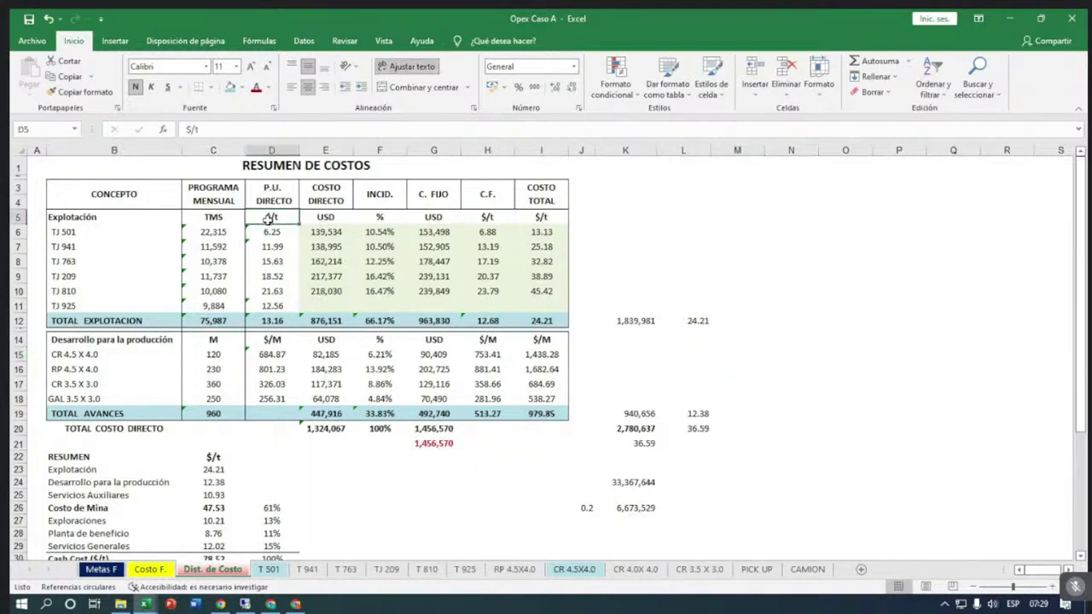
pyautogui.click(267, 232)
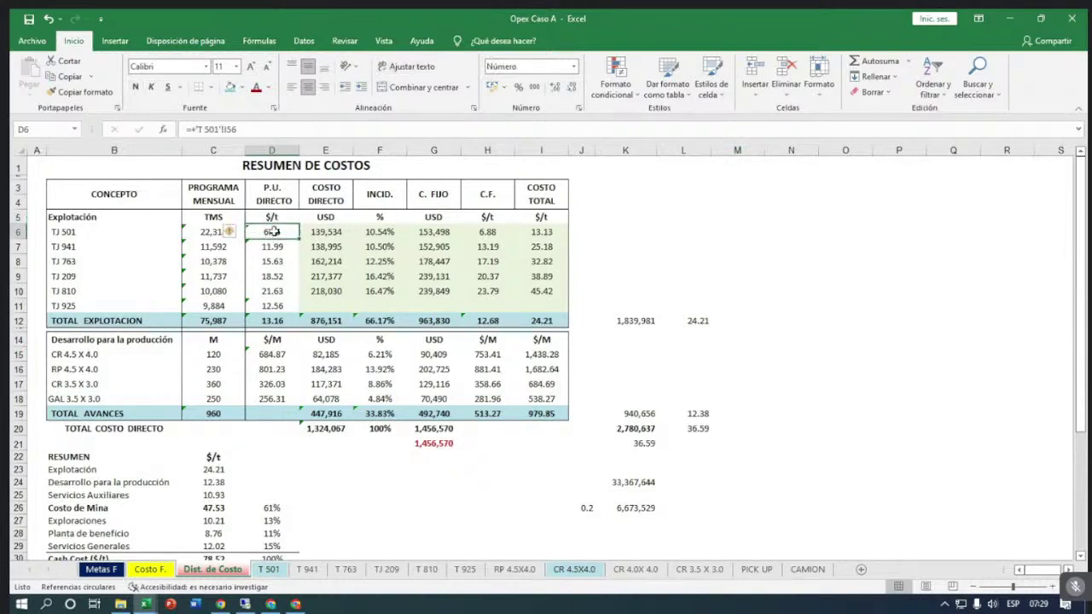
pyautogui.click(318, 229)
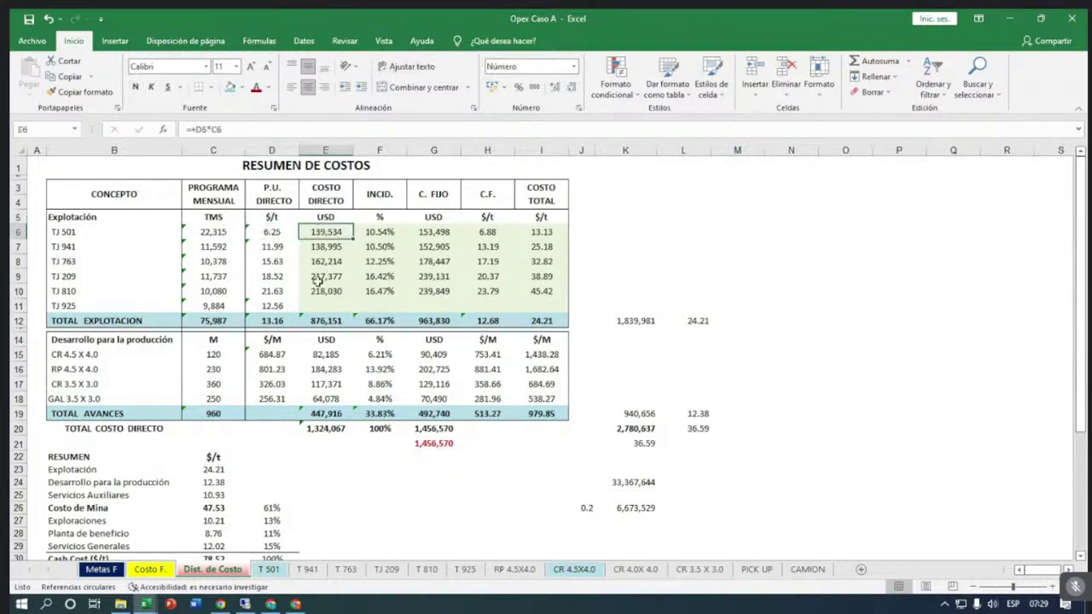
pyautogui.click(318, 218)
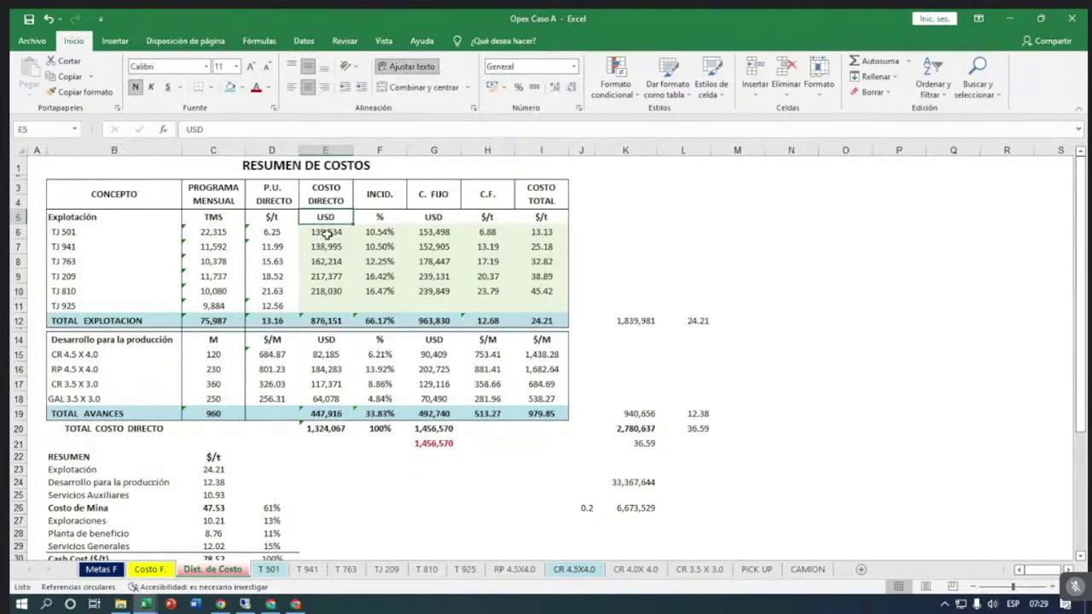
# Check the E6 formula that multiplies TJ 501's direct unit cost by its monthly tonnage.
pyautogui.click(326, 233)
pyautogui.press('F2')
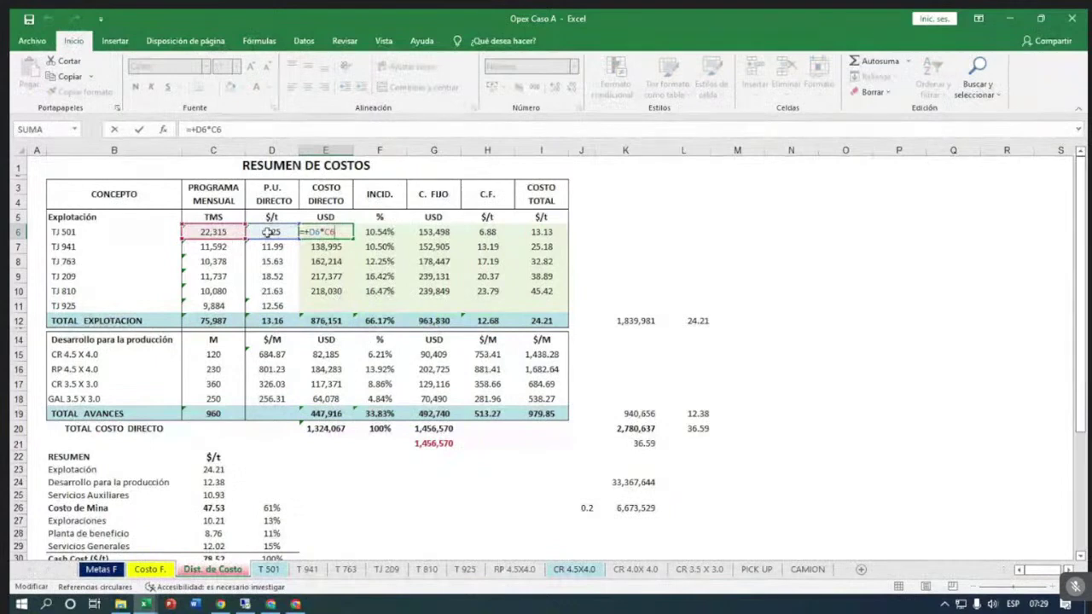
pyautogui.press('Escape')
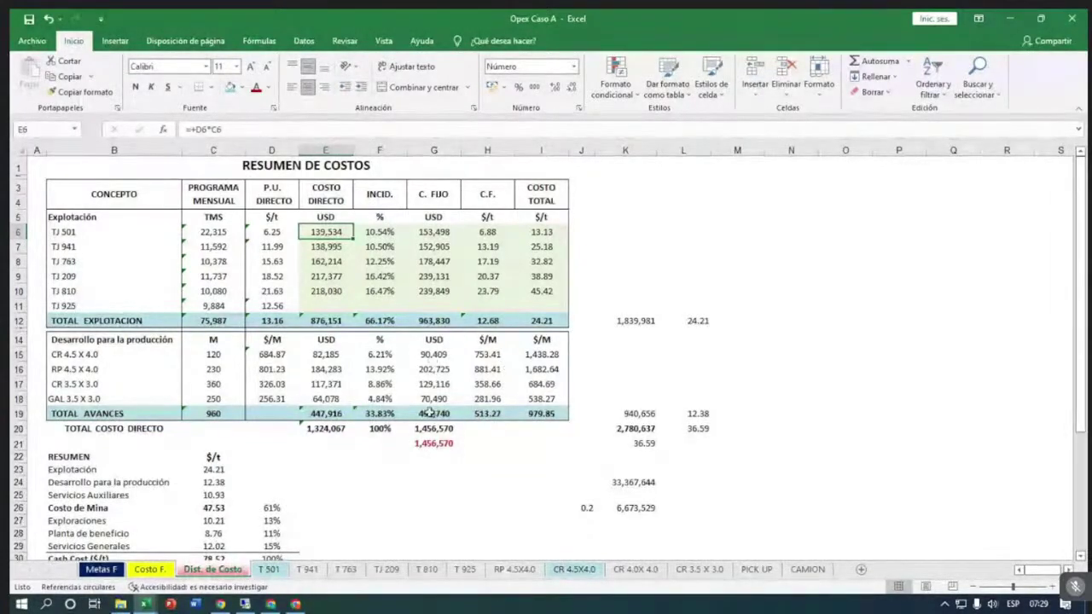
# Trace the fixed cost total in G20 to its source, the Total Gastos Generales in F11 of the Costo F. sheet.
pyautogui.click(437, 428)
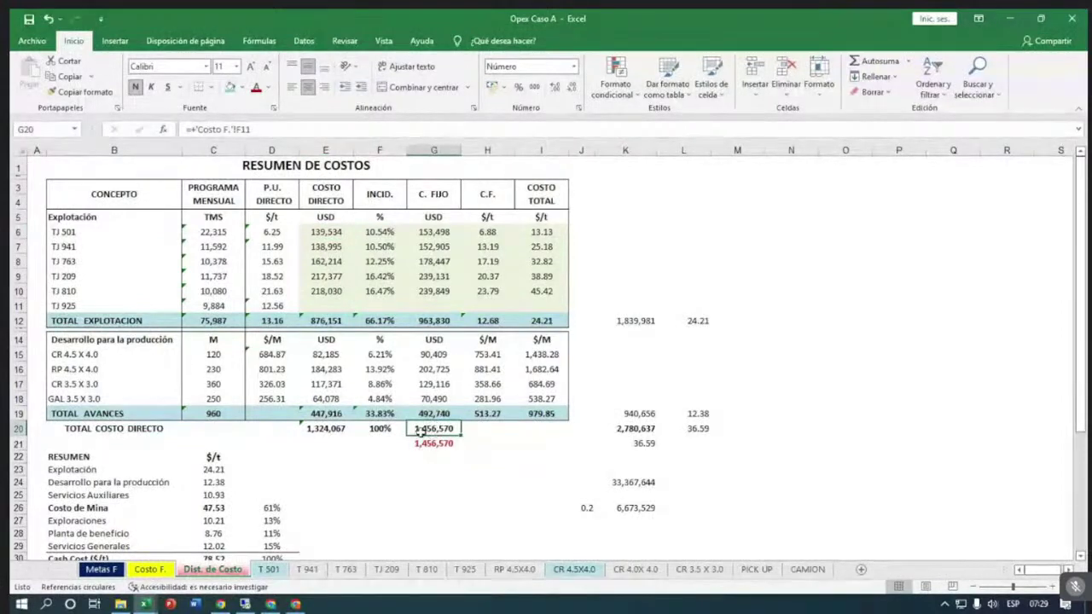
pyautogui.click(151, 570)
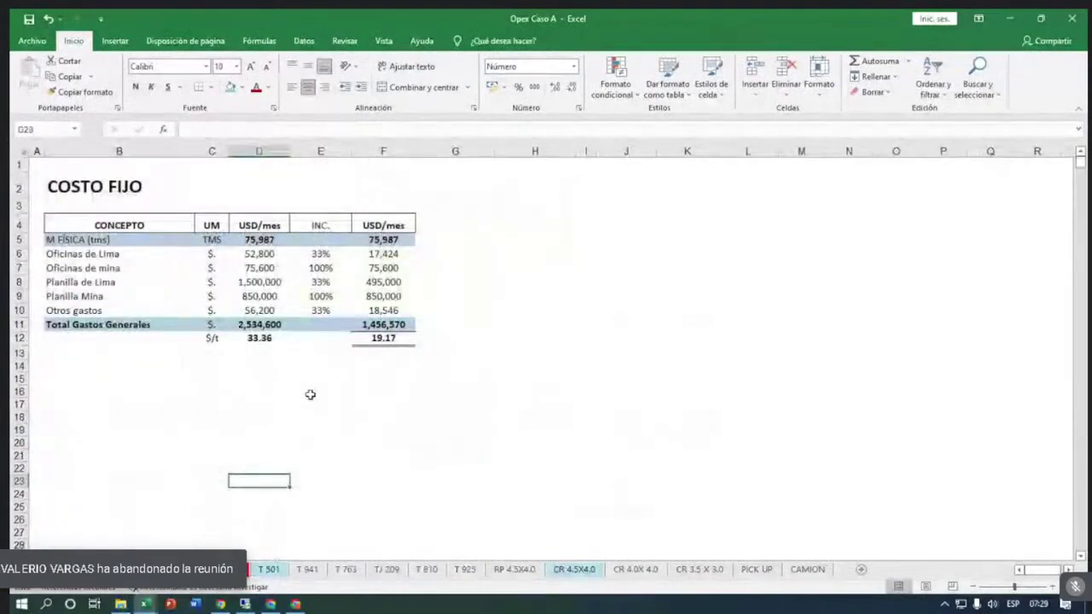
pyautogui.click(368, 327)
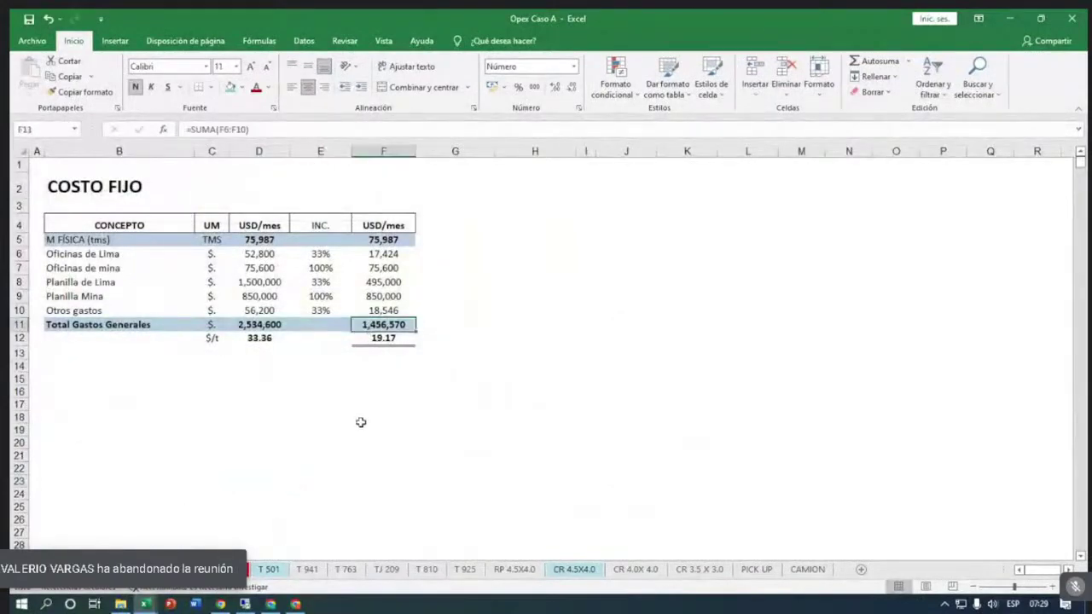
pyautogui.press('Return')
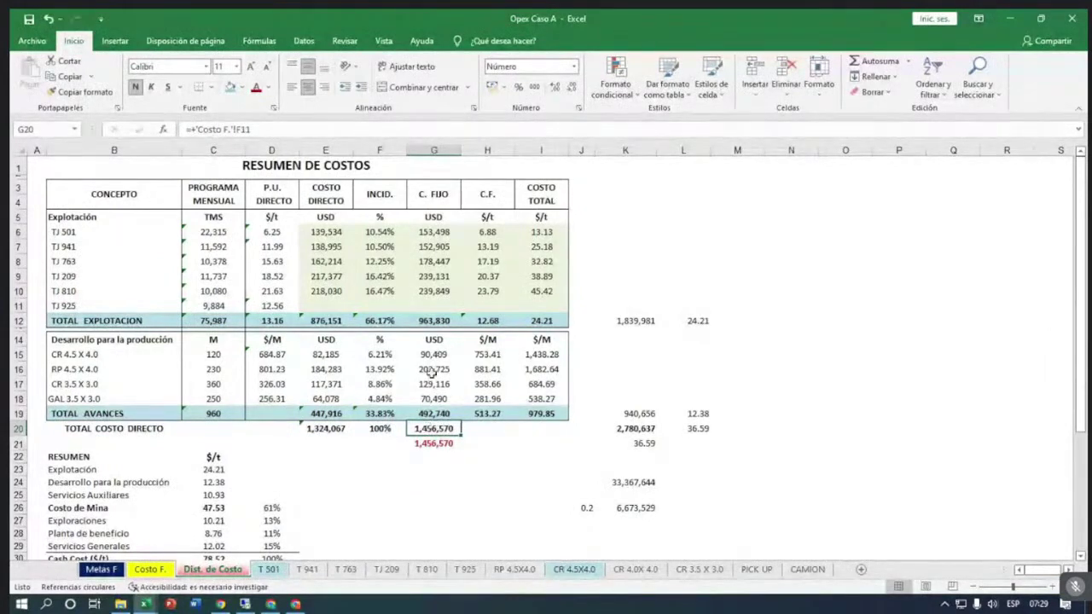
# Review the stopes' incidence percentages in column F and the direct cost formulas in E6, E8 and E10.
pyautogui.moveTo(375, 215); pyautogui.dragTo(376, 311)
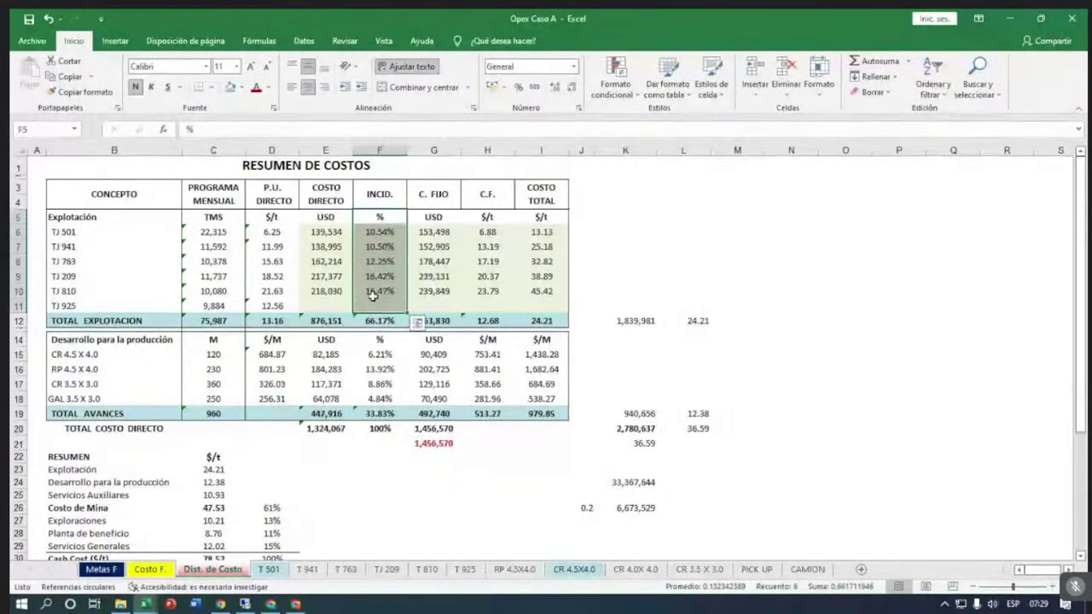
pyautogui.click(380, 277)
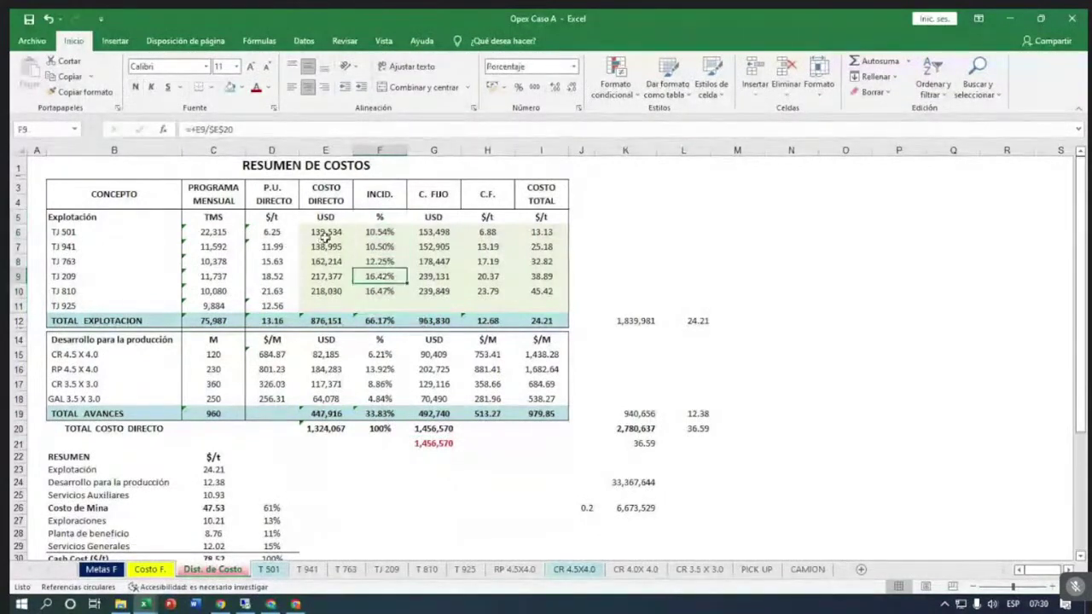
pyautogui.moveTo(322, 235); pyautogui.dragTo(325, 321)
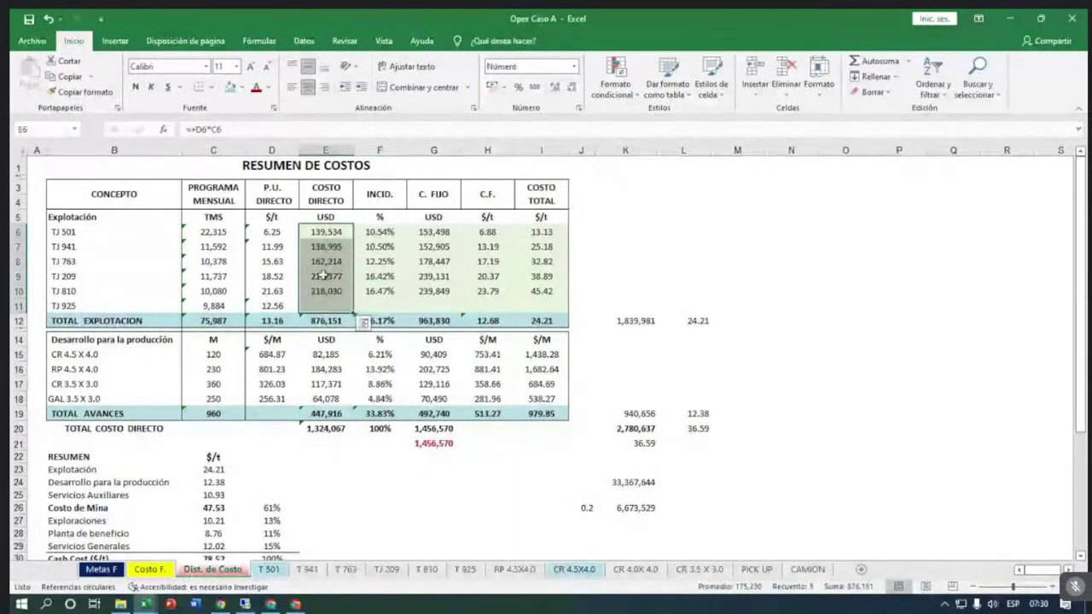
pyautogui.click(322, 273)
pyautogui.moveTo(323, 273); pyautogui.dragTo(330, 232)
pyautogui.click(330, 232)
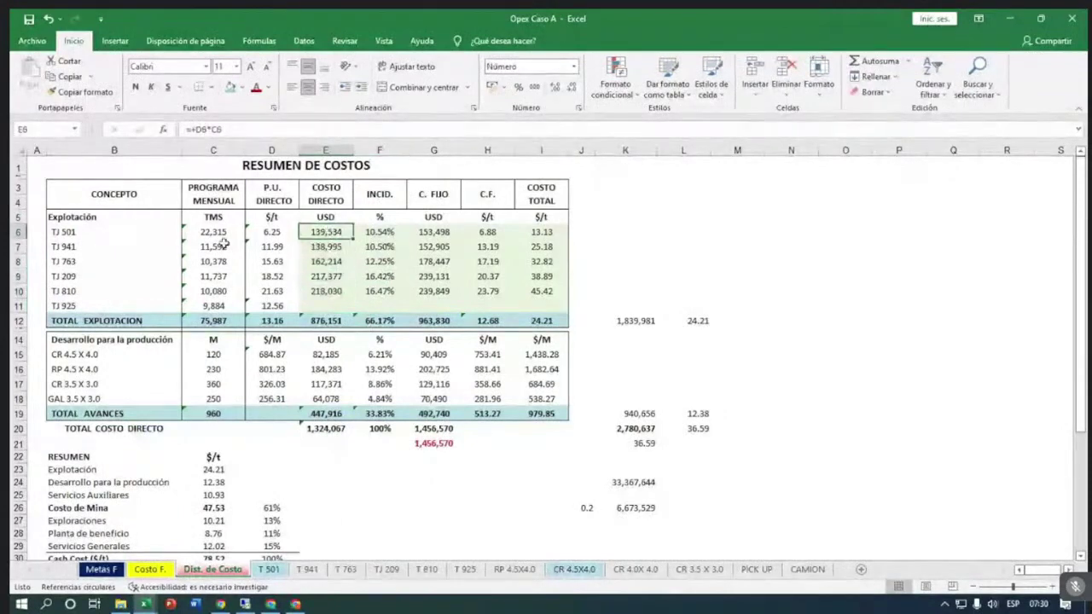
pyautogui.doubleClick(330, 233)
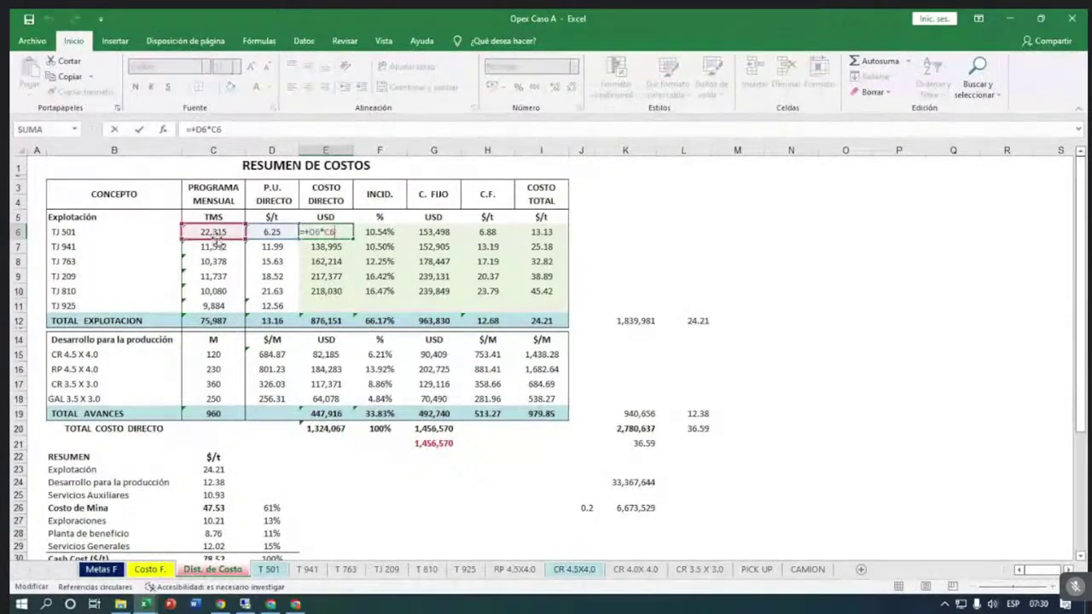
pyautogui.click(317, 264)
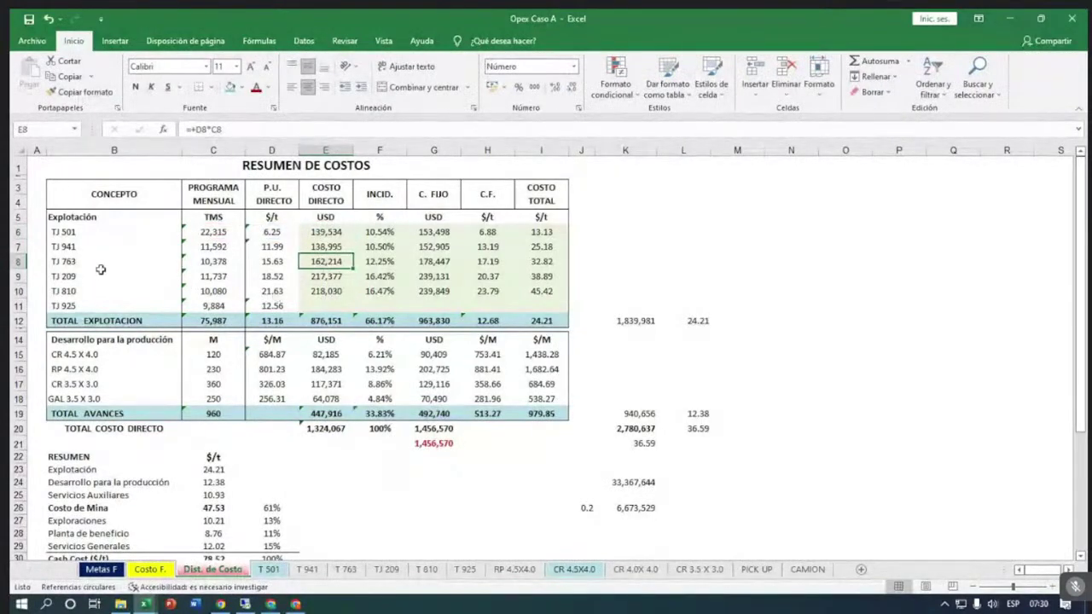
pyautogui.press('F2')
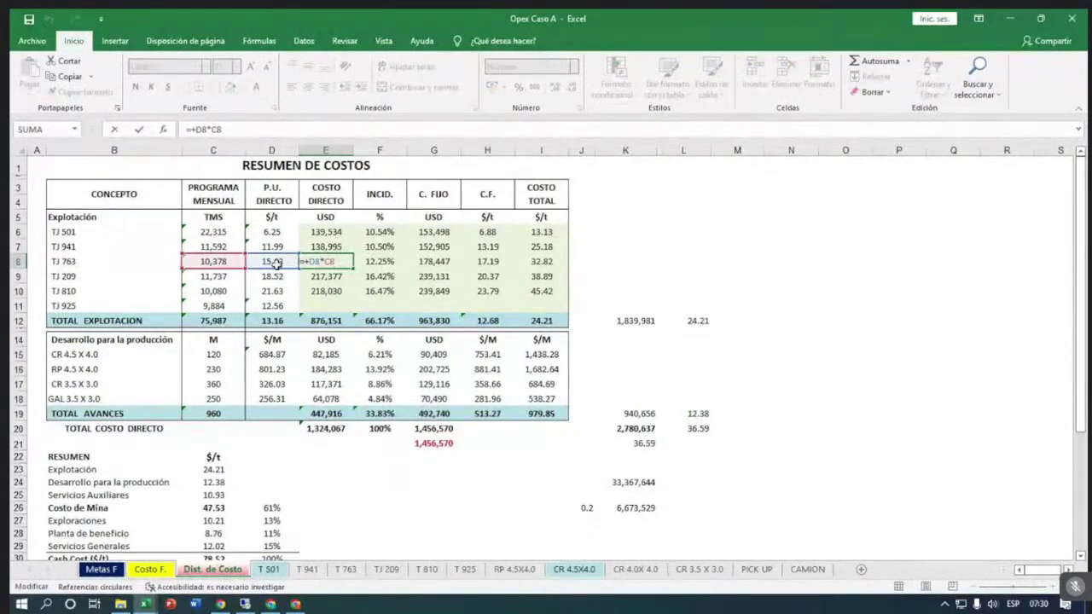
pyautogui.click(309, 288)
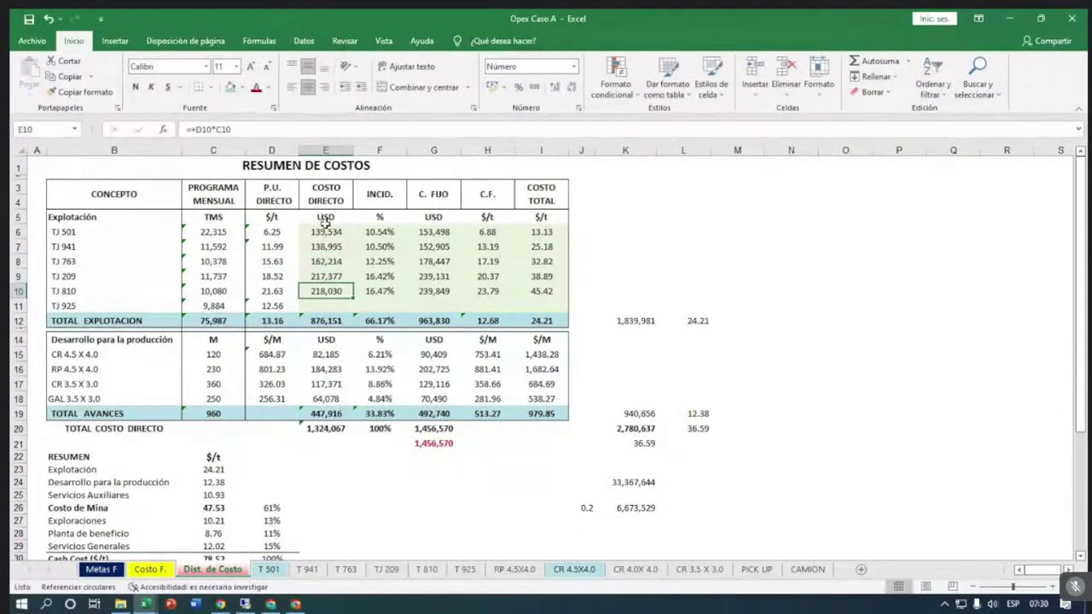
# Inspect the range summed by the TOTAL EXPLOTACION direct cost formula in E12.
pyautogui.click(324, 320)
pyautogui.hotkey('alt', '=')
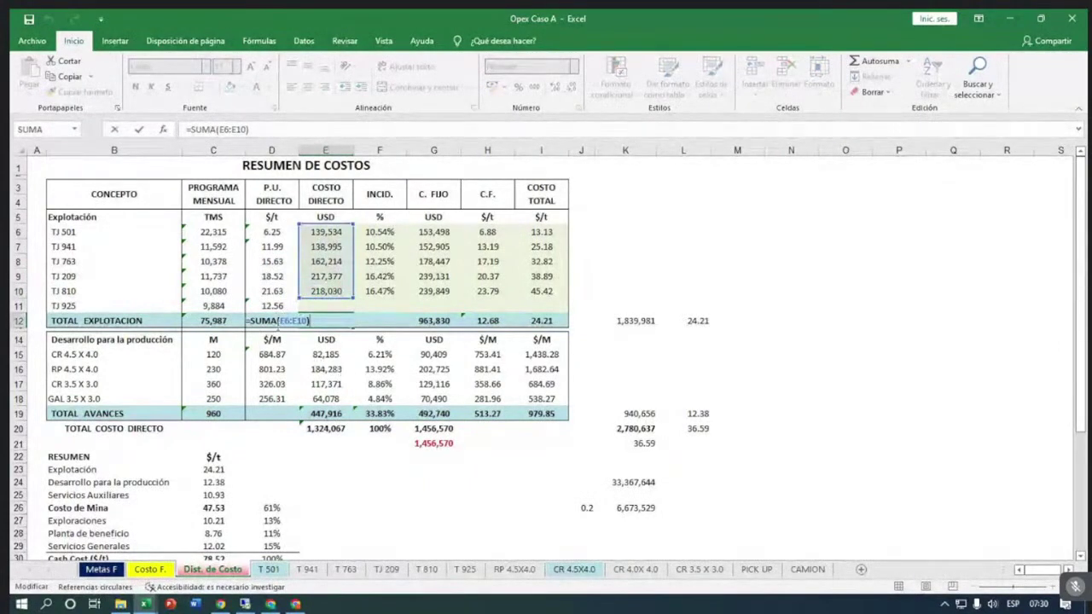
pyautogui.press('Return')
# Copy TJ 810's direct cost formula from E10 into E11 to calculate TJ 925's direct cost.
pyautogui.click(318, 308)
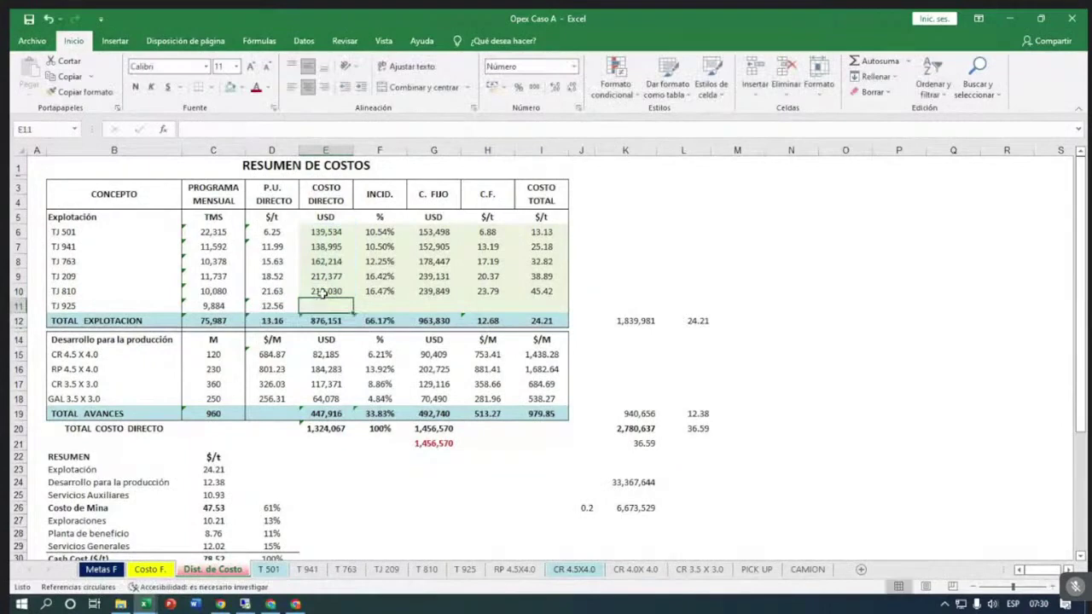
pyautogui.click(323, 292)
pyautogui.hotkey('ctrl', 'c')
pyautogui.press('Down')
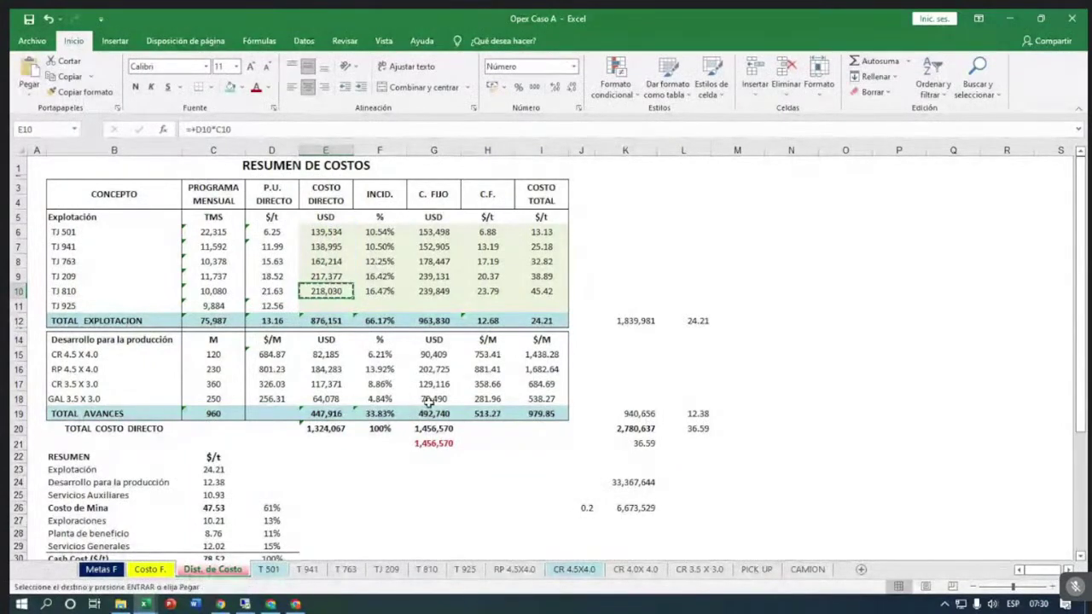
pyautogui.press('Return')
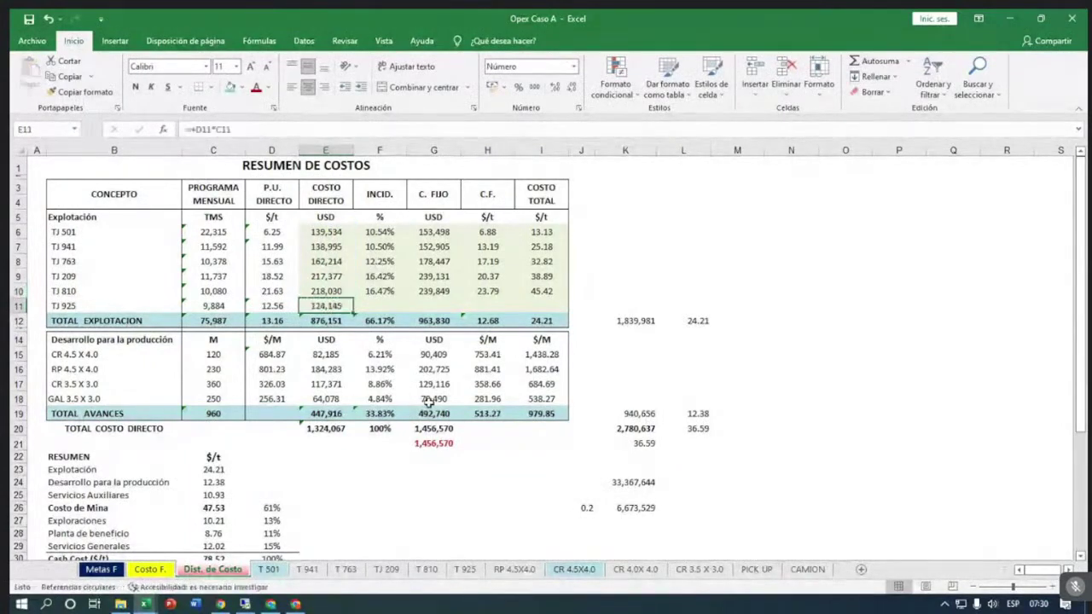
# Extend the TOTAL EXPLOTACION direct cost sum in E12 to cover E6:E11, including TJ 925.
pyautogui.click(333, 323)
pyautogui.press('F2')
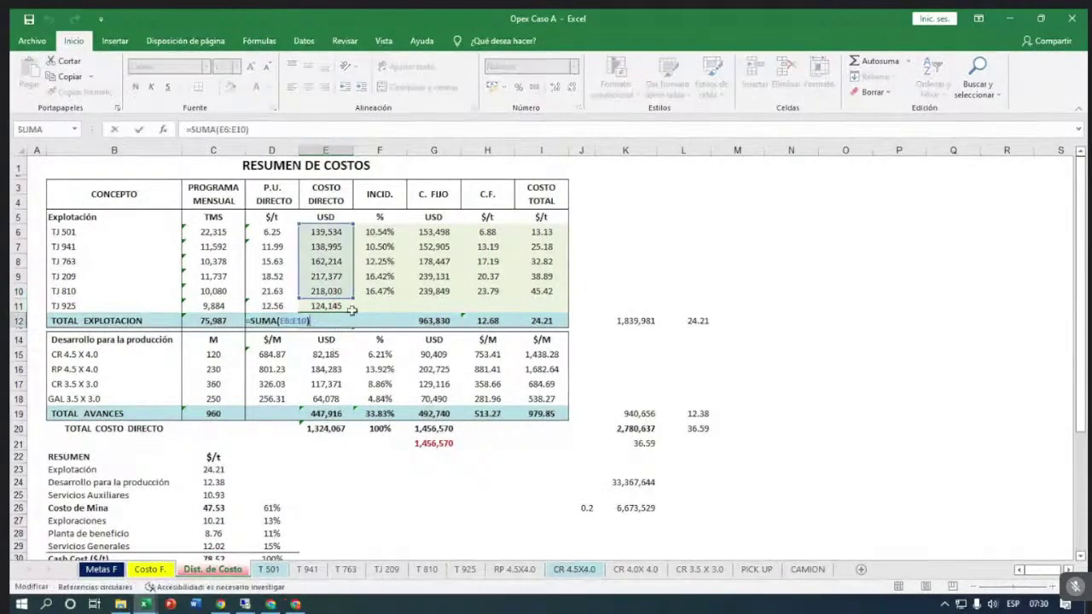
pyautogui.moveTo(349, 295); pyautogui.dragTo(349, 306)
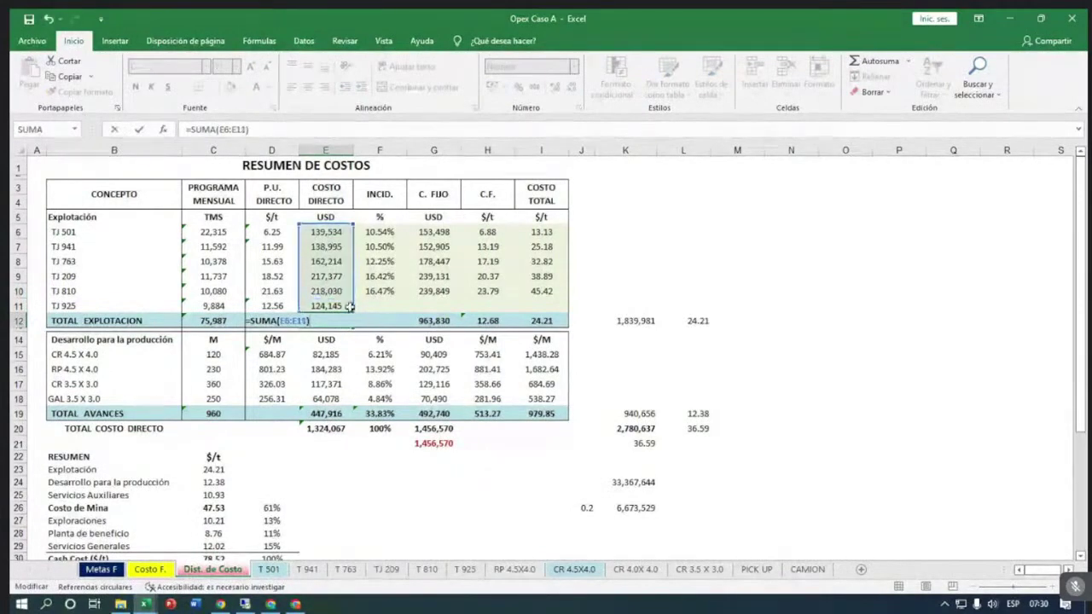
pyautogui.hotkey('ctrl', 'Return')
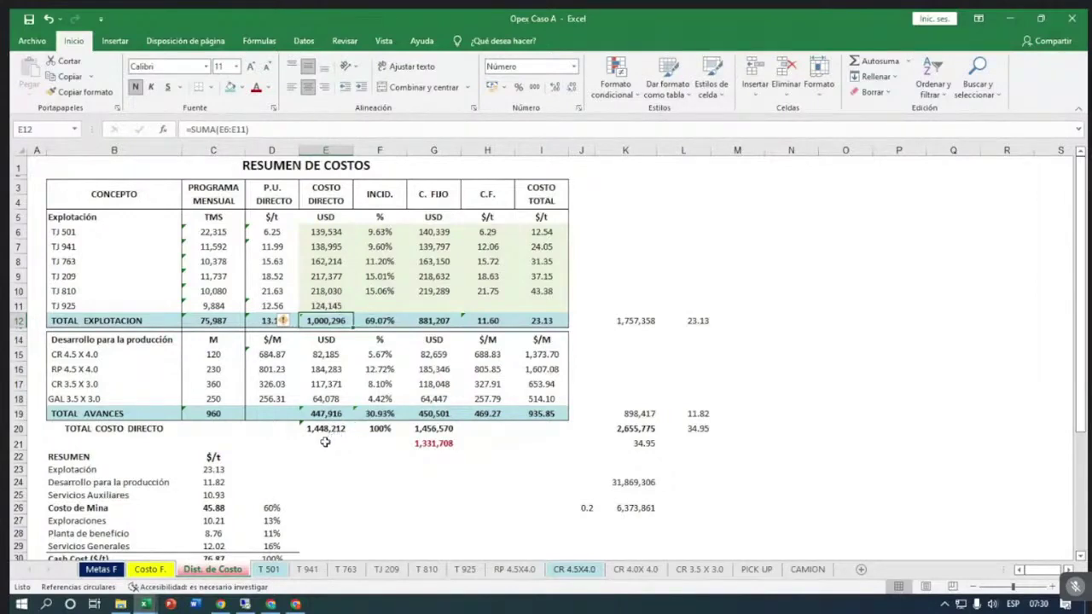
# Review the fixed cost link in G20 and the direct unit costs of the four development headings in D15:D18.
pyautogui.click(436, 429)
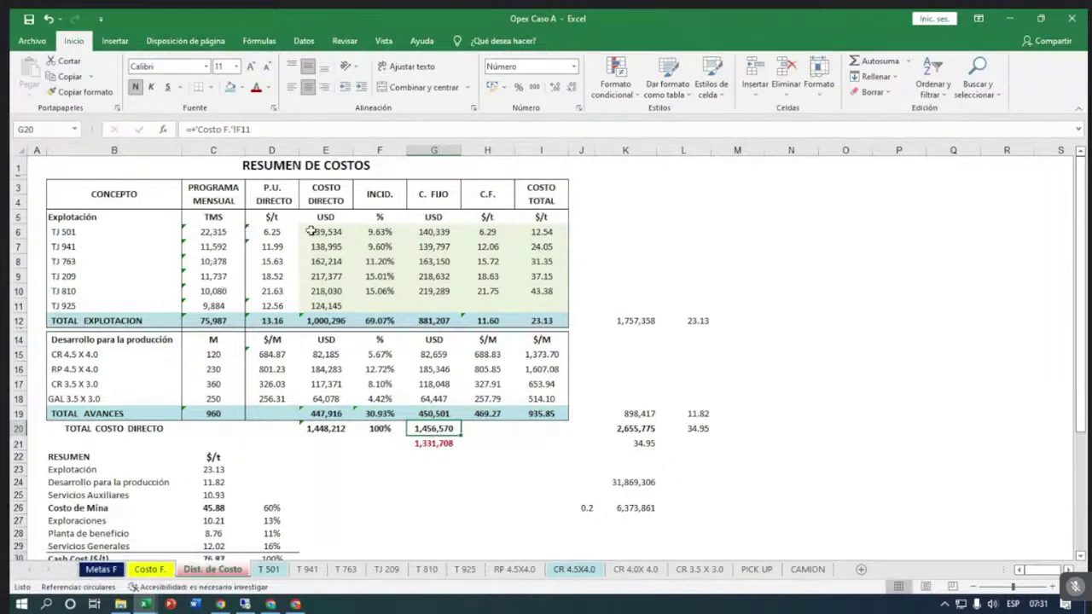
pyautogui.click(274, 358)
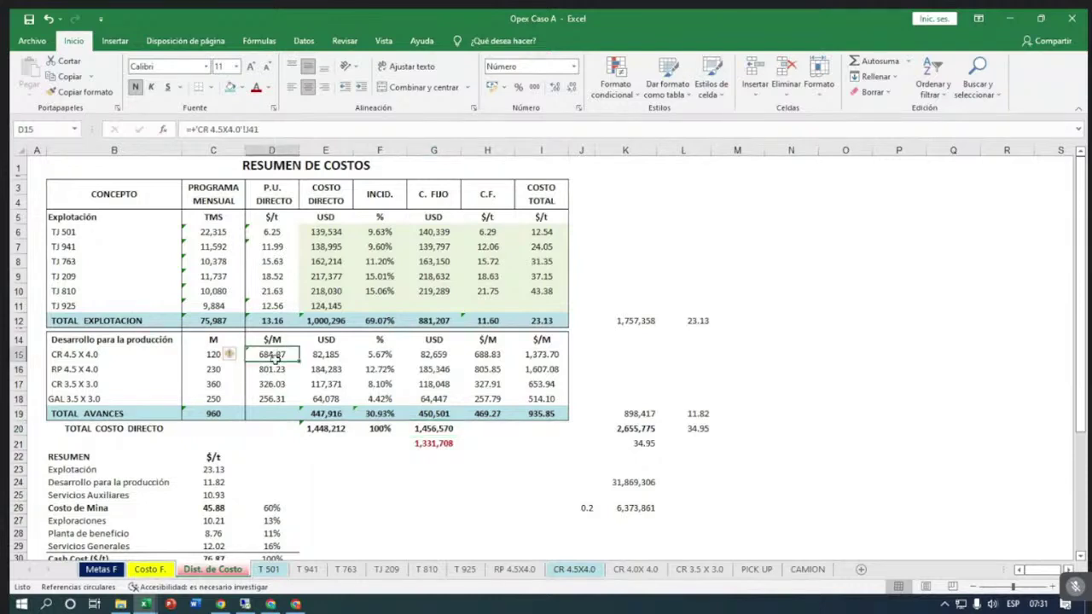
pyautogui.moveTo(274, 357); pyautogui.dragTo(271, 398)
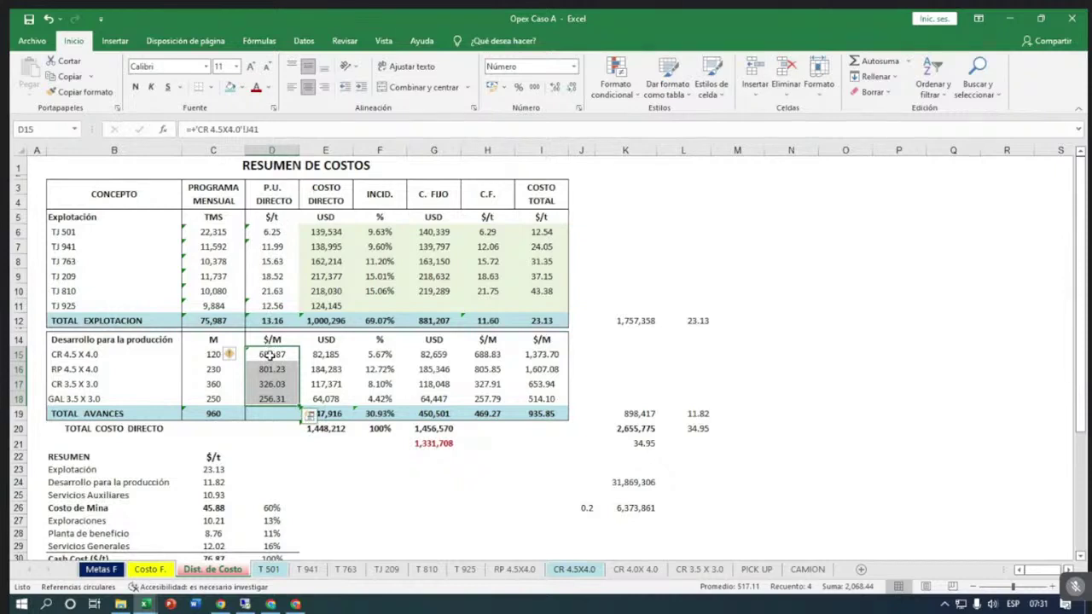
pyautogui.click(74, 355)
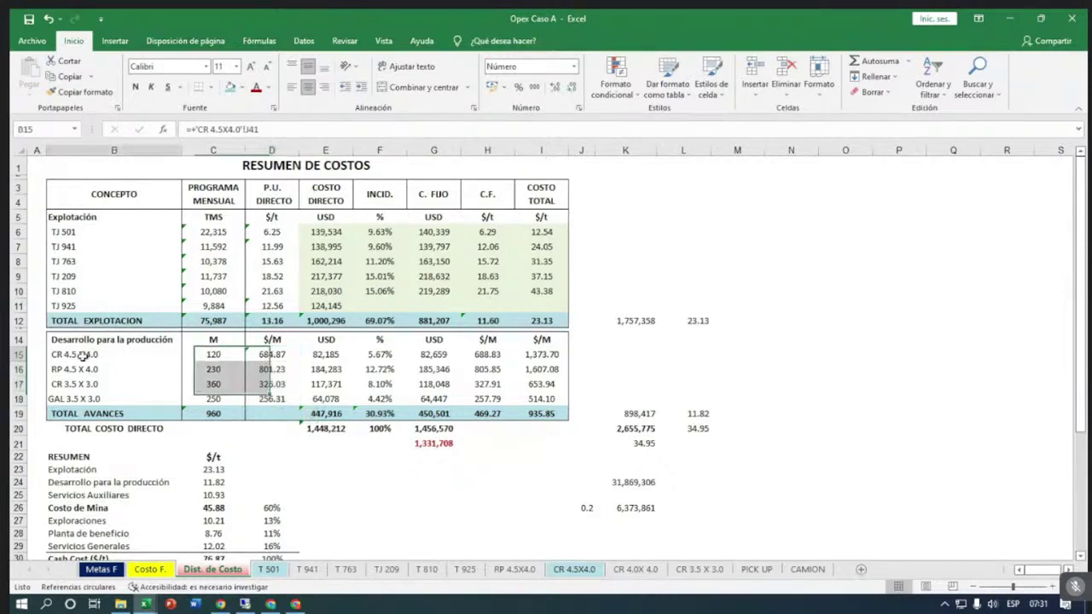
pyautogui.click(262, 355)
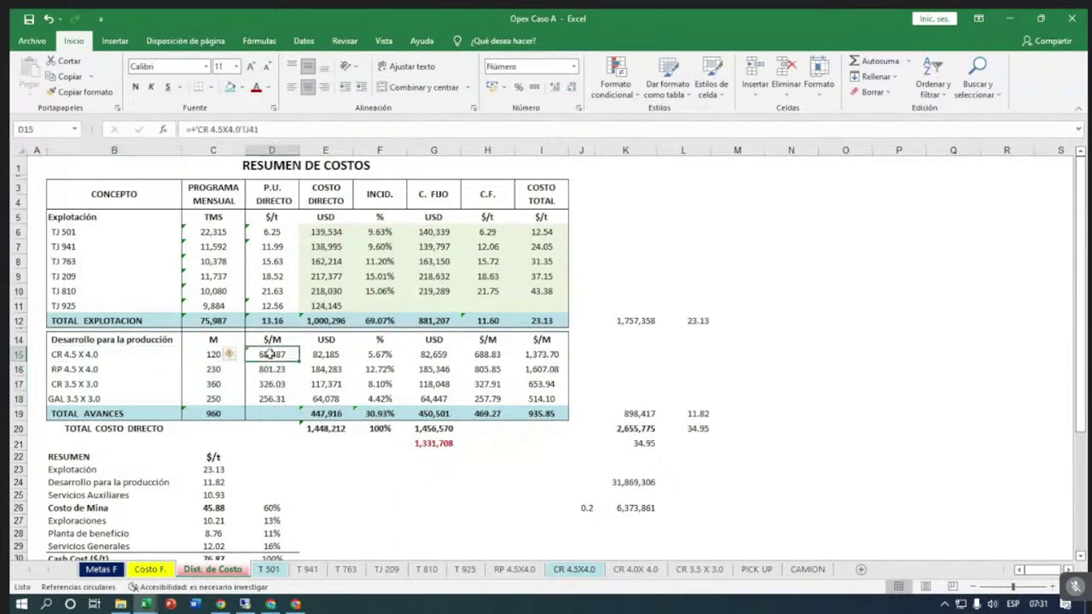
pyautogui.click(70, 370)
pyautogui.click(279, 374)
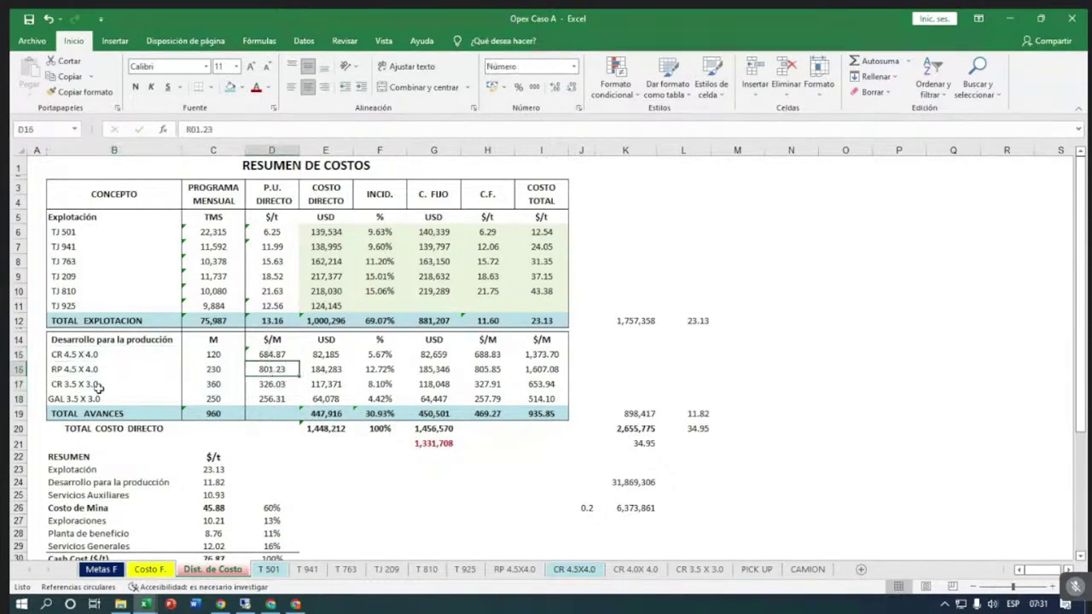
pyautogui.click(254, 385)
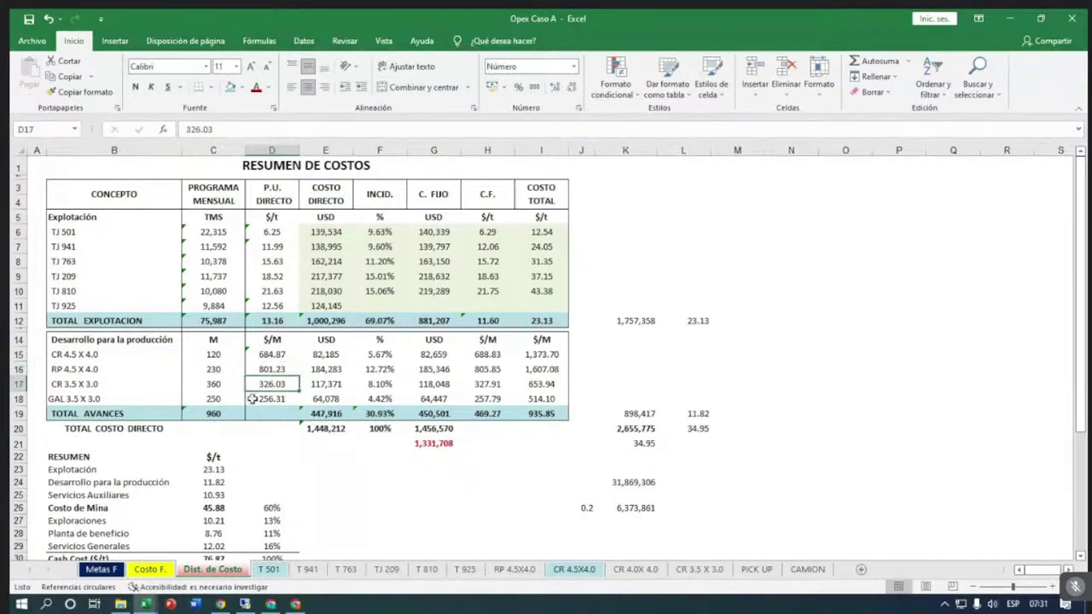
pyautogui.click(252, 398)
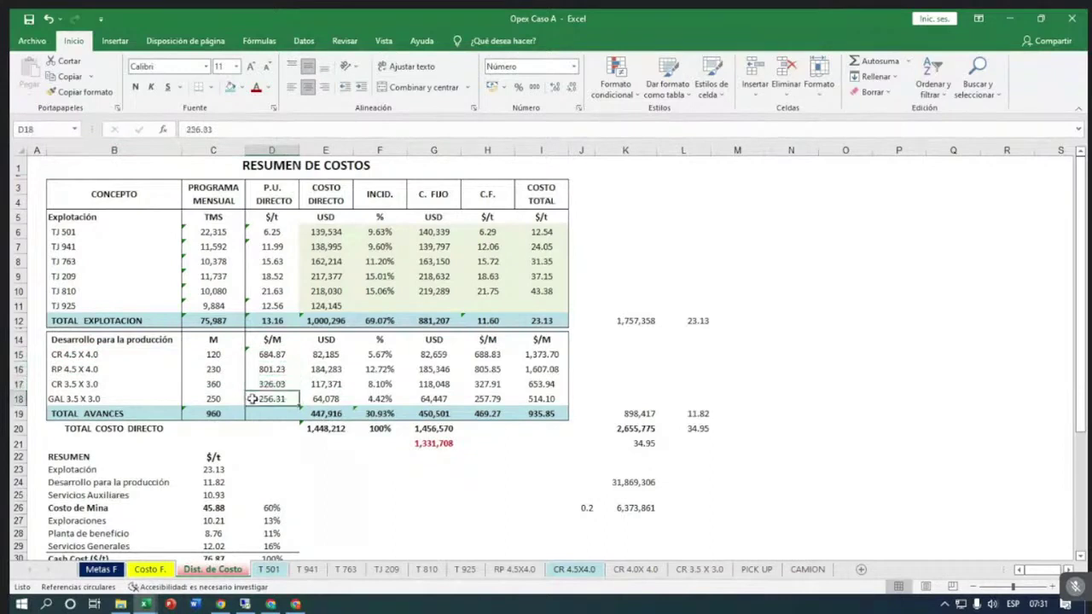
# Examine the monthly development programme from C15 and the TOTAL AVANCES sum formula in C19.
pyautogui.click(199, 353)
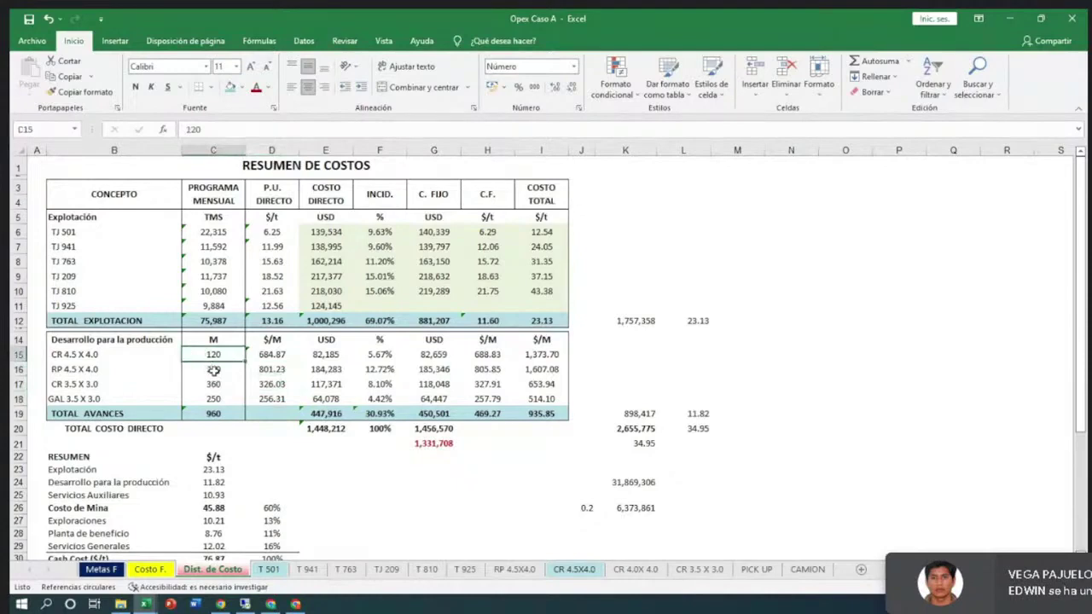
pyautogui.click(208, 412)
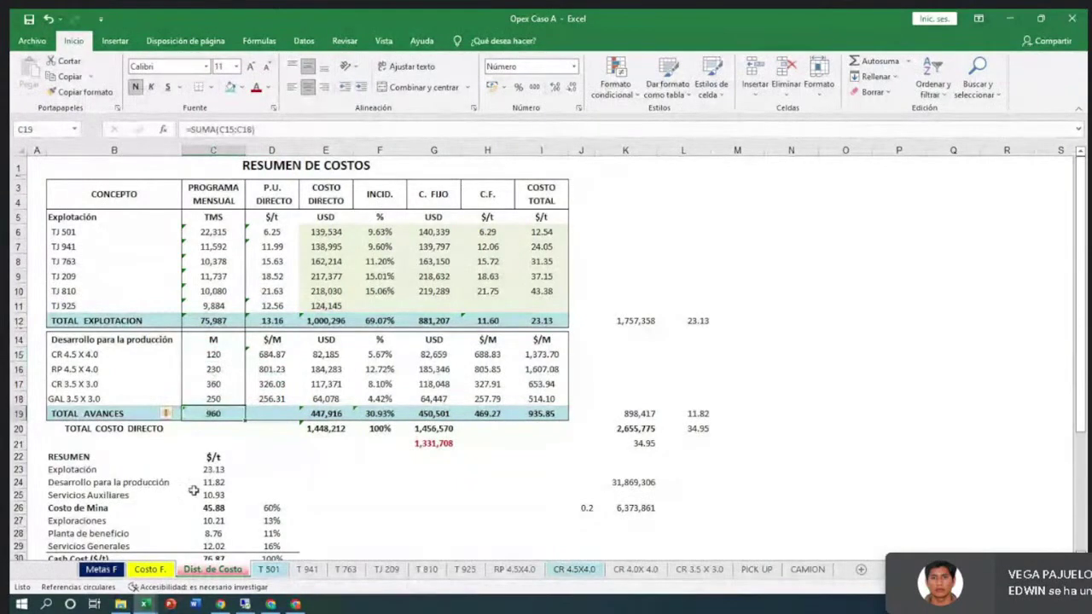
pyautogui.press('F2')
pyautogui.click(262, 459)
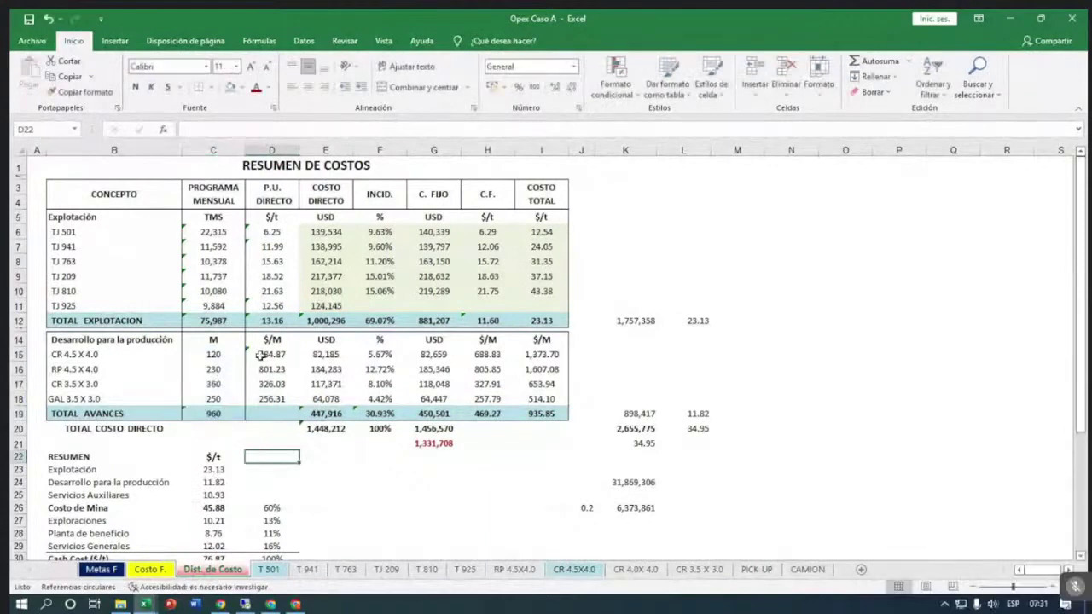
# Examine the development unit costs in D15:D18 and the direct cost formula for CR 4.5 X 4.0 in E15.
pyautogui.moveTo(255, 354); pyautogui.dragTo(256, 398)
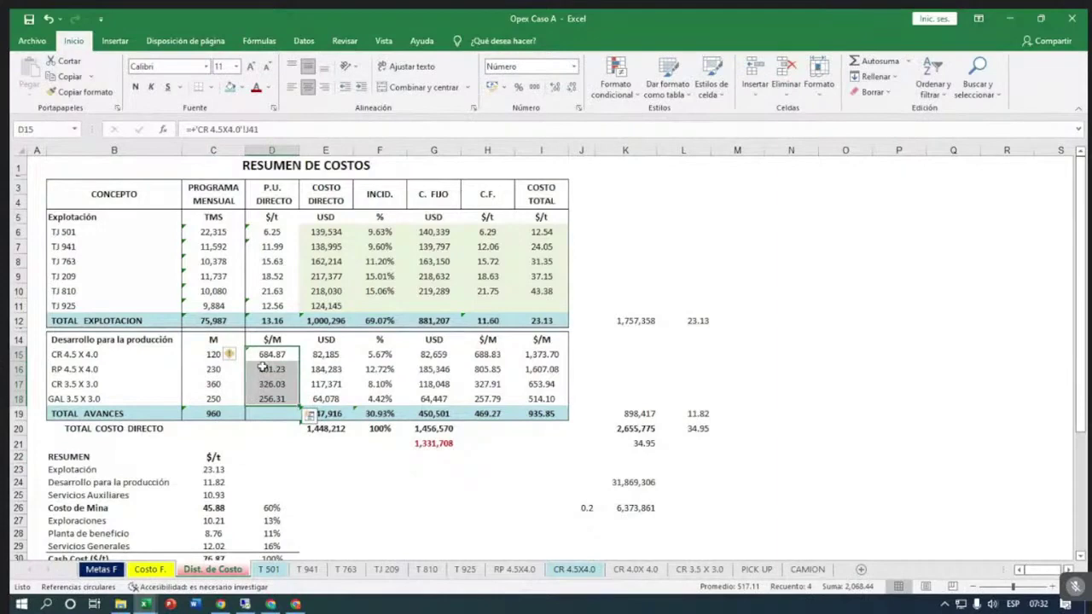
pyautogui.click(326, 357)
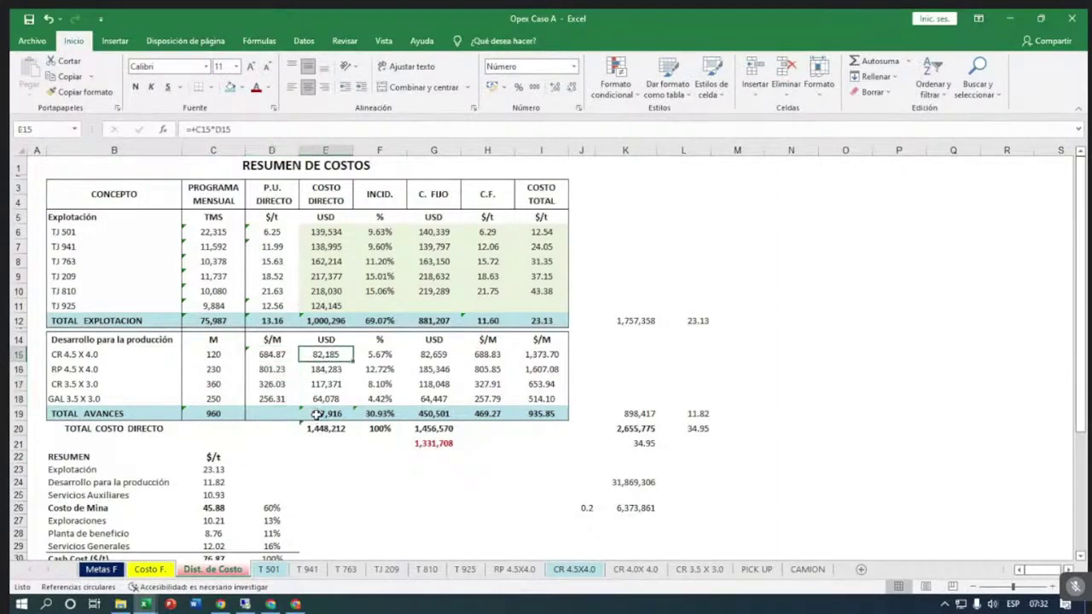
pyautogui.press('F2')
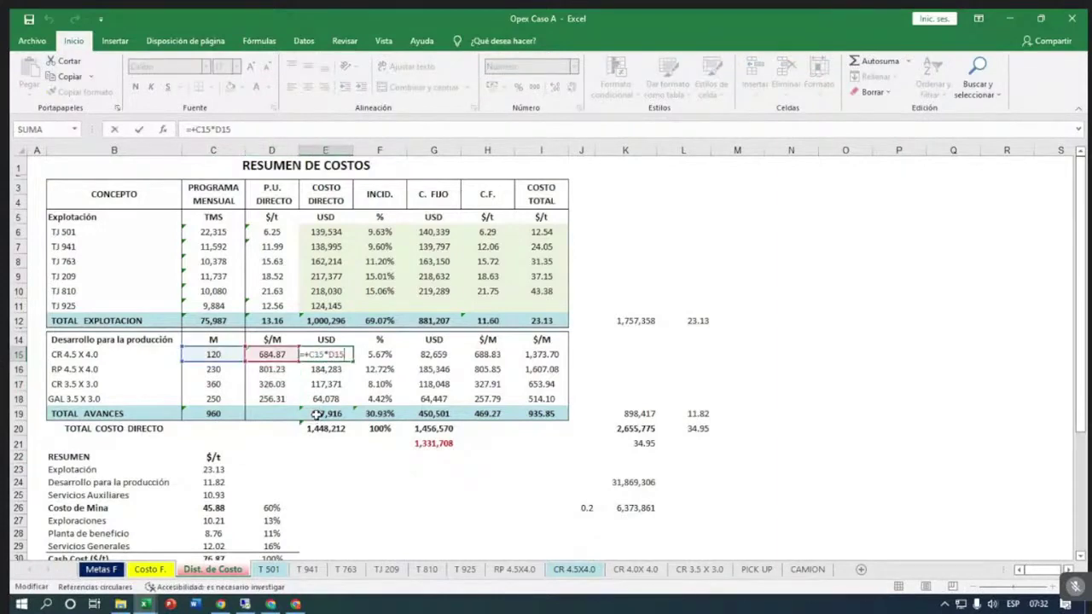
pyautogui.click(337, 469)
pyautogui.click(327, 245)
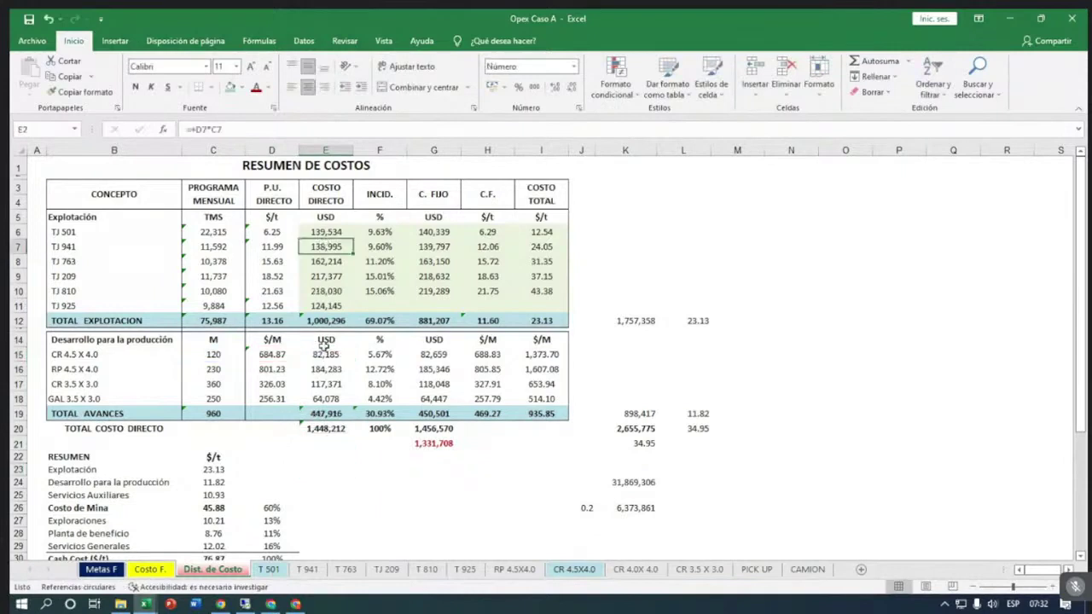
pyautogui.click(376, 352)
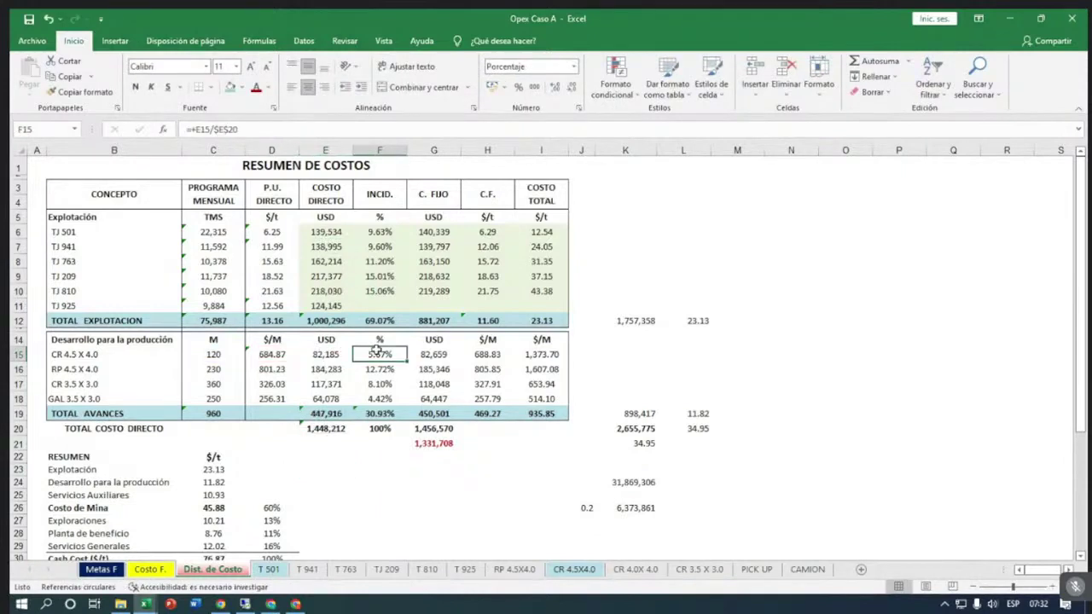
pyautogui.click(317, 354)
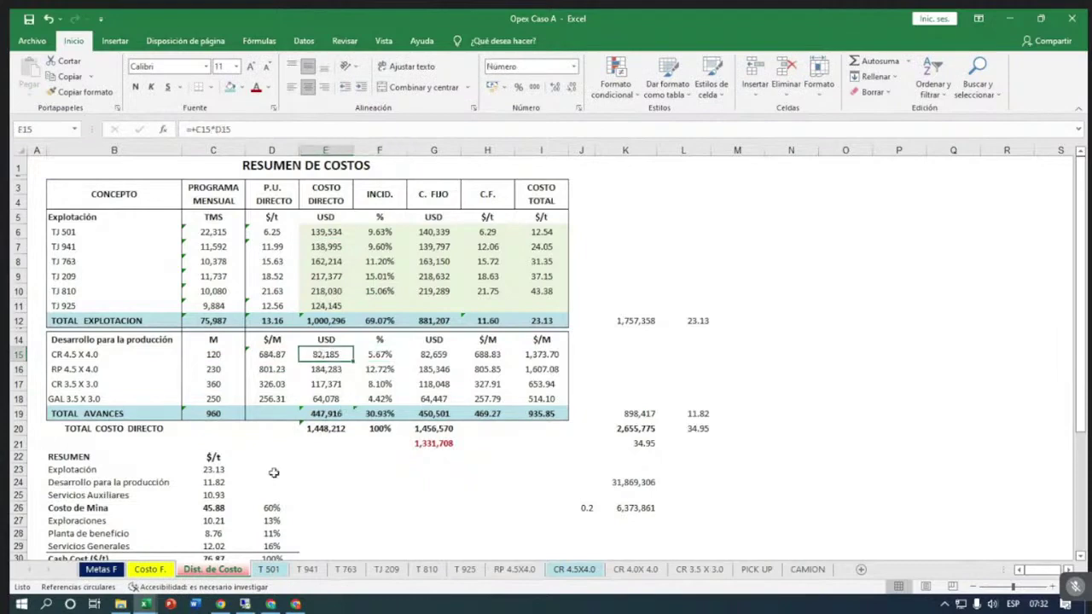
# Inspect the TOTAL COSTO DIRECTO formula in E20 and the subtotals it adds.
pyautogui.click(350, 429)
pyautogui.press('F2')
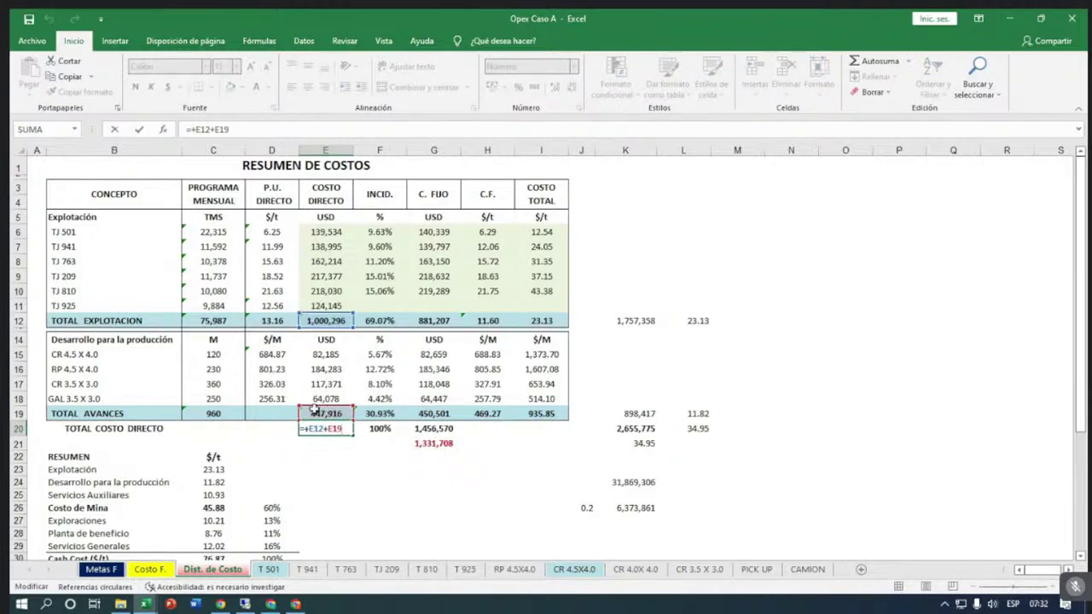
pyautogui.hotkey('ctrl', 'Return')
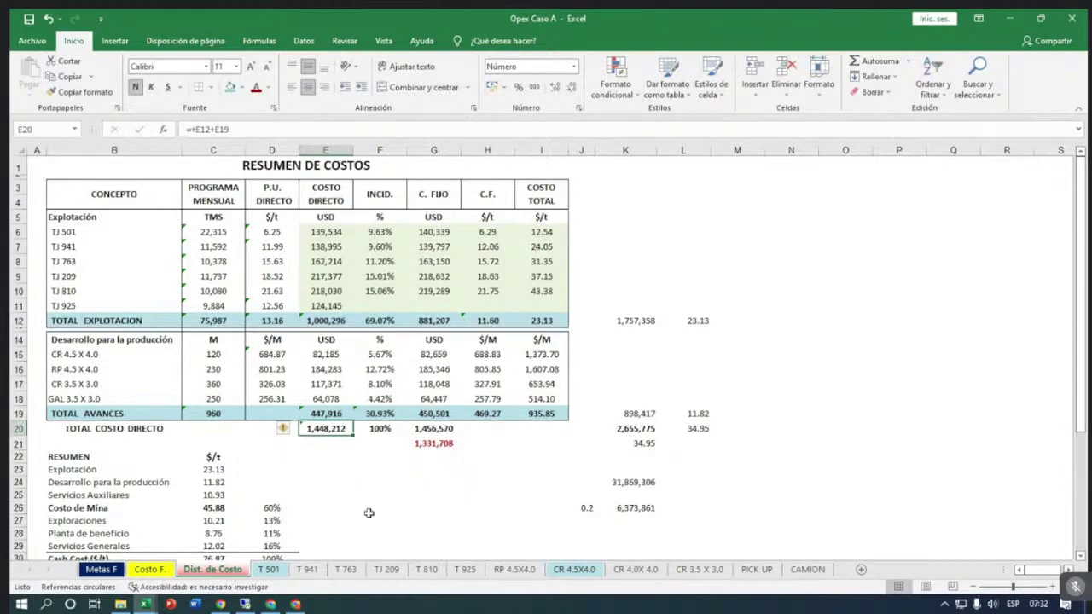
# Examine the incidence formulas for TJ 501 and TJ 941 in F6 and F7, including their fixed reference to total direct cost.
pyautogui.click(373, 231)
pyautogui.press('F2')
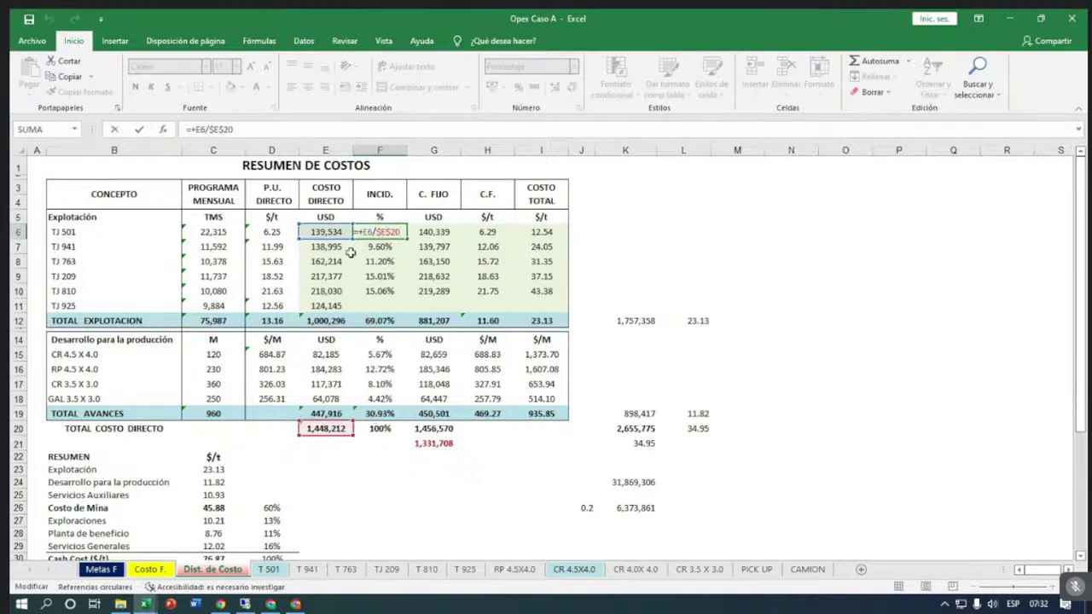
pyautogui.click(388, 292)
pyautogui.press('Up')
pyautogui.press('Up')
pyautogui.press('Up')
pyautogui.press('Up')
pyautogui.press('F2')
pyautogui.click(358, 482)
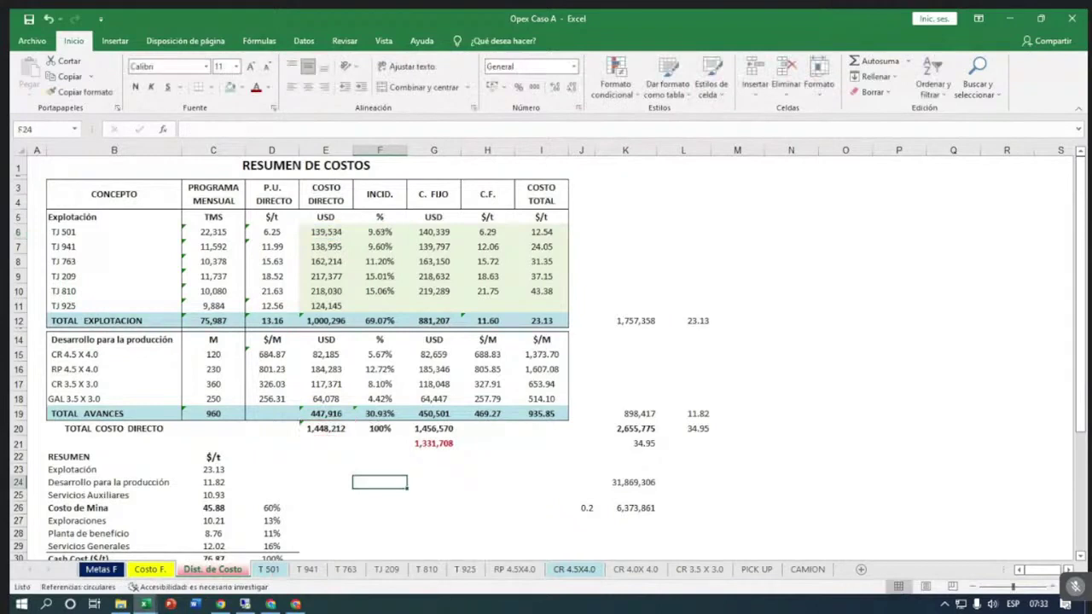
pyautogui.click(380, 247)
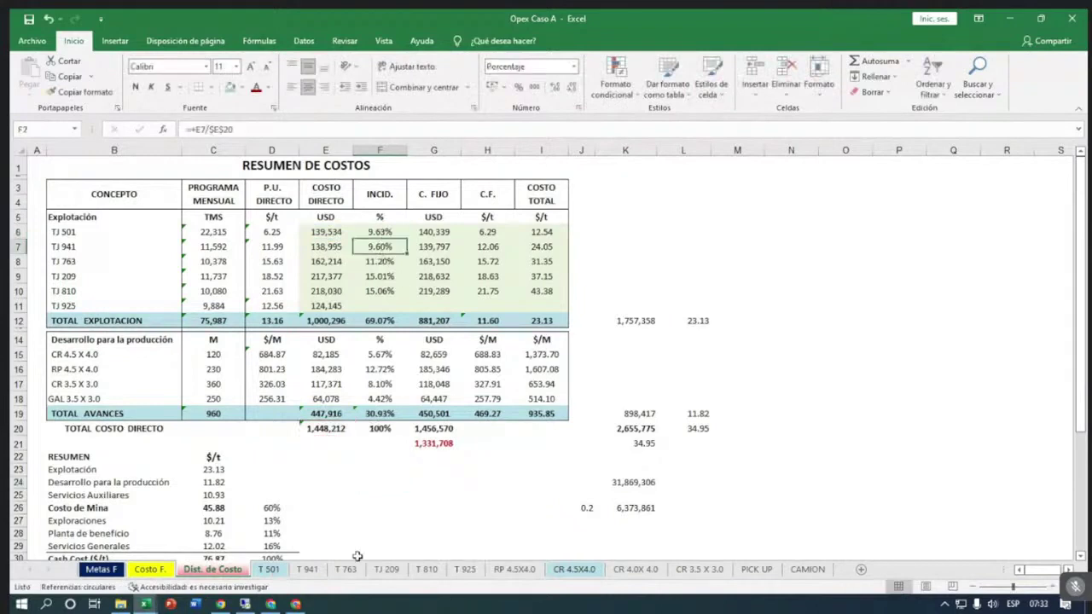
pyautogui.moveTo(281, 607)
pyautogui.press('F2')
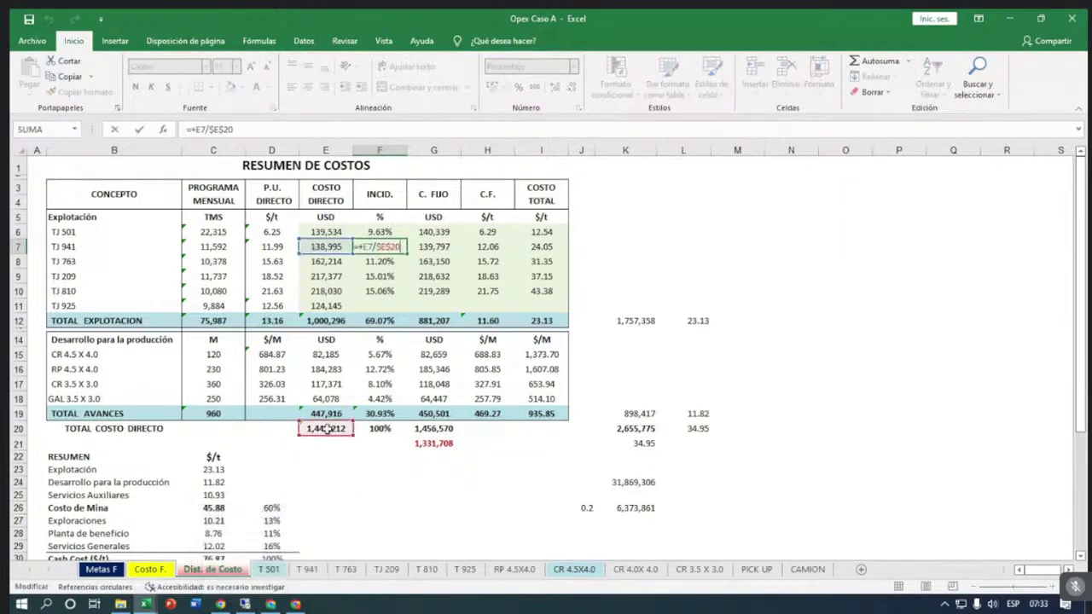
pyautogui.click(333, 461)
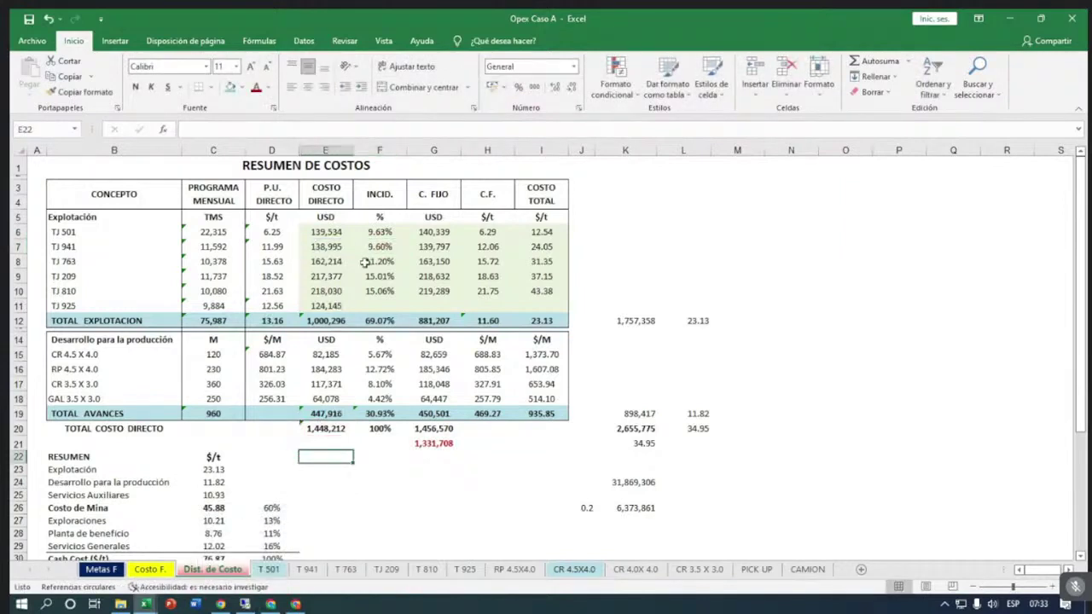
# Copy TJ 941's incidence formula from F7 into F8:F11 so that TJ 925 is included.
pyautogui.click(375, 247)
pyautogui.hotkey('ctrl', 'c')
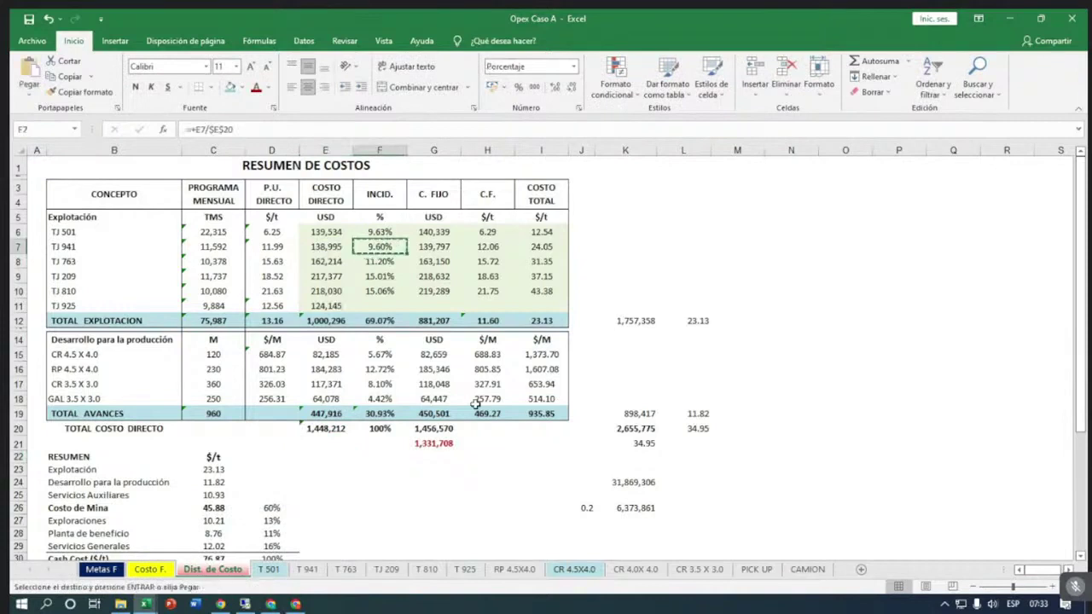
pyautogui.moveTo(380, 261); pyautogui.dragTo(379, 305)
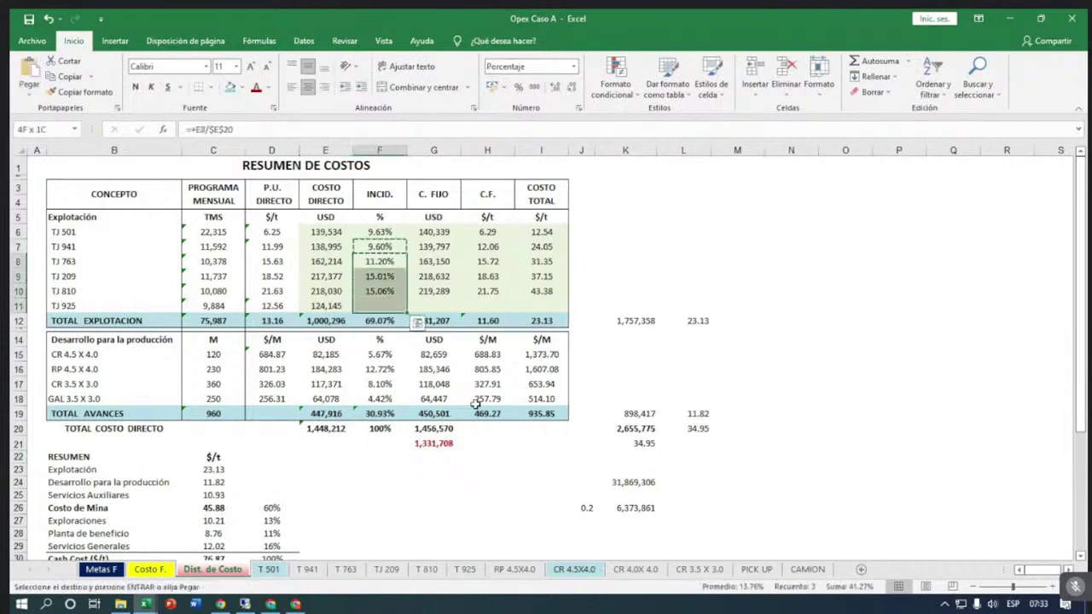
pyautogui.press('Return')
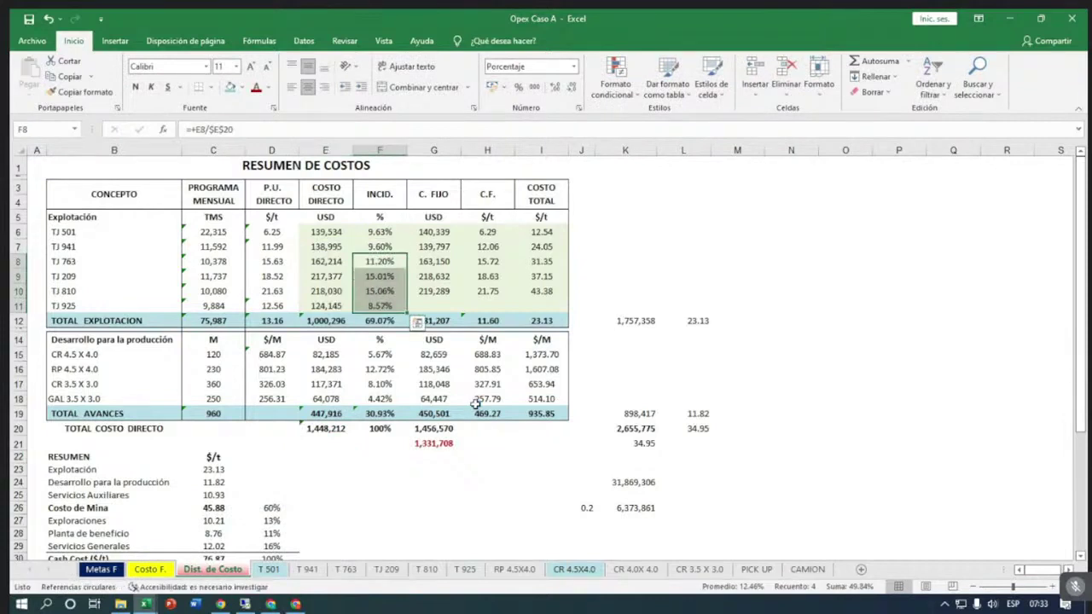
# Check the cell references in TJ 925's incidence formula in F11.
pyautogui.click(376, 232)
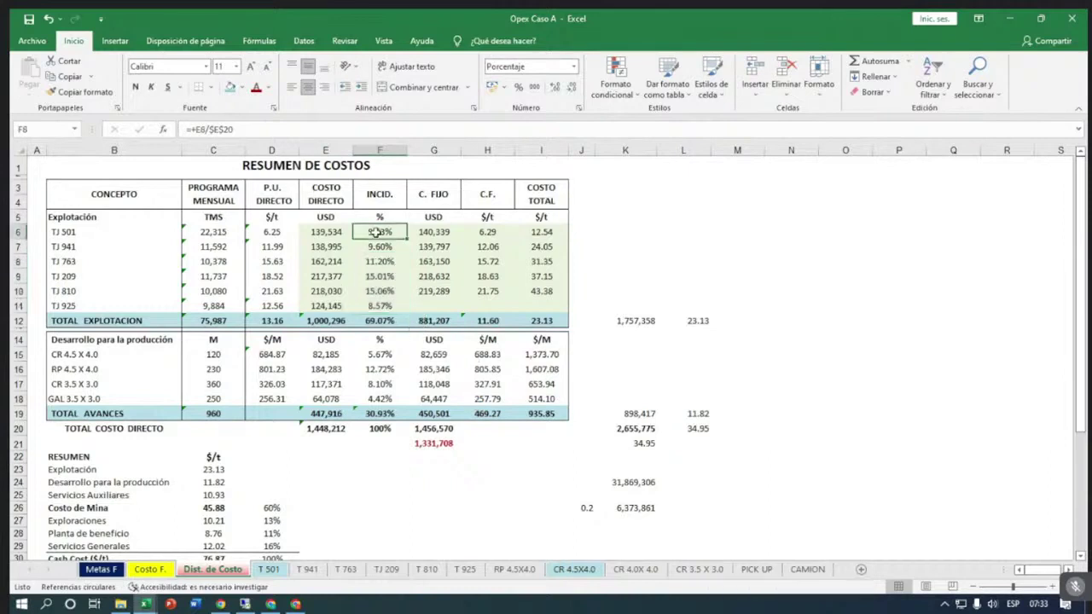
pyautogui.click(378, 304)
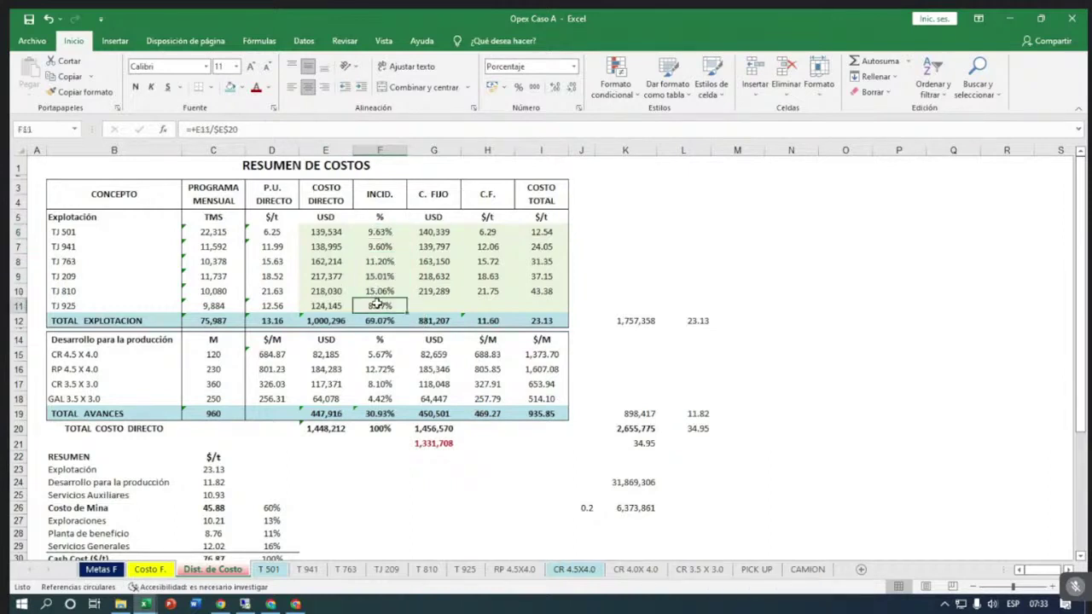
pyautogui.doubleClick(378, 304)
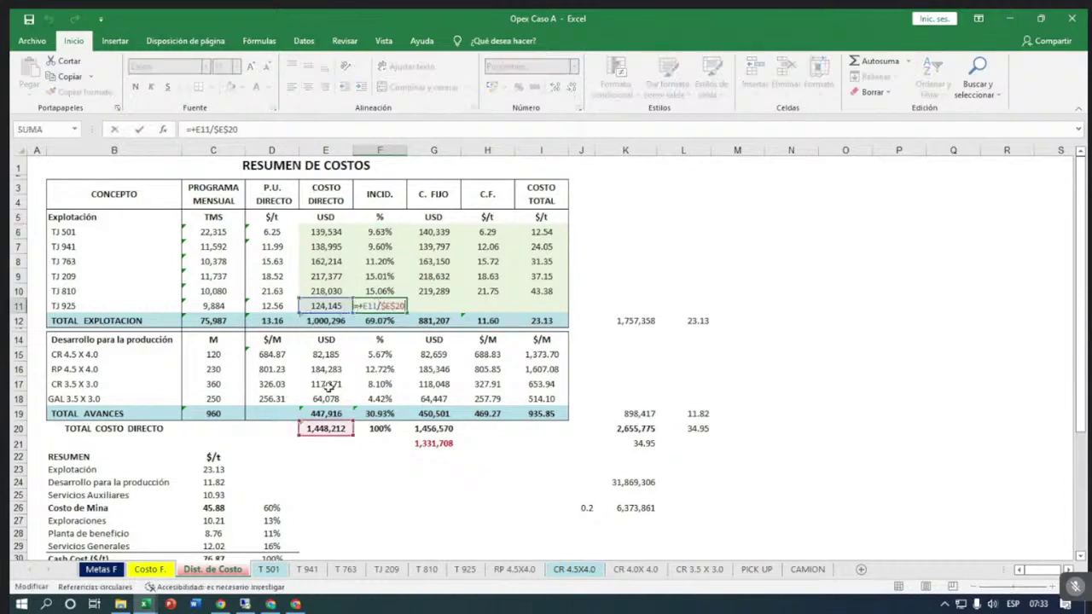
pyautogui.click(356, 471)
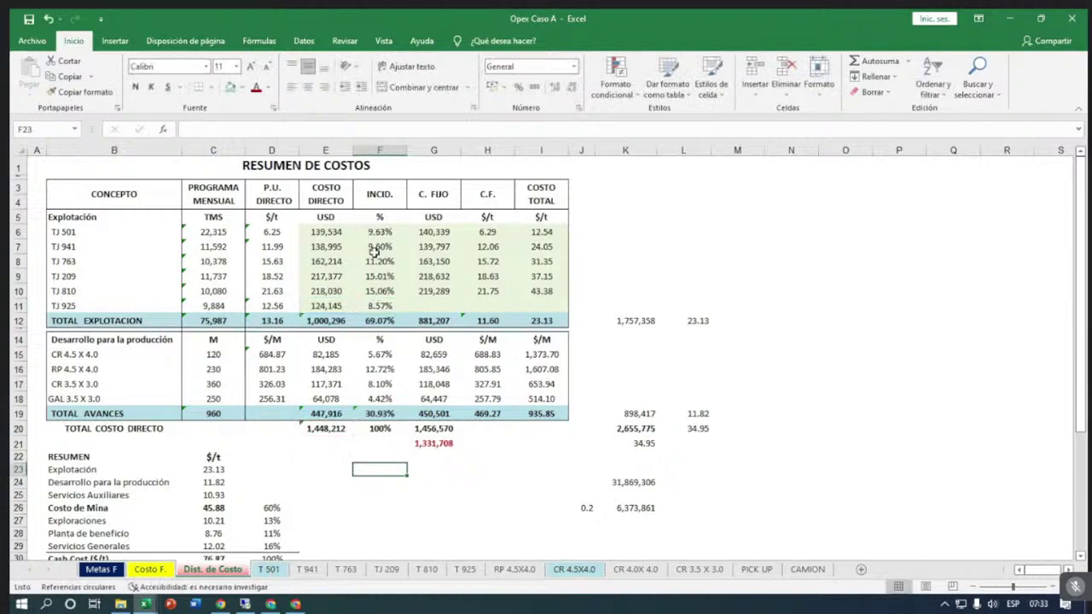
# Review the exploitation and development incidence percentages in column F and the TOTAL EXPLOTACION incidence in F12.
pyautogui.moveTo(376, 232); pyautogui.dragTo(376, 291)
pyautogui.hotkey('ctrl', 'v')
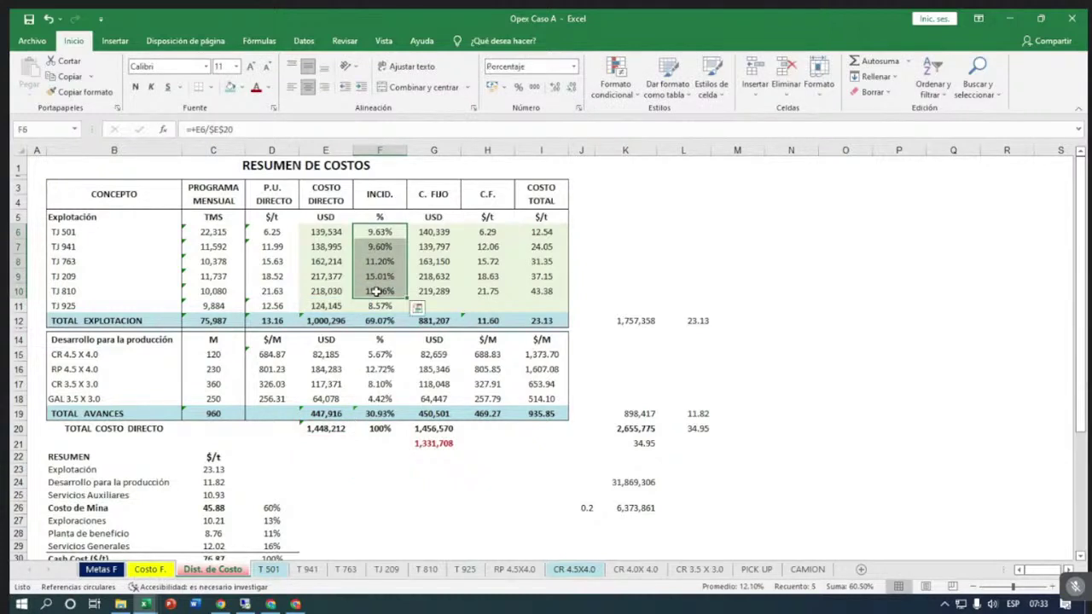
pyautogui.moveTo(376, 354); pyautogui.dragTo(381, 368)
pyautogui.hotkey('ctrl', 'v')
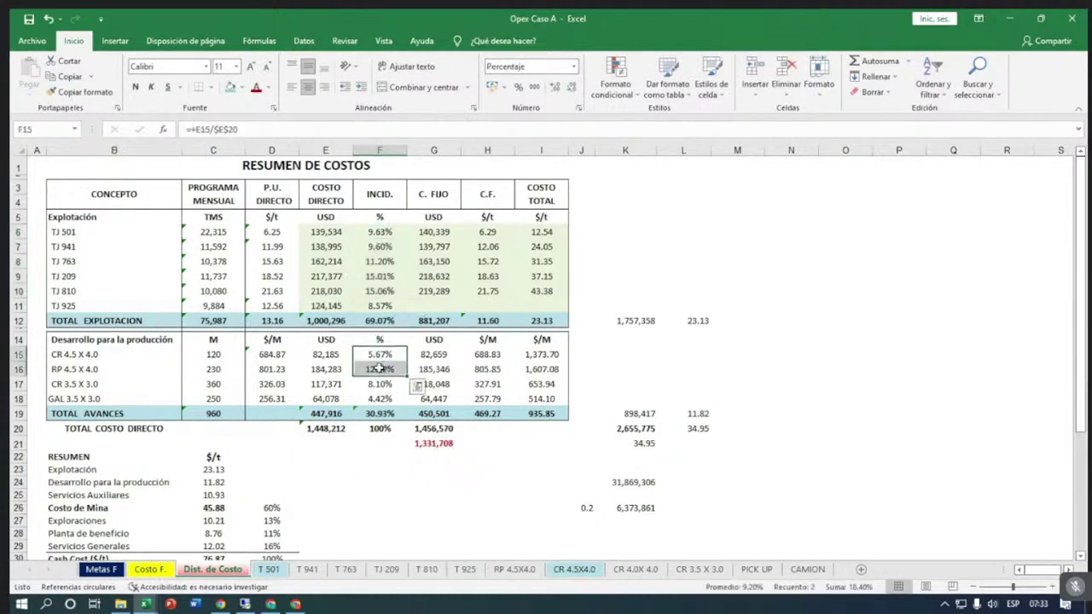
pyautogui.click(379, 366)
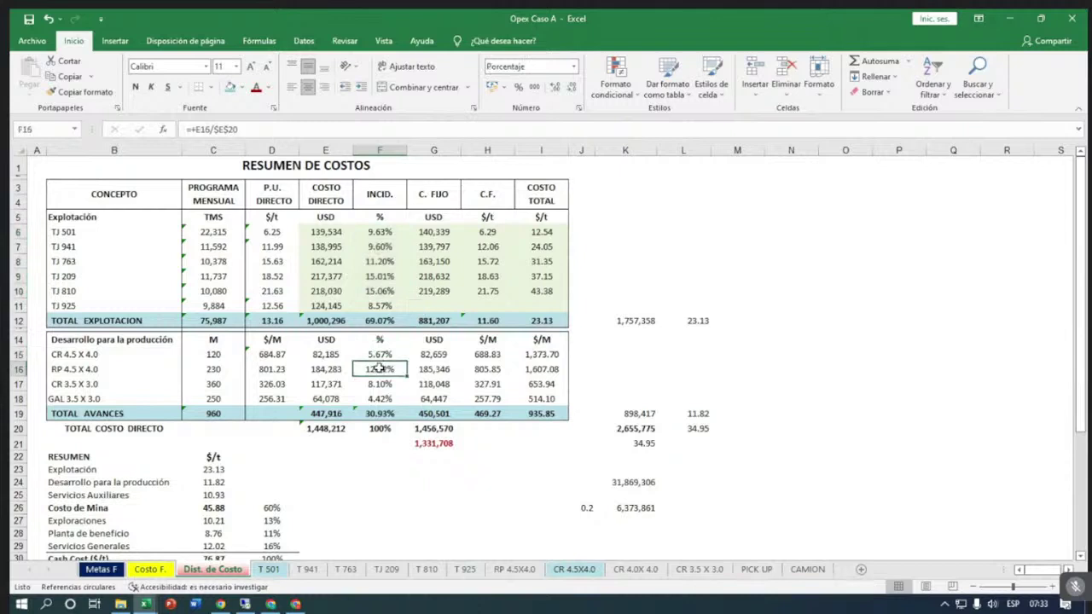
pyautogui.click(363, 465)
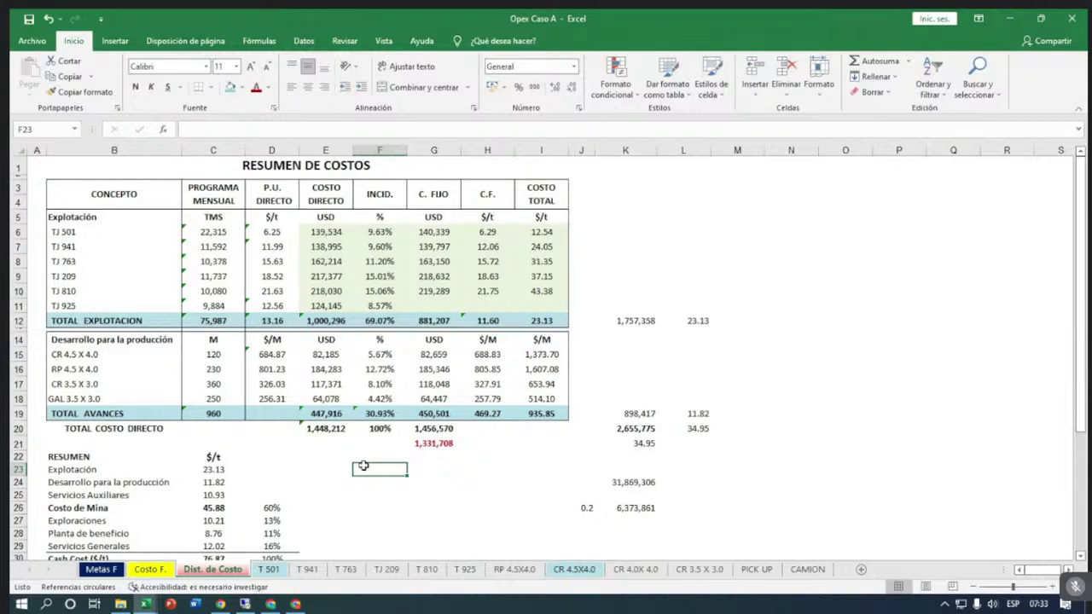
pyautogui.click(376, 322)
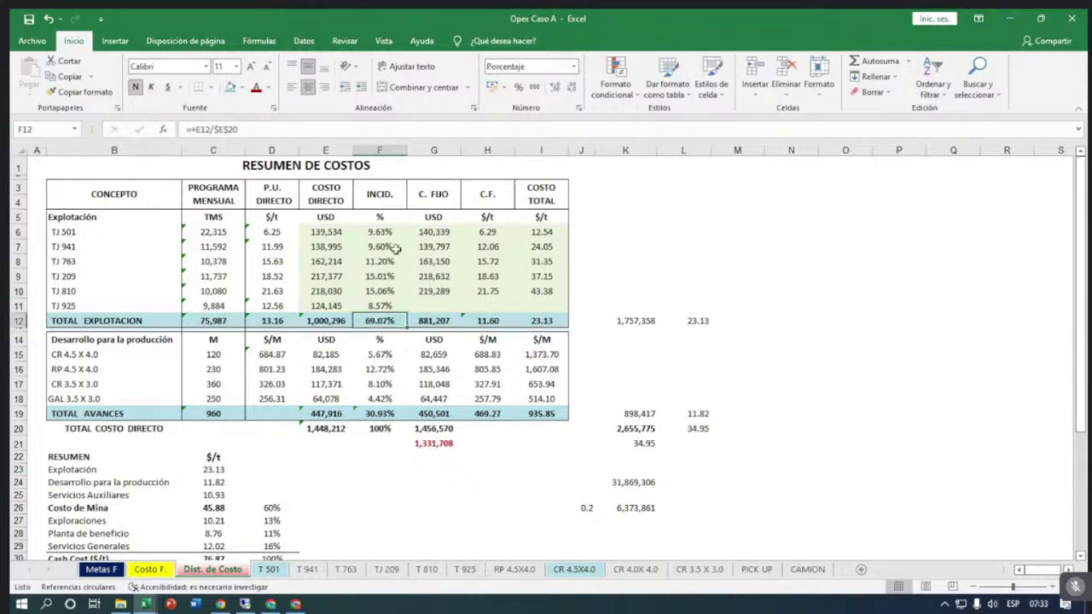
# Format the incidence percentages in F6:F19 to show no decimal places.
pyautogui.moveTo(379, 232); pyautogui.dragTo(385, 415)
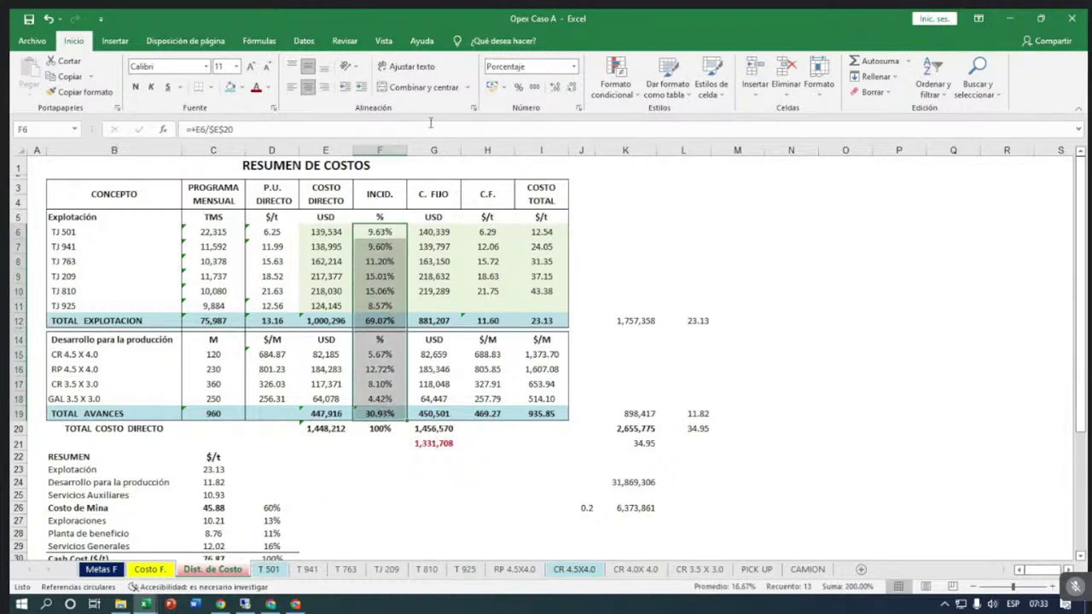
pyautogui.click(567, 86)
pyautogui.click(567, 87)
pyautogui.click(419, 493)
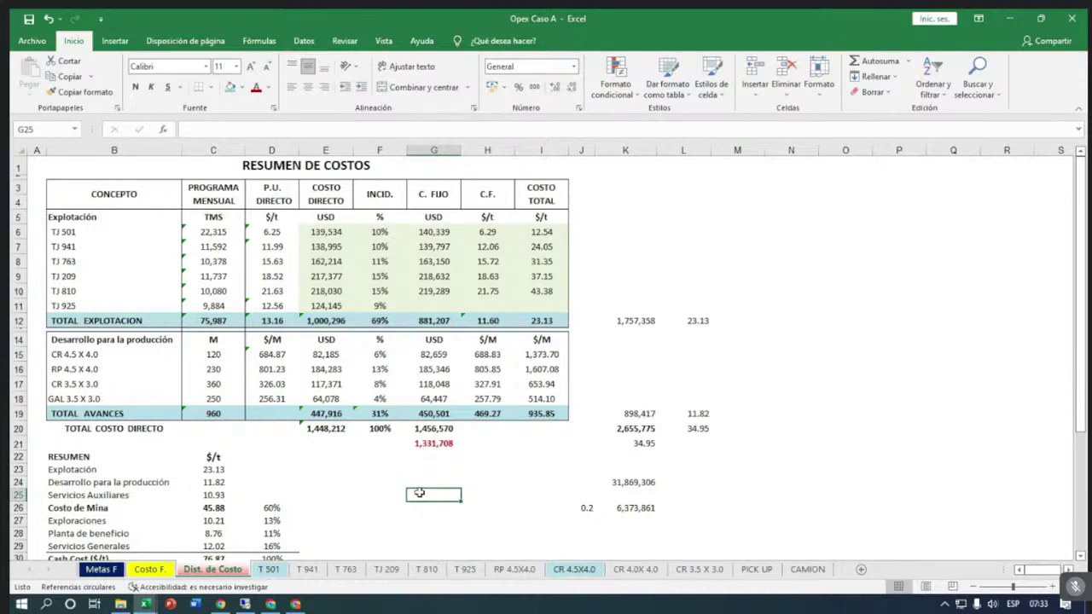
# Review the TOTAL AVANCES incidence in F19 and the total incidence formula in F20.
pyautogui.click(381, 413)
pyautogui.click(376, 428)
pyautogui.write('=+F12+F19')
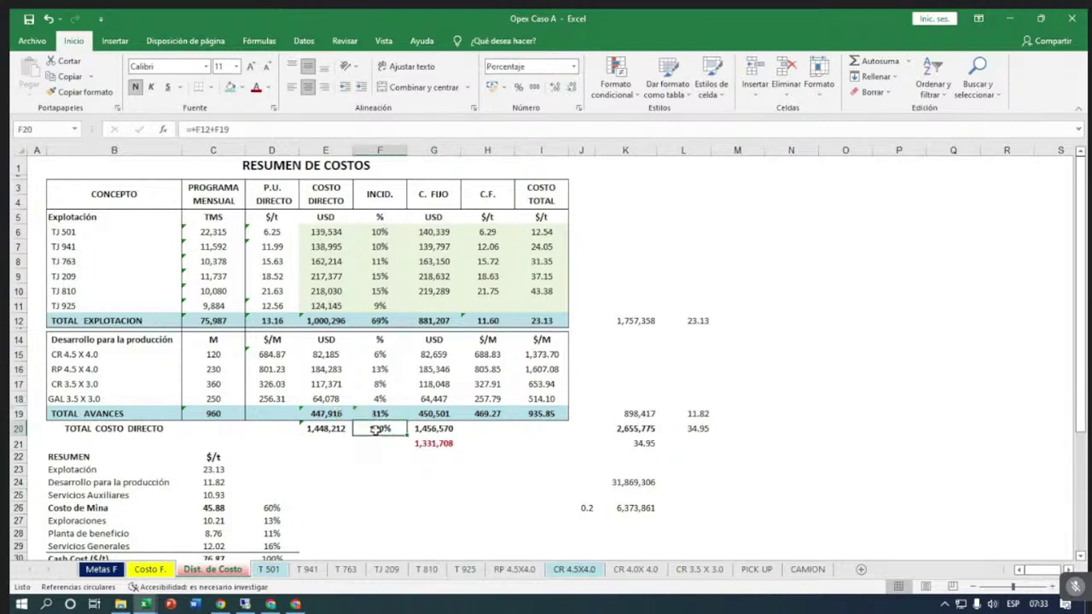
pyautogui.click(365, 453)
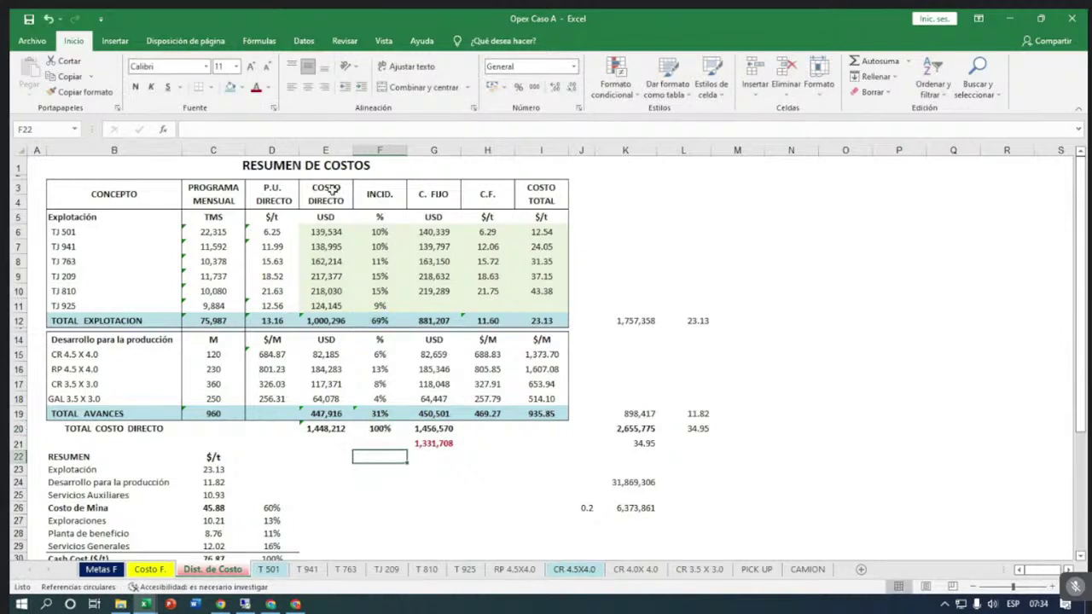
# Remove the green fill from the exploitation cost cells, setting E6:J11 to no fill.
pyautogui.moveTo(317, 233); pyautogui.dragTo(588, 308)
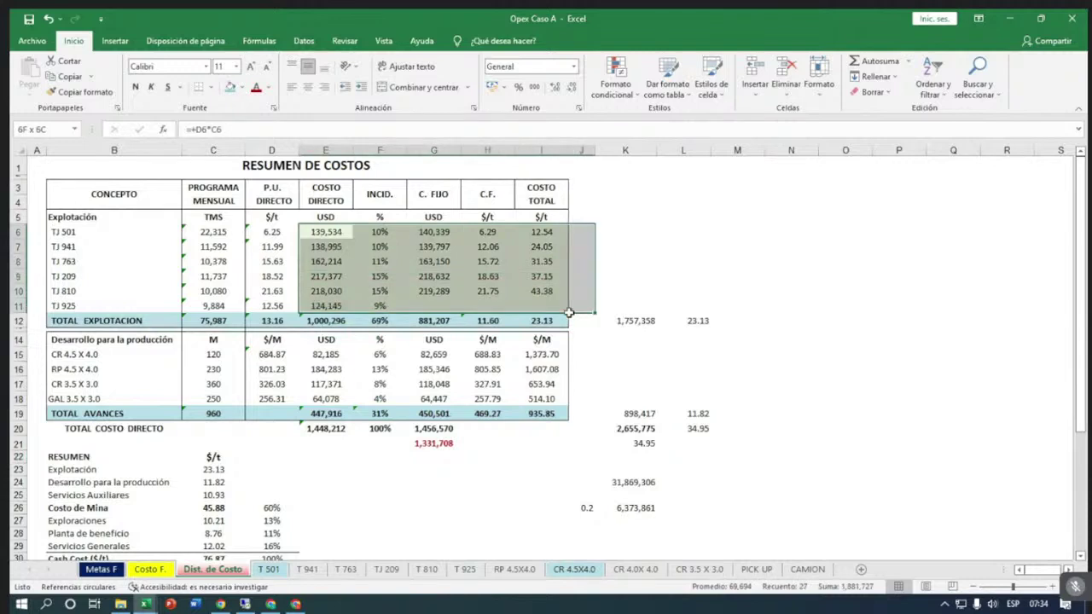
pyautogui.click(245, 89)
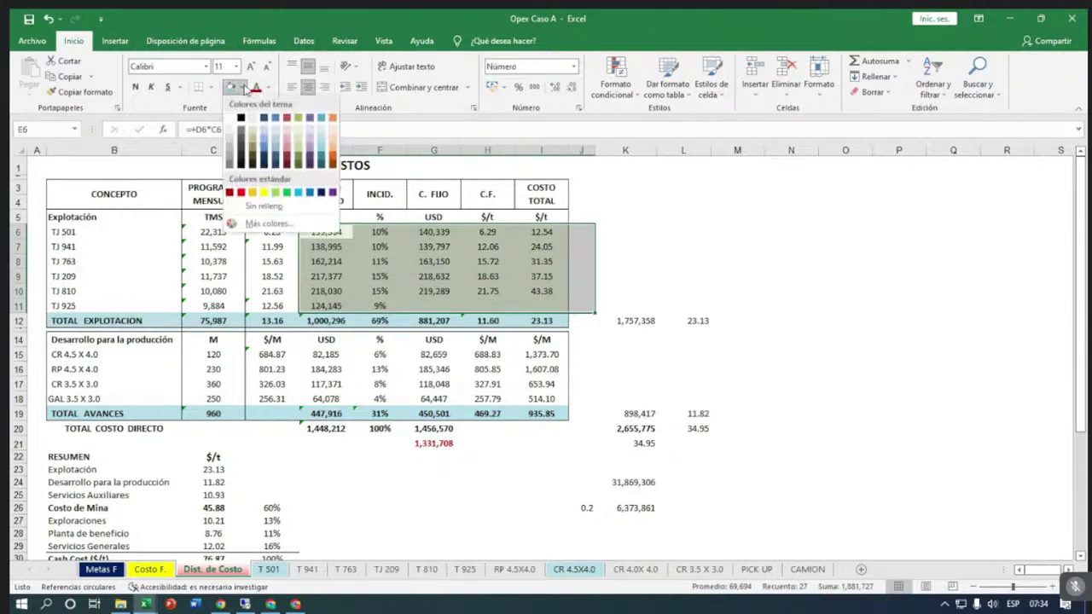
pyautogui.click(256, 205)
pyautogui.click(379, 260)
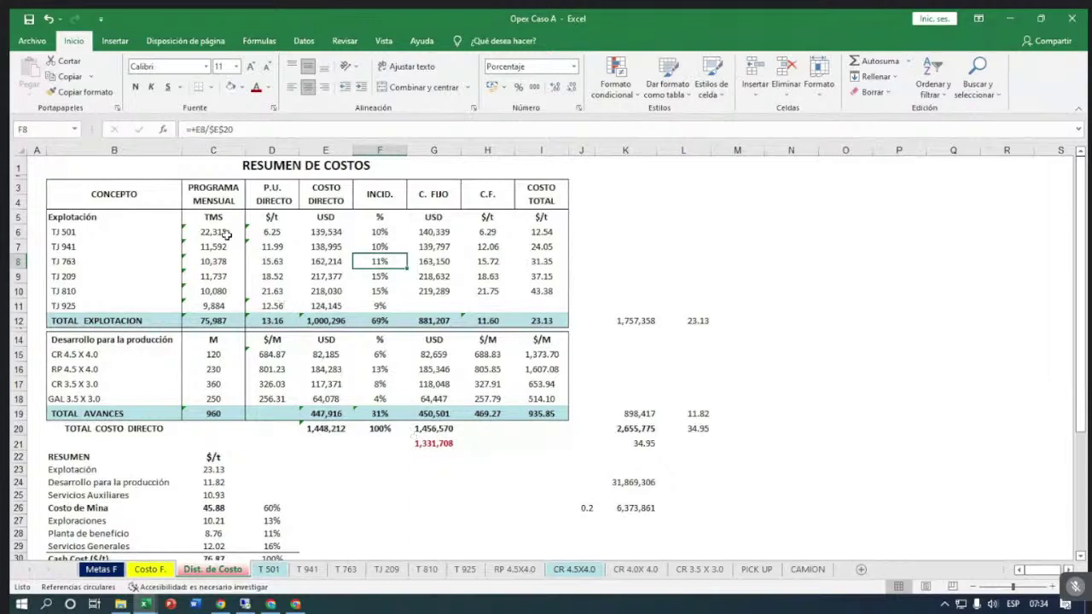
# Examine TJ 501's incidence in F6 and the total fixed cost link in G20 as the basis for distributing fixed cost.
pyautogui.click(377, 231)
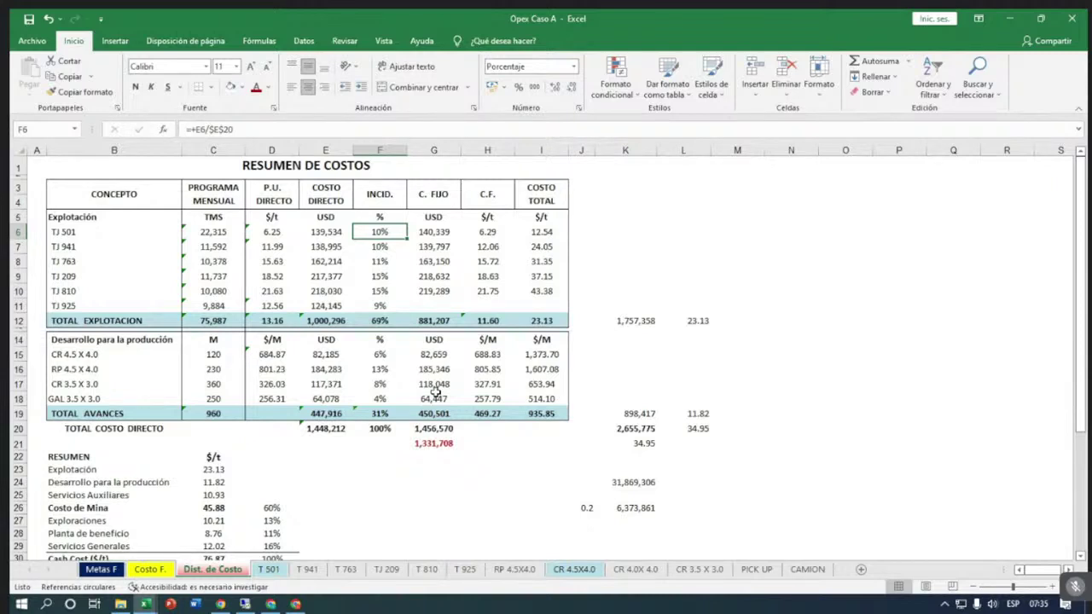
pyautogui.click(71, 233)
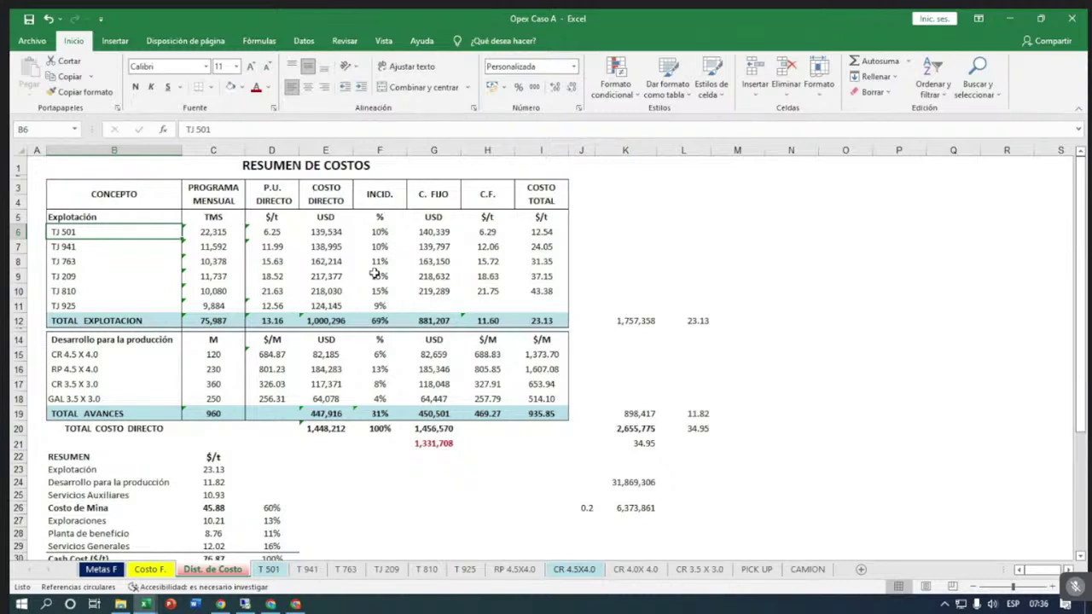
pyautogui.click(441, 428)
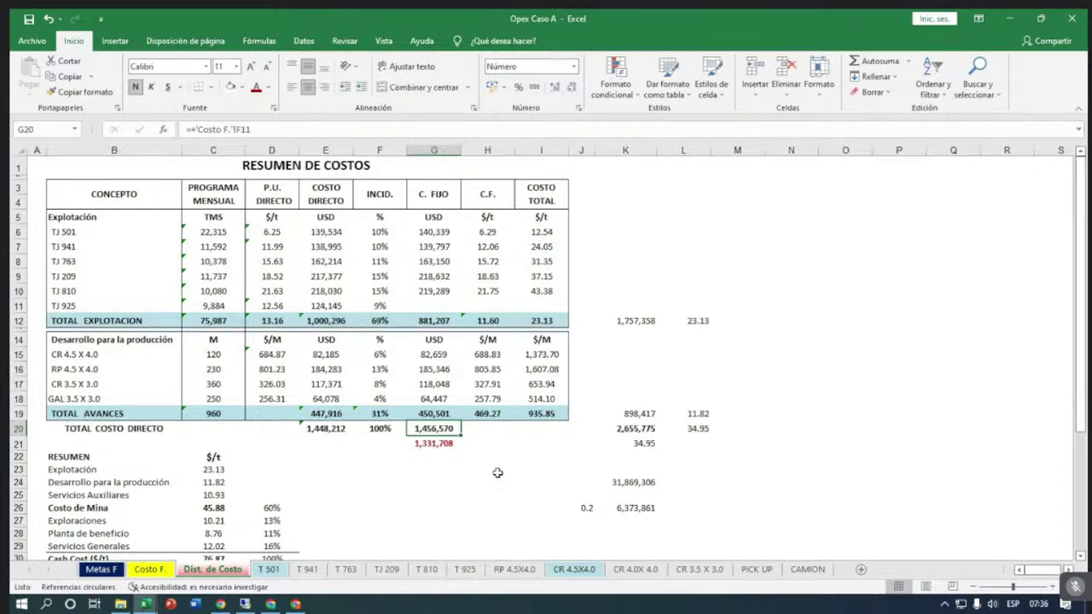
# Review the exploitation incidences in F6:F11, the total fixed cost in G20 and TJ 501's fixed cost formula in G6.
pyautogui.moveTo(380, 230); pyautogui.dragTo(374, 300)
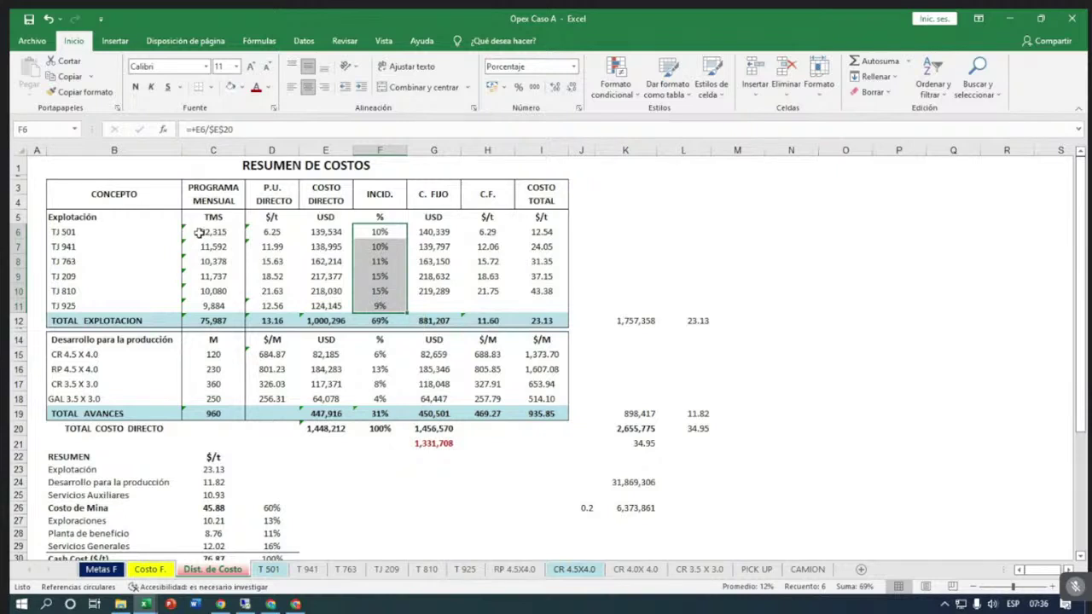
pyautogui.click(380, 248)
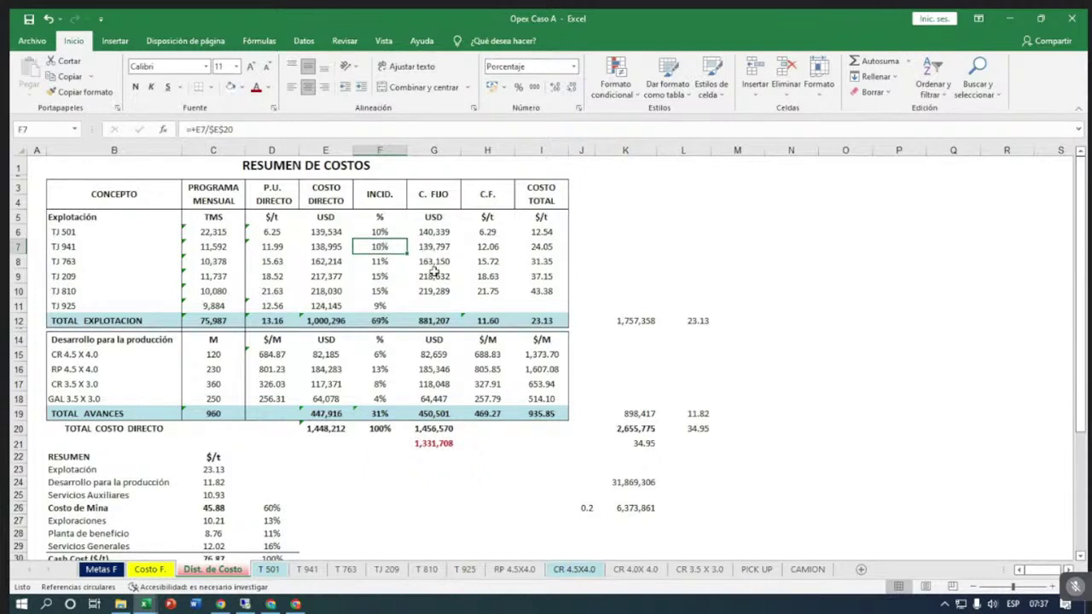
pyautogui.click(438, 428)
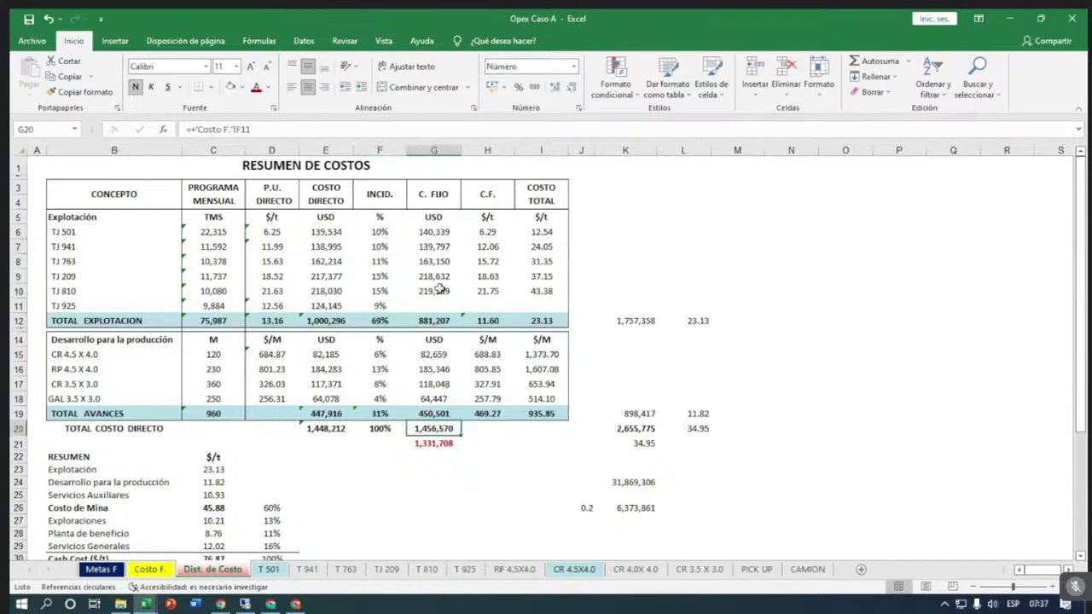
pyautogui.click(438, 233)
pyautogui.press('F2')
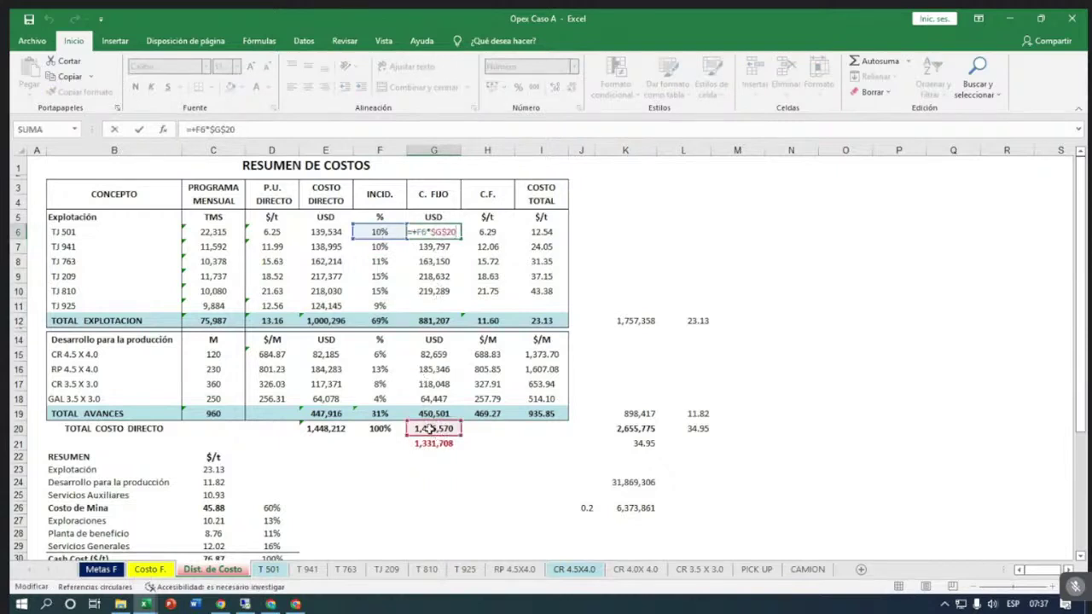
pyautogui.click(487, 304)
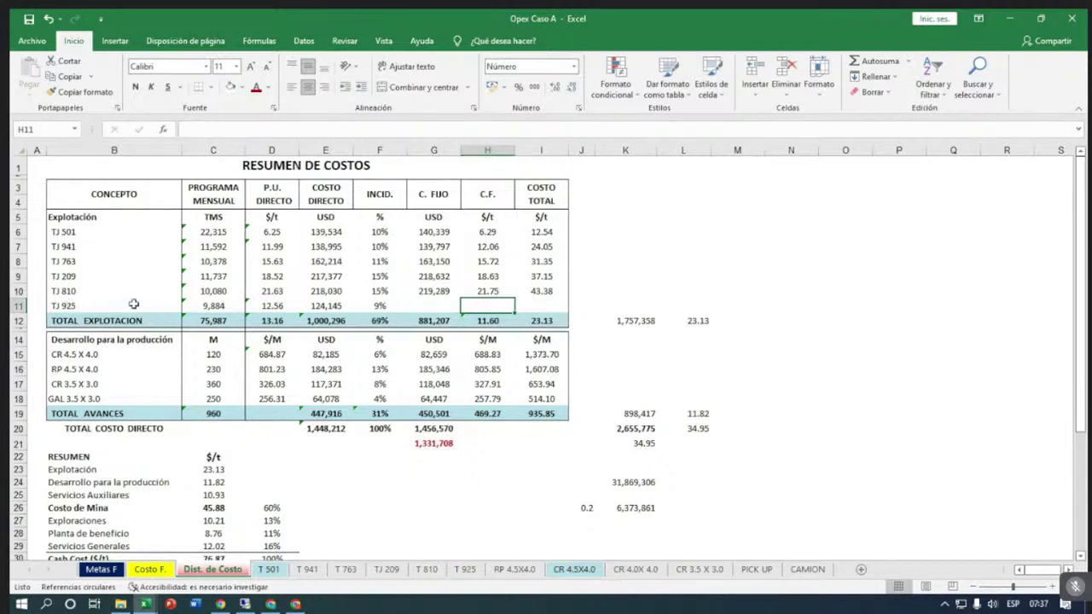
# Calculate TJ 925's fixed cost in G11 with the formula +G20*F11.
pyautogui.click(435, 293)
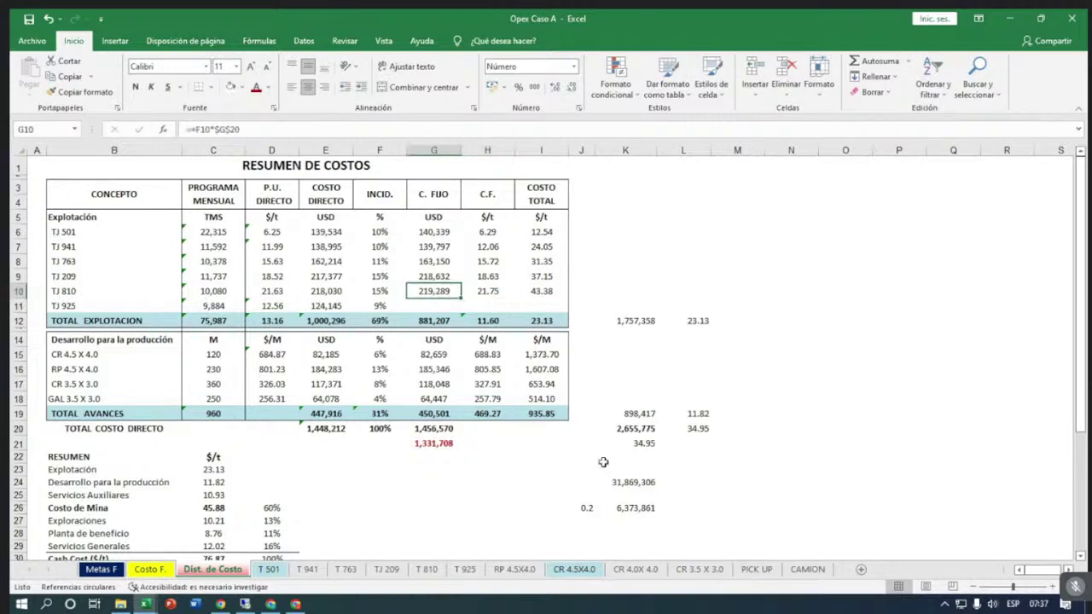
pyautogui.press('Down')
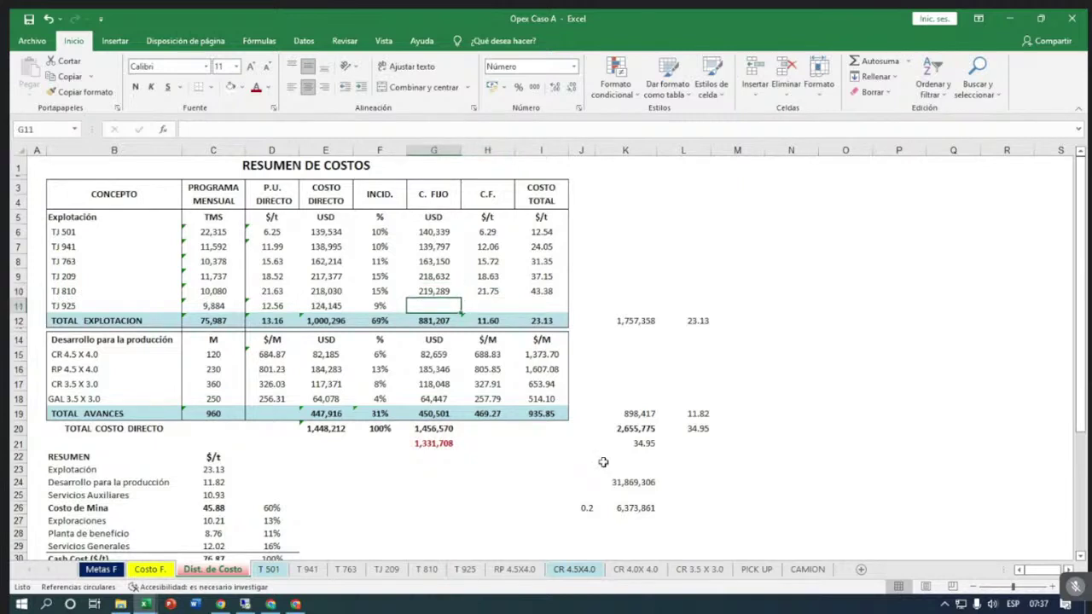
pyautogui.write('+')
pyautogui.click(432, 428)
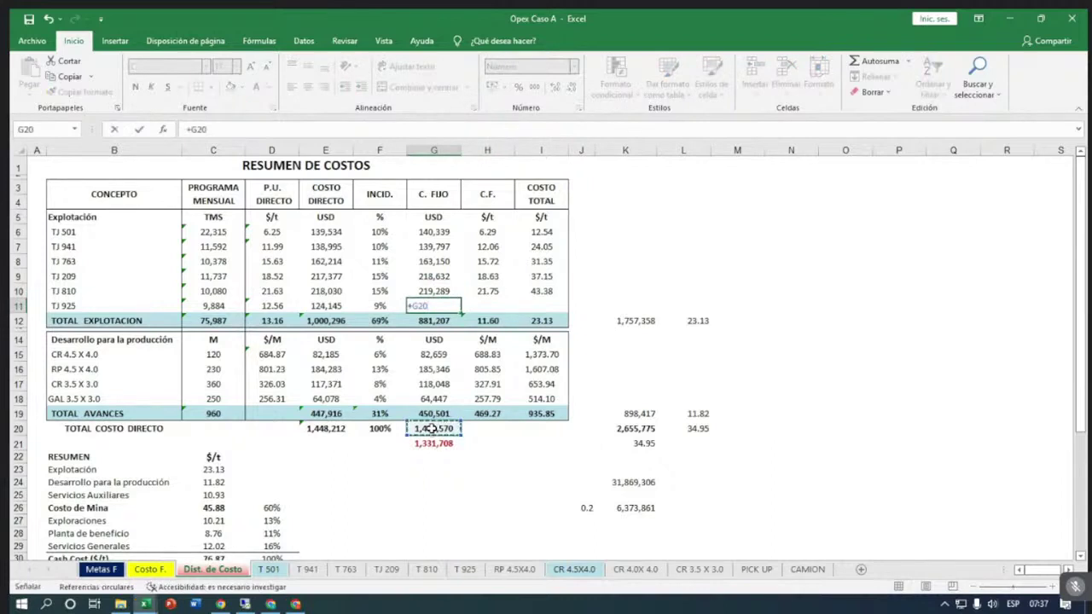
pyautogui.write('*')
pyautogui.click(373, 309)
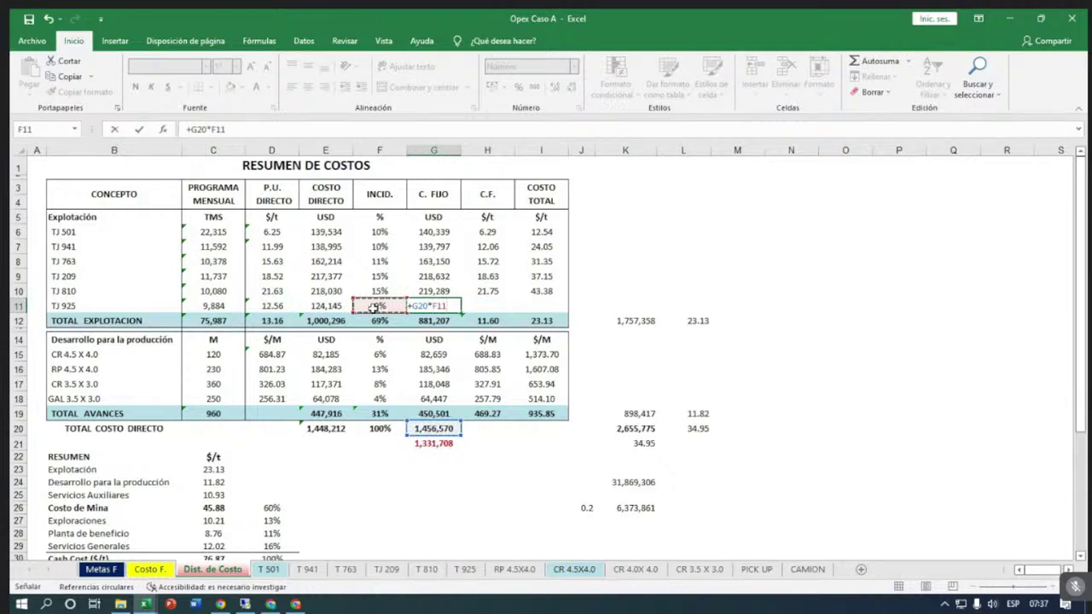
pyautogui.press('Return')
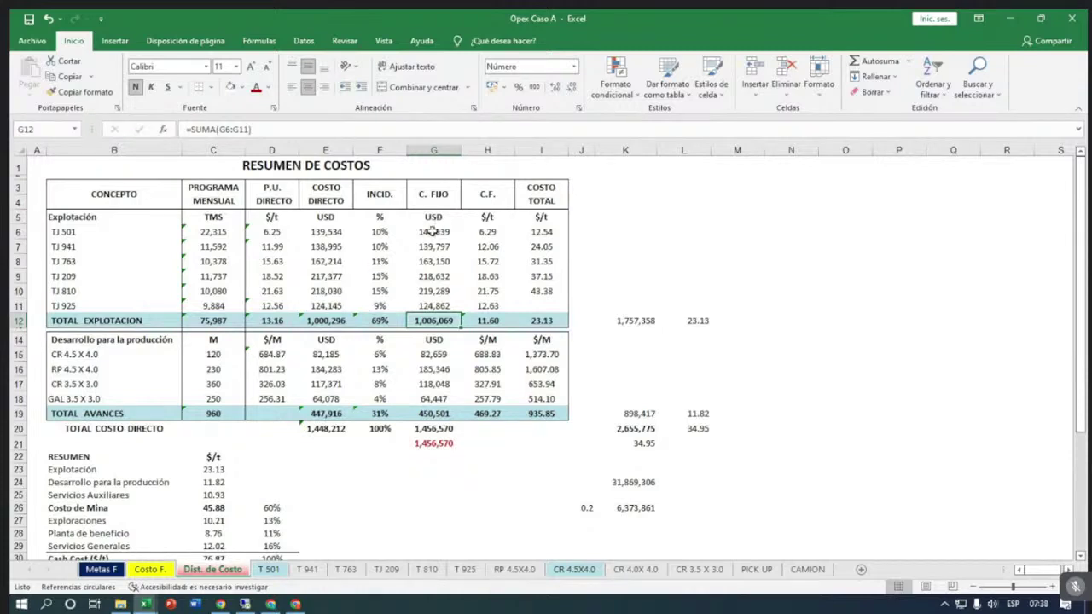
# Review the fixed cost sums in G12 and G19, the combined total in G21 and the linked total in G20.
pyautogui.press('F2')
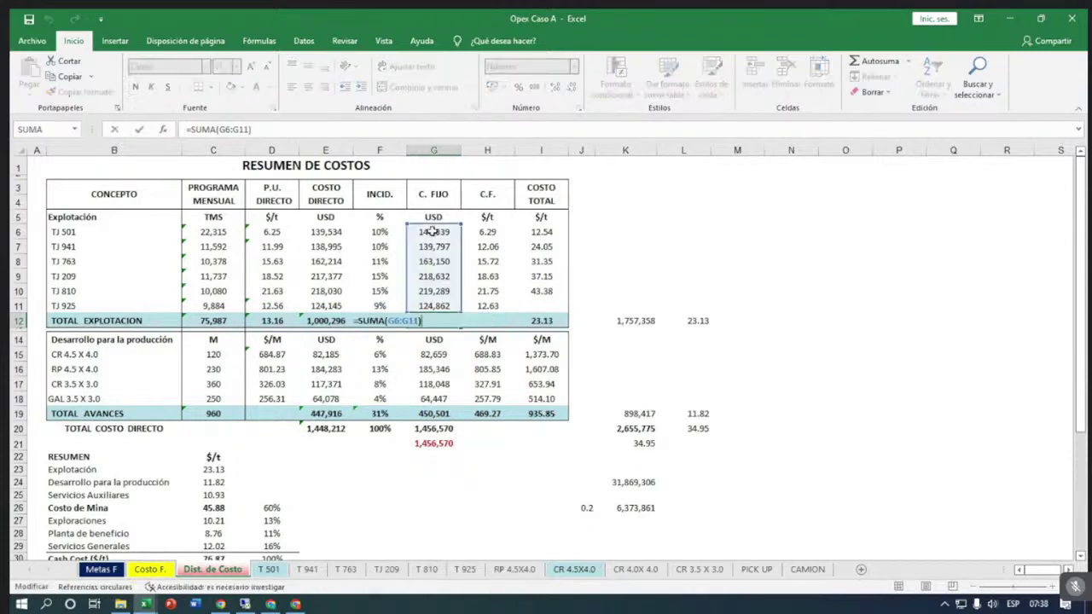
pyautogui.click(440, 412)
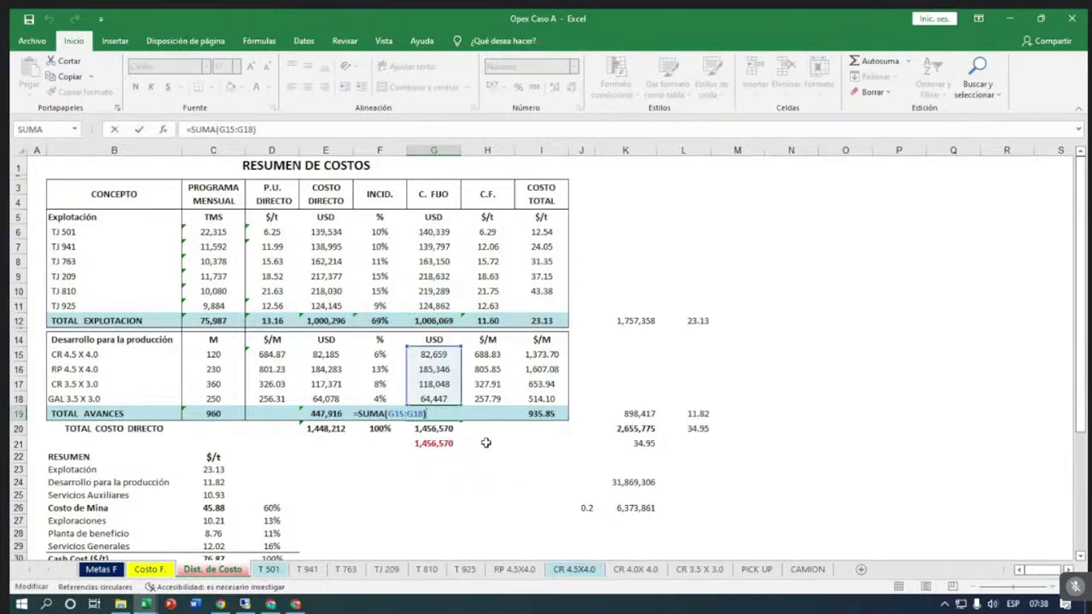
pyautogui.click(529, 468)
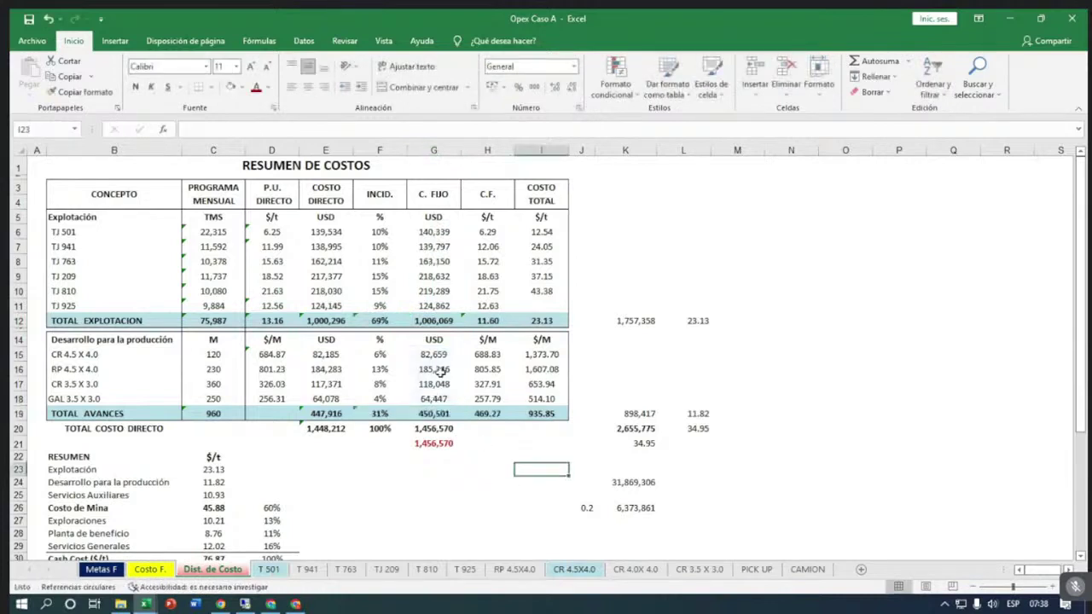
pyautogui.click(431, 417)
pyautogui.click(447, 458)
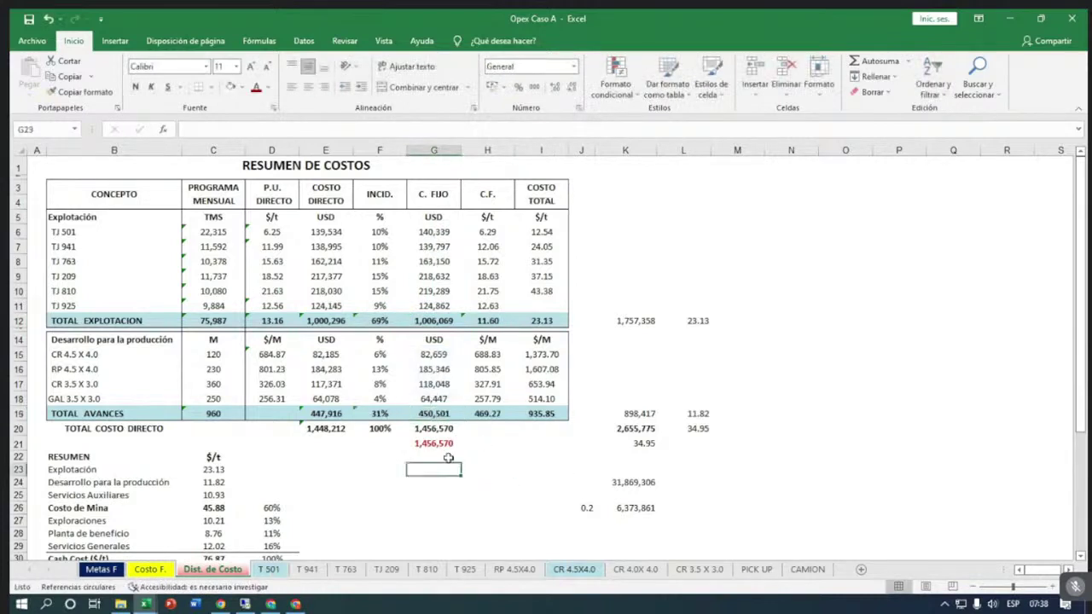
pyautogui.doubleClick(442, 428)
pyautogui.click(473, 494)
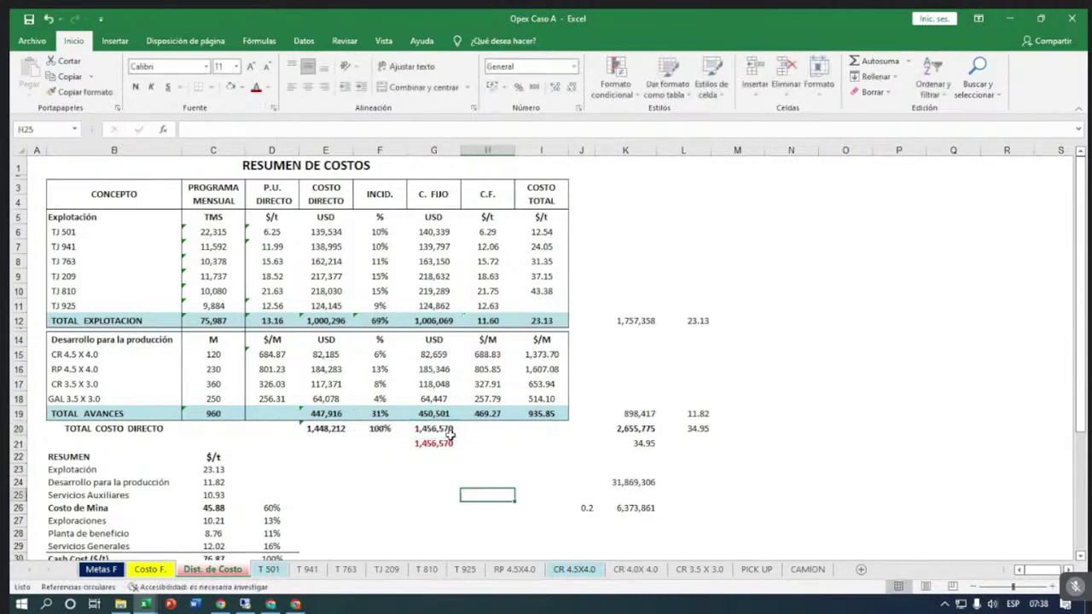
pyautogui.click(436, 443)
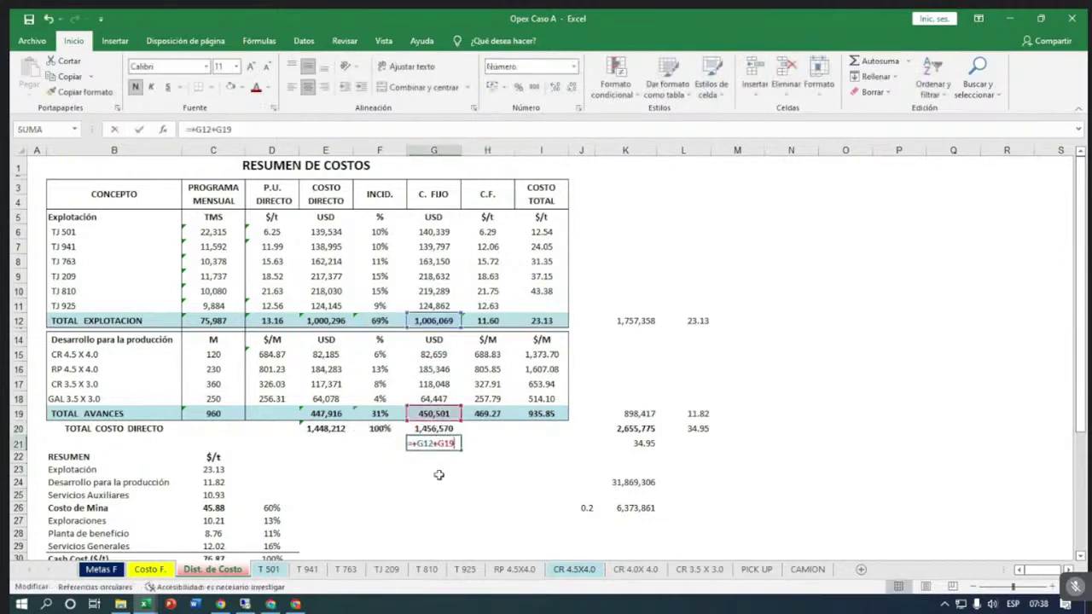
pyautogui.click(446, 506)
pyautogui.click(435, 429)
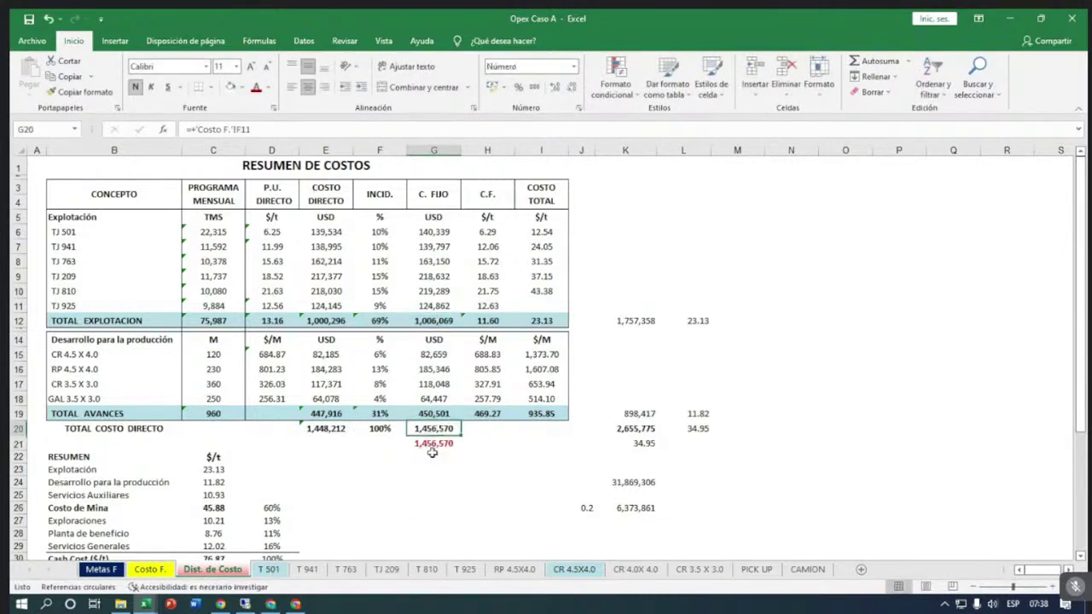
# Add a check of the fixed cost totals in G22 with the formula +G20-G21 and center the cell.
pyautogui.click(431, 457)
pyautogui.press('F2')
pyautogui.write('+')
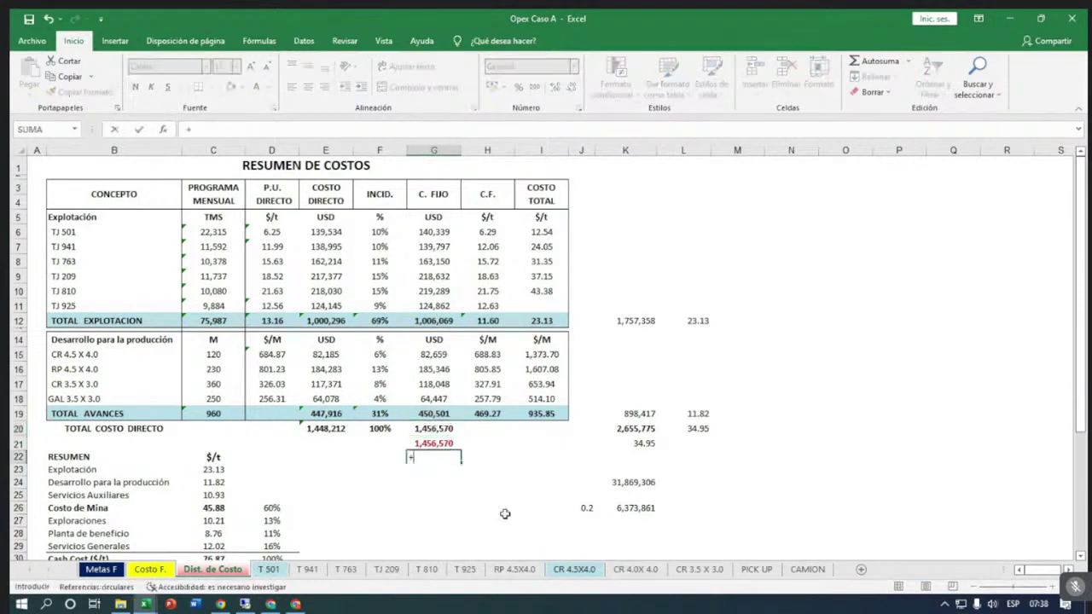
pyautogui.press('Up')
pyautogui.press('Up')
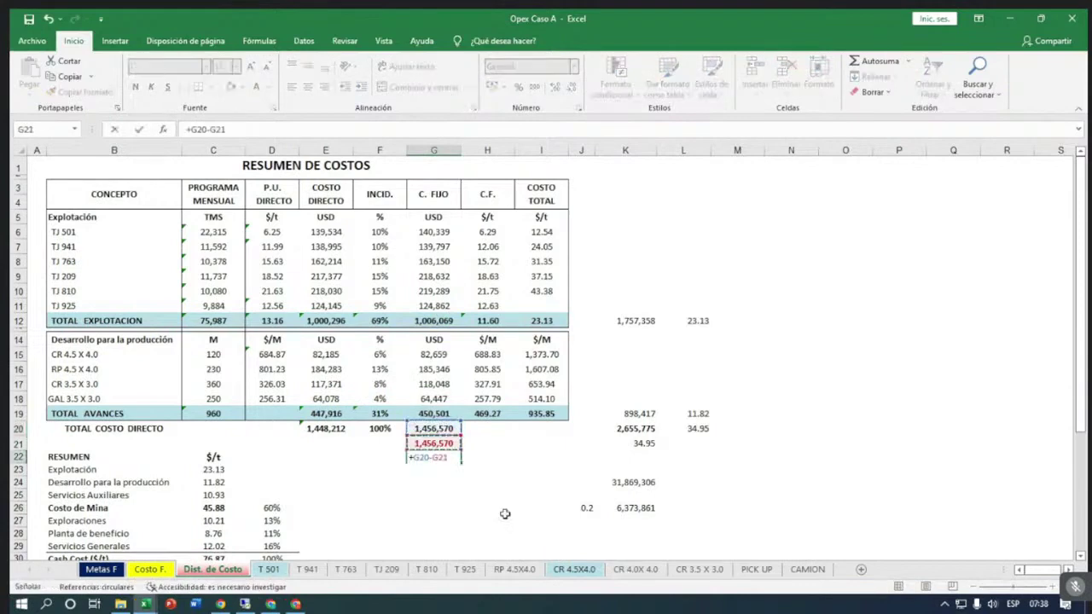
pyautogui.press('Return')
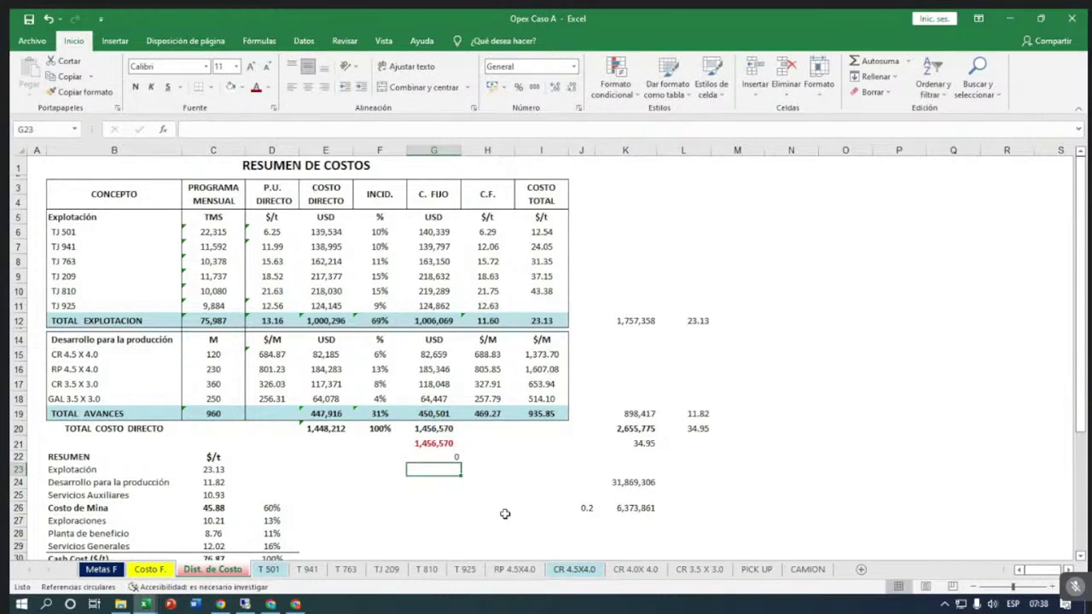
pyautogui.click(445, 456)
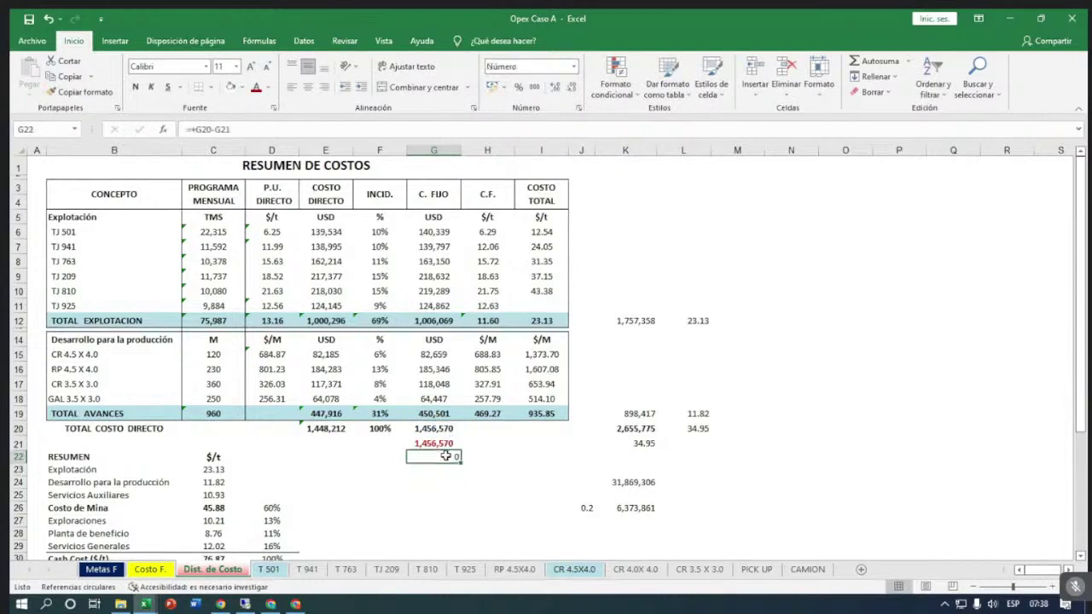
pyautogui.click(308, 86)
# Examine the unit fixed cost formulas in column H for the exploitation and development rows, including H6, H9, H16 and H18.
pyautogui.click(482, 232)
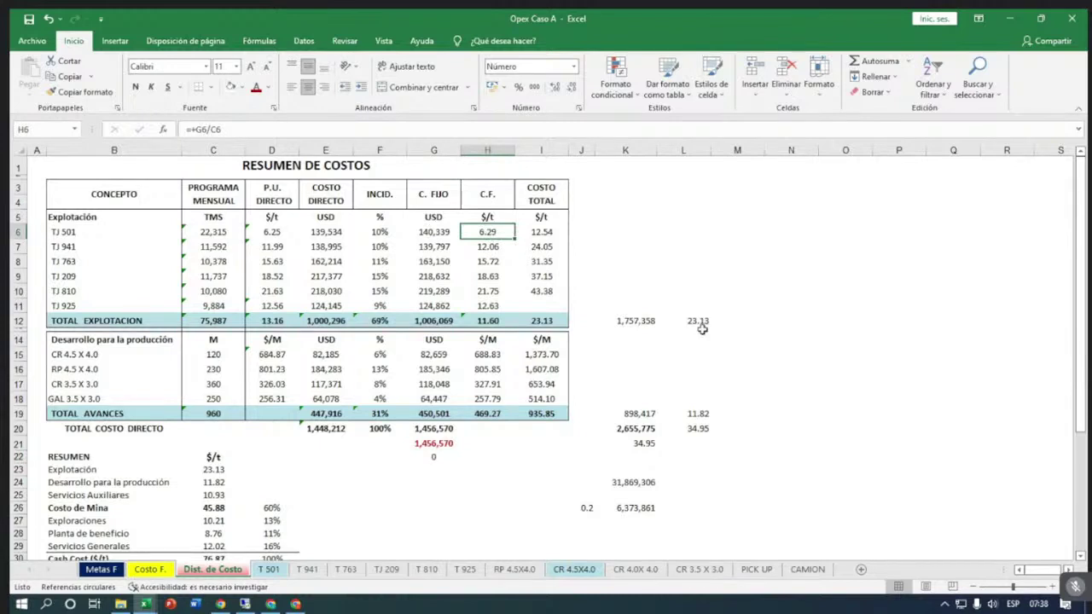
pyautogui.press('F2')
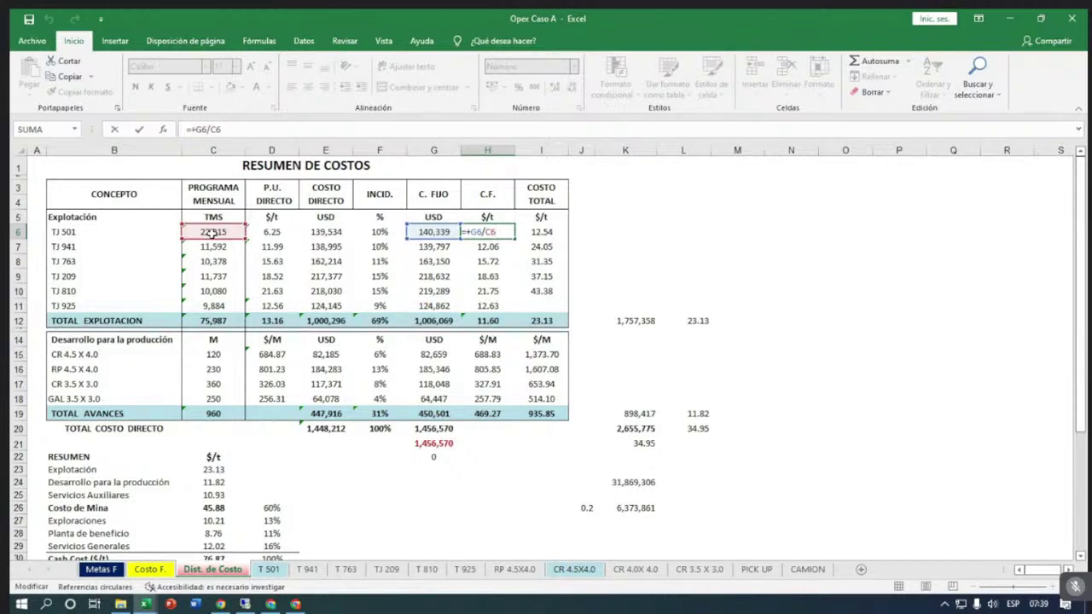
pyautogui.press('Return')
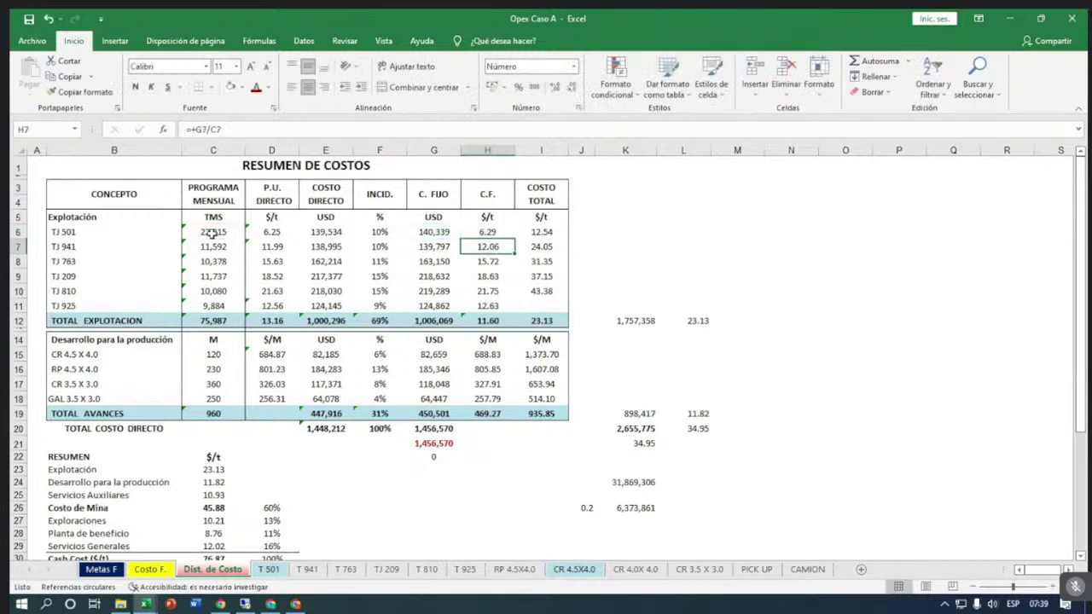
pyautogui.press('F2')
pyautogui.doubleClick(487, 275)
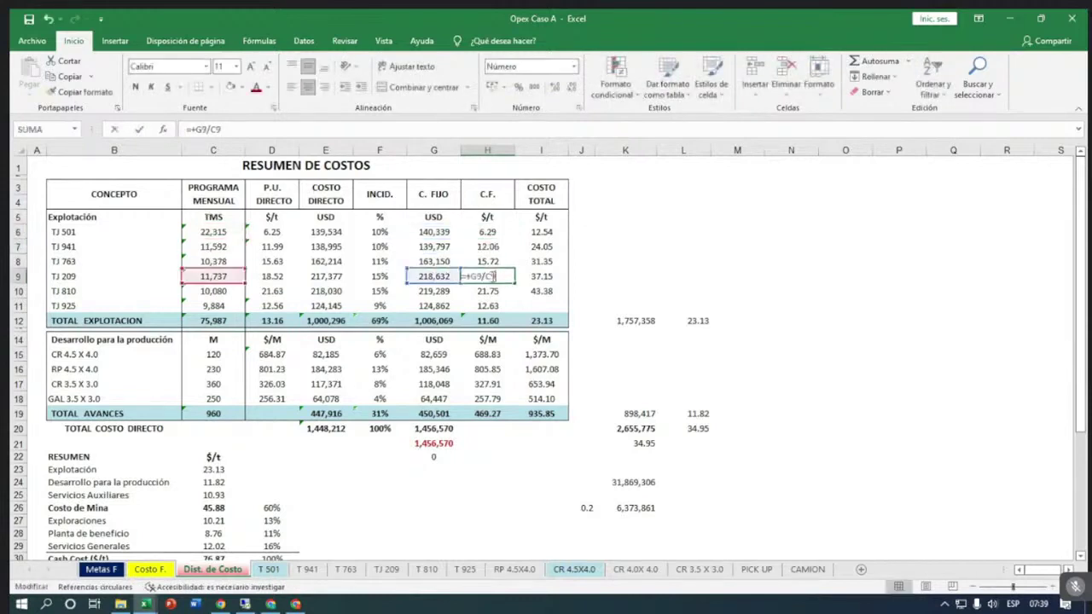
pyautogui.doubleClick(489, 370)
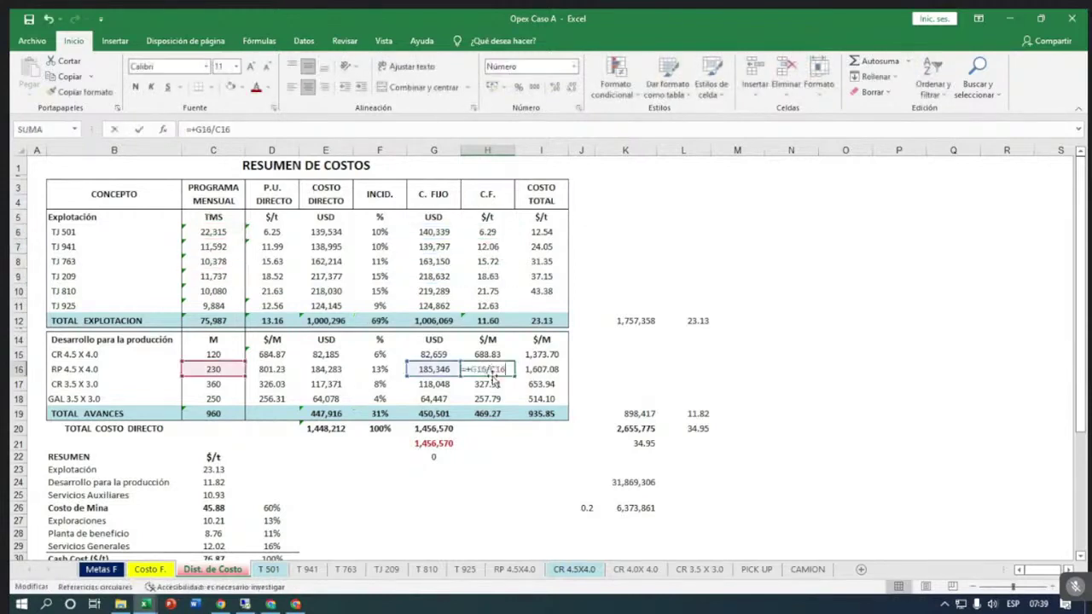
pyautogui.press('Return')
pyautogui.press('Return')
pyautogui.press('F2')
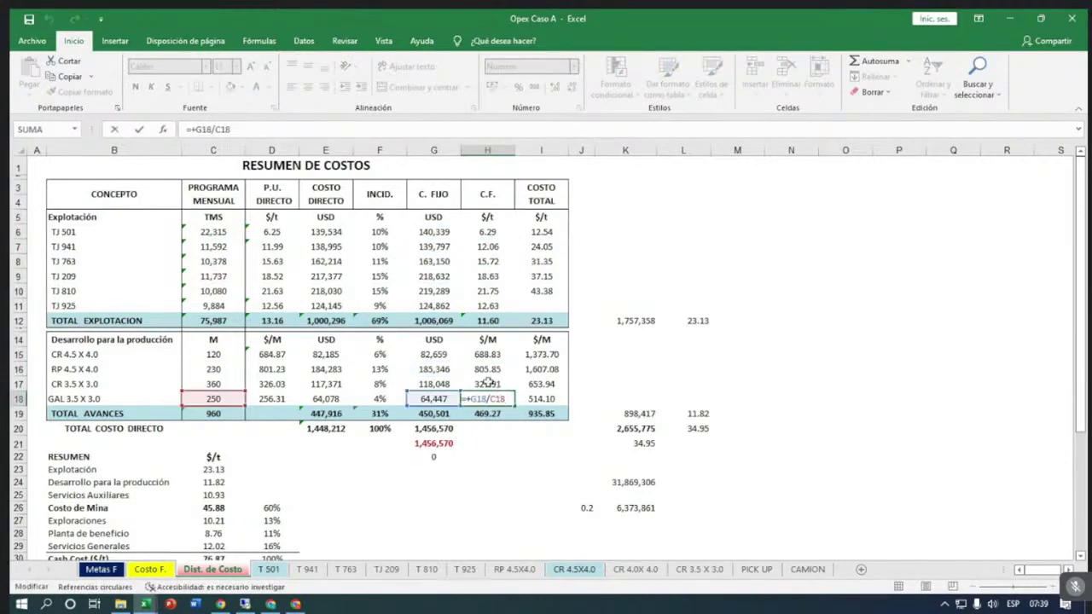
pyautogui.press('Return')
# Compare the direct unit prices in column D with the unit fixed costs in column H and inspect the total cost formulas in I6 and I7.
pyautogui.click(637, 322)
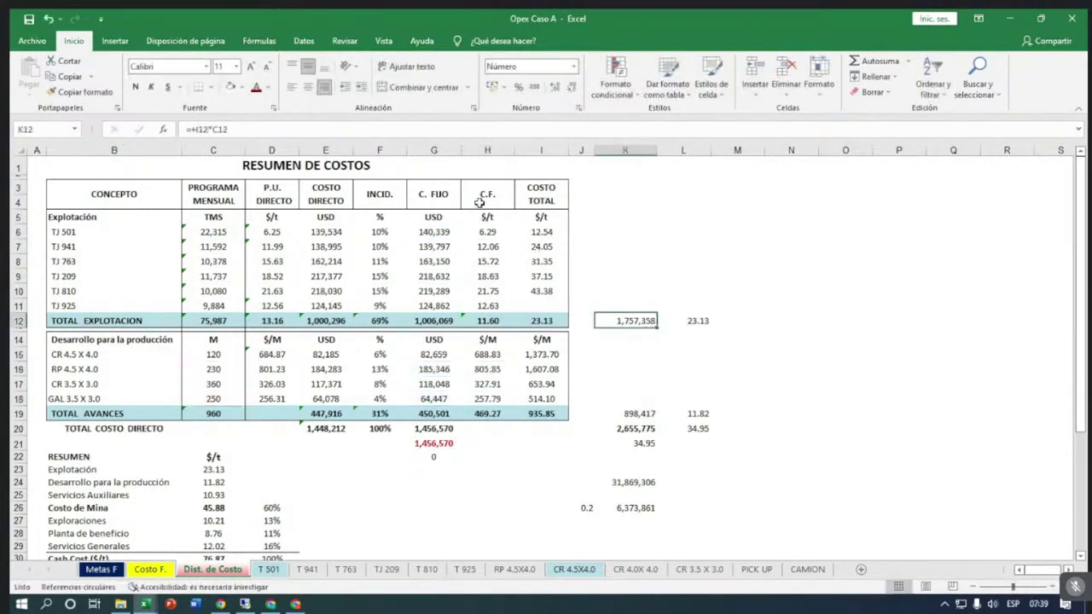
pyautogui.moveTo(483, 216); pyautogui.dragTo(483, 299)
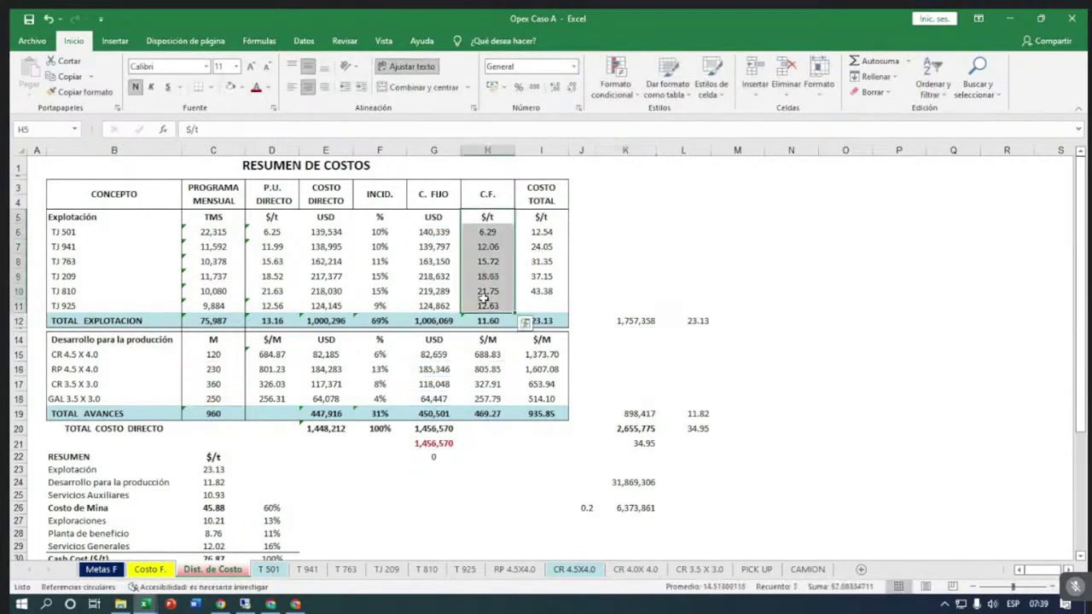
pyautogui.moveTo(280, 231); pyautogui.dragTo(278, 292)
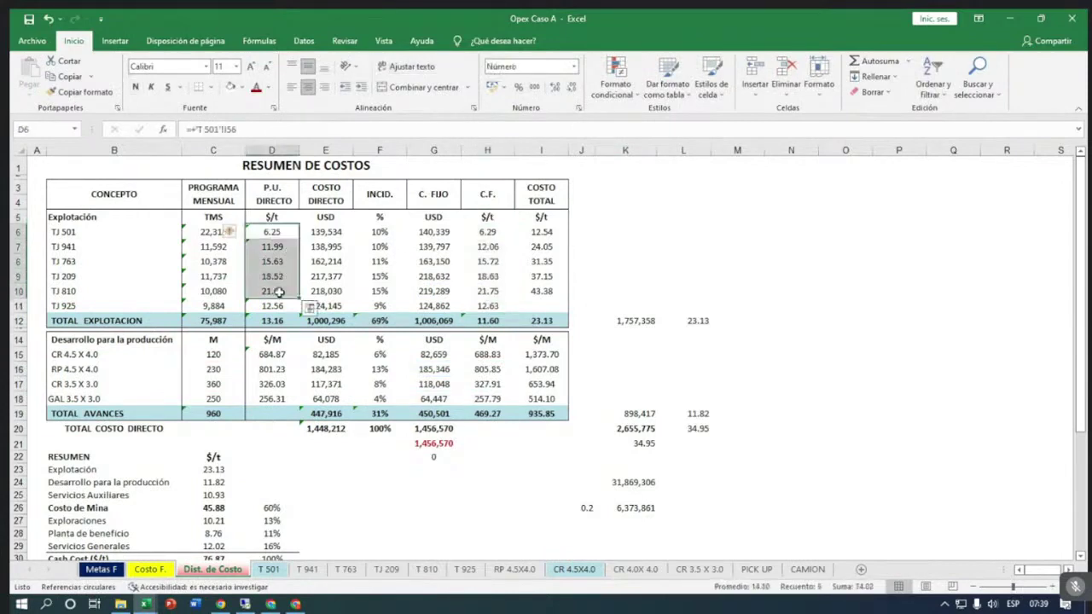
pyautogui.click(635, 231)
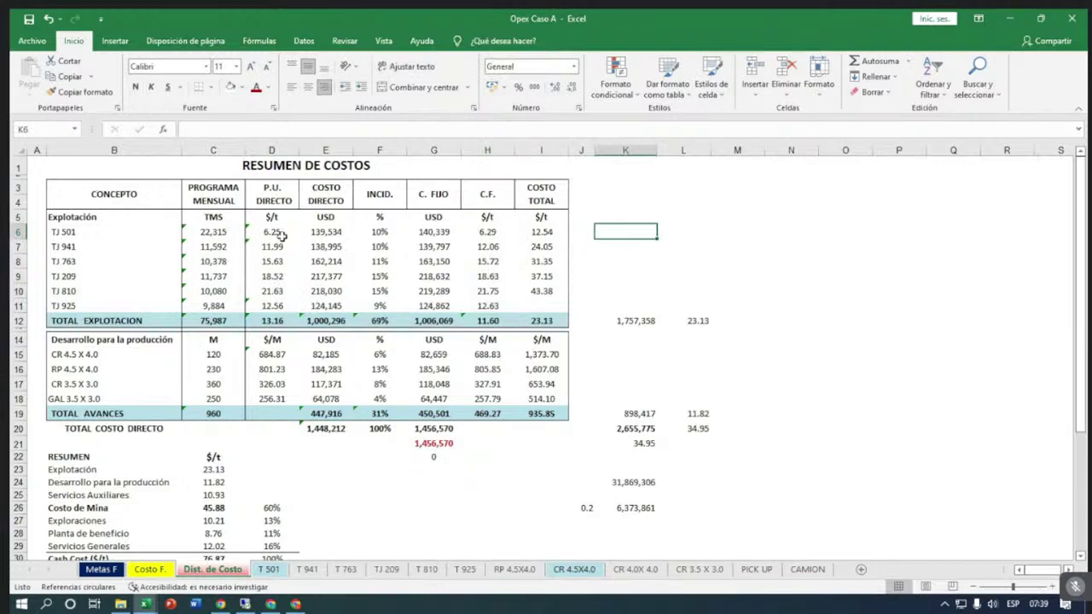
pyautogui.moveTo(278, 234); pyautogui.dragTo(272, 295)
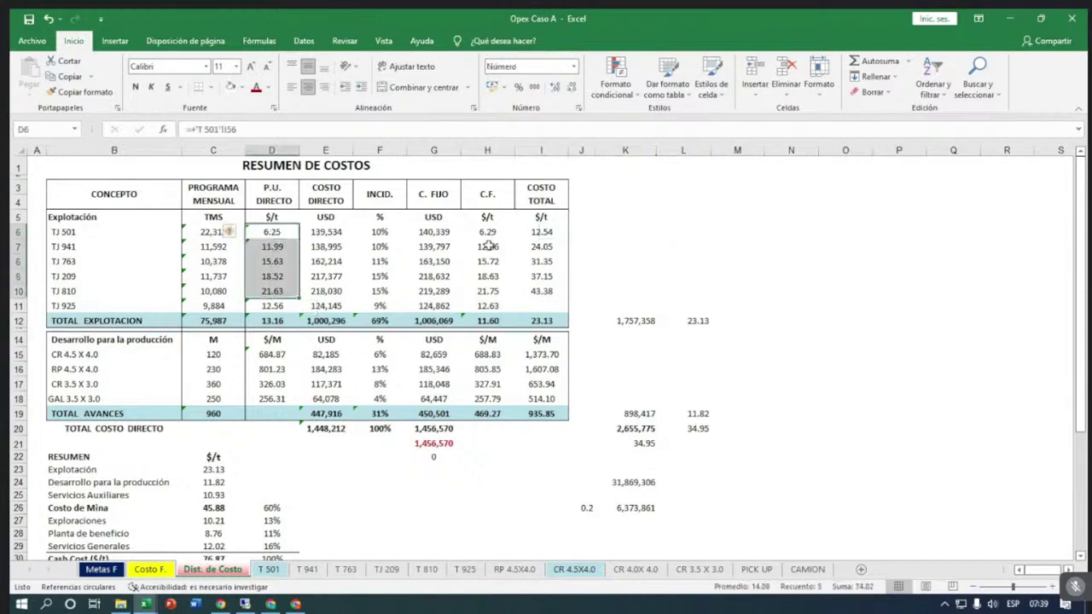
pyautogui.moveTo(487, 232); pyautogui.dragTo(481, 293)
pyautogui.doubleClick(533, 234)
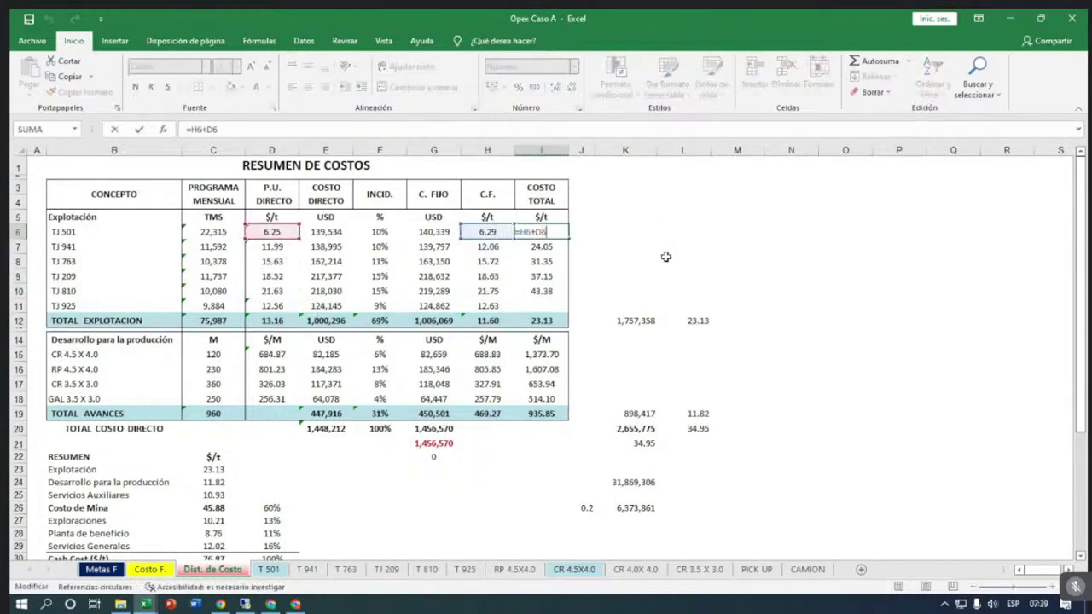
pyautogui.press('Escape')
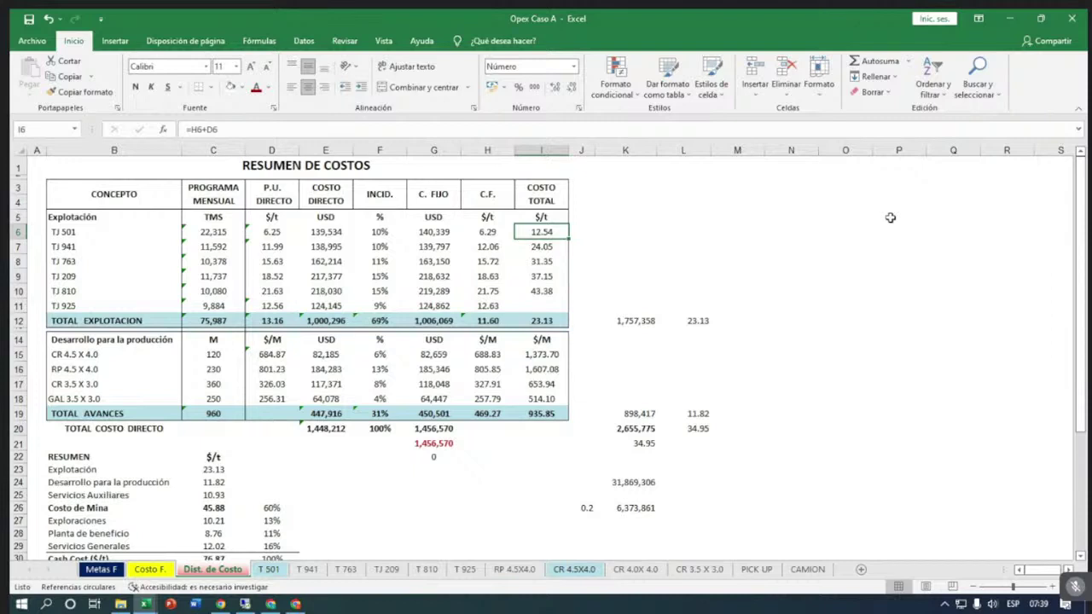
pyautogui.click(545, 247)
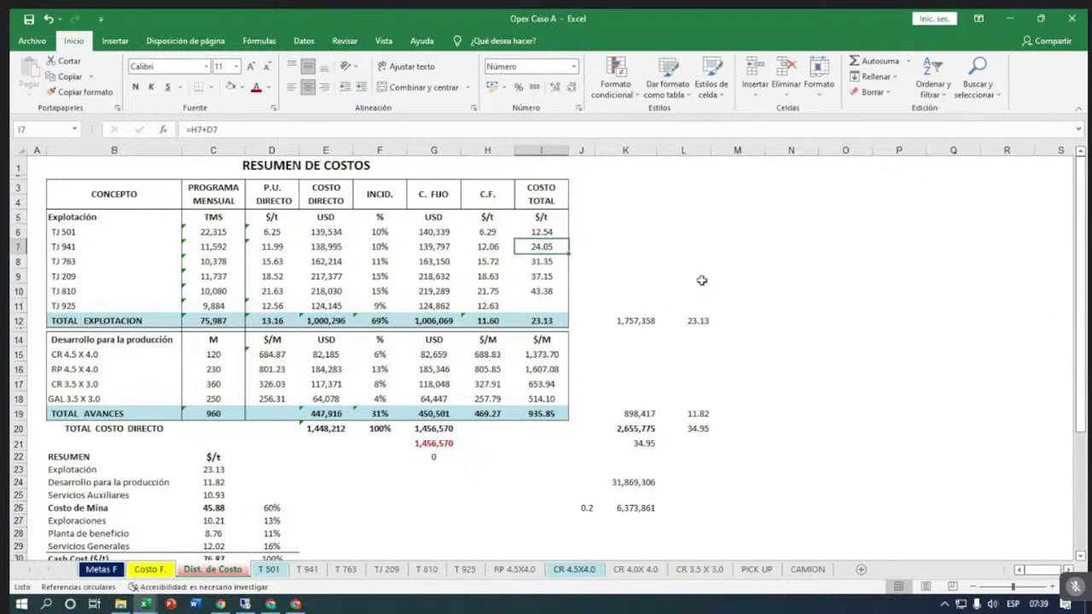
# Copy the total unit cost formula from I10 into I11 for TJ 925 and check that it reads =H11+D11.
pyautogui.press('F2')
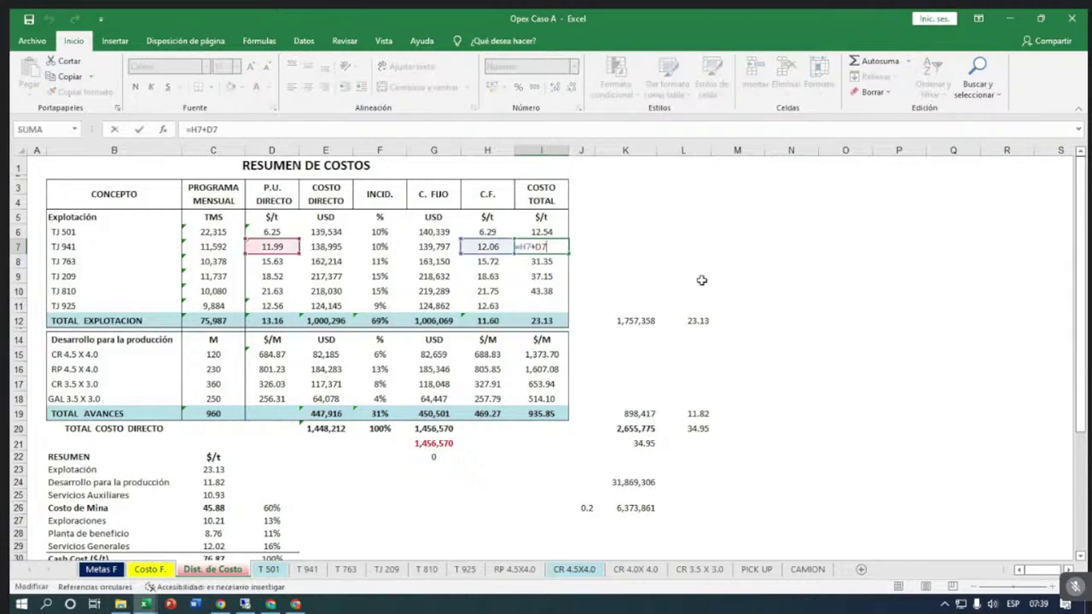
pyautogui.click(640, 249)
pyautogui.click(554, 291)
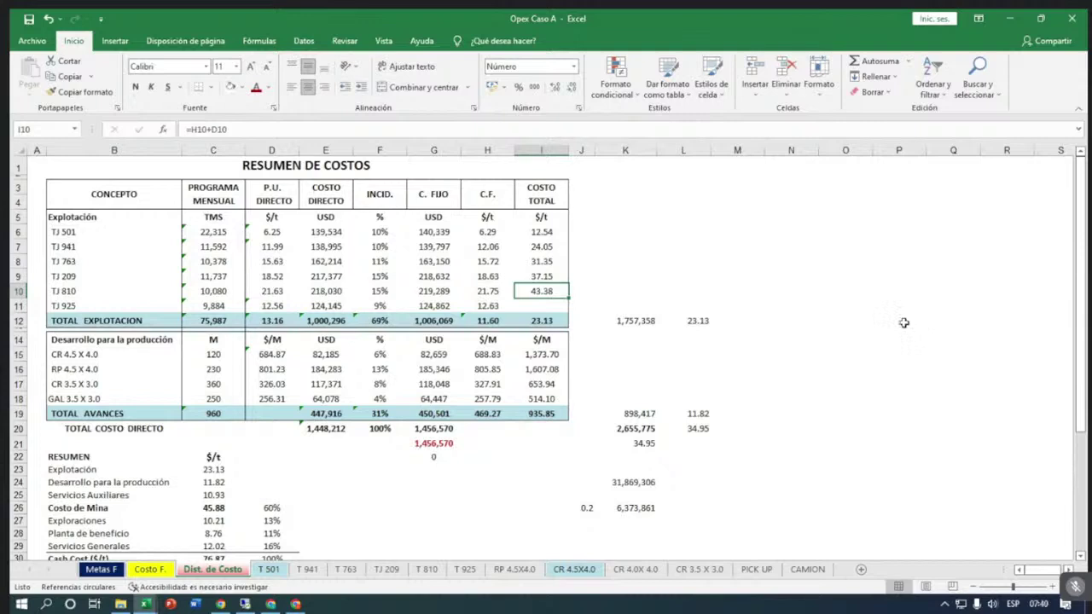
pyautogui.hotkey('ctrl', 'c')
pyautogui.press('Down')
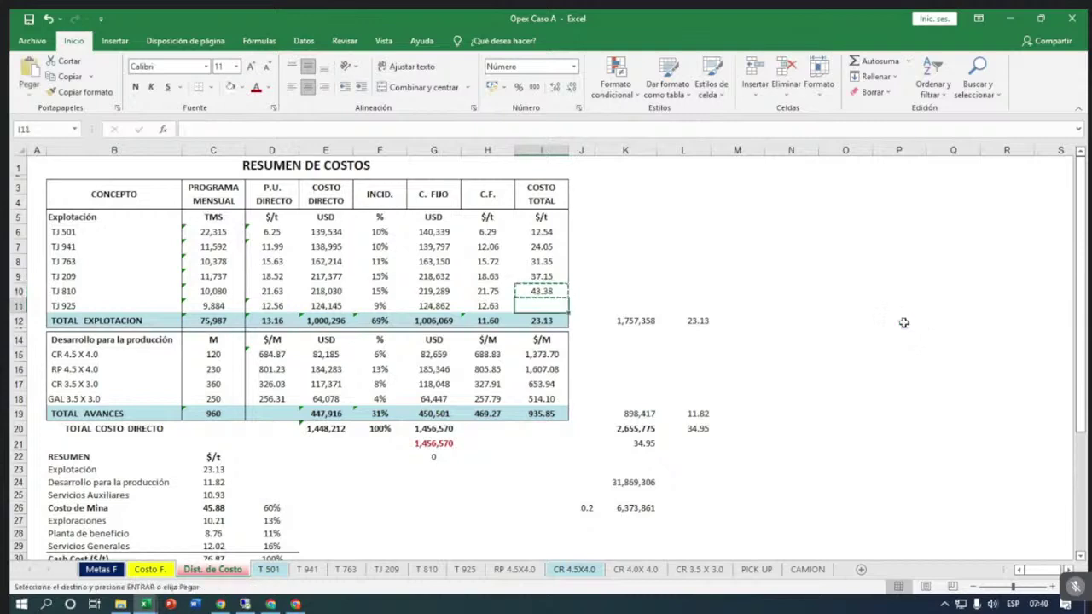
pyautogui.press('Return')
pyautogui.press('F2')
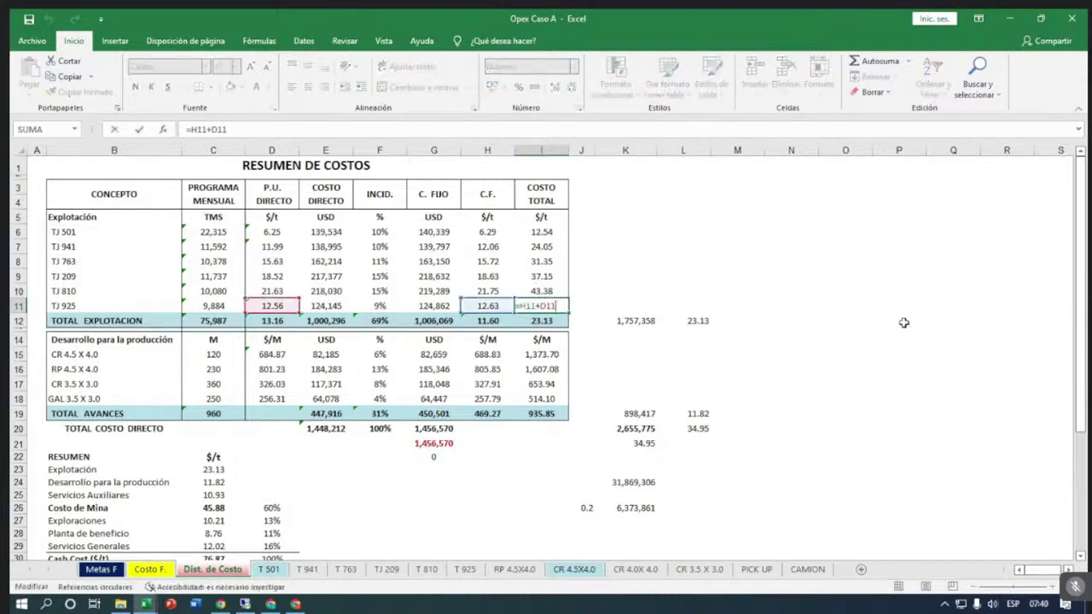
pyautogui.press('Return')
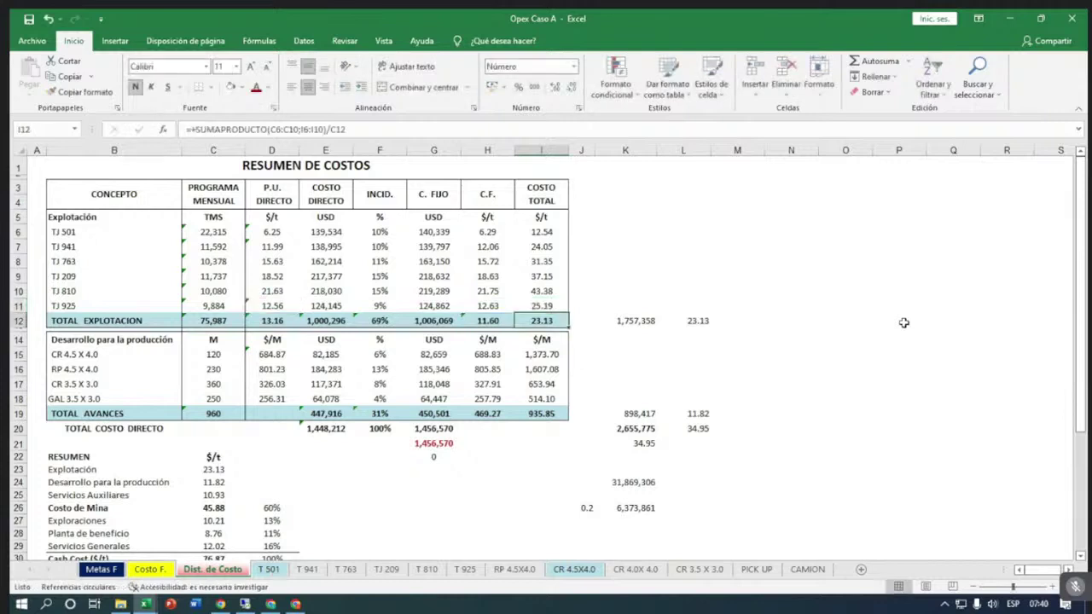
# Extend the SUMAPRODUCTO ranges in I12 to include TJ 925, making the formula =+SUMAPRODUCTO(C6:C11;I6:I11)/C12.
pyautogui.click(519, 368)
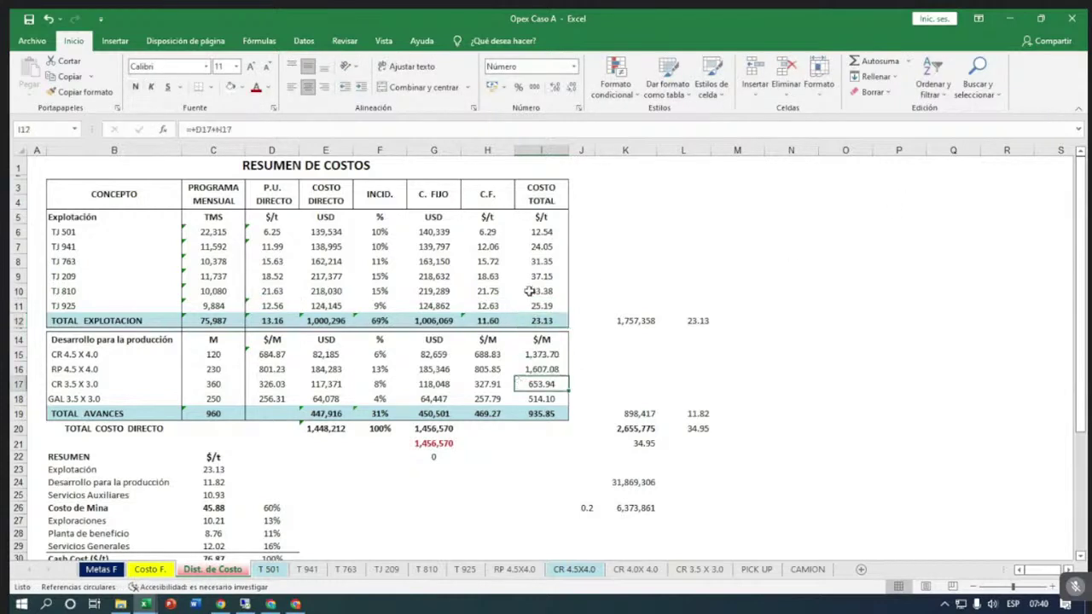
pyautogui.click(523, 320)
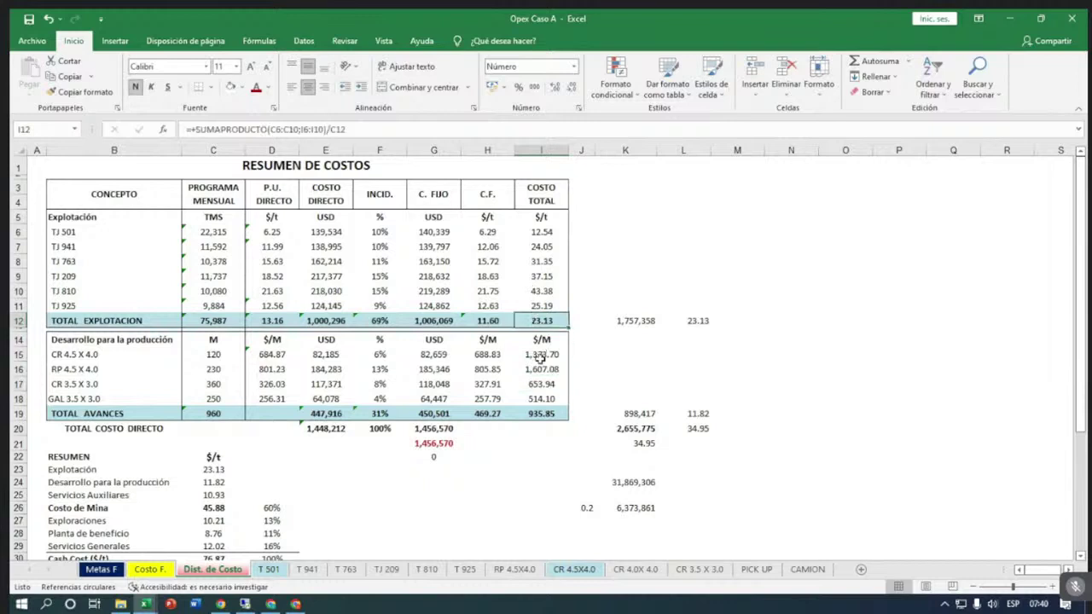
pyautogui.press('F2')
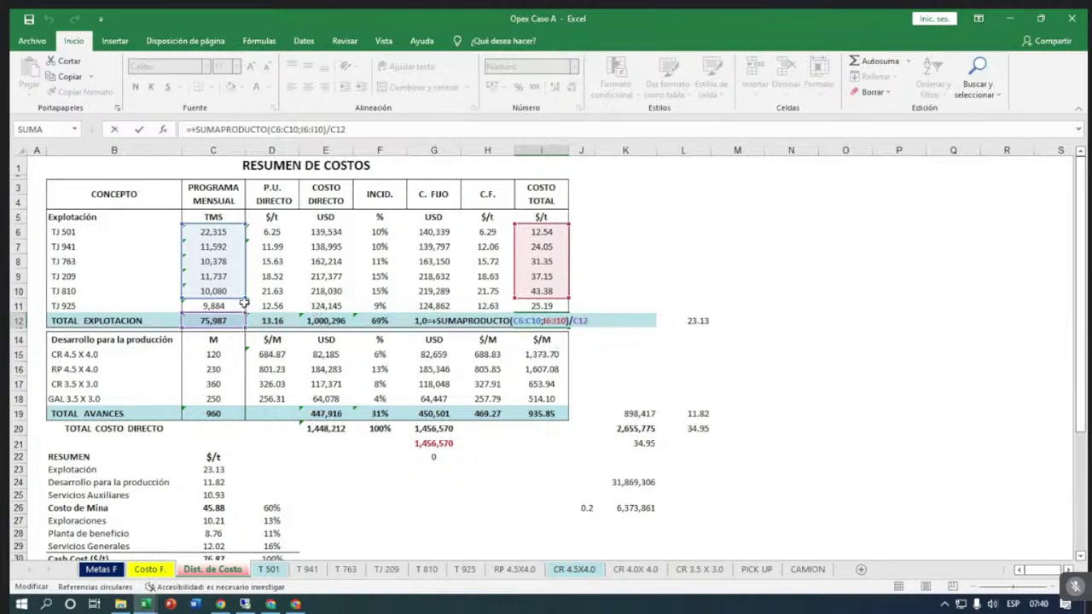
pyautogui.moveTo(243, 303); pyautogui.dragTo(246, 313)
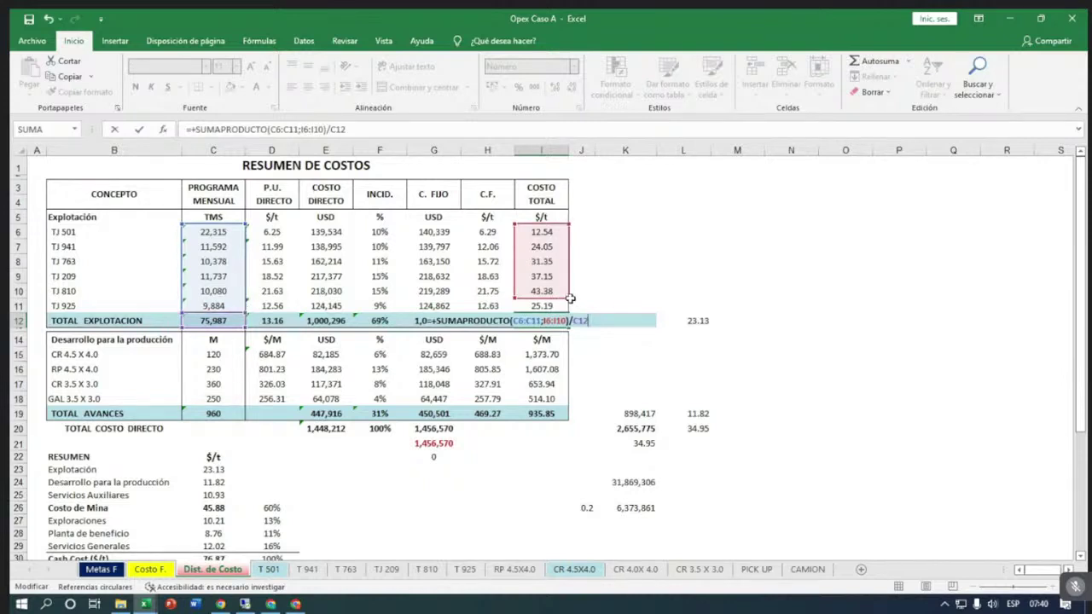
pyautogui.moveTo(570, 297); pyautogui.dragTo(566, 310)
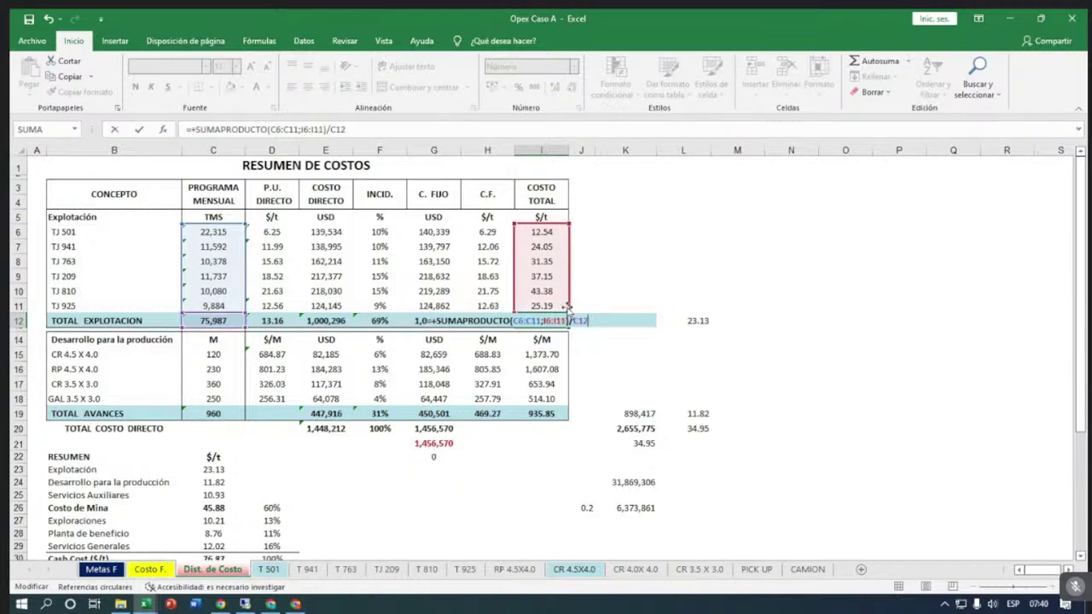
pyautogui.press('Return')
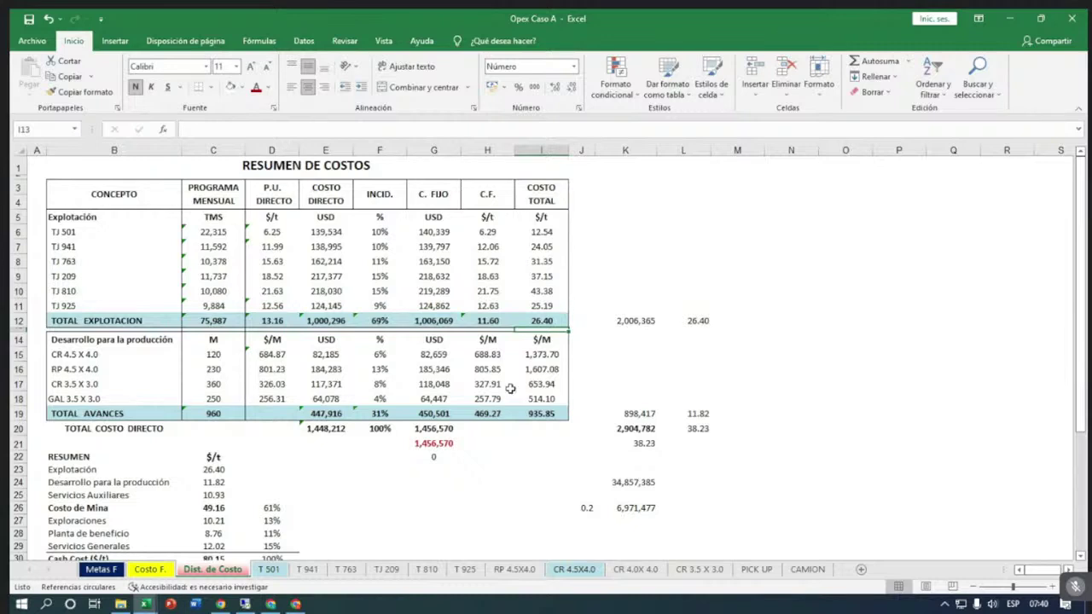
# Review the weighted average total cost in I19 and the monthly exploitation cost formula in K12 with its referenced cells.
pyautogui.click(541, 413)
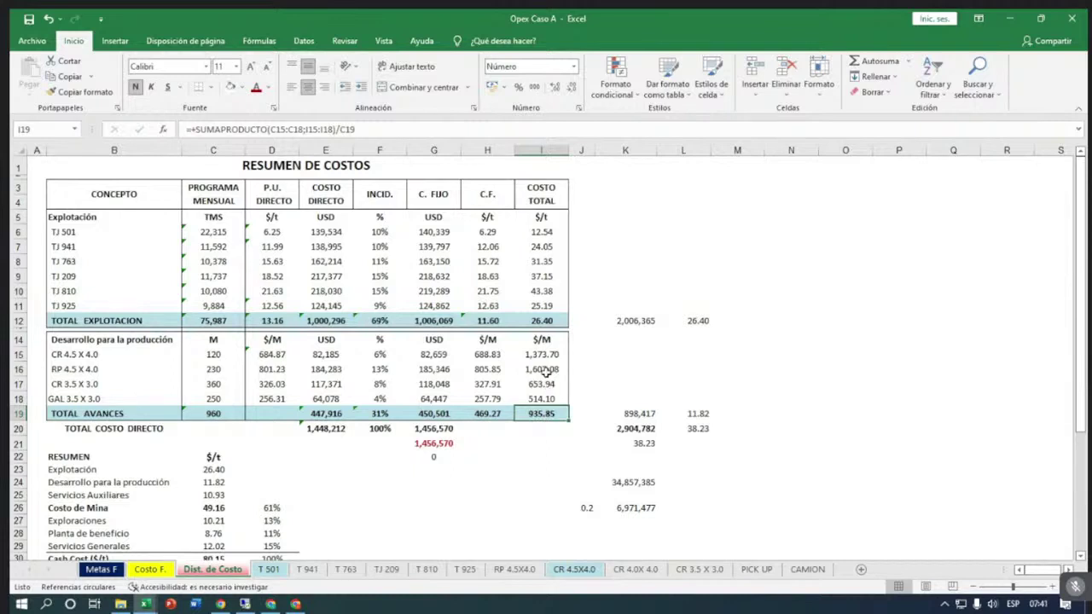
pyautogui.click(635, 319)
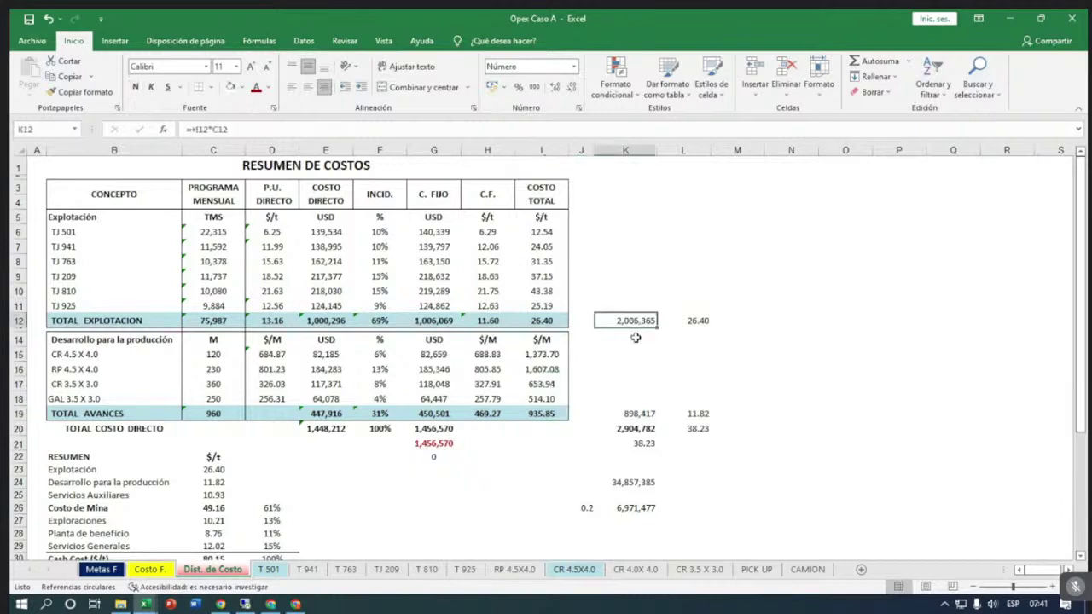
pyautogui.press('F2')
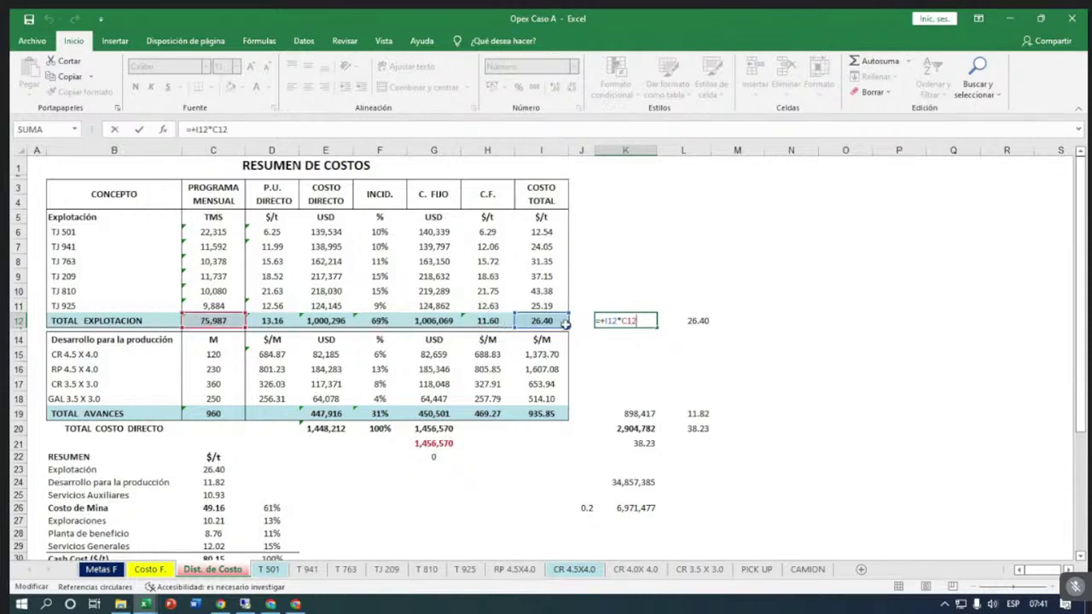
pyautogui.click(623, 341)
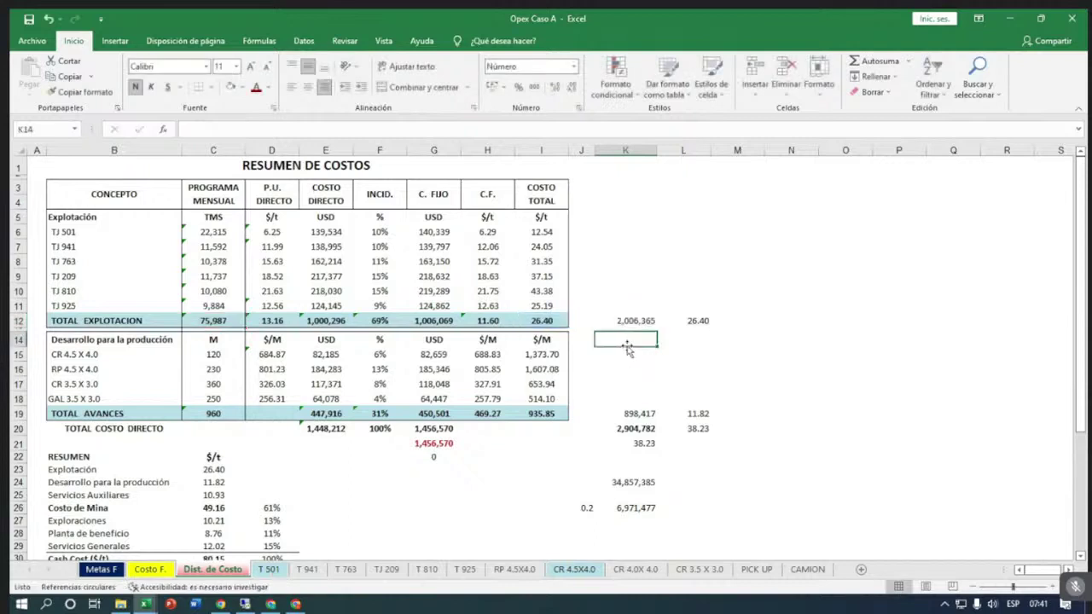
pyautogui.click(641, 321)
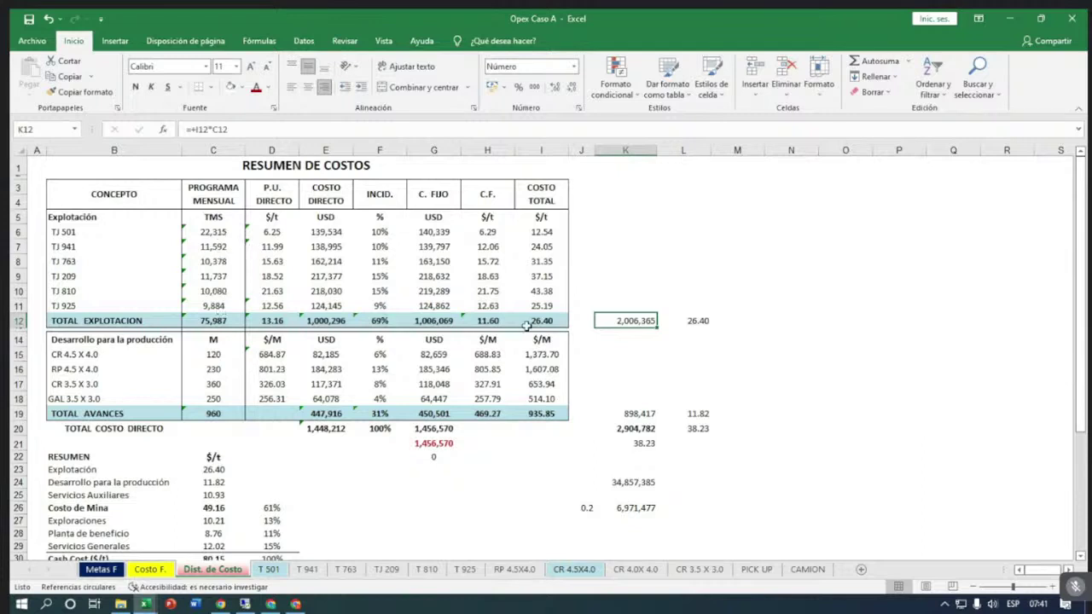
pyautogui.click(587, 233)
pyautogui.click(606, 237)
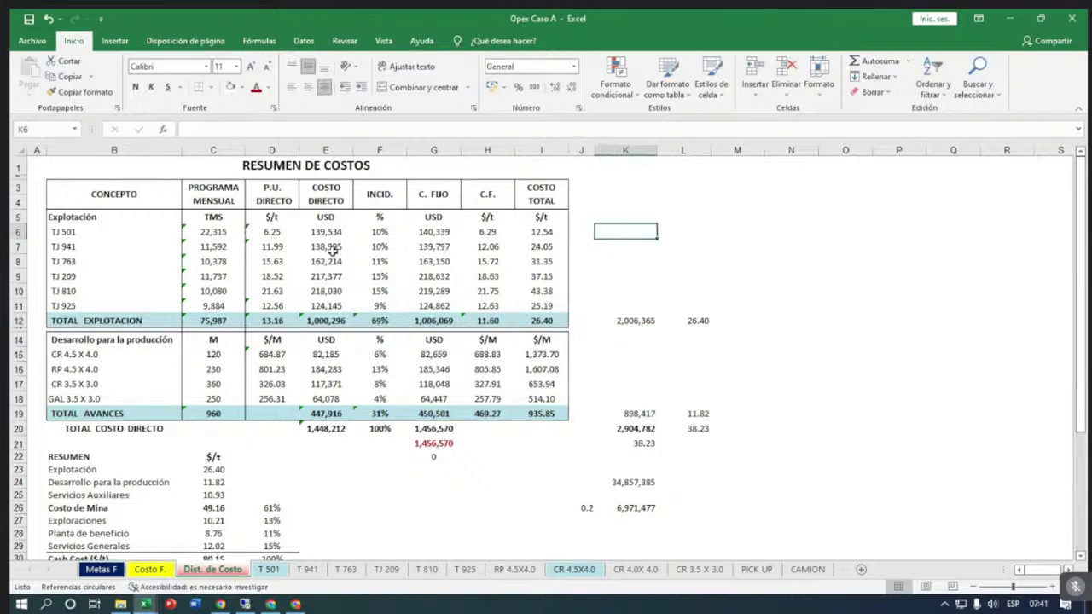
pyautogui.click(643, 342)
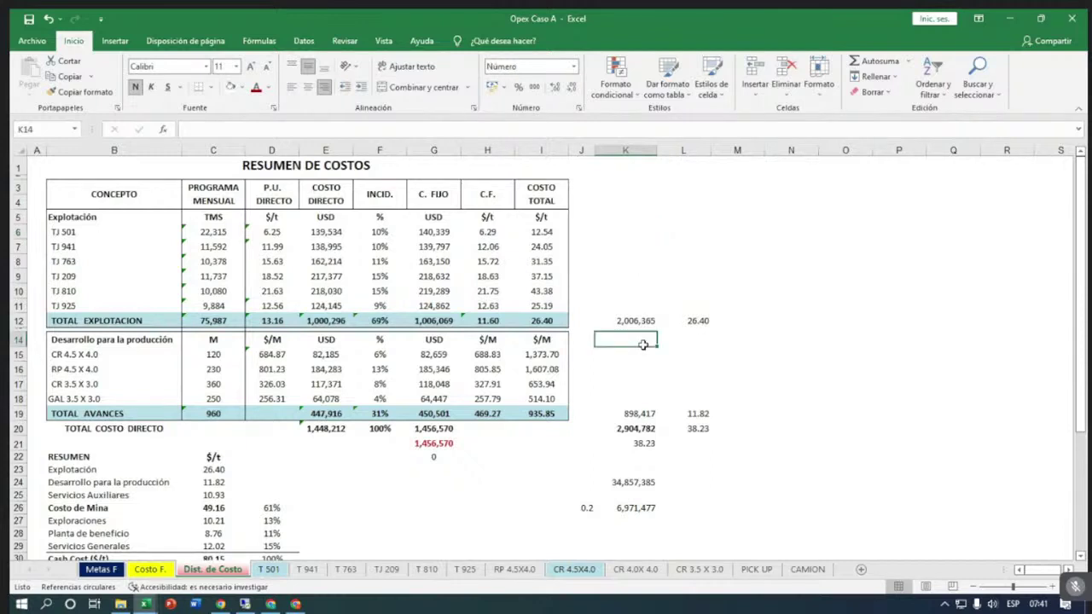
pyautogui.press('Up')
pyautogui.press('Up')
pyautogui.press('Up')
pyautogui.press('Up')
pyautogui.press('Up')
pyautogui.press('Up')
pyautogui.press('Up')
pyautogui.press('Up')
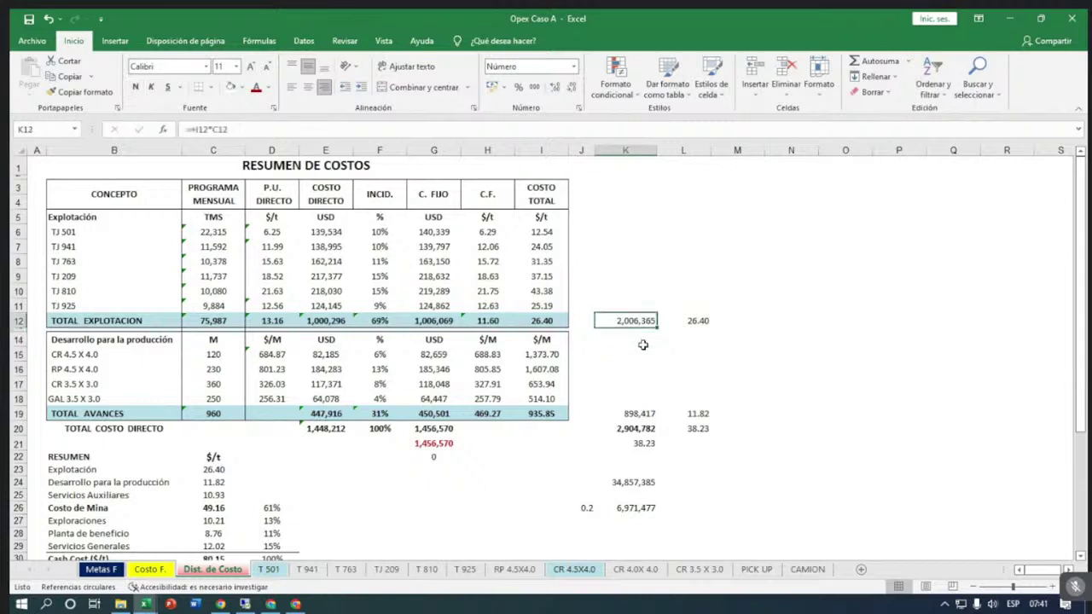
pyautogui.press('Down')
pyautogui.press('Down')
pyautogui.press('Down')
pyautogui.press('Down')
pyautogui.press('Down')
pyautogui.press('Down')
pyautogui.press('Down')
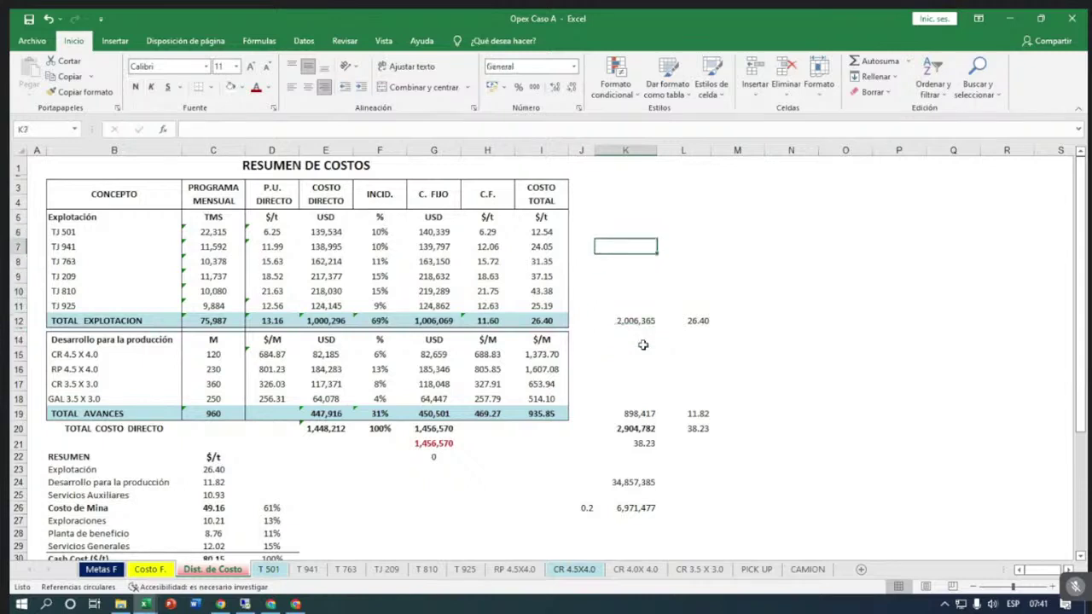
pyautogui.press('Up')
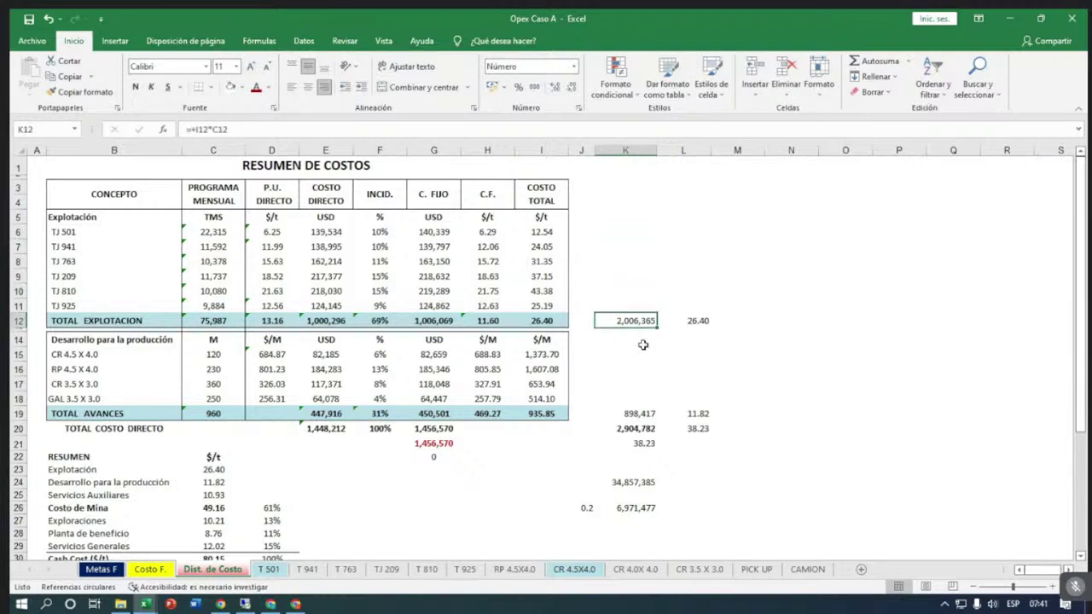
# Inspect the monthly development cost formula in K19 and the exploitation cost per tonne formula in L12.
pyautogui.click(647, 413)
pyautogui.doubleClick(646, 413)
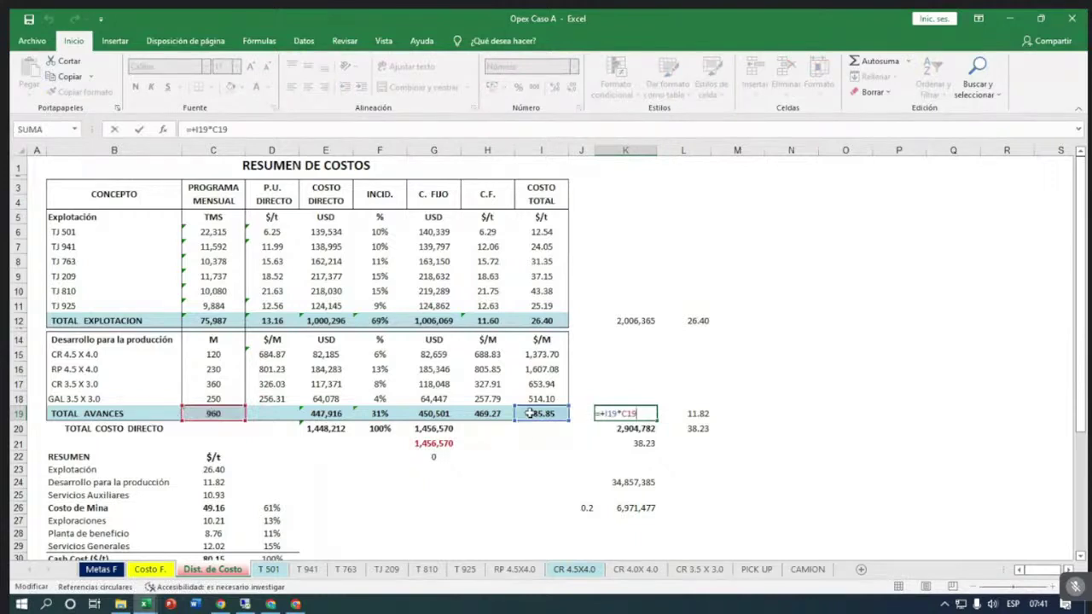
pyautogui.click(557, 443)
pyautogui.click(611, 416)
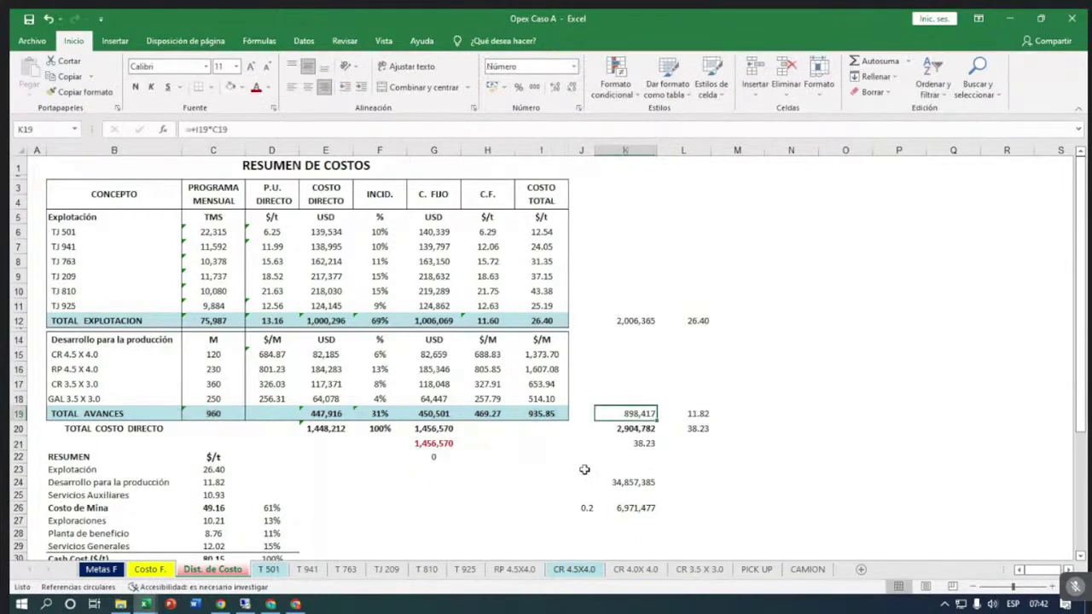
pyautogui.scroll(-2, 585, 469)
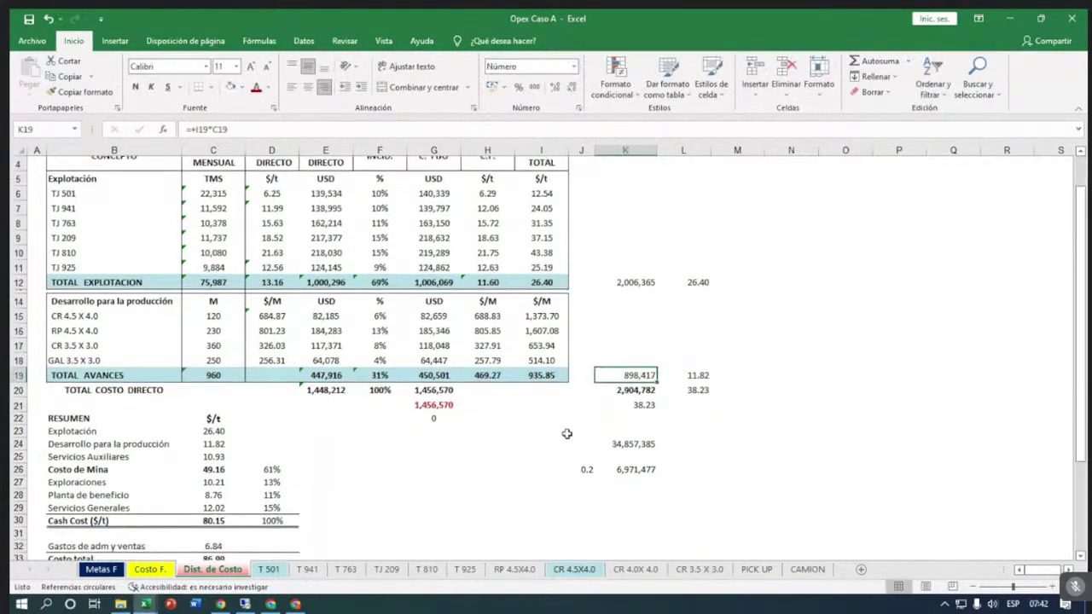
pyautogui.click(695, 284)
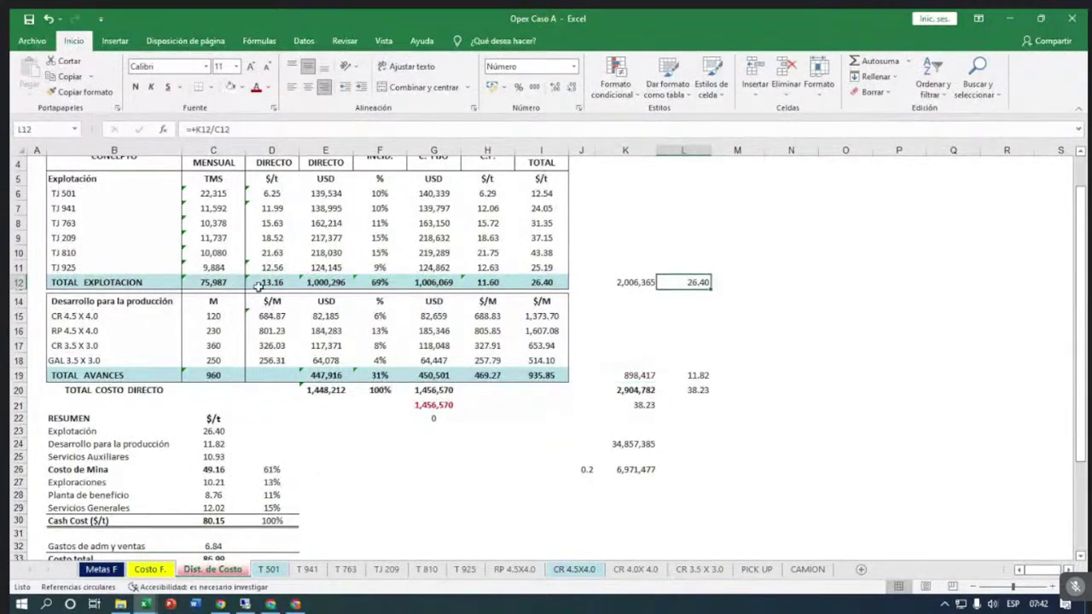
pyautogui.click(638, 376)
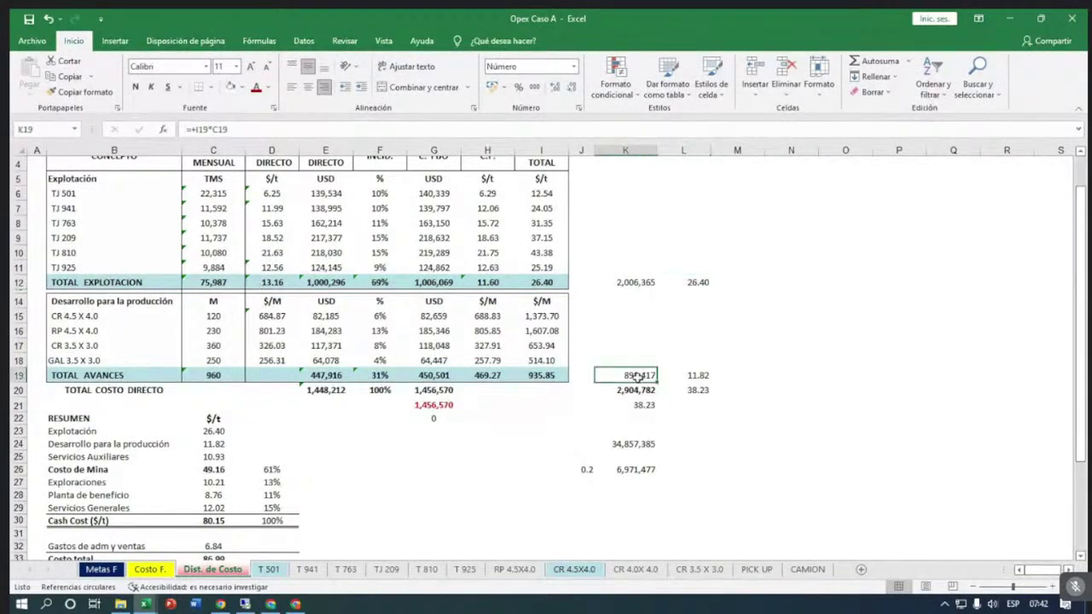
# Trace the development cost per tonne formula in L19 back to the cost in K19 and the total tonnage in C12.
pyautogui.click(695, 376)
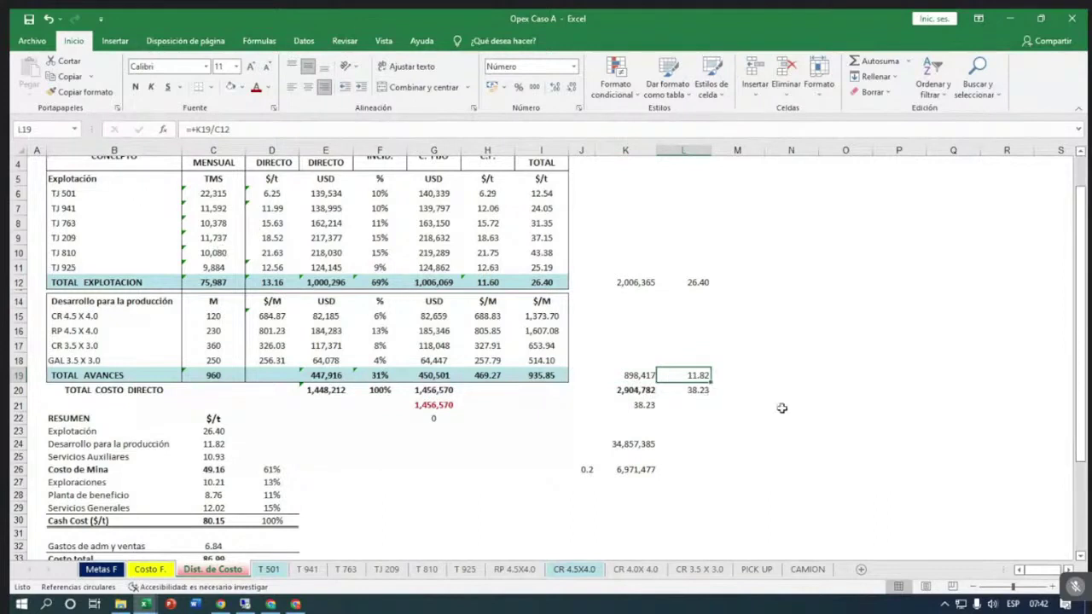
pyautogui.click(782, 408)
pyautogui.click(708, 374)
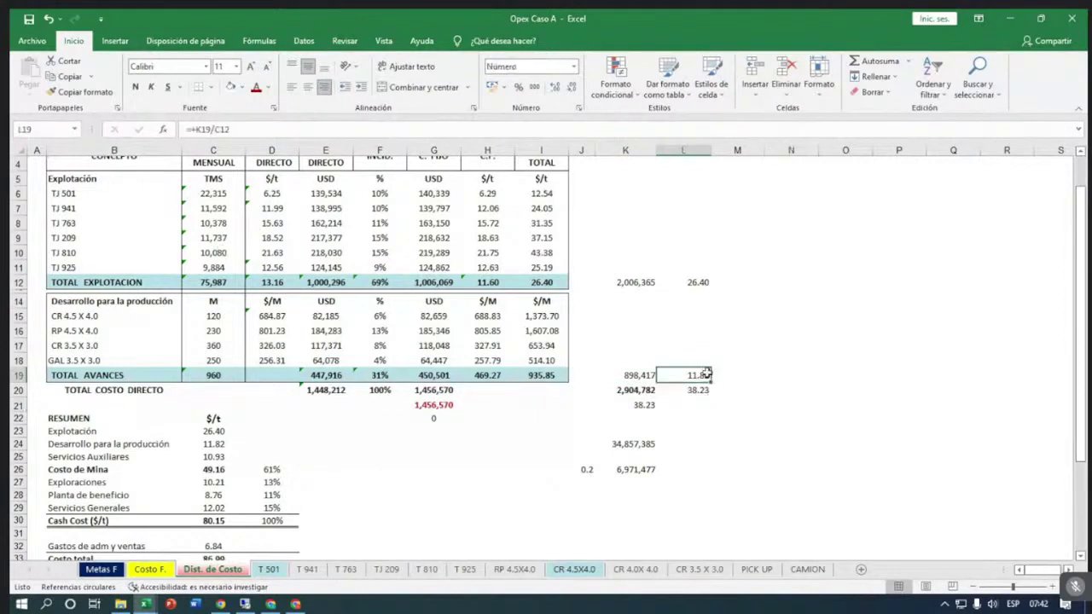
pyautogui.click(631, 377)
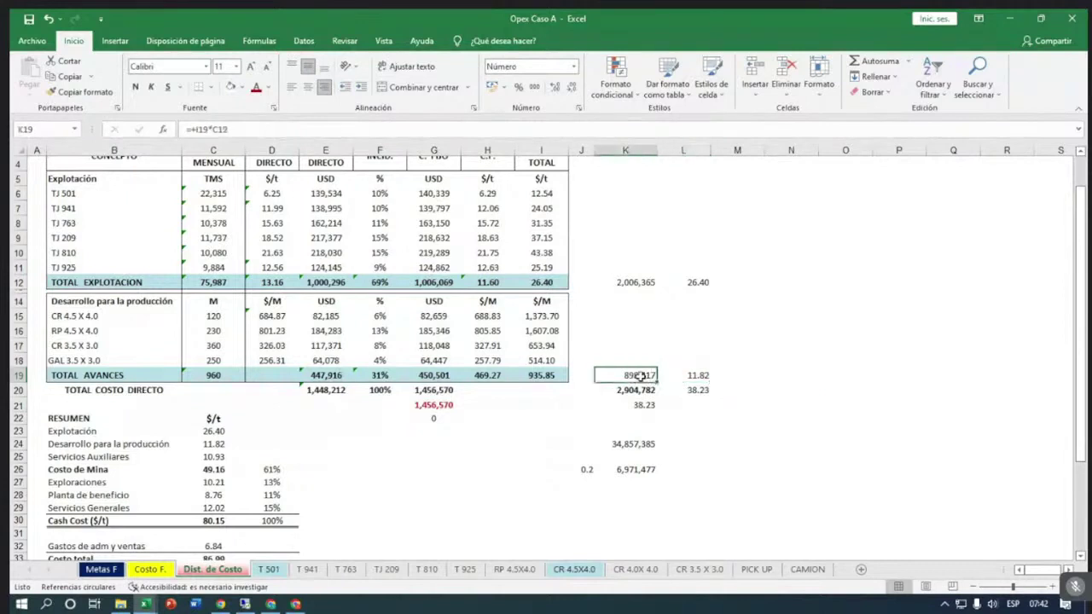
pyautogui.click(203, 283)
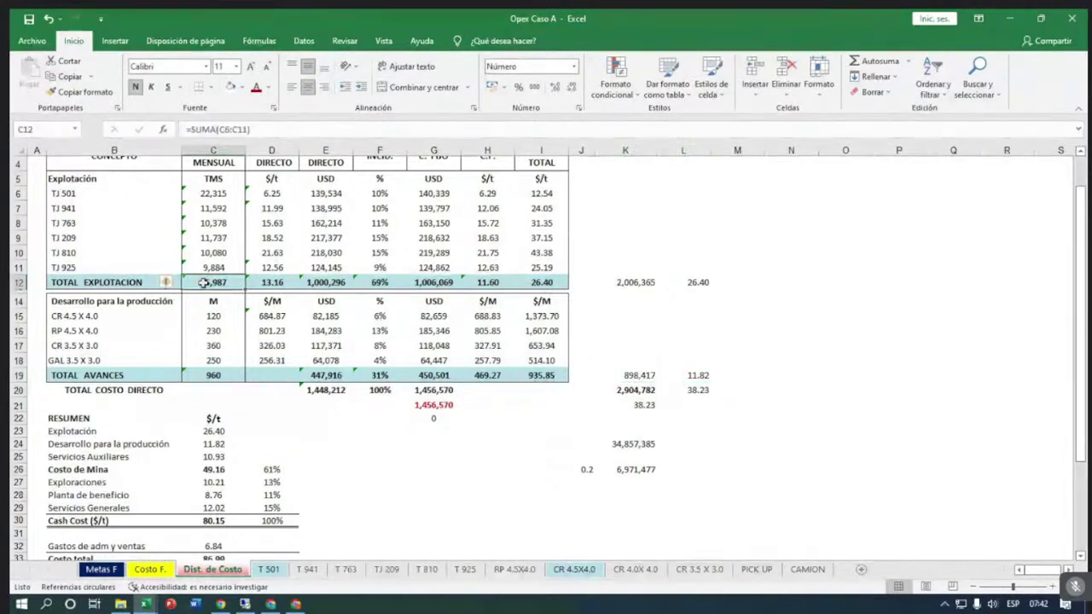
pyautogui.click(798, 406)
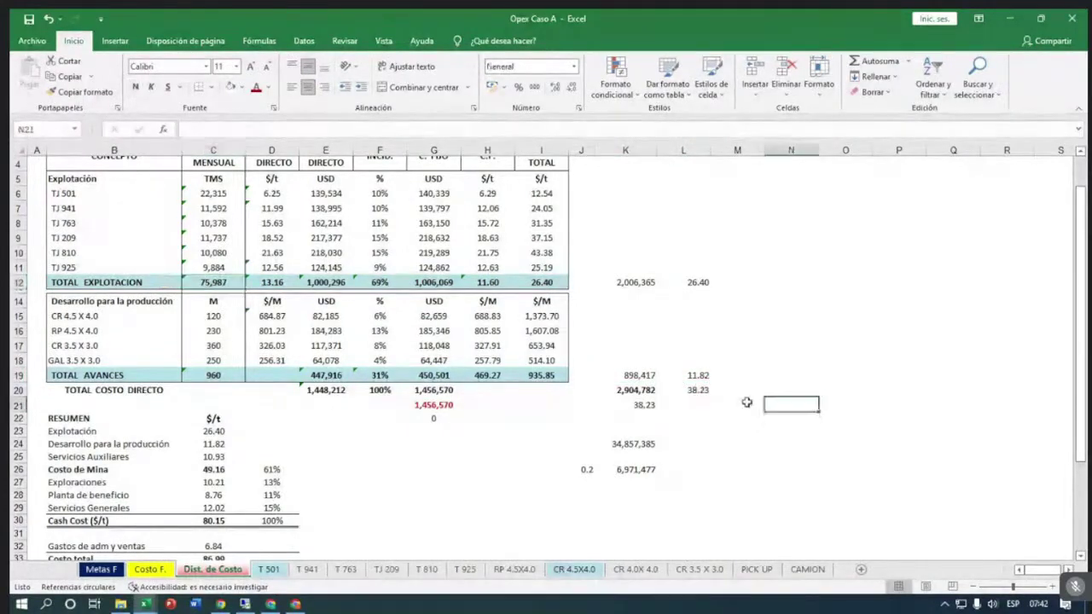
pyautogui.click(695, 375)
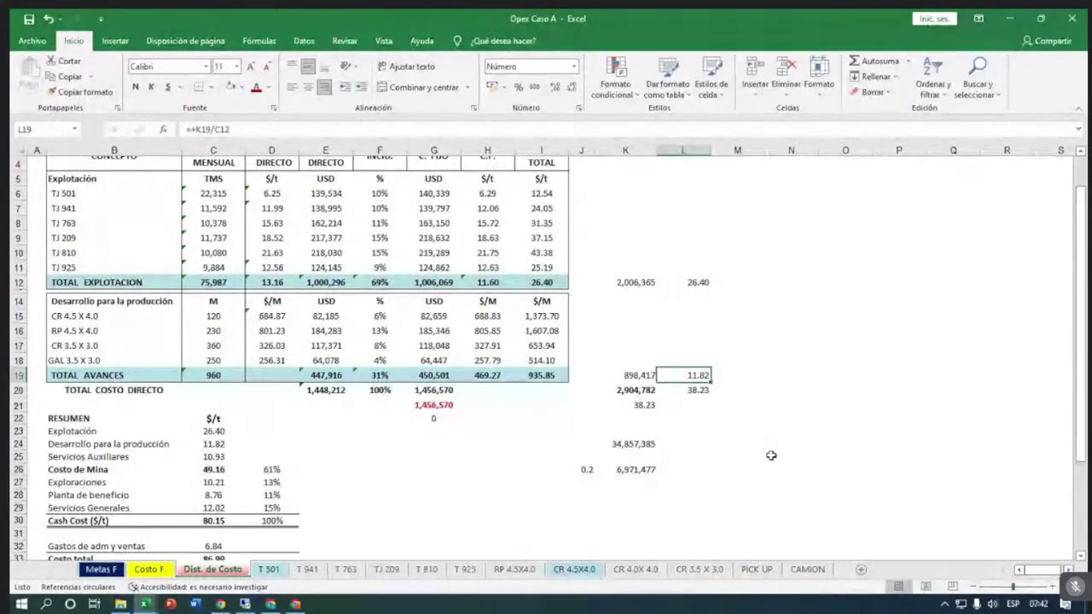
pyautogui.click(771, 455)
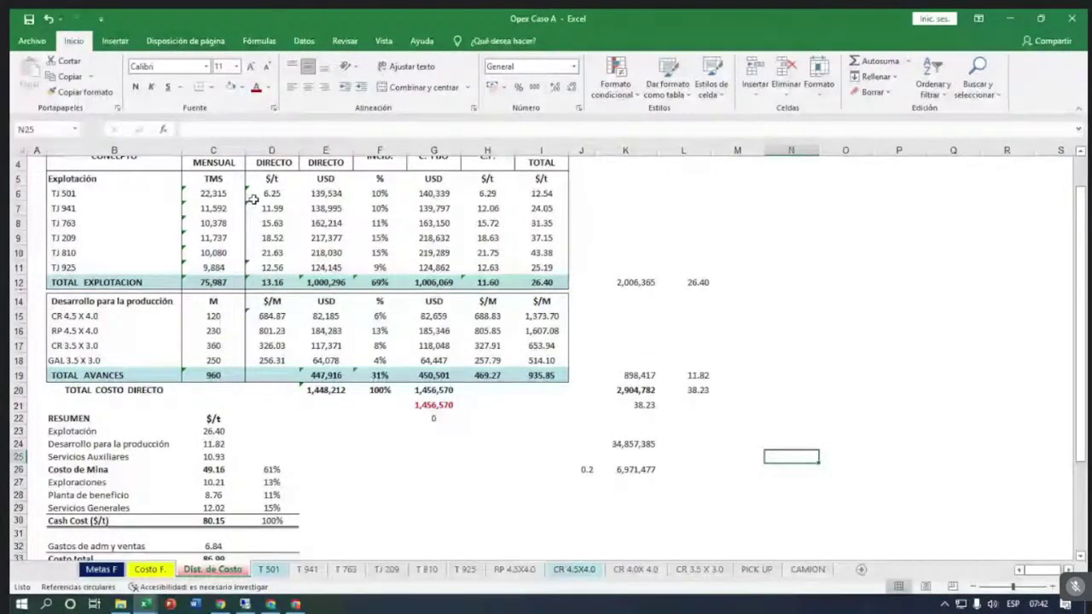
# Examine the combined cost per tonne formula in L20 and the exploitation component it adds from L12.
pyautogui.click(699, 391)
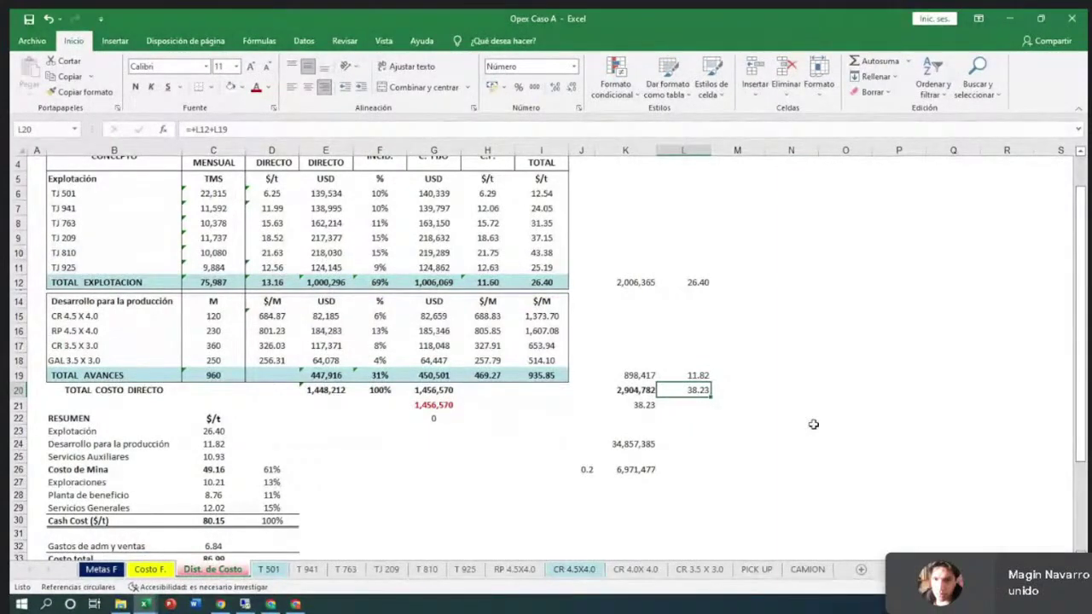
pyautogui.click(683, 281)
pyautogui.click(699, 388)
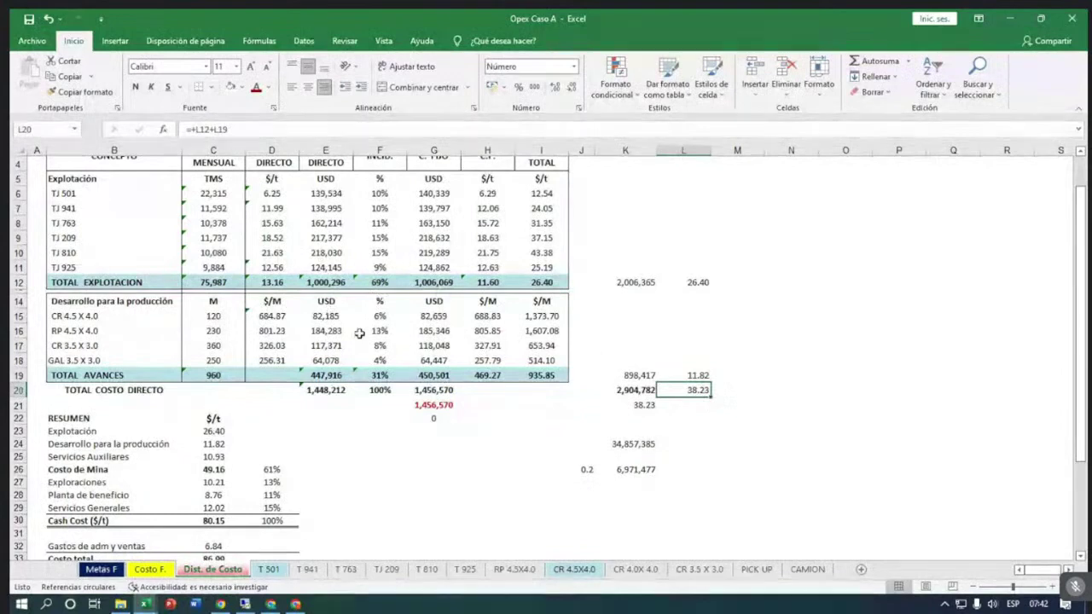
# Inspect the combined monthly cost formula in K20 and the cost per tonne formula in K21 with its referenced cells.
pyautogui.click(795, 440)
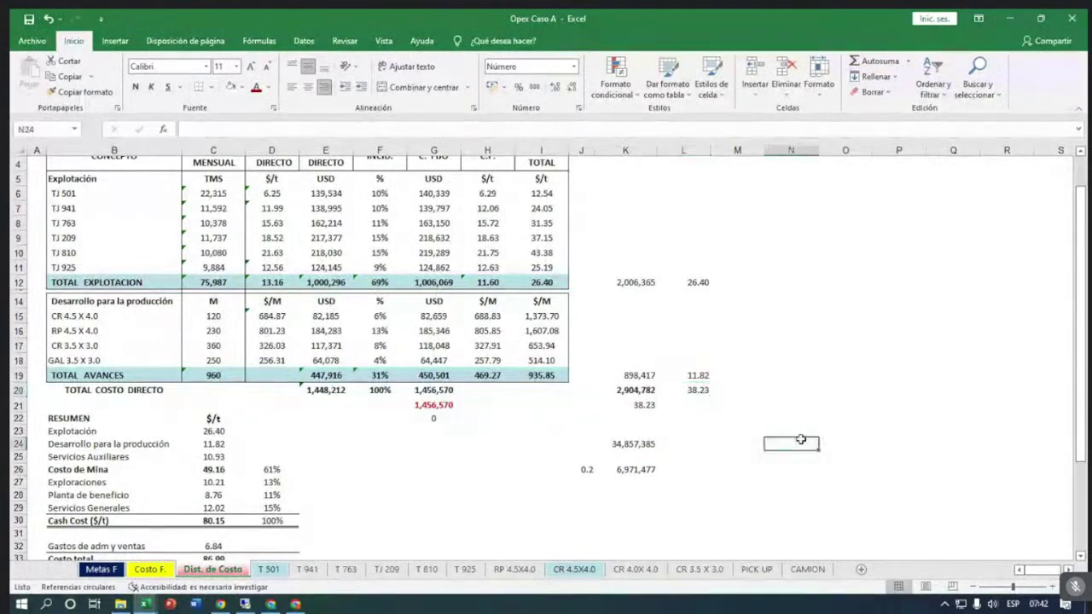
pyautogui.click(640, 390)
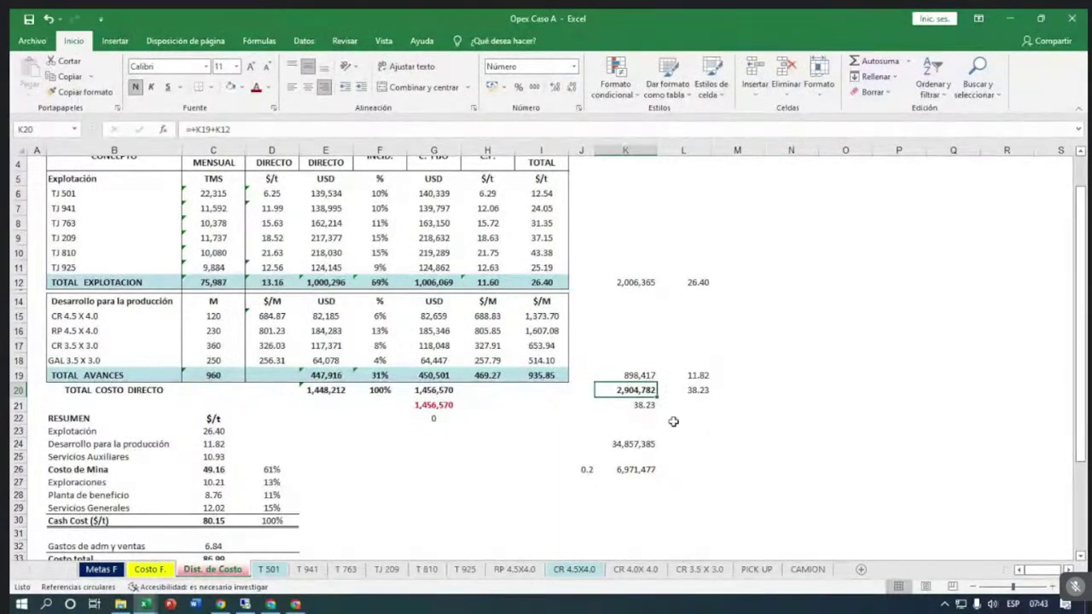
pyautogui.click(650, 405)
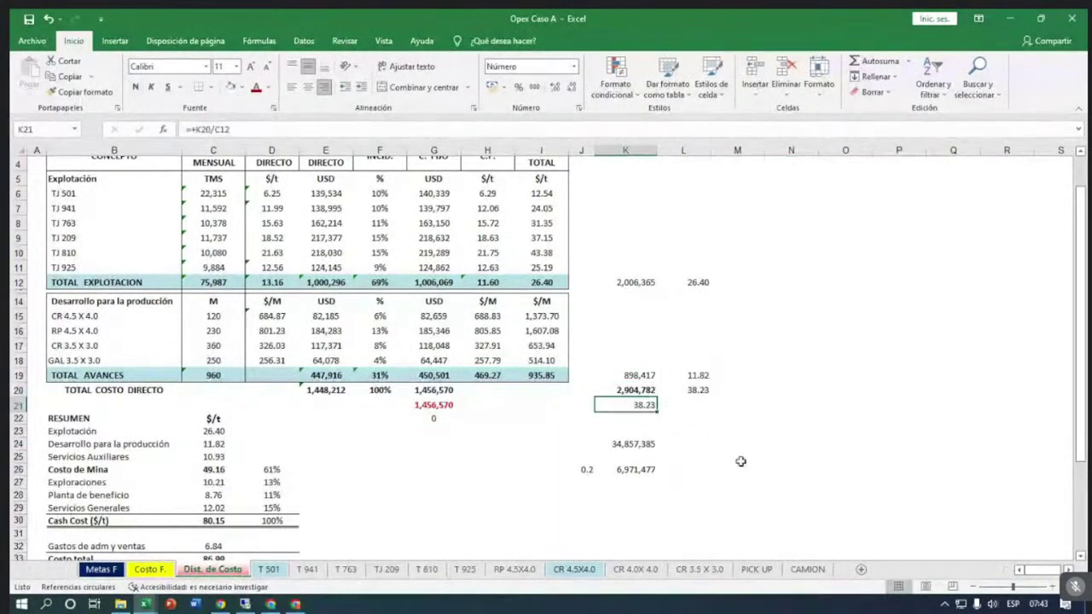
pyautogui.press('F2')
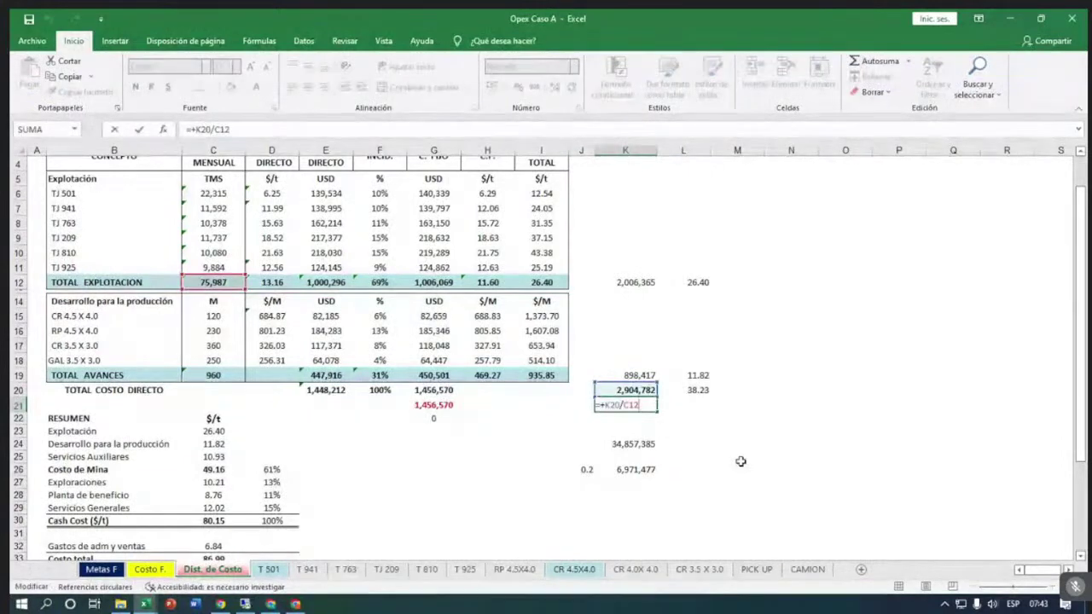
pyautogui.click(740, 462)
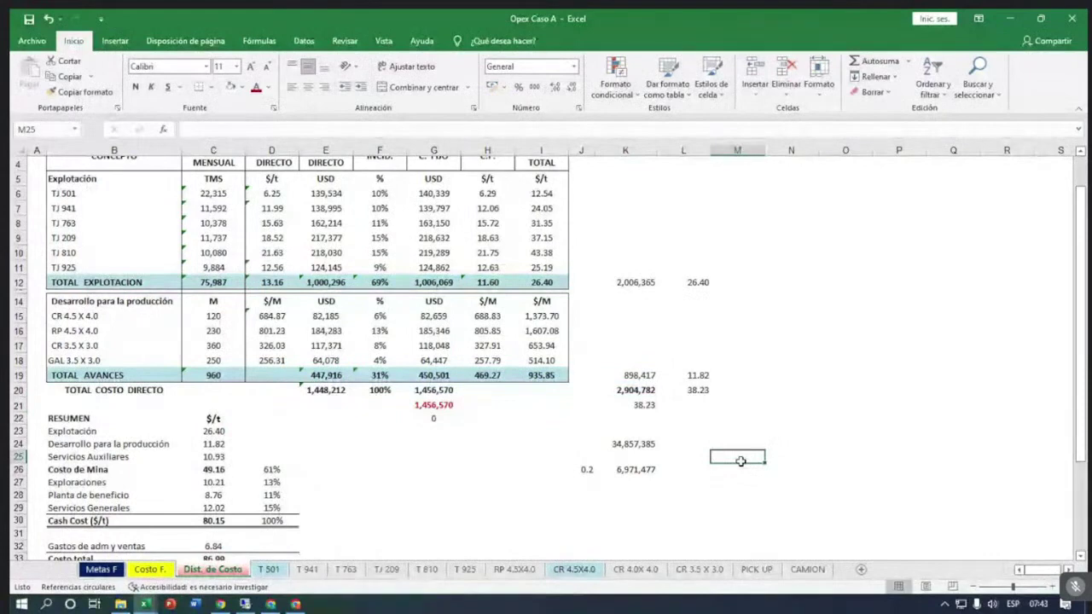
# Examine the annual cost formula in K24 and its reference to K20, comparing it with the cost per tonne in K21.
pyautogui.click(628, 443)
pyautogui.press('F2')
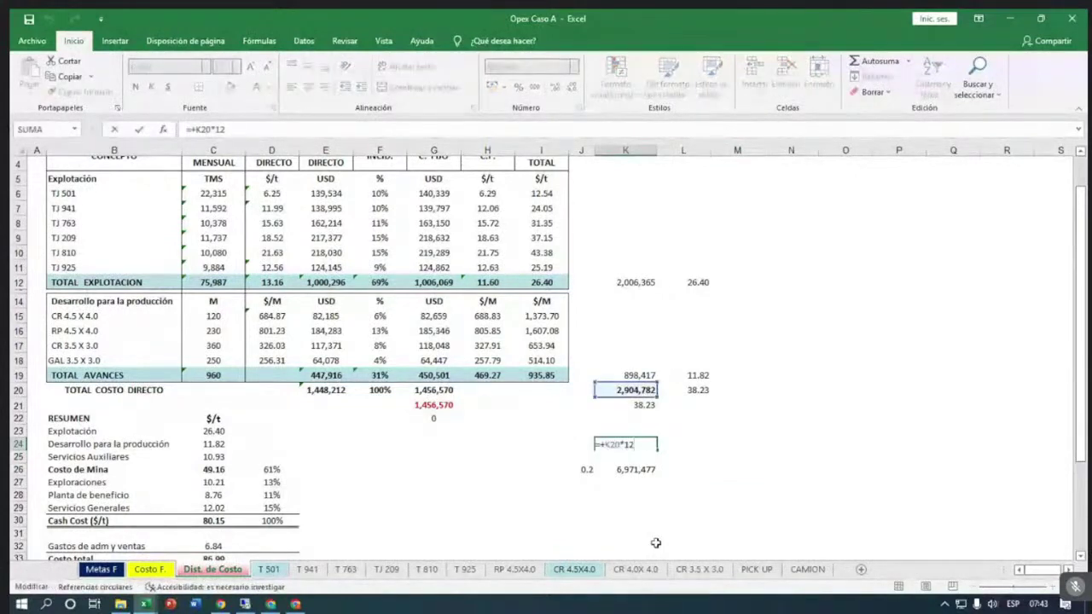
pyautogui.click(712, 497)
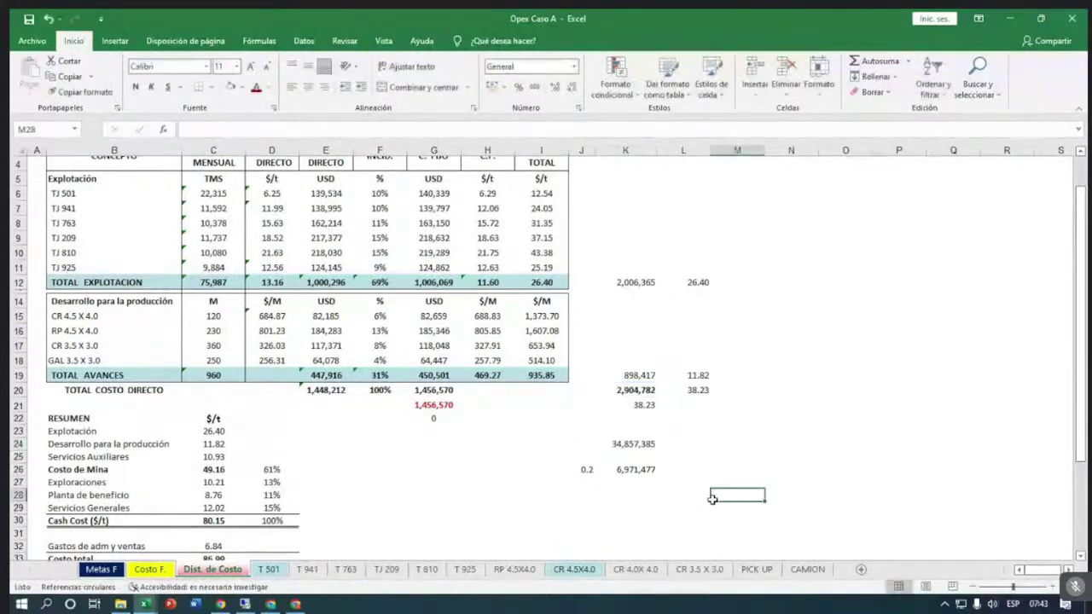
pyautogui.click(637, 445)
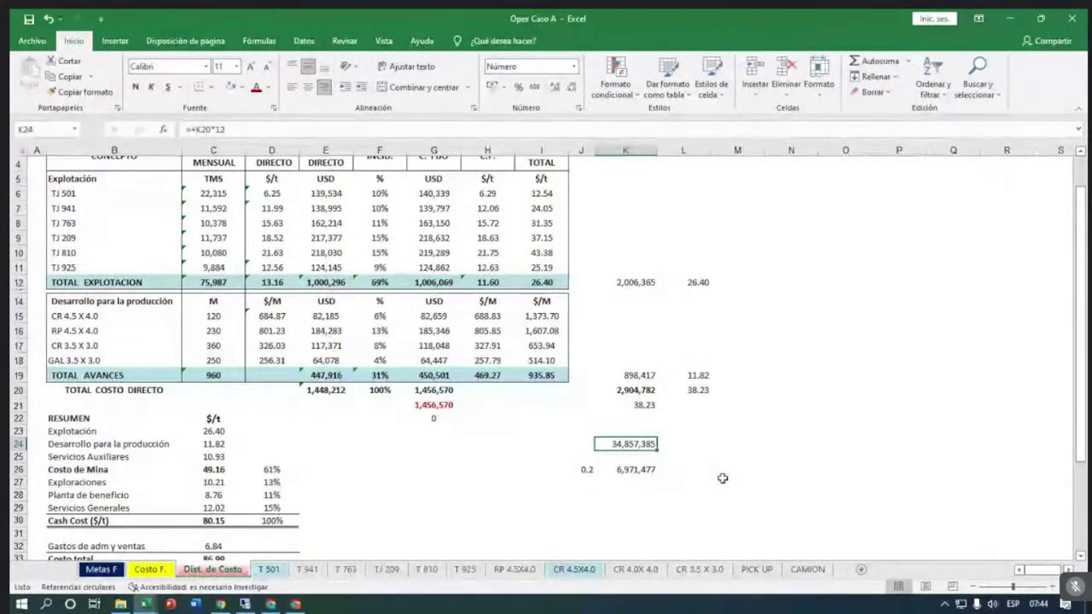
pyautogui.click(644, 404)
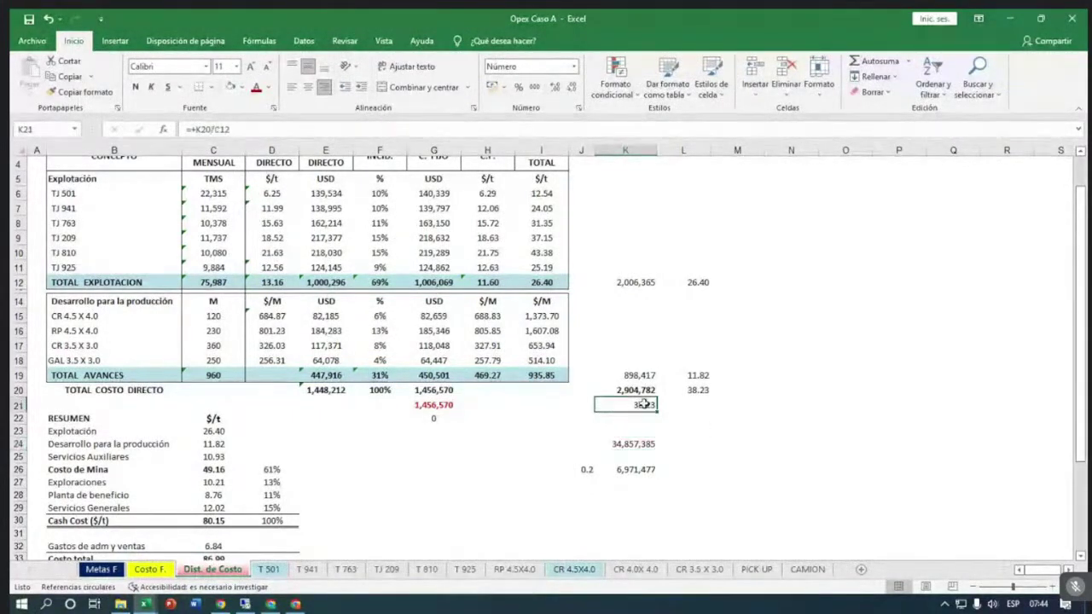
pyautogui.click(695, 454)
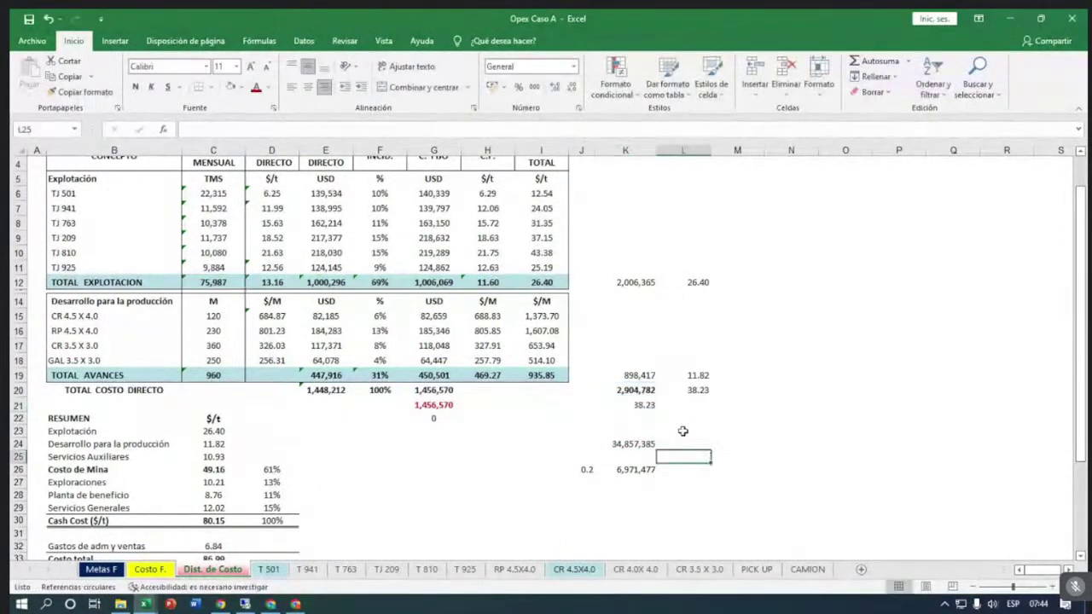
pyautogui.click(637, 443)
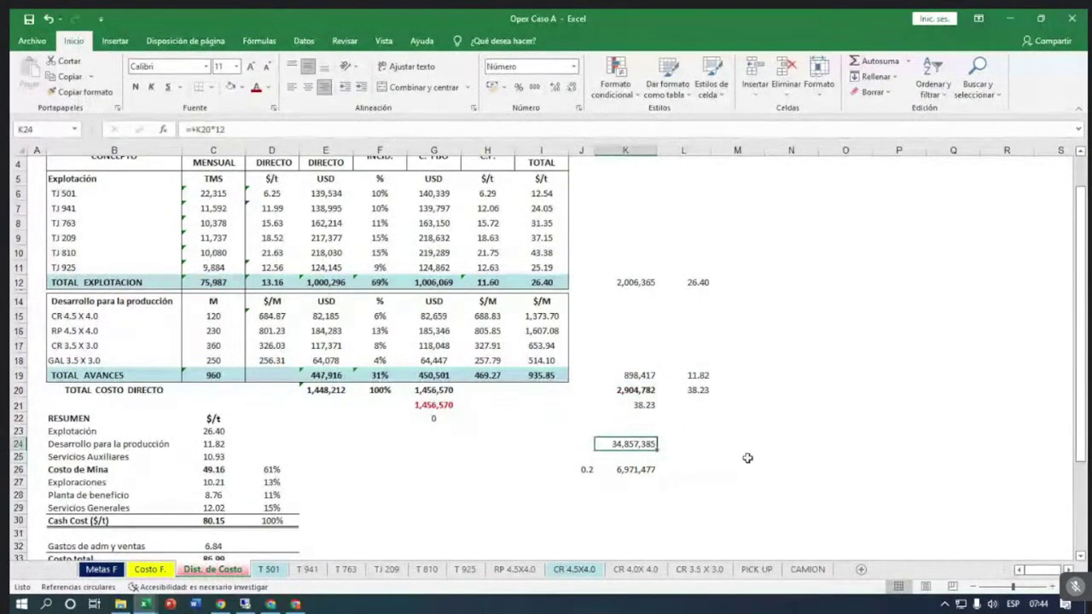
pyautogui.press('F2')
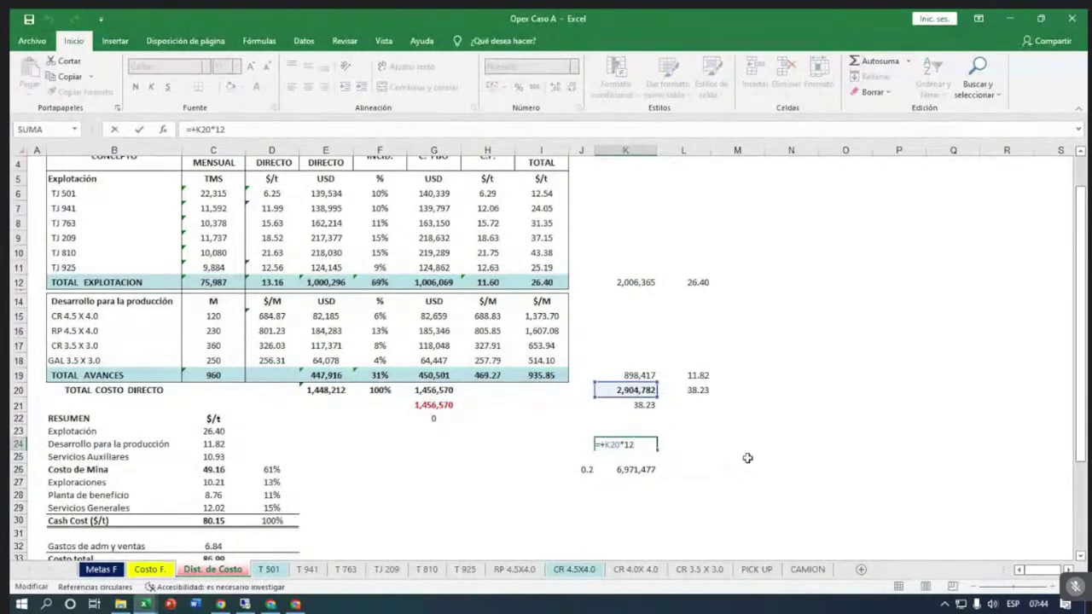
pyautogui.click(747, 458)
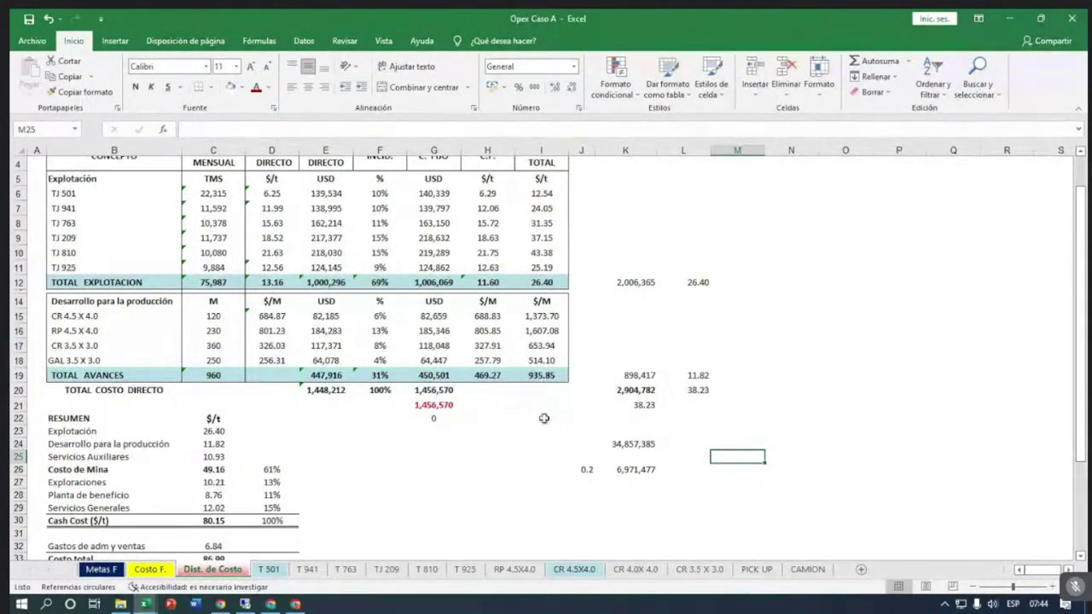
# Format the factor in J26 as a percentage and check the formula in K26 that applies it to the annual cost.
pyautogui.click(582, 470)
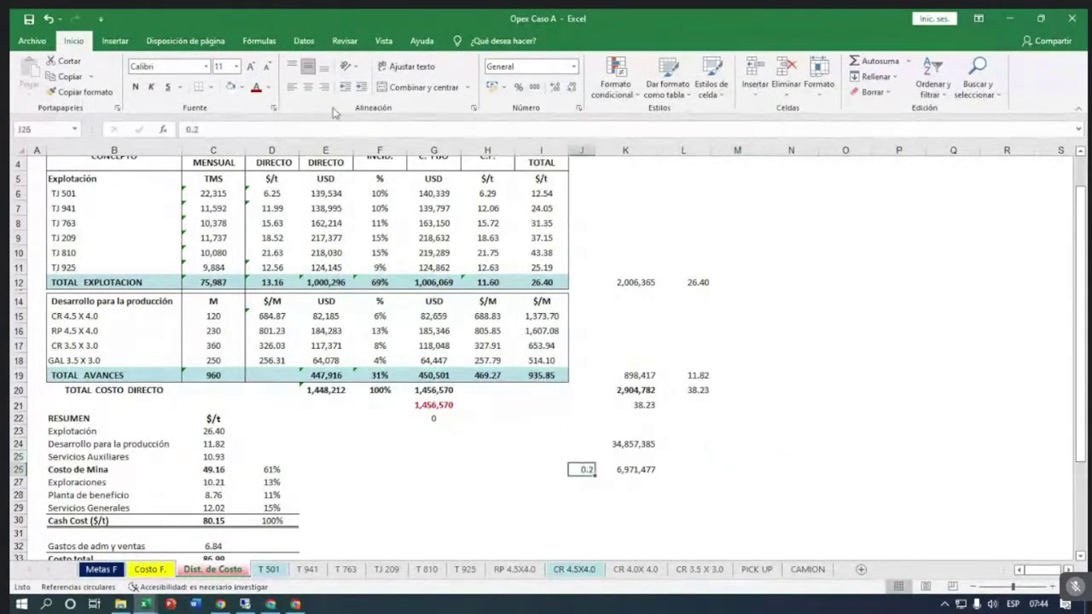
pyautogui.click(519, 88)
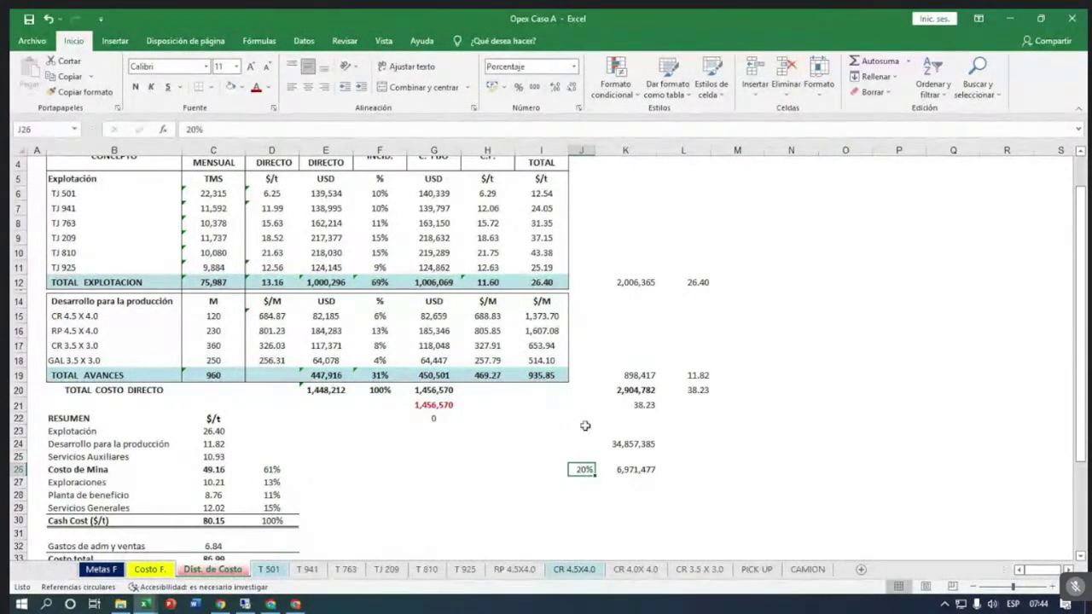
pyautogui.click(631, 469)
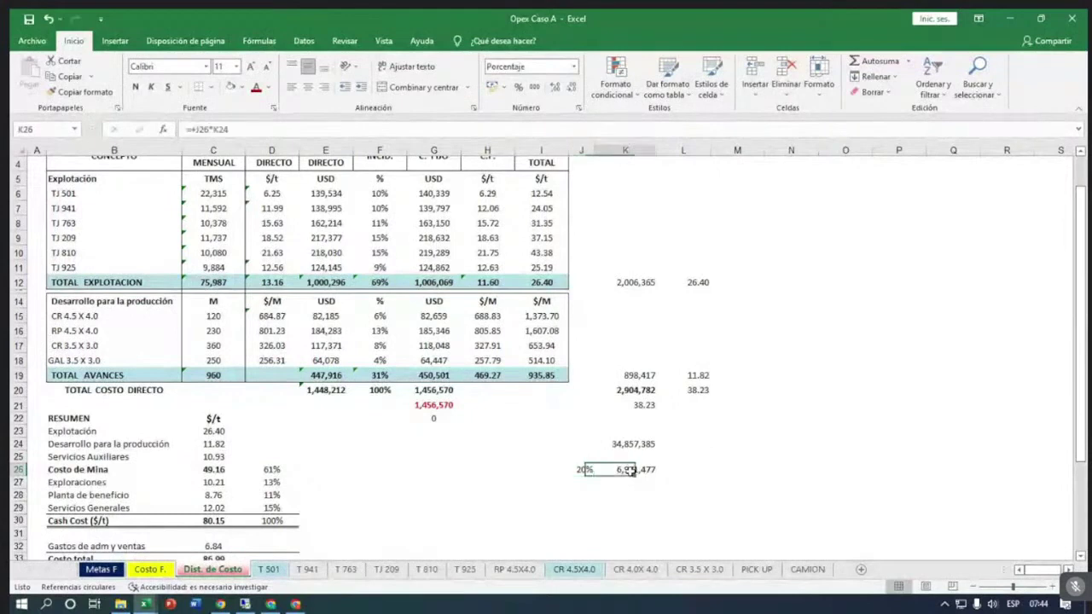
pyautogui.press('F2')
pyautogui.click(677, 510)
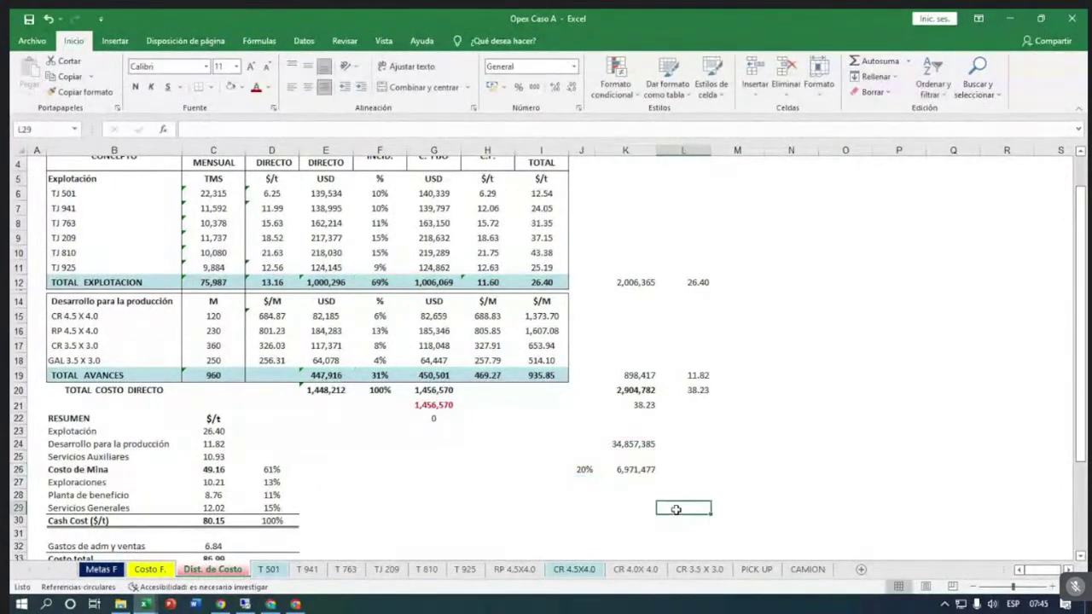
# Add the annual cost and its percentage surcharge in K27 with the formula +K24+K26.
pyautogui.click(641, 484)
pyautogui.write('+')
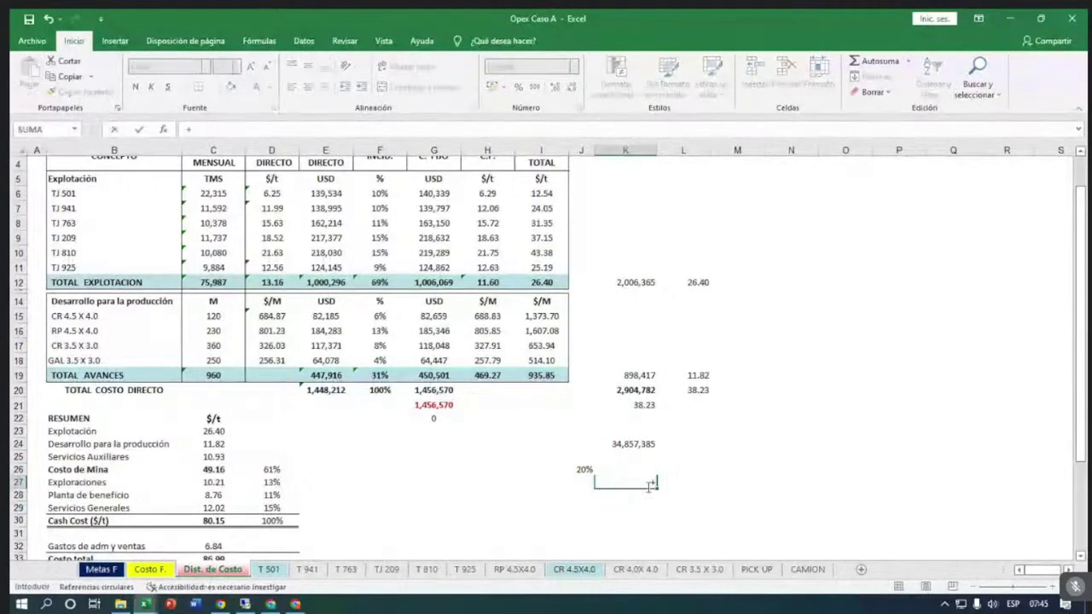
pyautogui.press('Up')
pyautogui.press('Up')
pyautogui.press('Up')
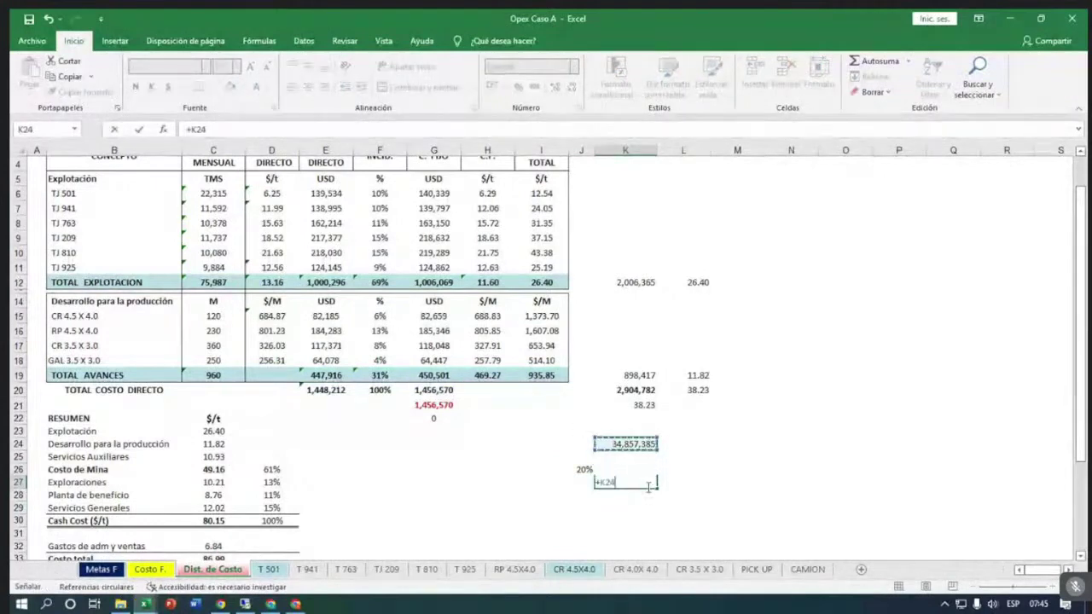
pyautogui.write('+')
pyautogui.press('Up')
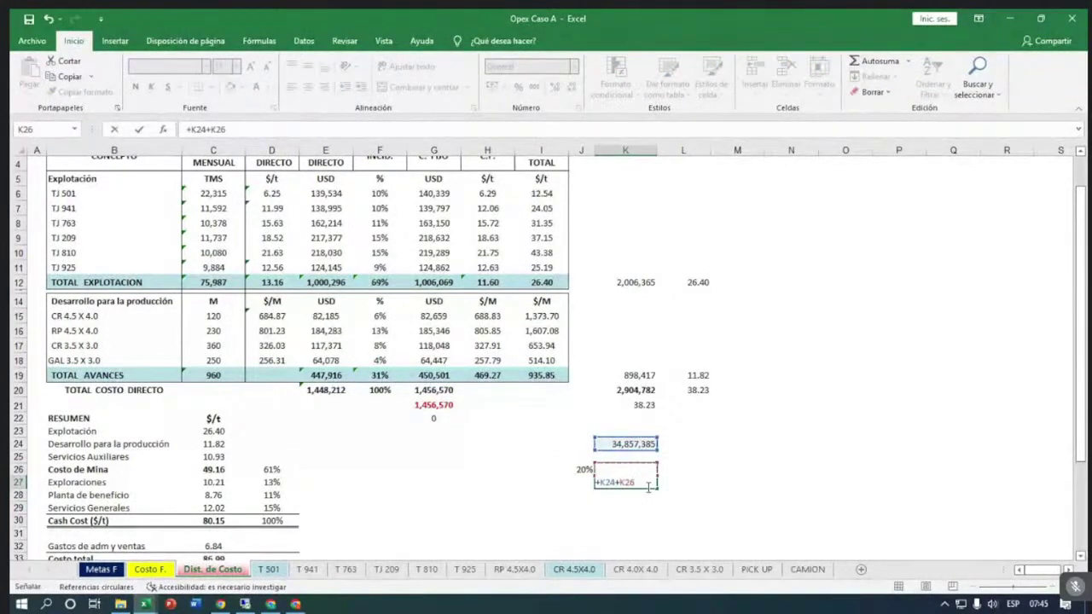
pyautogui.press('Return')
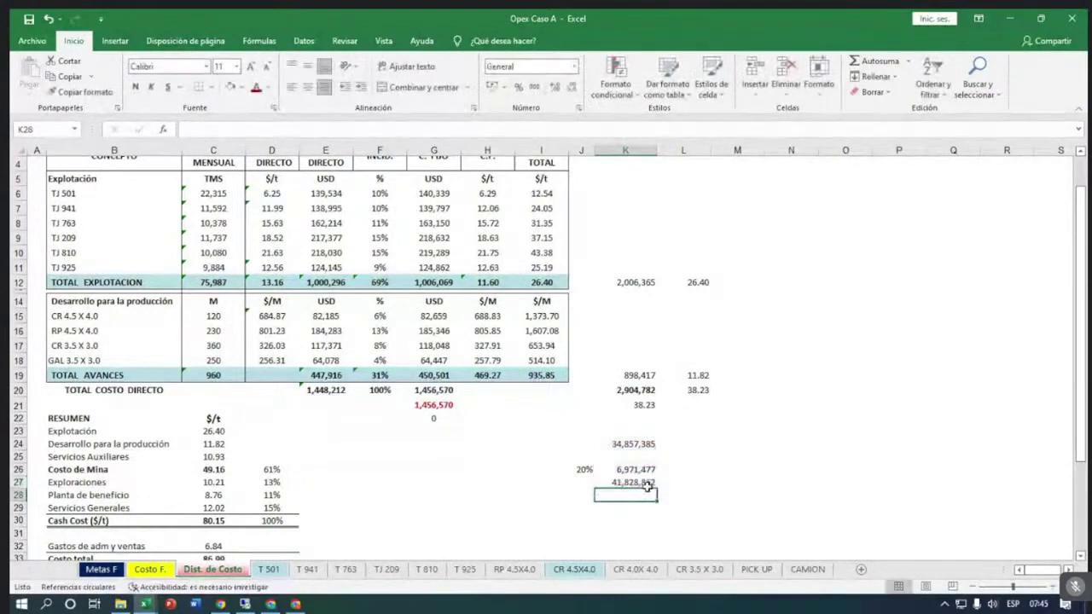
# Review the RESUMEN DE COSTOS tables and the RESUMEN of unit costs below them on the Dist. de Costo sheet.
pyautogui.scroll(-2, 629, 487)
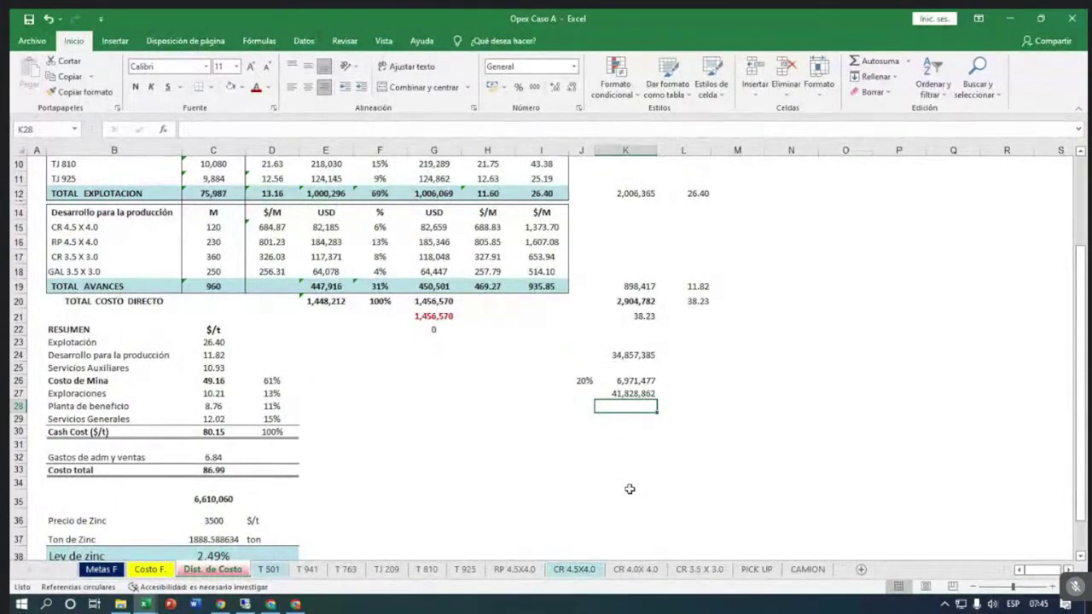
pyautogui.scroll(2, 554, 441)
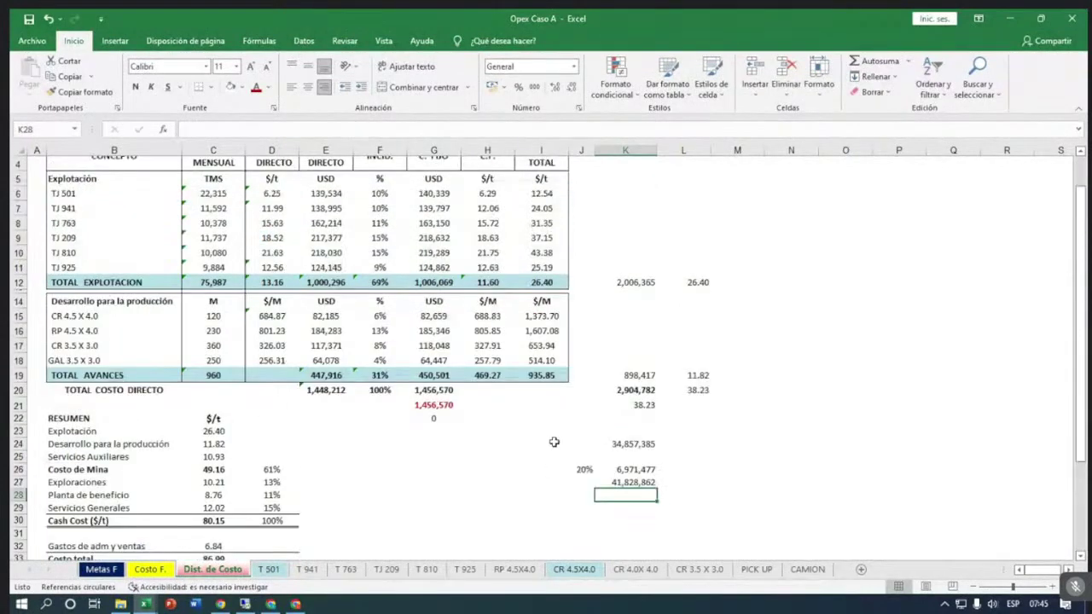
pyautogui.scroll(1, 553, 441)
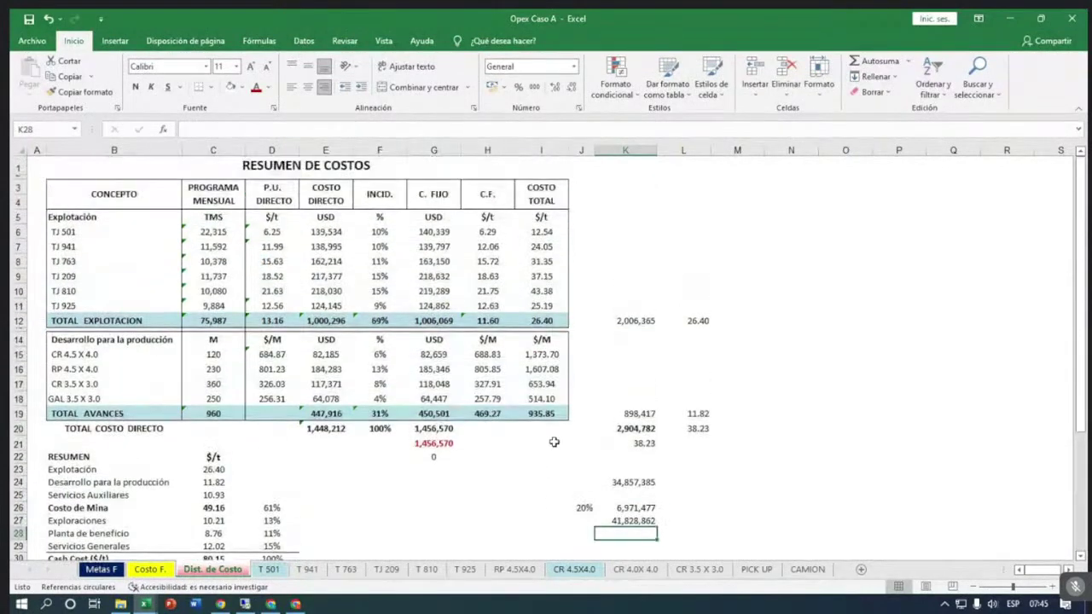
pyautogui.click(490, 467)
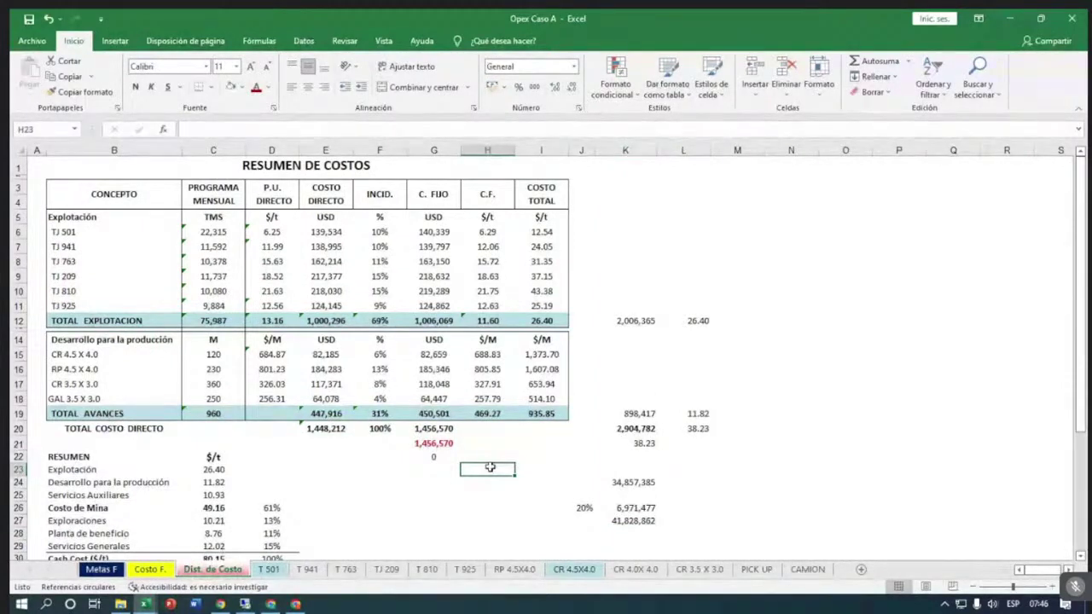
pyautogui.scroll(-1, 489, 467)
pyautogui.scroll(1, 489, 467)
pyautogui.click(562, 460)
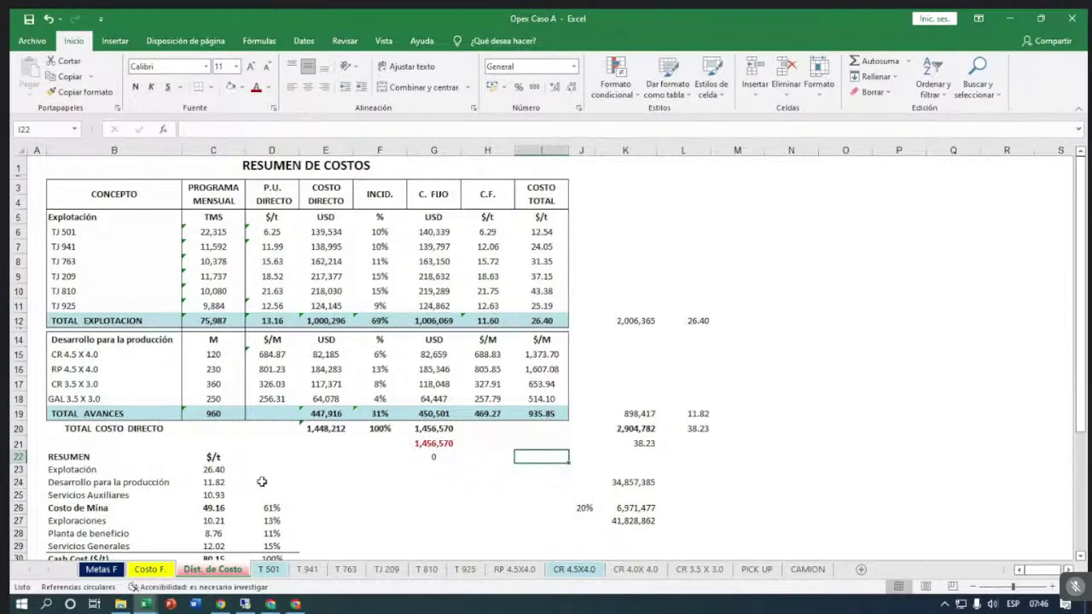
pyautogui.scroll(-3, 261, 482)
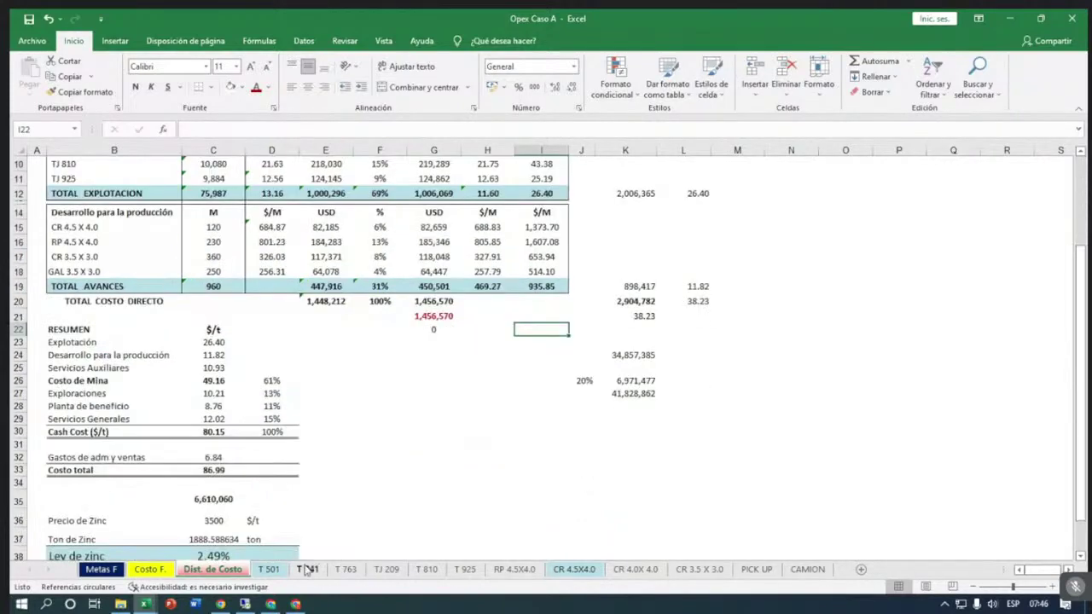
# Open the T 501 sheet and check the Herramientas y EPPs line and its percentage in C55.
pyautogui.click(269, 569)
pyautogui.scroll(2, 305, 426)
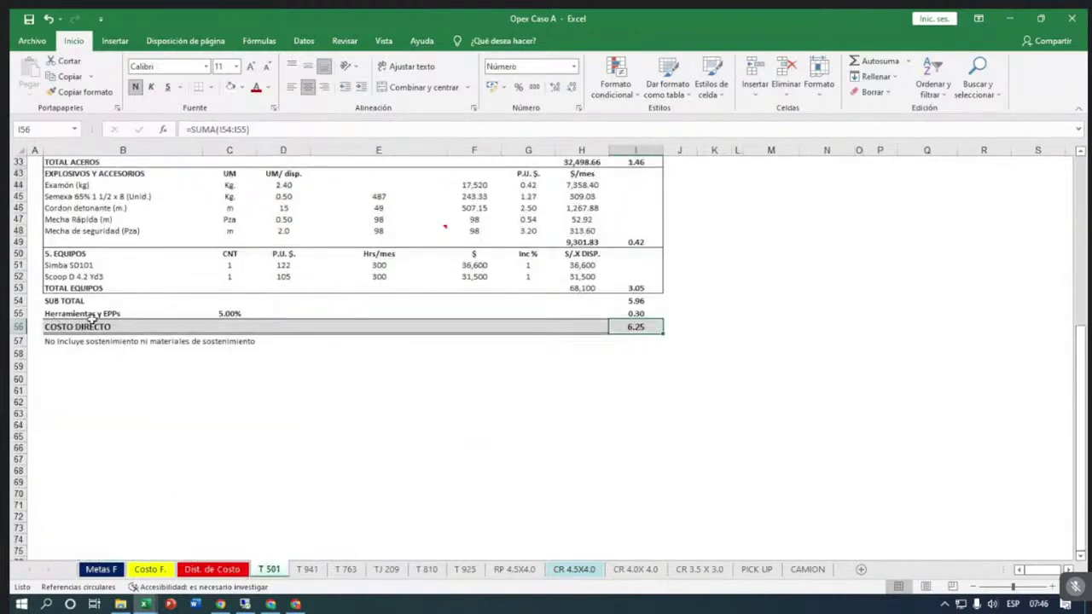
pyautogui.click(231, 314)
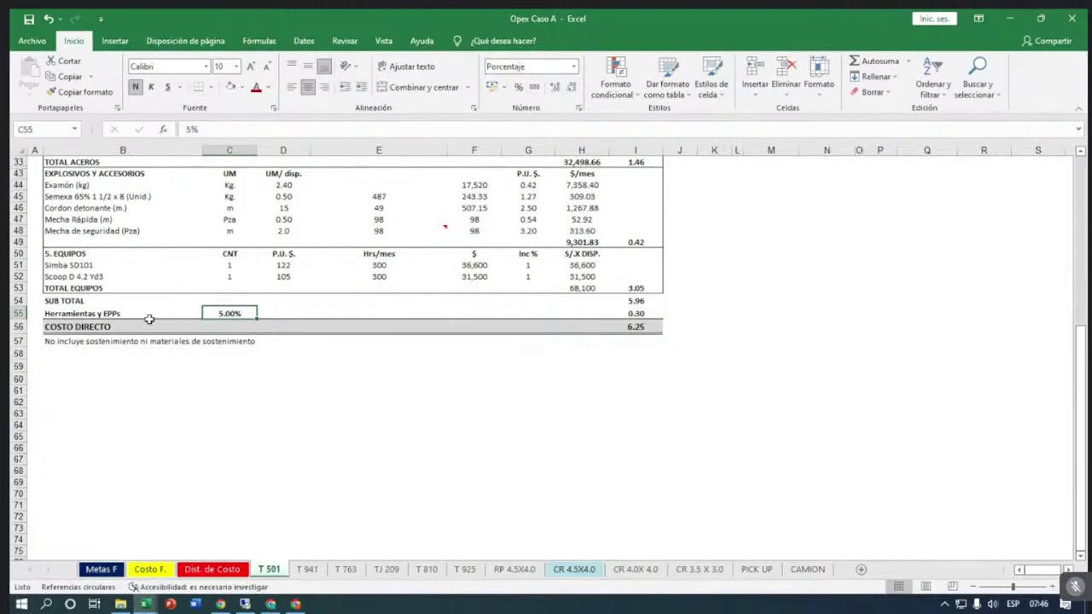
pyautogui.click(79, 314)
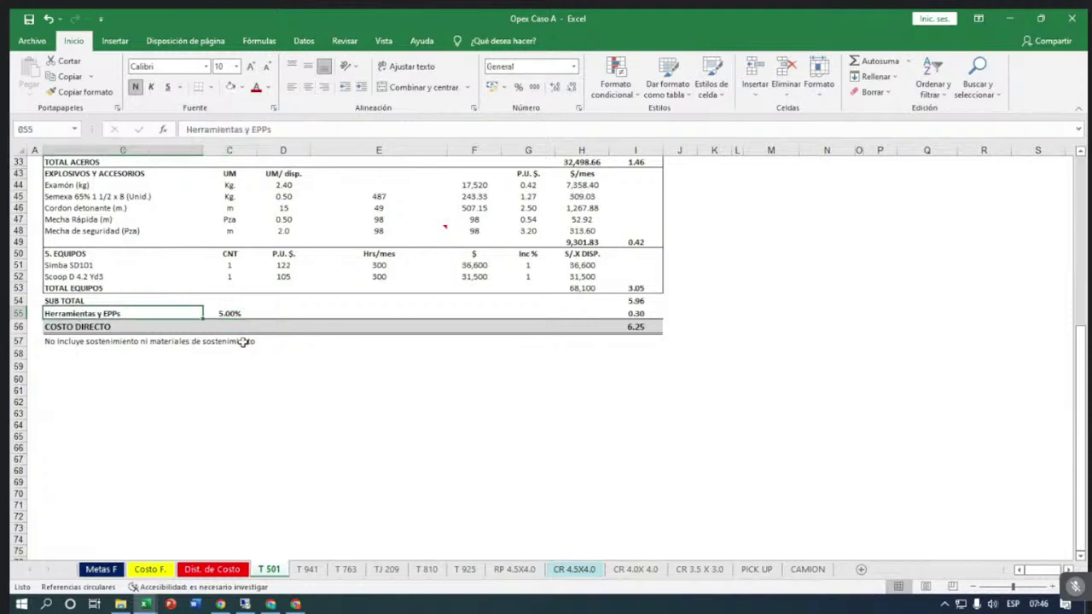
# Review the labour, drilling steel, explosives and equipment sections of T 501 against the tools and EPP percentage.
pyautogui.scroll(1, 243, 341)
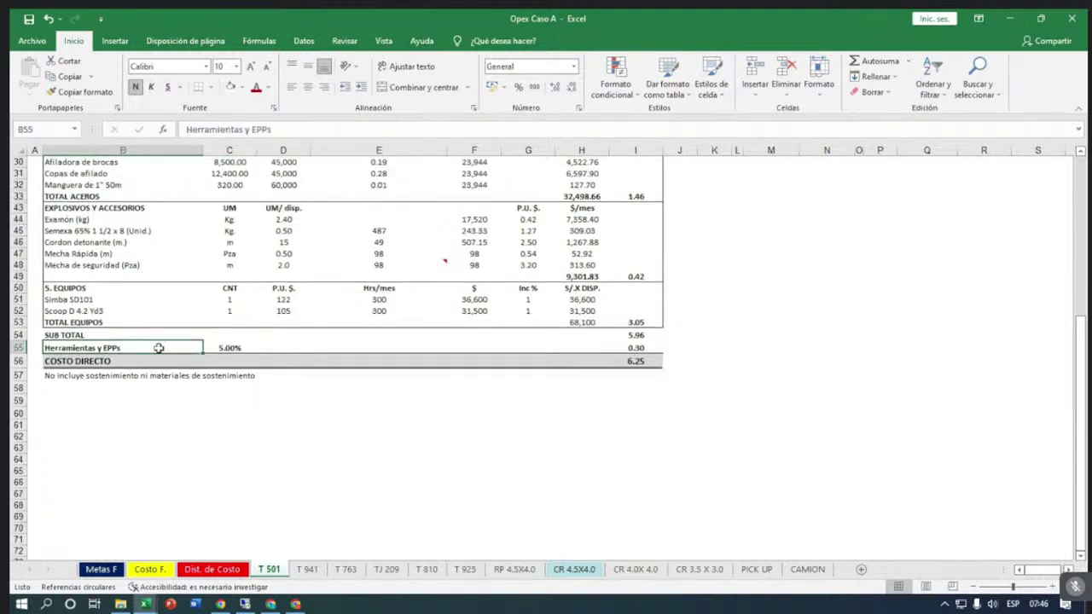
pyautogui.scroll(4, 239, 341)
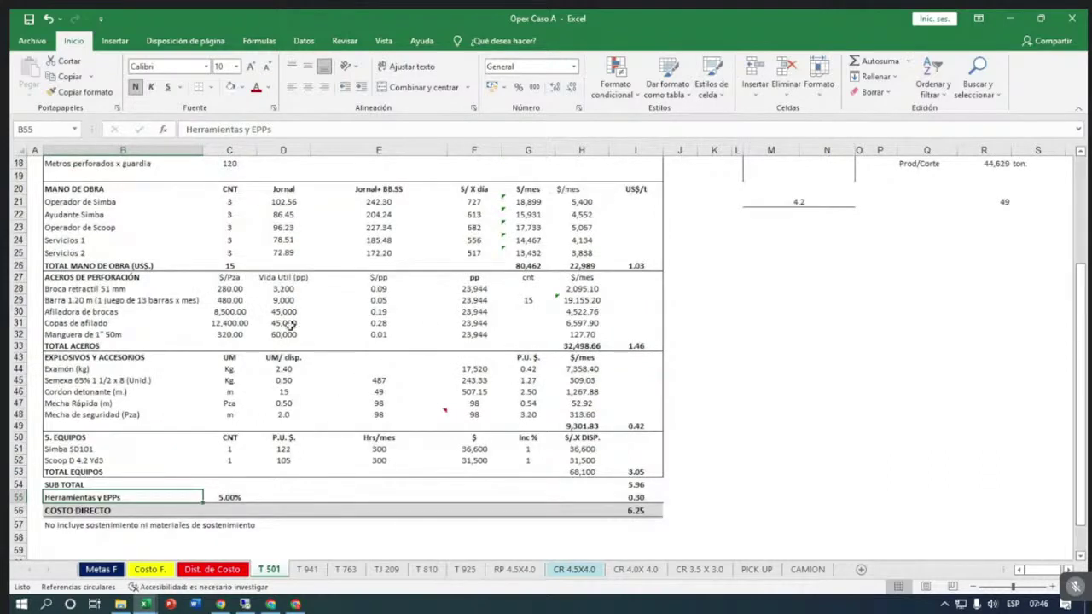
pyautogui.scroll(2, 290, 324)
pyautogui.scroll(-4, 286, 358)
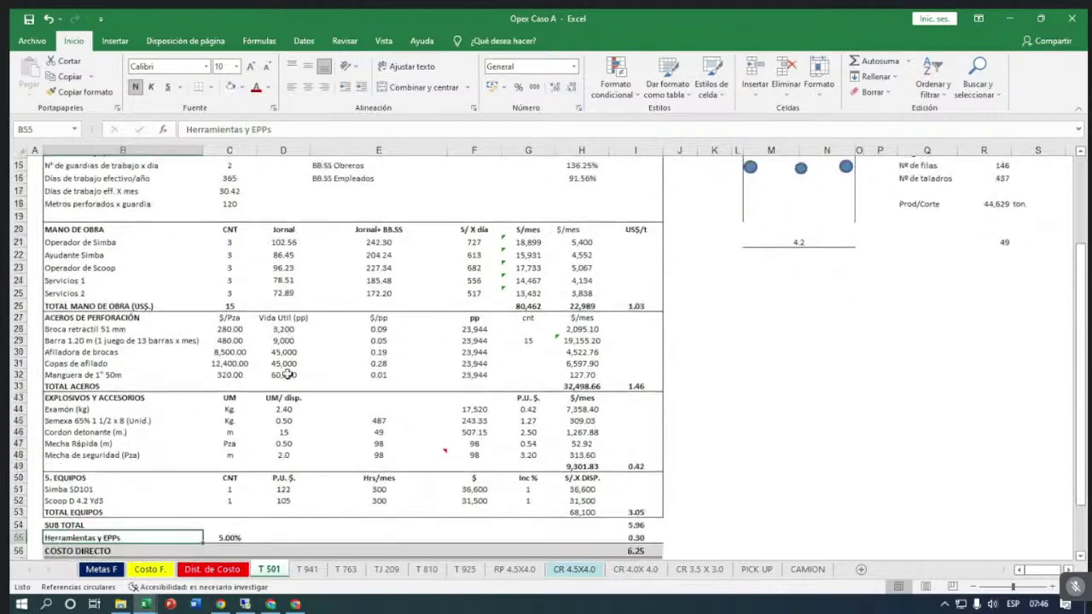
pyautogui.click(225, 421)
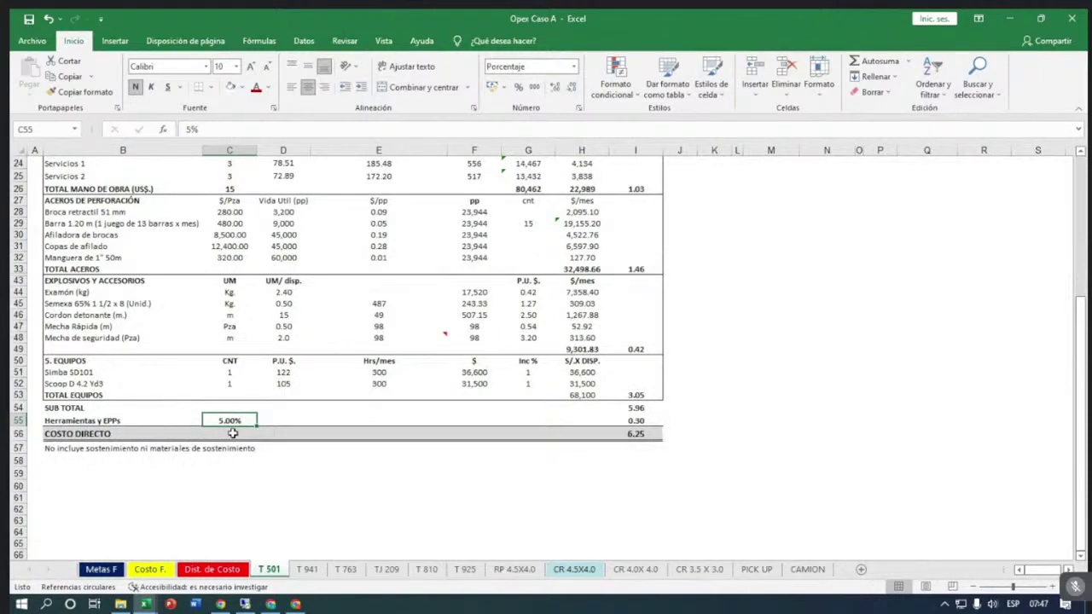
pyautogui.click(284, 485)
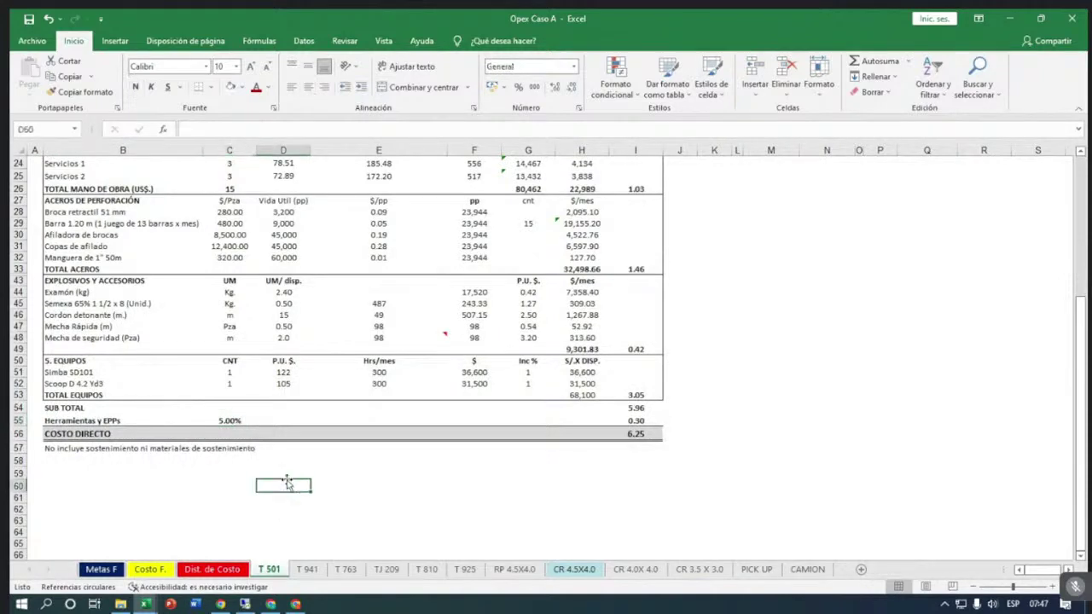
# Return to the Dist. de Costo sheet and check the P.U. DIRECTO values in D6:D11 for exploitation and D15:D18 for development.
pyautogui.click(226, 569)
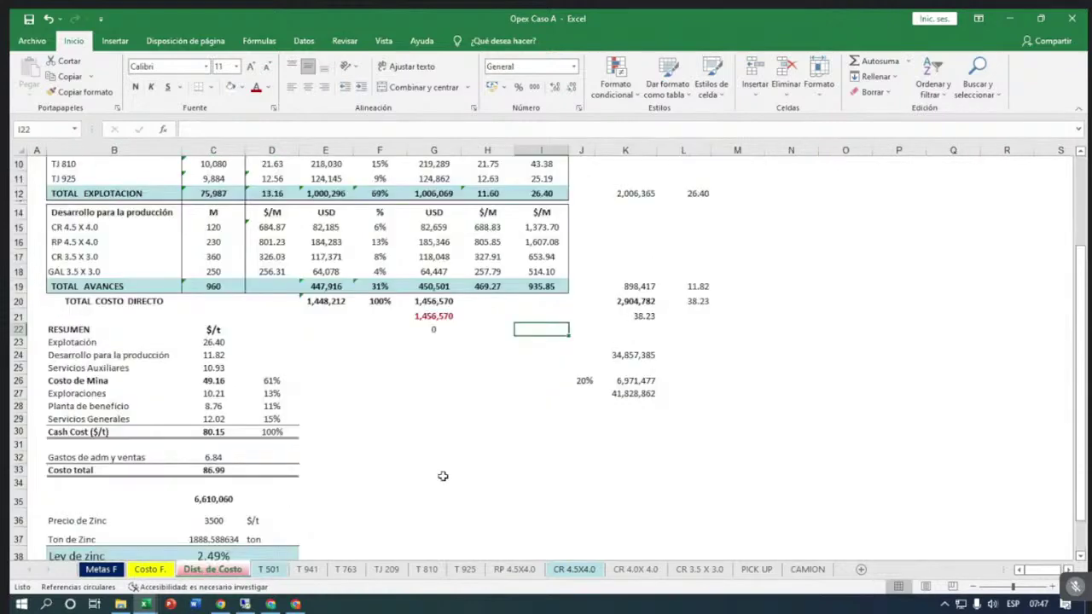
pyautogui.scroll(2, 463, 470)
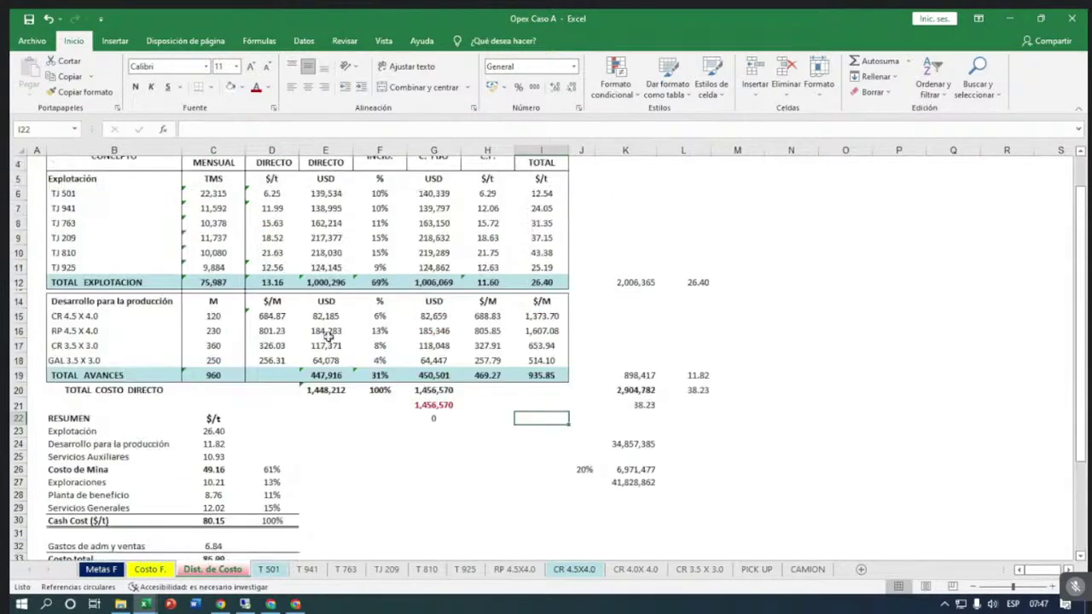
pyautogui.scroll(1, 327, 337)
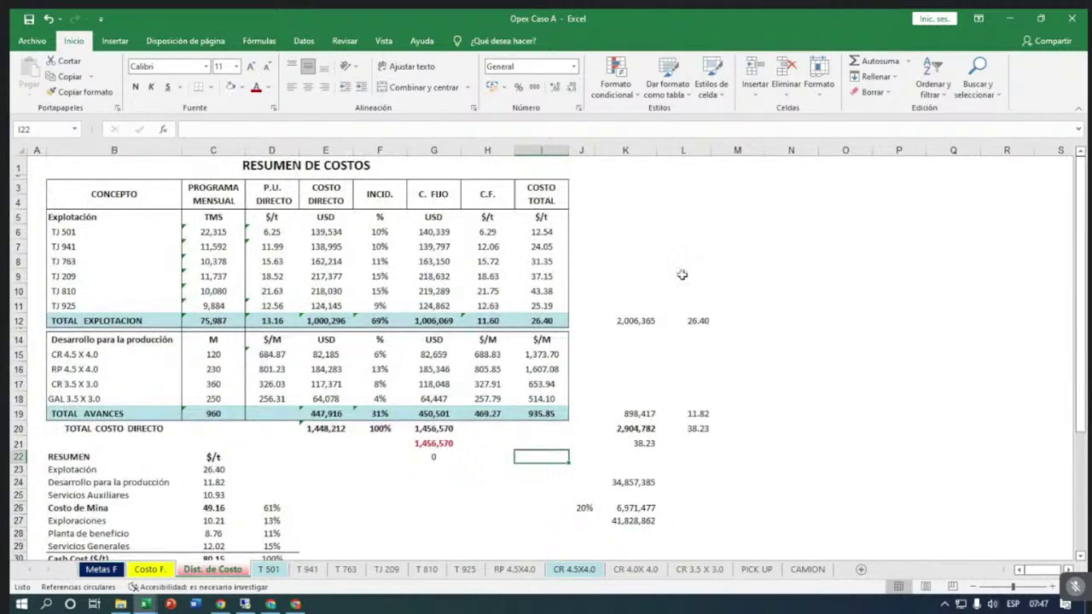
pyautogui.moveTo(271, 232); pyautogui.dragTo(271, 305)
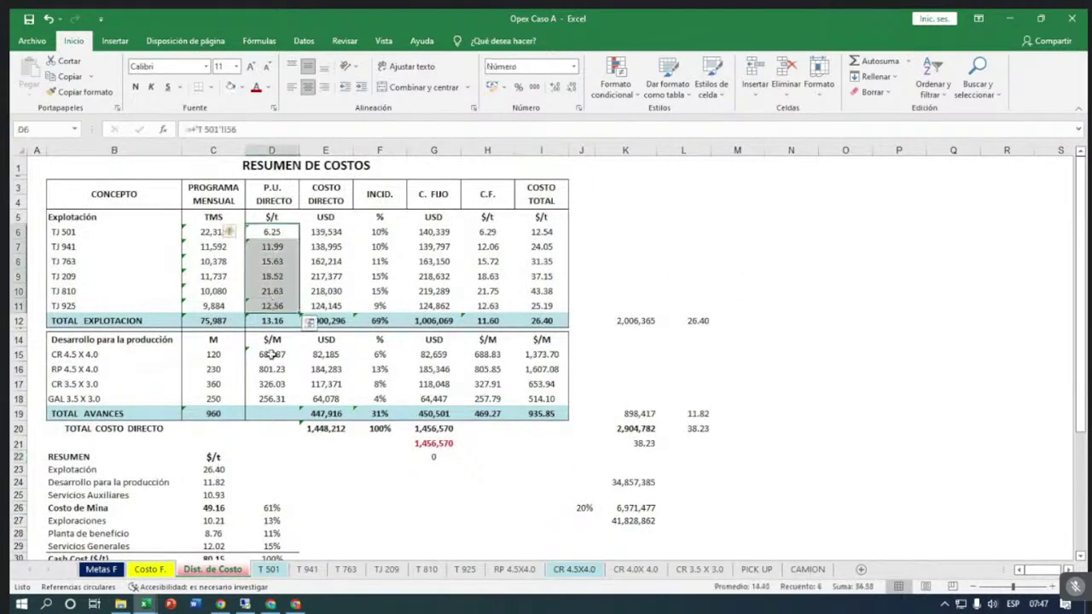
pyautogui.moveTo(271, 354); pyautogui.dragTo(272, 399)
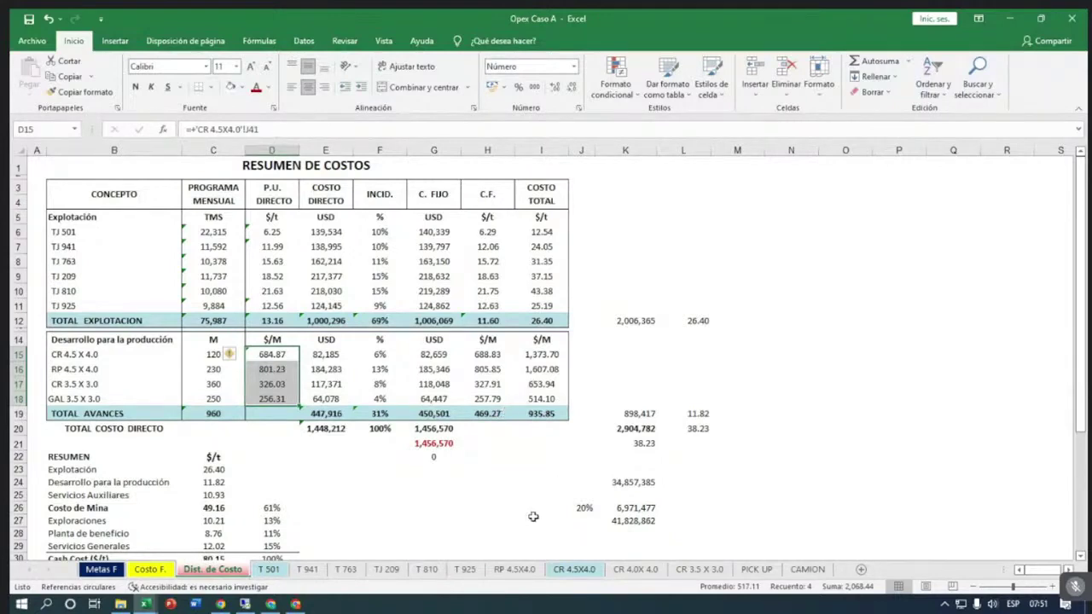
# Open the T 941 sheet and review its technical parameters, labour, drilling steel, explosives and the Simba and Scoop equipment rows.
pyautogui.click(309, 569)
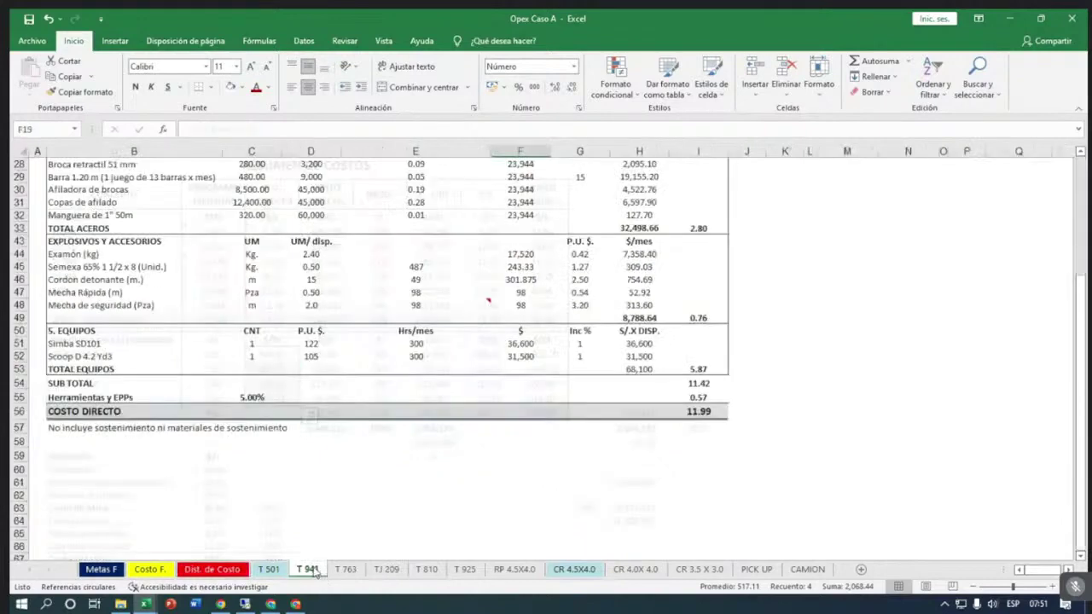
pyautogui.scroll(9, 260, 314)
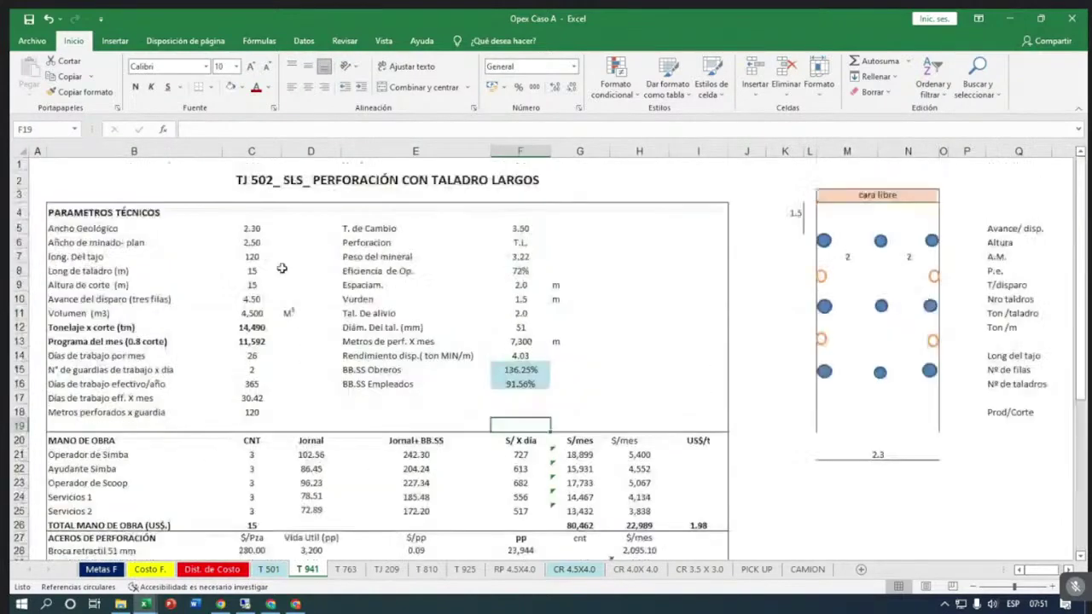
pyautogui.scroll(-2, 260, 314)
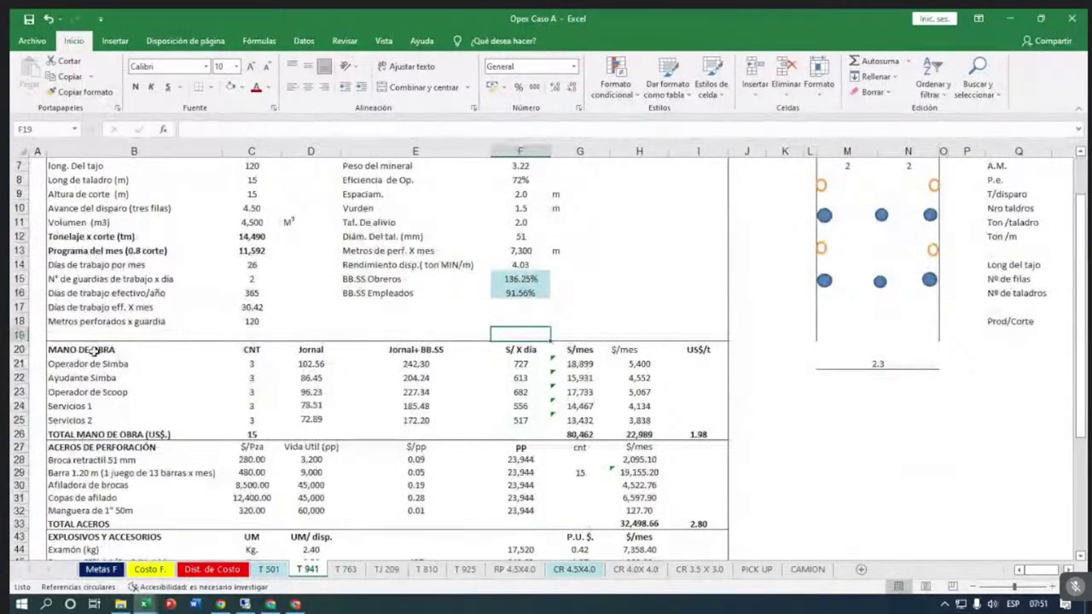
pyautogui.scroll(-7, 93, 352)
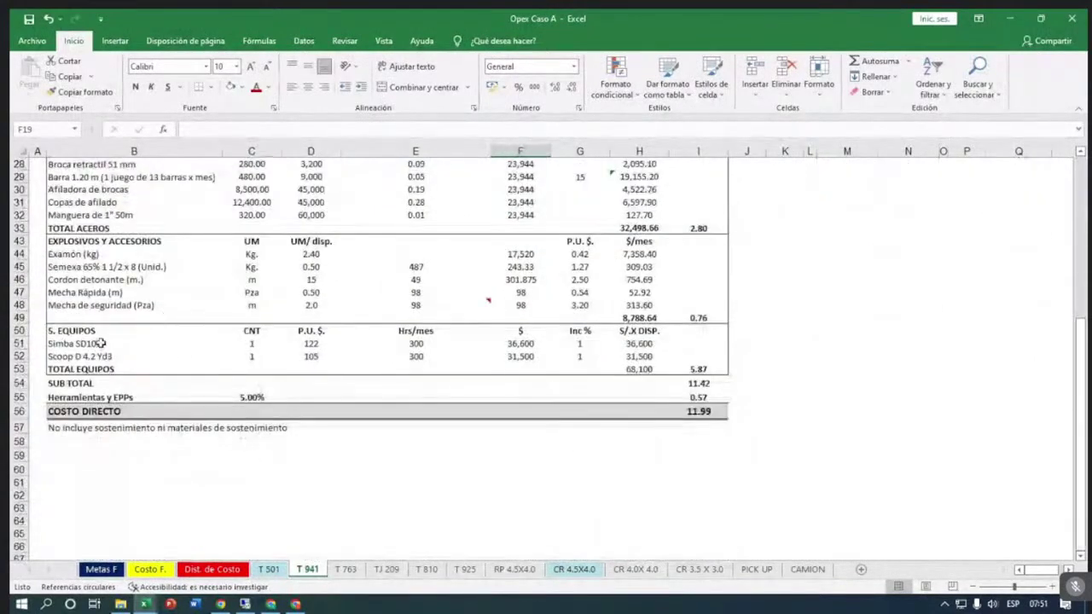
pyautogui.moveTo(83, 343); pyautogui.dragTo(479, 350)
pyautogui.scroll(9, 412, 485)
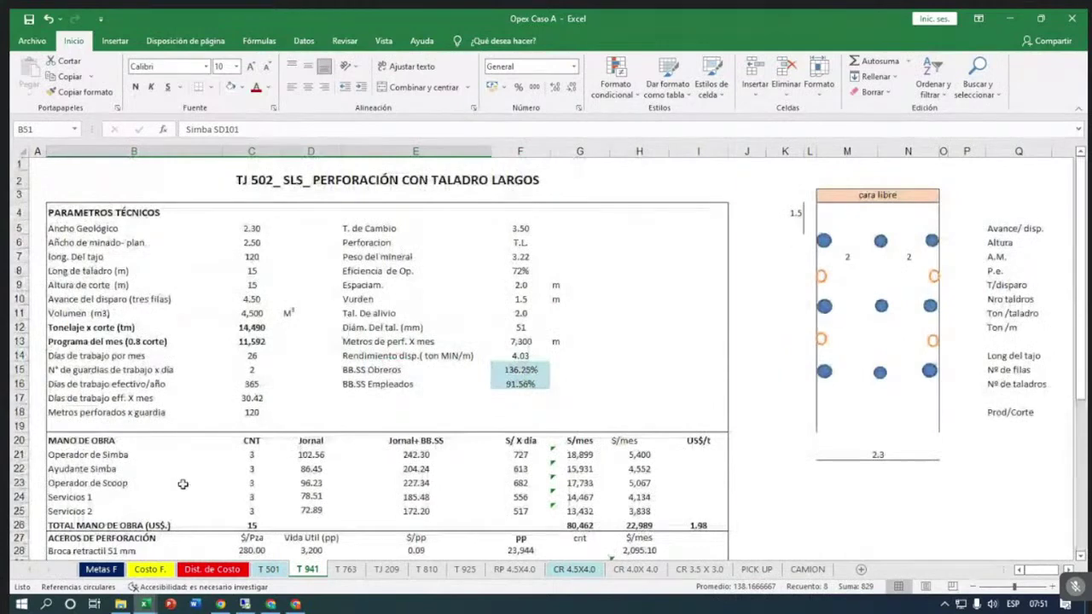
pyautogui.scroll(-1, 182, 484)
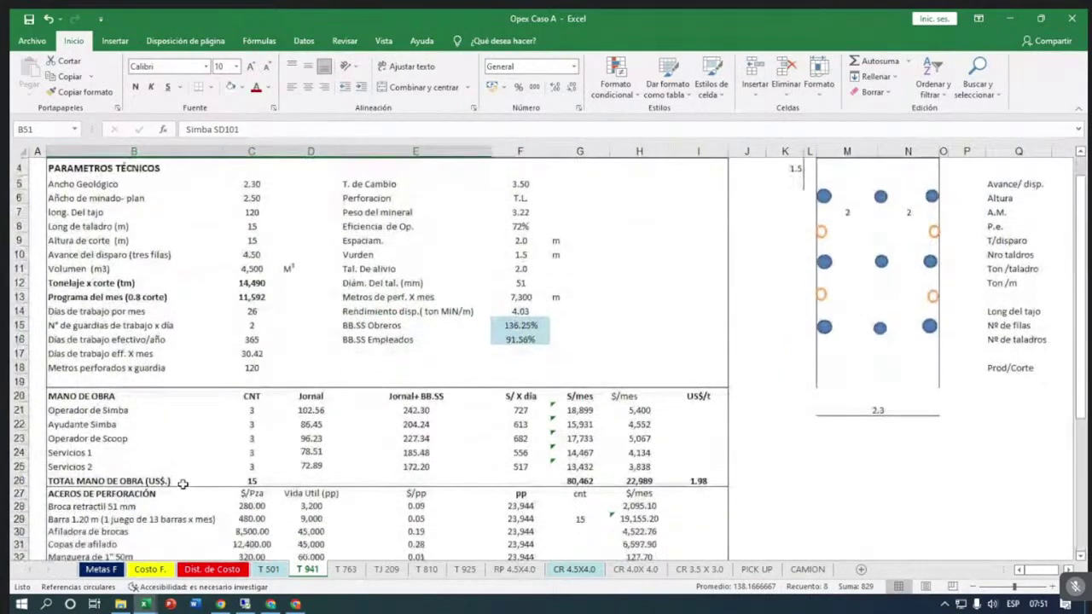
# Return to the Dist. de Costo sheet and review the RESUMEN of unit costs from Explotación through Costo total.
pyautogui.click(213, 570)
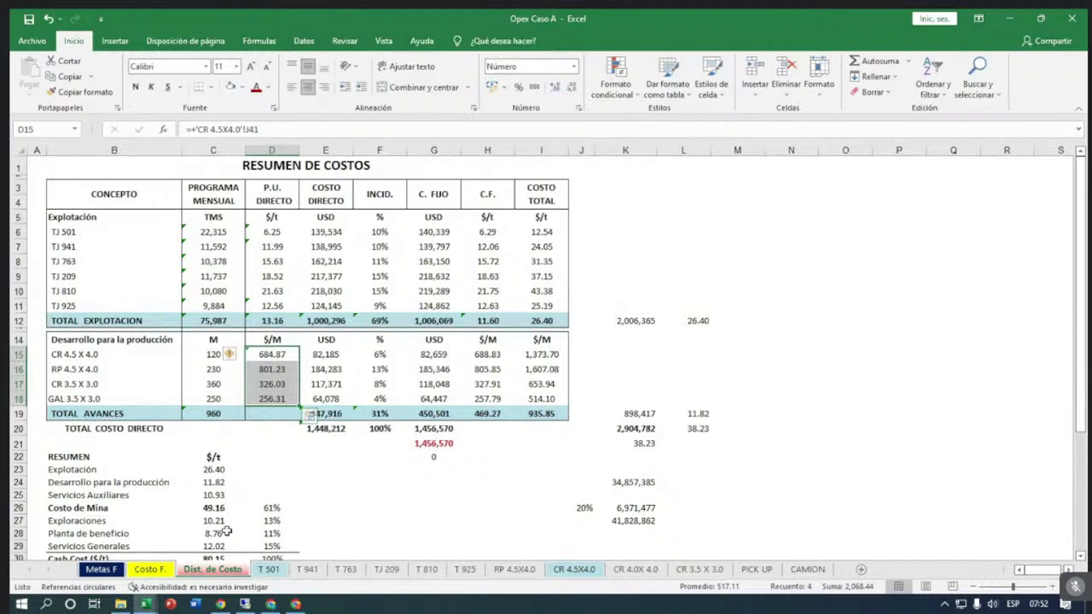
pyautogui.click(271, 471)
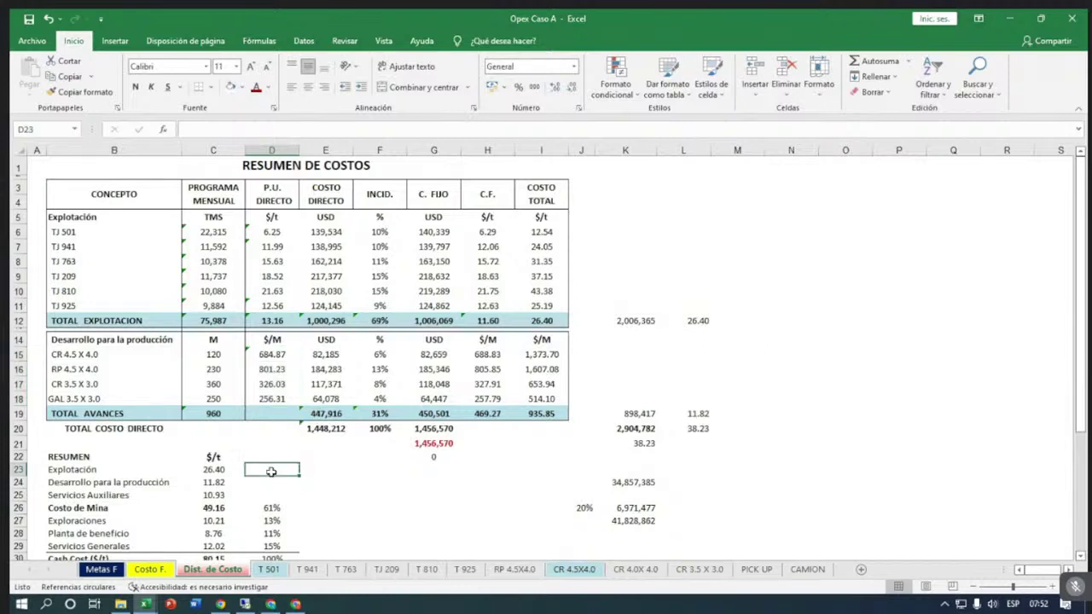
pyautogui.scroll(-1, 272, 472)
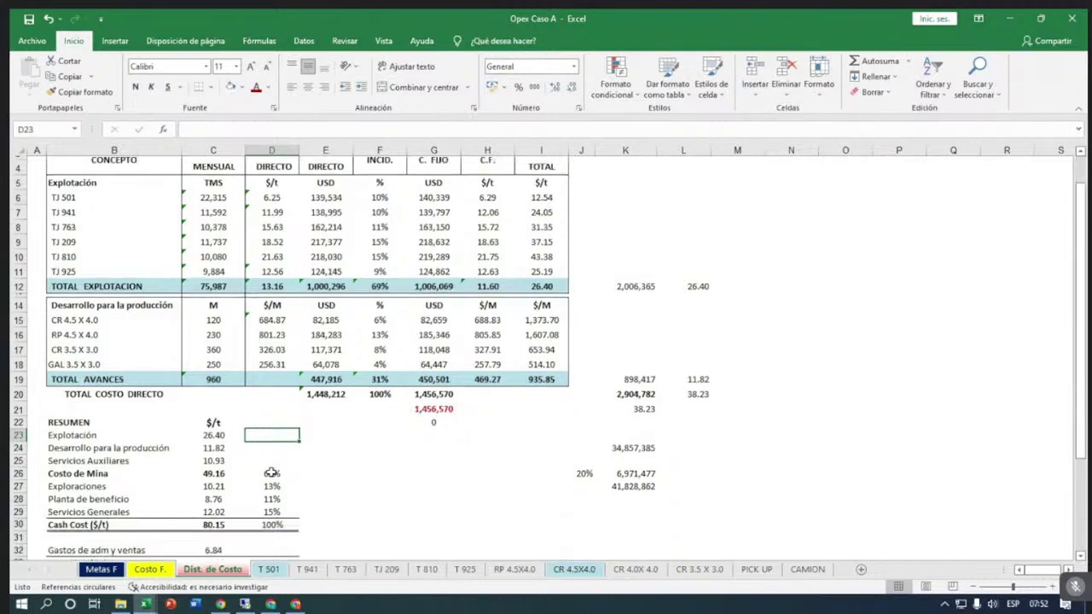
pyautogui.scroll(-1, 271, 472)
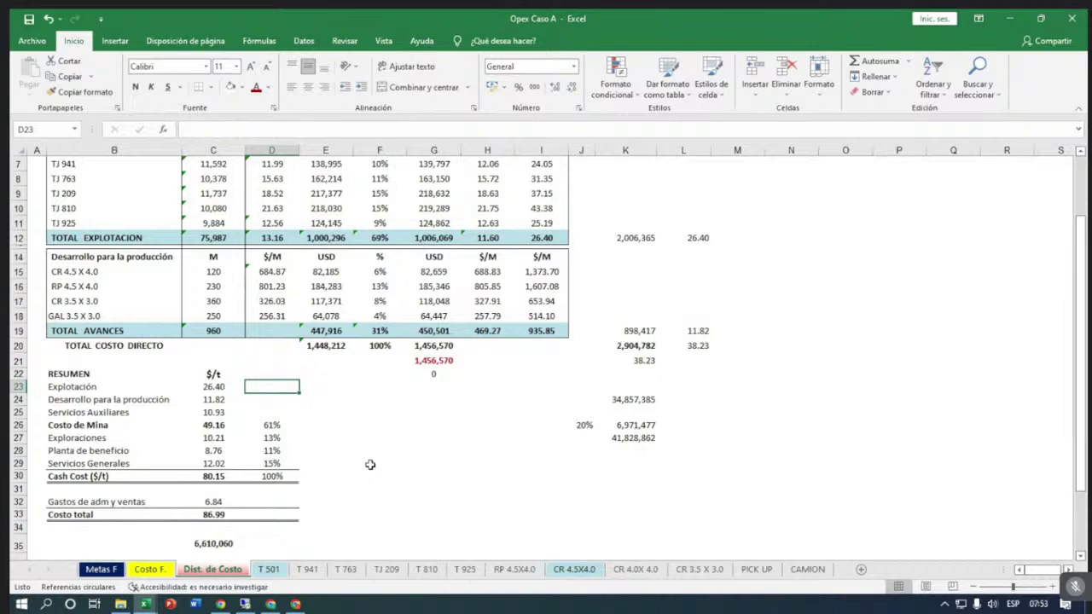
pyautogui.scroll(-1, 370, 464)
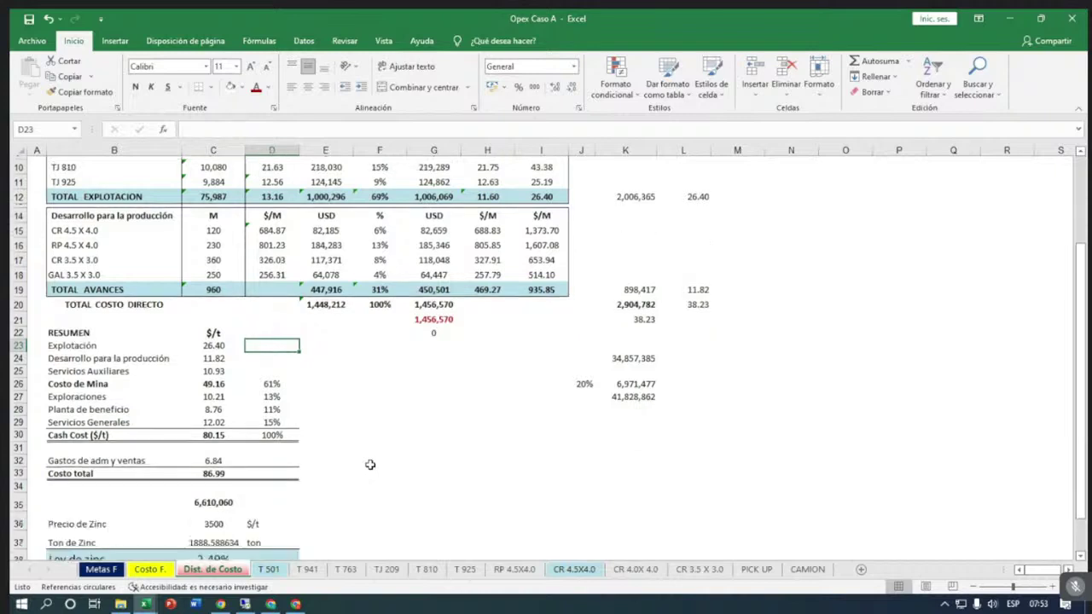
# Save the Opex Caso A workbook with the Dist. de Costo sheet open.
pyautogui.click(417, 418)
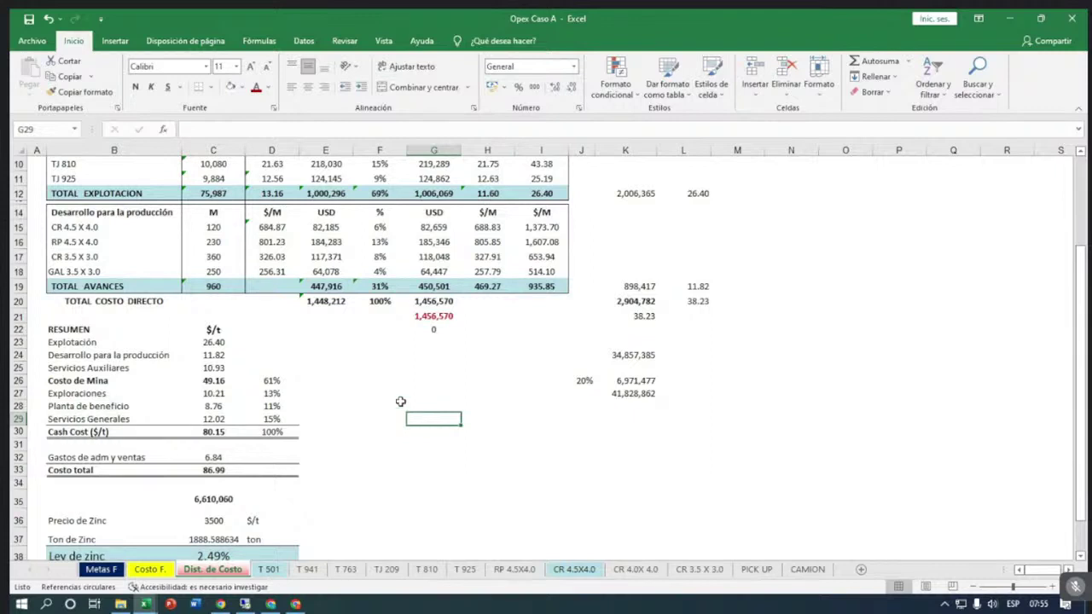
pyautogui.click(370, 363)
pyautogui.click(29, 20)
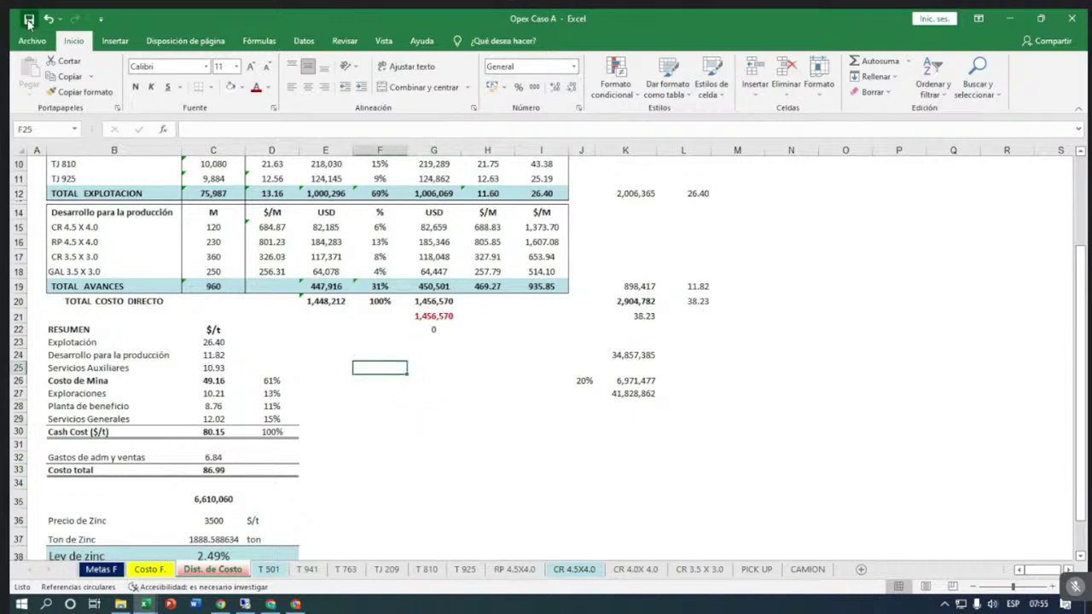
pyautogui.click(377, 395)
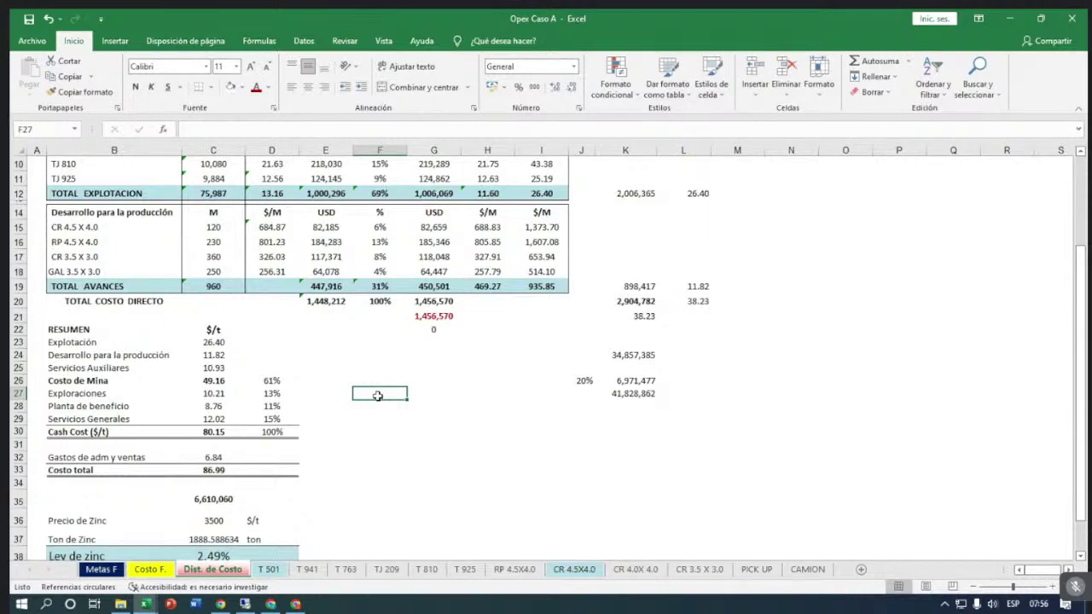
# Look through the T 763, TJ 209, T 810 and T 941 sheets to compare which unit-cost templates are filled in.
pyautogui.click(346, 569)
pyautogui.click(388, 569)
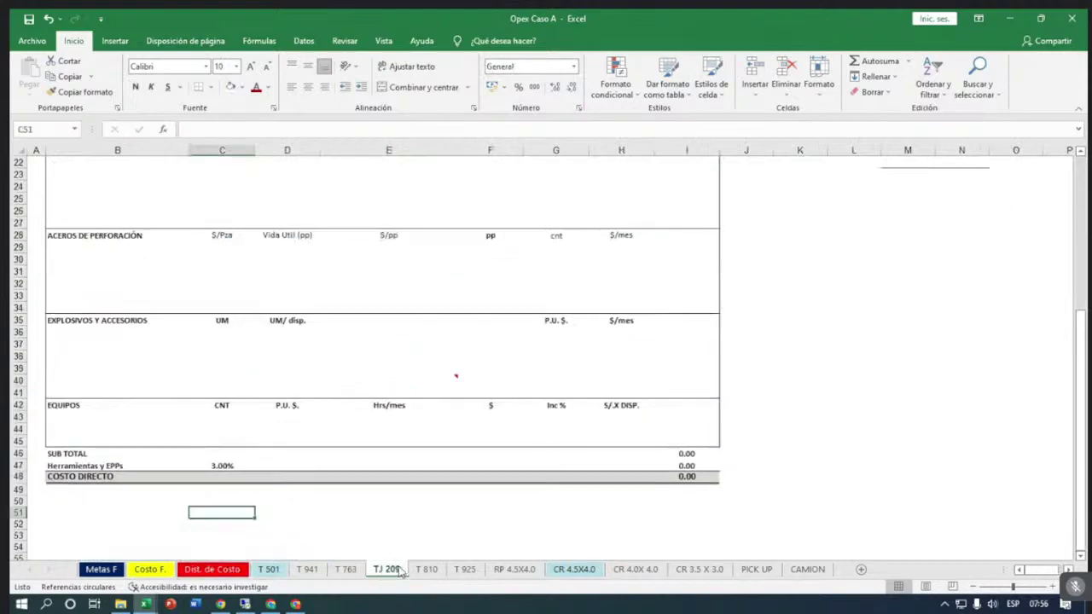
pyautogui.click(428, 568)
pyautogui.click(347, 568)
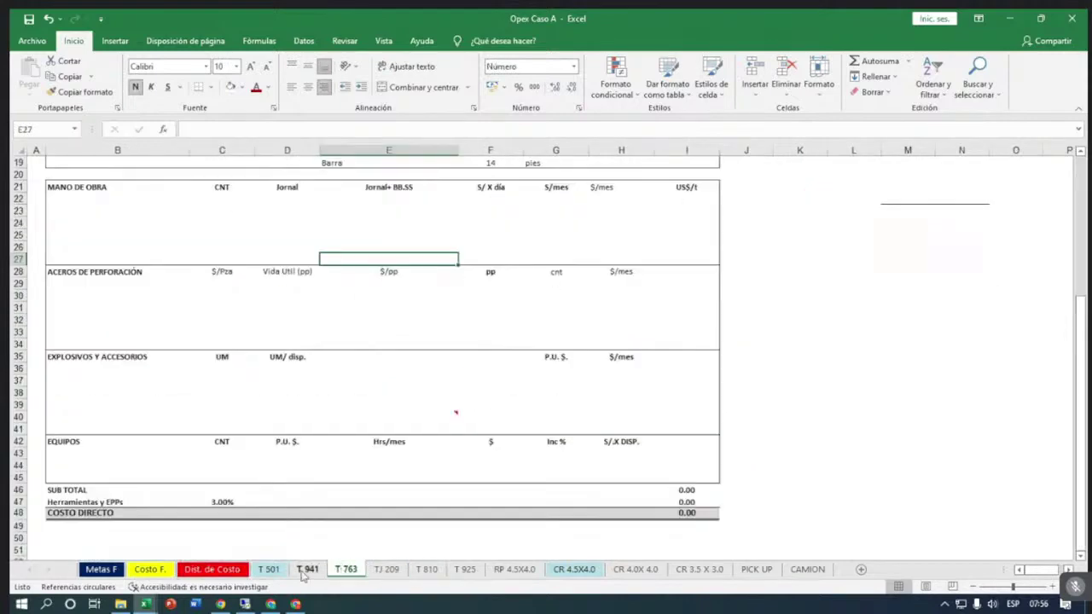
pyautogui.click(307, 569)
pyautogui.click(351, 571)
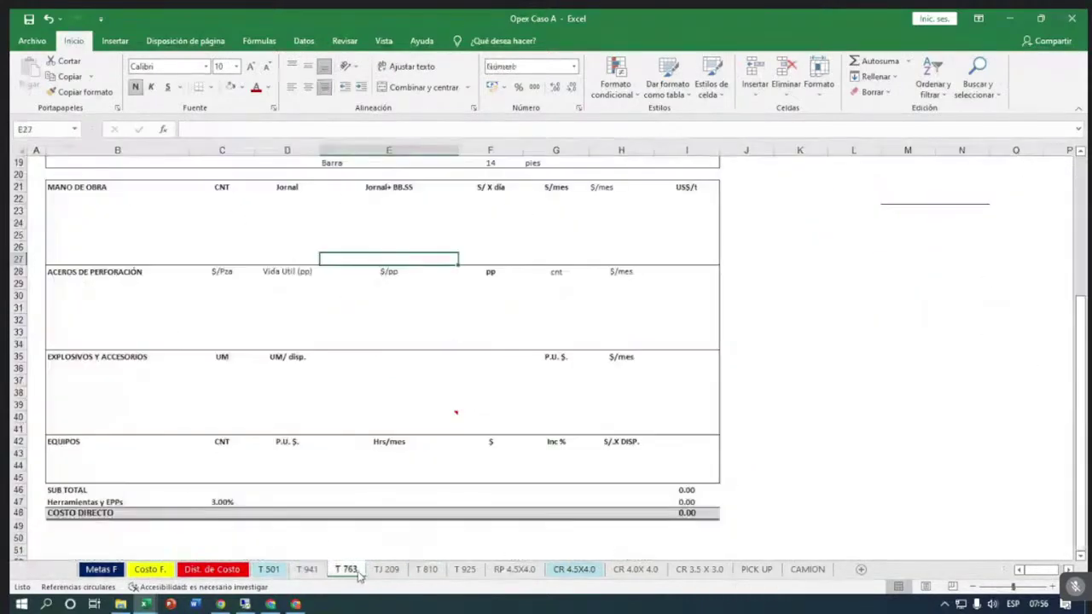
pyautogui.click(386, 571)
# Review the TJ 209 template's cost sections down to the COSTO DIRECTO row.
pyautogui.click(410, 522)
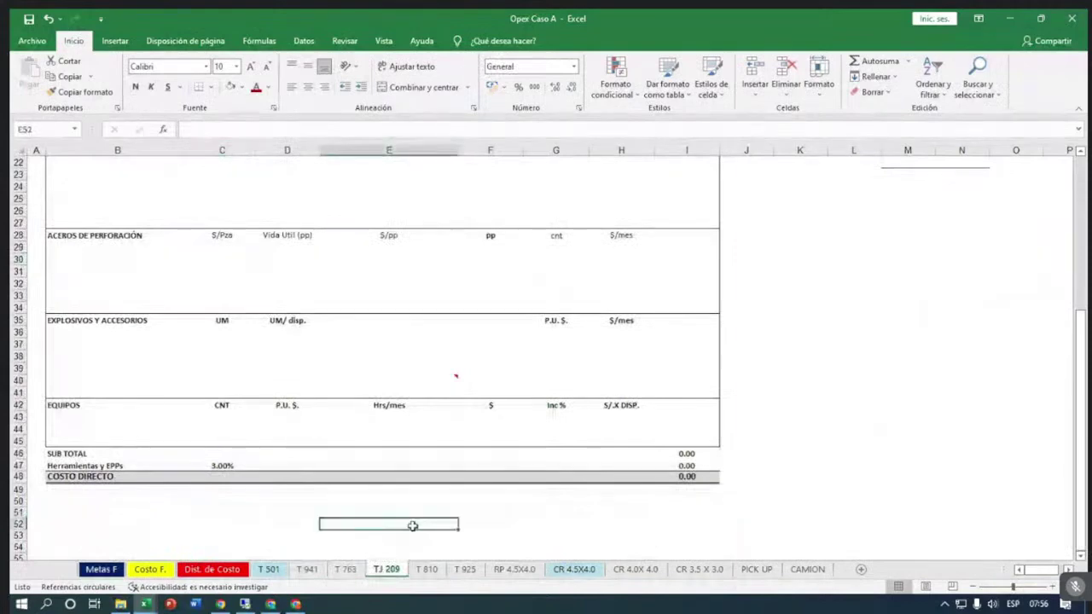
pyautogui.scroll(5, 410, 522)
pyautogui.scroll(-5, 395, 499)
pyautogui.click(390, 532)
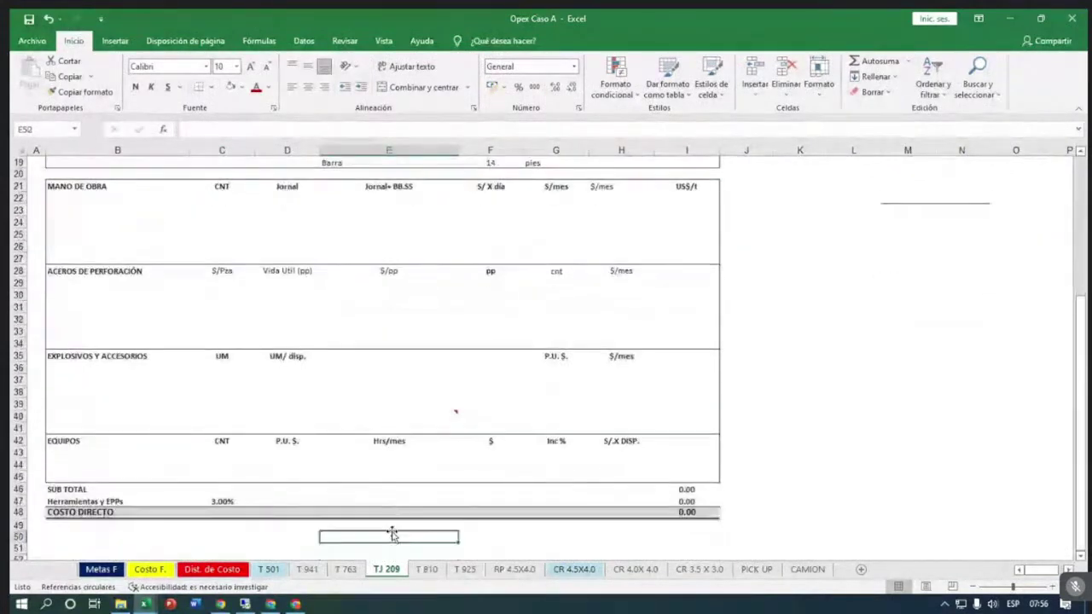
pyautogui.scroll(-2, 384, 524)
# Make the COSTO DIRECTO row 48 slightly taller and narrow the empty column J on the TJ 209 sheet.
pyautogui.click(248, 468)
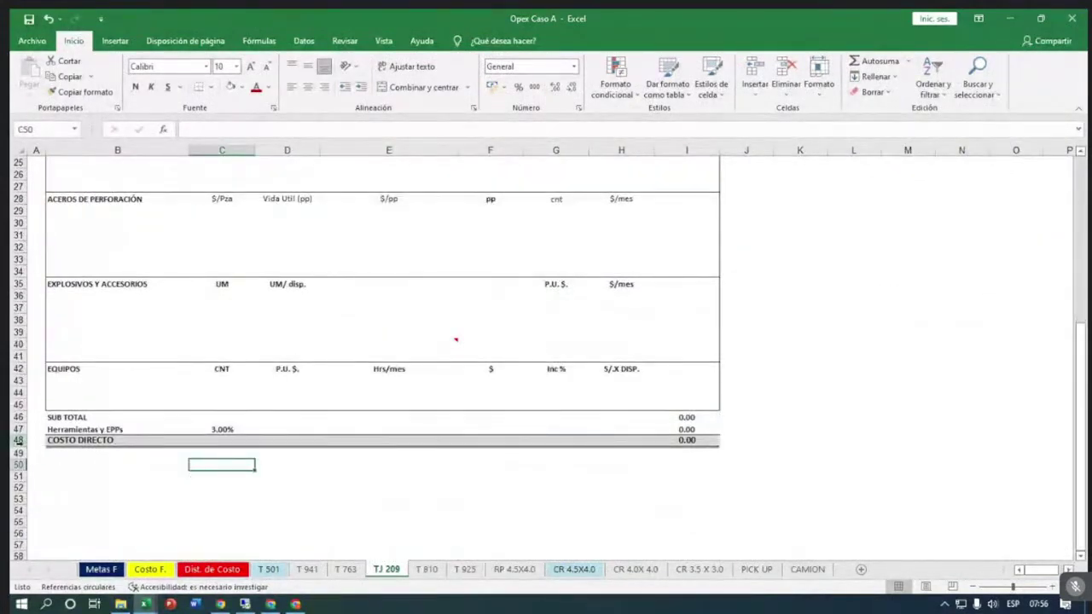
pyautogui.moveTo(22, 445); pyautogui.dragTo(24, 453)
pyautogui.click(346, 498)
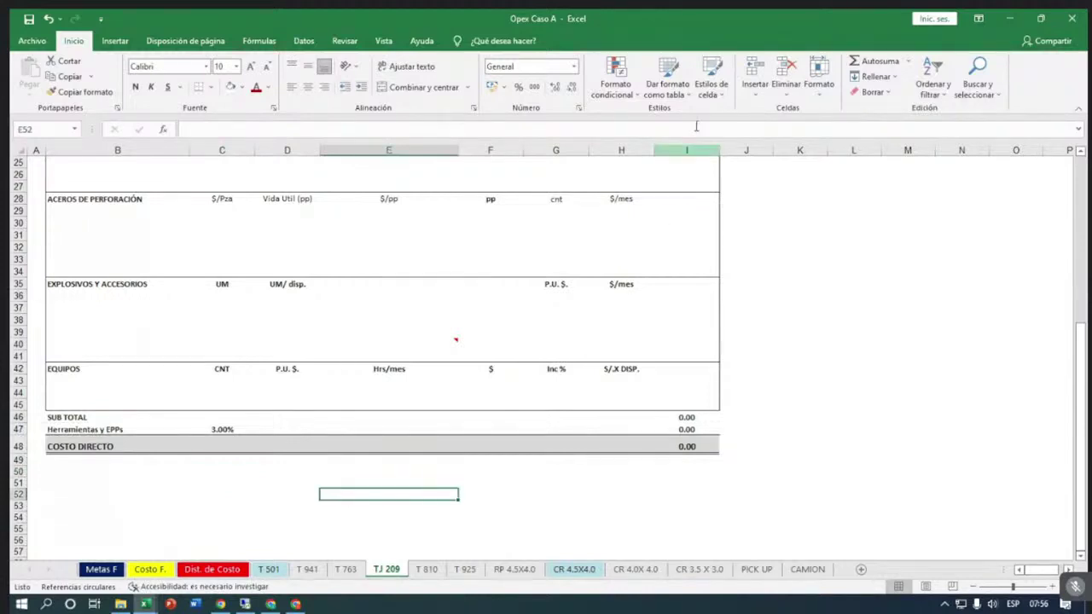
pyautogui.moveTo(772, 150); pyautogui.dragTo(739, 161)
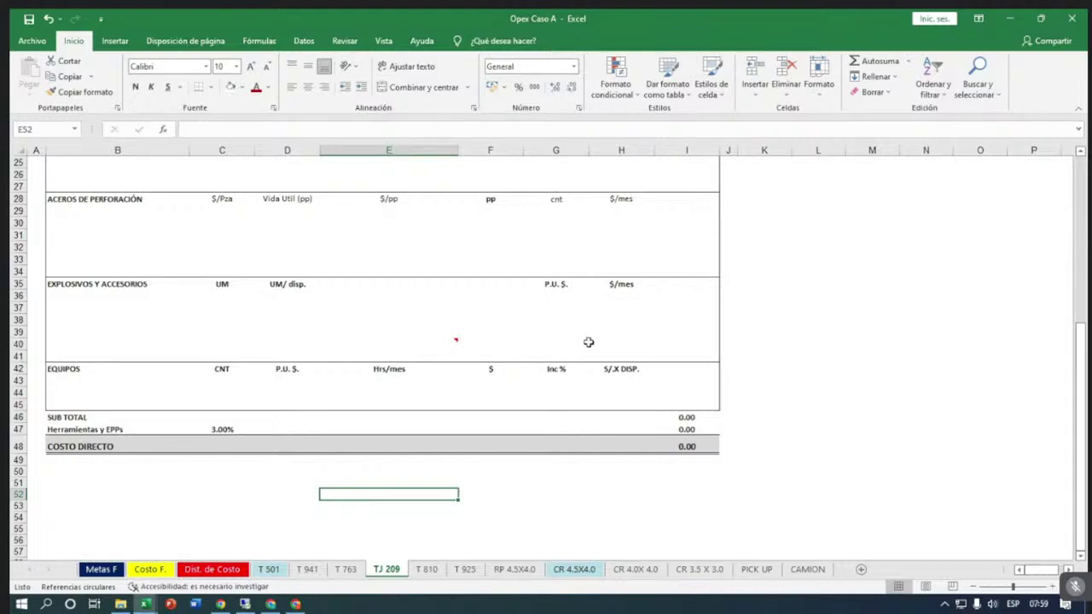
pyautogui.click(348, 454)
pyautogui.click(465, 481)
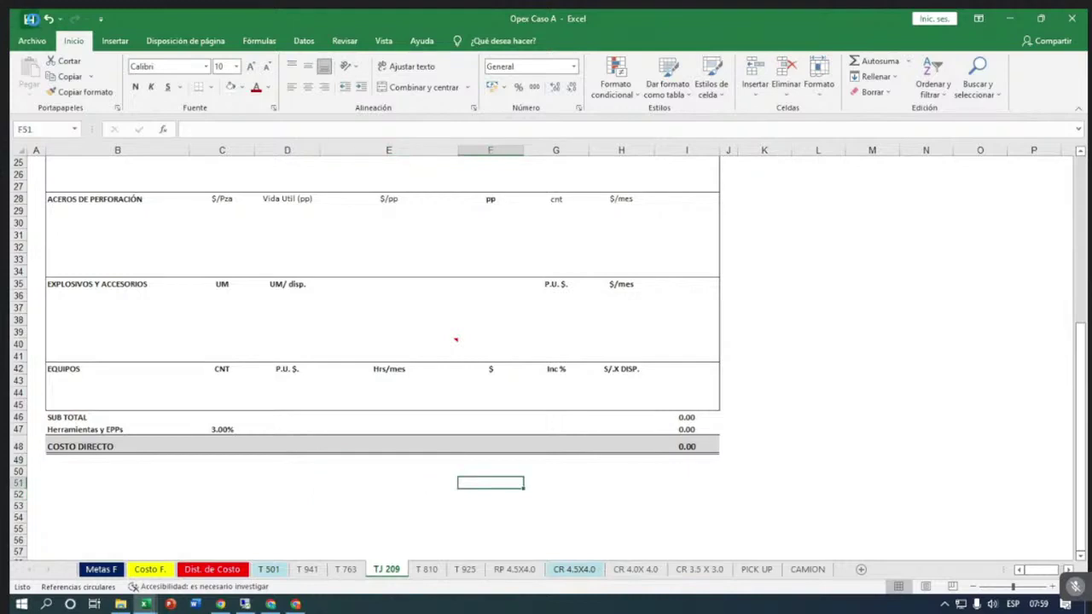
pyautogui.click(196, 320)
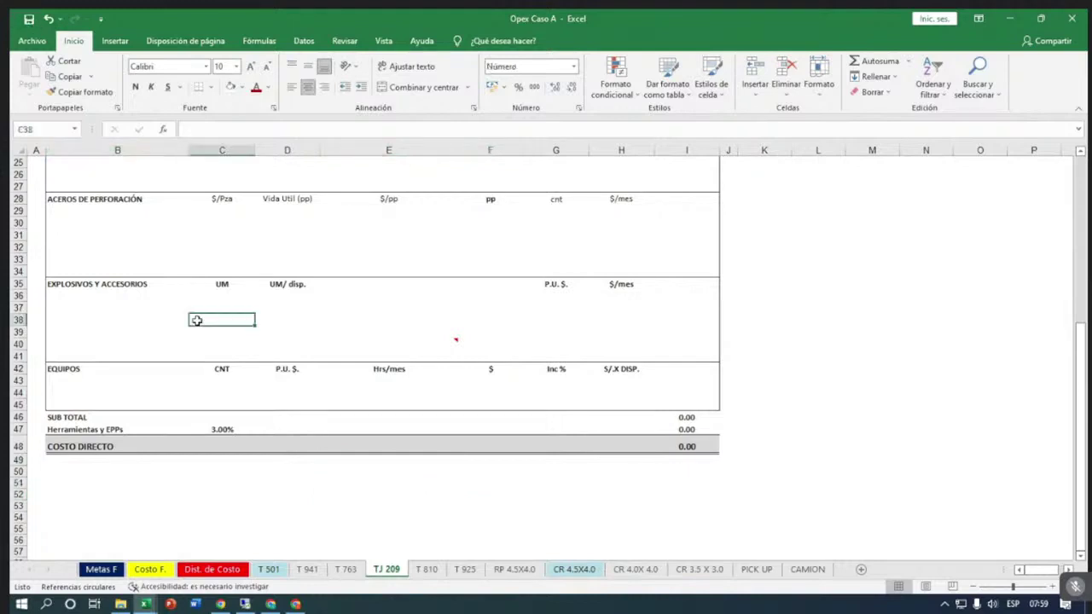